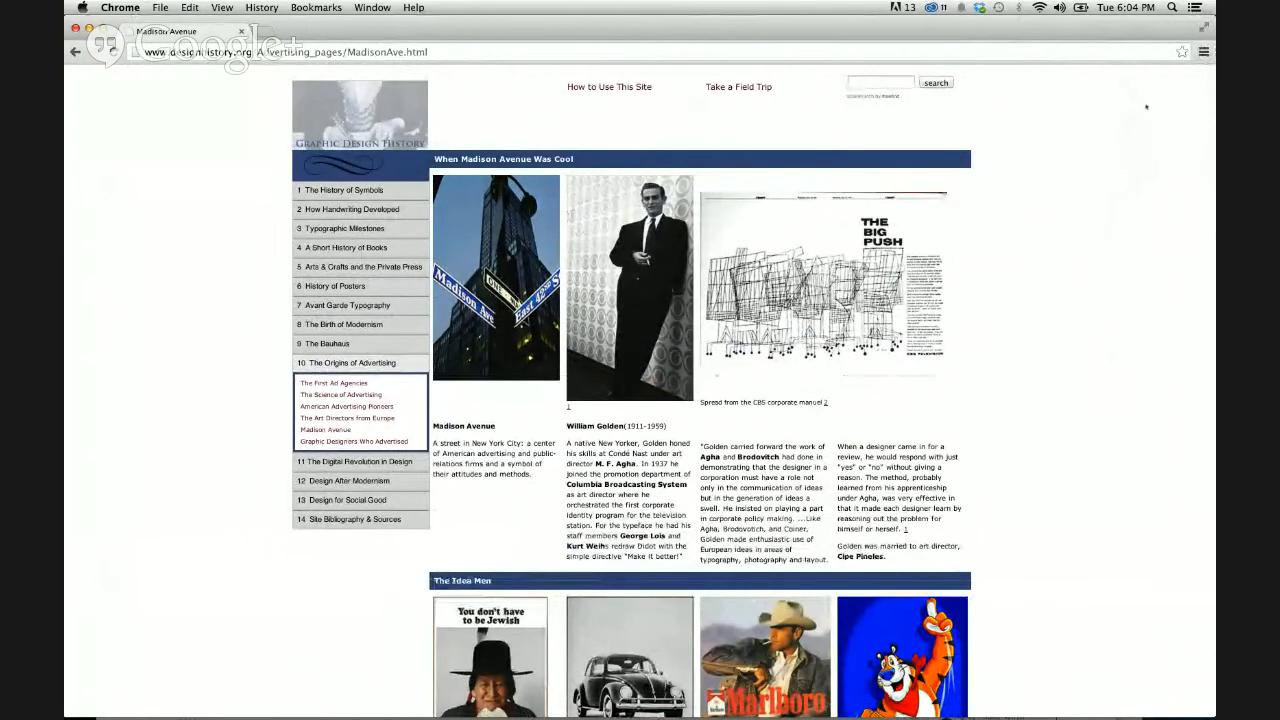
# Step: Enlarge the Madison Avenue page and examine the William Golden section with its portrait and "The Big Push" spread
pyautogui.press('super+equal')
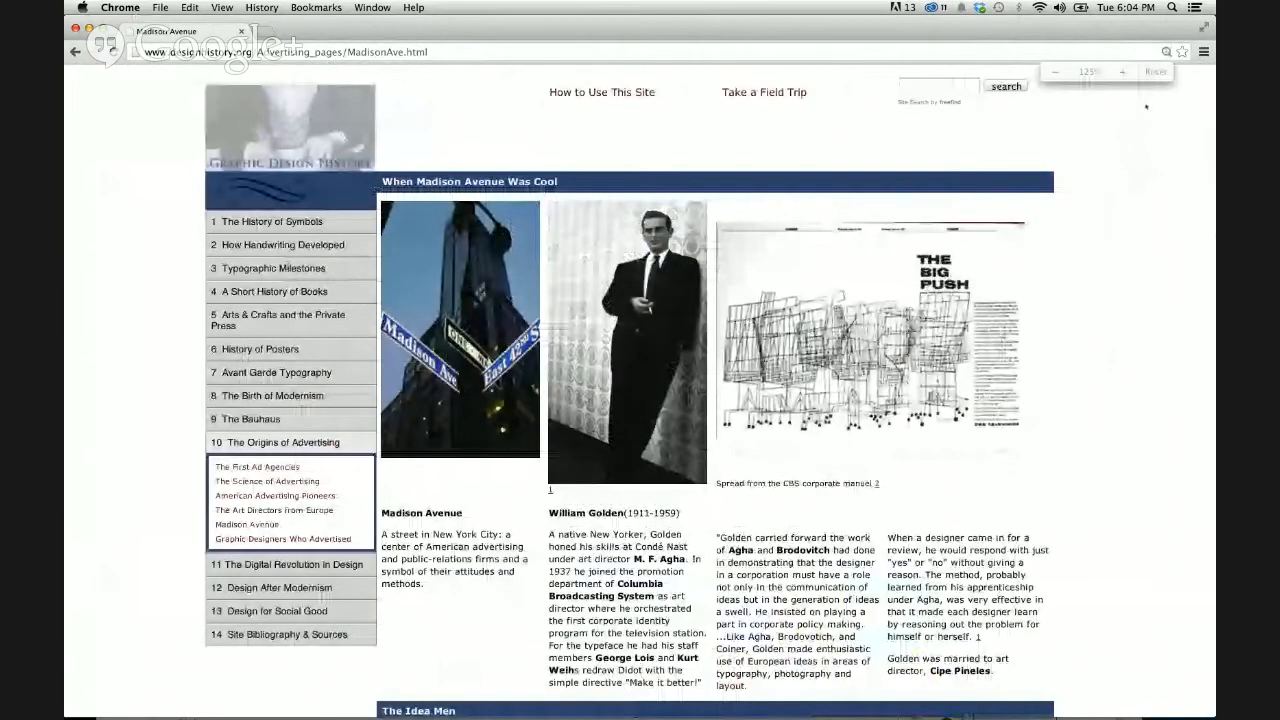
pyautogui.press('super+equal')
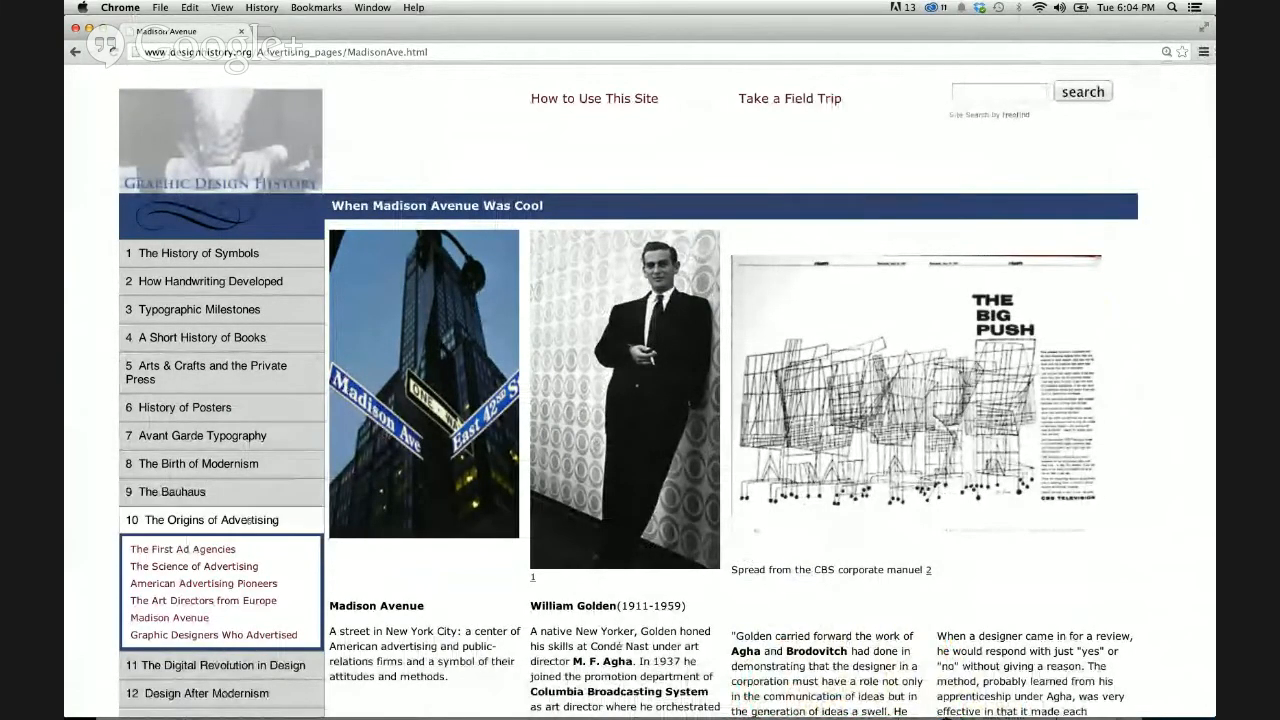
pyautogui.scroll(-1, 248, 519)
pyautogui.scroll(-3, 248, 519)
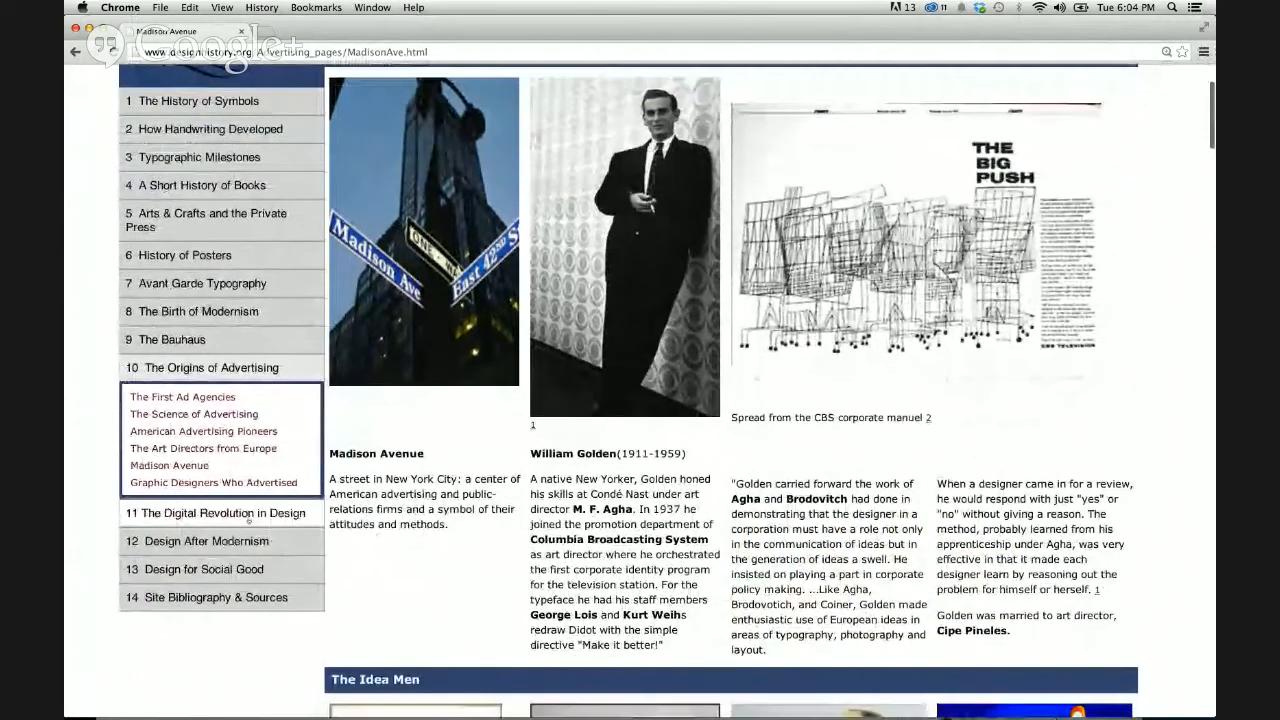
pyautogui.scroll(-1, 249, 519)
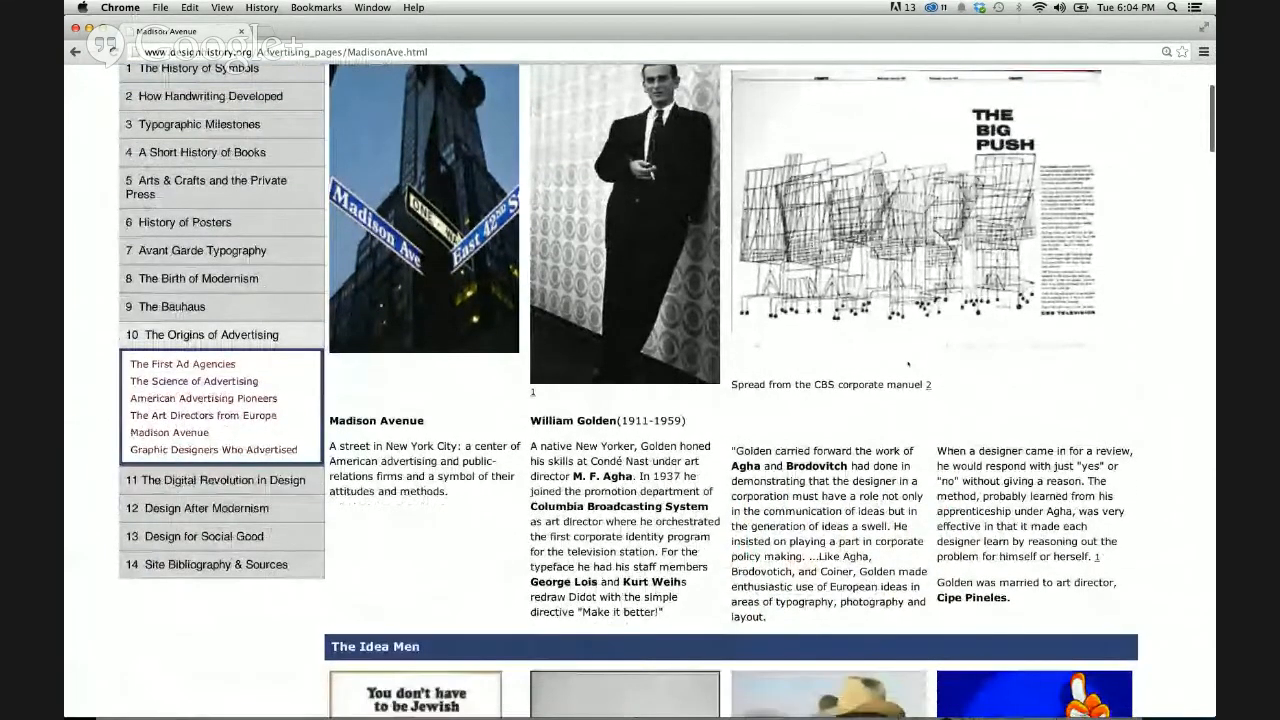
pyautogui.scroll(3, 249, 519)
pyautogui.scroll(1, 249, 519)
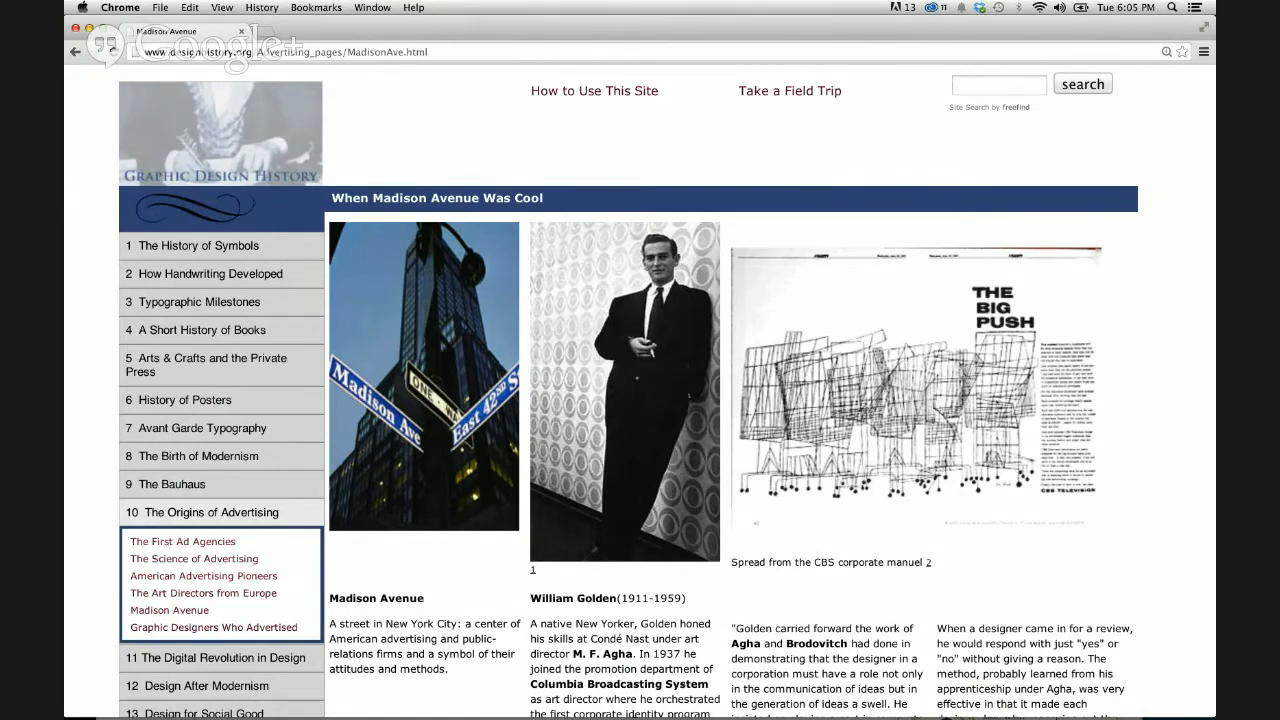
# Step: Examine the four ads in the "The Idea Men" section at a larger size with all of them in view
pyautogui.scroll(-3, 932, 544)
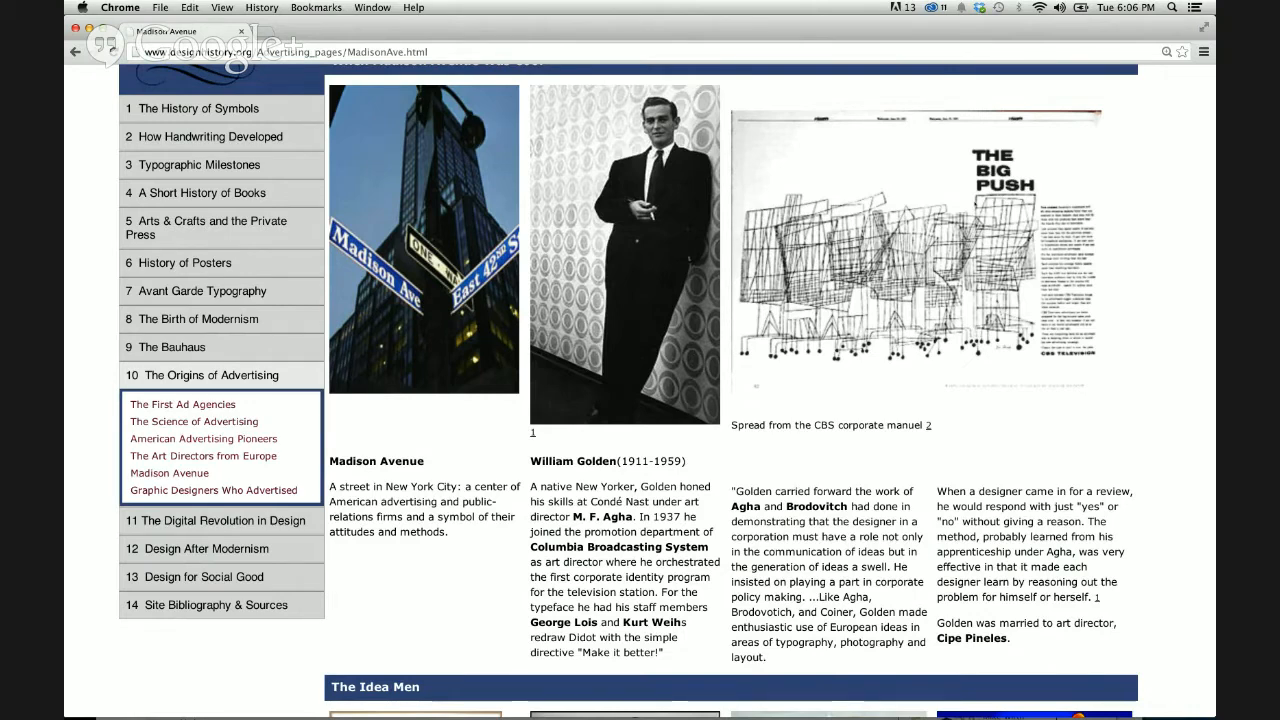
pyautogui.scroll(-4, 667, 391)
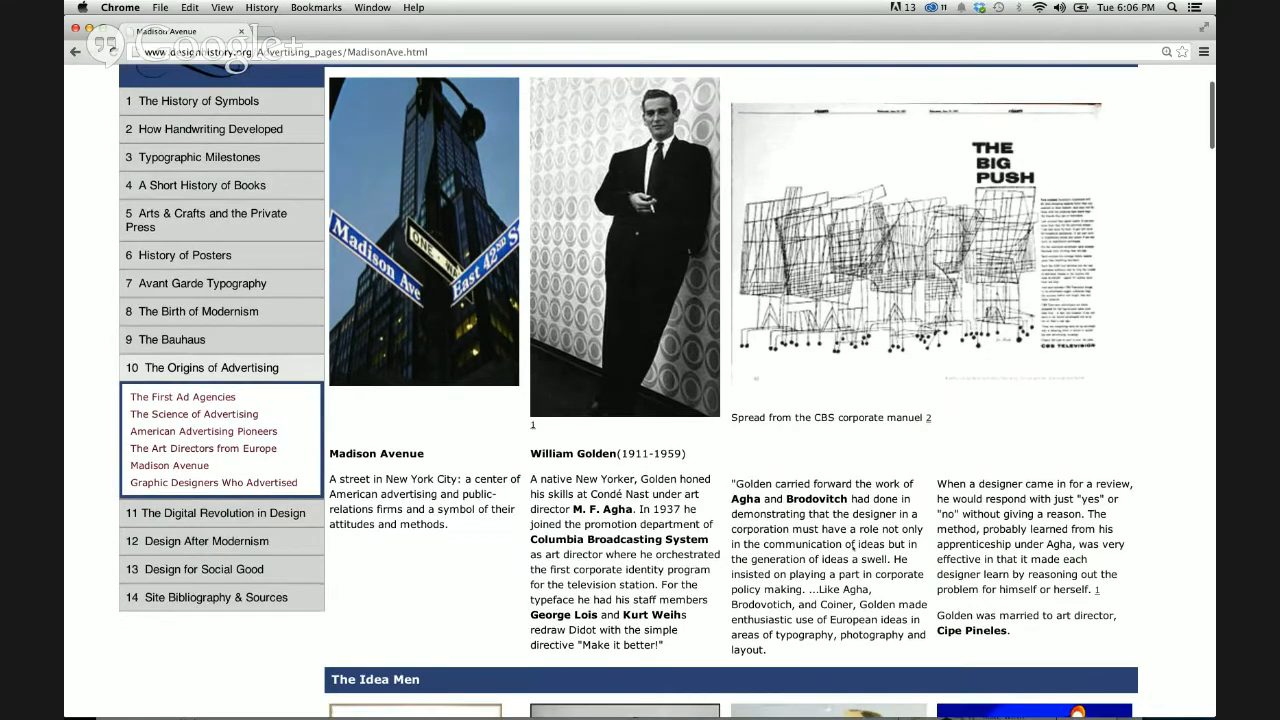
pyautogui.scroll(-4, 629, 391)
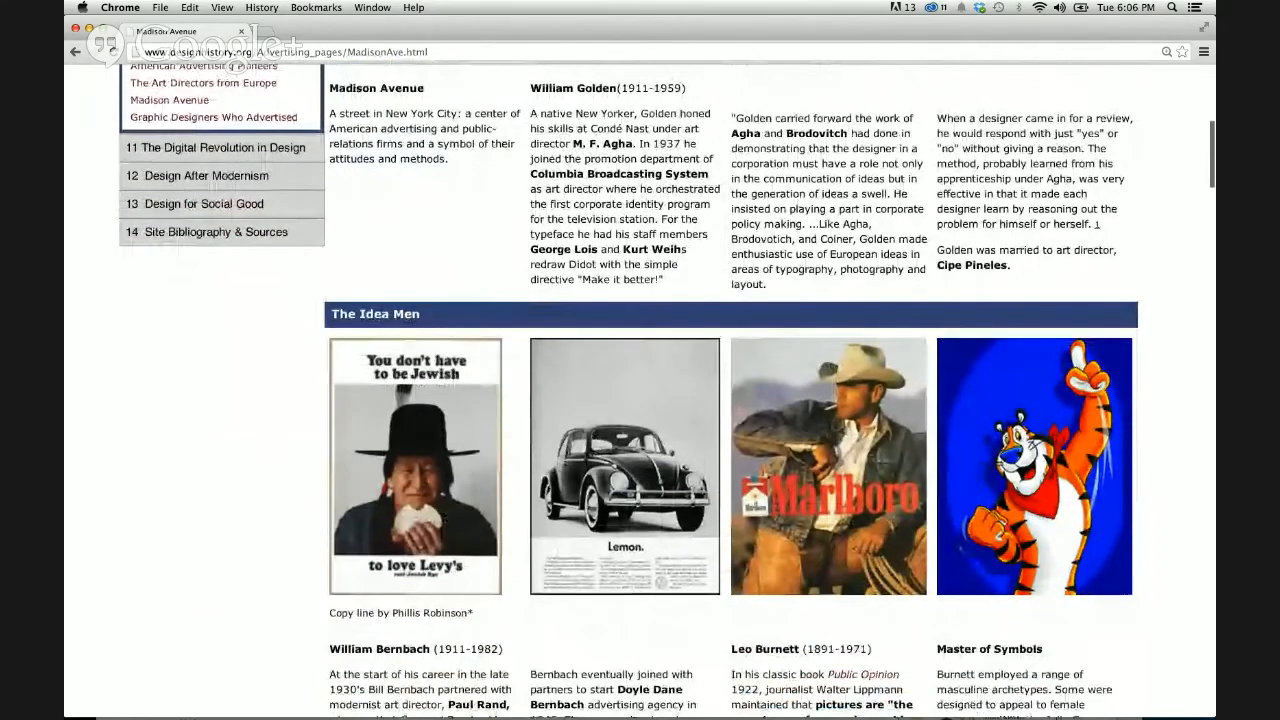
pyautogui.scroll(-4, 629, 391)
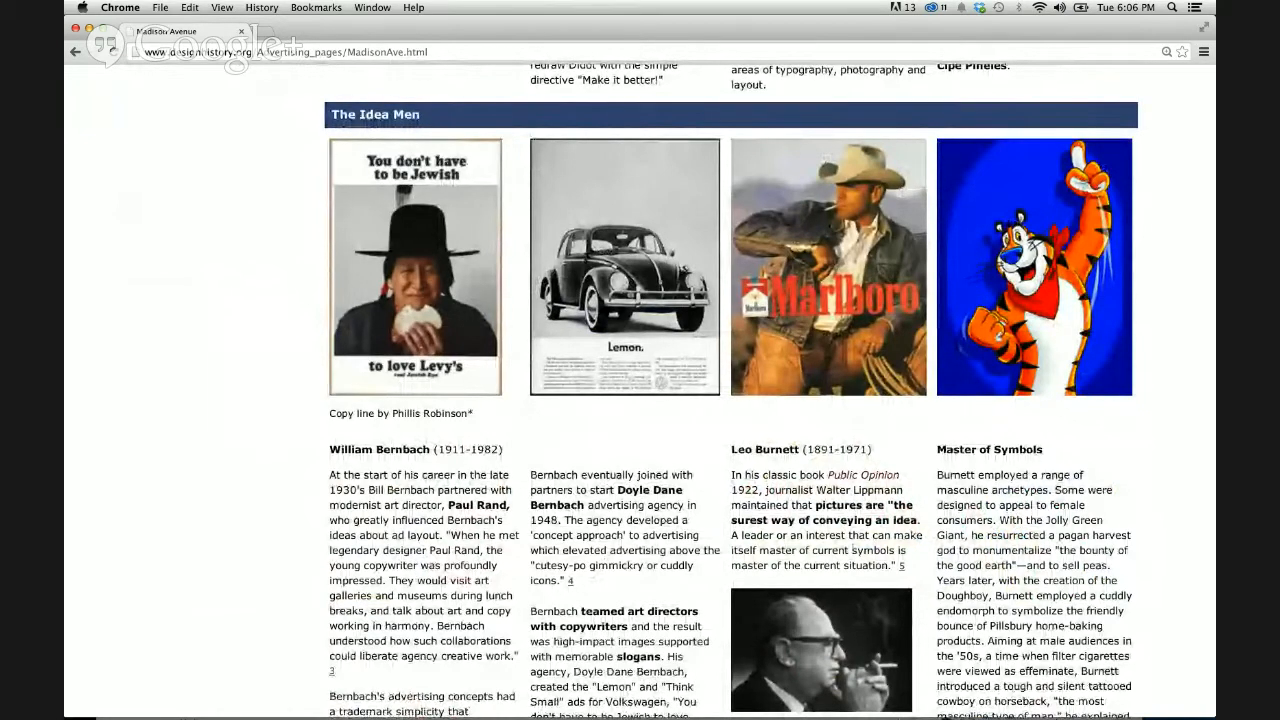
pyautogui.press('super+equal')
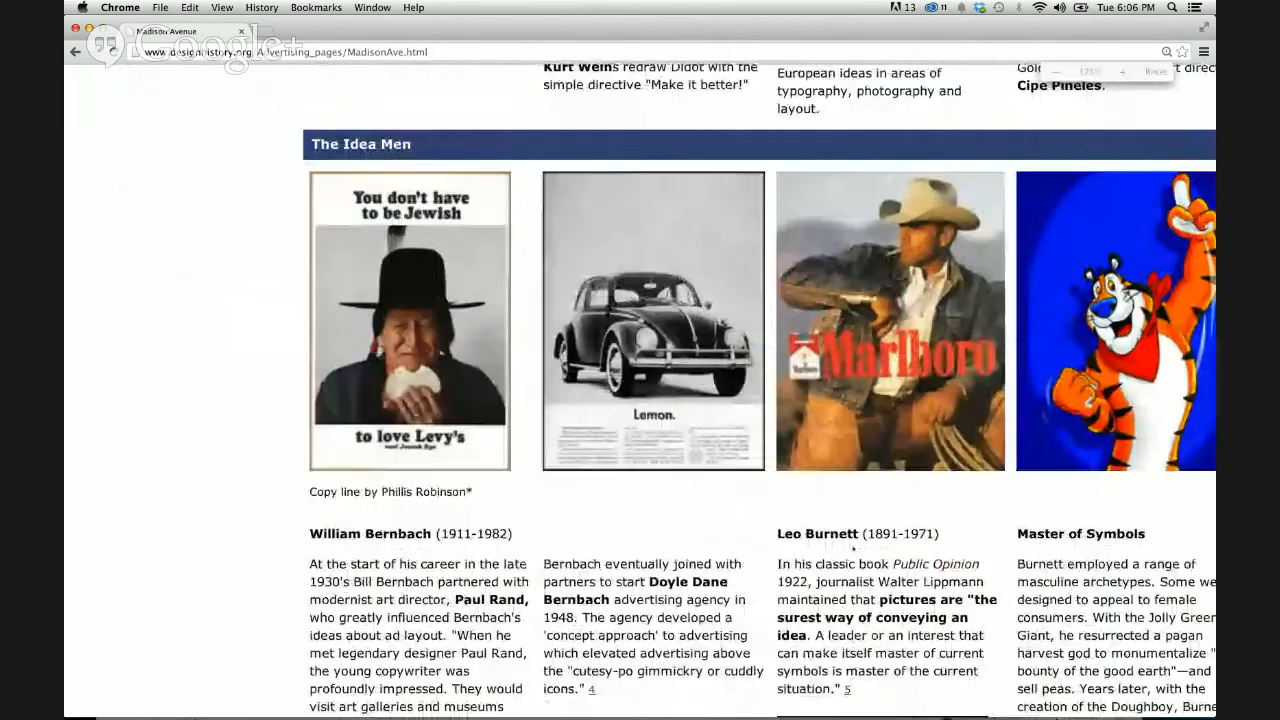
pyautogui.hscroll(1, 729, 454)
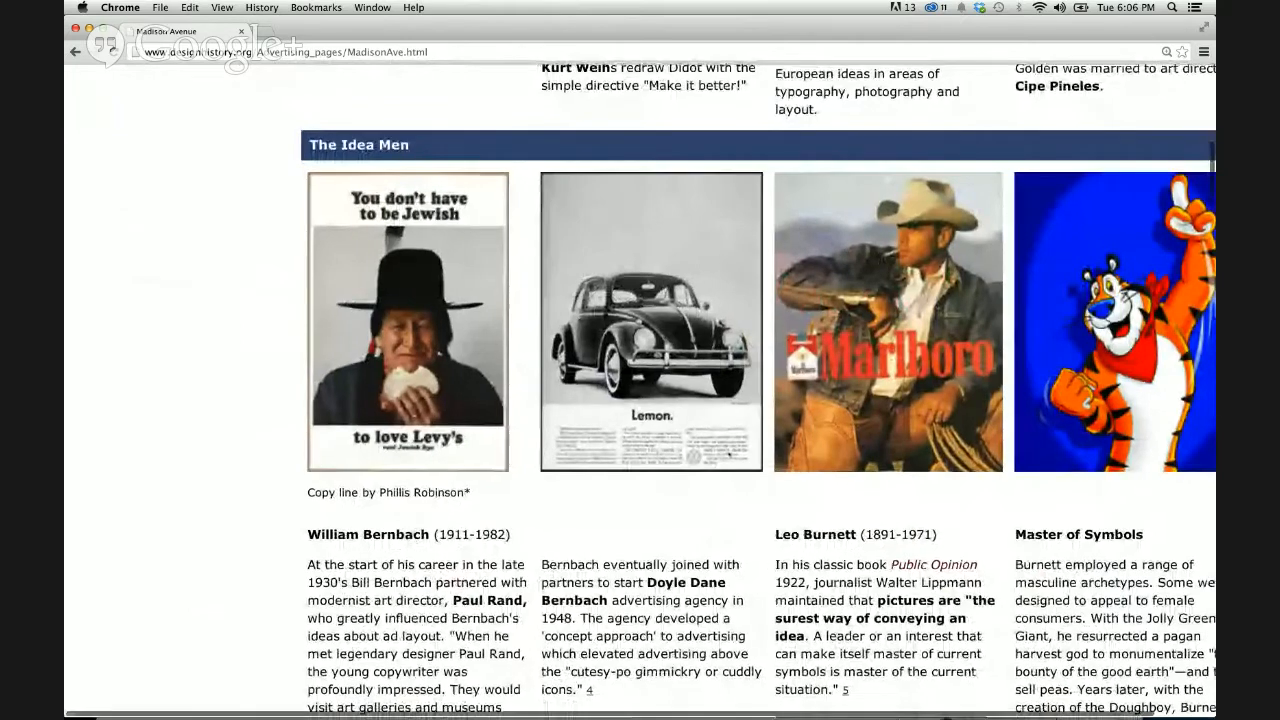
pyautogui.hscroll(2, 729, 454)
pyautogui.scroll(-1, 729, 454)
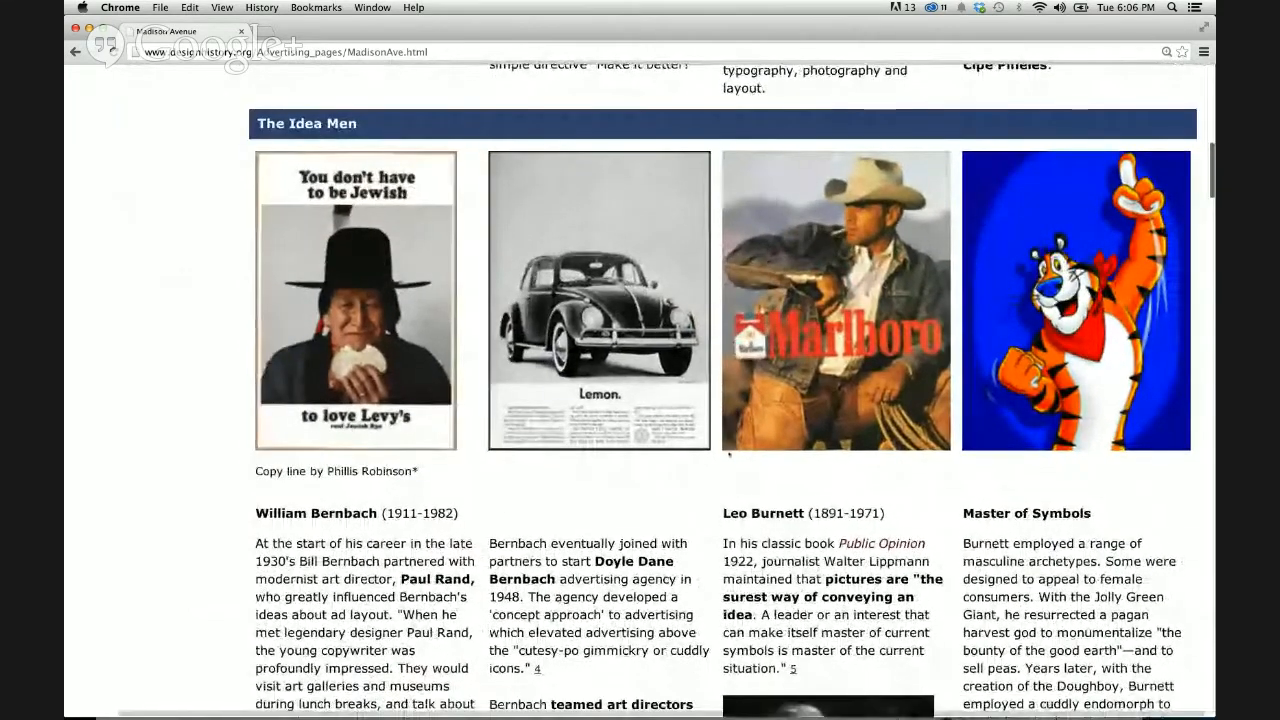
pyautogui.scroll(-1, 729, 454)
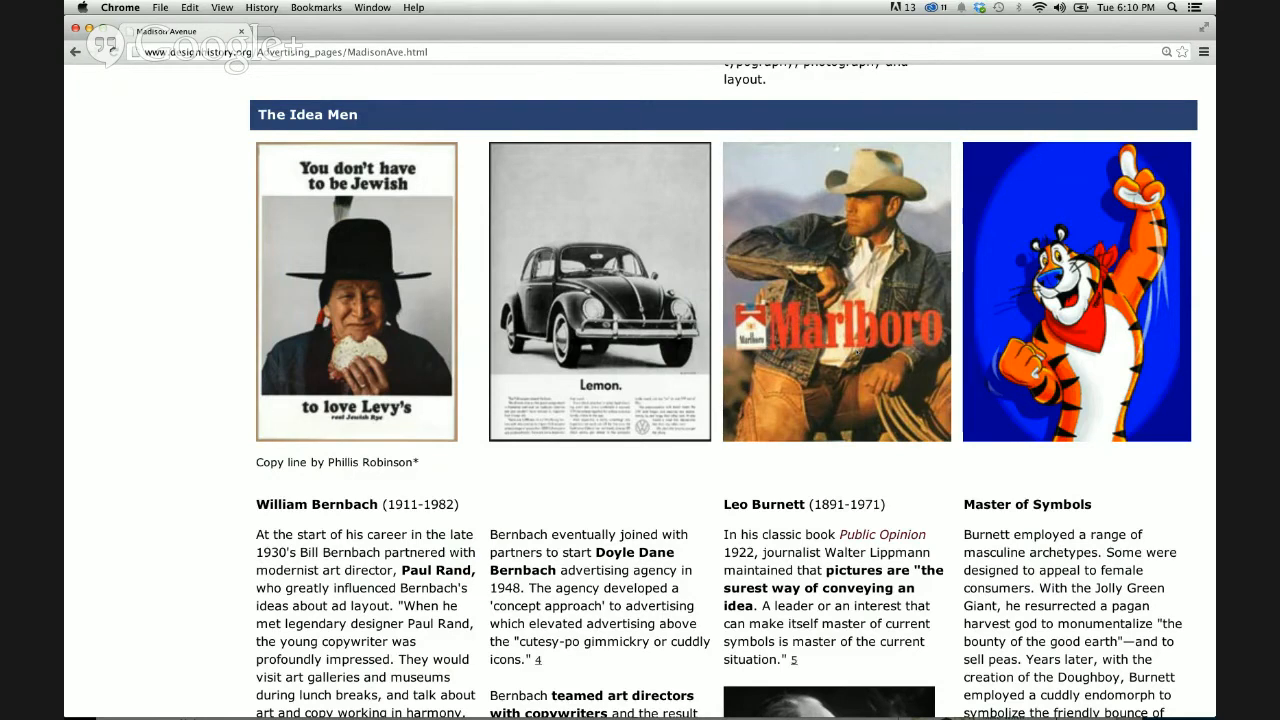
# Step: Inspect the Volkswagen, Marlboro and tiger images up close, and look through the Bernbach and Burnett texts below
pyautogui.press('super+equal')
pyautogui.press('super+equal')
pyautogui.press('super+equal')
pyautogui.hscroll(5, 857, 352)
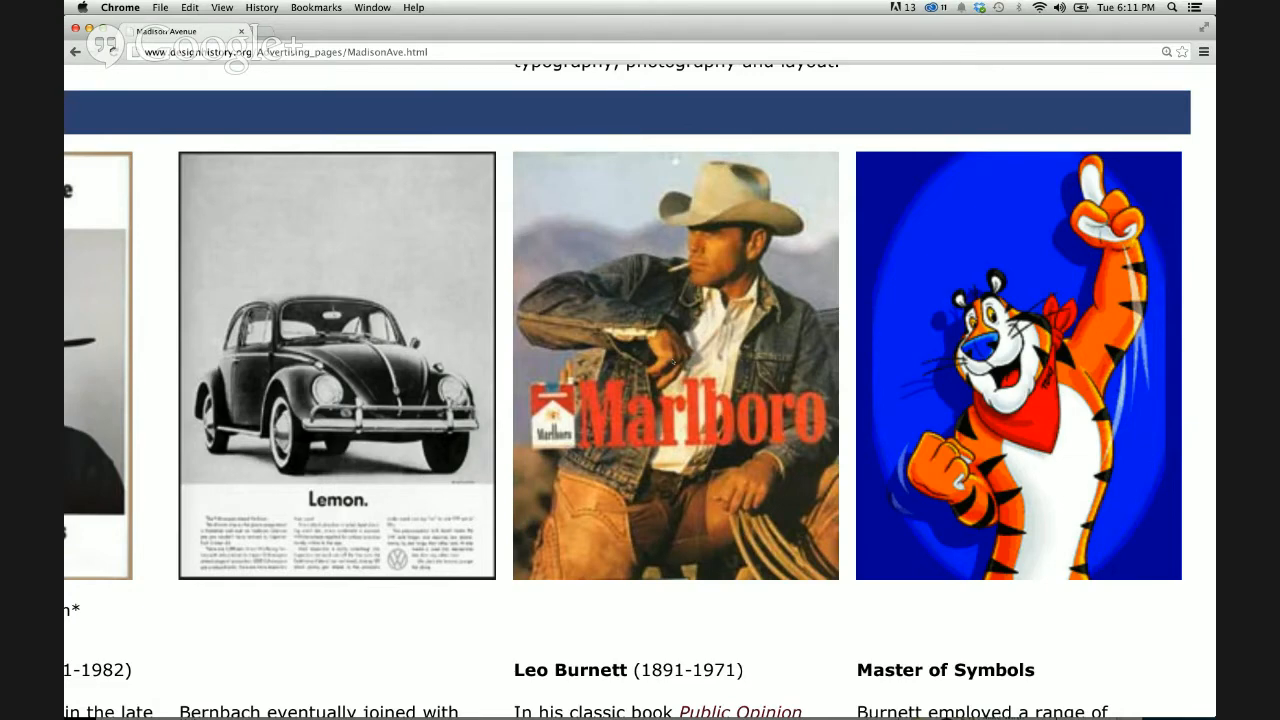
pyautogui.press('super+minus')
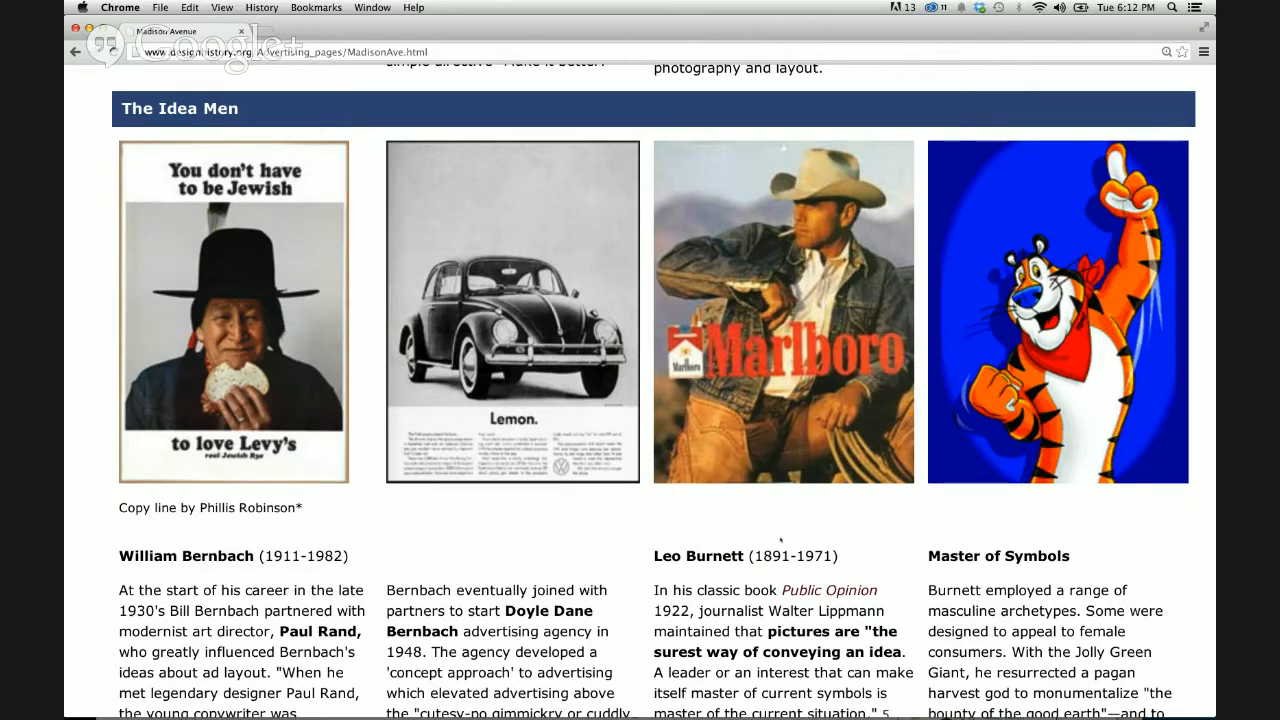
pyautogui.scroll(-6, 780, 540)
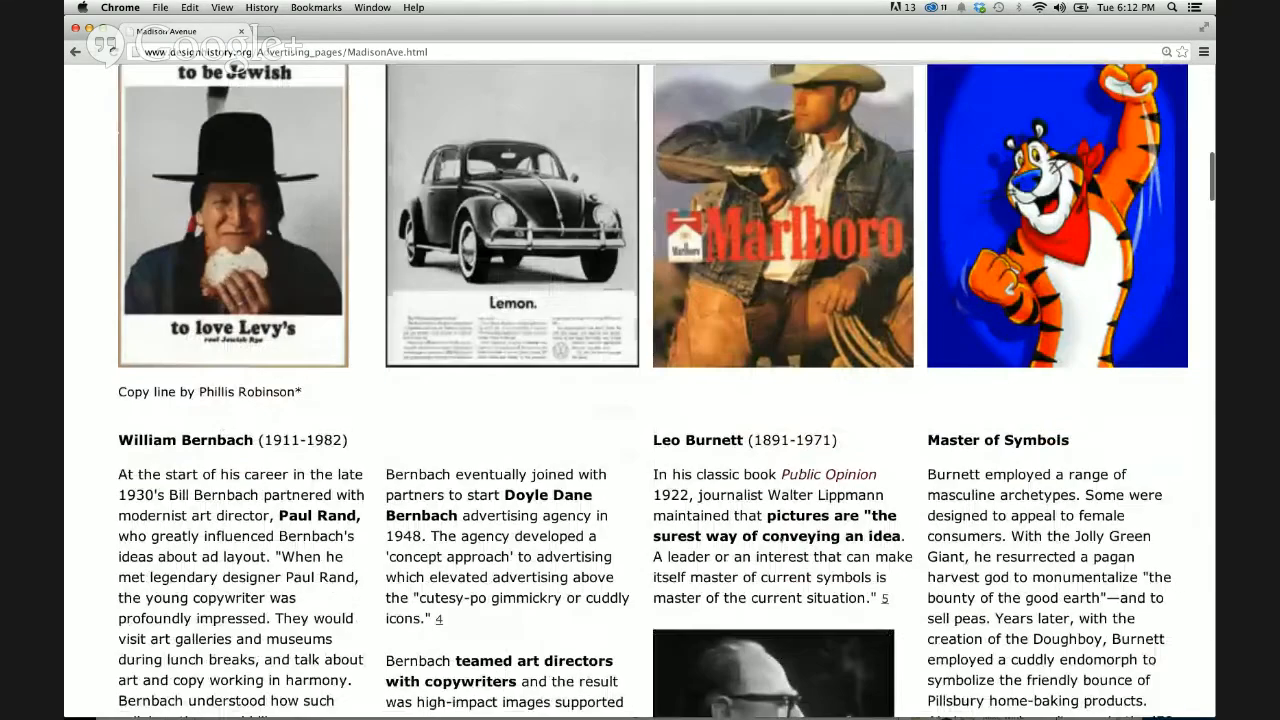
pyautogui.scroll(-8, 782, 538)
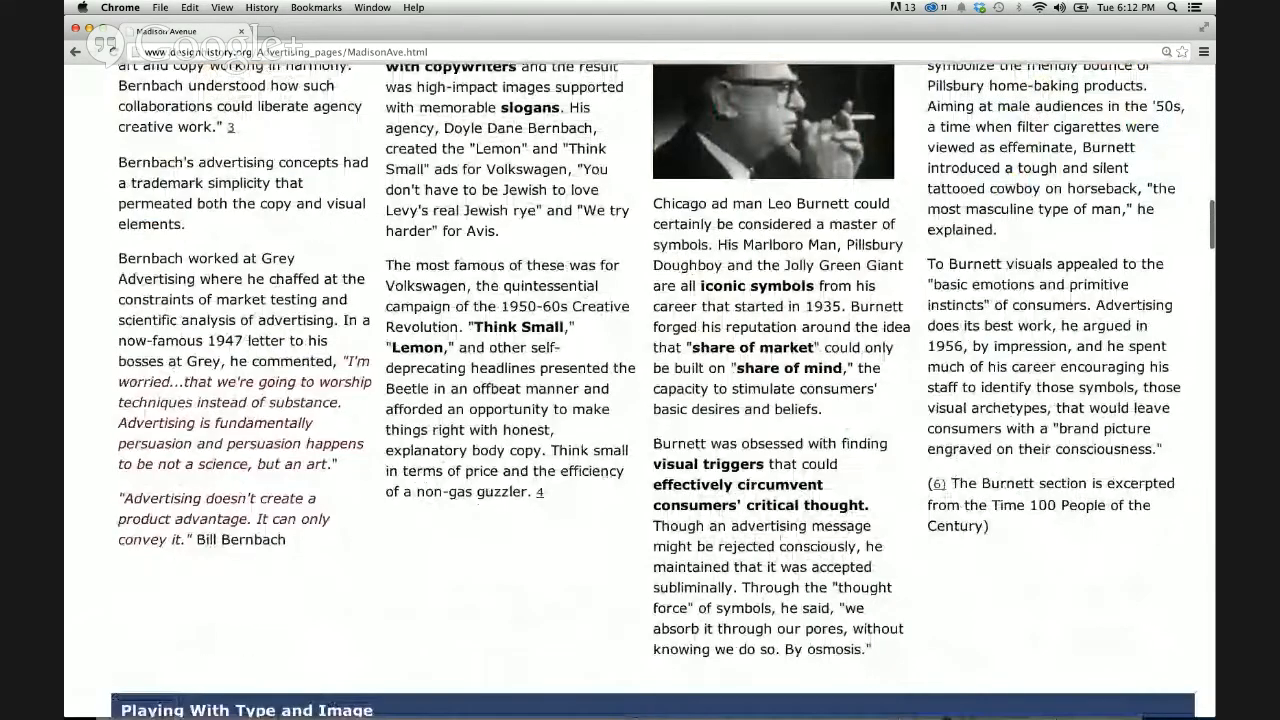
# Step: Examine Gene Federico's "go out" ad, and enlarge the "Napier is snootier" ad to inspect it in full
pyautogui.scroll(-13, 782, 538)
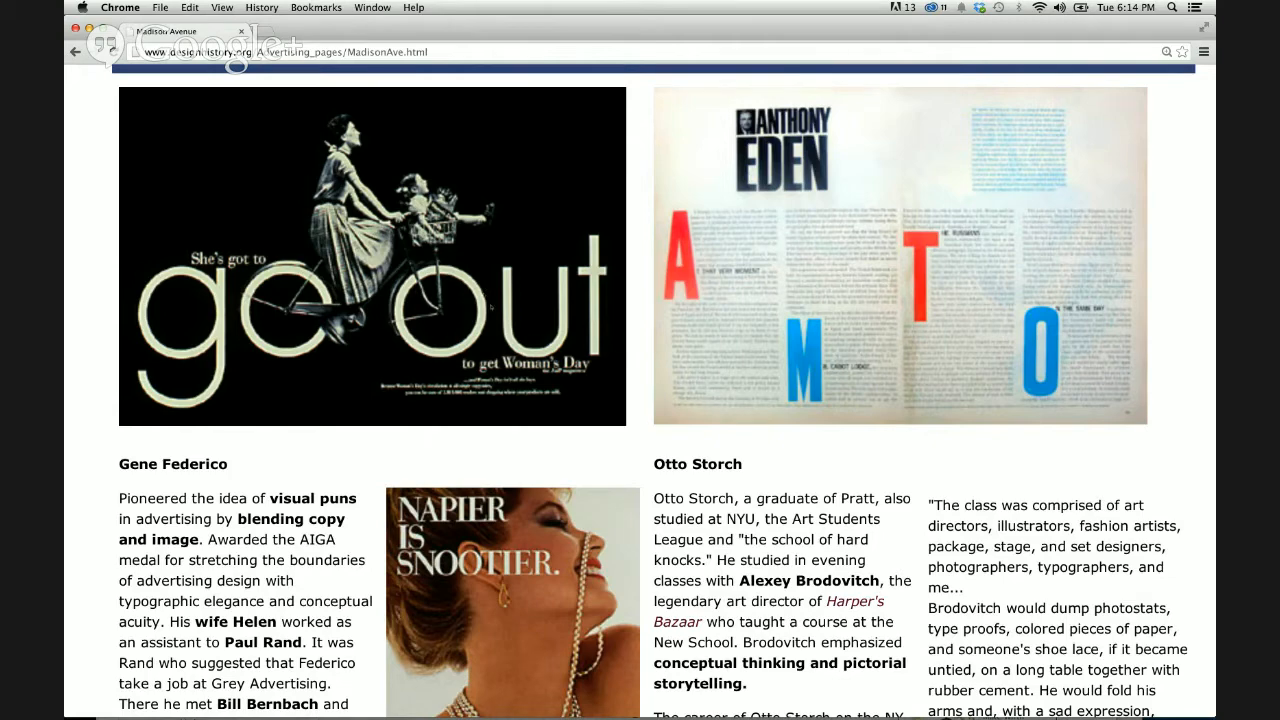
pyautogui.scroll(-5, 640, 400)
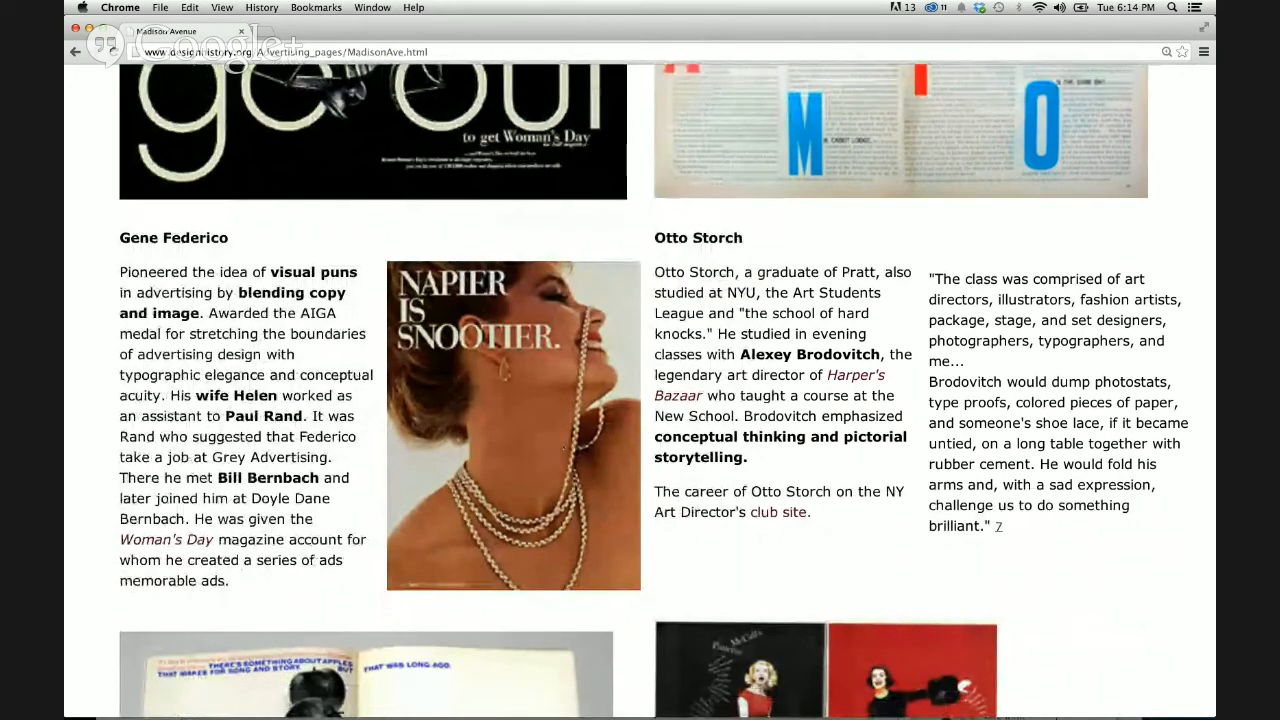
pyautogui.press('super+equal')
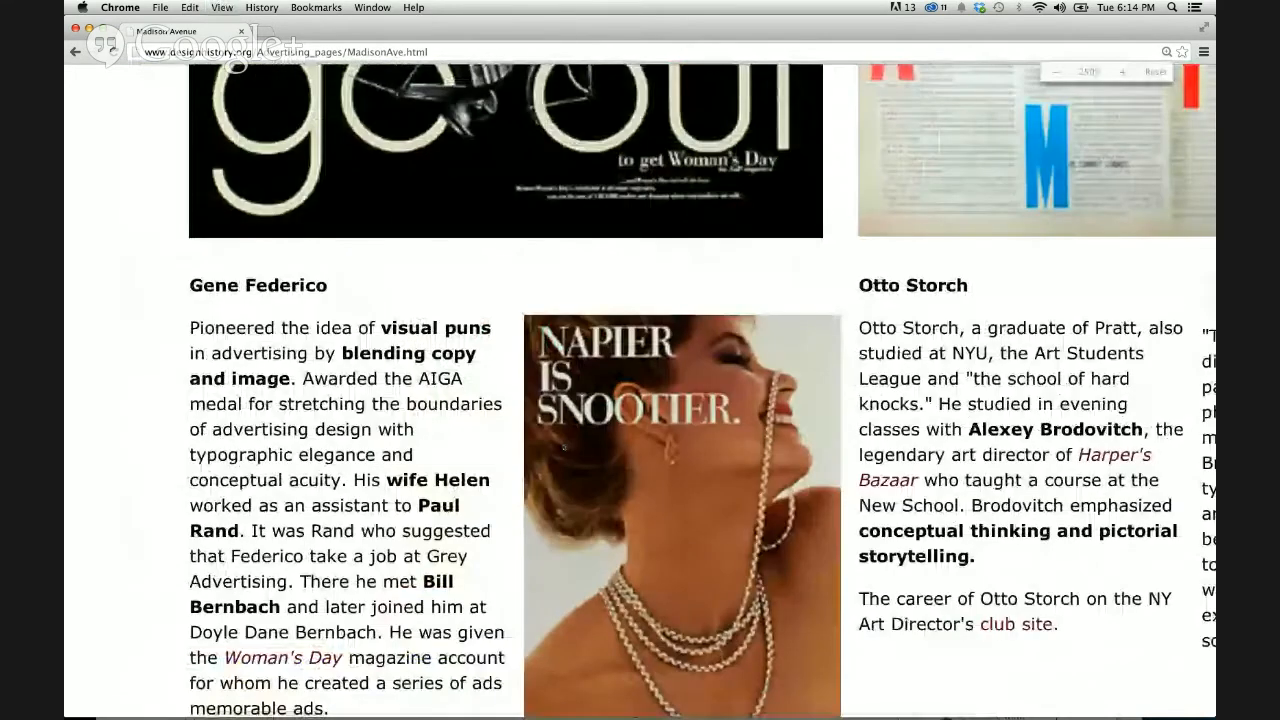
pyautogui.scroll(-3, 640, 390)
pyautogui.press('super+equal')
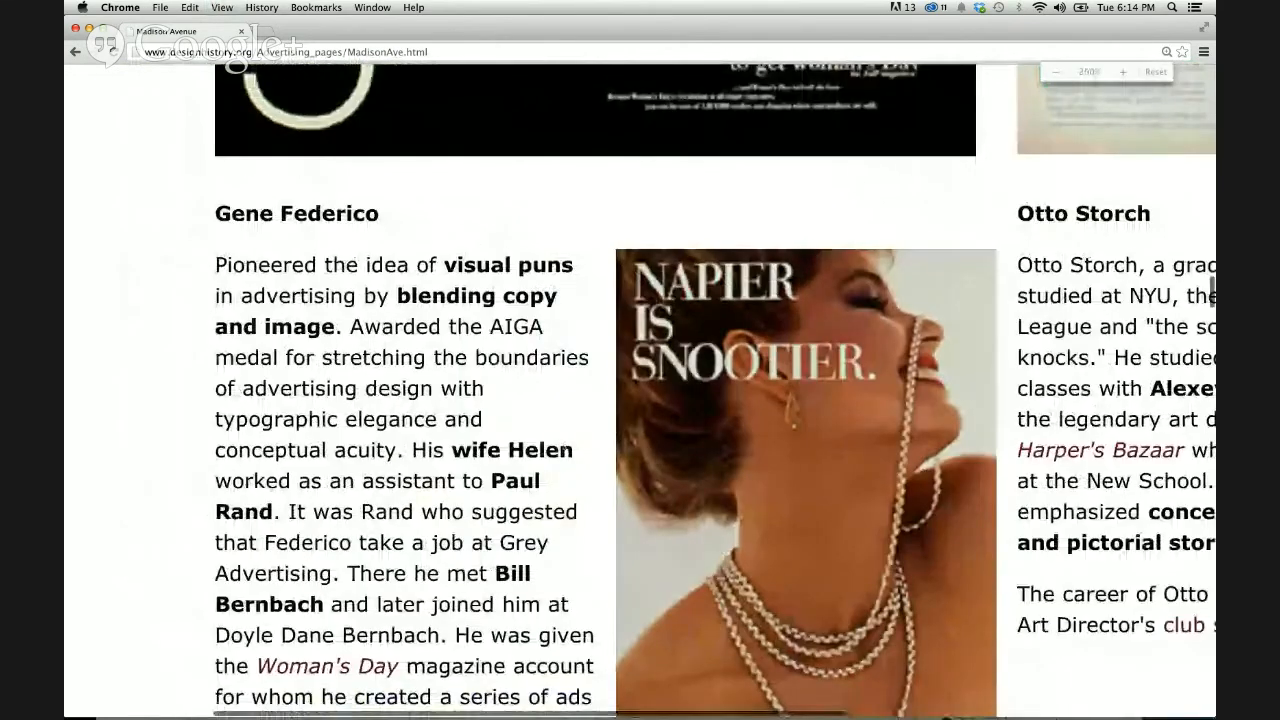
pyautogui.scroll(-3, 640, 390)
pyautogui.hscroll(2, 640, 390)
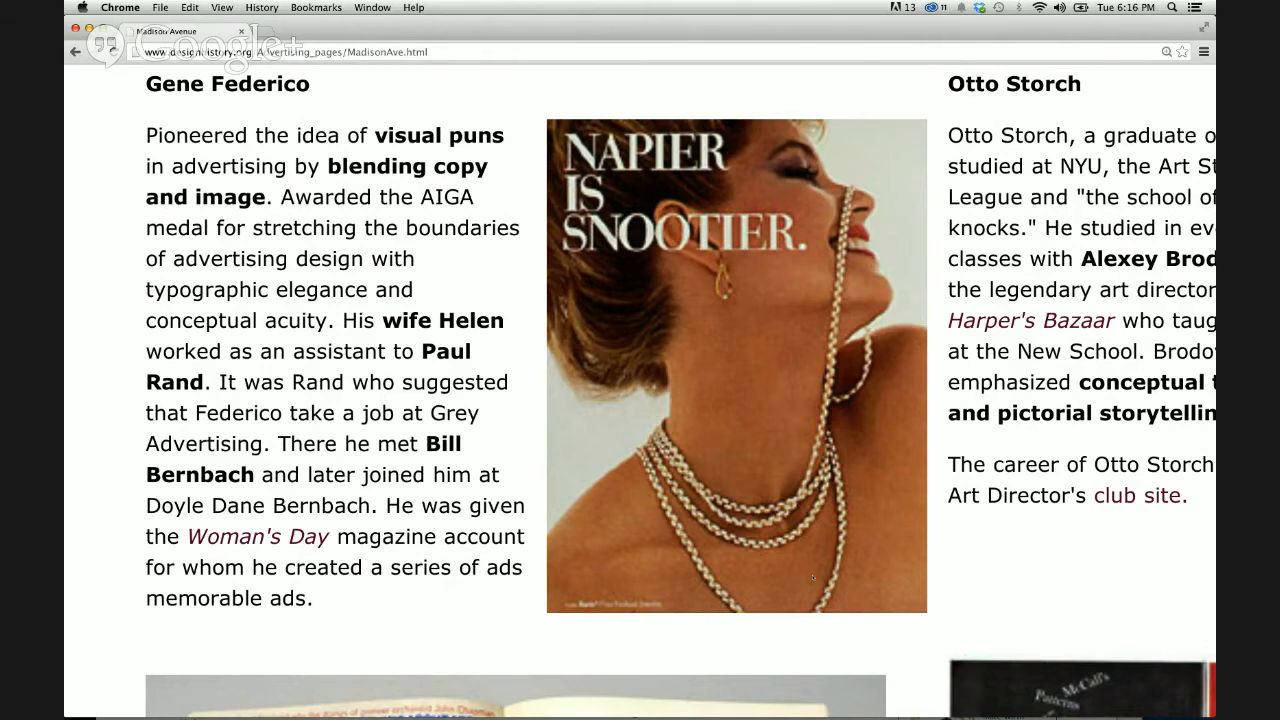
# Step: Examine Federico's Love of Apples spread below the Napier ad
pyautogui.scroll(-1, 812, 577)
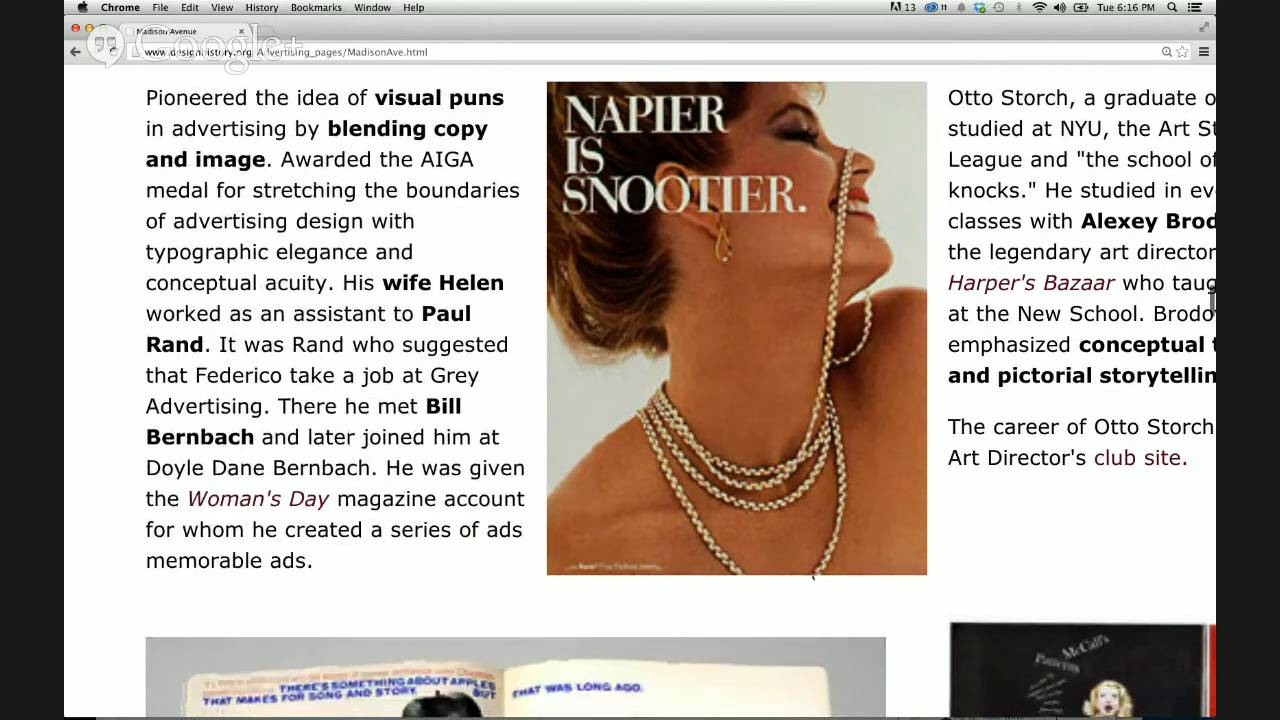
pyautogui.scroll(-4, 812, 577)
pyautogui.scroll(-8, 812, 577)
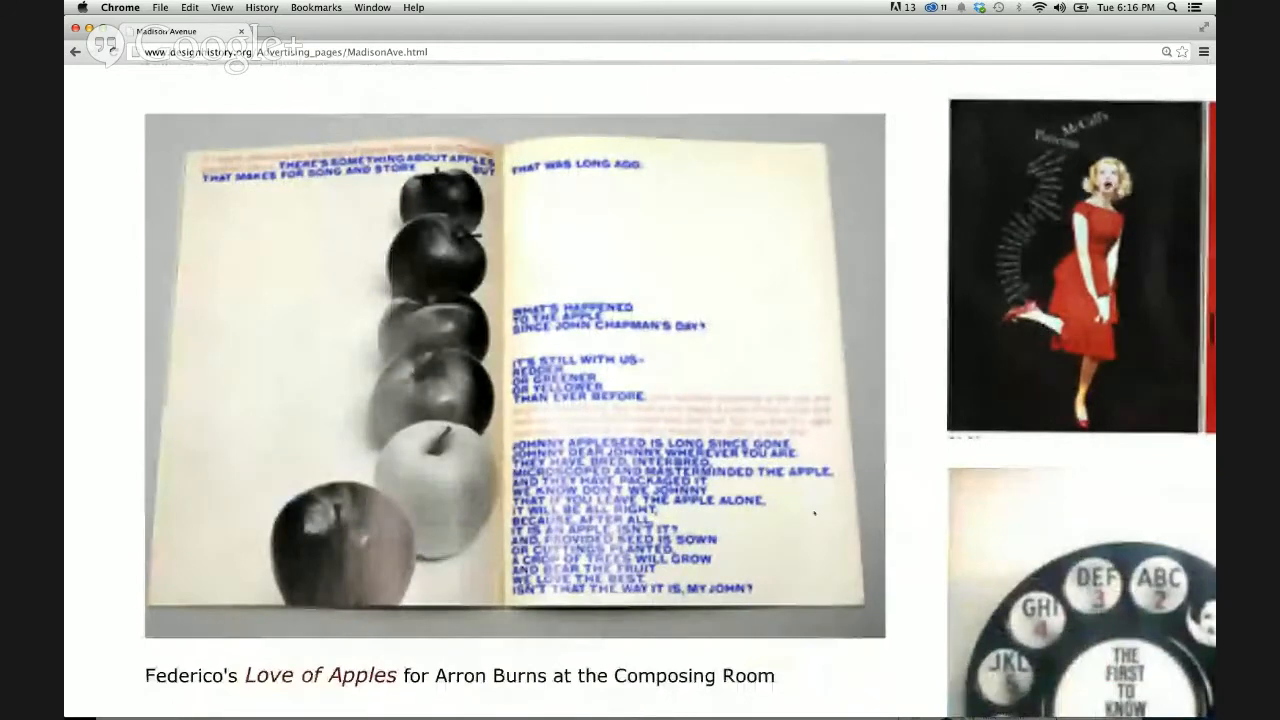
# Step: Enlarge Otto Storch's black and red McCall's Patterns spread and bring both of its pages into view
pyautogui.hscroll(8, 836, 411)
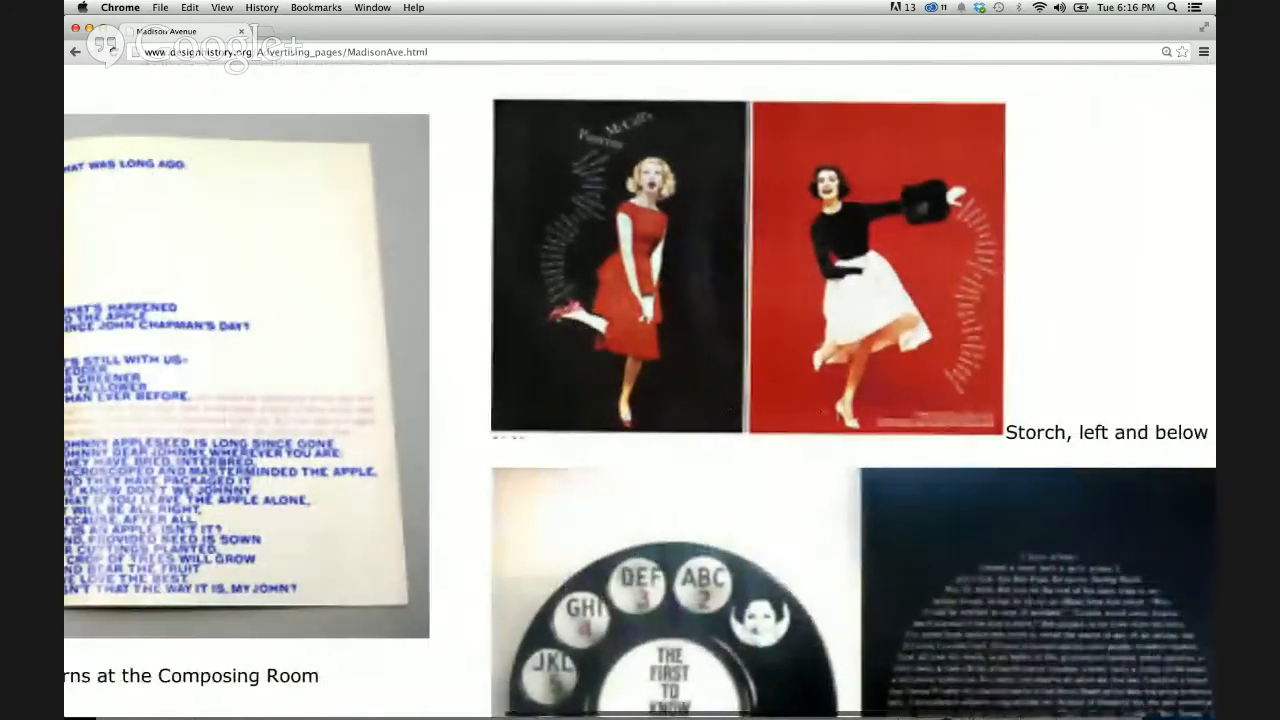
pyautogui.hscroll(-2, 724, 408)
pyautogui.scroll(1, 675, 333)
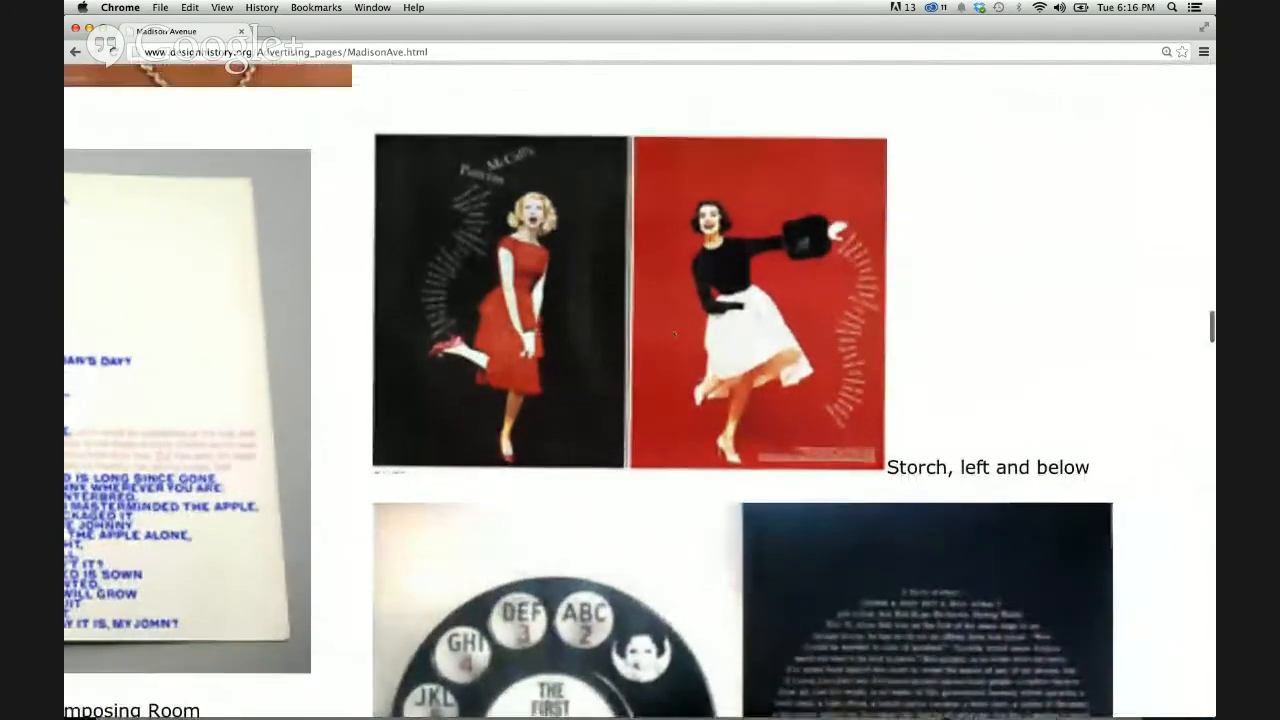
pyautogui.press('super+equal')
pyautogui.press('super+equal')
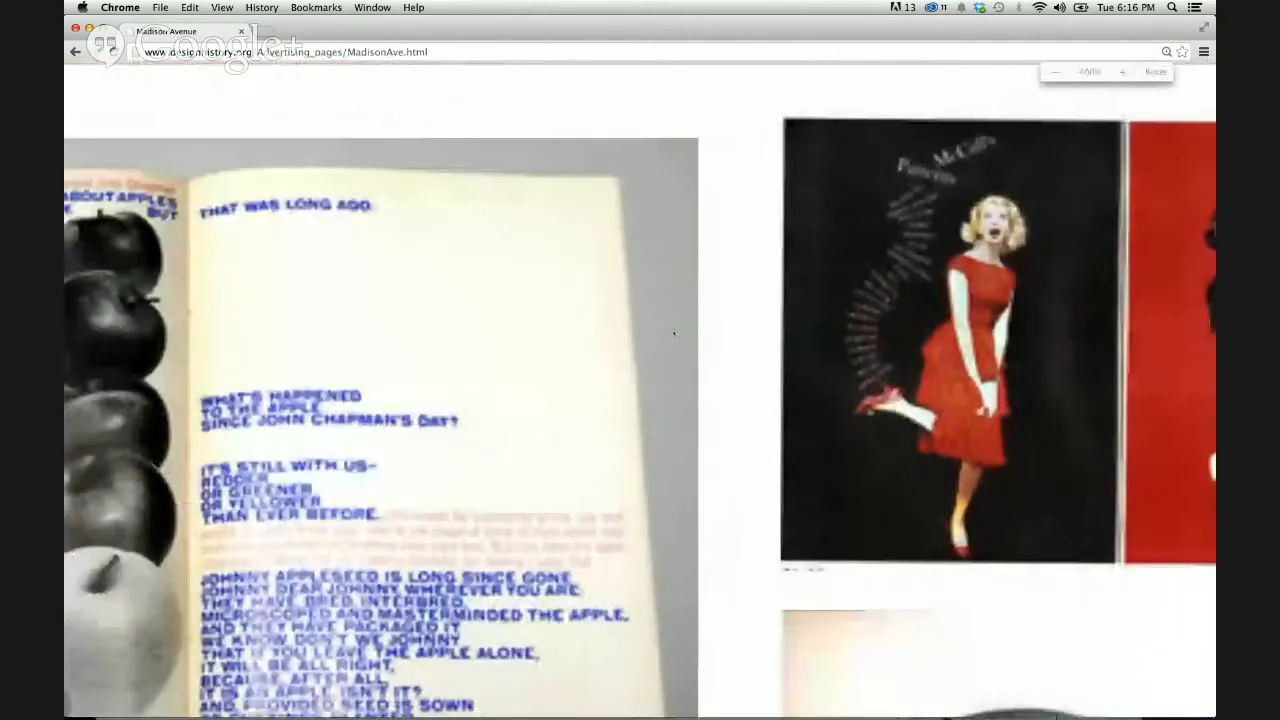
pyautogui.hscroll(10, 674, 333)
pyautogui.hscroll(-1, 674, 333)
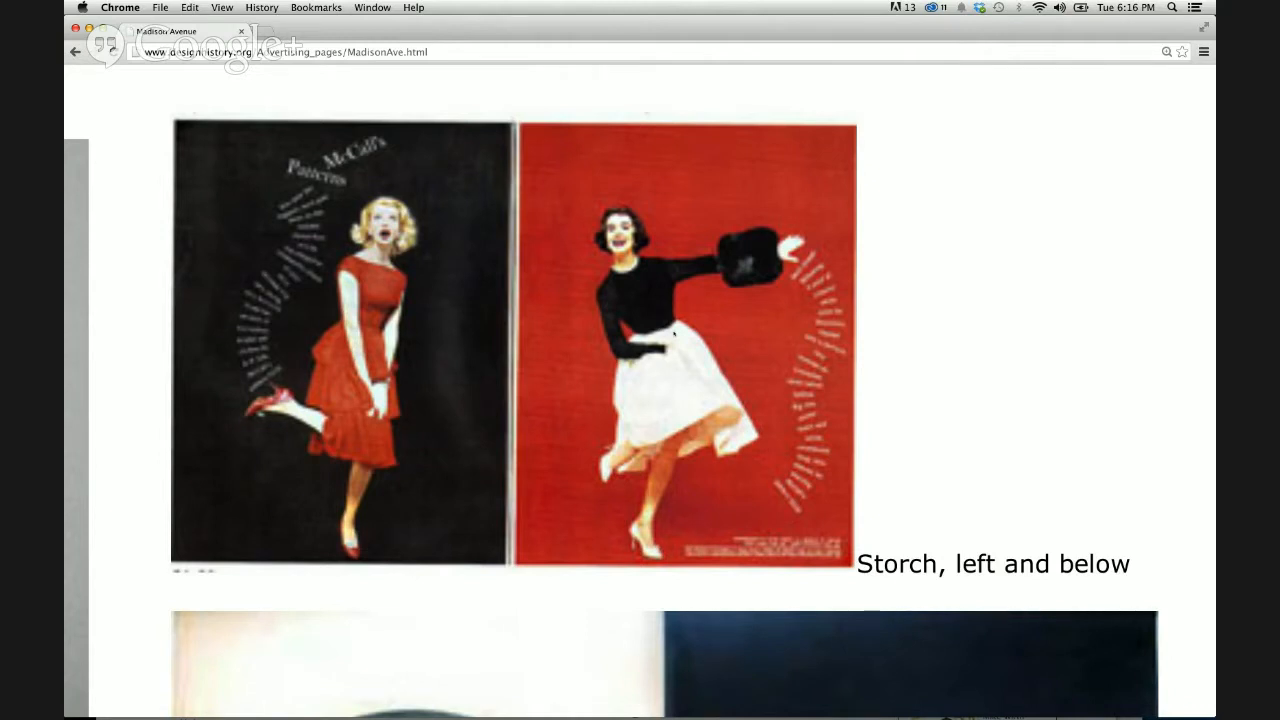
# Step: Search the web for "mccall add type" in a new browser window
pyautogui.press('super+n')
pyautogui.write('mccal')
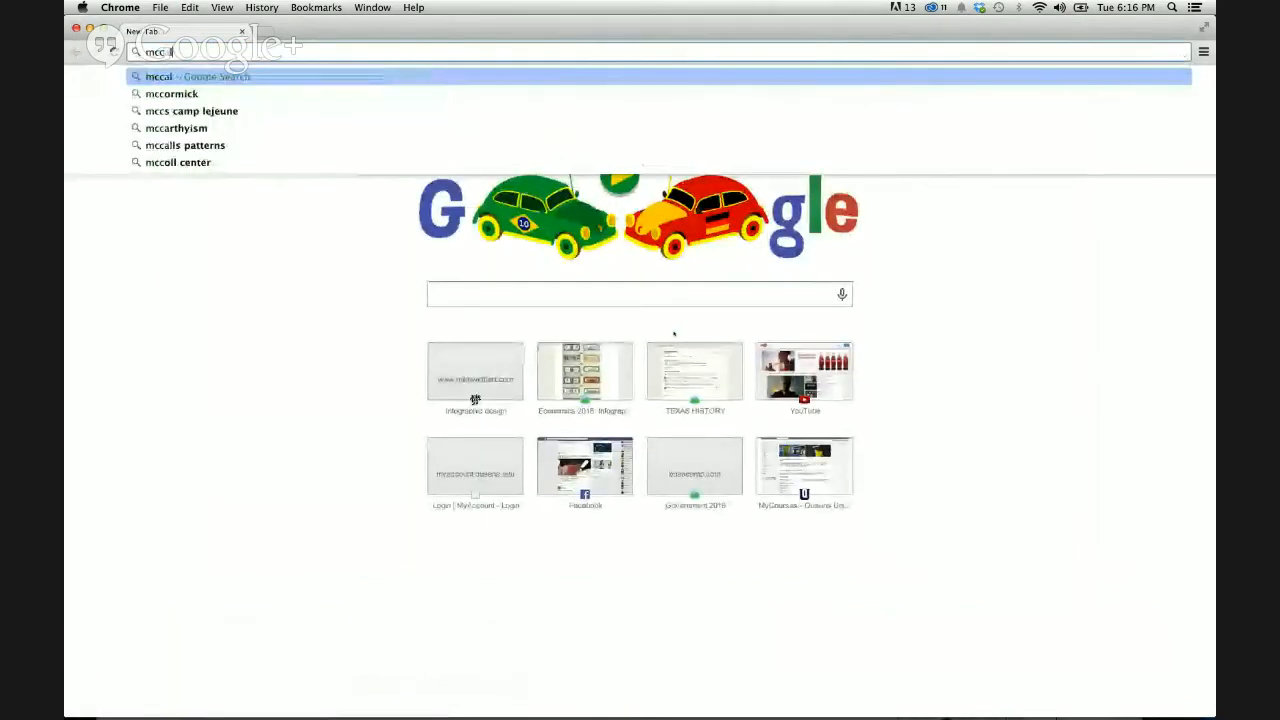
pyautogui.write('l idaho')
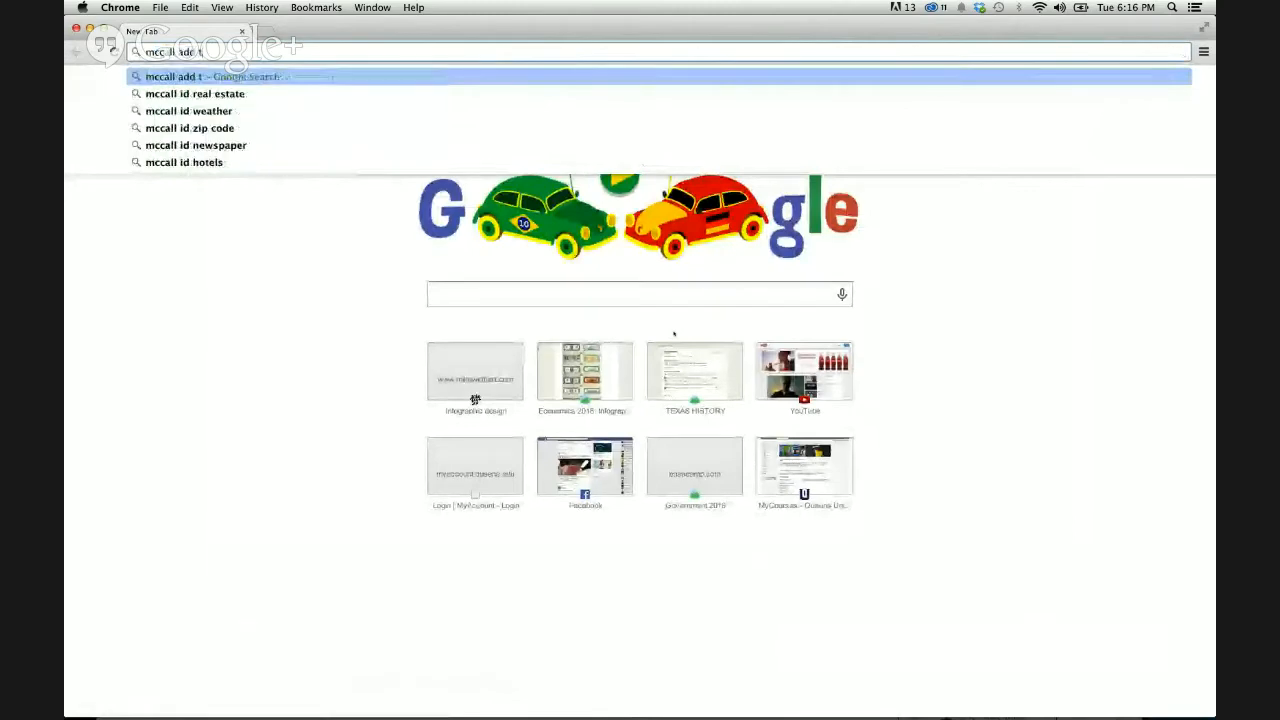
pyautogui.write('ype')
pyautogui.press('Return')
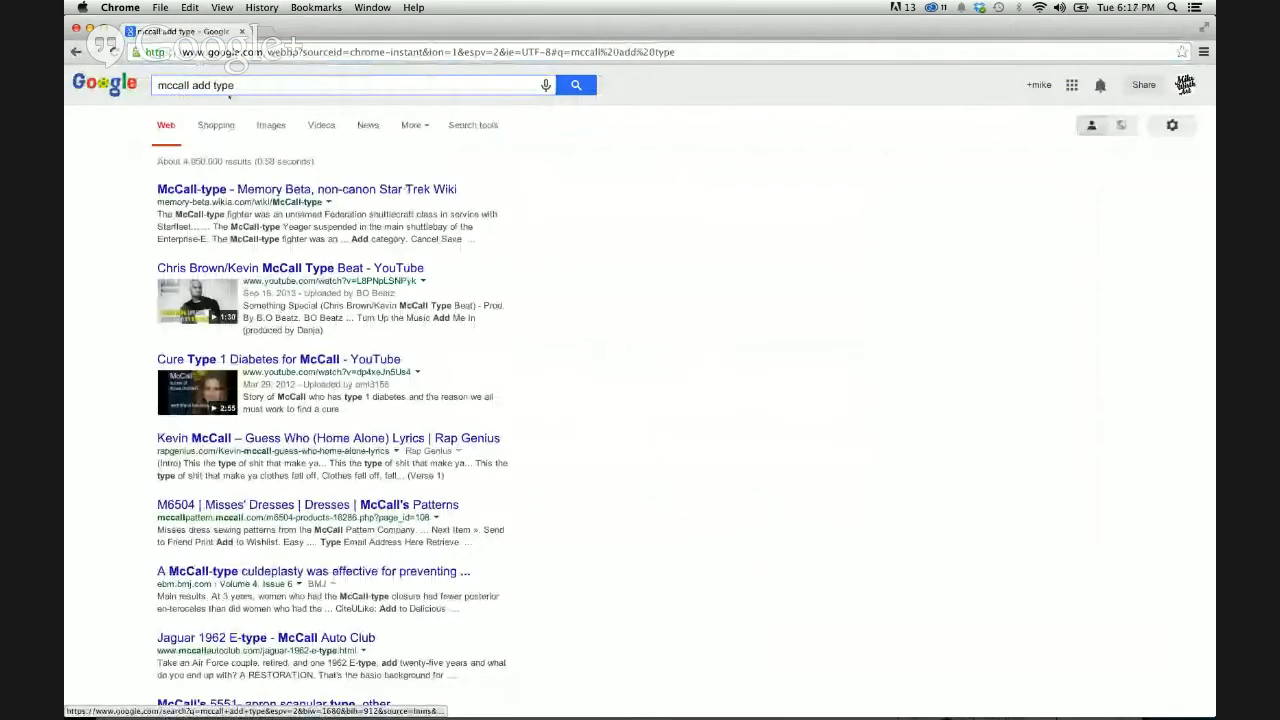
# Step: Correct the search query to "mccall ad type" and show its image results
pyautogui.press('Left')
pyautogui.press('Left')
pyautogui.press('Left')
pyautogui.press('Left')
pyautogui.press('Left')
pyautogui.press('BackSpace')
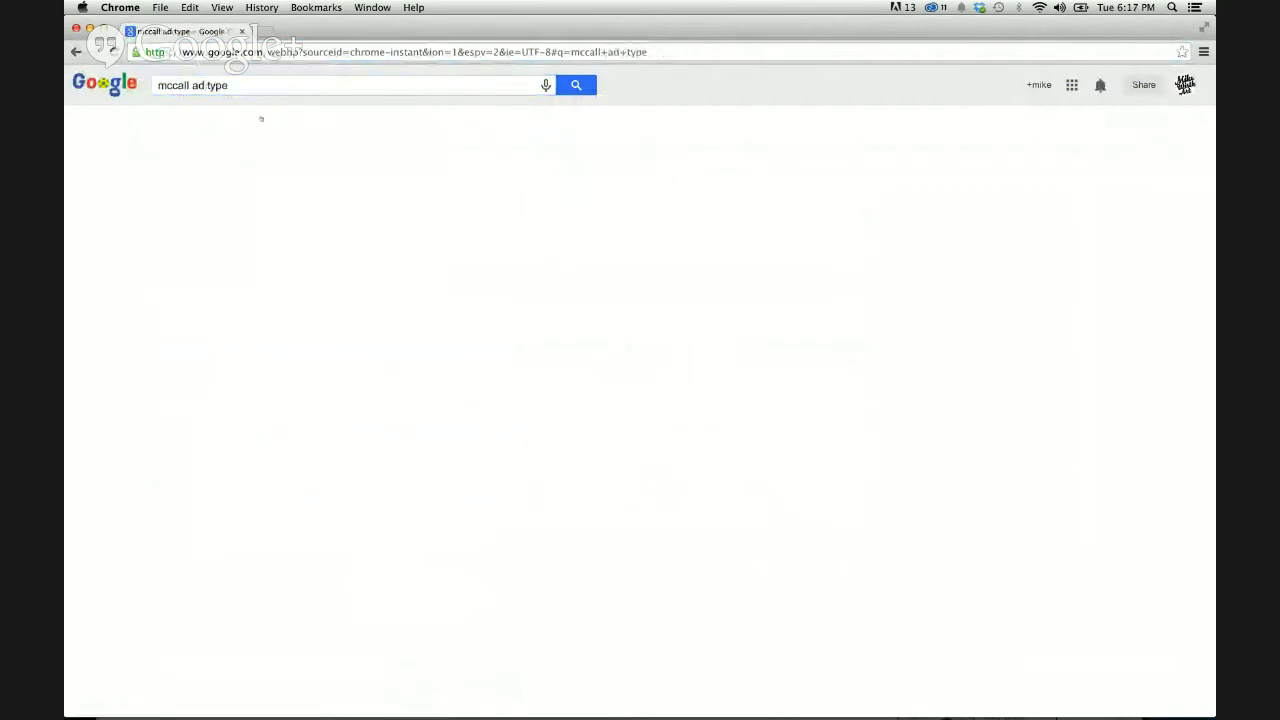
pyautogui.click(211, 126)
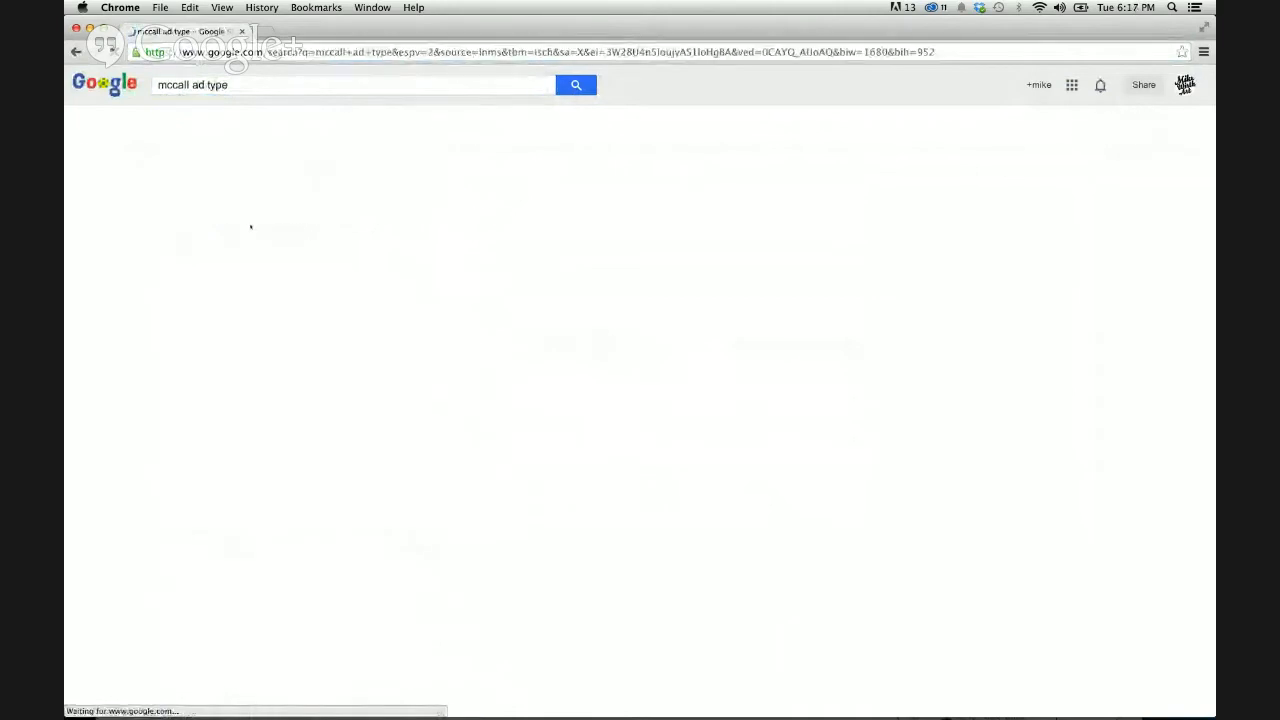
# Step: Change the image search query to "mccalls ad type" and run it
pyautogui.click(189, 85)
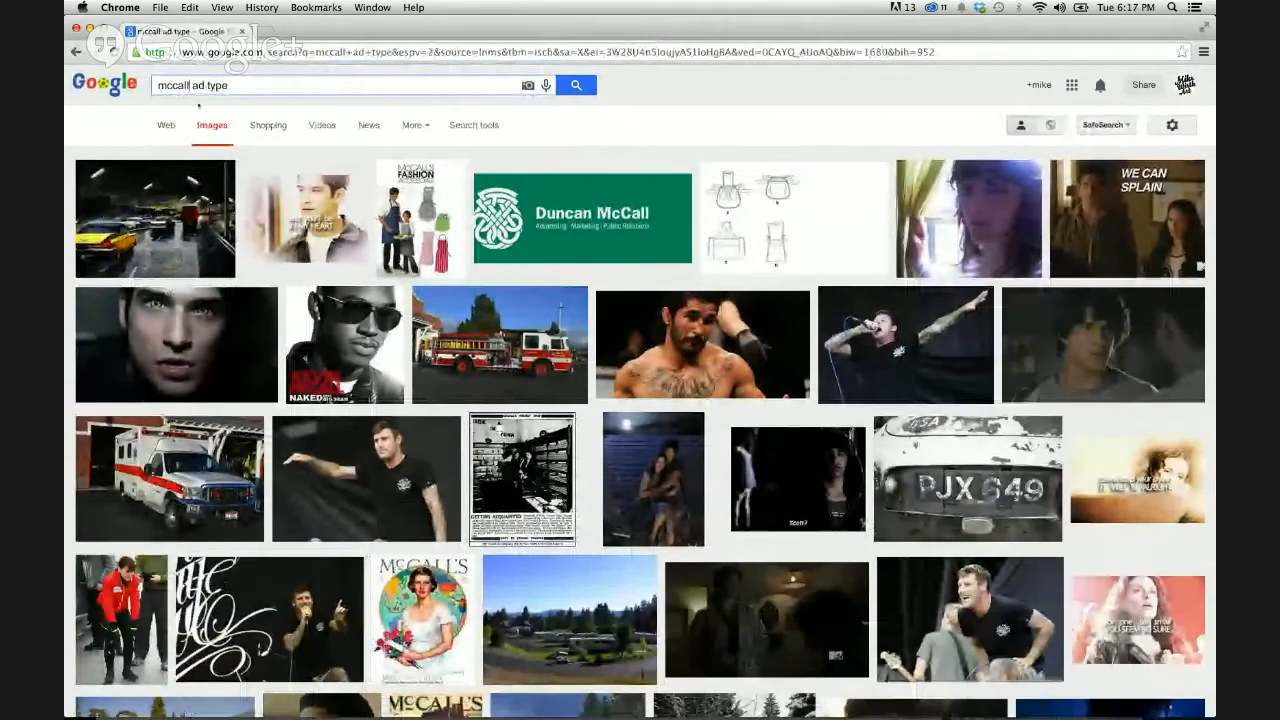
pyautogui.write('s')
pyautogui.press('Return')
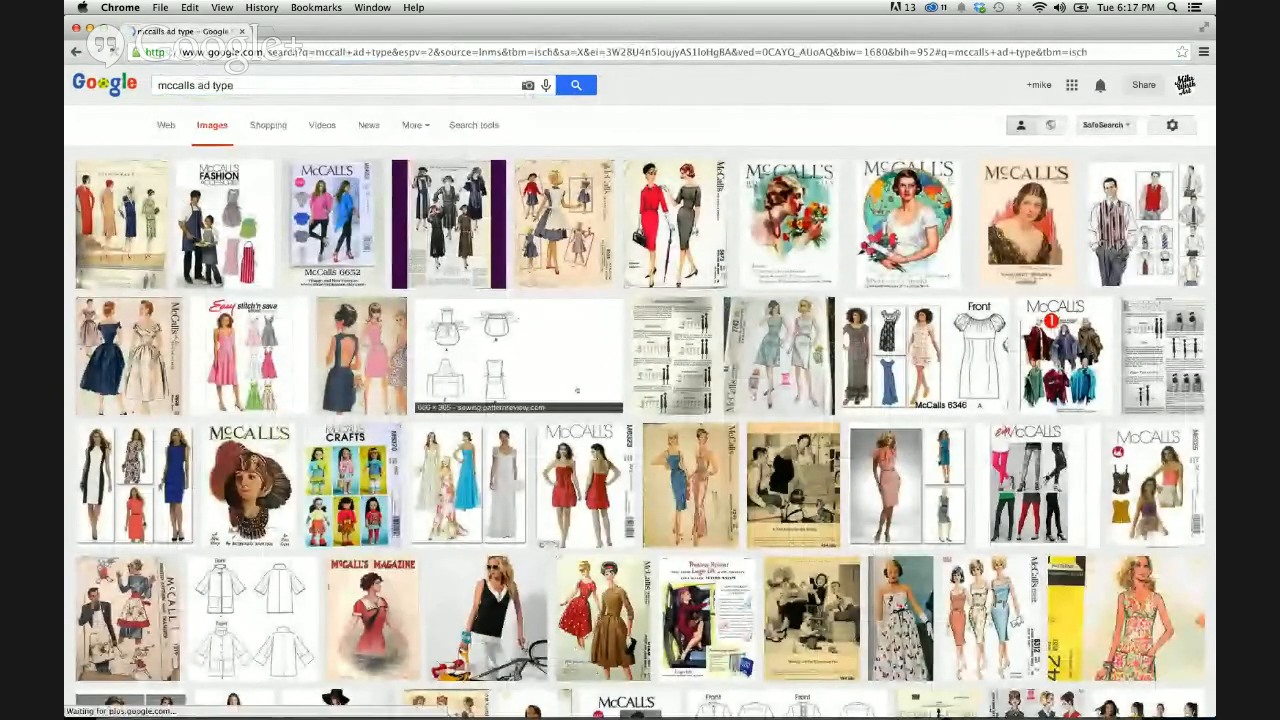
# Step: Look through the McCall's image results and refine the search query to "mccalls ad type otto"
pyautogui.scroll(-1, 577, 391)
pyautogui.scroll(-15, 578, 391)
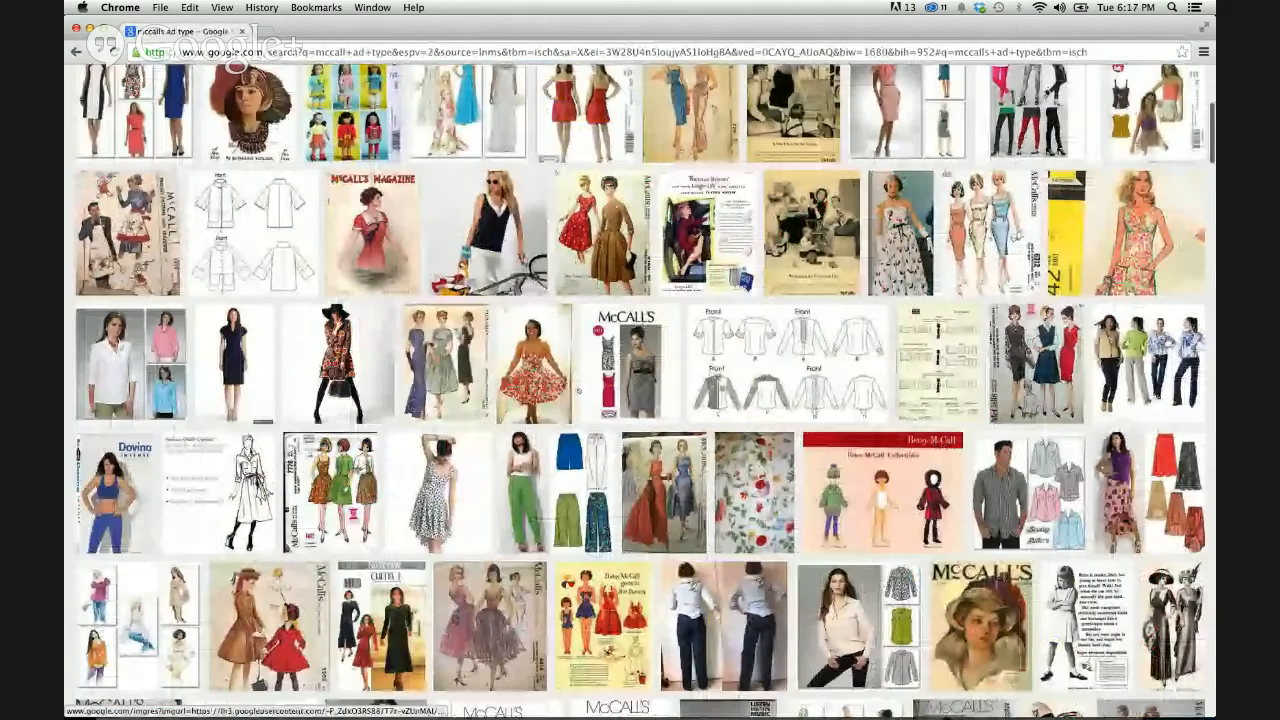
pyautogui.scroll(-10, 578, 391)
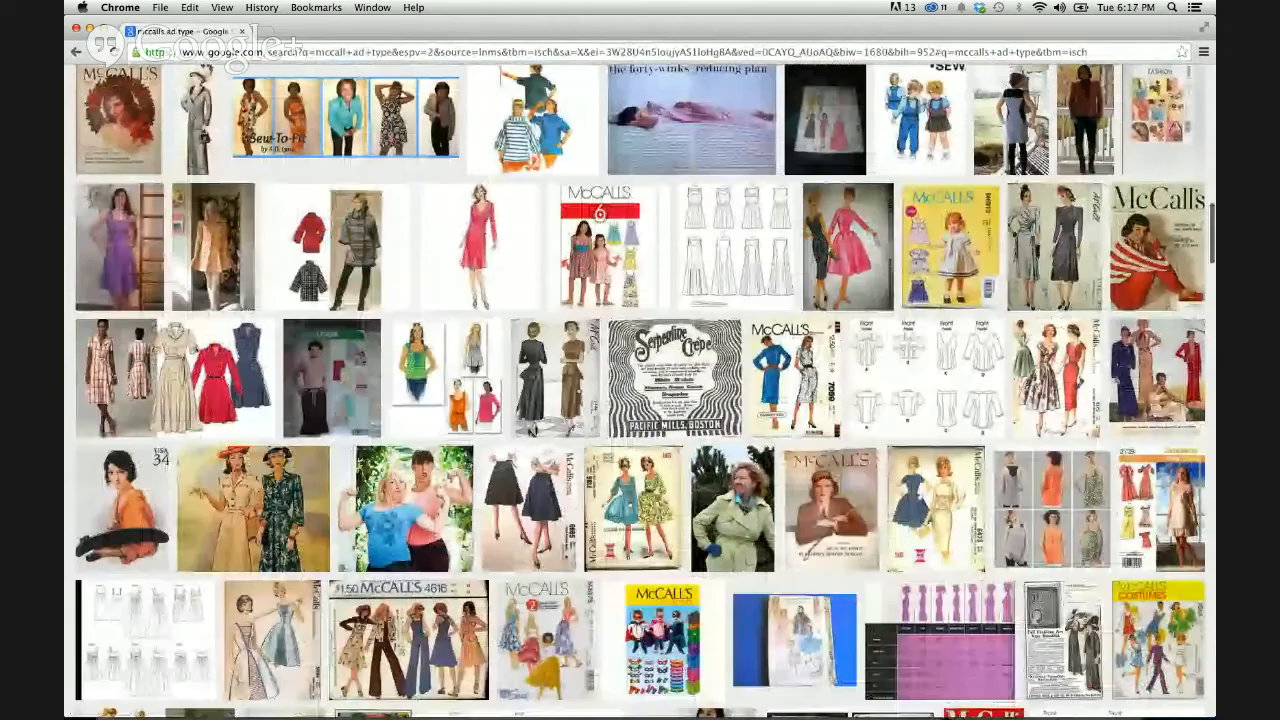
pyautogui.scroll(-10, 578, 391)
pyautogui.press('Home')
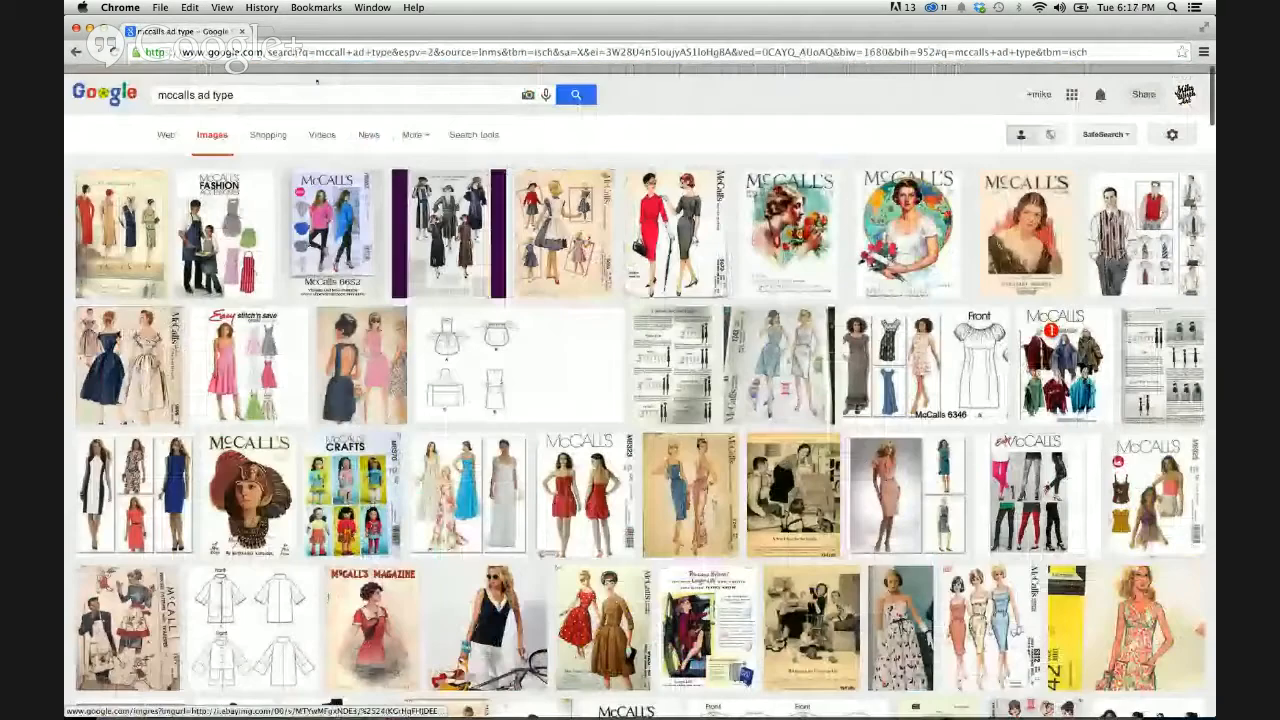
pyautogui.press('Return')
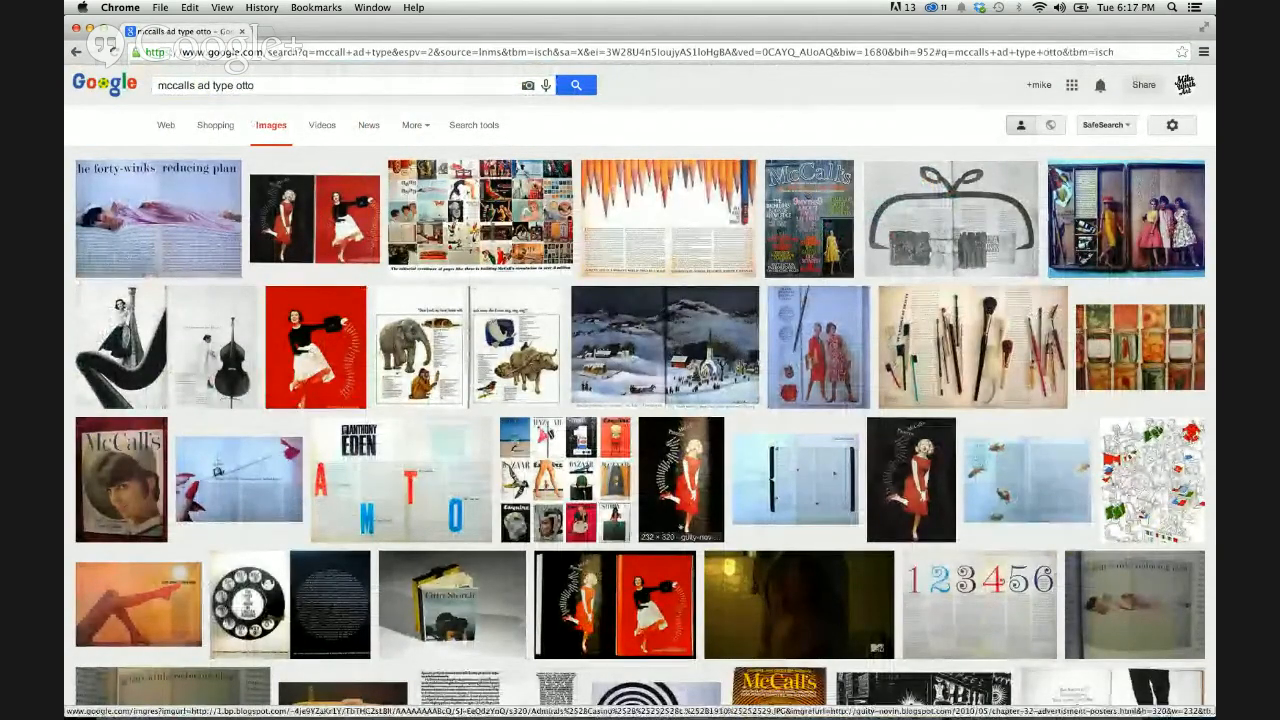
# Step: Try to open the full-size image of the black and red McCall's spread from the Impression Media result
pyautogui.click(615, 600)
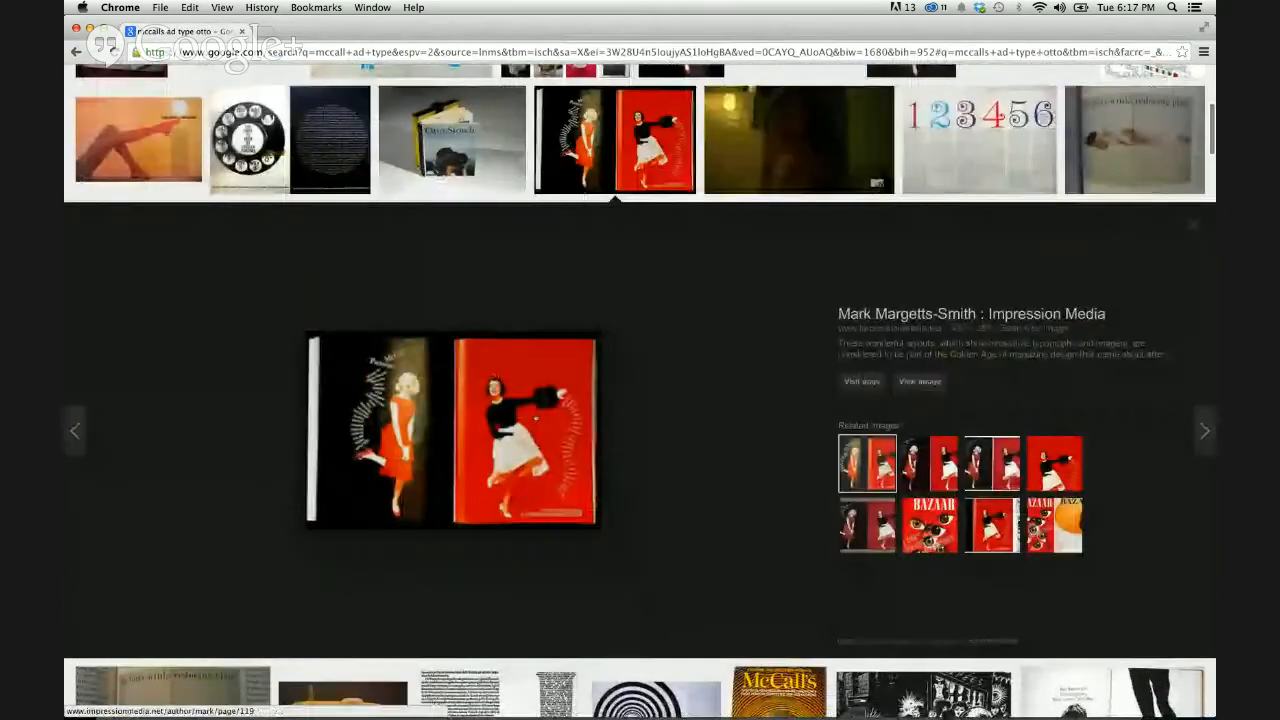
pyautogui.click(920, 382)
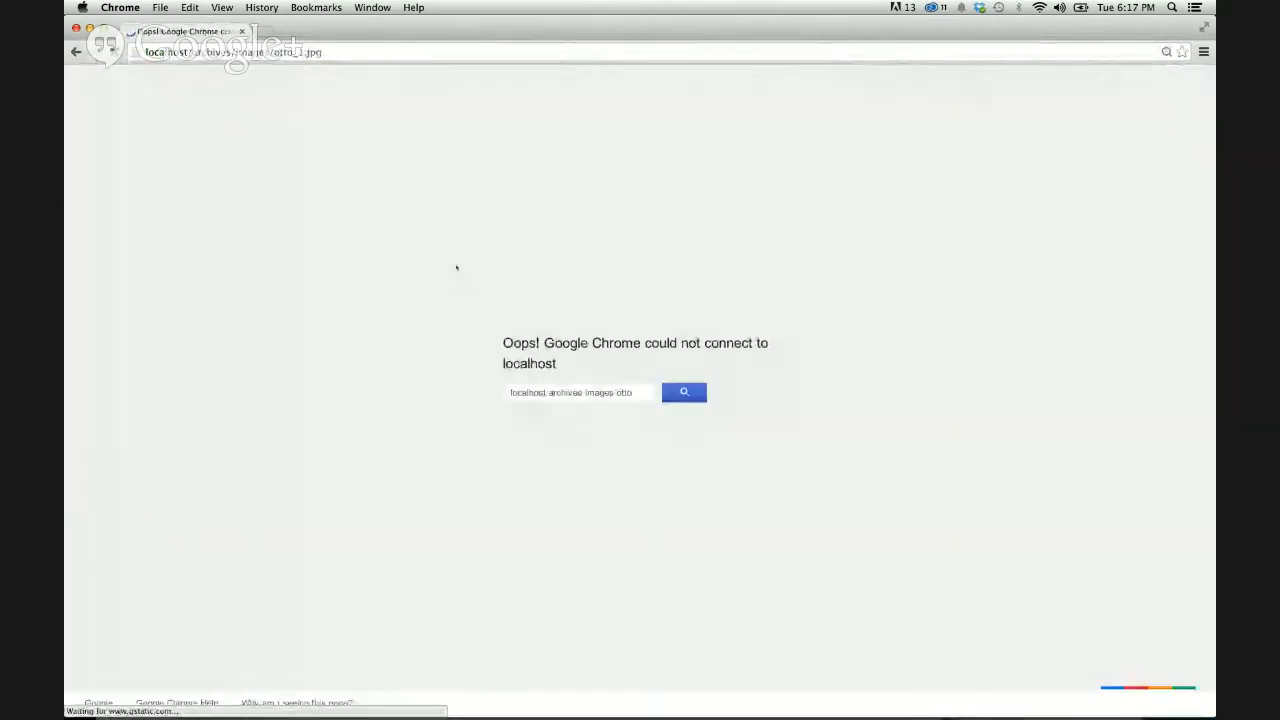
pyautogui.click(76, 52)
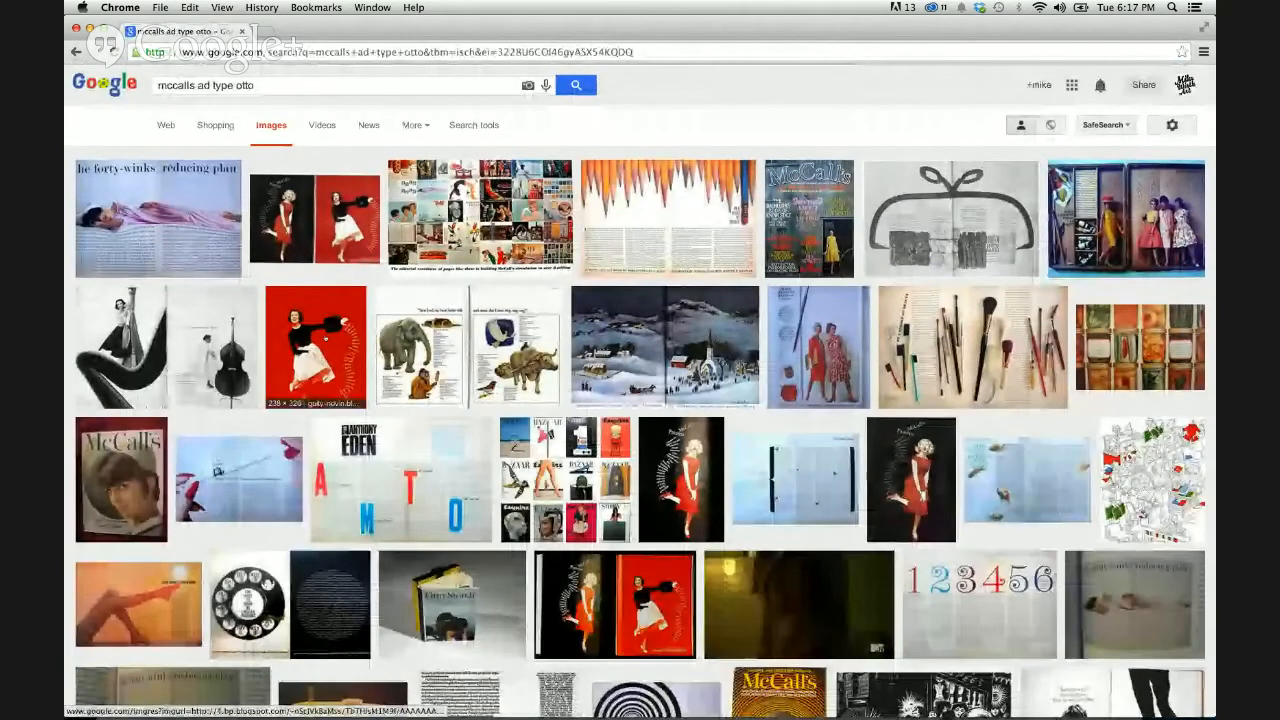
# Step: Preview the red McCall's ad and open the full-size related image of the woman in the red dress on black
pyautogui.click(316, 350)
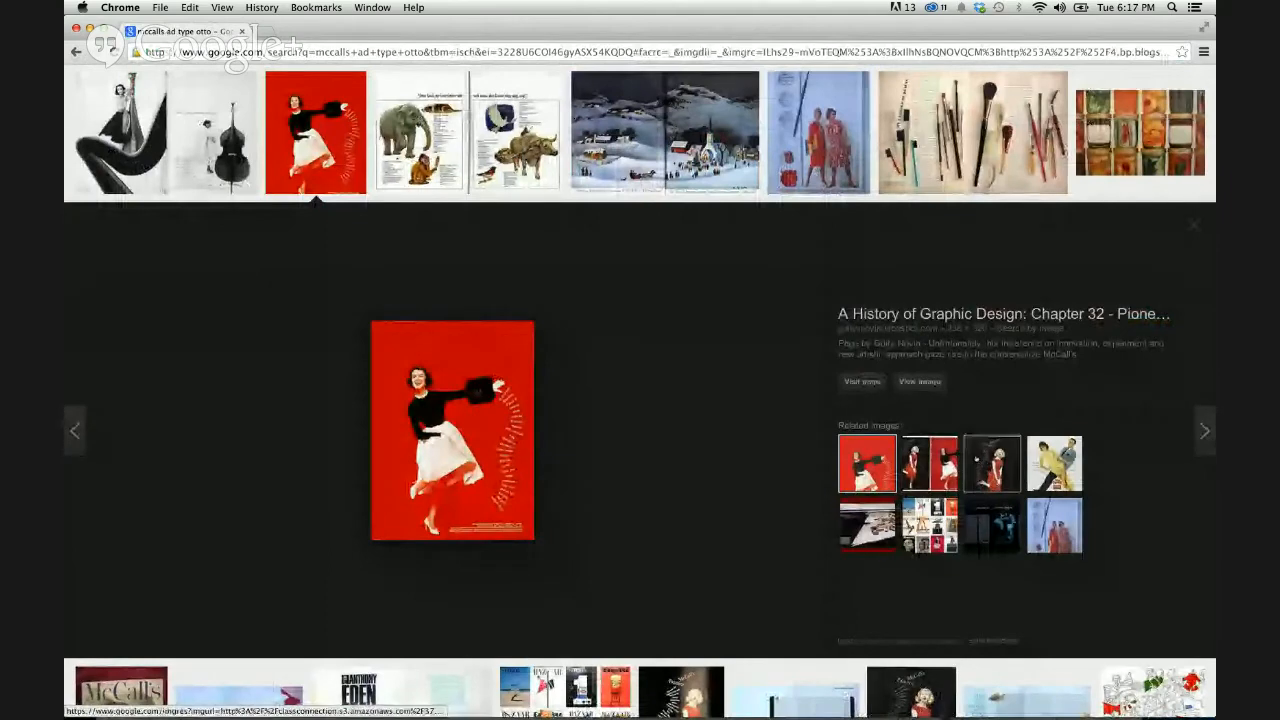
pyautogui.click(976, 459)
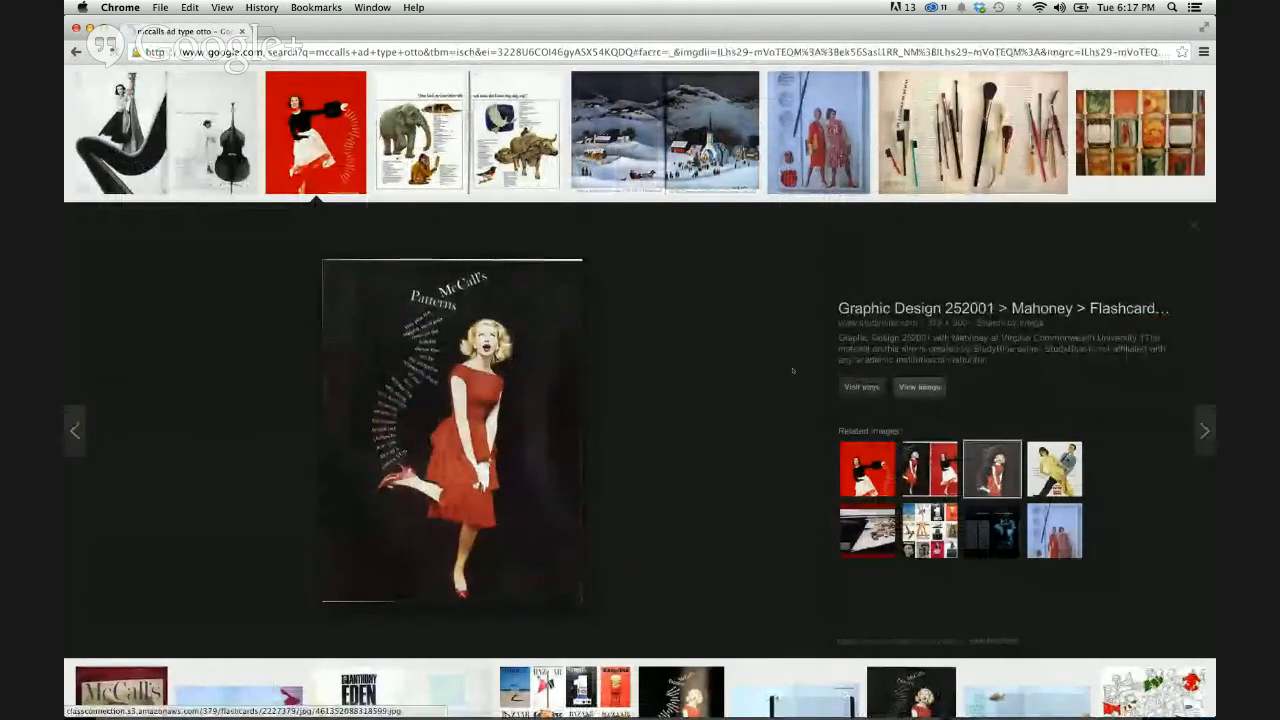
pyautogui.click(919, 386)
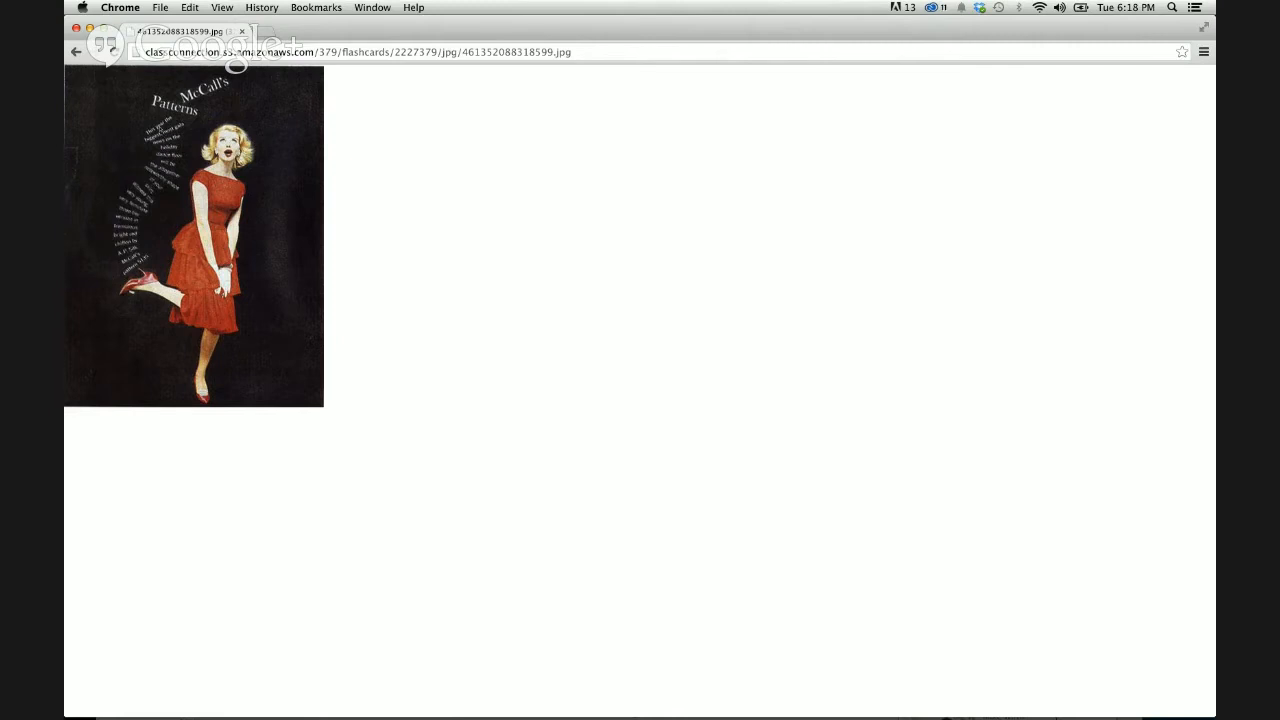
# Step: Return to the image results, open the full-size "the forty-winks reducing plan" spread and enlarge it
pyautogui.click(76, 52)
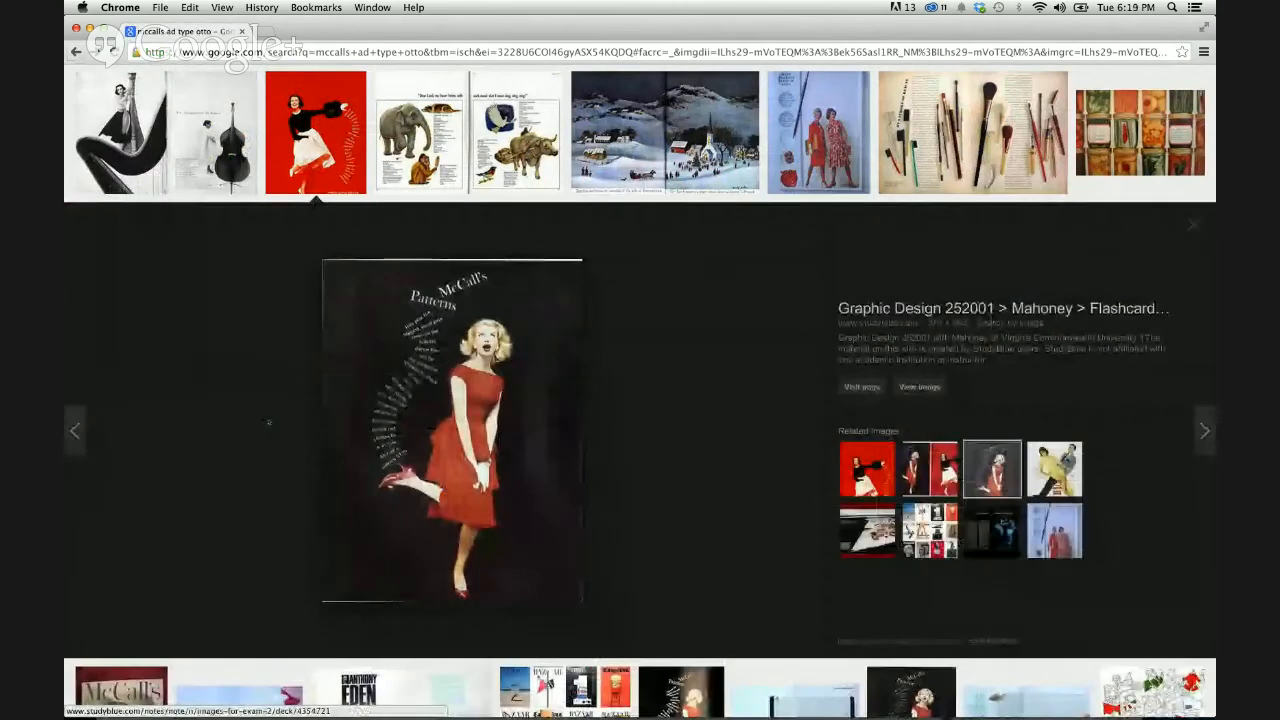
pyautogui.scroll(3, 183, 207)
pyautogui.click(180, 228)
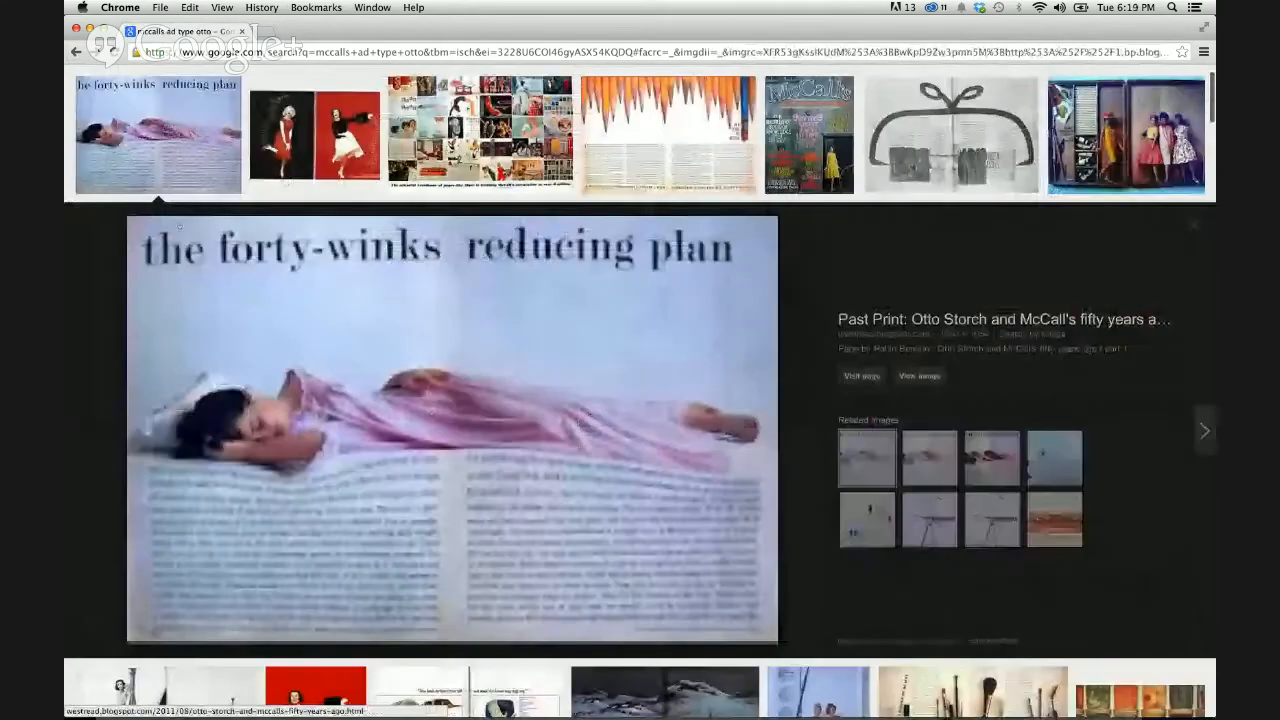
pyautogui.click(921, 376)
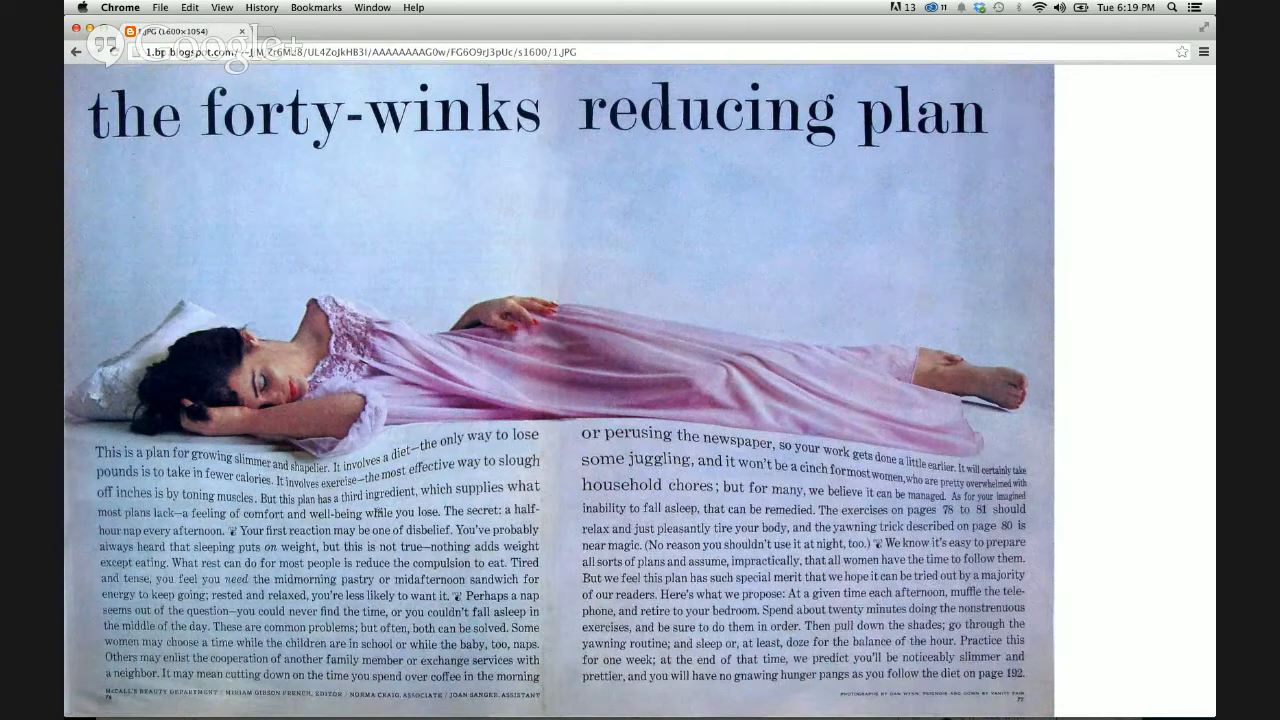
pyautogui.click(319, 477)
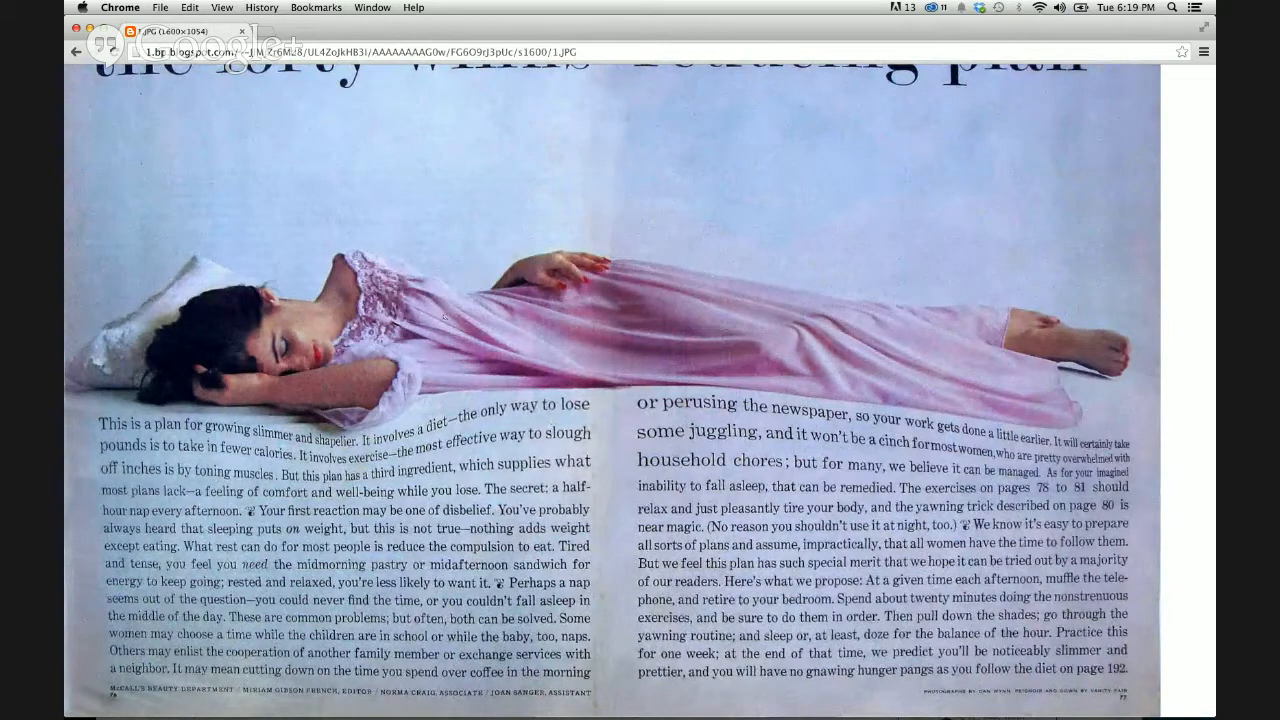
# Step: Go back to the image results and replace the query with a search for "otto storch"
pyautogui.click(75, 51)
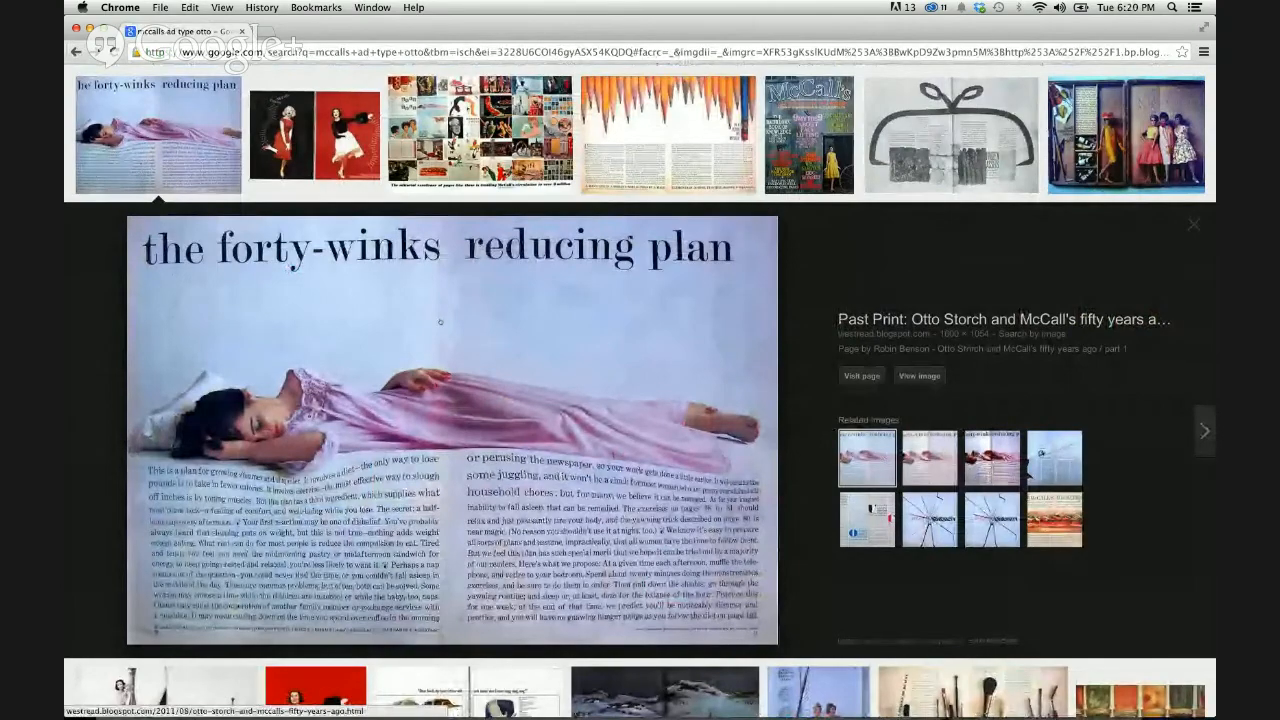
pyautogui.scroll(-1, 660, 380)
pyautogui.scroll(-10, 660, 380)
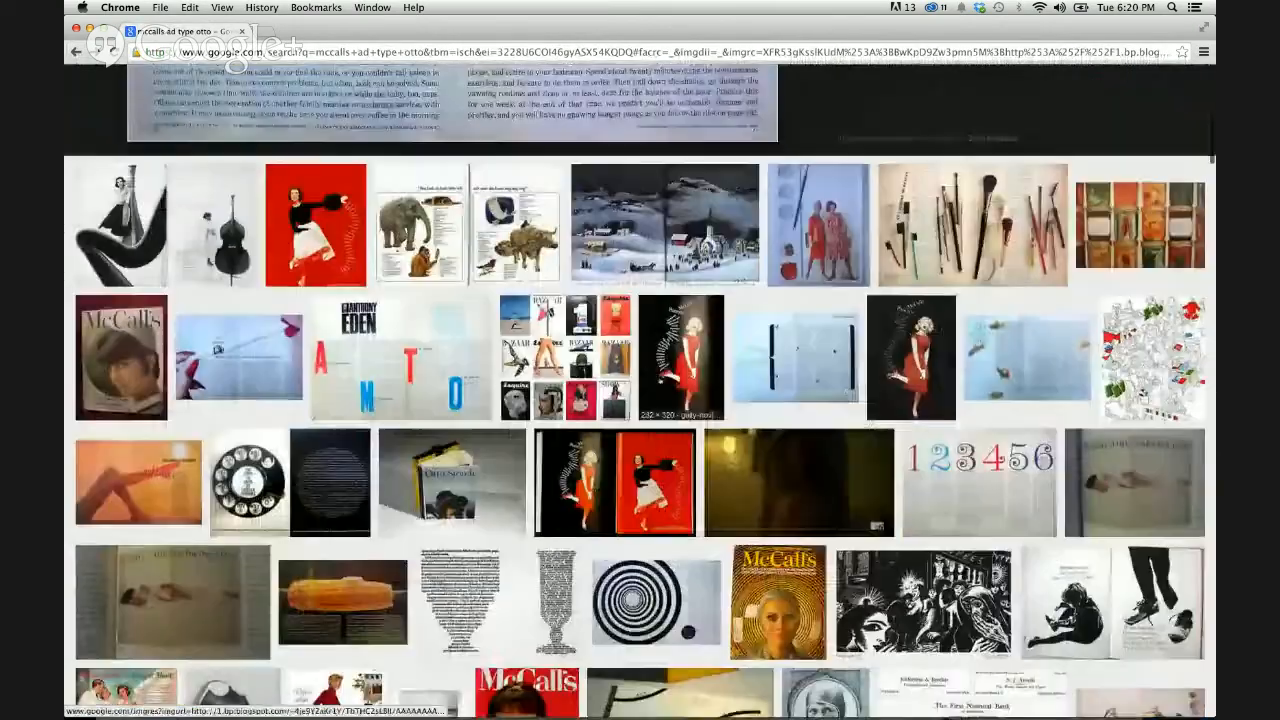
pyautogui.scroll(-10, 660, 380)
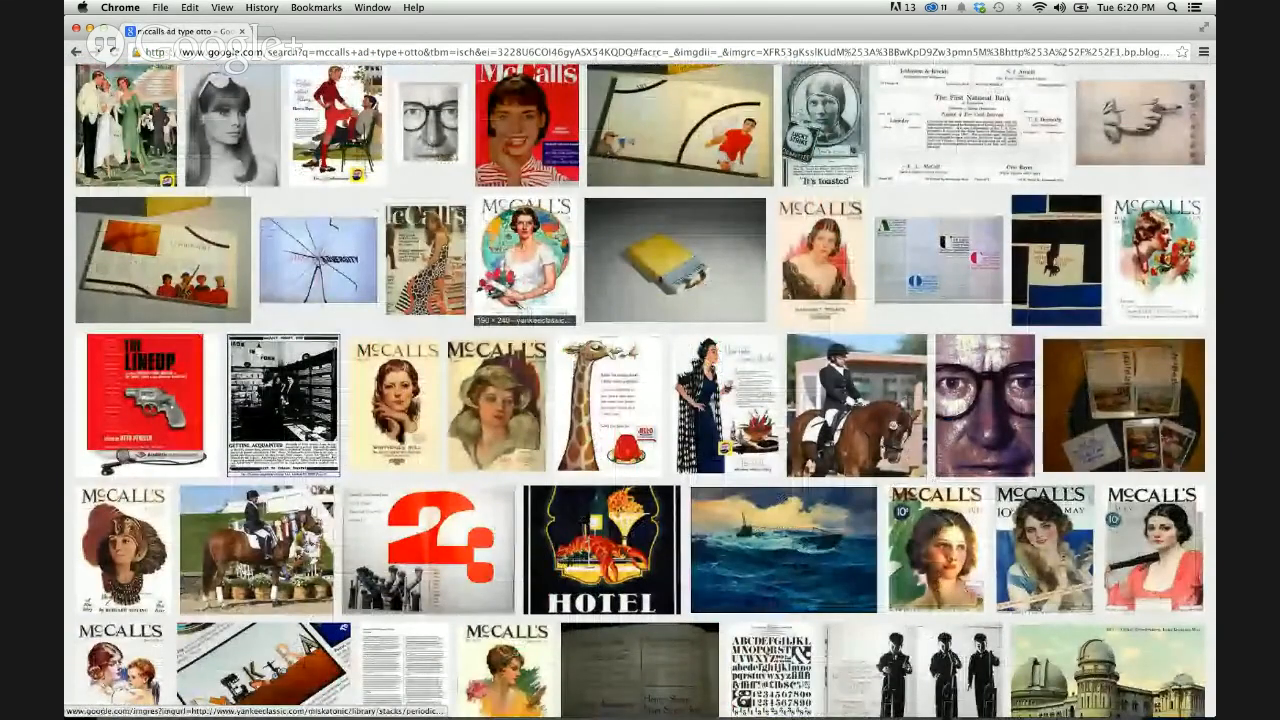
pyautogui.scroll(20, 525, 260)
pyautogui.moveTo(256, 85); pyautogui.dragTo(149, 80)
pyautogui.write('o')
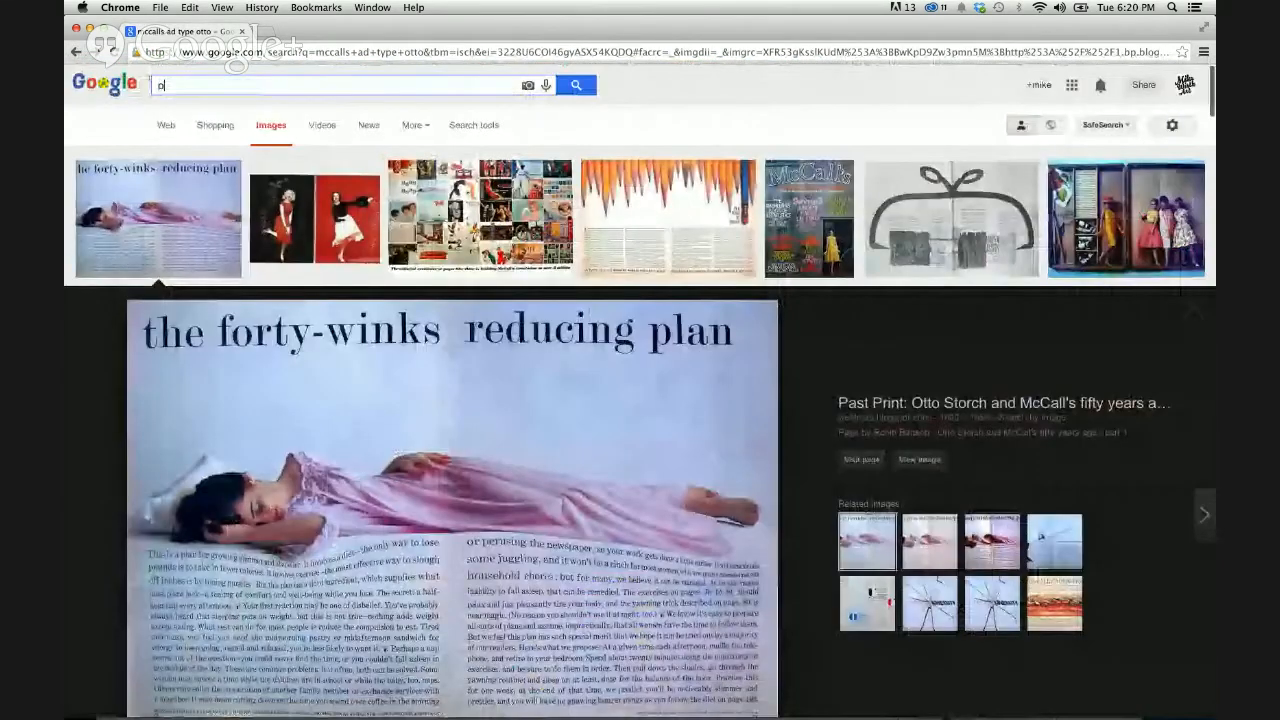
pyautogui.write('tto storch')
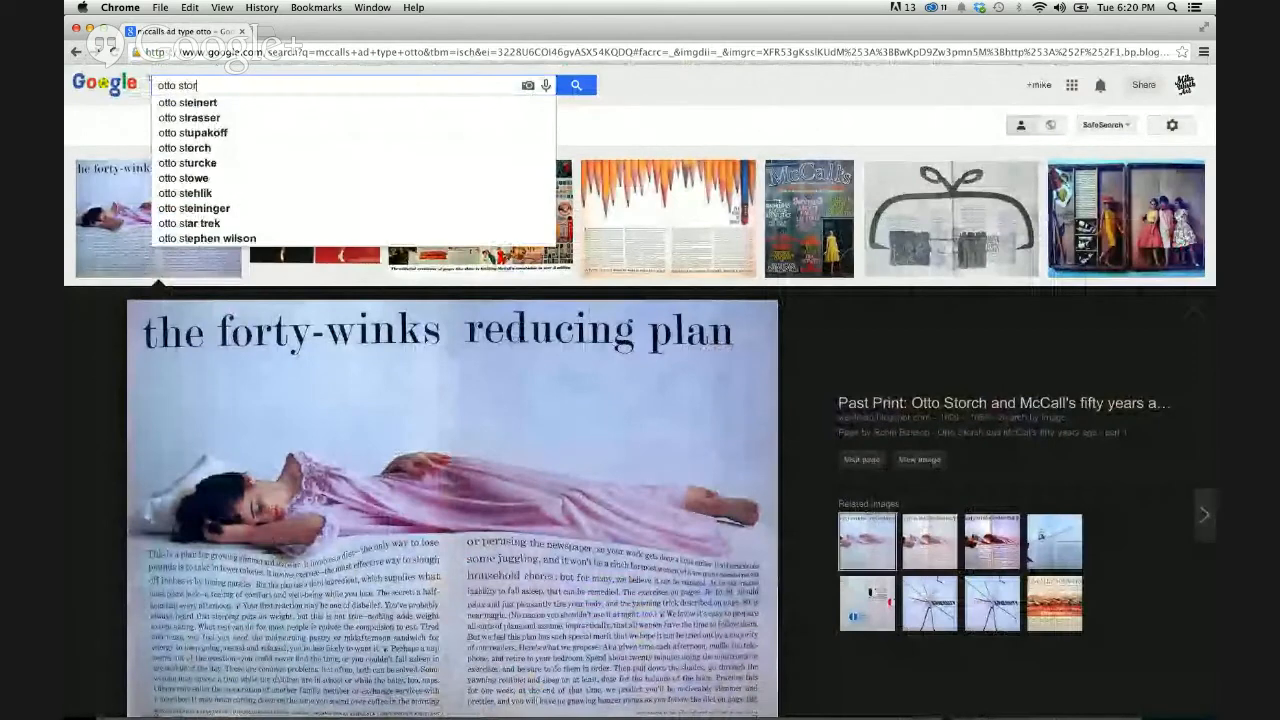
pyautogui.press('Return')
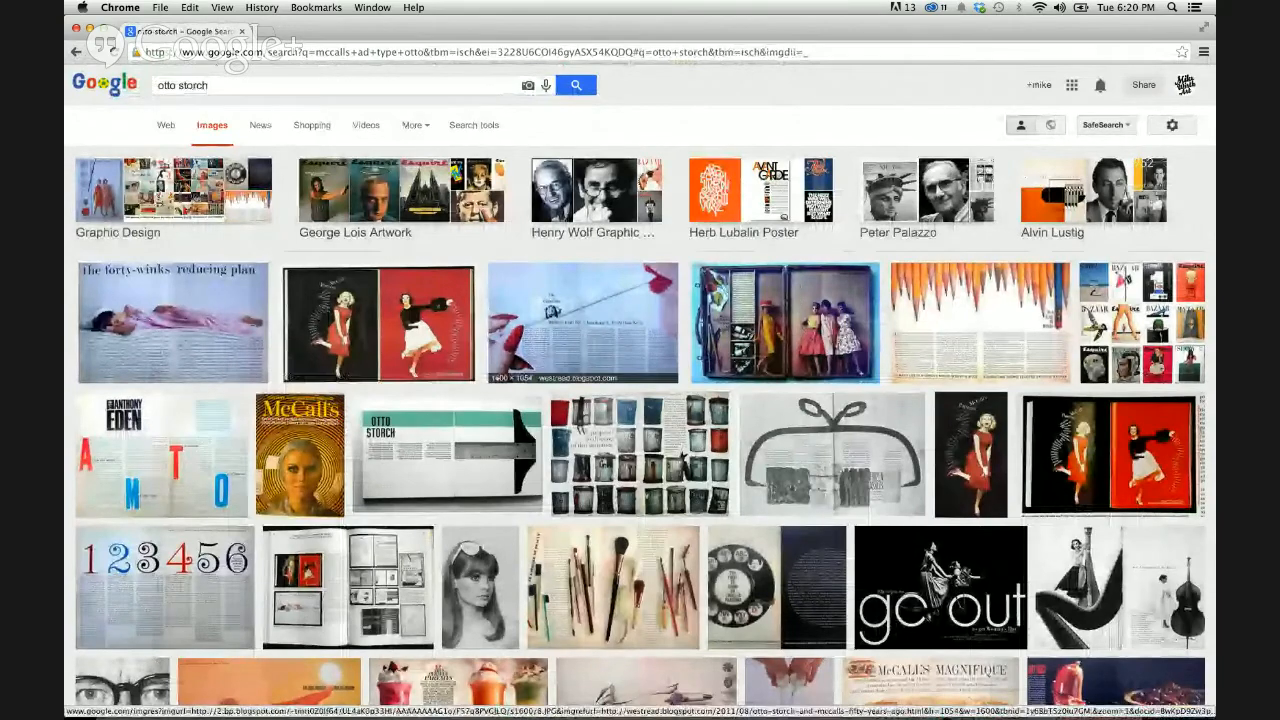
# Step: Browse the image results for Otto Storch's magazine layouts and close the search window
pyautogui.scroll(-1, 610, 585)
pyautogui.scroll(-5, 610, 585)
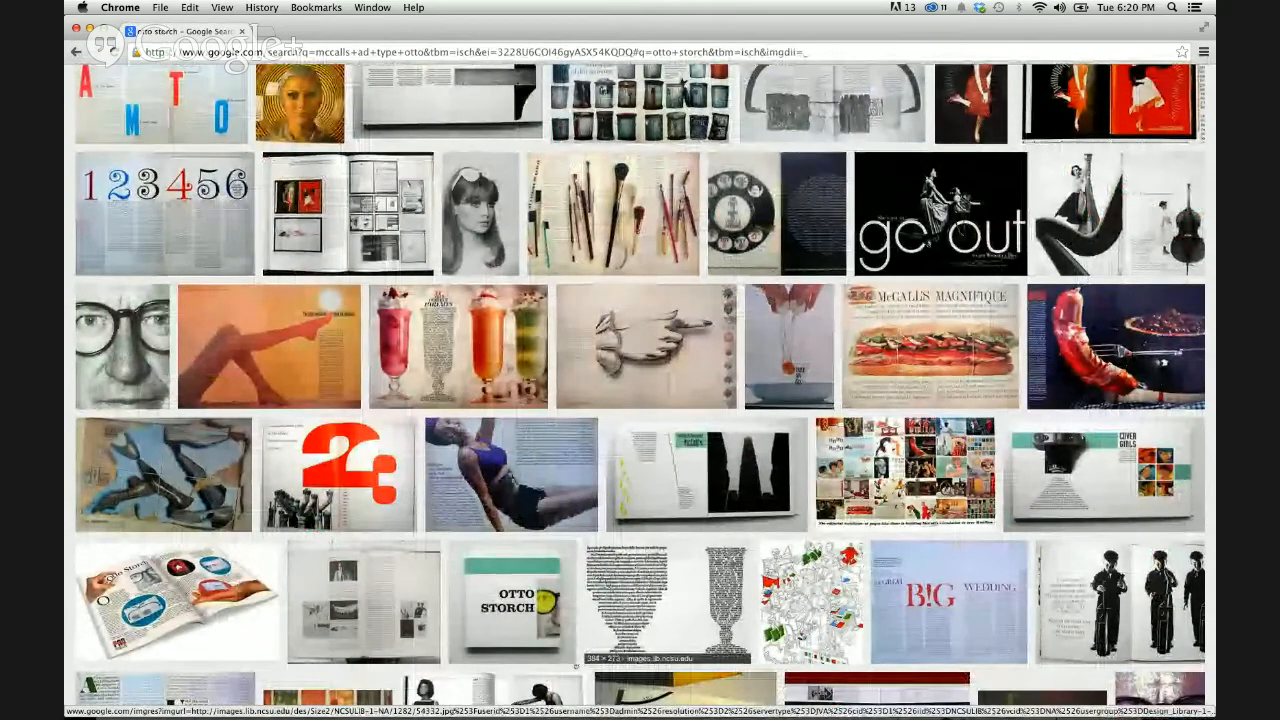
pyautogui.scroll(-5, 578, 663)
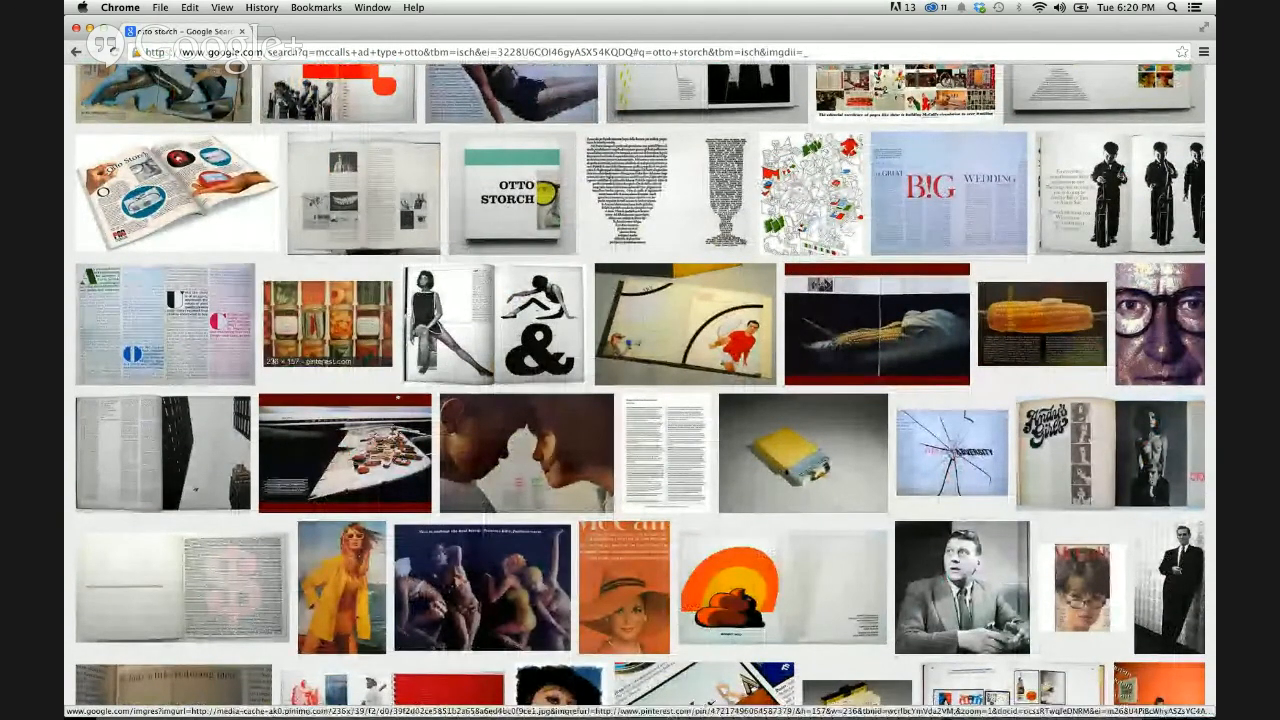
pyautogui.scroll(-2, 480, 420)
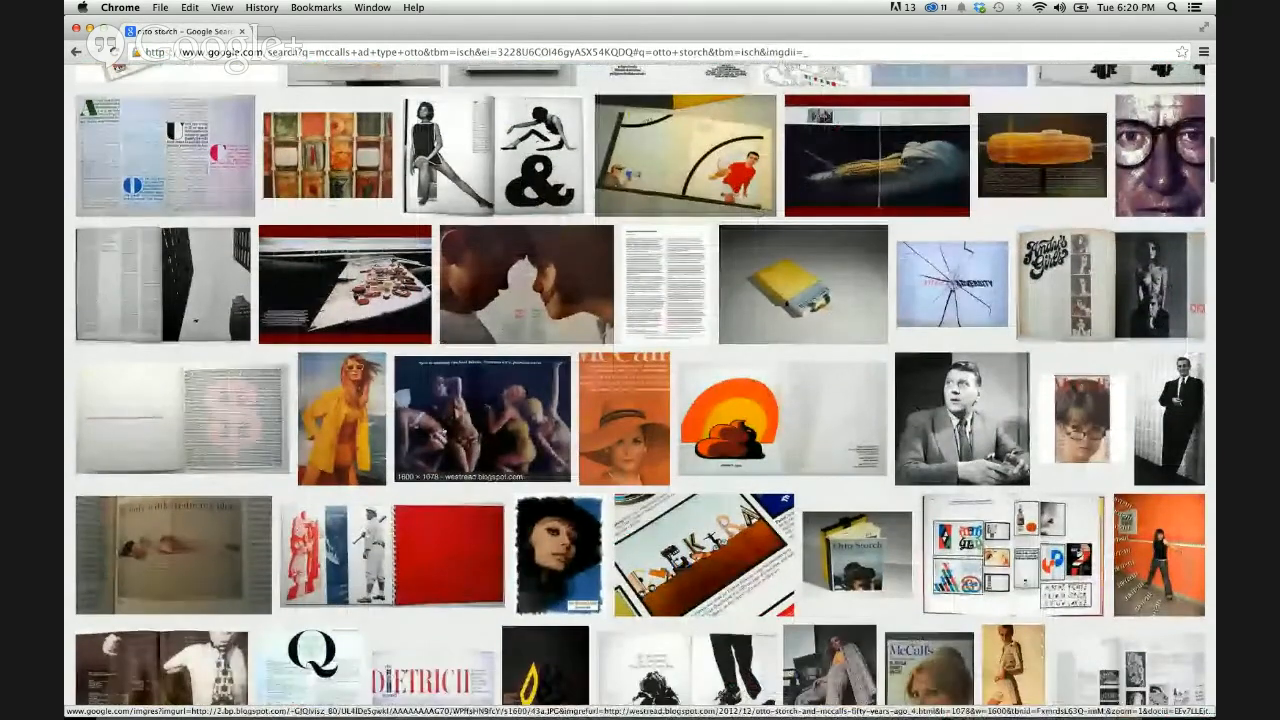
pyautogui.scroll(-3, 480, 420)
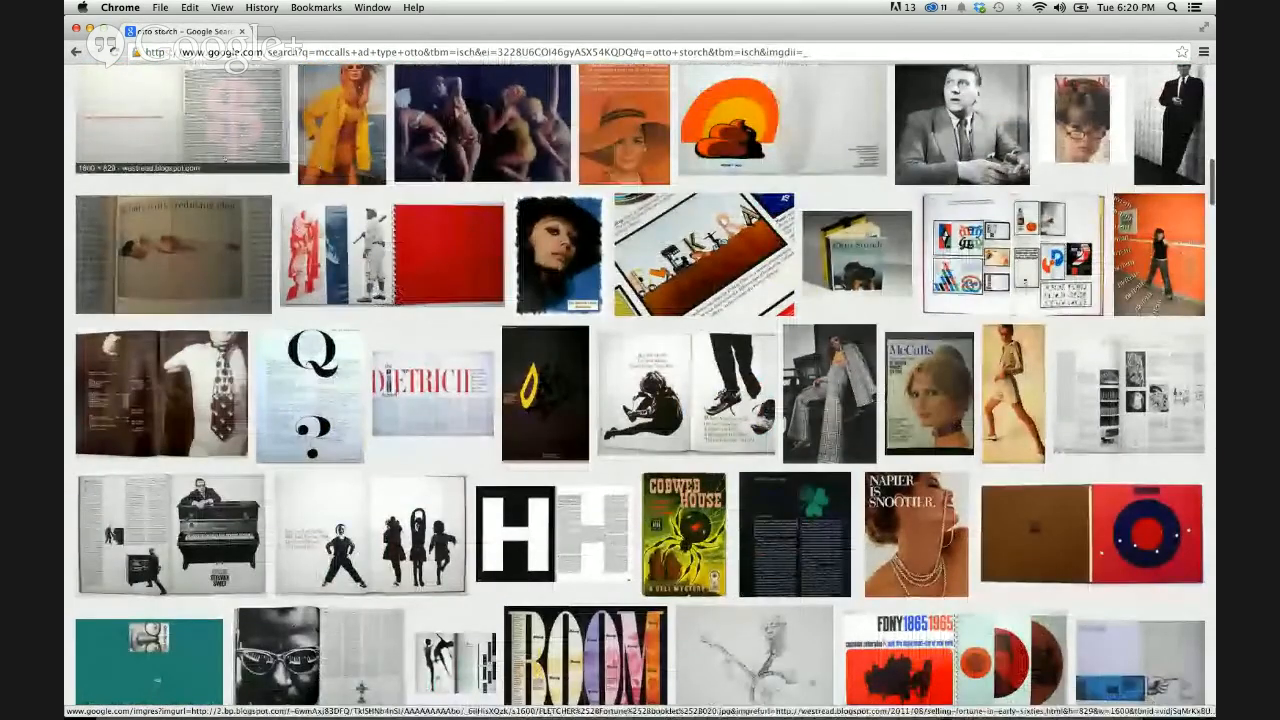
pyautogui.click(76, 28)
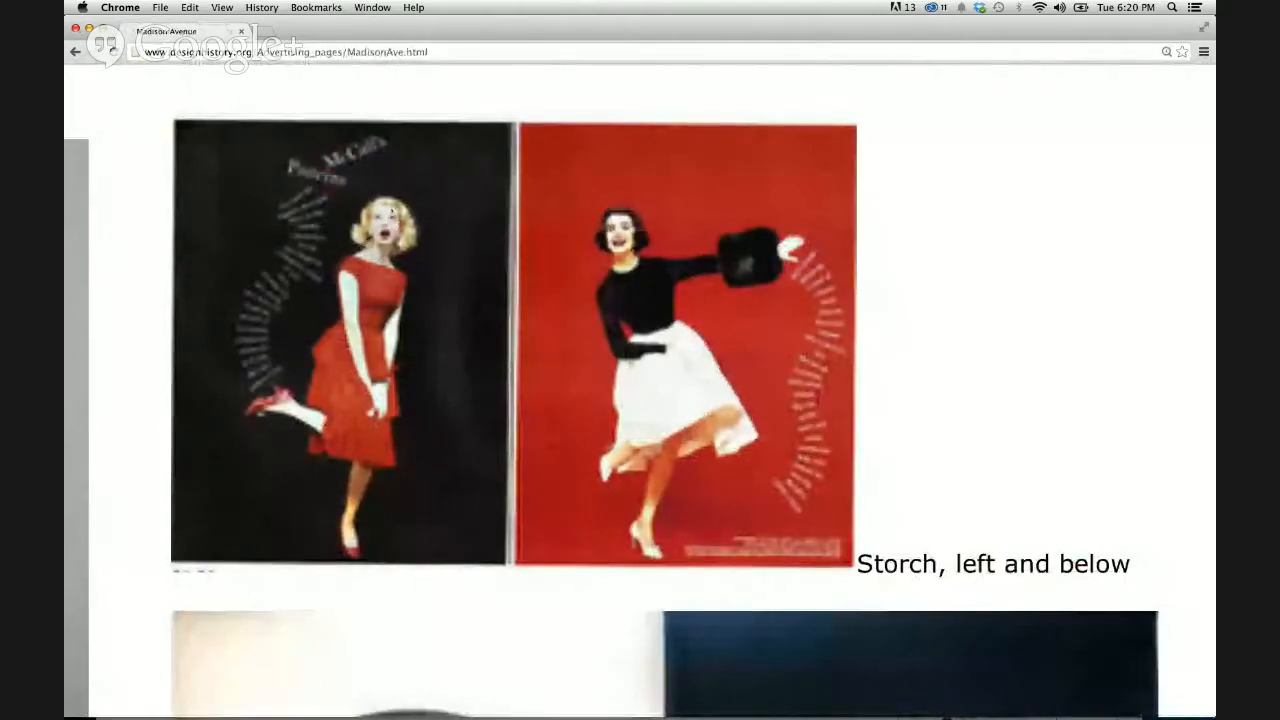
# Step: Zoom the Madison Avenue page out to 200% and look through its remaining sections, from Storch's spreads down to the footnotes
pyautogui.press('super+minus')
pyautogui.press('super+minus')
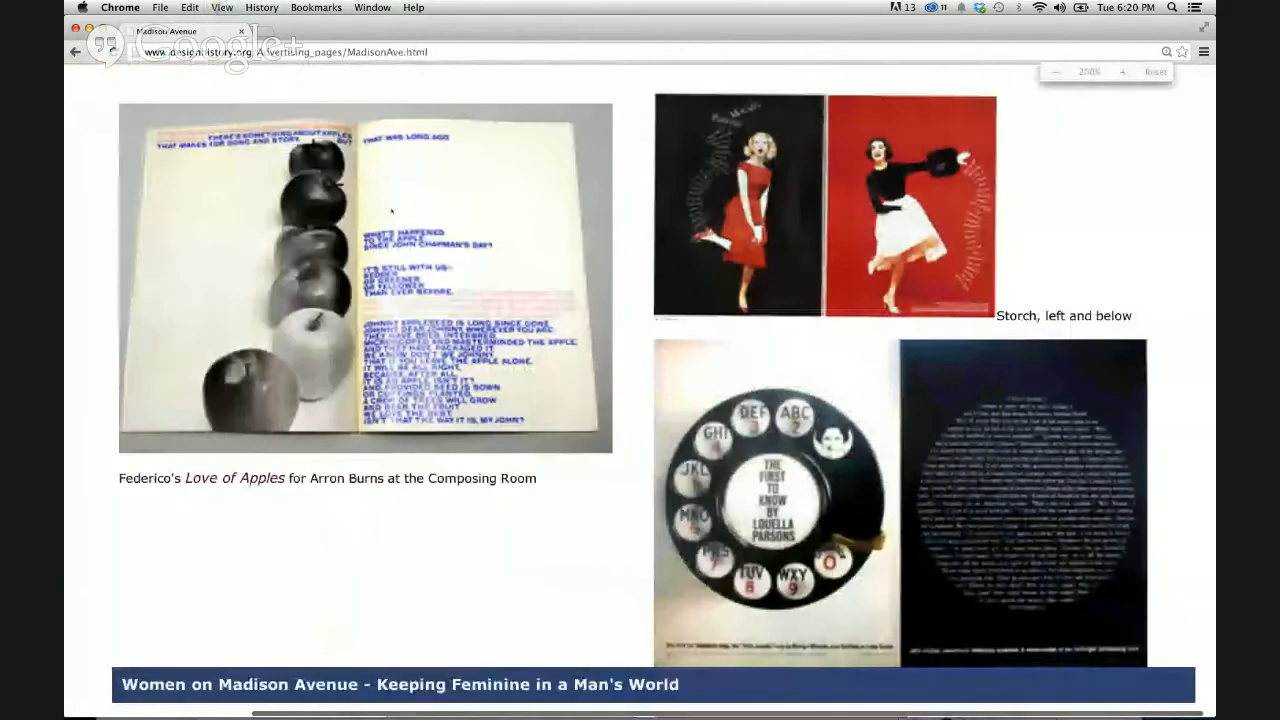
pyautogui.scroll(-5, 650, 390)
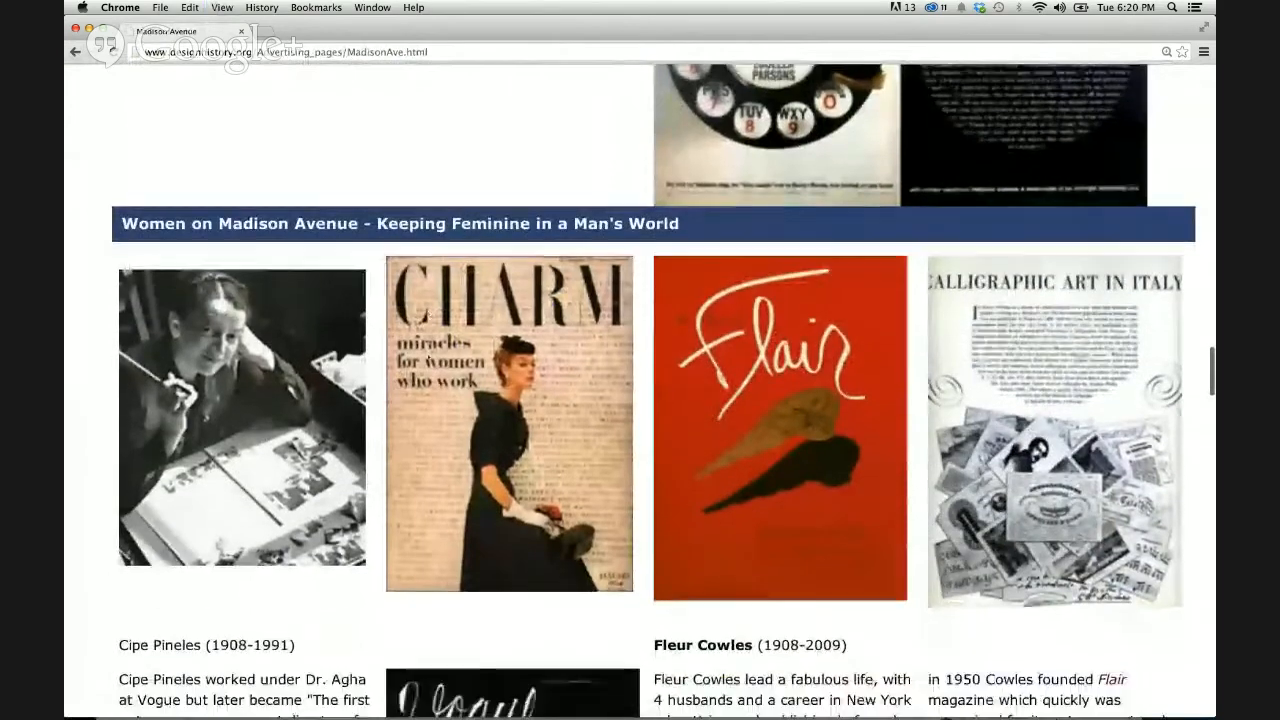
pyautogui.scroll(-1, 650, 390)
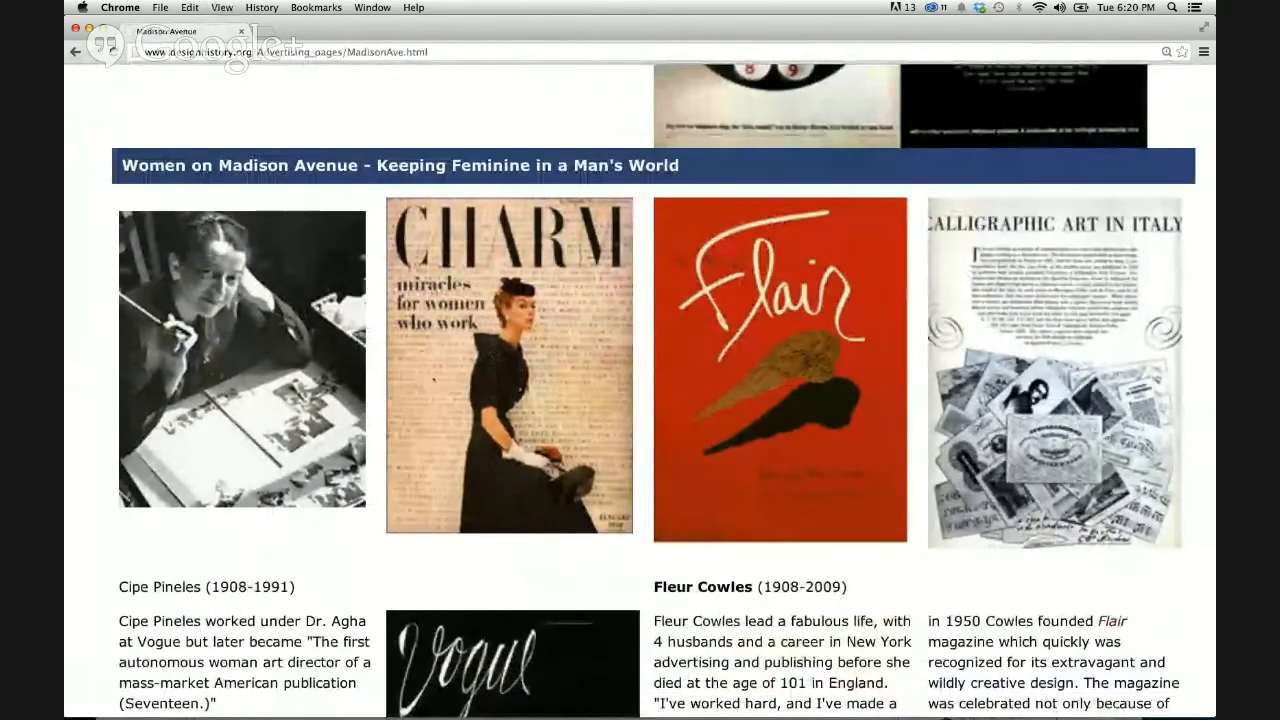
pyautogui.scroll(-3, 650, 390)
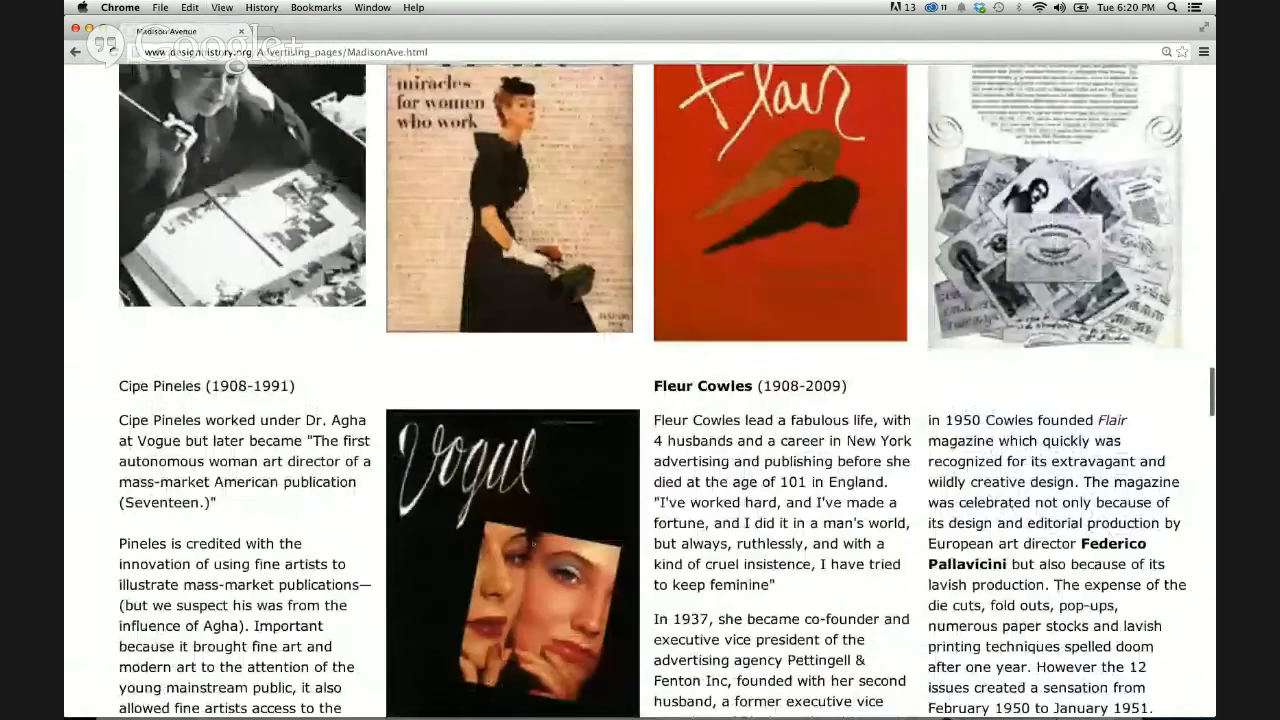
pyautogui.scroll(-10, 533, 544)
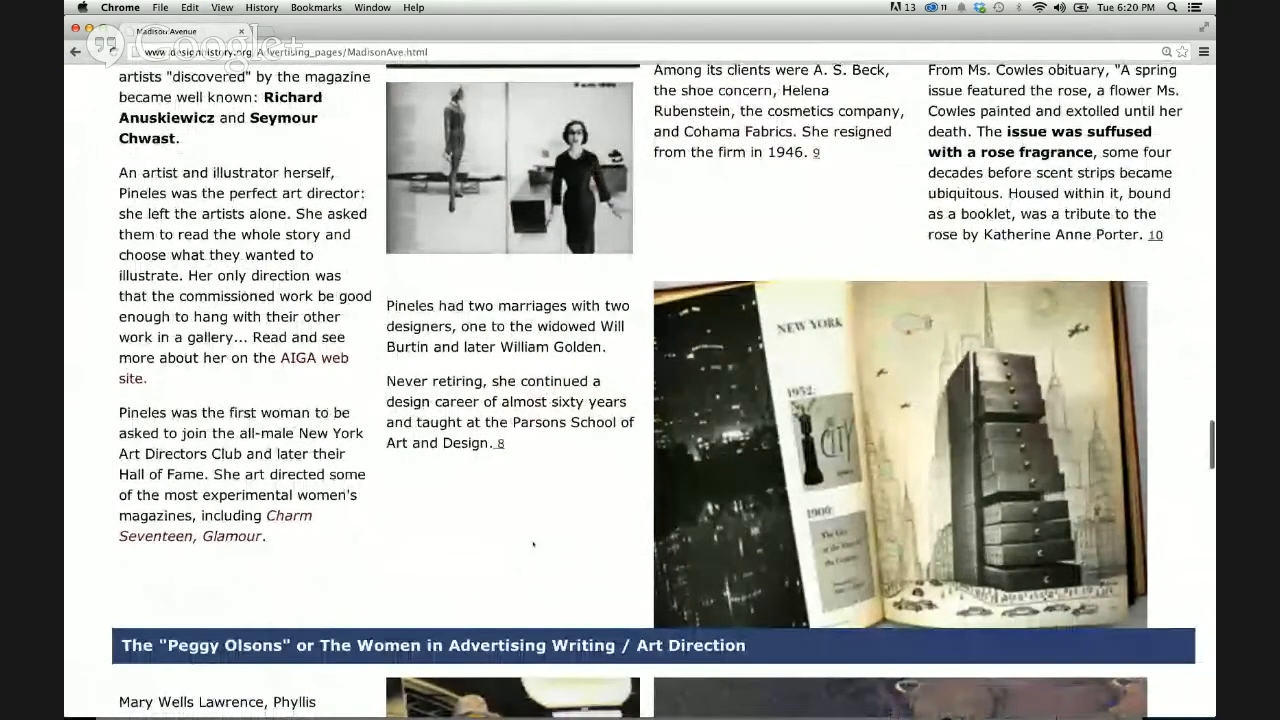
pyautogui.scroll(-20, 533, 544)
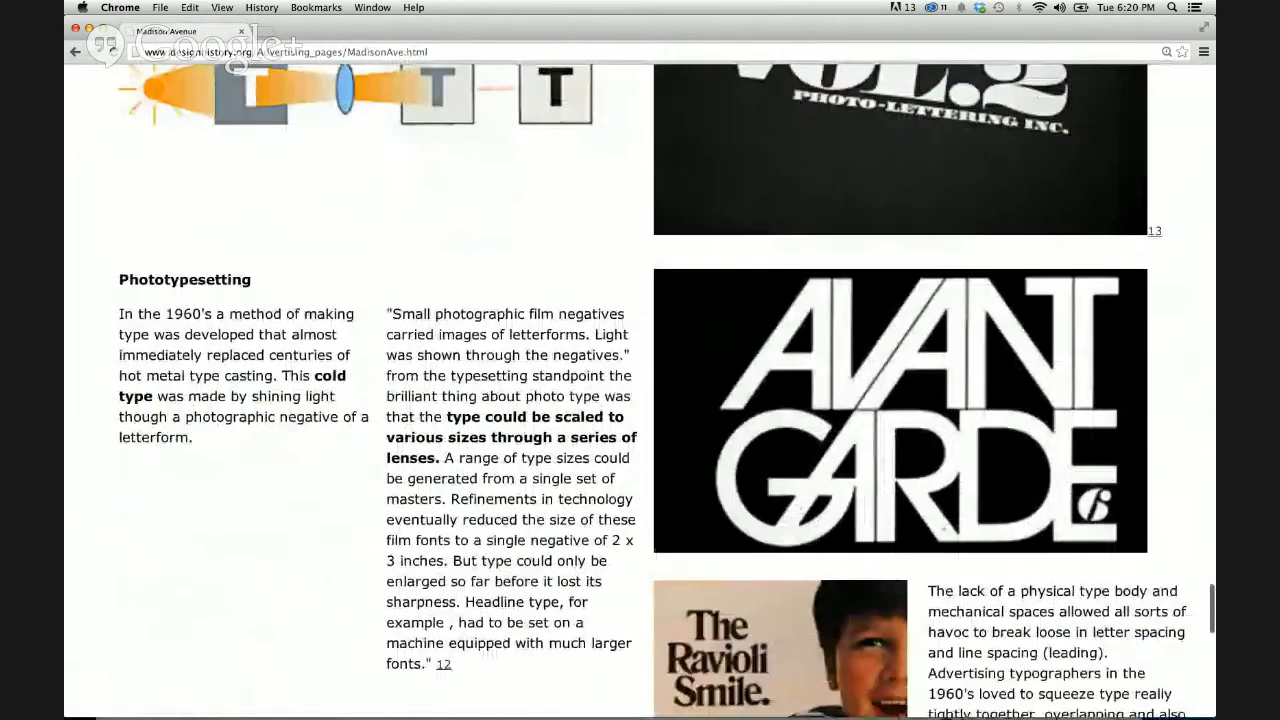
pyautogui.scroll(-15, 650, 390)
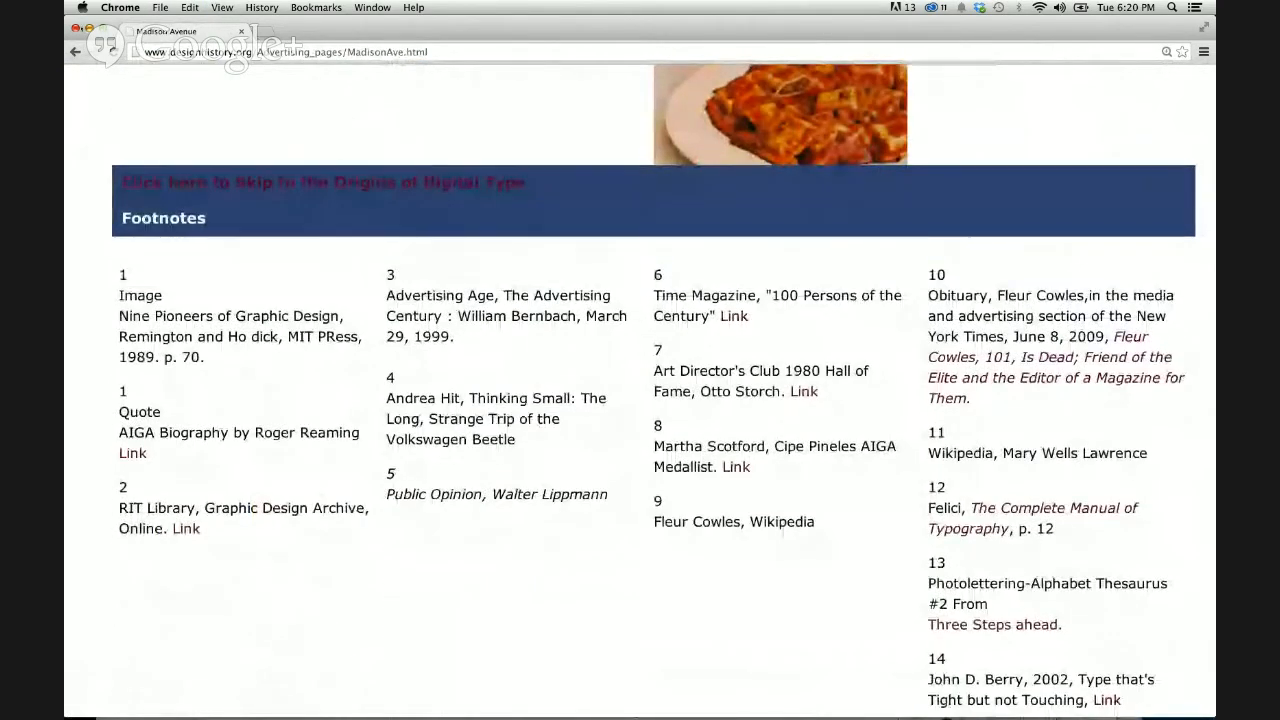
# Step: Close the Madison Avenue page and search for "type over image graphic design" in a new browser window
pyautogui.click(76, 28)
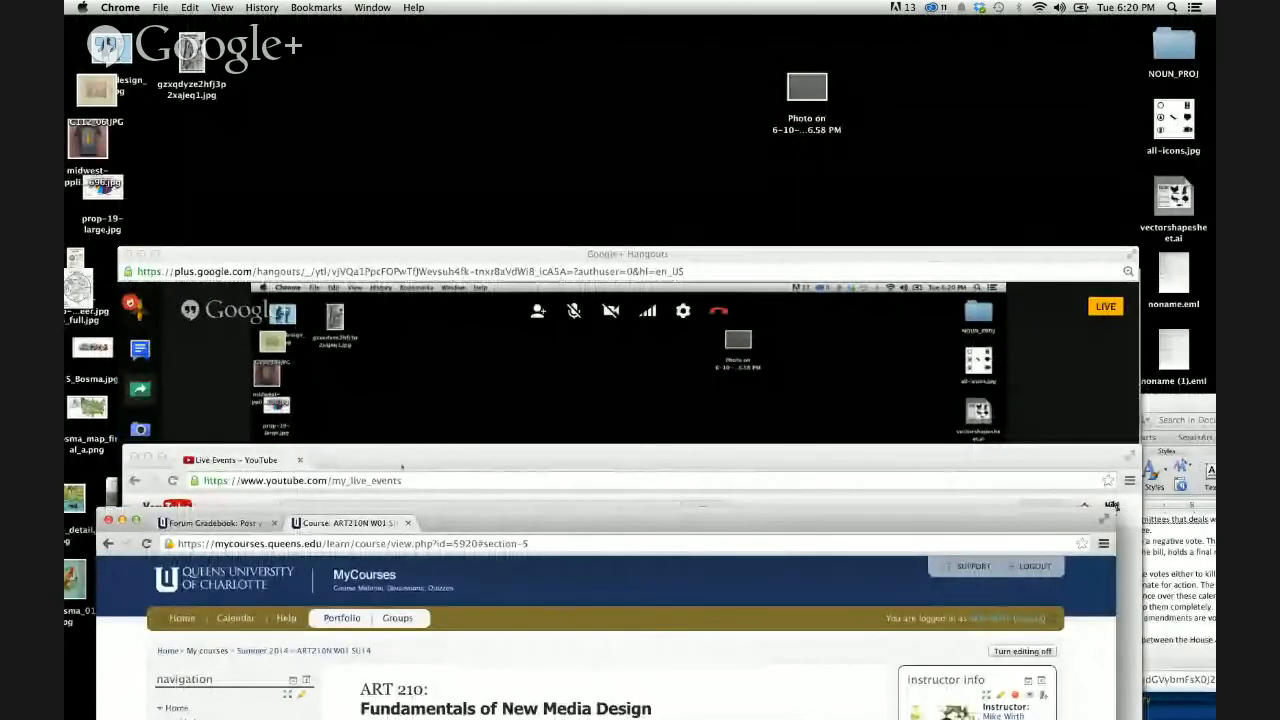
pyautogui.moveTo(425, 520); pyautogui.dragTo(535, 397)
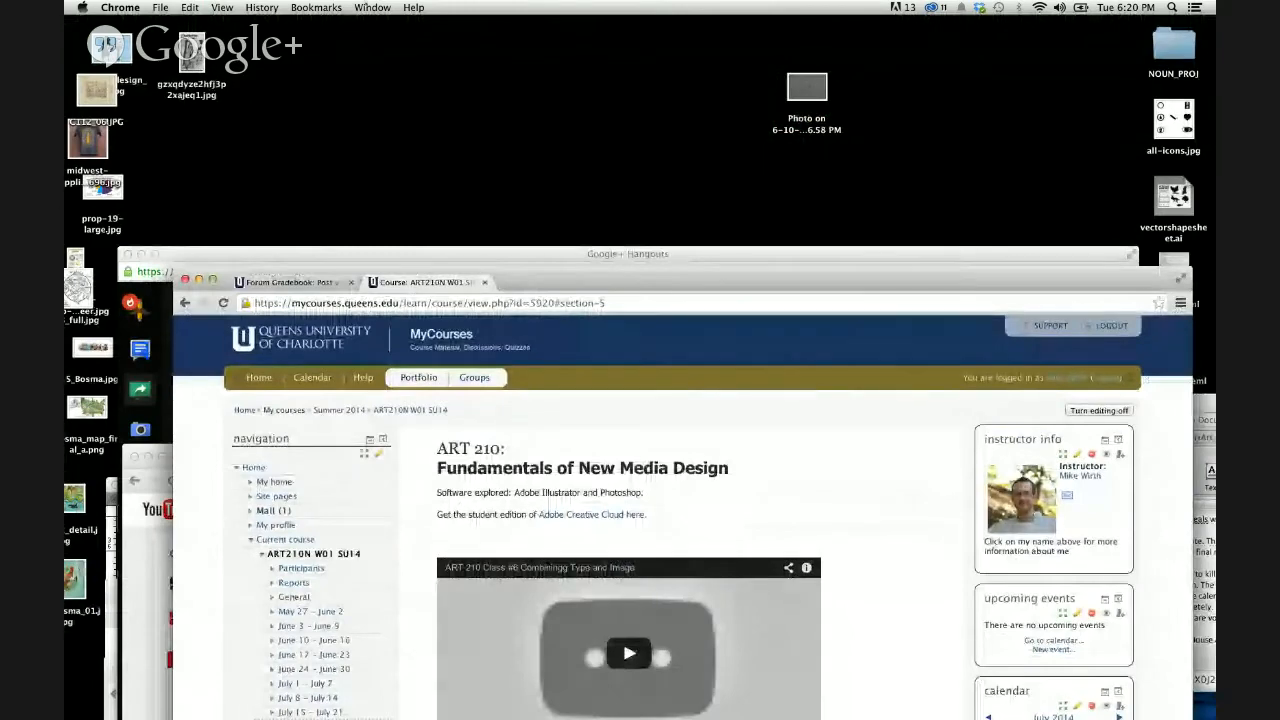
pyautogui.click(371, 8)
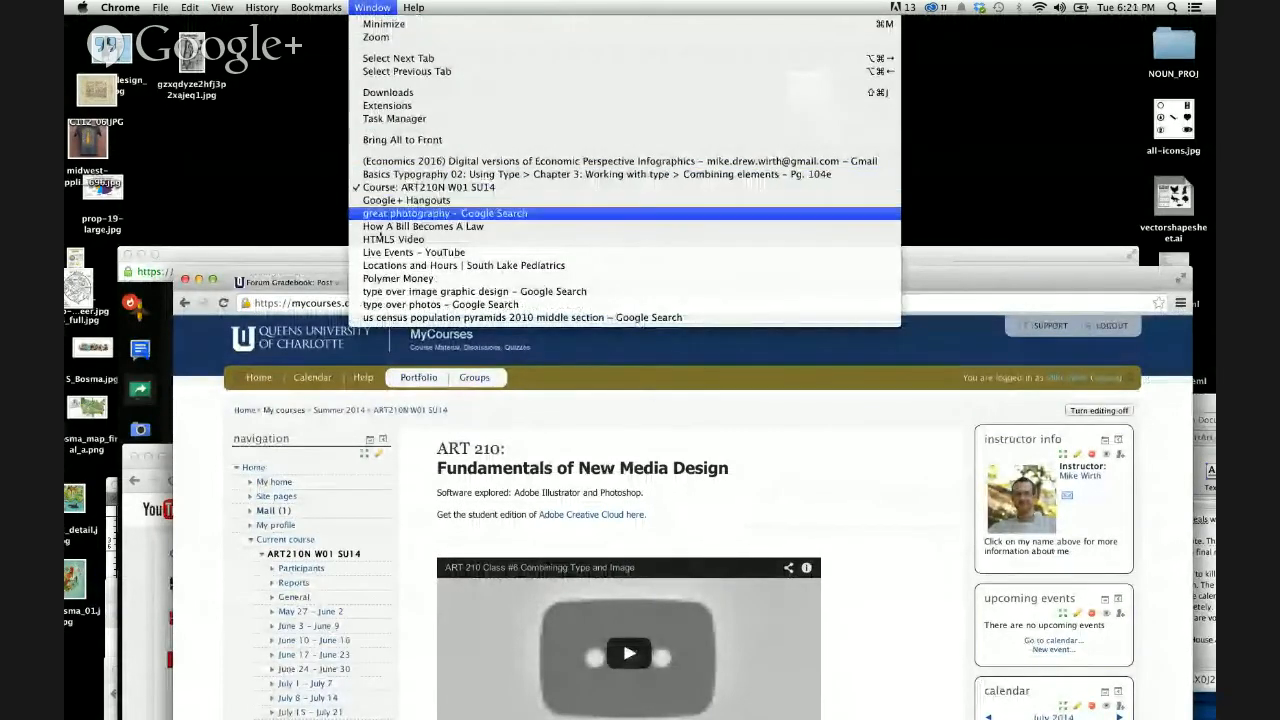
pyautogui.click(224, 356)
pyautogui.press('super+n')
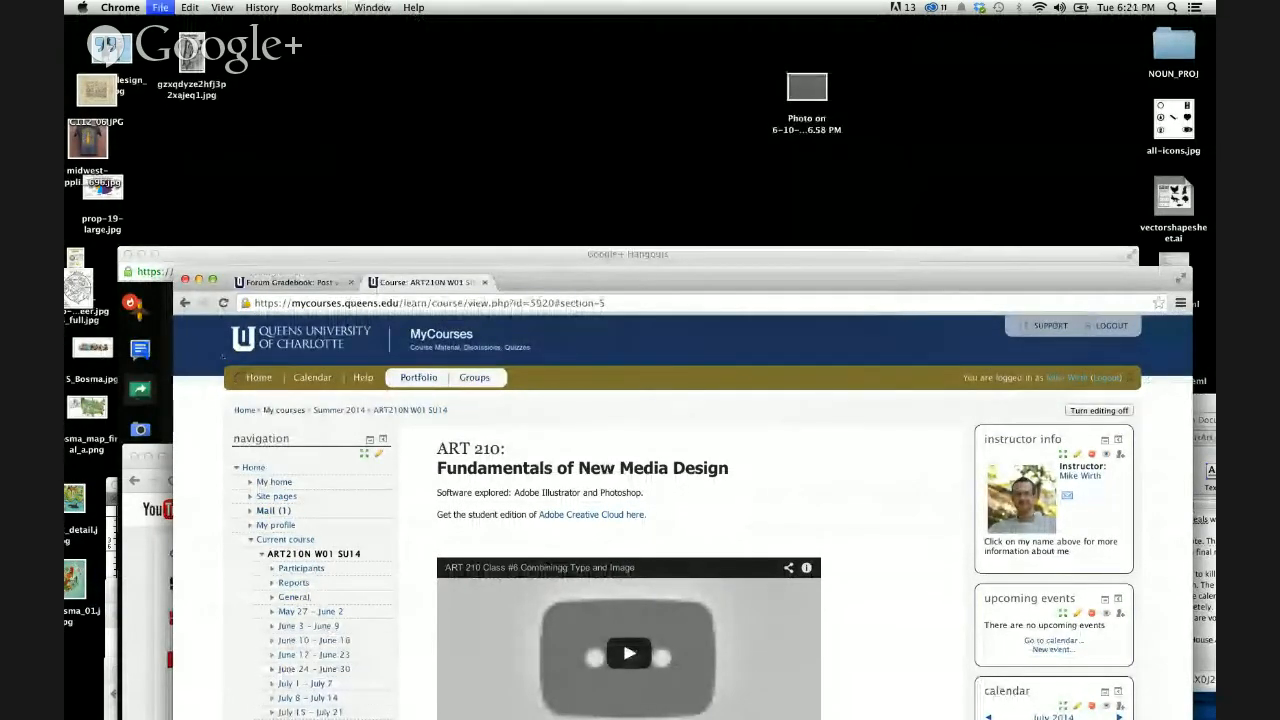
pyautogui.write('type over im')
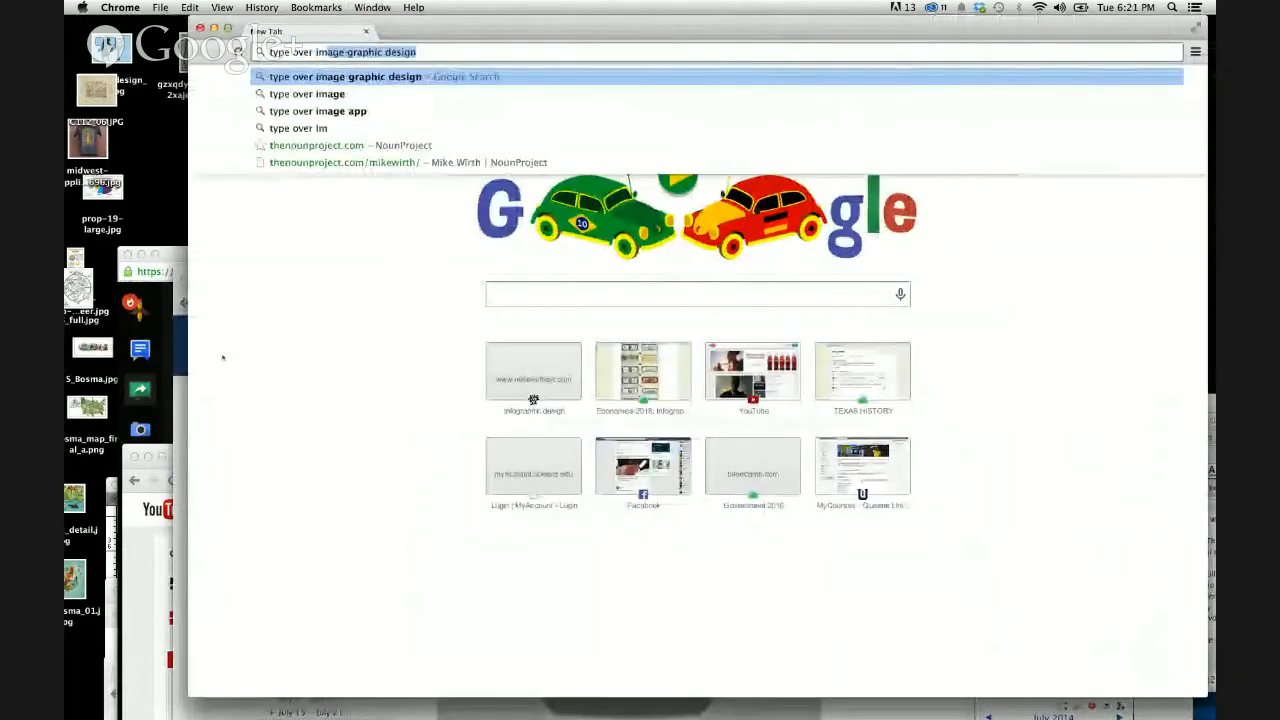
pyautogui.press('Return')
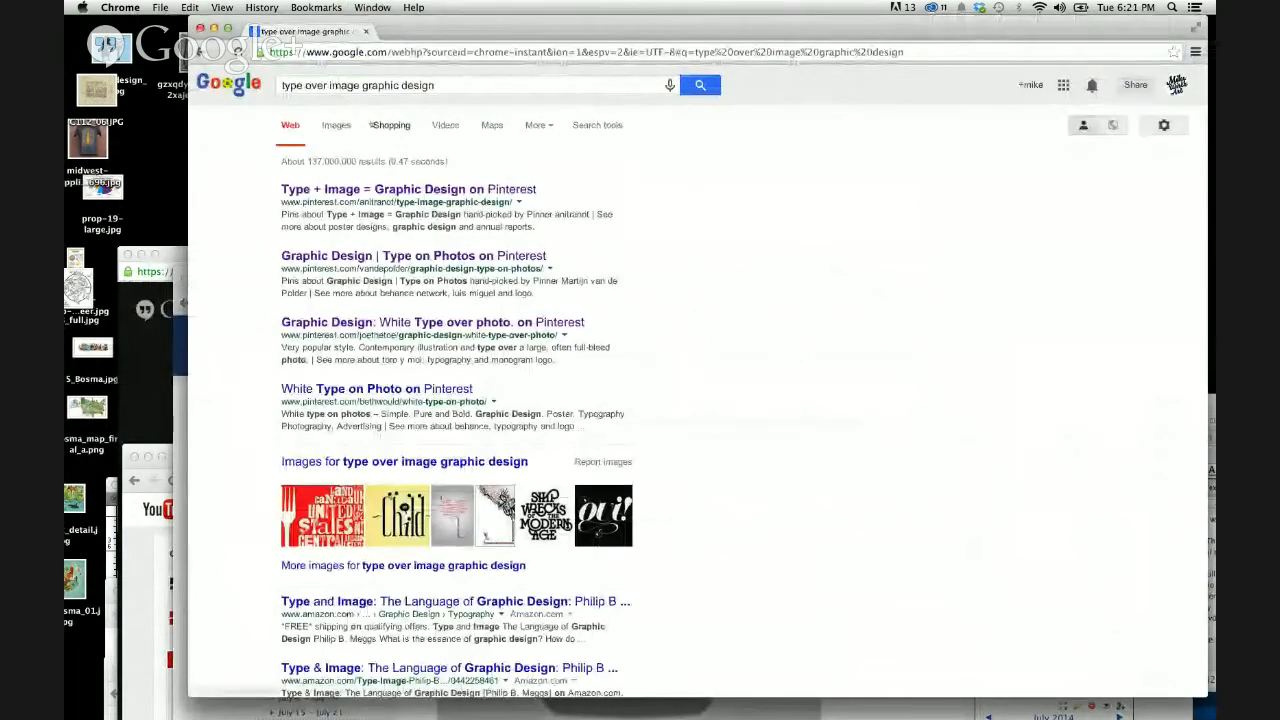
# Step: Open the "Type + Image = Graphic Design" Pinterest board from the results and look through its poster and cover designs
pyautogui.click(400, 189)
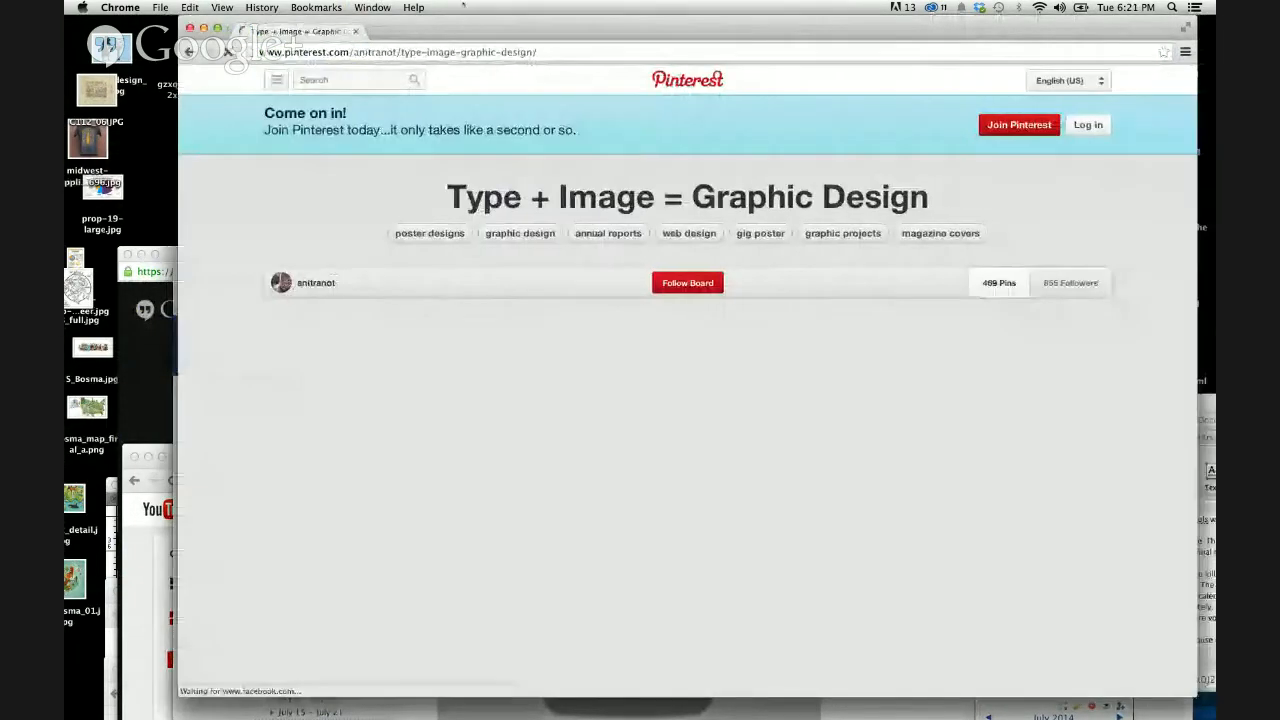
pyautogui.moveTo(463, 5); pyautogui.dragTo(370, 5)
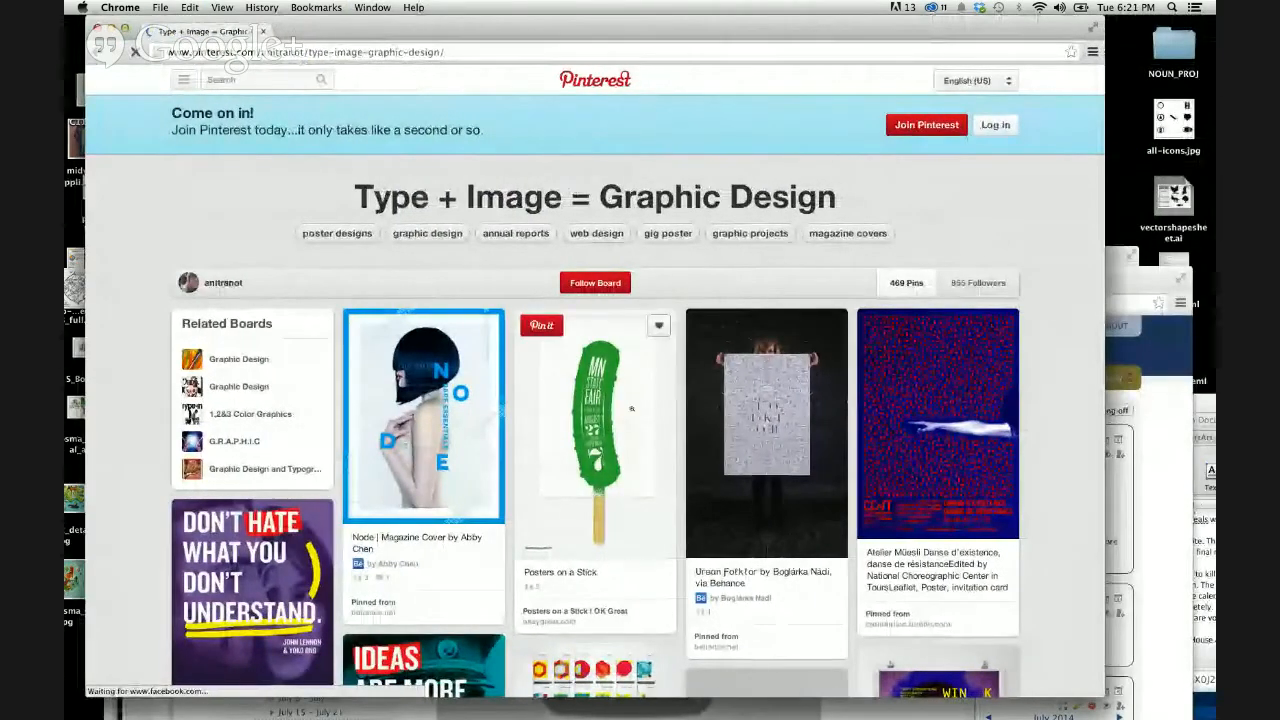
pyautogui.scroll(-5, 631, 408)
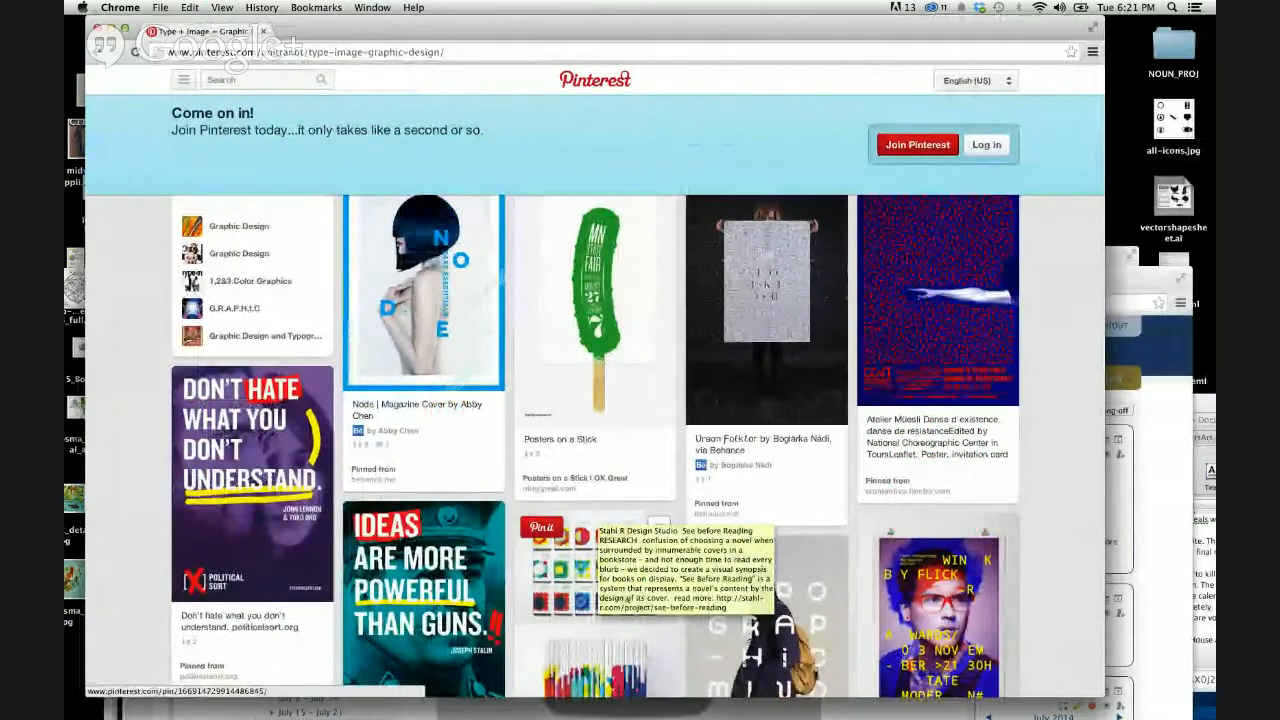
pyautogui.scroll(-10, 600, 525)
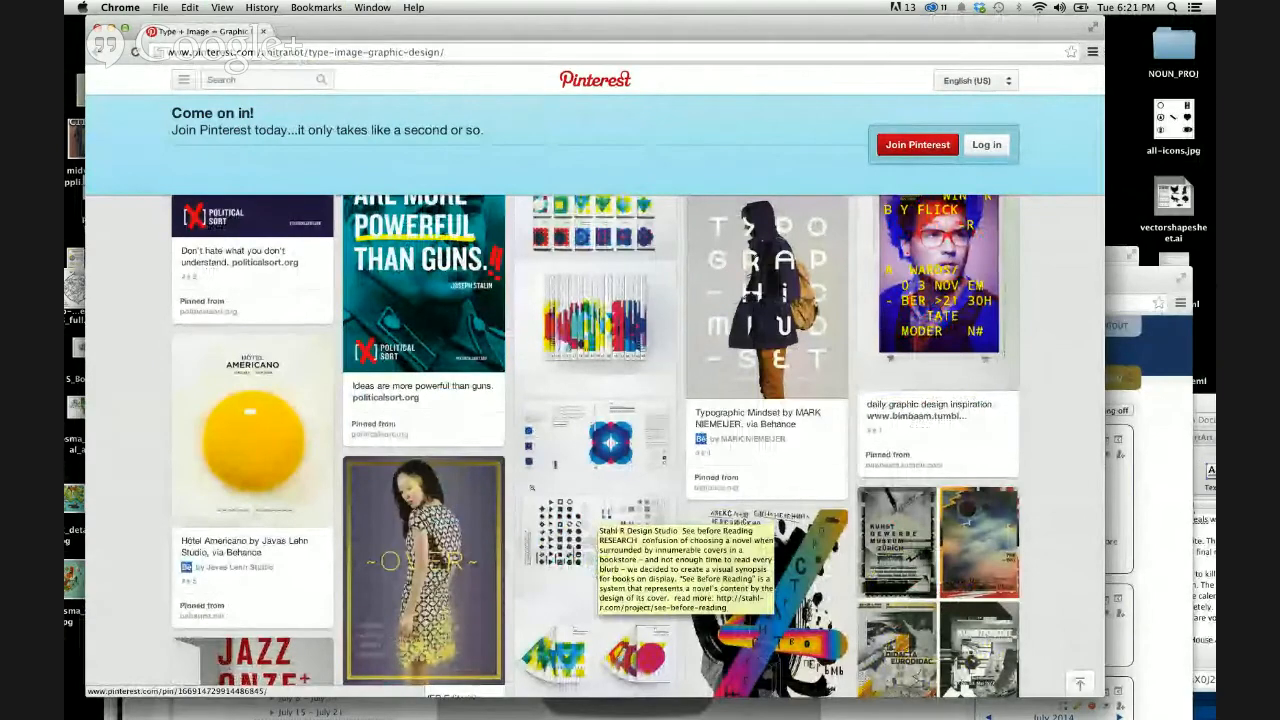
pyautogui.scroll(-5, 532, 488)
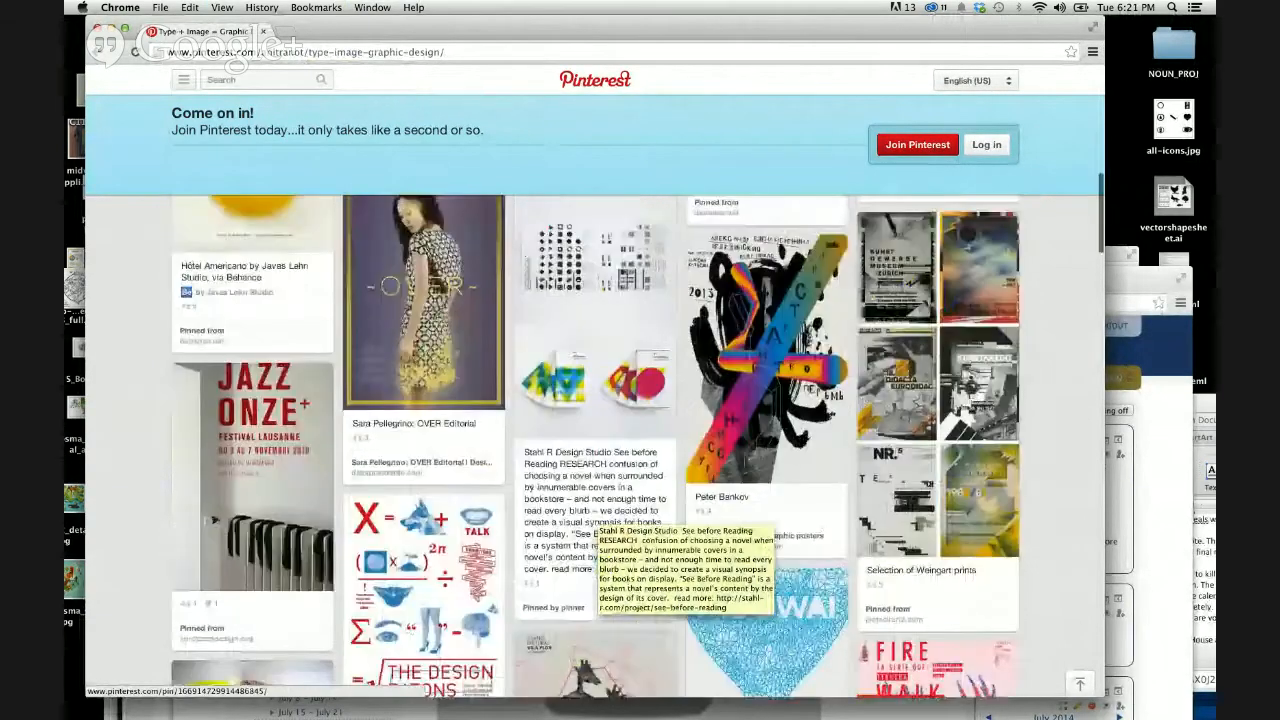
pyautogui.scroll(-5, 532, 488)
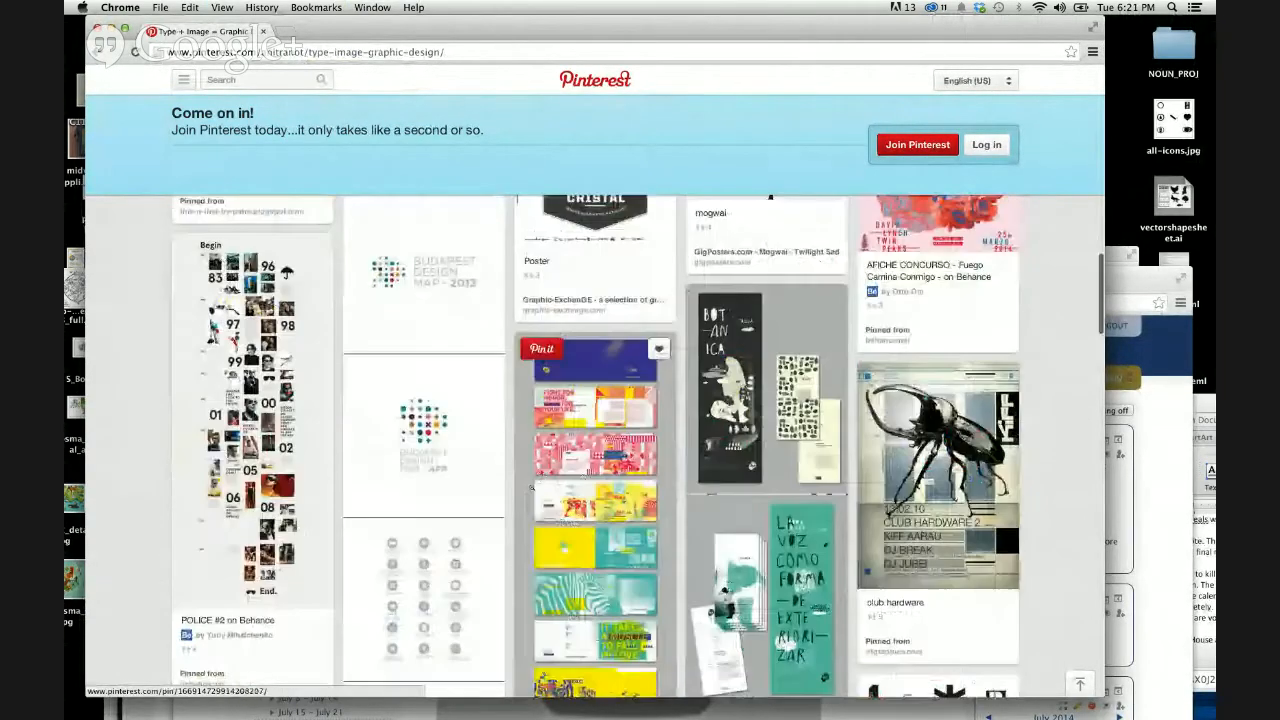
pyautogui.scroll(-5, 531, 486)
pyautogui.scroll(-3, 531, 486)
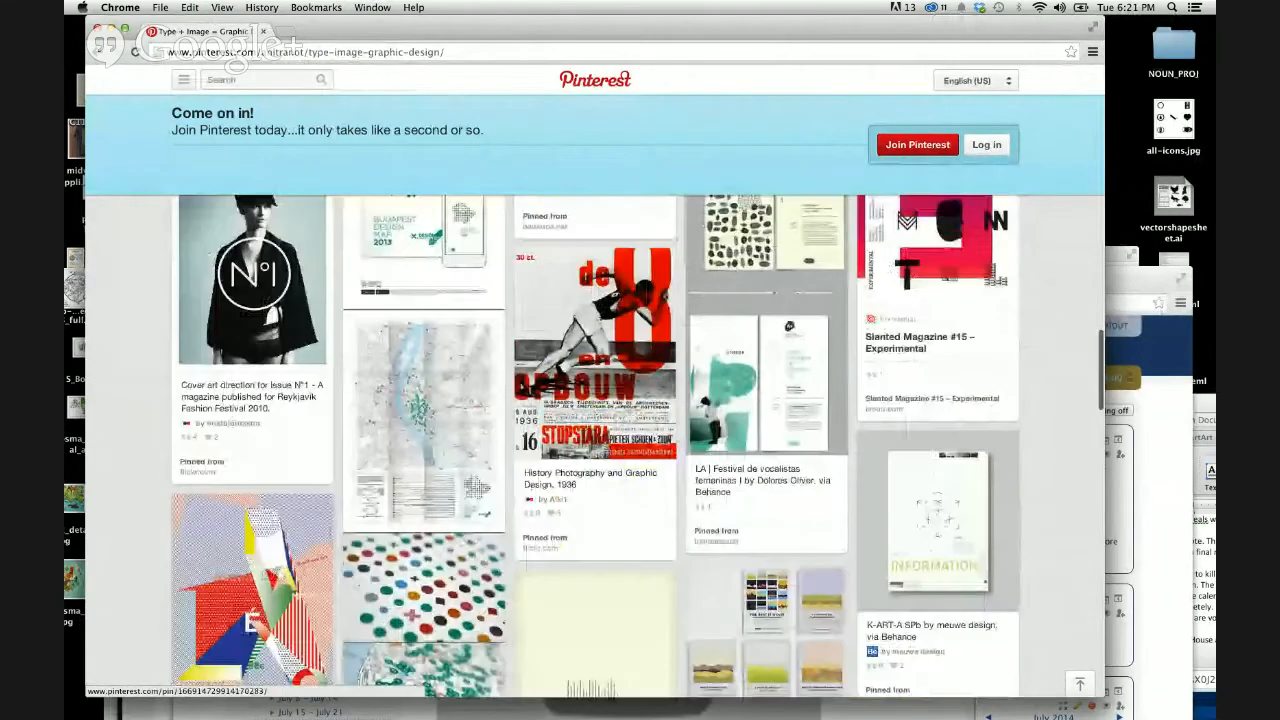
pyautogui.scroll(-4, 531, 486)
pyautogui.scroll(-4, 531, 486)
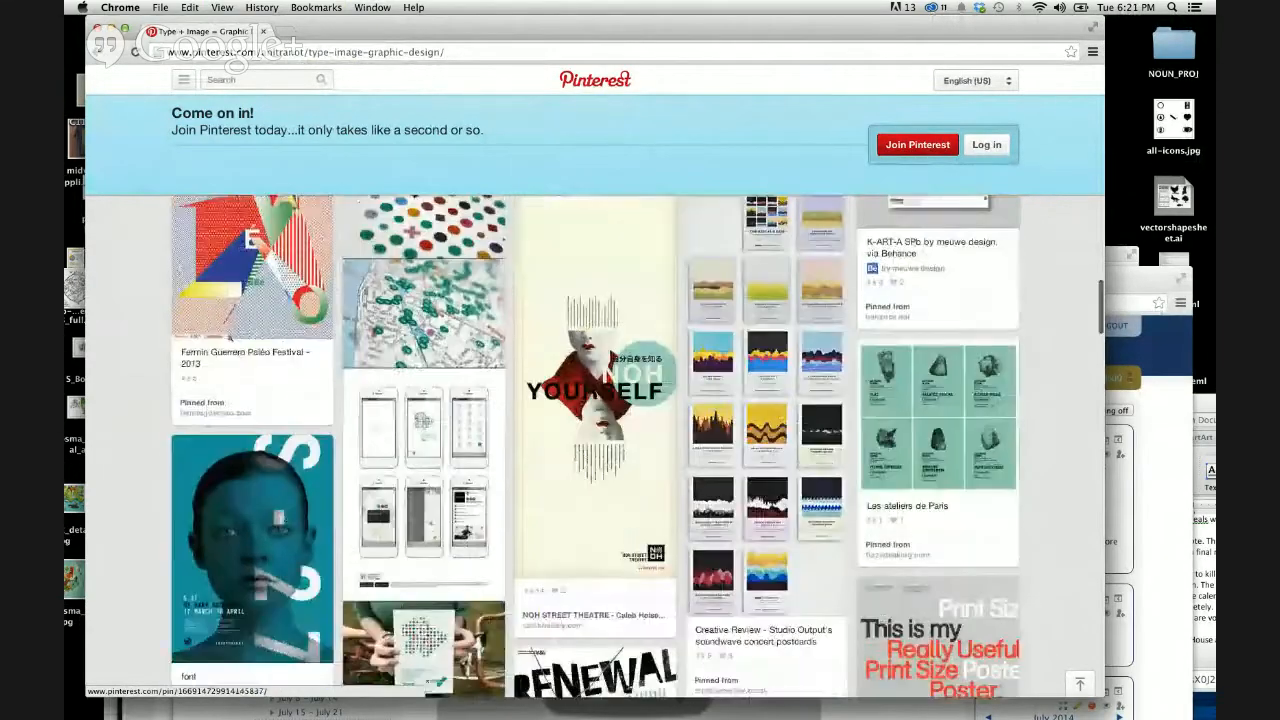
pyautogui.scroll(-4, 531, 486)
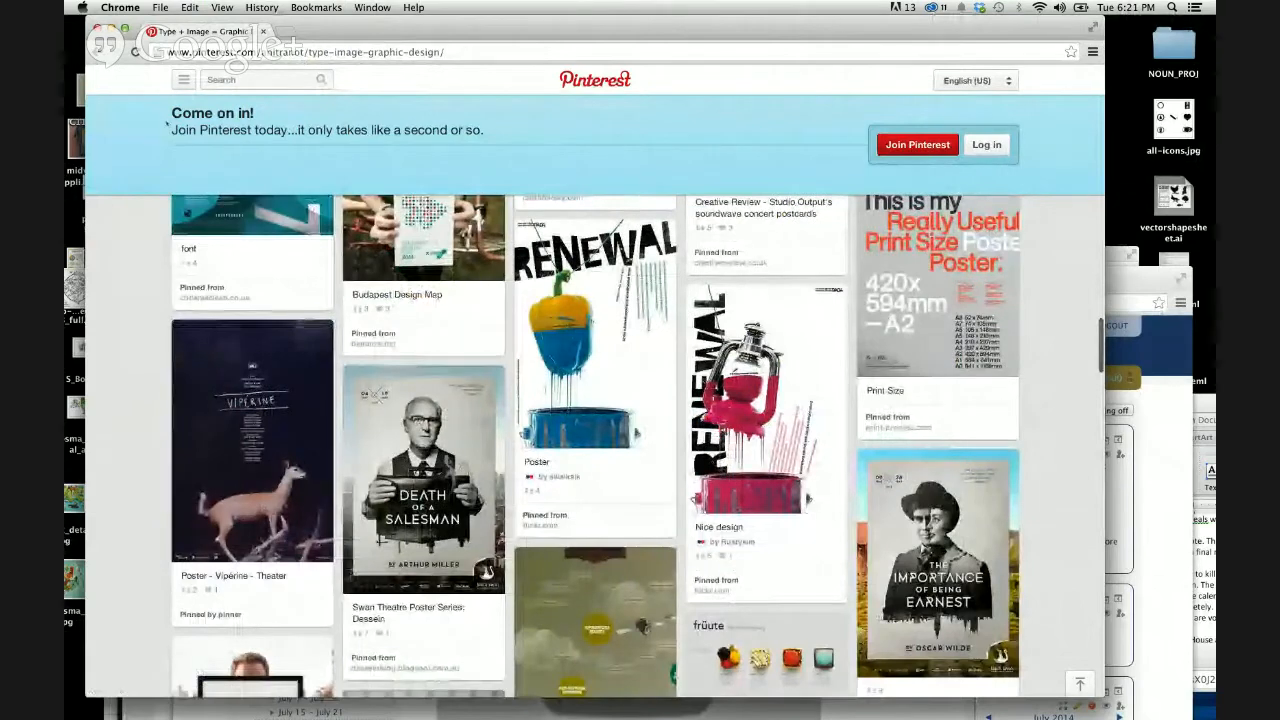
# Step: Return to the search results and open the "Graphic Design | Type on Photos" Pinterest board to view its pins
pyautogui.click(267, 278)
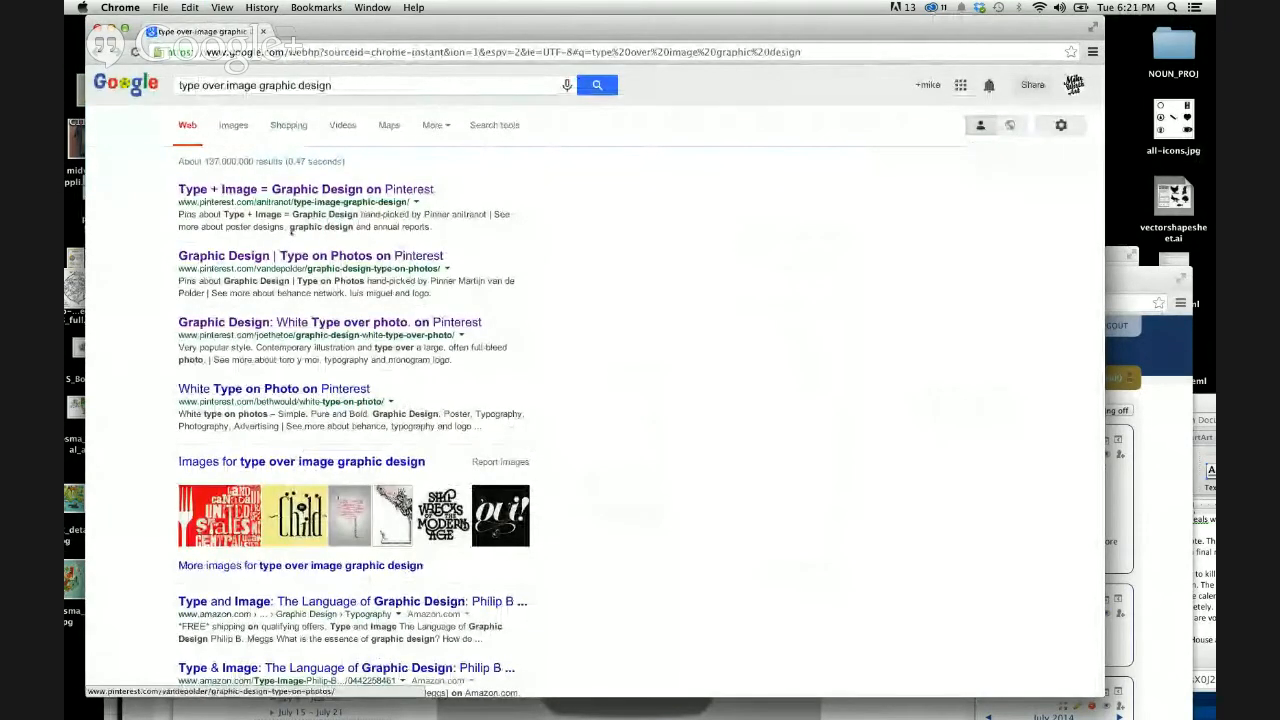
pyautogui.click(283, 256)
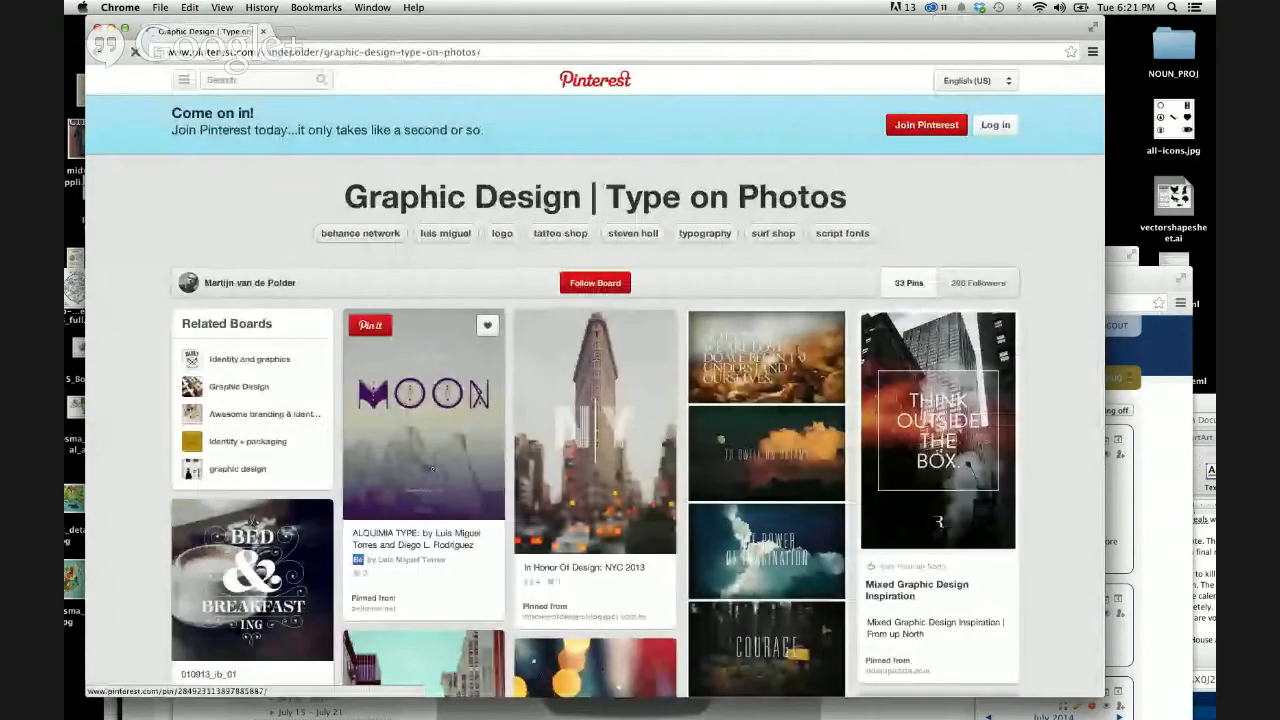
pyautogui.scroll(-2, 432, 467)
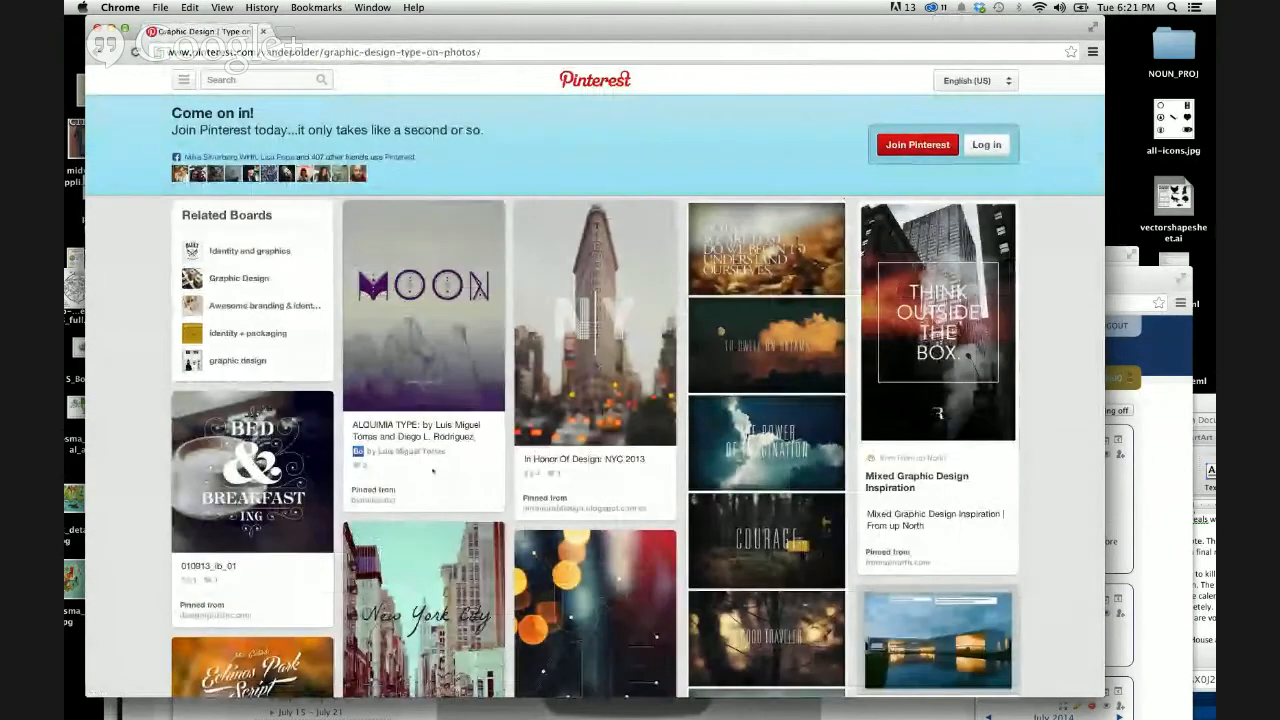
# Step: Dismiss the Pinterest login prompt, open the "Think outside the box." poster pin and enlarge it to examine the type over the photo
pyautogui.click(938, 322)
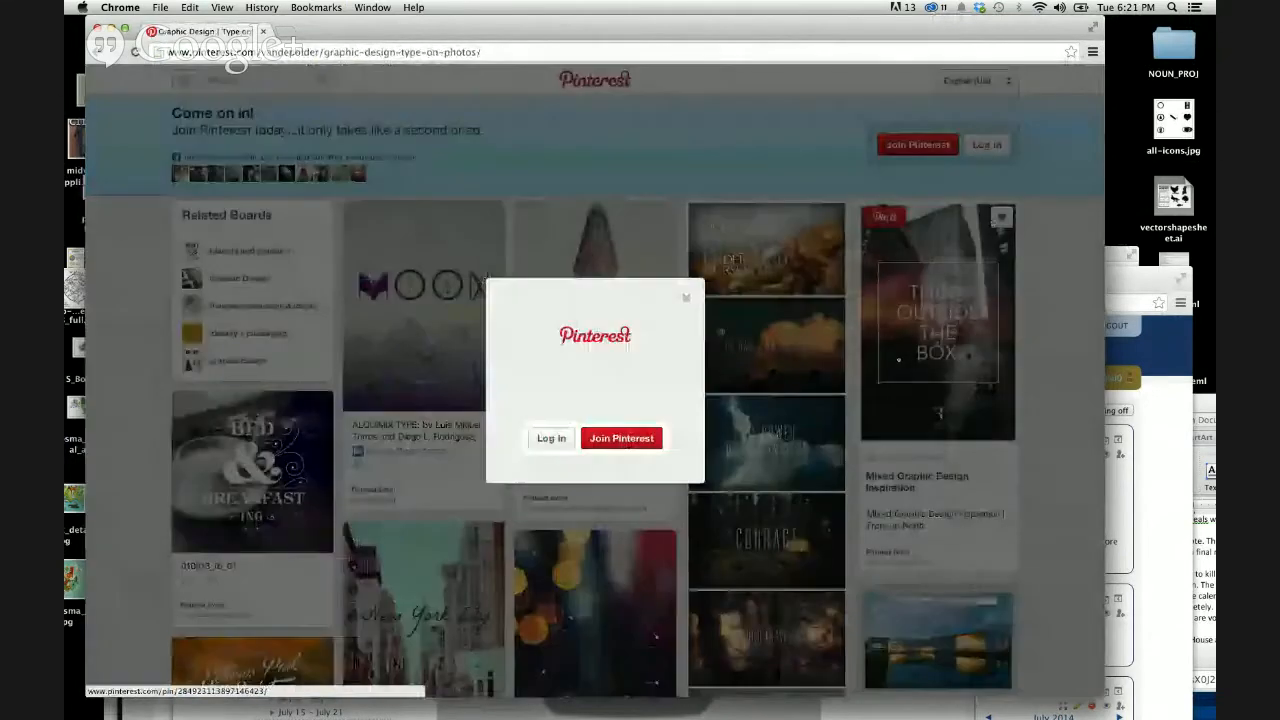
pyautogui.click(686, 298)
pyautogui.click(970, 407)
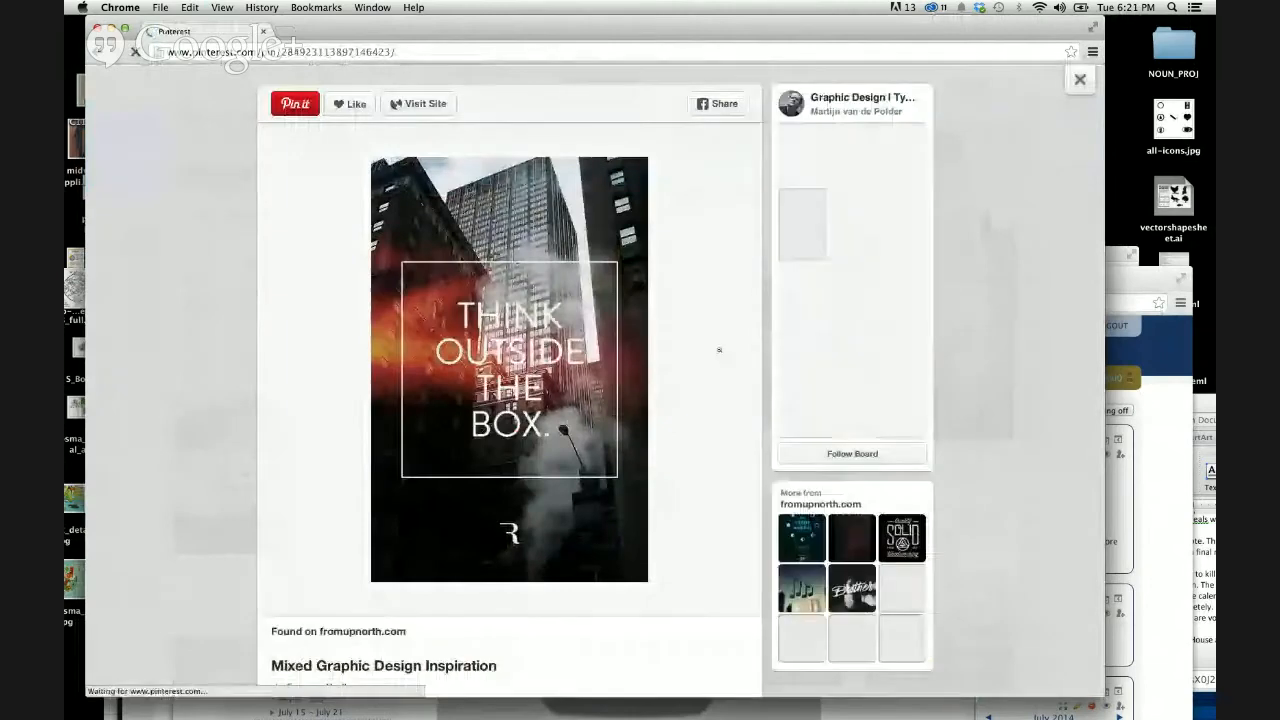
pyautogui.press('super+equal')
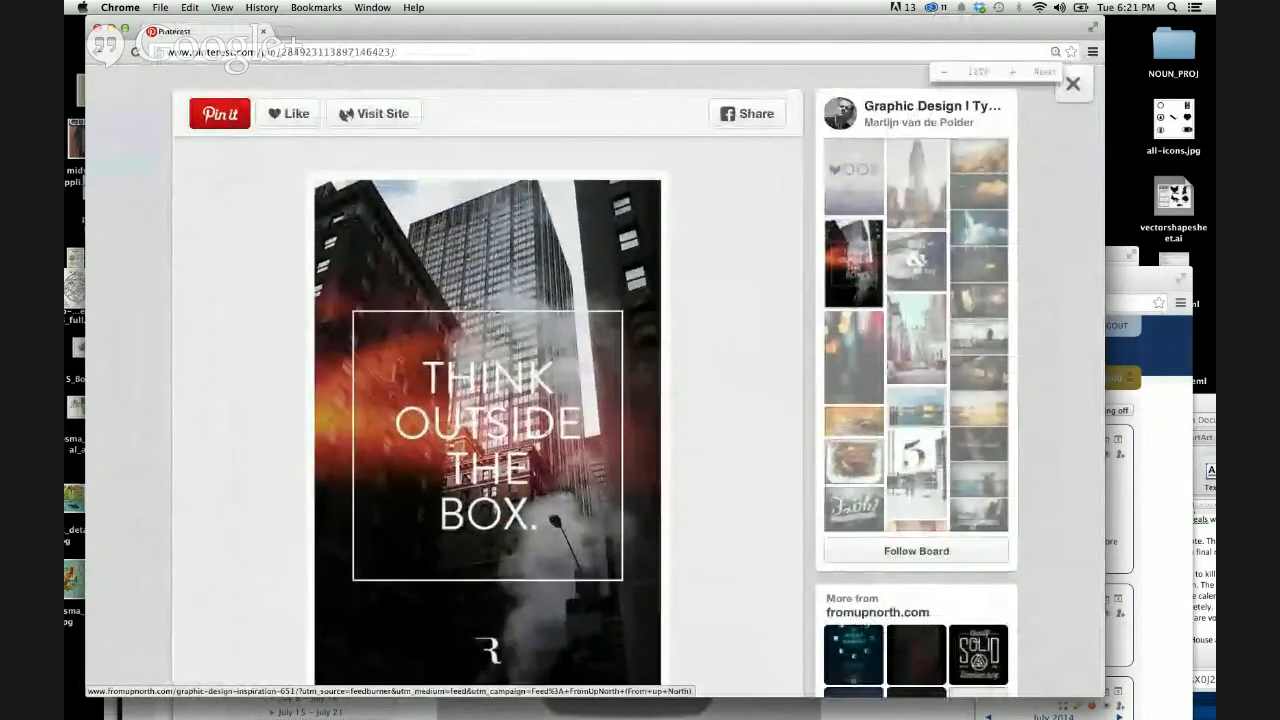
pyautogui.press('super+equal')
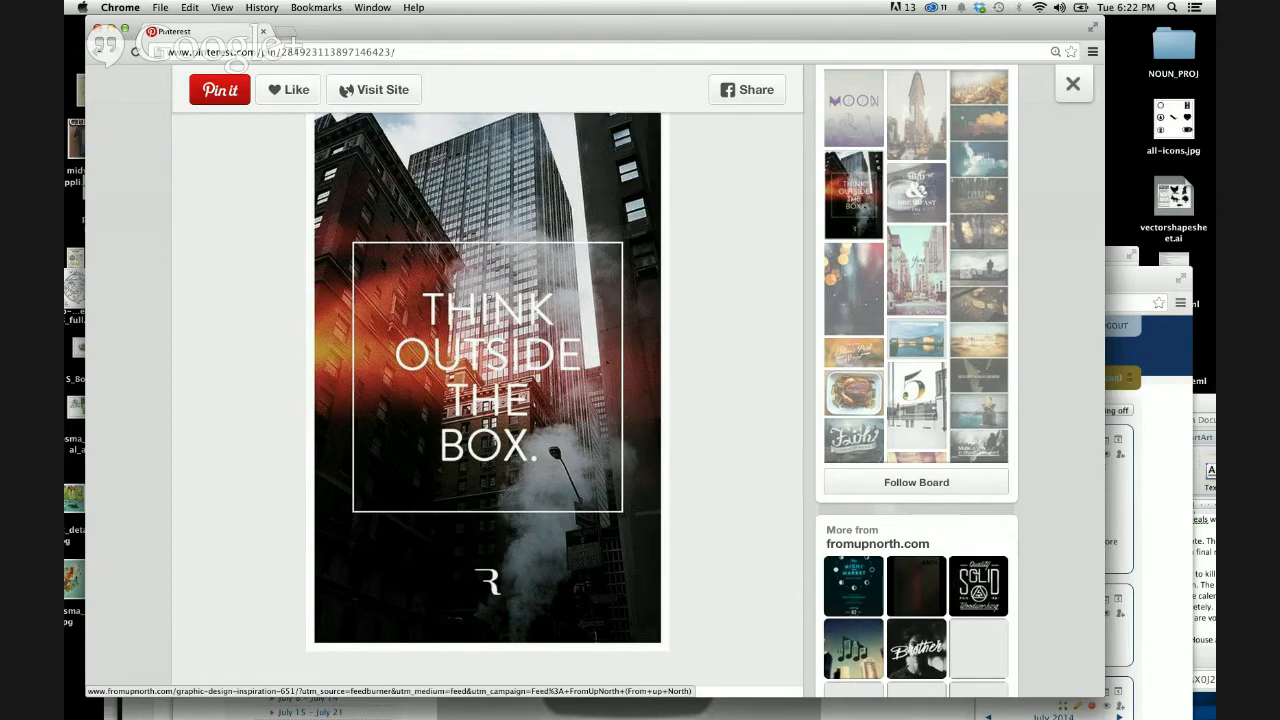
# Step: Search for "phoster" in a new browser window and show the image results
pyautogui.press('super+n')
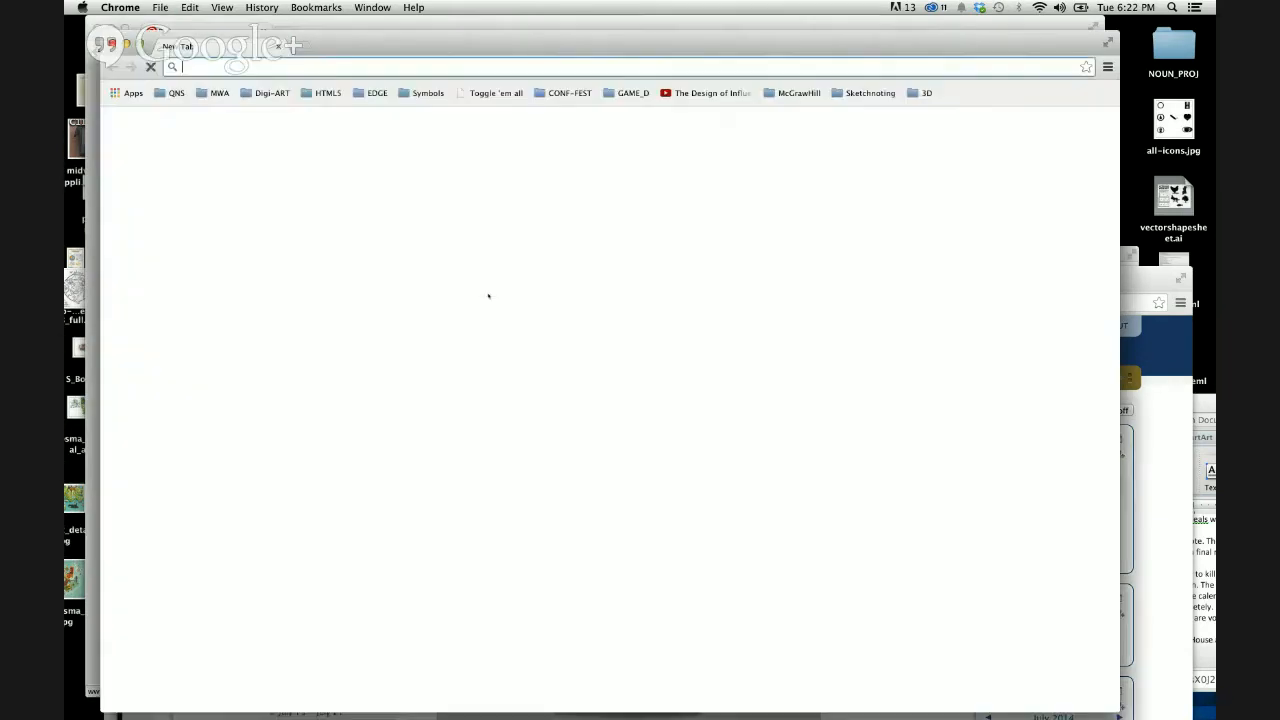
pyautogui.write('phoster')
pyautogui.press('Return')
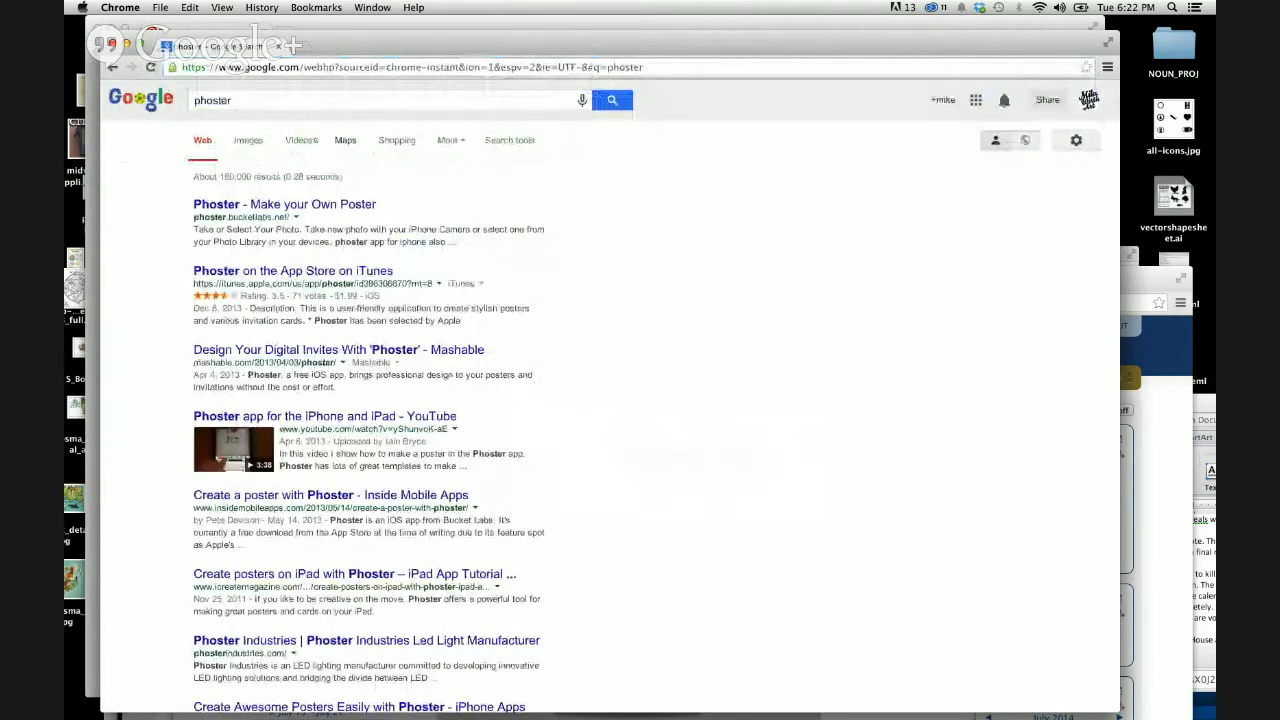
pyautogui.click(248, 140)
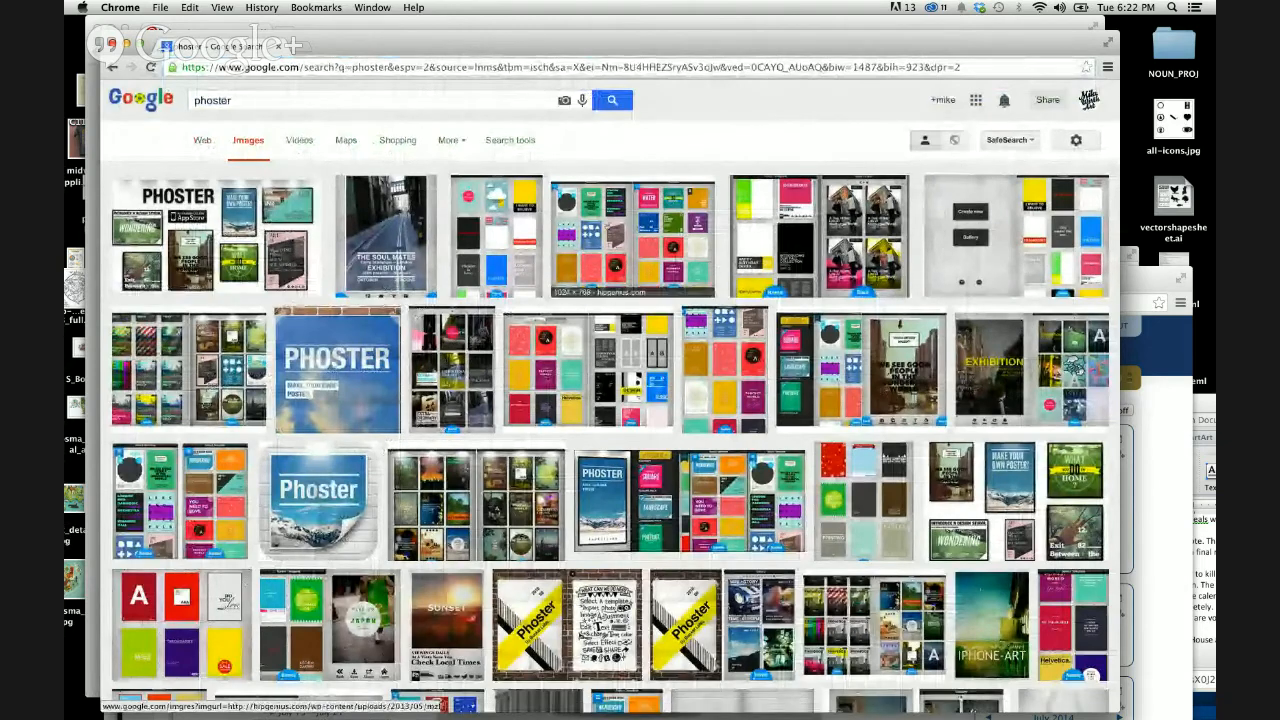
# Step: Preview the "Phoster & Over Make Photoshop Dreams" image and examine its poster templates
pyautogui.click(606, 227)
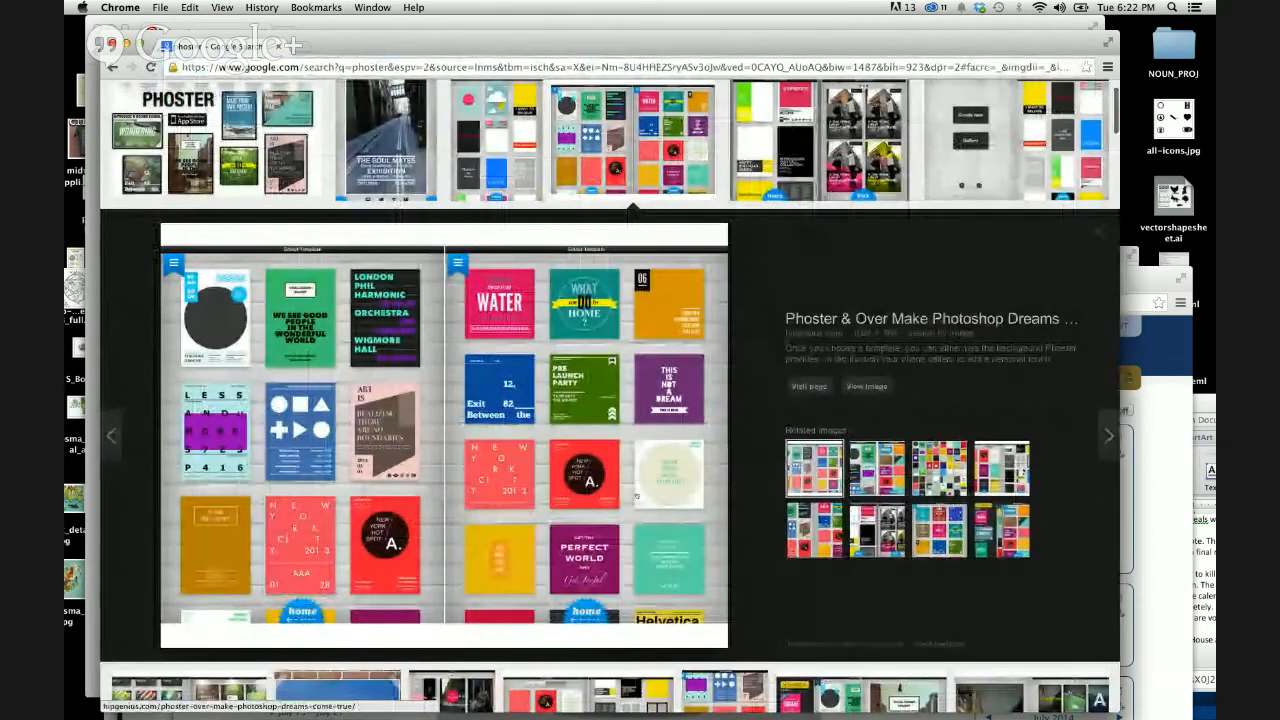
pyautogui.scroll(-1, 642, 546)
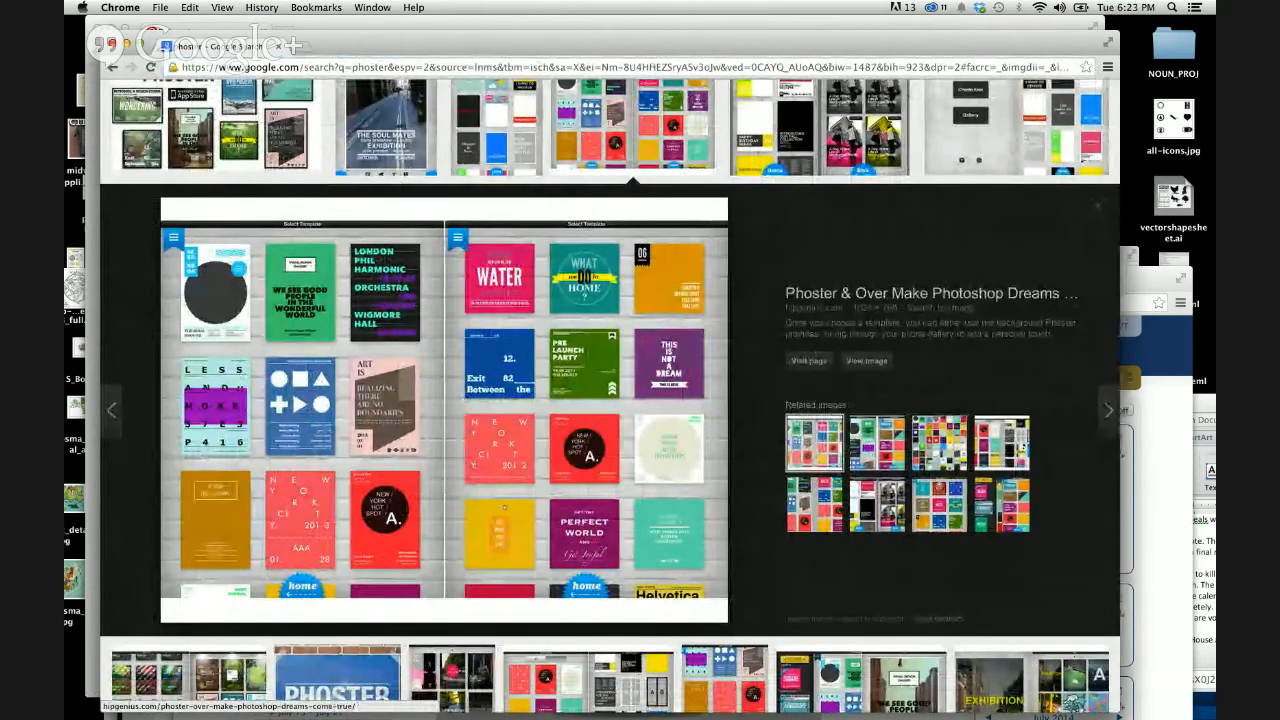
pyautogui.scroll(-5, 503, 507)
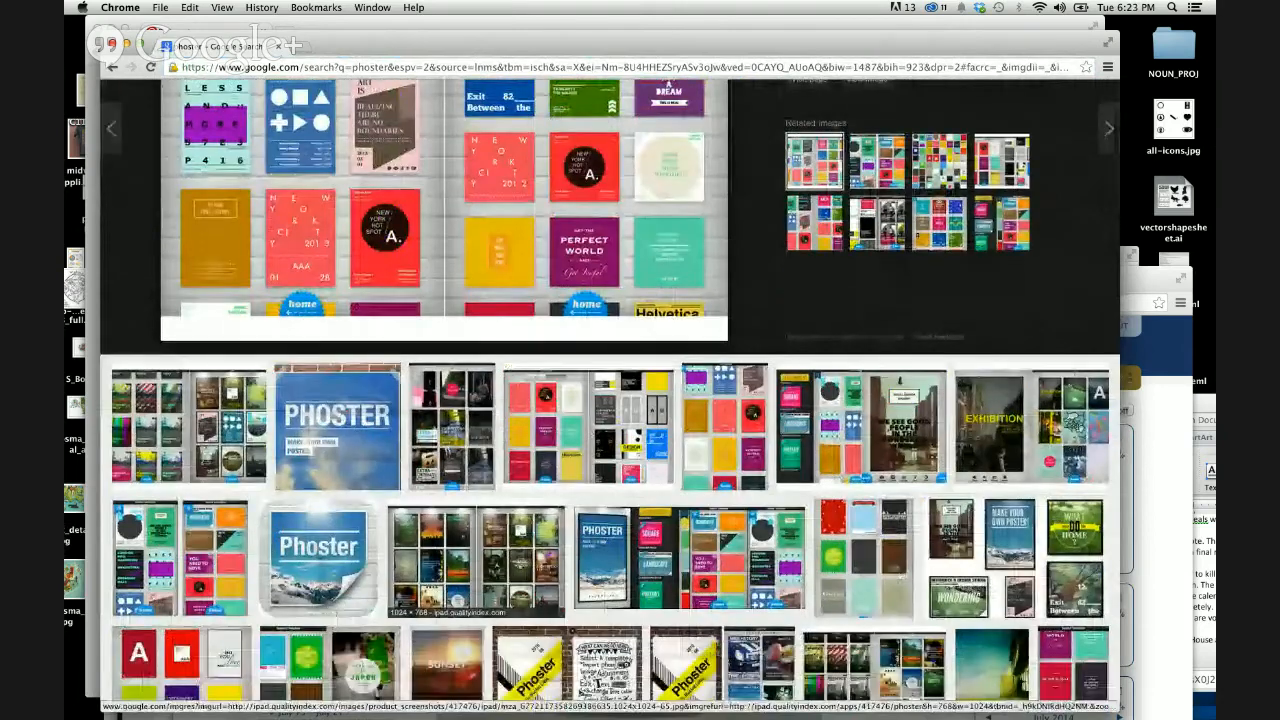
# Step: Preview "Phoster - Make your Own Poster" and two related images, view the "février 2012" one at full size, and return to the results
pyautogui.click(450, 430)
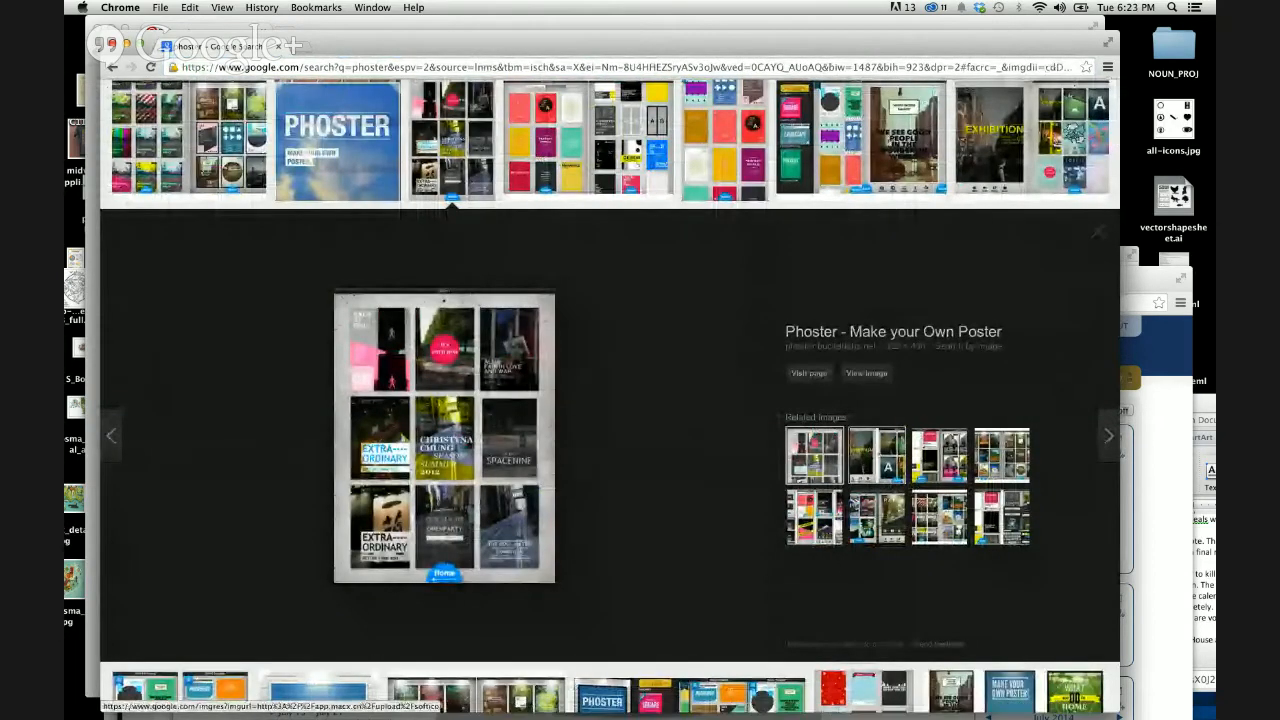
pyautogui.click(877, 455)
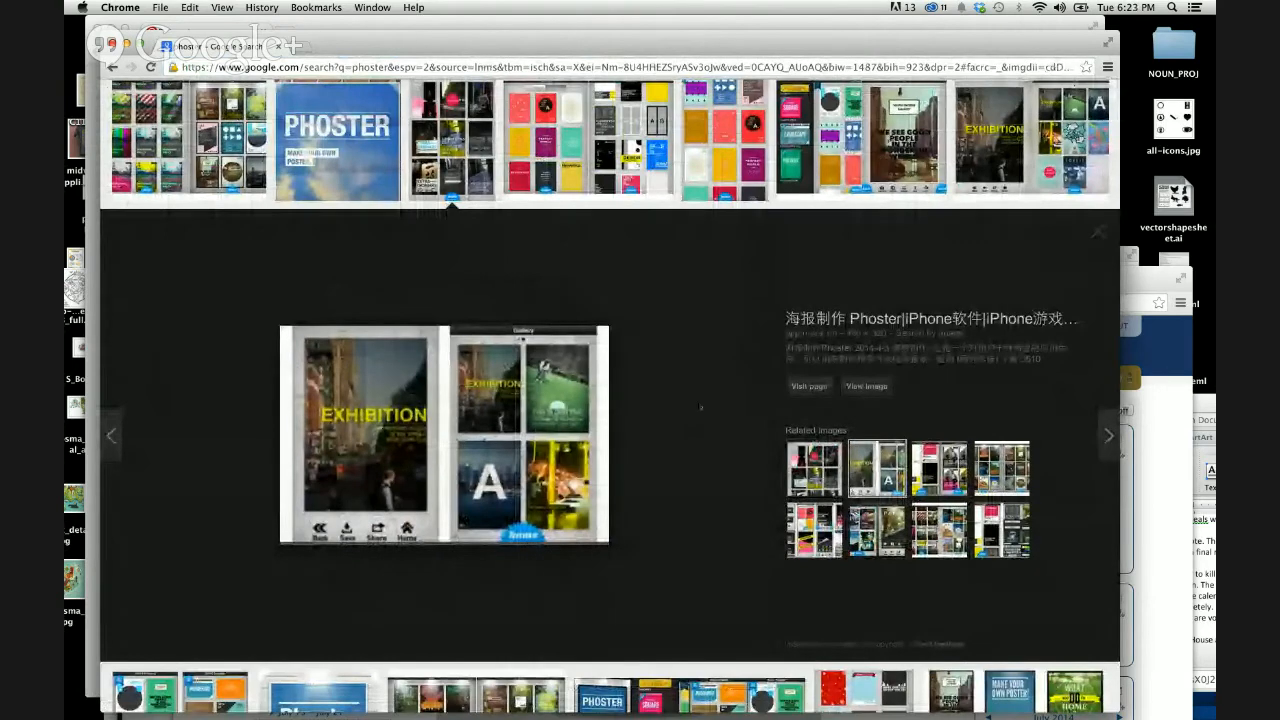
pyautogui.click(939, 468)
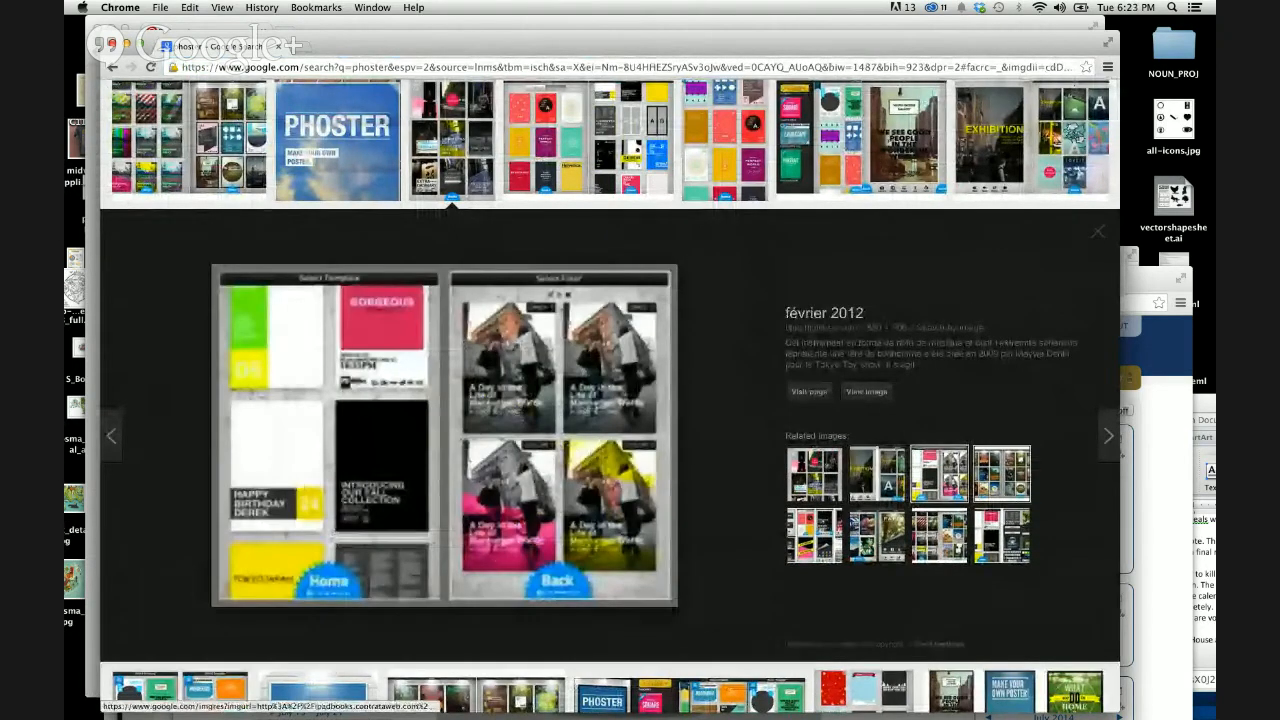
pyautogui.click(866, 391)
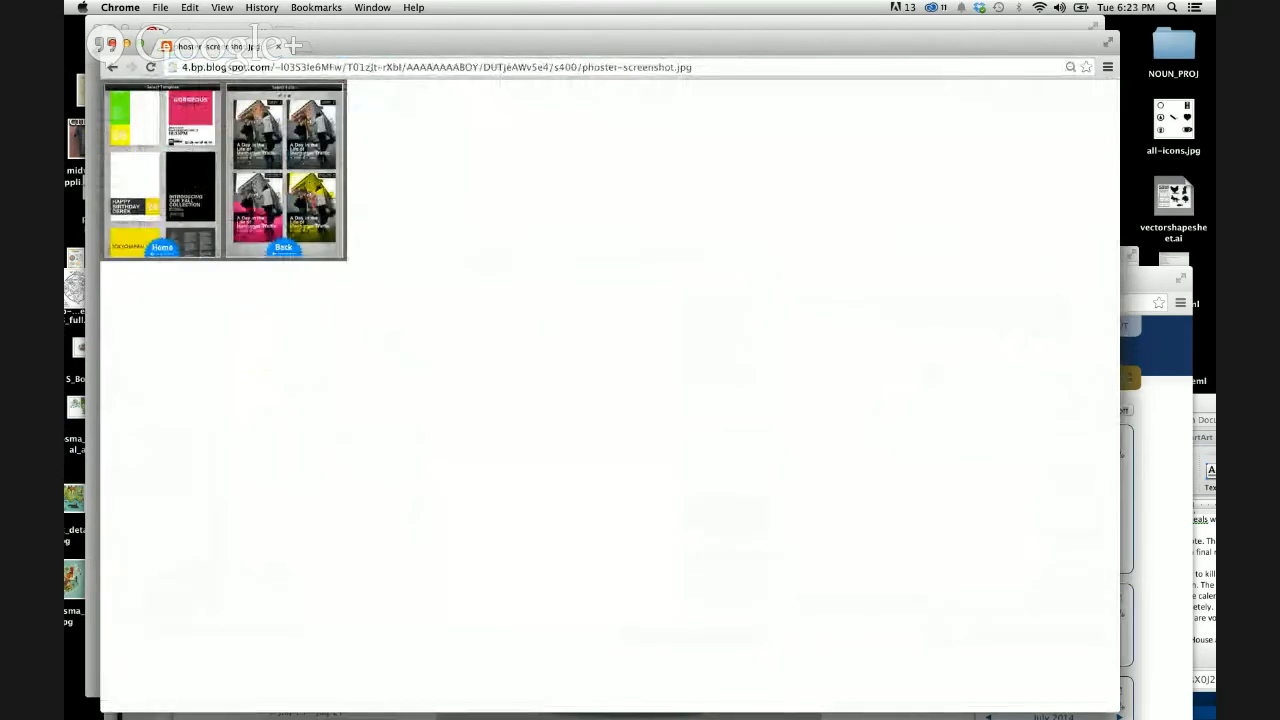
pyautogui.press('super+bracketleft')
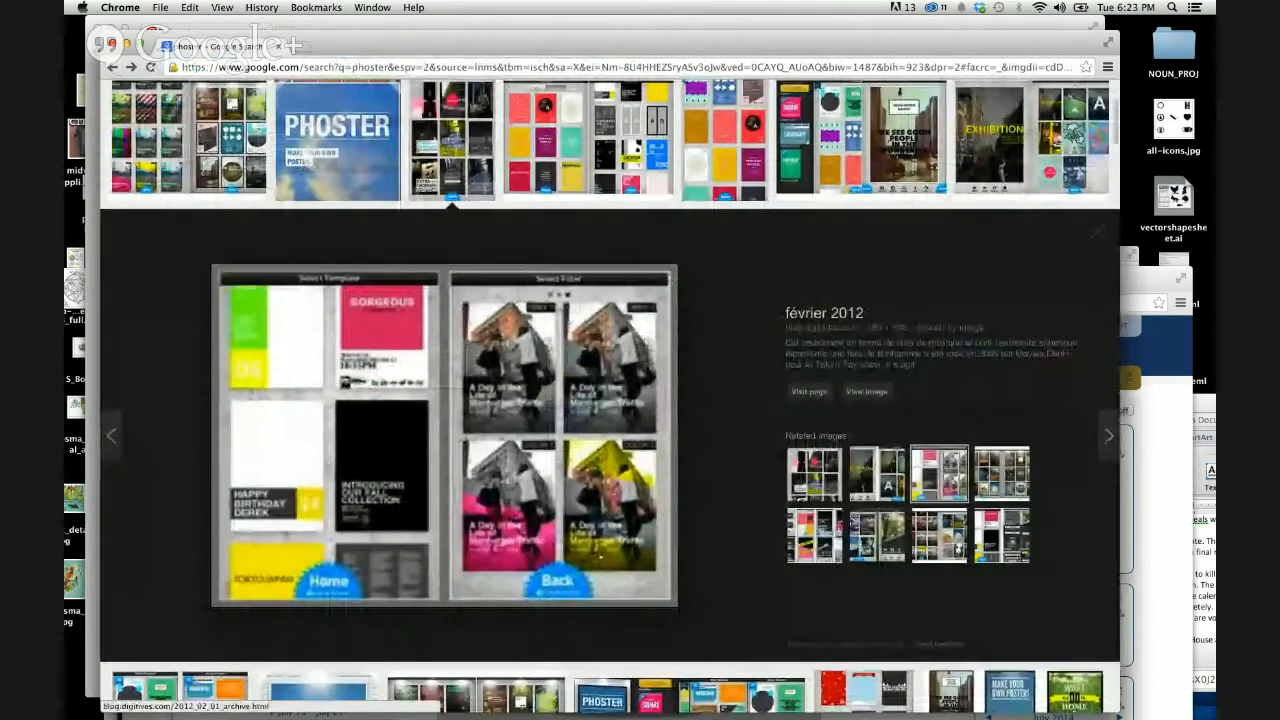
# Step: Browse further down the Phoster image results for examples of type placed over photos
pyautogui.scroll(-3, 560, 520)
pyautogui.scroll(-3, 615, 540)
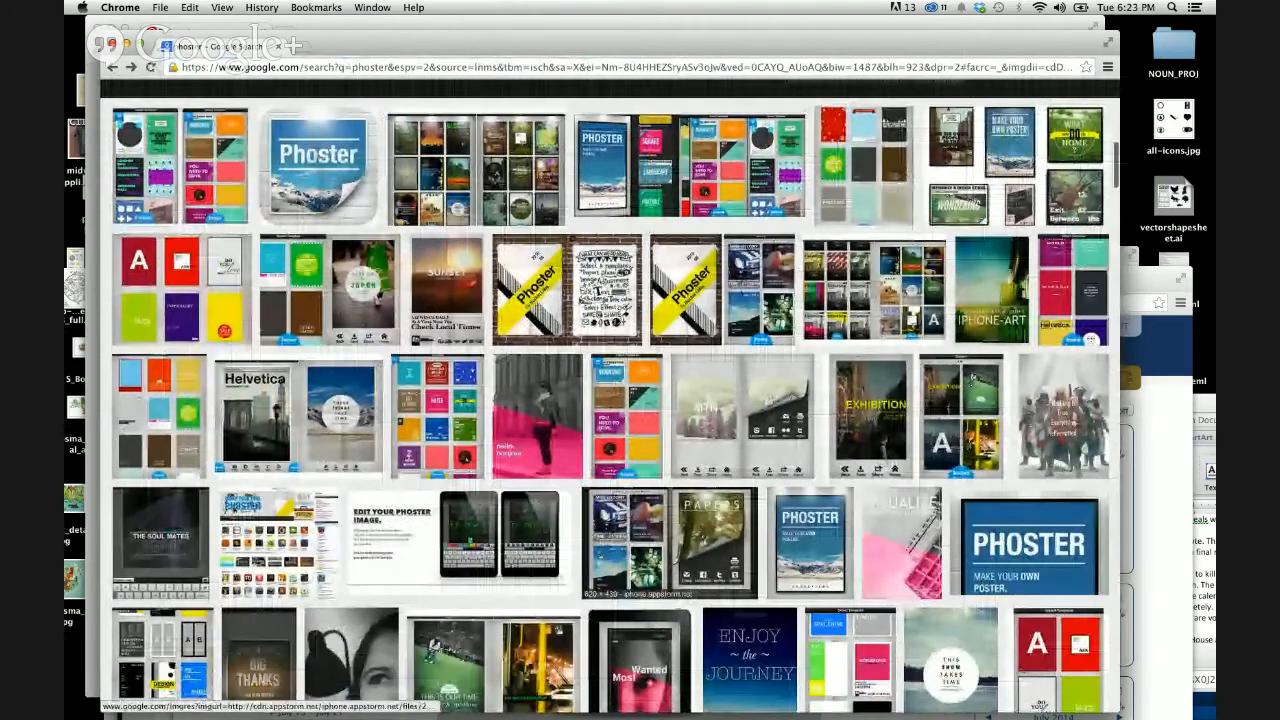
pyautogui.scroll(-2, 615, 540)
pyautogui.scroll(-2, 610, 540)
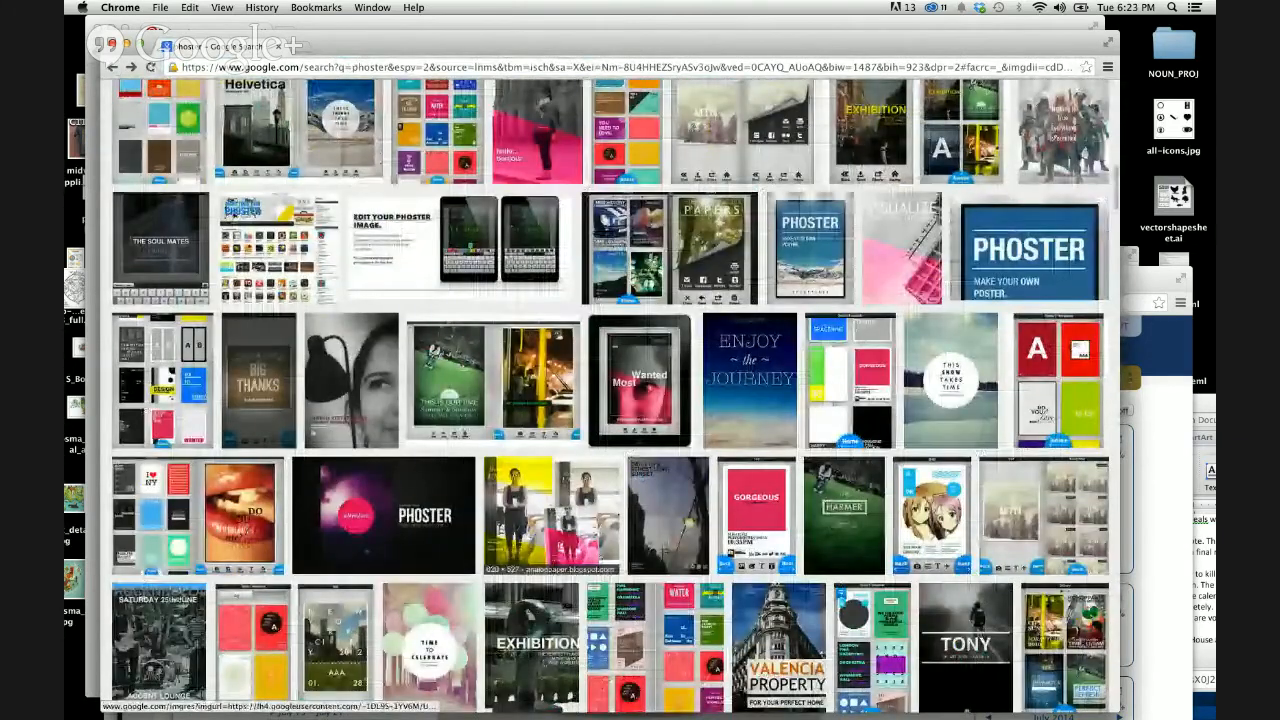
# Step: Browse the Phoster image results and preview the "Phoster (By Bucket Labs)" image
pyautogui.scroll(-1, 605, 540)
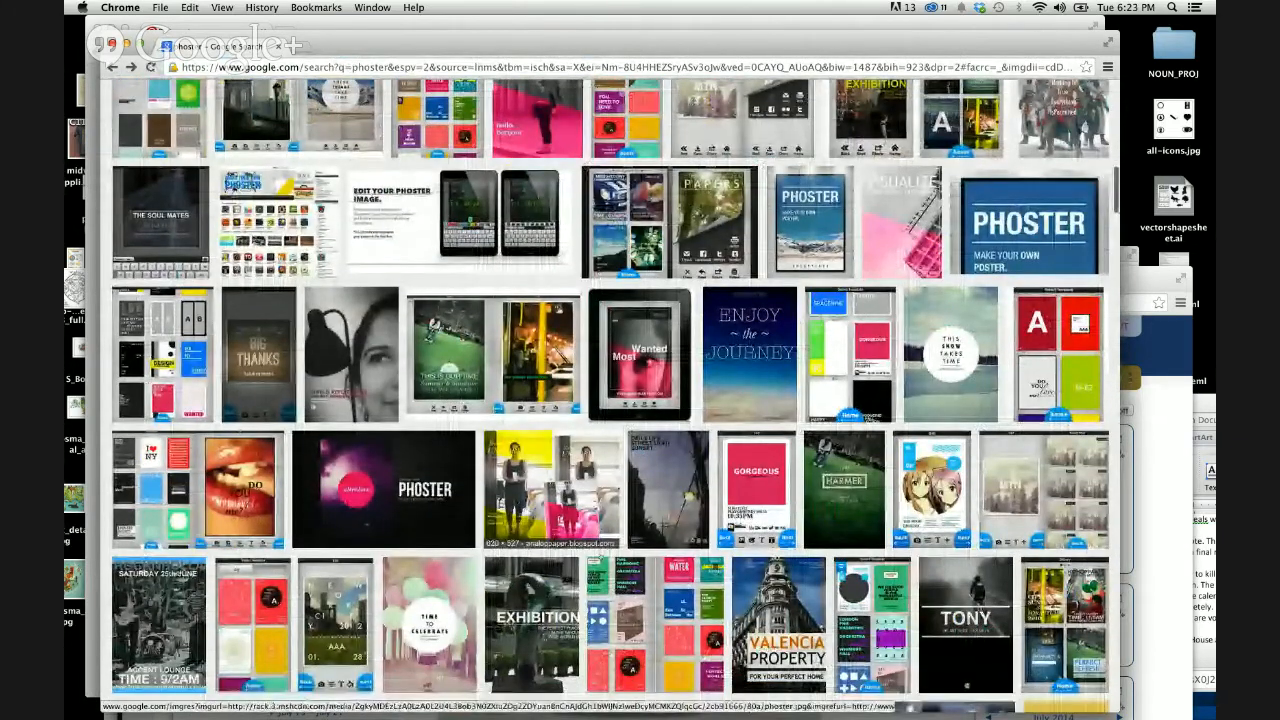
pyautogui.scroll(-2, 605, 540)
pyautogui.scroll(-2, 605, 540)
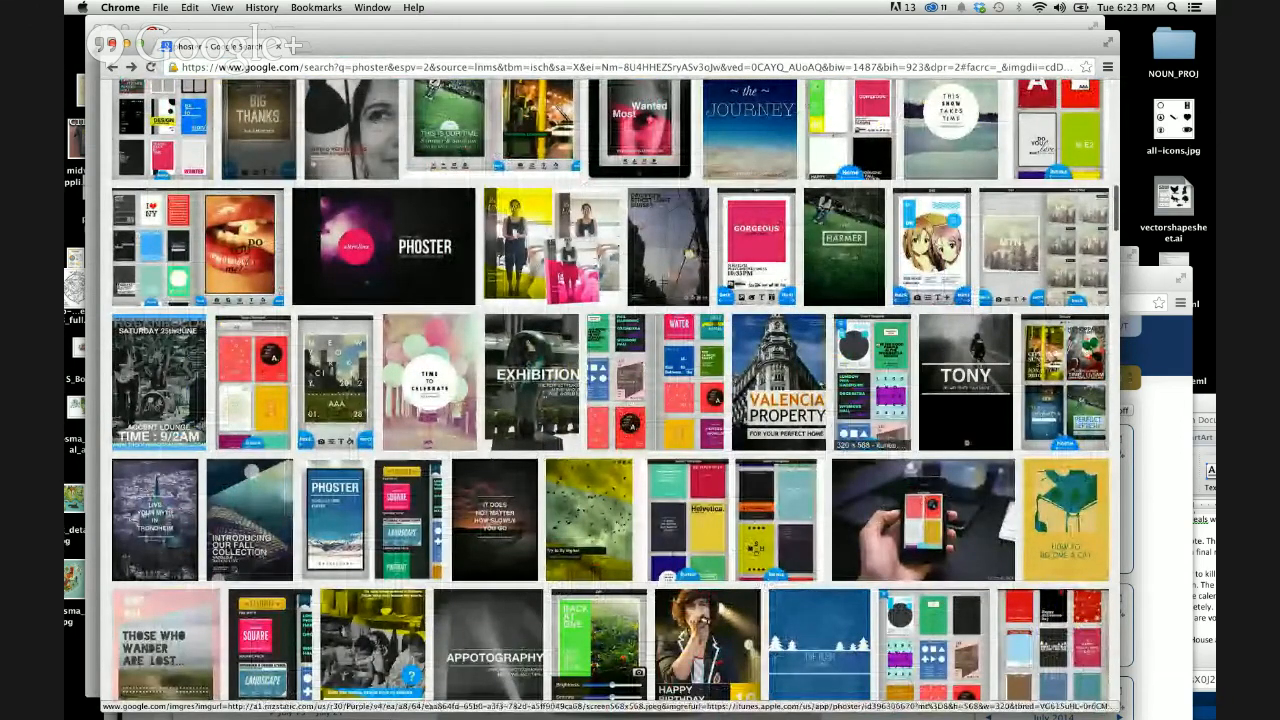
pyautogui.scroll(2, 605, 540)
pyautogui.scroll(3, 614, 396)
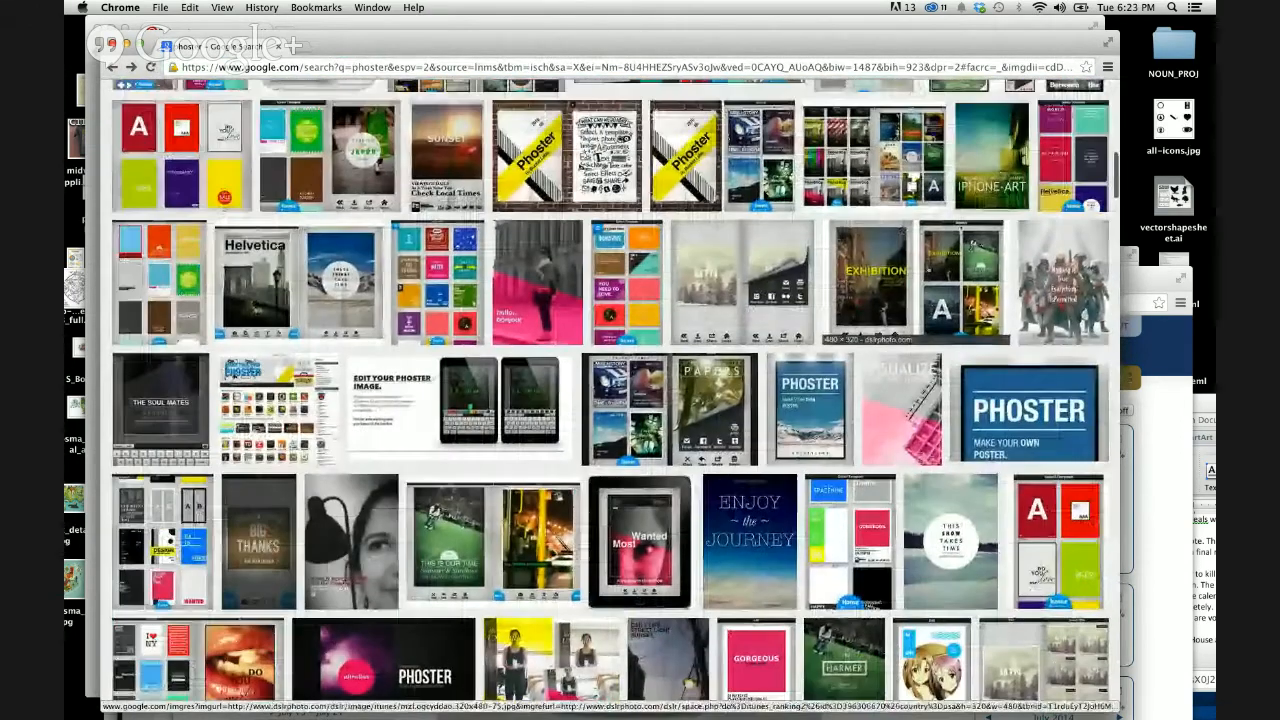
pyautogui.click(880, 290)
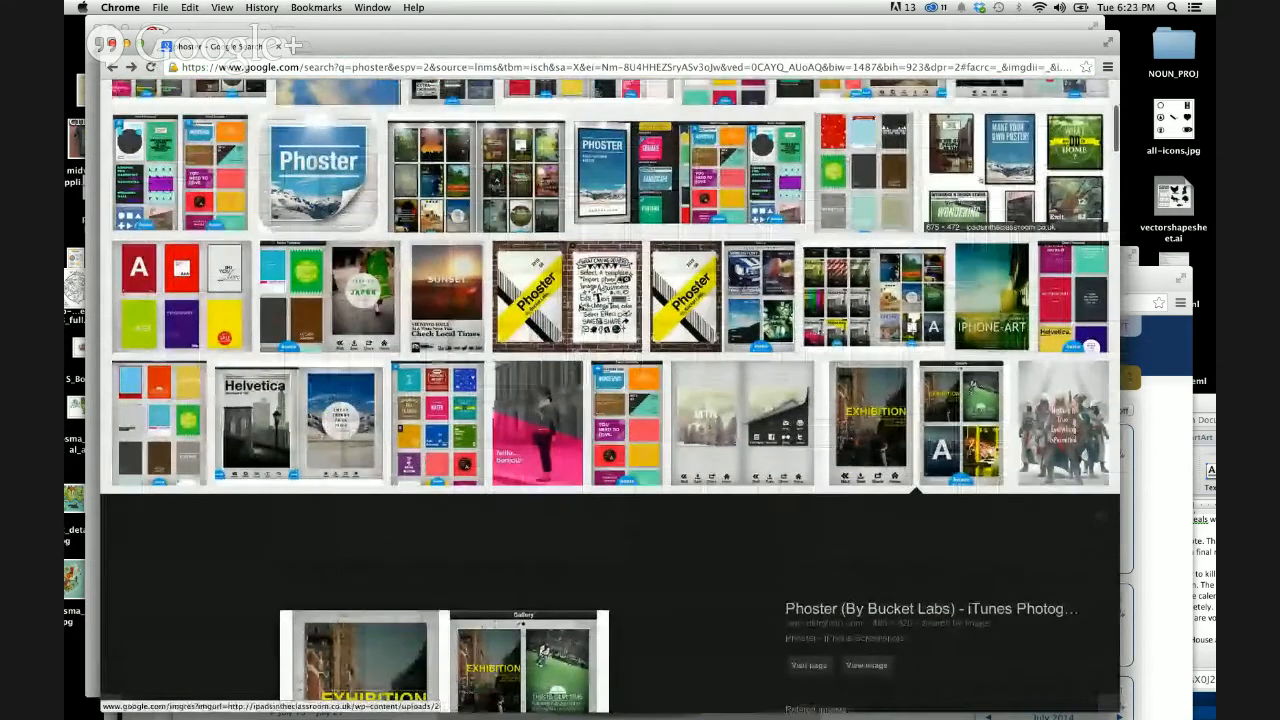
# Step: View the six-poster image from "Phoster App Creates Beautiful Posters in Minutes" at full size, enlarge it to examine the layouts, and return to the results
pyautogui.click(1019, 212)
pyautogui.click(866, 417)
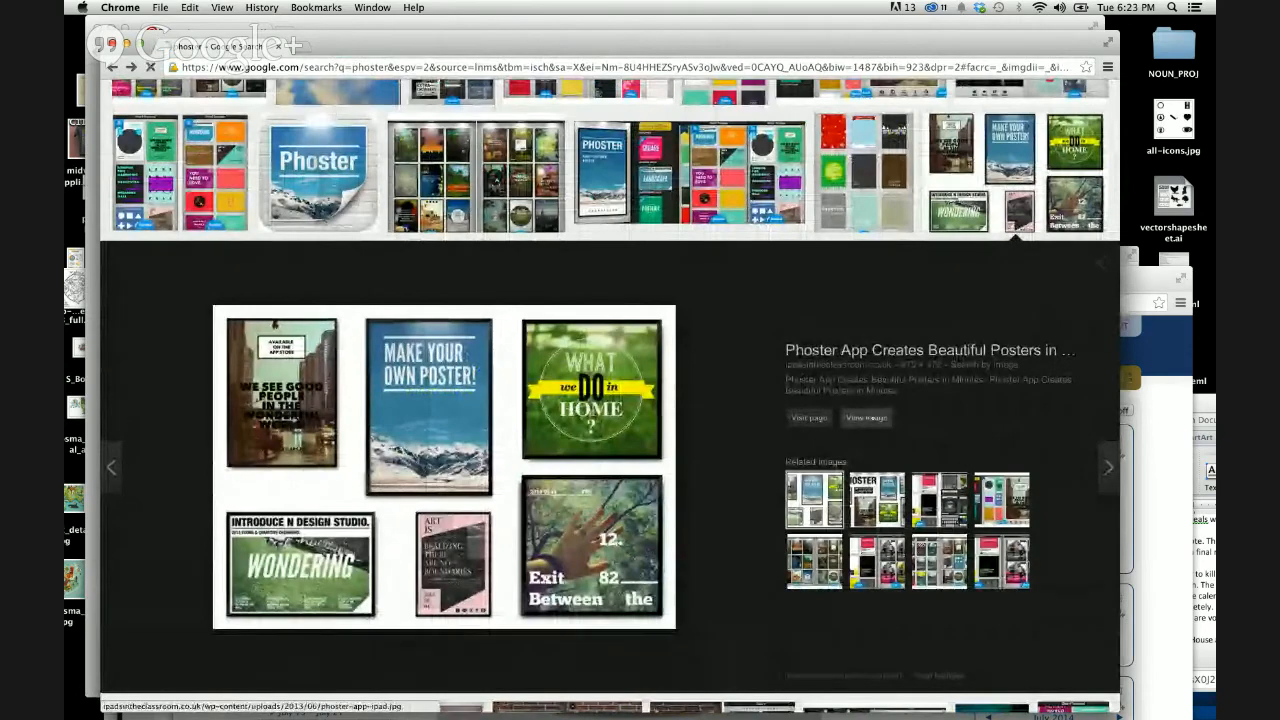
pyautogui.press('super+equal')
pyautogui.press('super+equal')
pyautogui.press('super+equal')
pyautogui.press('super+equal')
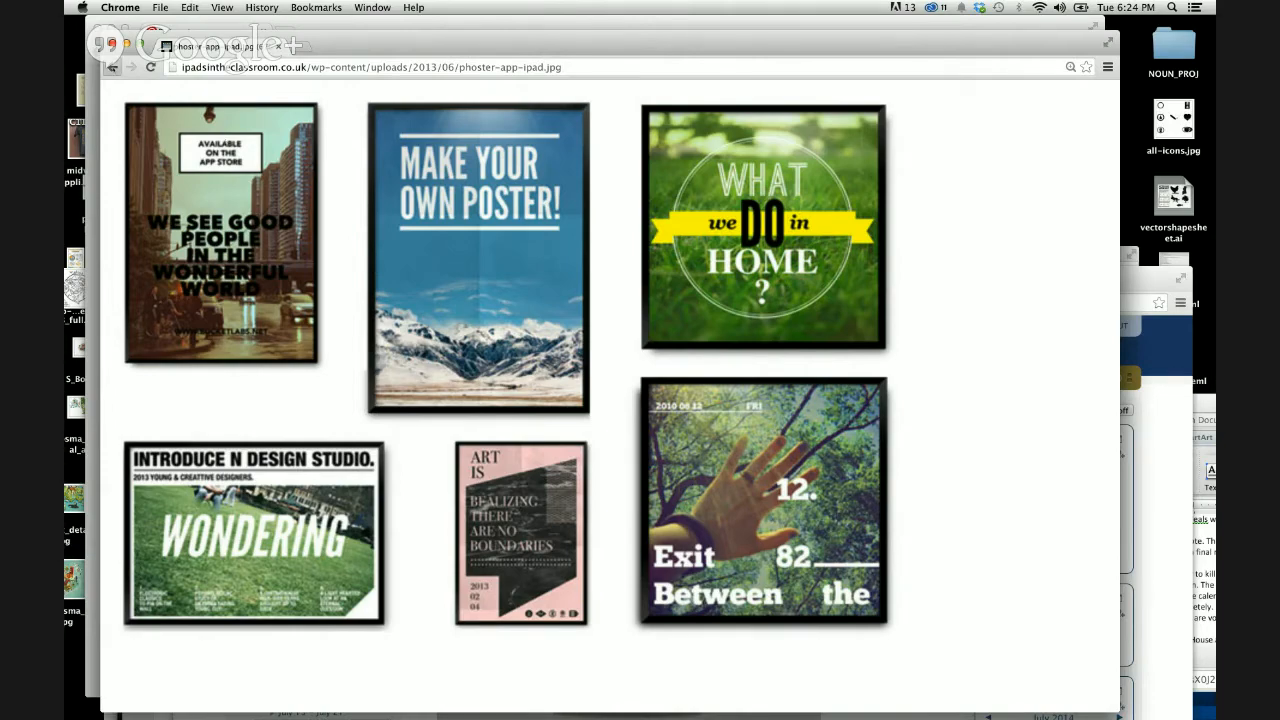
pyautogui.press('super+bracketleft')
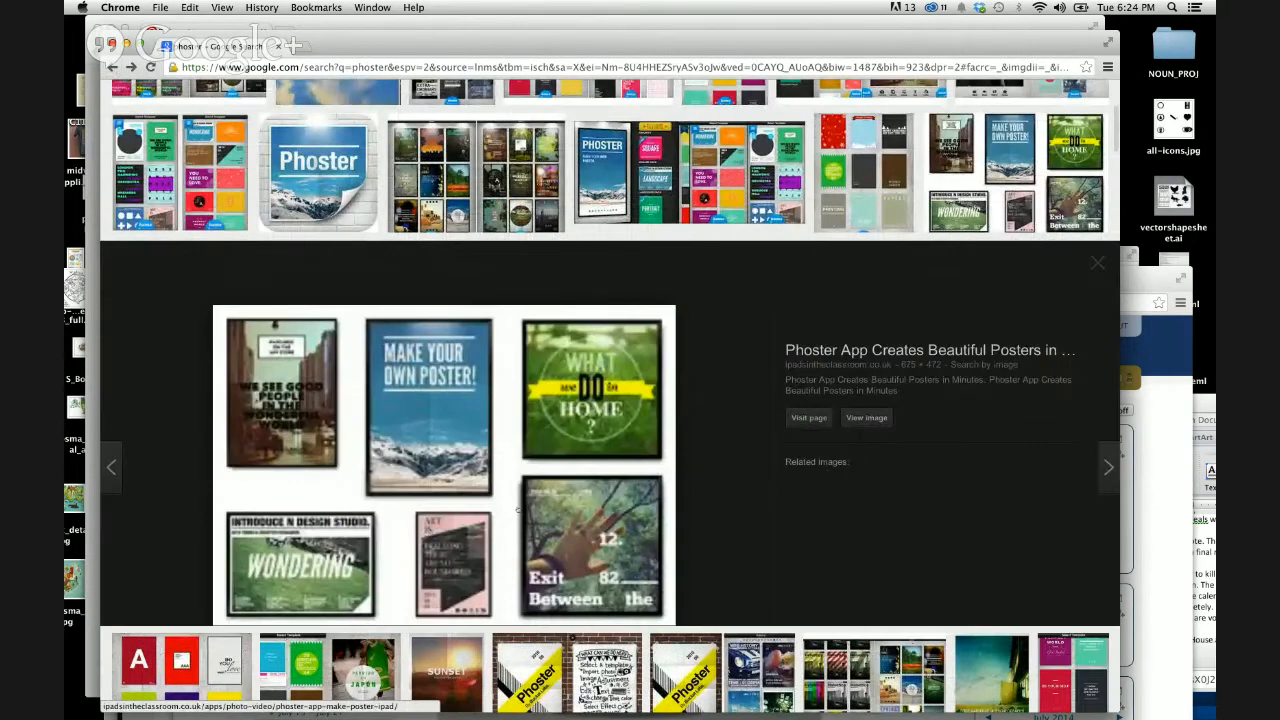
# Step: Search the images for "overgram"
pyautogui.scroll(5, 518, 510)
pyautogui.scroll(3, 461, 316)
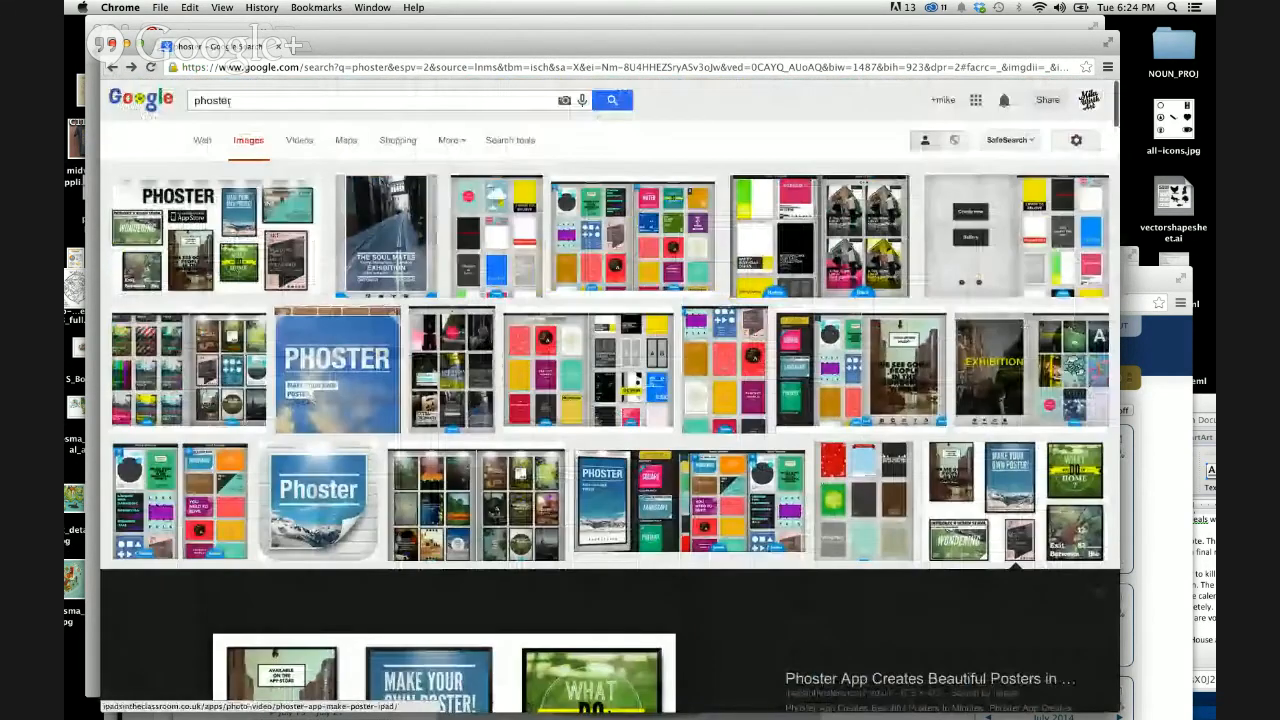
pyautogui.write('overgram')
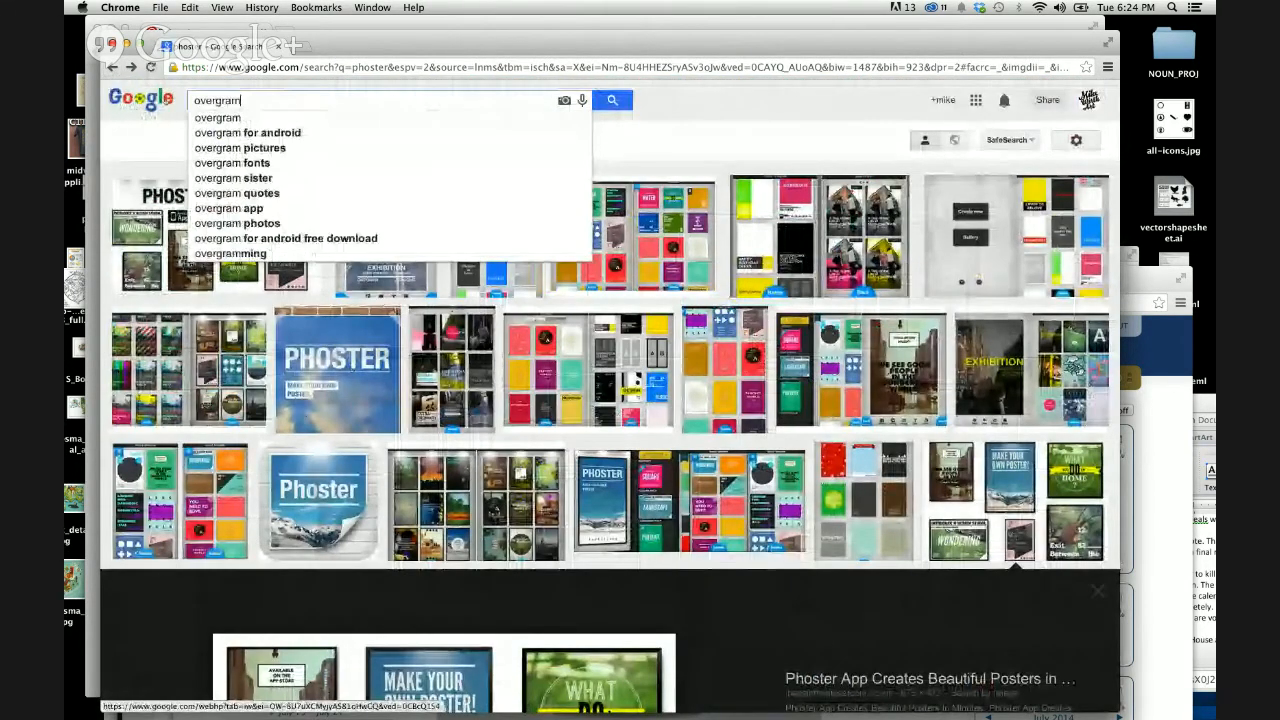
pyautogui.press('Return')
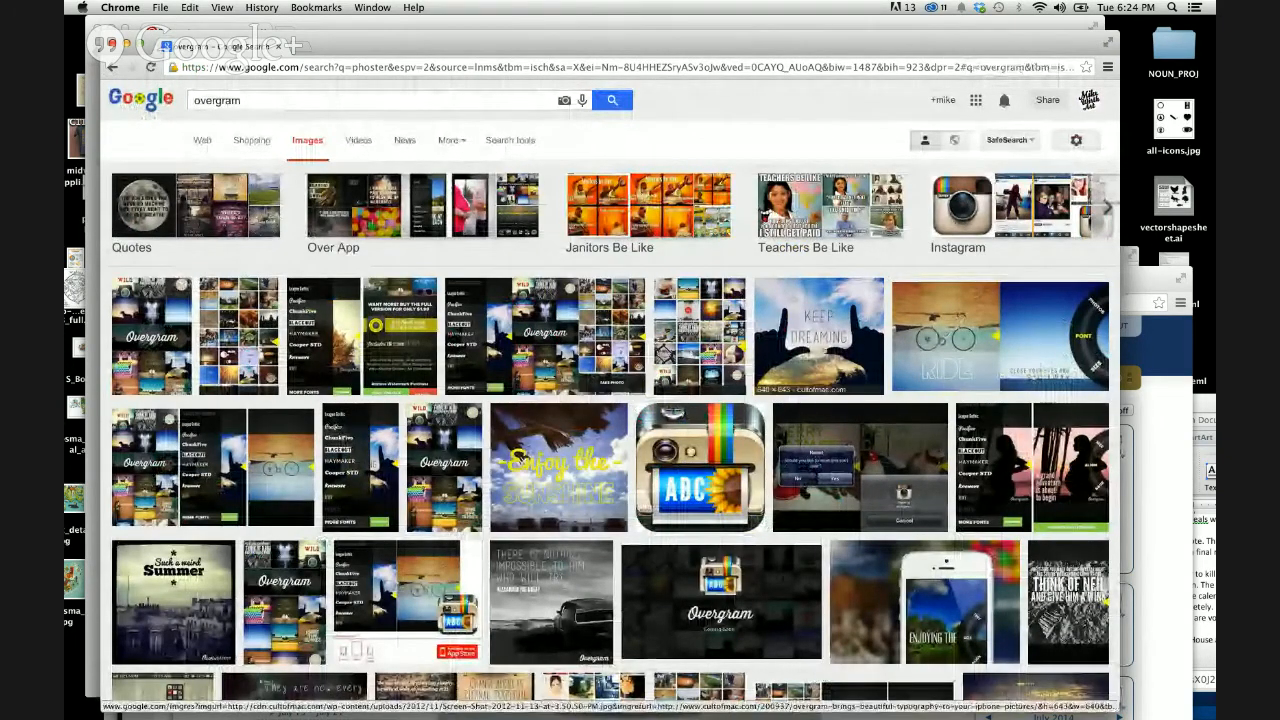
# Step: Preview the "Keep Dreaming" Overgram image, view it at full size, and return to the image results
pyautogui.click(820, 330)
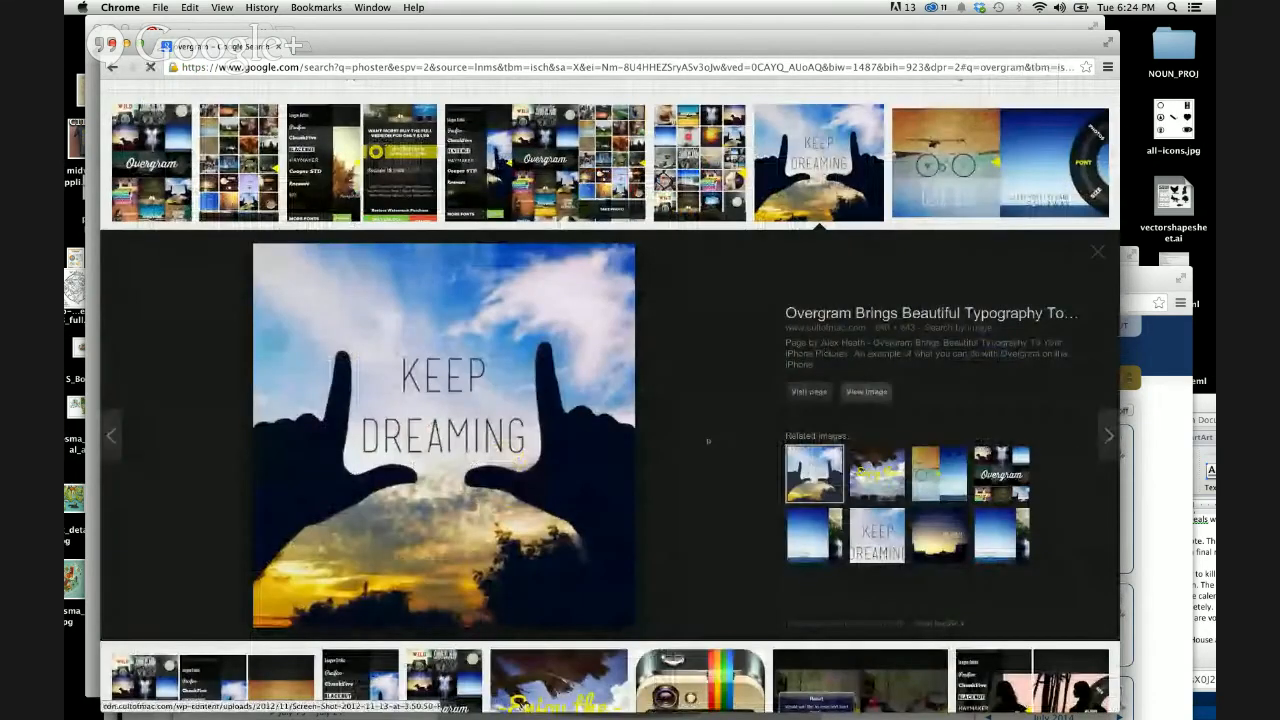
pyautogui.click(463, 285)
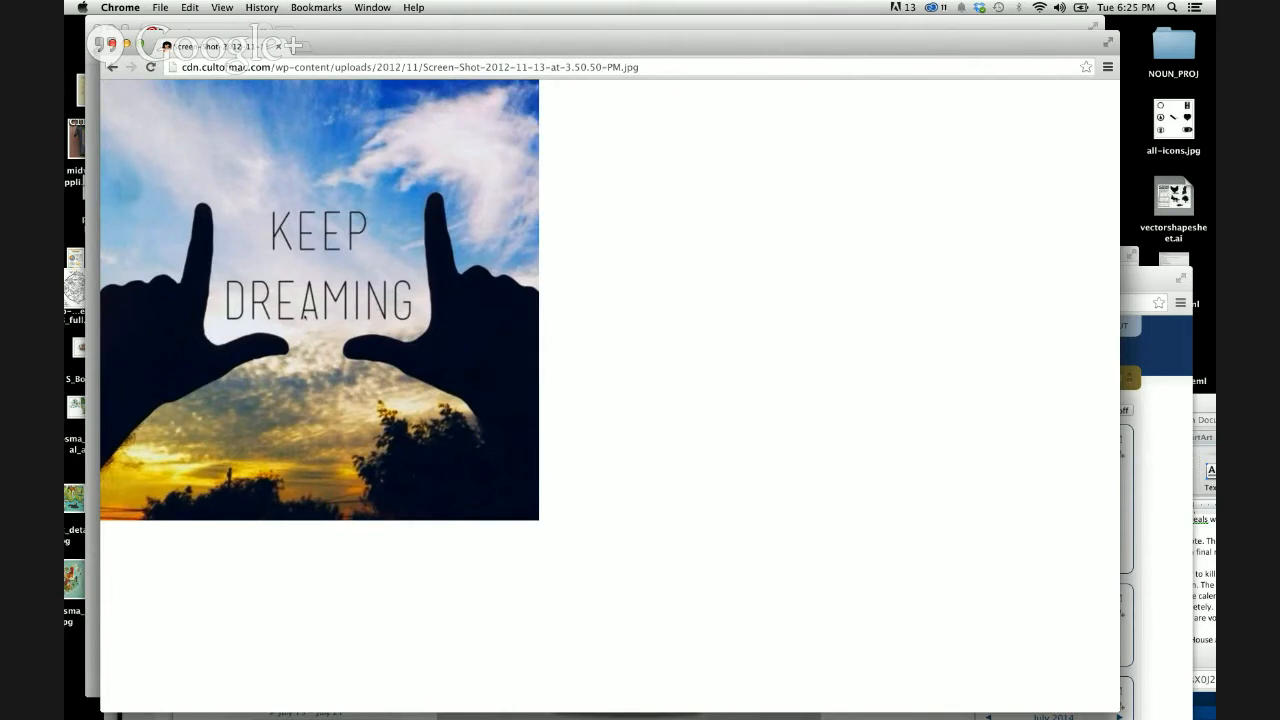
pyautogui.click(112, 67)
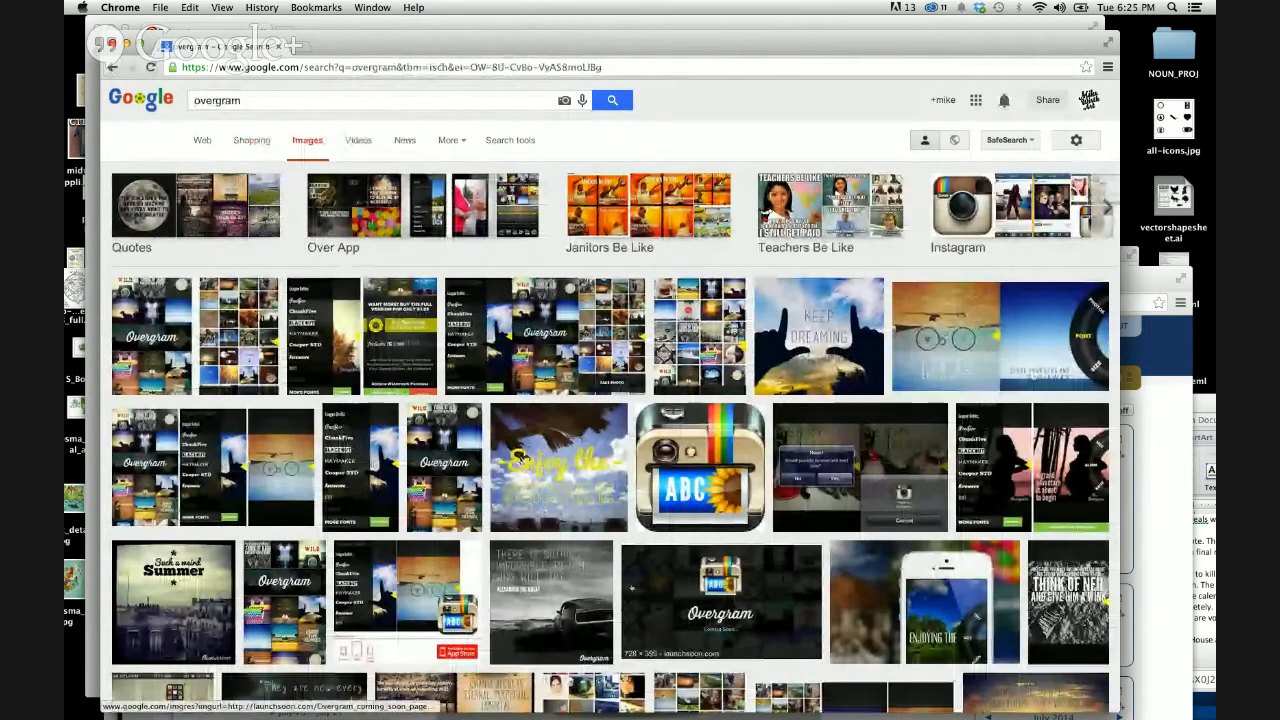
# Step: Preview the "Such a weird Summer" image and its related "Paris" image to compare their type over photos
pyautogui.scroll(-8, 632, 588)
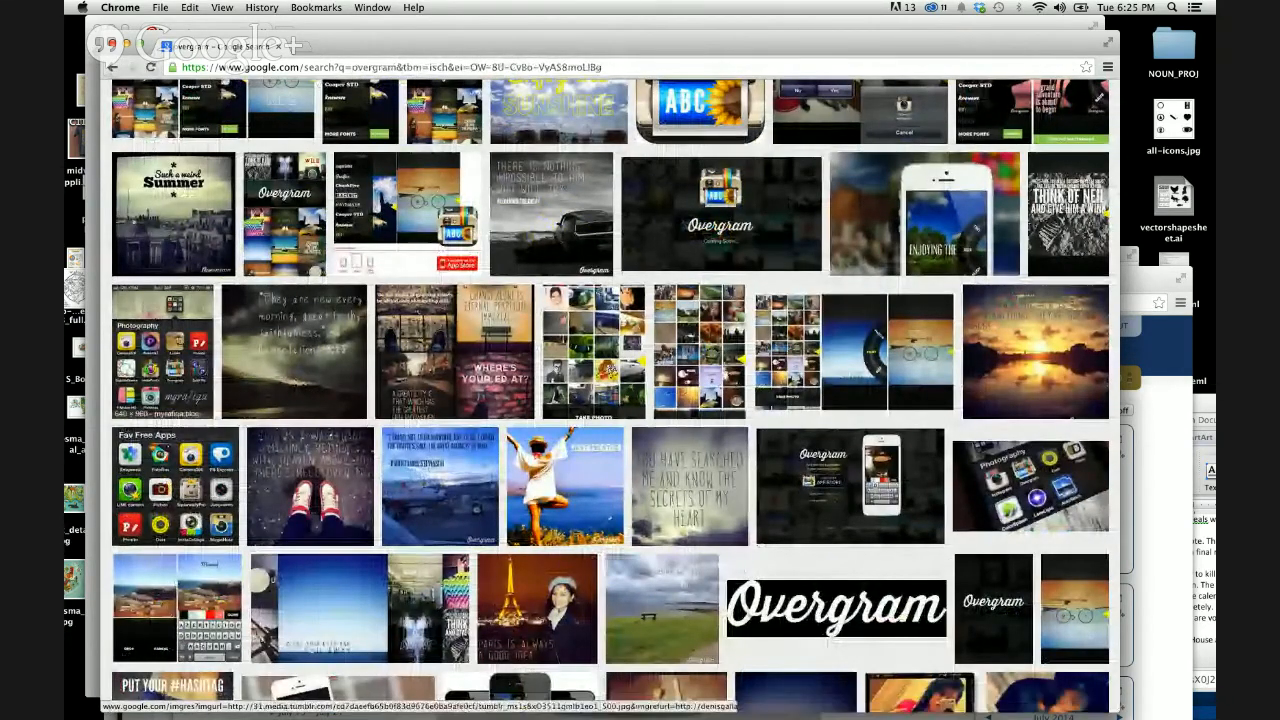
pyautogui.click(160, 215)
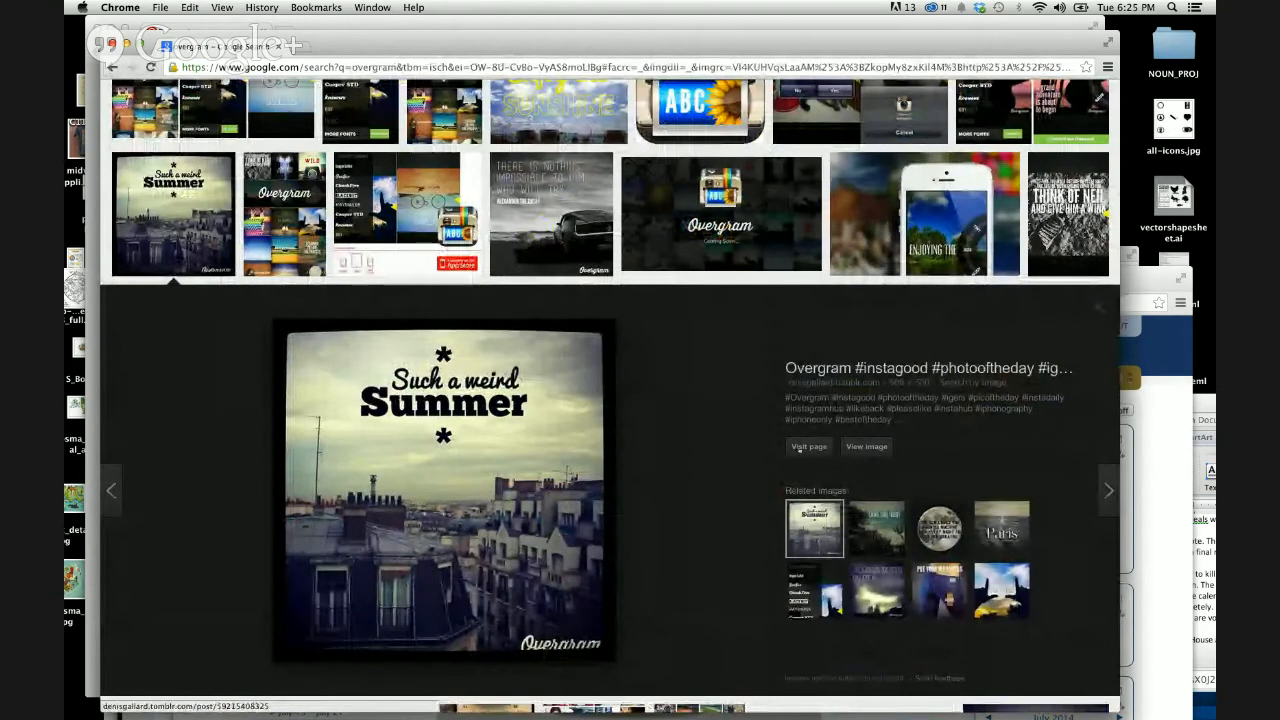
pyautogui.click(1001, 529)
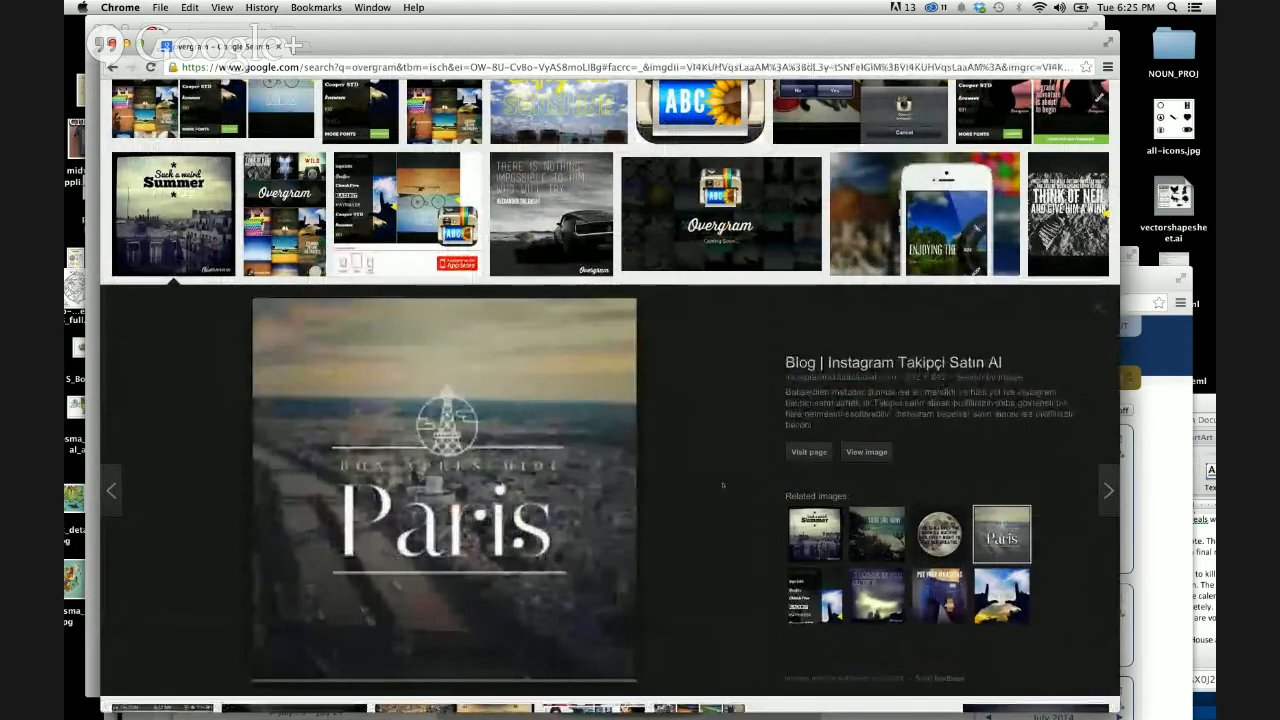
# Step: Browse further down the Overgram image results and examine how type is placed over the photos
pyautogui.scroll(-10, 820, 335)
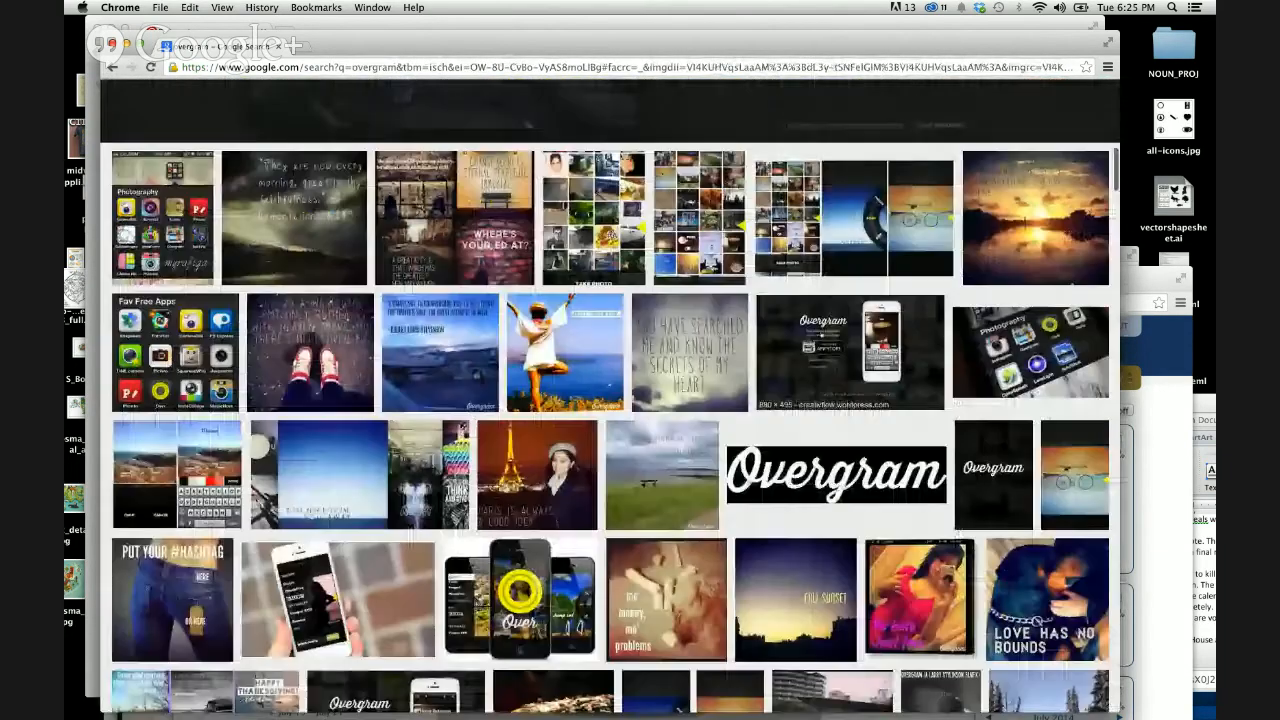
pyautogui.scroll(-2, 821, 335)
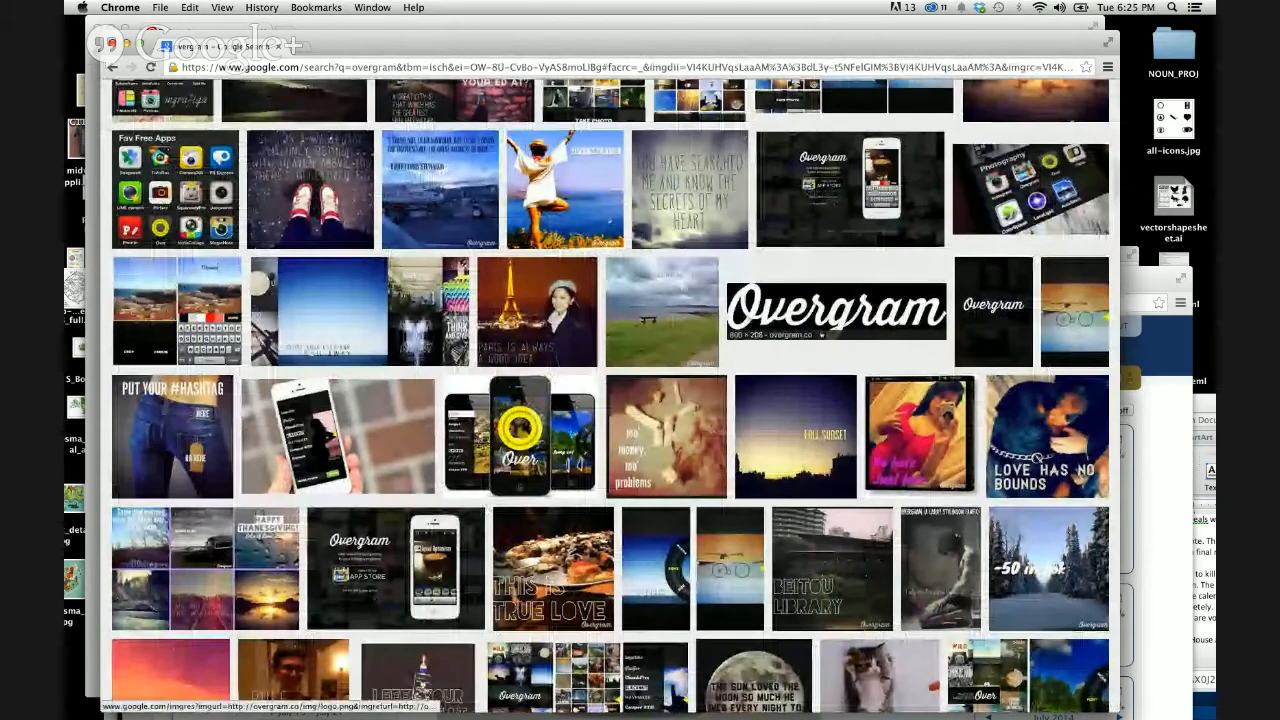
pyautogui.scroll(-5, 690, 390)
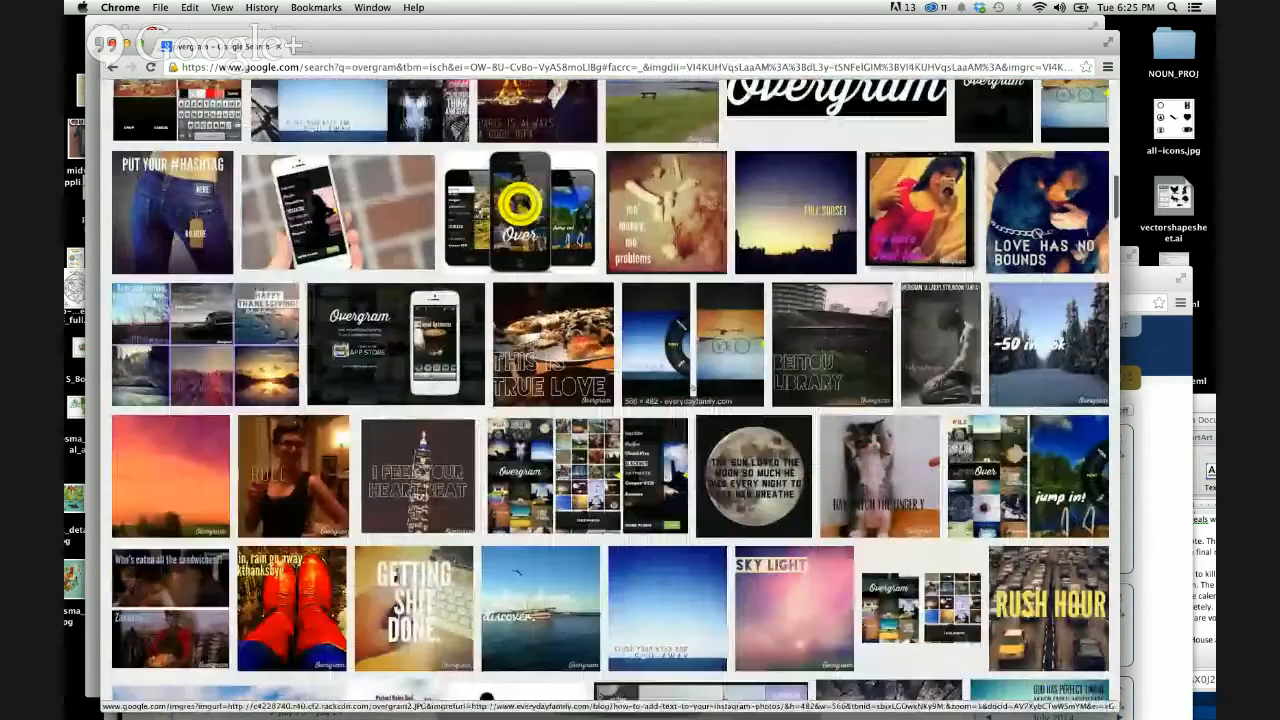
pyautogui.scroll(-4, 693, 387)
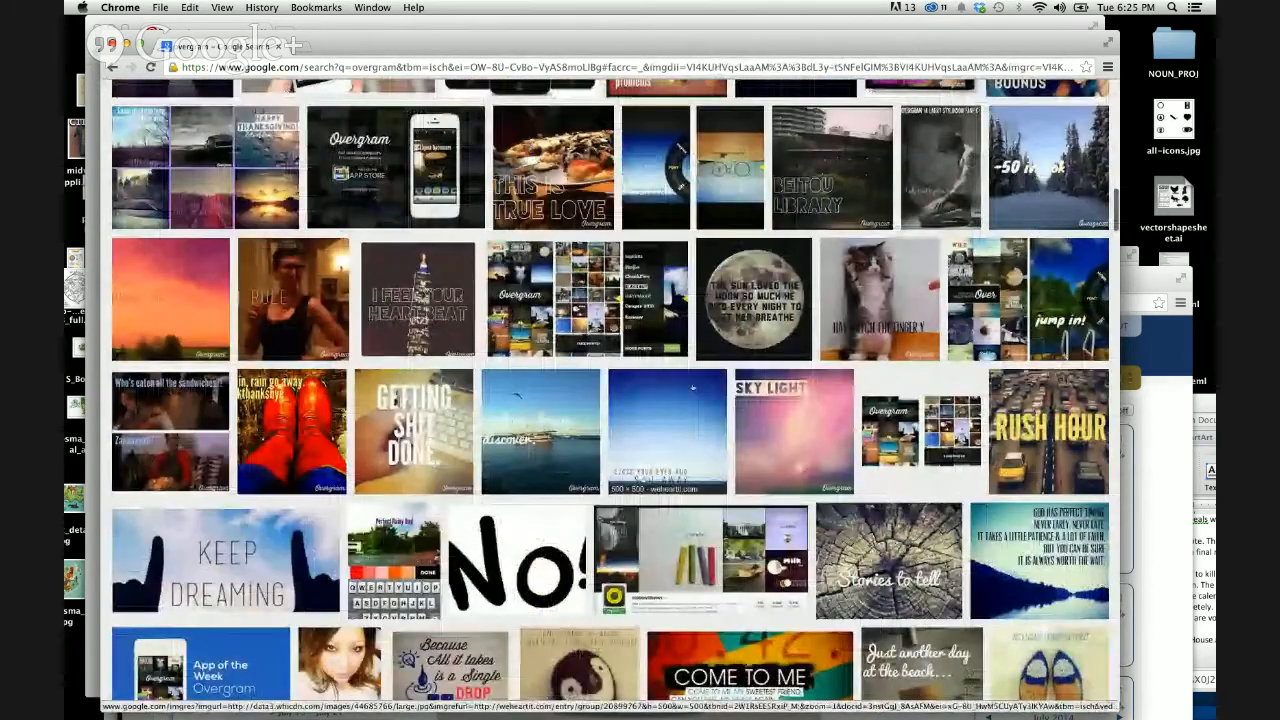
pyautogui.scroll(-2, 693, 387)
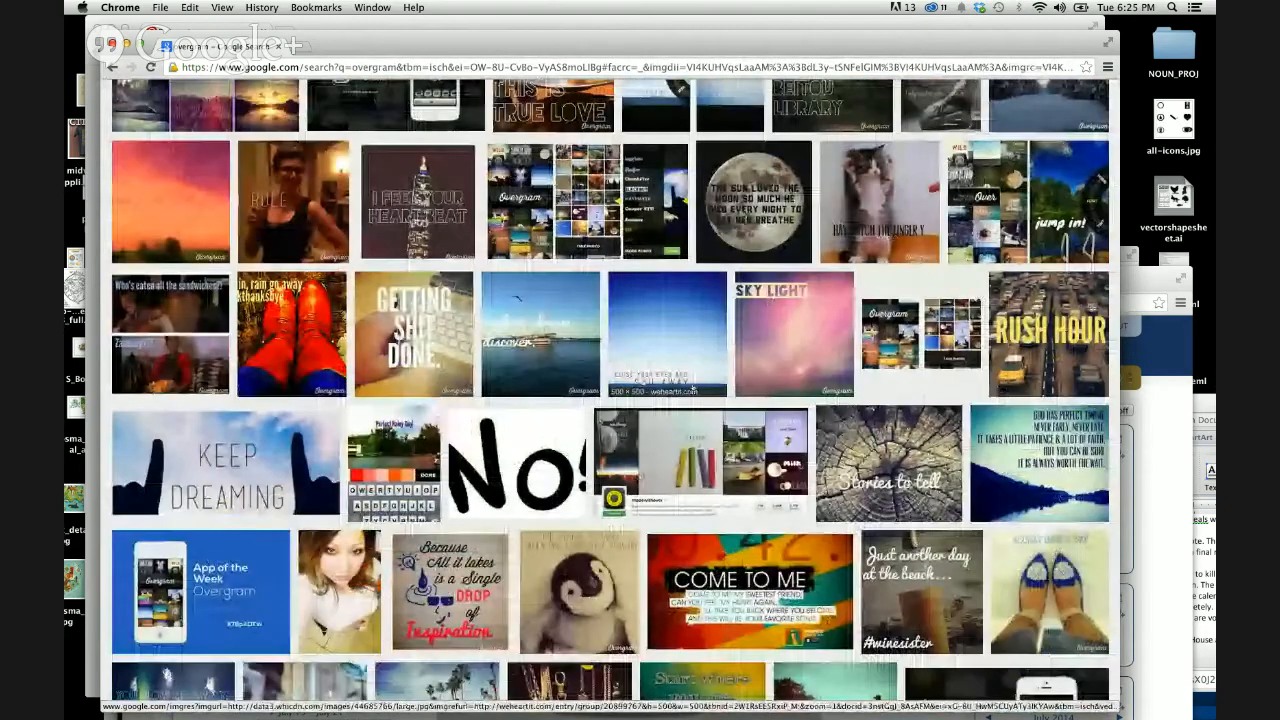
pyautogui.scroll(-7, 693, 387)
pyautogui.scroll(-4, 693, 387)
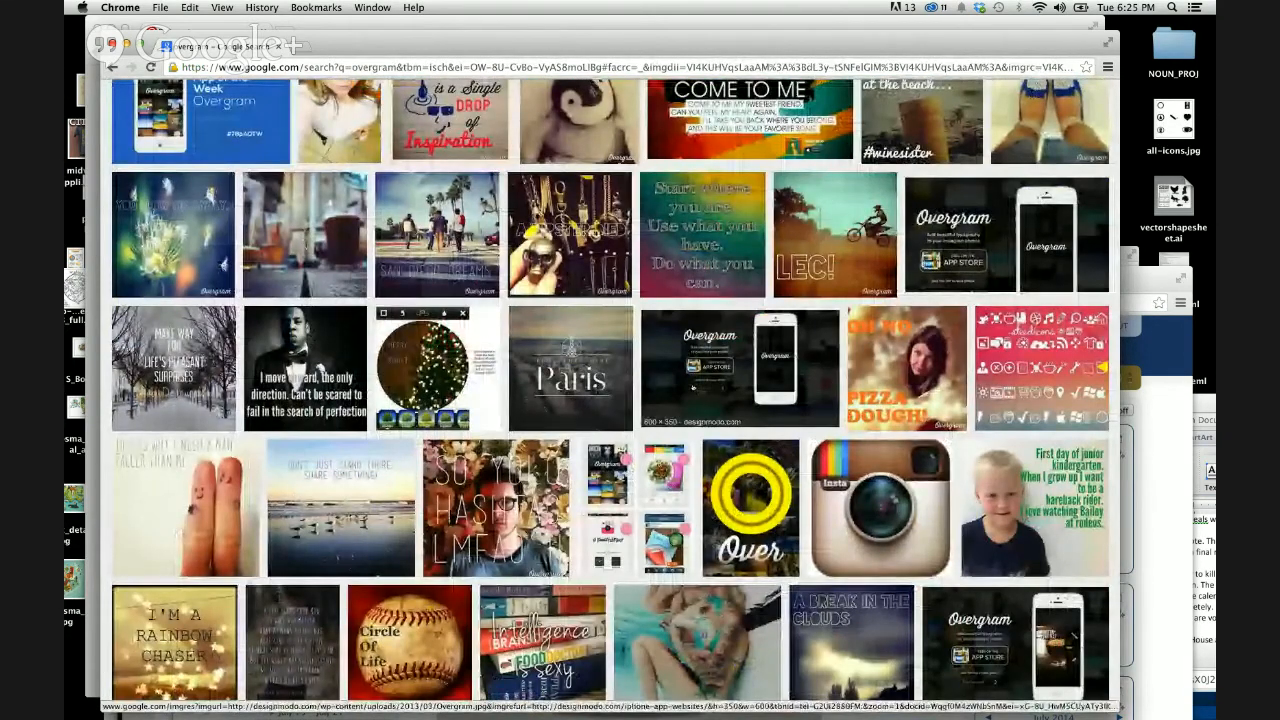
pyautogui.scroll(-11, 693, 387)
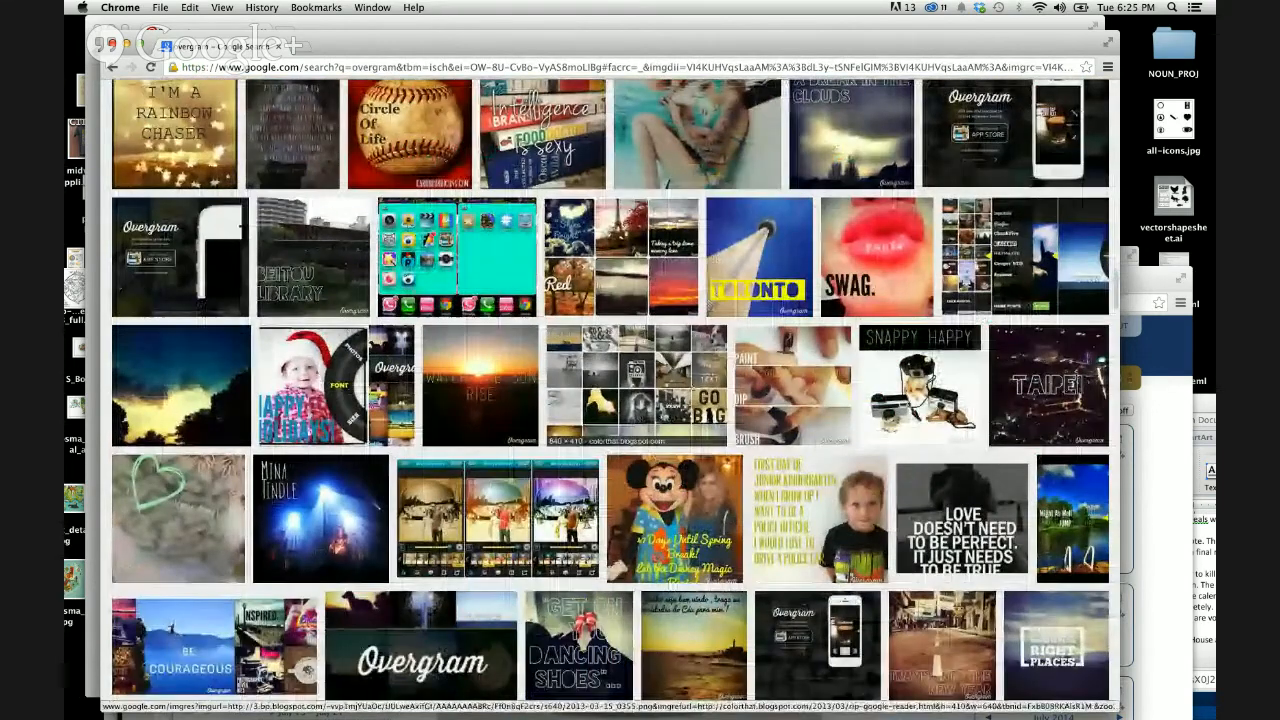
pyautogui.scroll(-4, 693, 387)
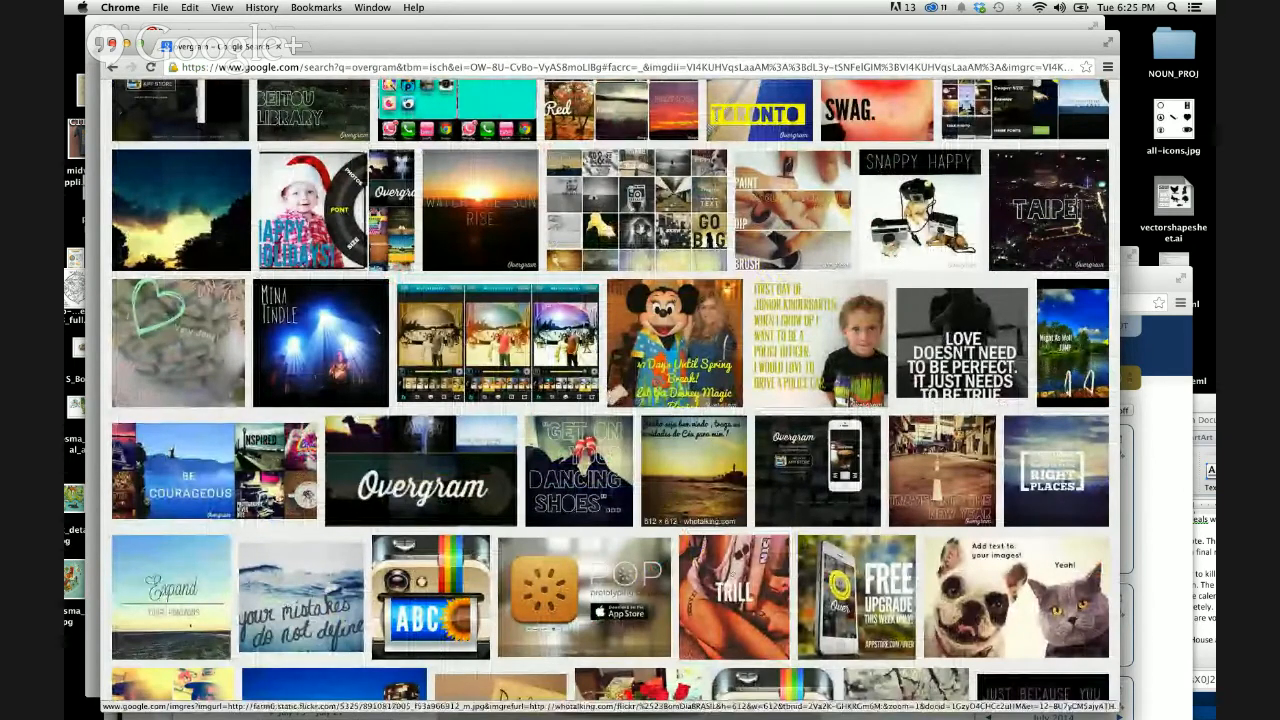
pyautogui.scroll(-3, 693, 387)
pyautogui.scroll(-8, 693, 387)
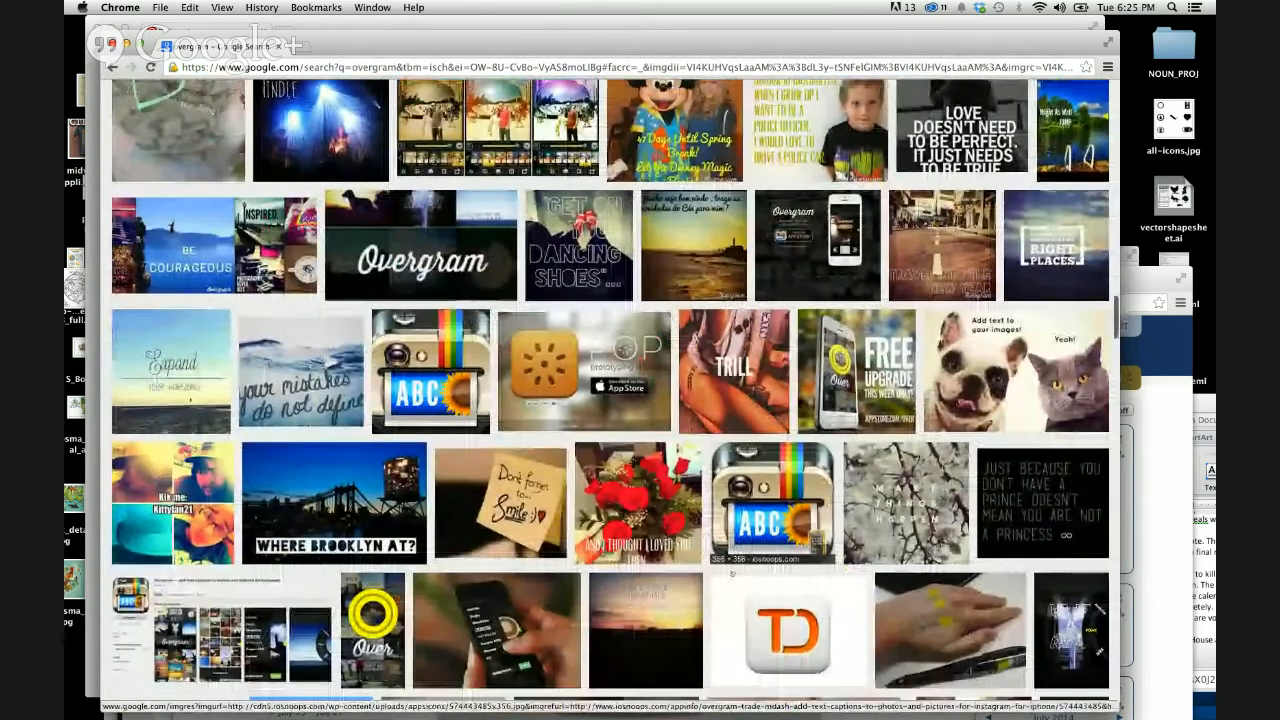
pyautogui.scroll(-5, 731, 573)
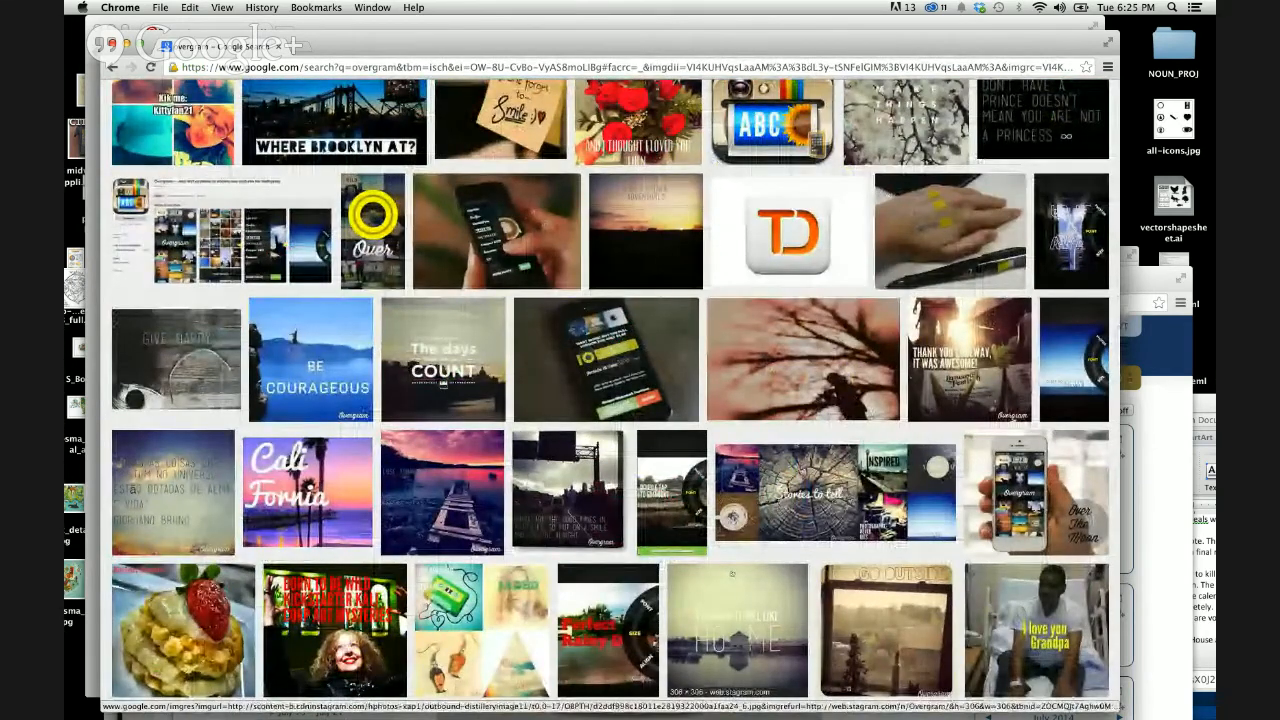
pyautogui.scroll(-10, 731, 573)
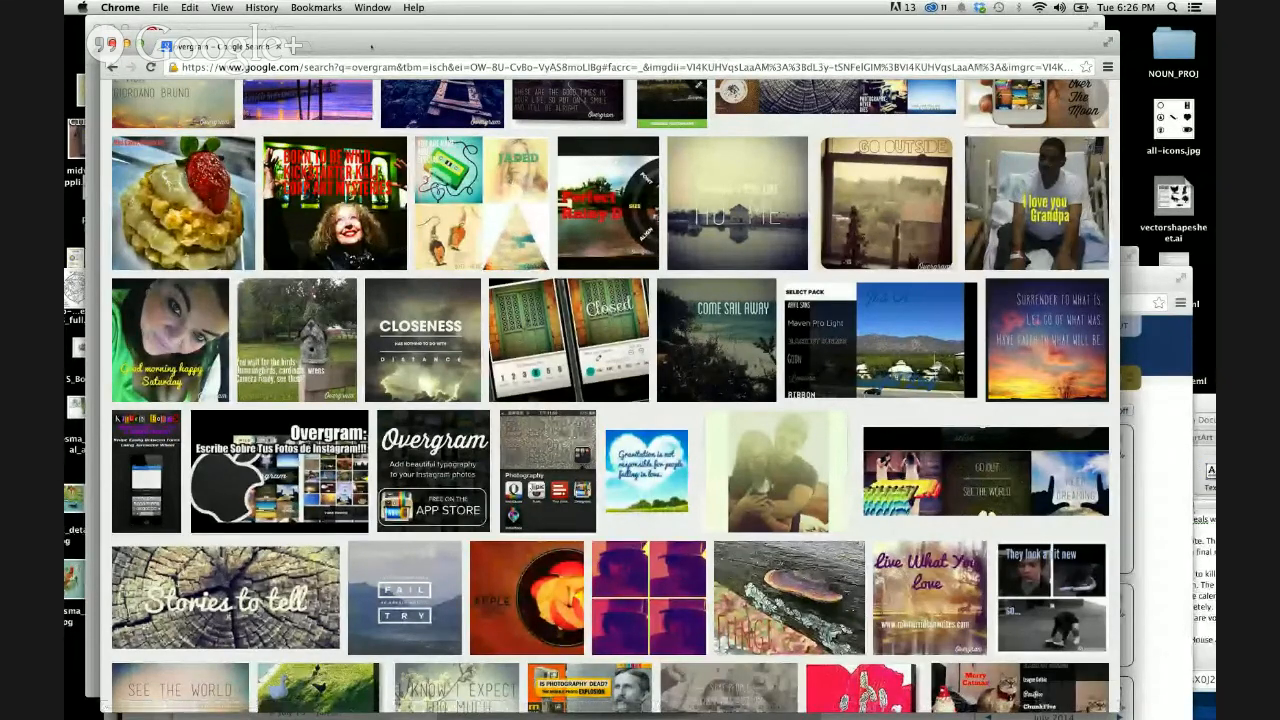
# Step: Switch to the Pinterest window and go back from the "Think outside the box" pin to the type-on-photos board
pyautogui.moveTo(600, 42); pyautogui.dragTo(634, 106)
pyautogui.click(149, 105)
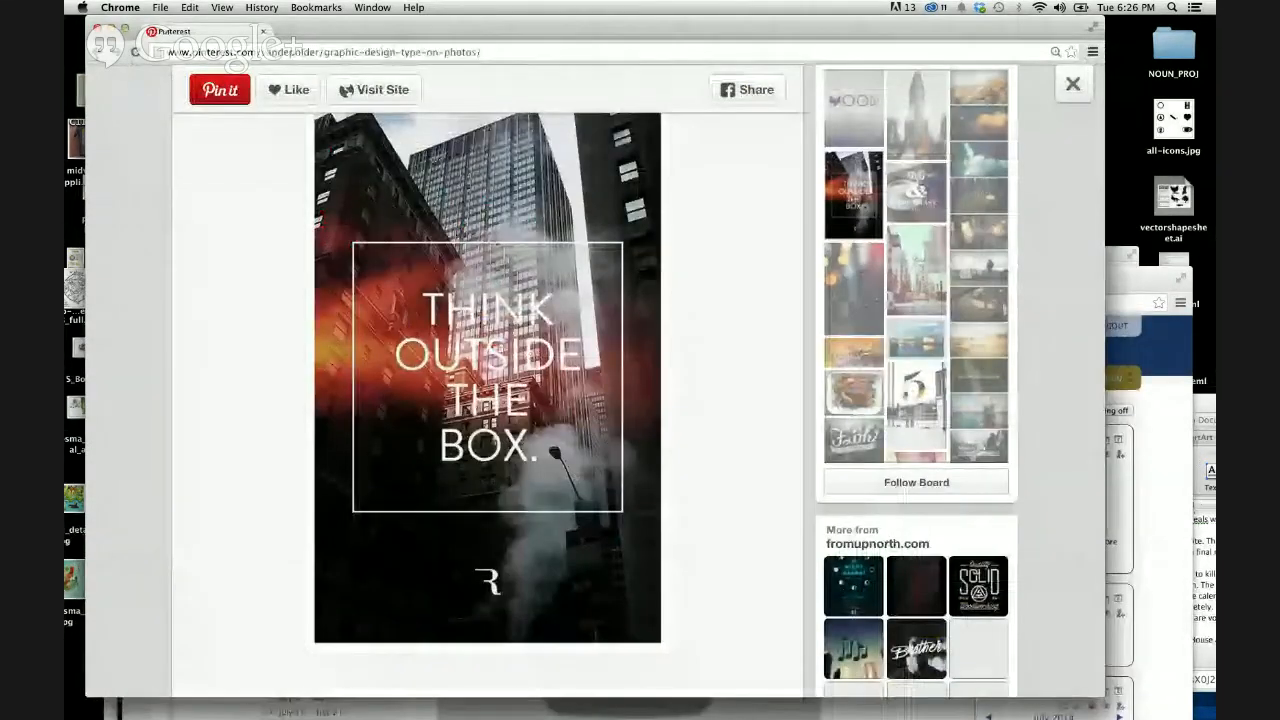
pyautogui.scroll(-2, 641, 483)
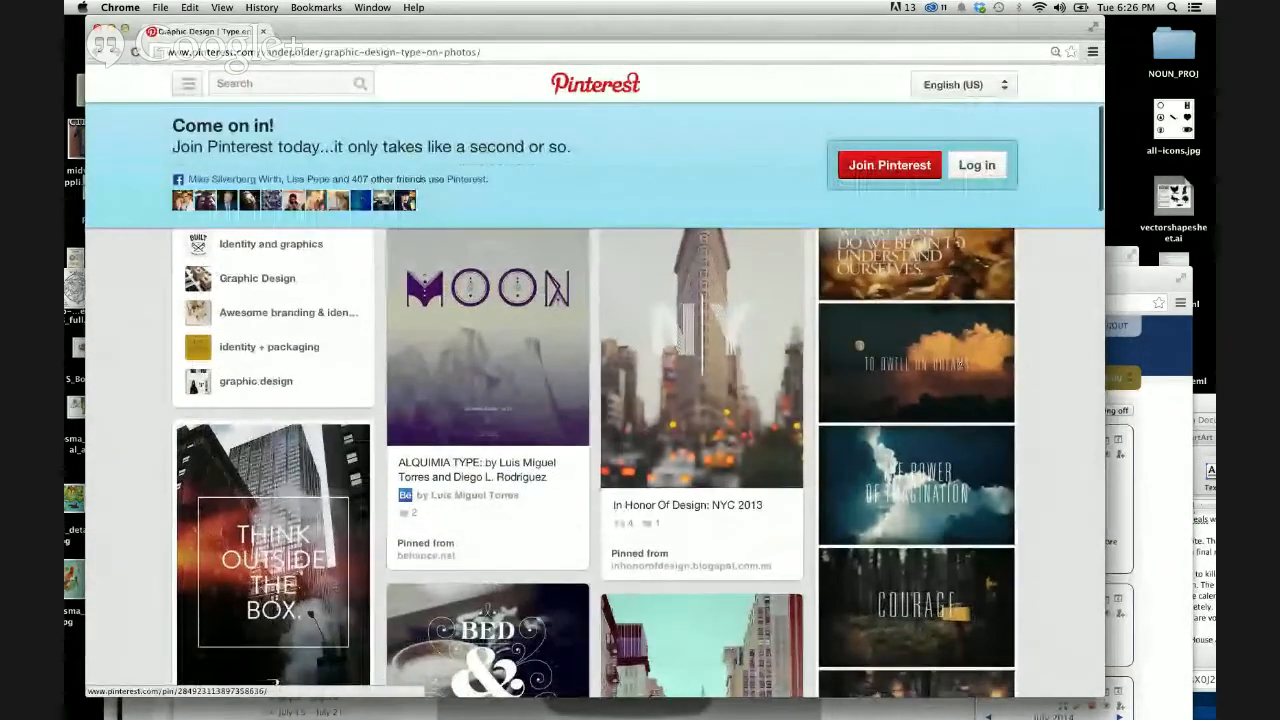
# Step: Open the long pin with "To Dwell on Dreams" and "Courage" and examine its series of type-over-photo designs
pyautogui.click(916, 450)
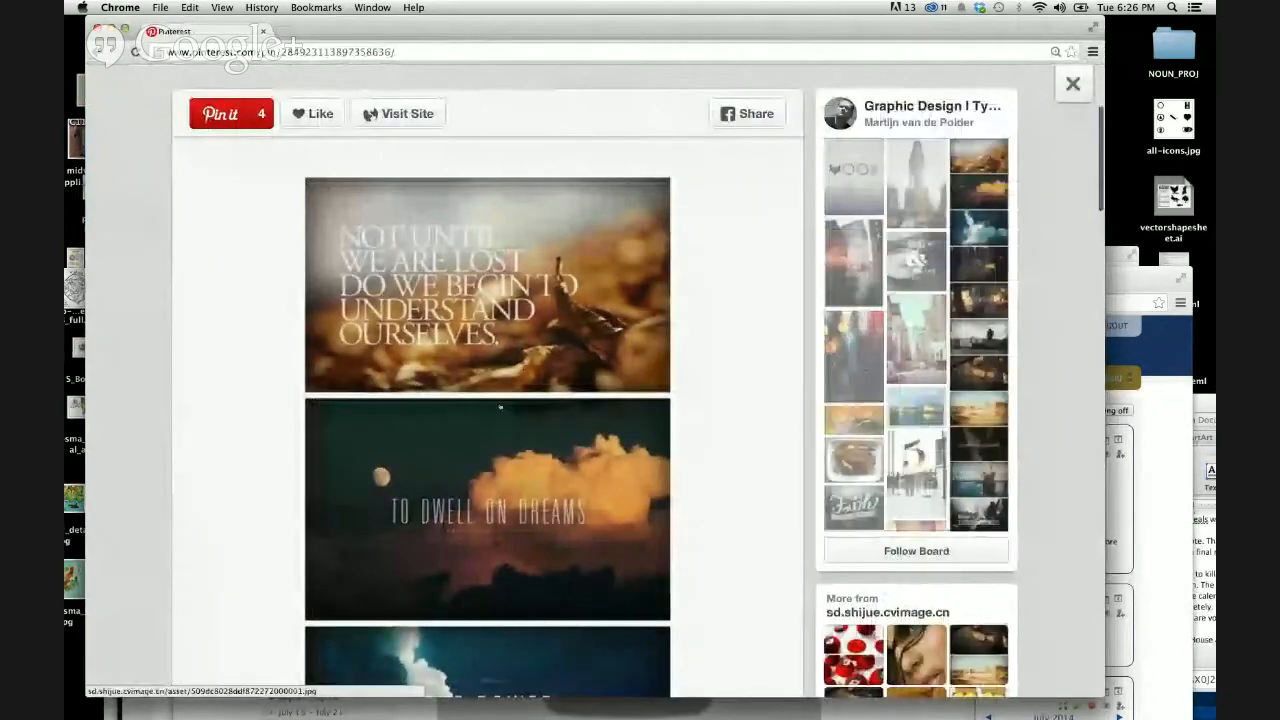
pyautogui.scroll(-10, 520, 486)
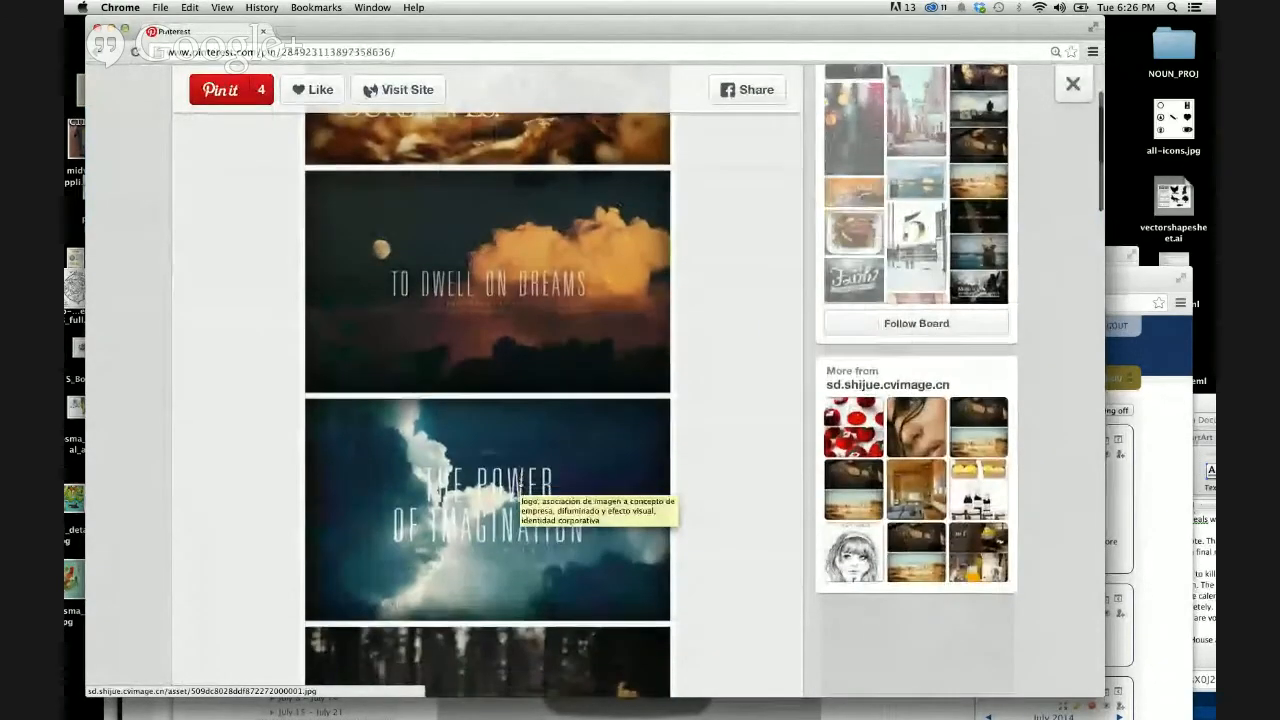
pyautogui.scroll(-4, 519, 487)
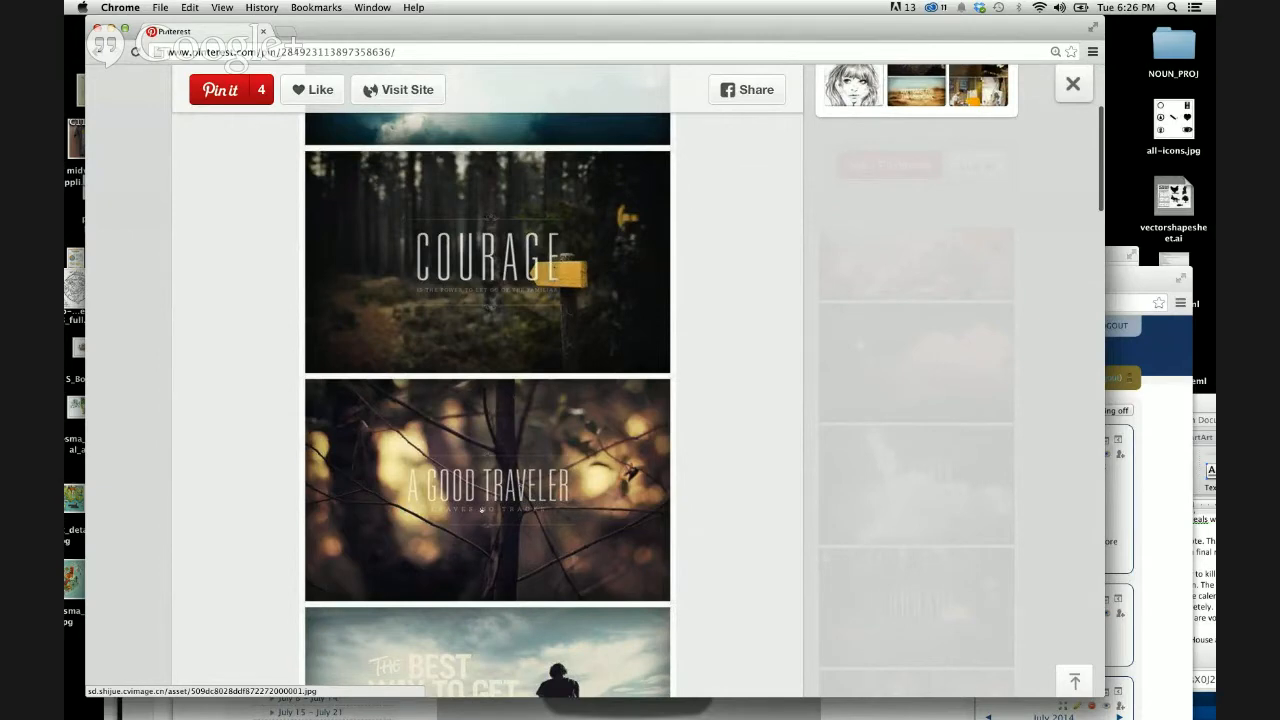
pyautogui.scroll(-10, 482, 510)
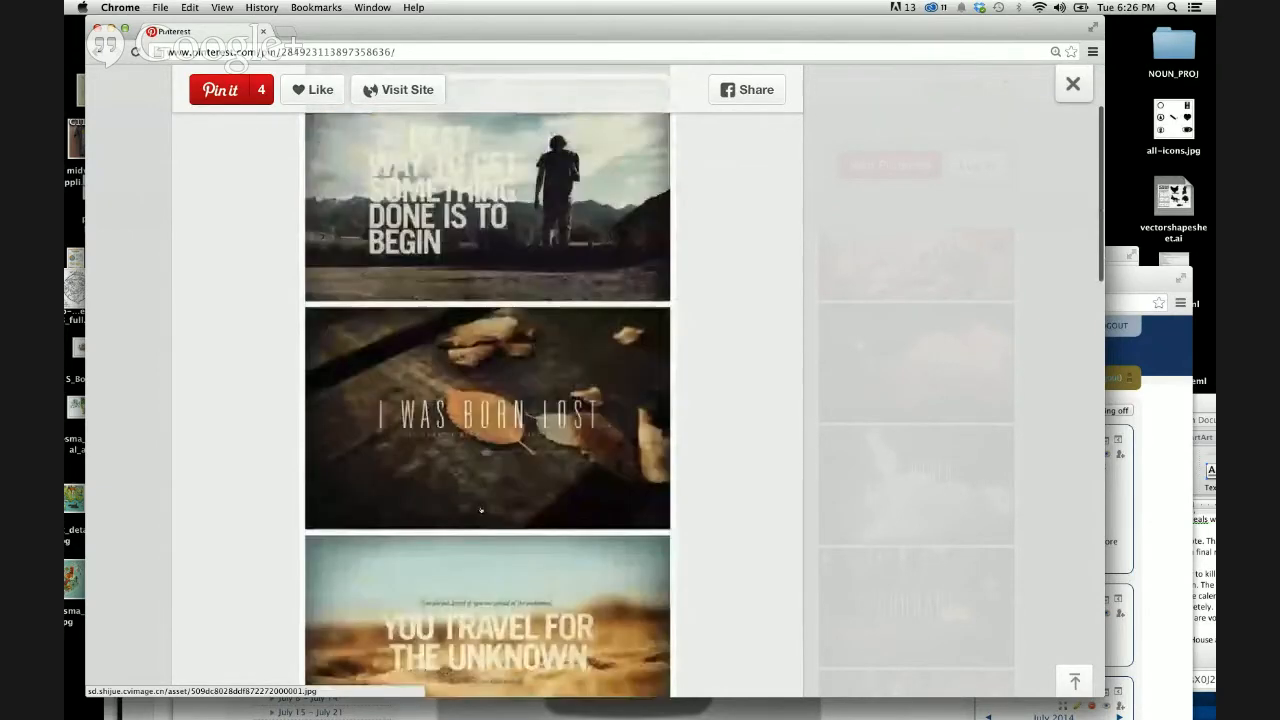
pyautogui.scroll(-6, 480, 510)
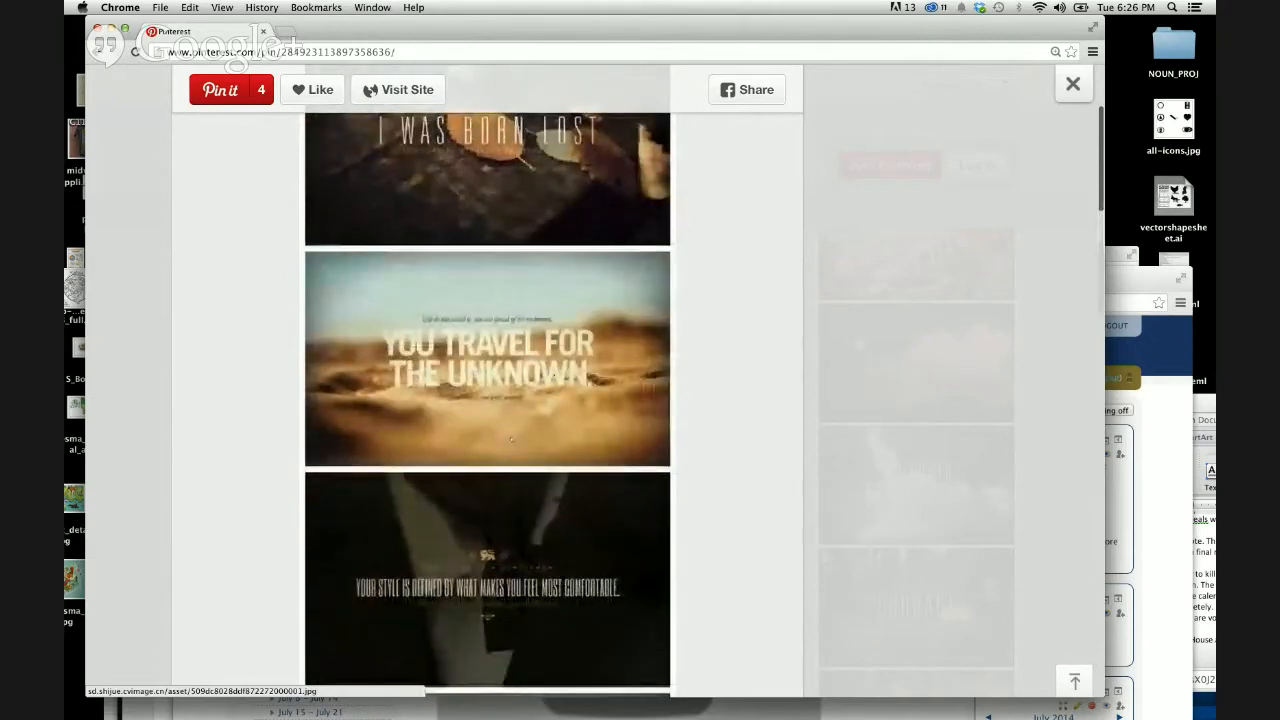
pyautogui.scroll(-12, 487, 400)
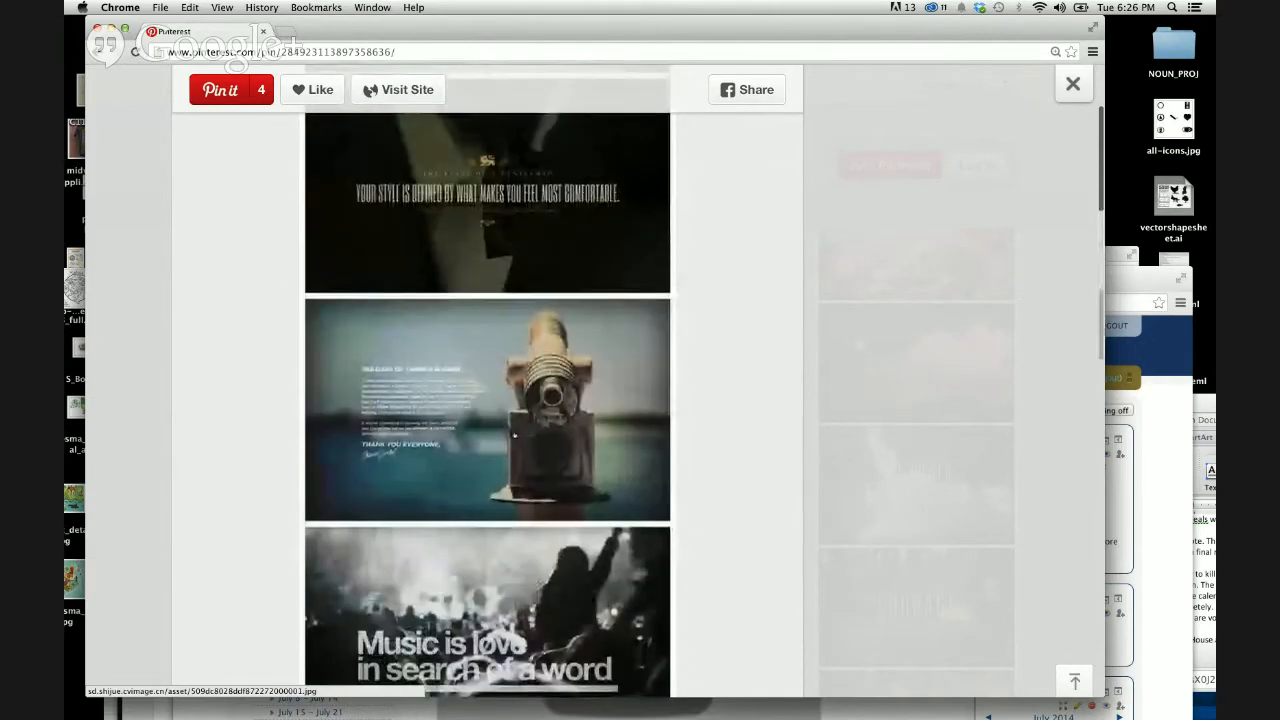
# Step: Finish viewing the long pin, return to the type-on-photos board and examine how its further pins combine lettering with photos
pyautogui.scroll(-13, 487, 400)
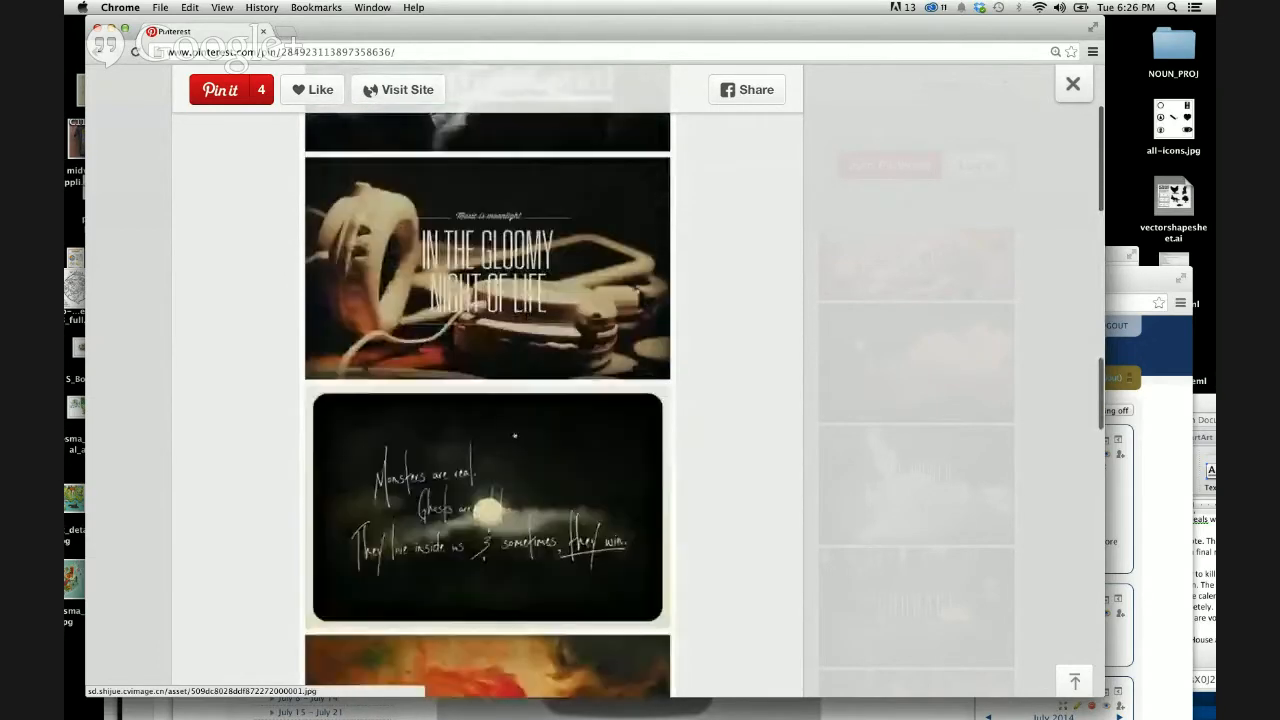
pyautogui.scroll(-11, 499, 254)
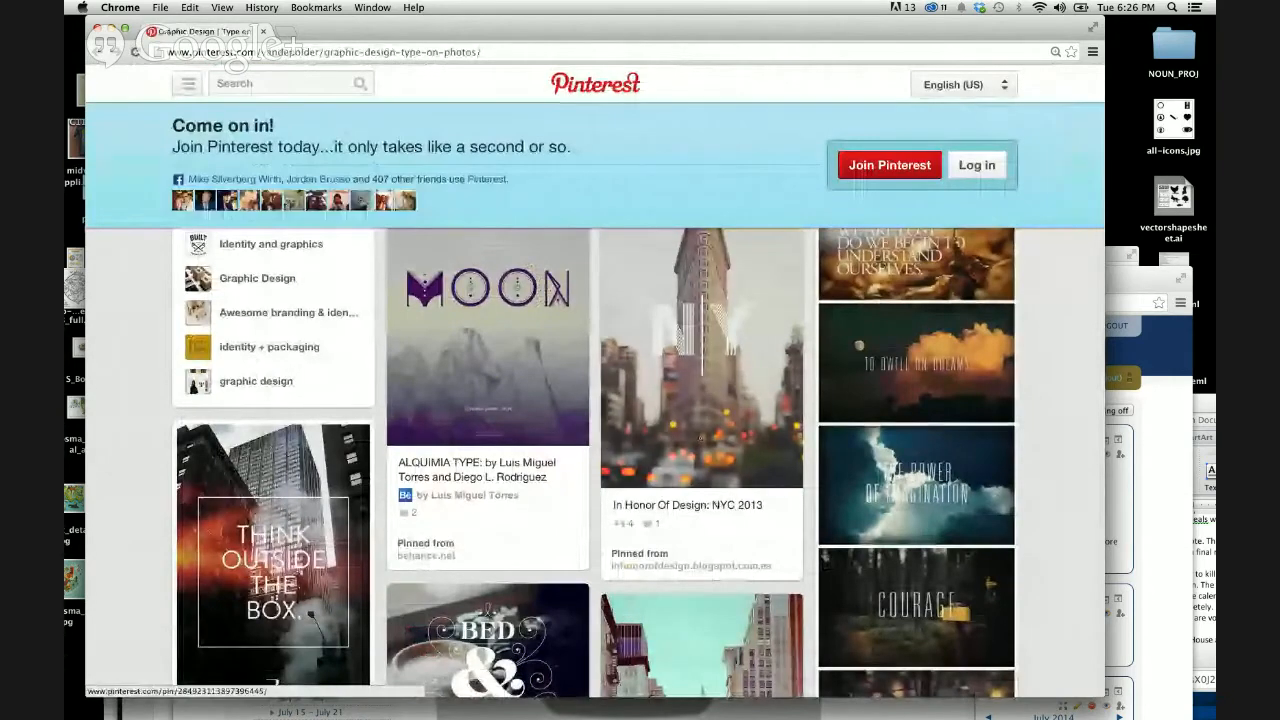
pyautogui.scroll(-5, 700, 460)
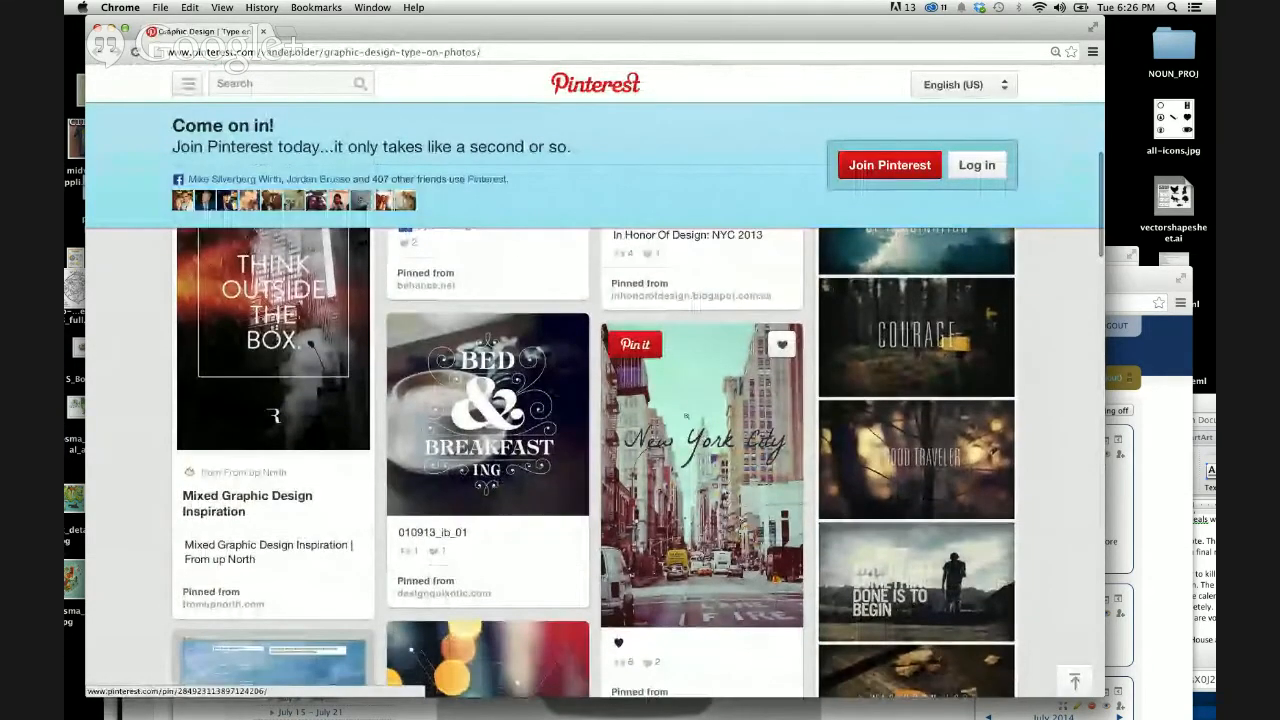
pyautogui.scroll(-5, 687, 418)
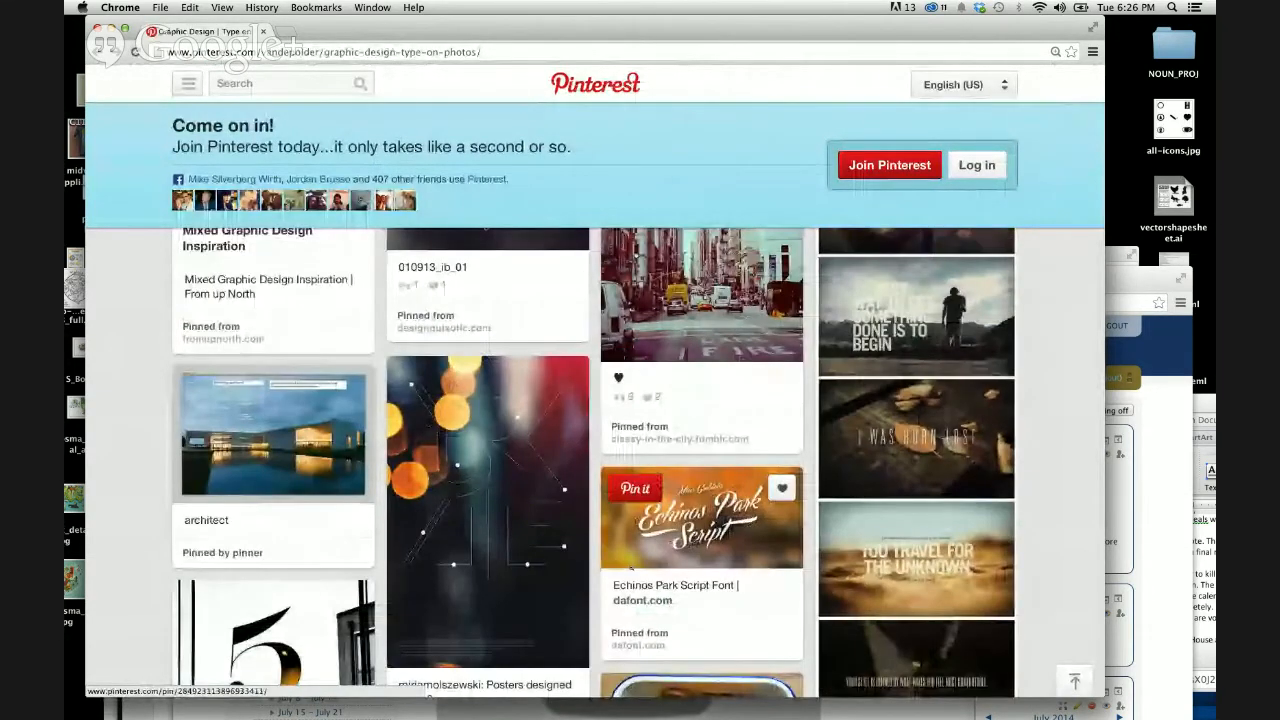
pyautogui.scroll(-9, 632, 566)
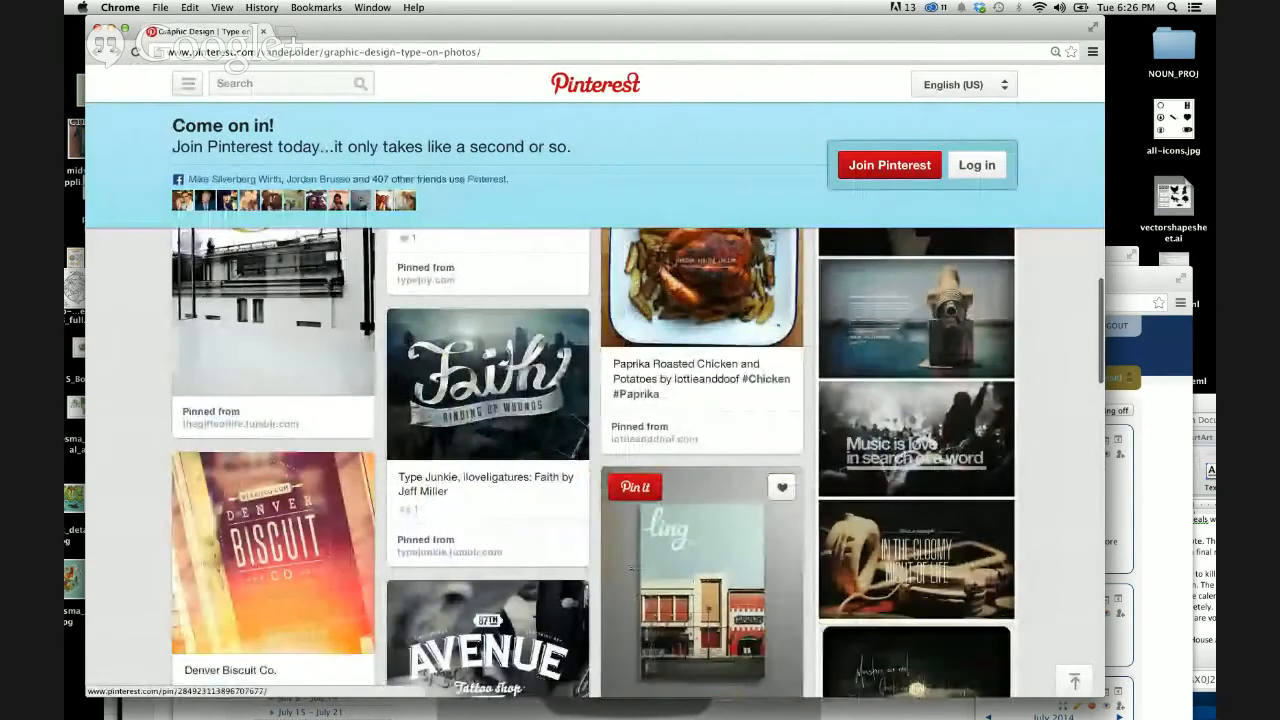
pyautogui.scroll(-3, 630, 567)
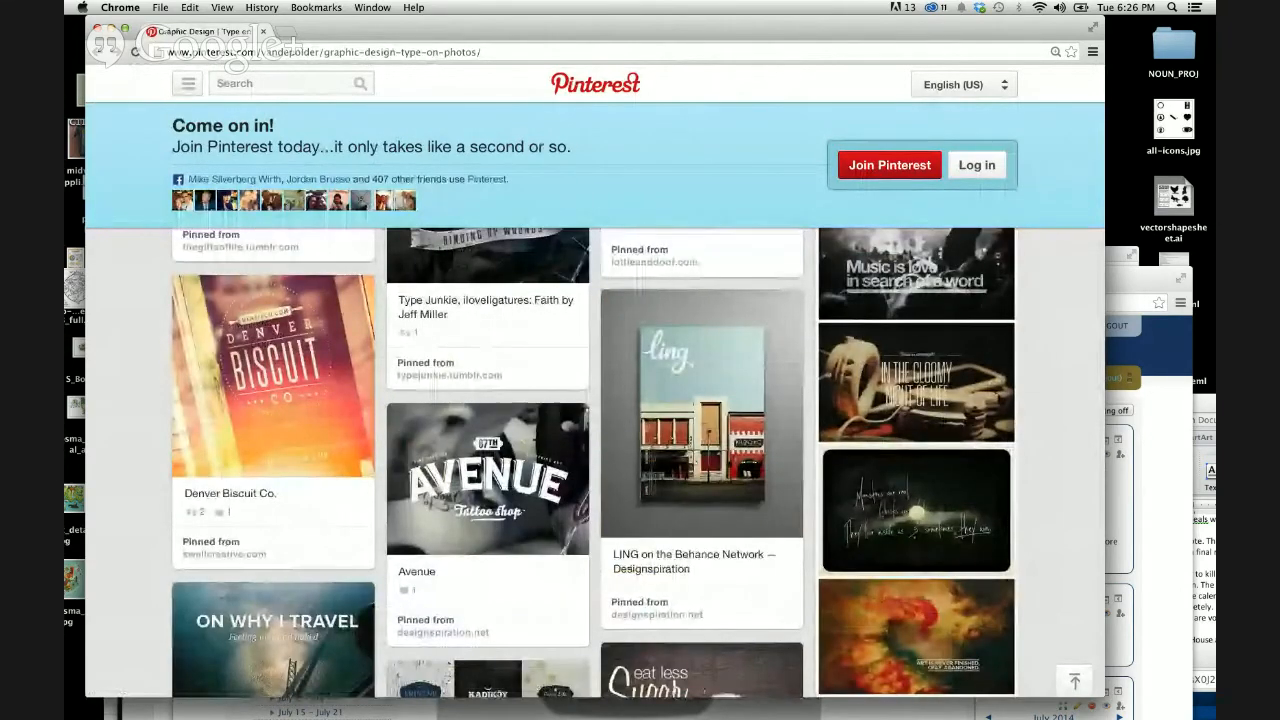
pyautogui.scroll(-4, 630, 567)
pyautogui.scroll(-4, 631, 567)
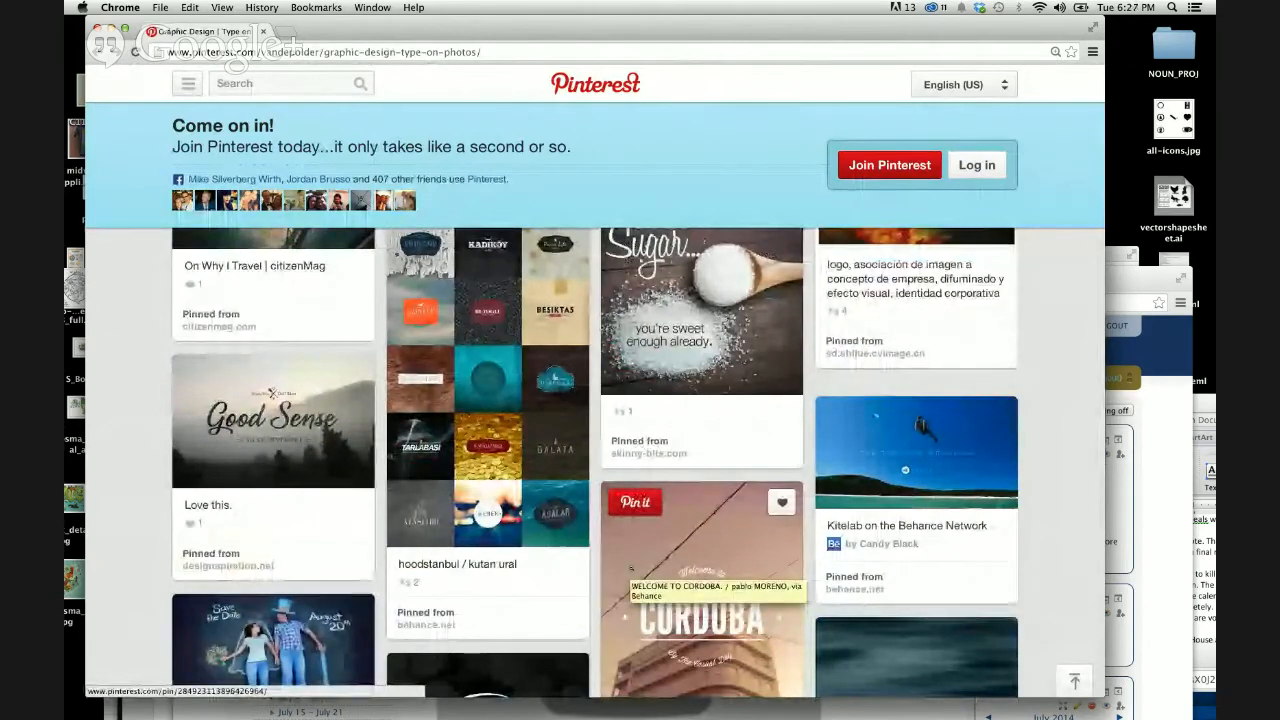
pyautogui.scroll(-3, 631, 567)
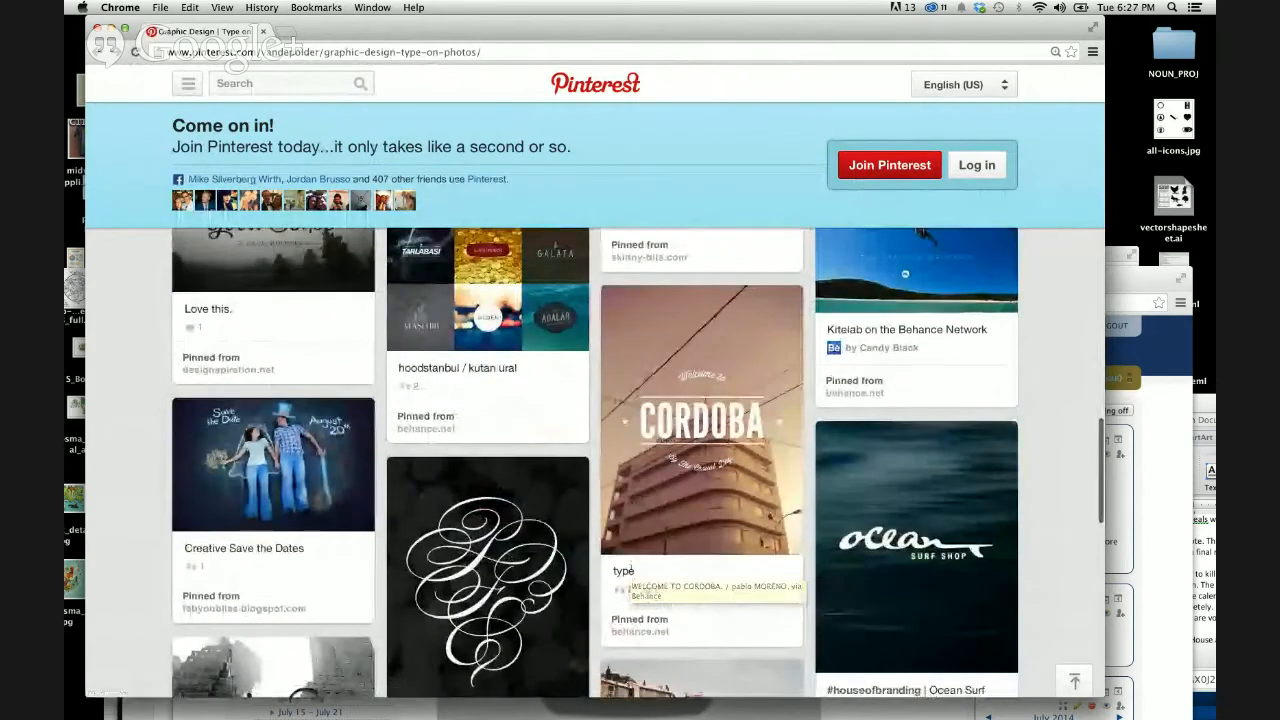
pyautogui.scroll(-3, 613, 612)
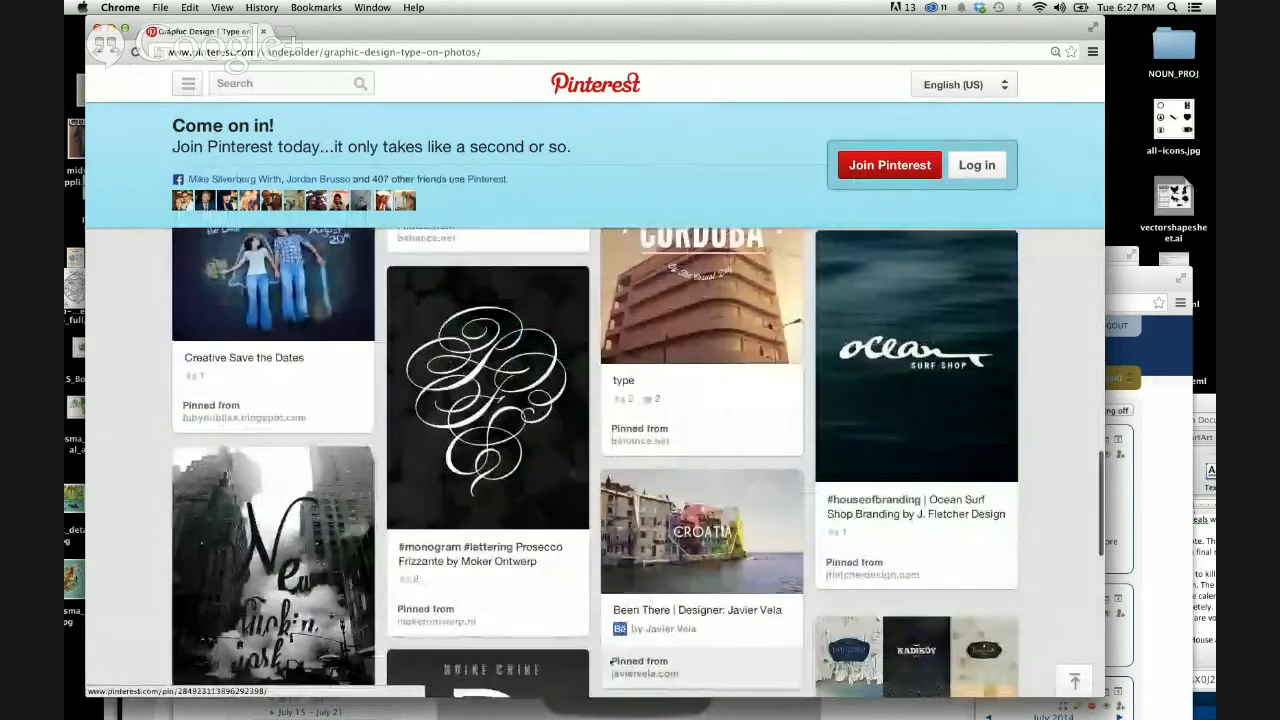
pyautogui.scroll(-4, 610, 660)
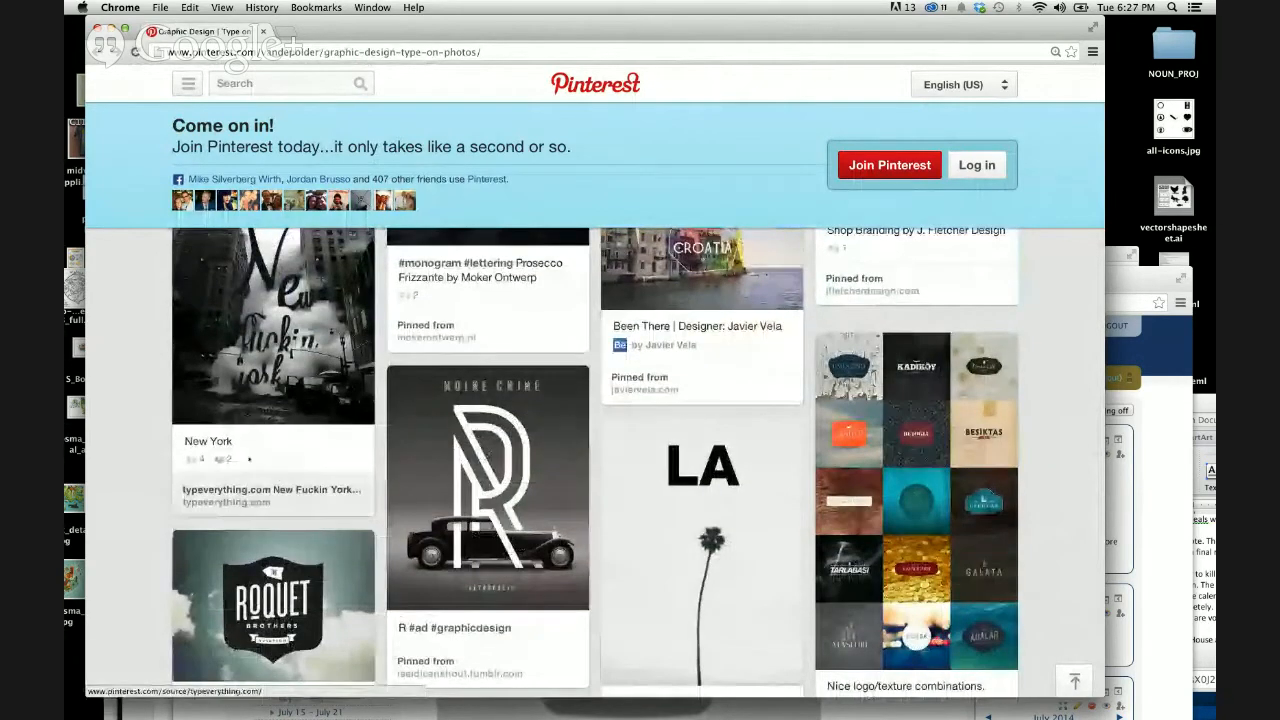
# Step: Open the black-and-white "New York" pin, examine how its script lettering weaves into the steam and buildings, and close it
pyautogui.click(270, 372)
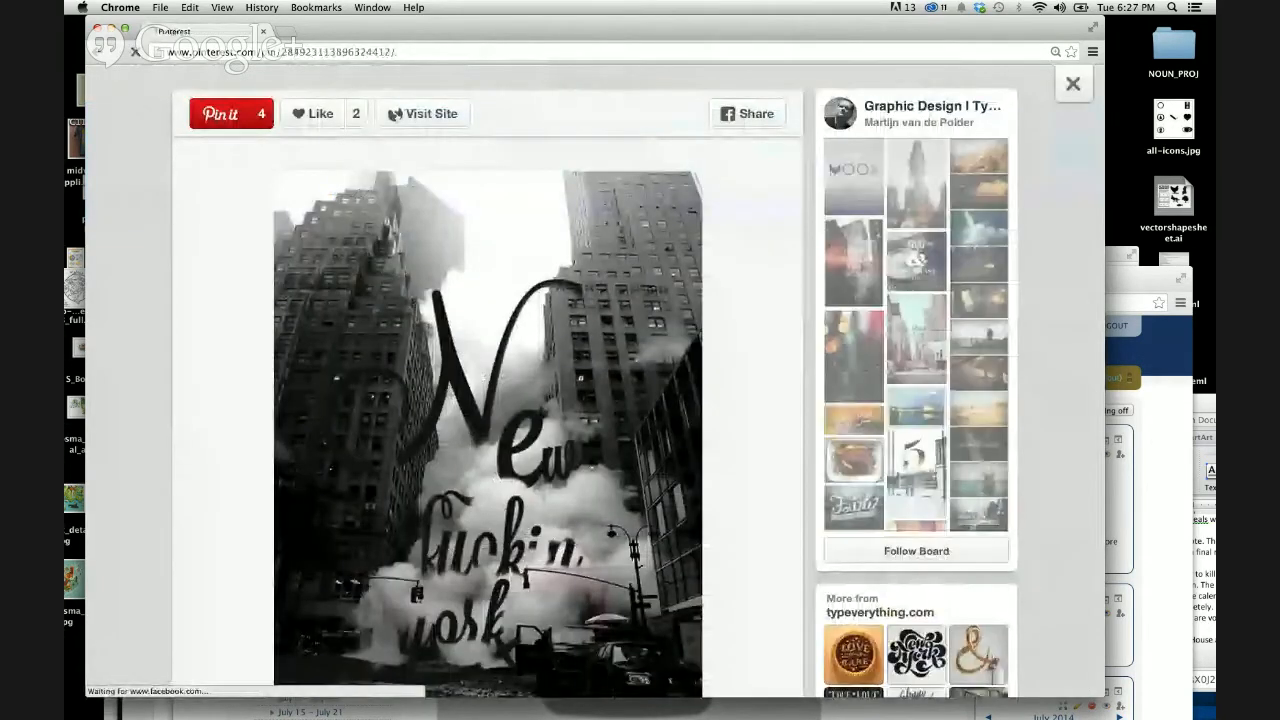
pyautogui.scroll(-2, 595, 380)
pyautogui.scroll(2, 488, 380)
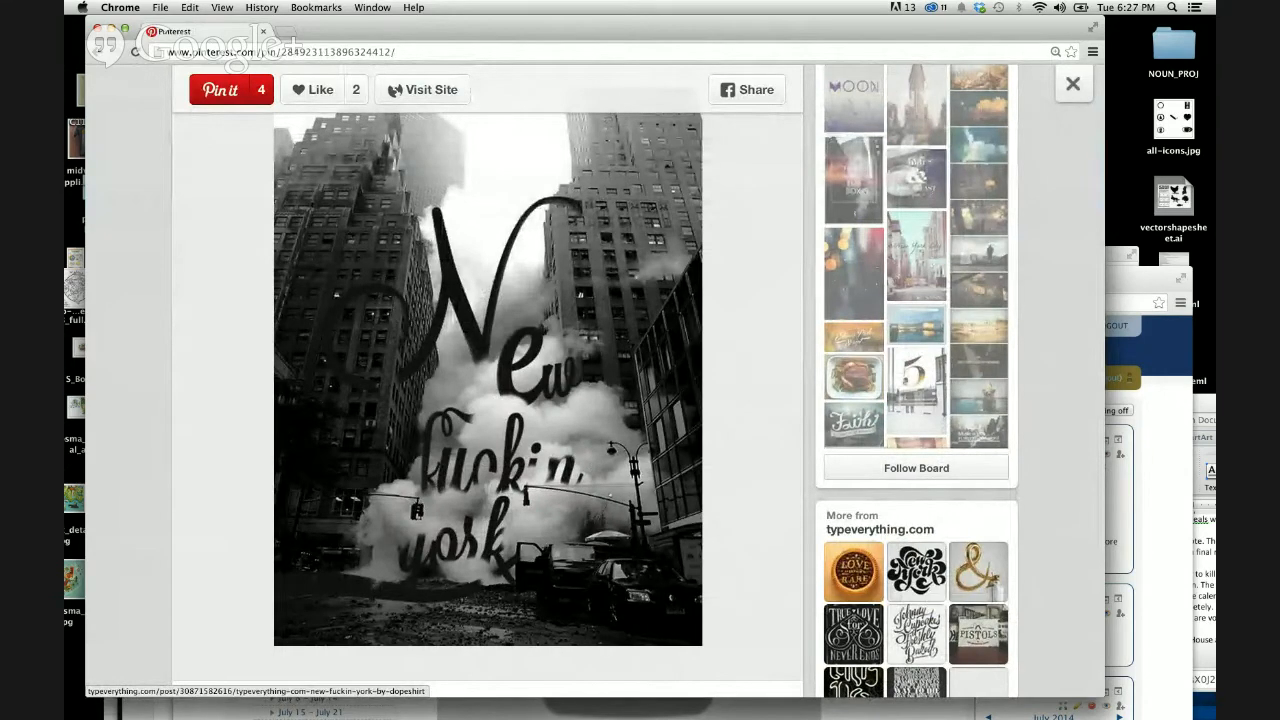
pyautogui.scroll(-5, 488, 380)
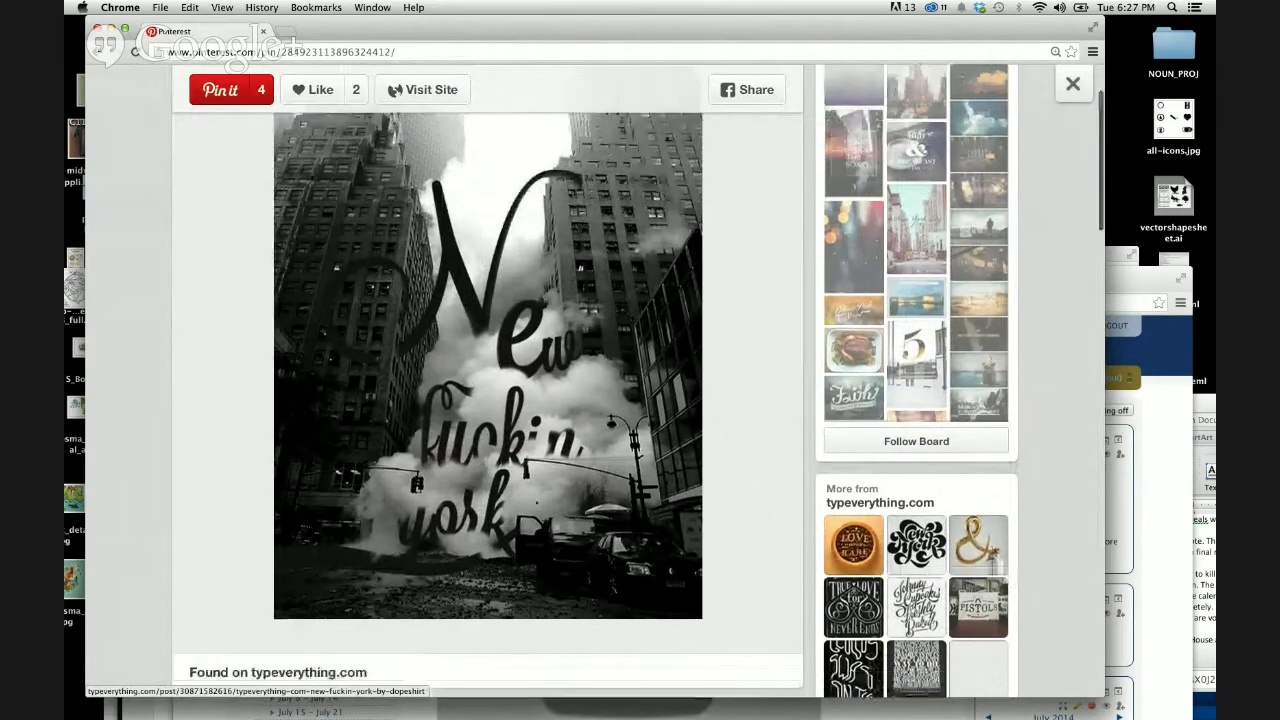
pyautogui.scroll(4, 514, 332)
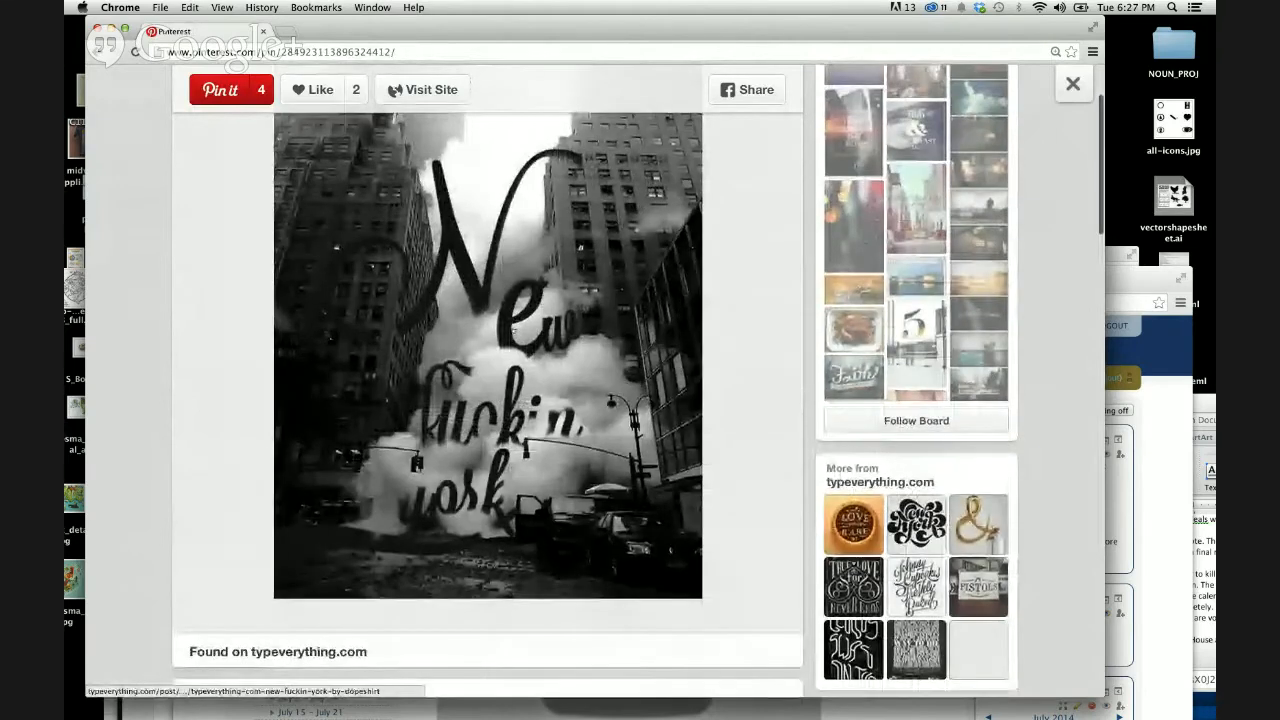
pyautogui.scroll(1, 514, 332)
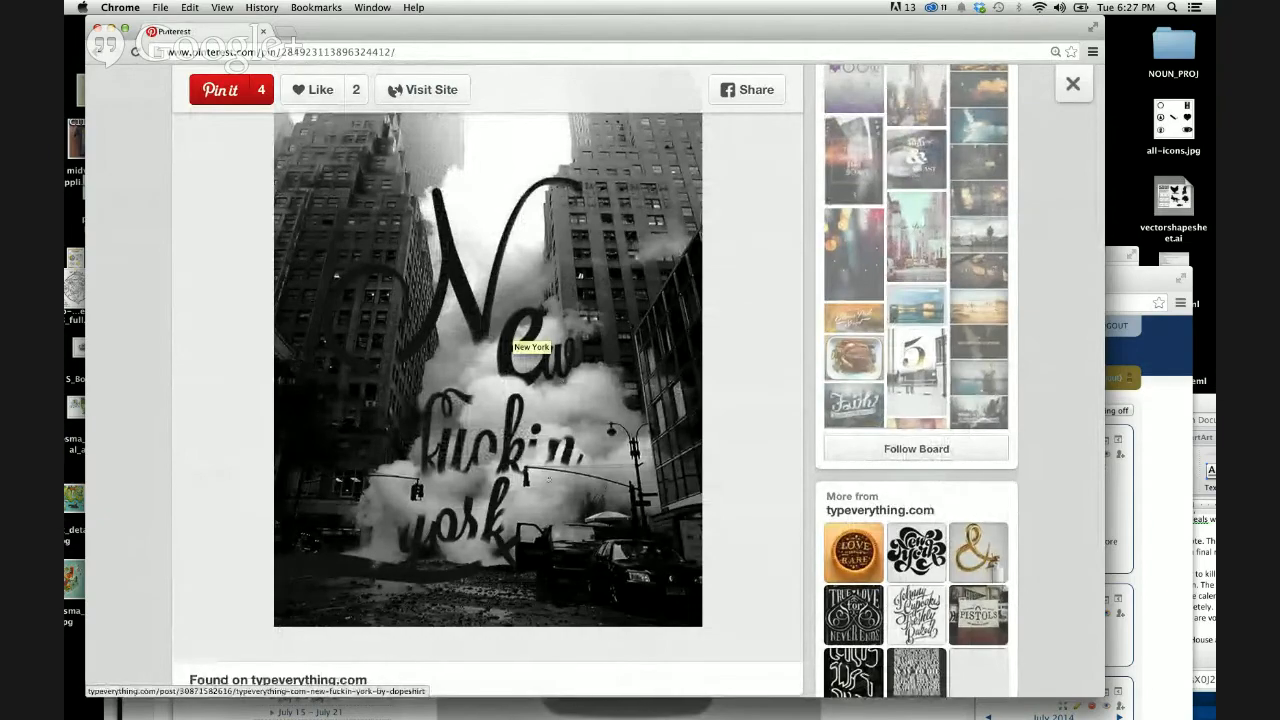
pyautogui.scroll(-8, 545, 511)
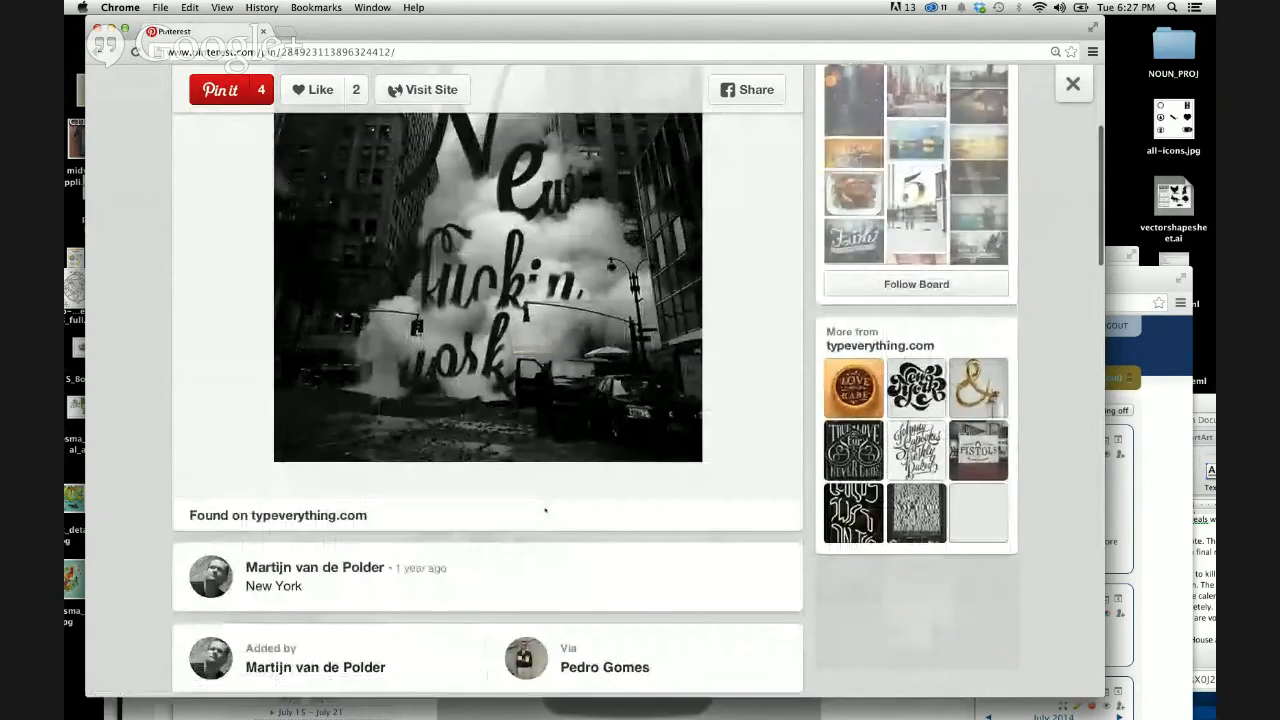
pyautogui.scroll(8, 545, 511)
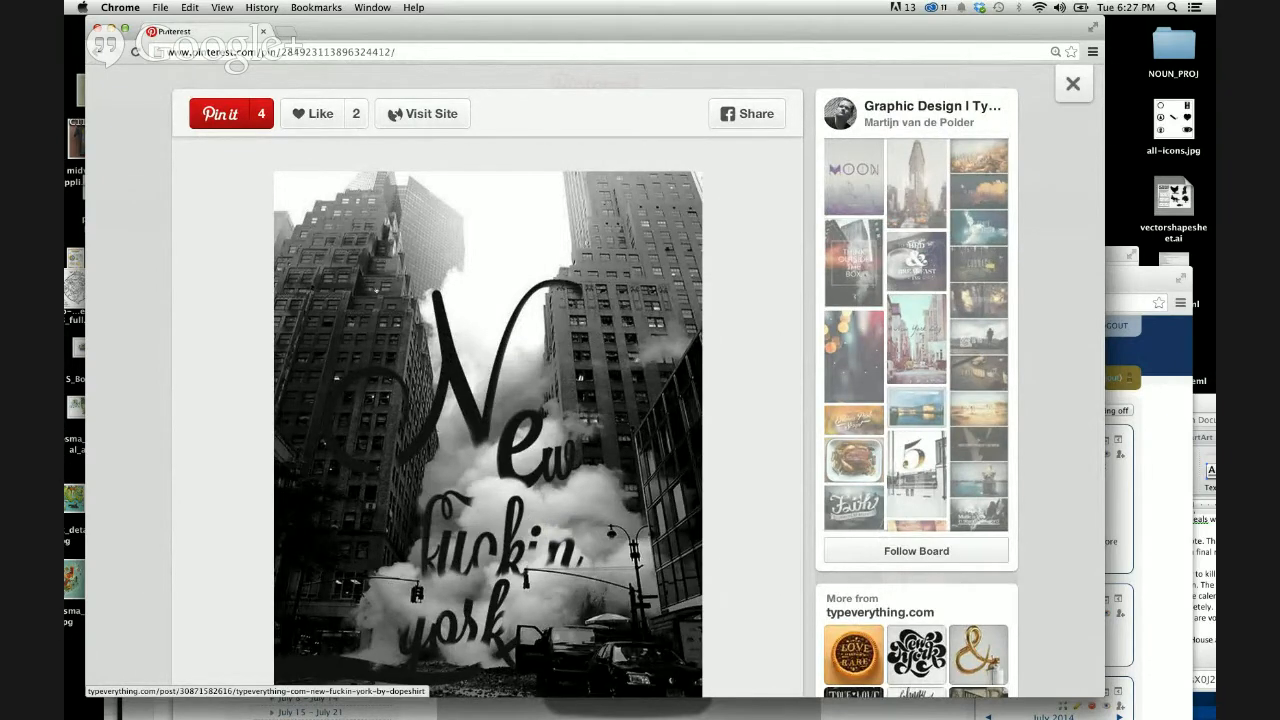
pyautogui.press('Escape')
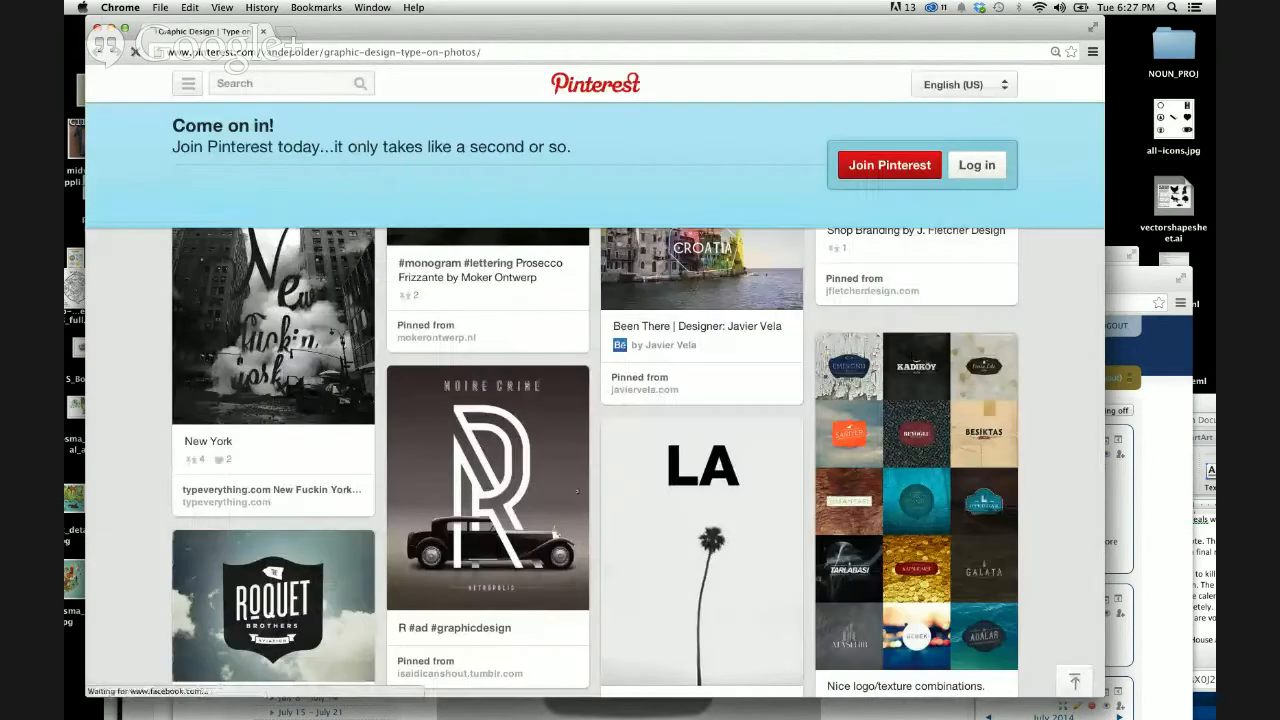
# Step: Check the end of the board, then open the "Nice logo/texture combinations." pin and examine its grid of logos over textures
pyautogui.scroll(-10, 585, 508)
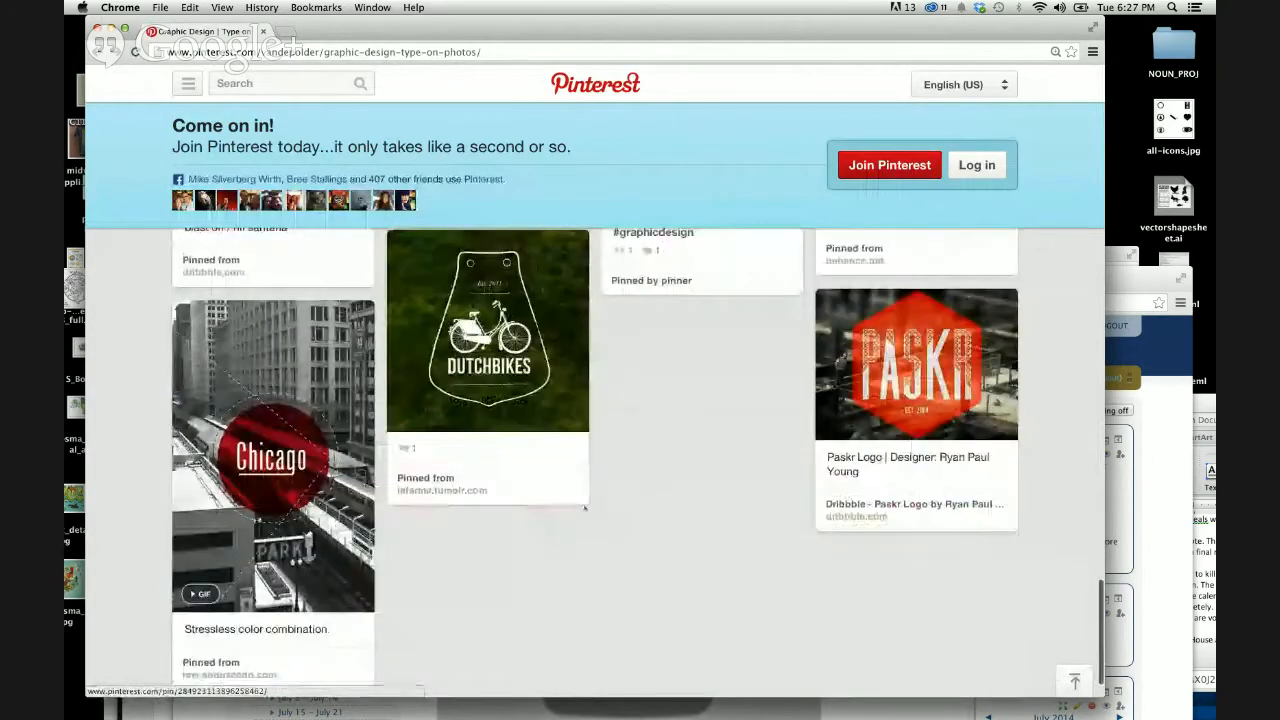
pyautogui.scroll(8, 585, 508)
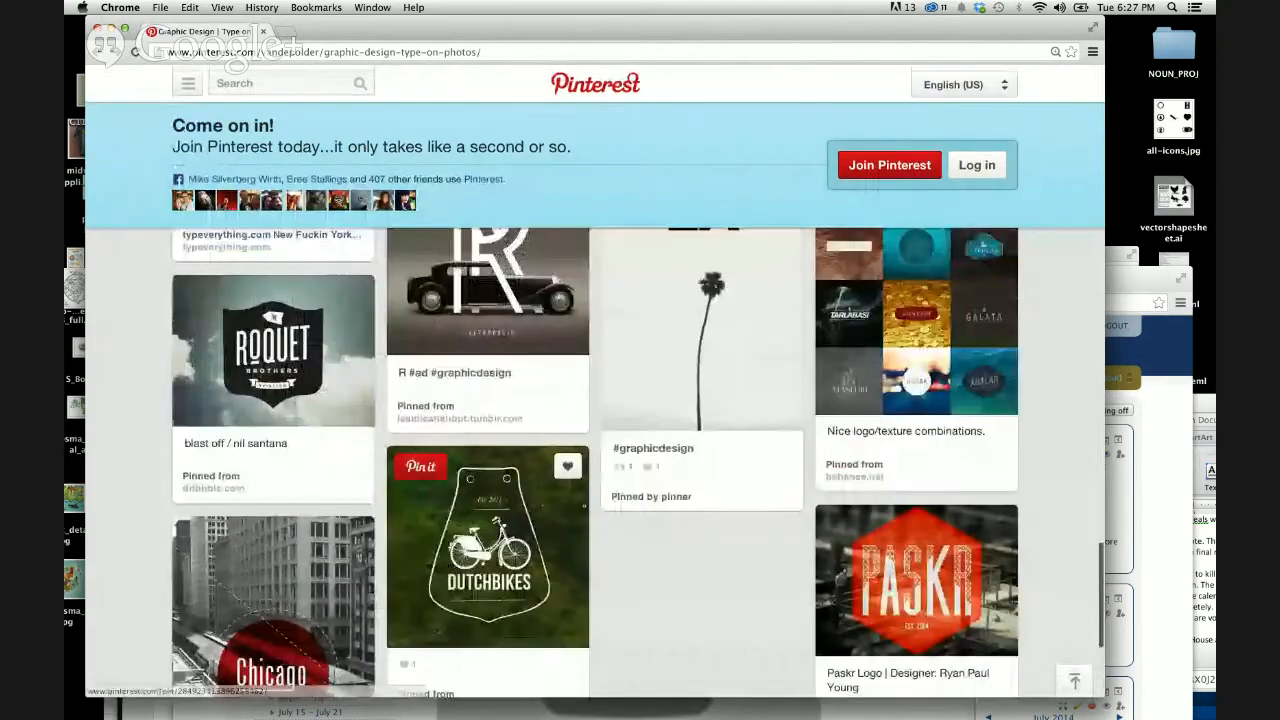
pyautogui.scroll(2, 585, 507)
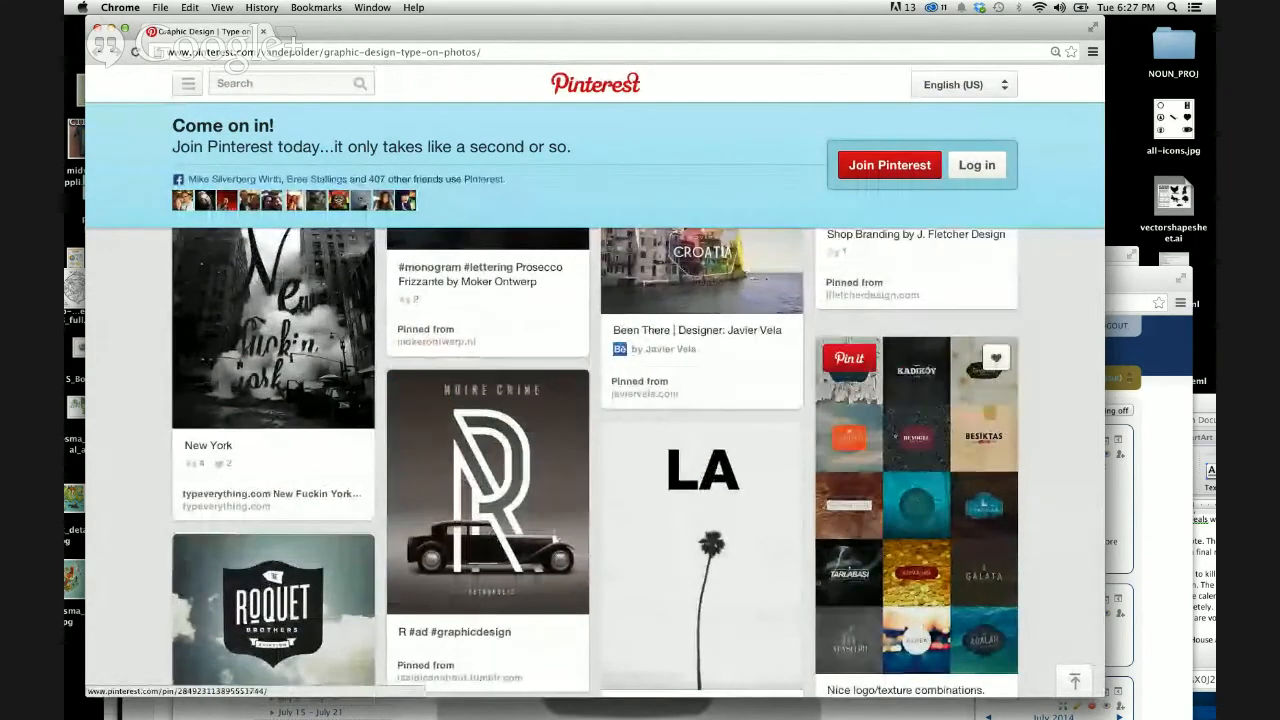
pyautogui.click(895, 437)
pyautogui.scroll(-3, 596, 407)
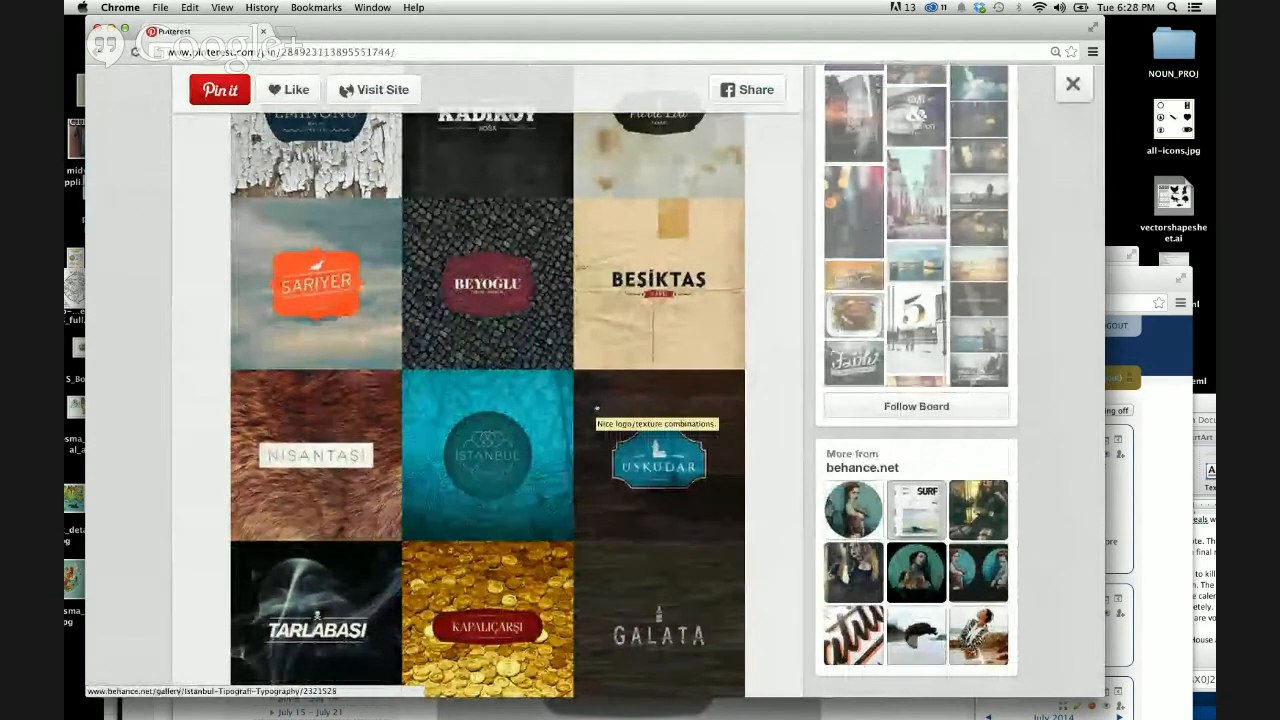
pyautogui.scroll(3, 597, 408)
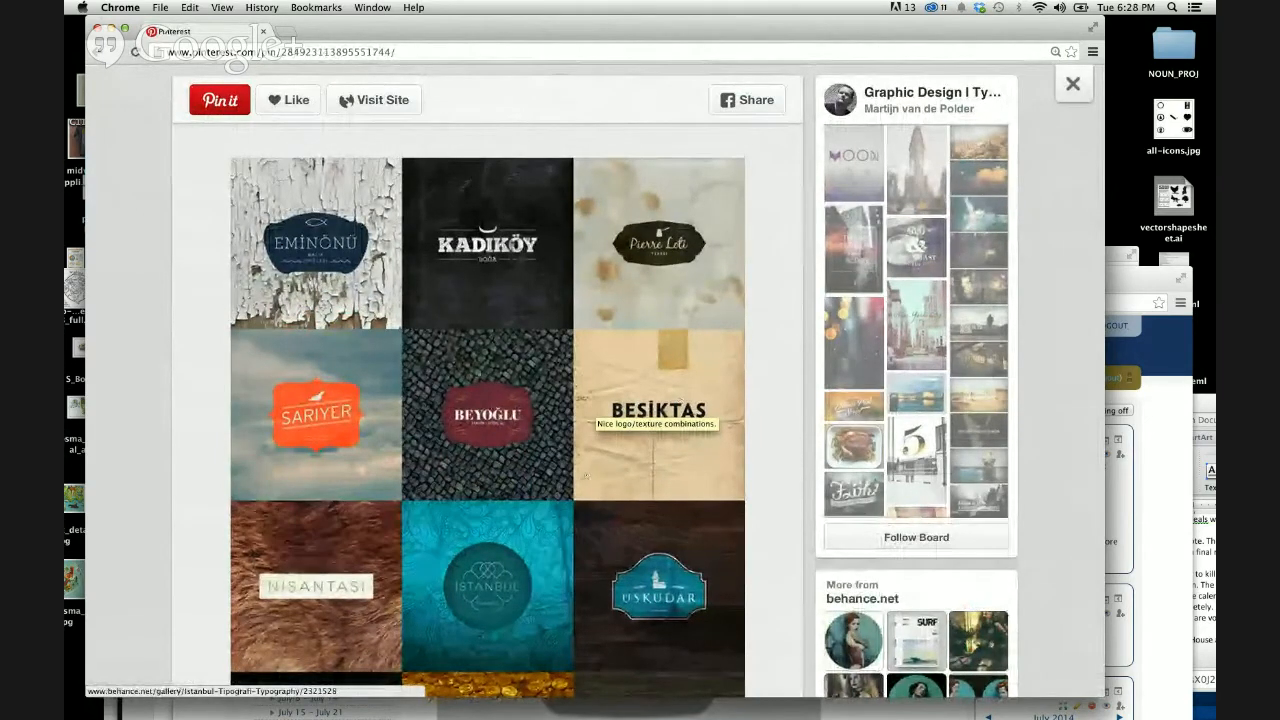
pyautogui.scroll(-5, 478, 455)
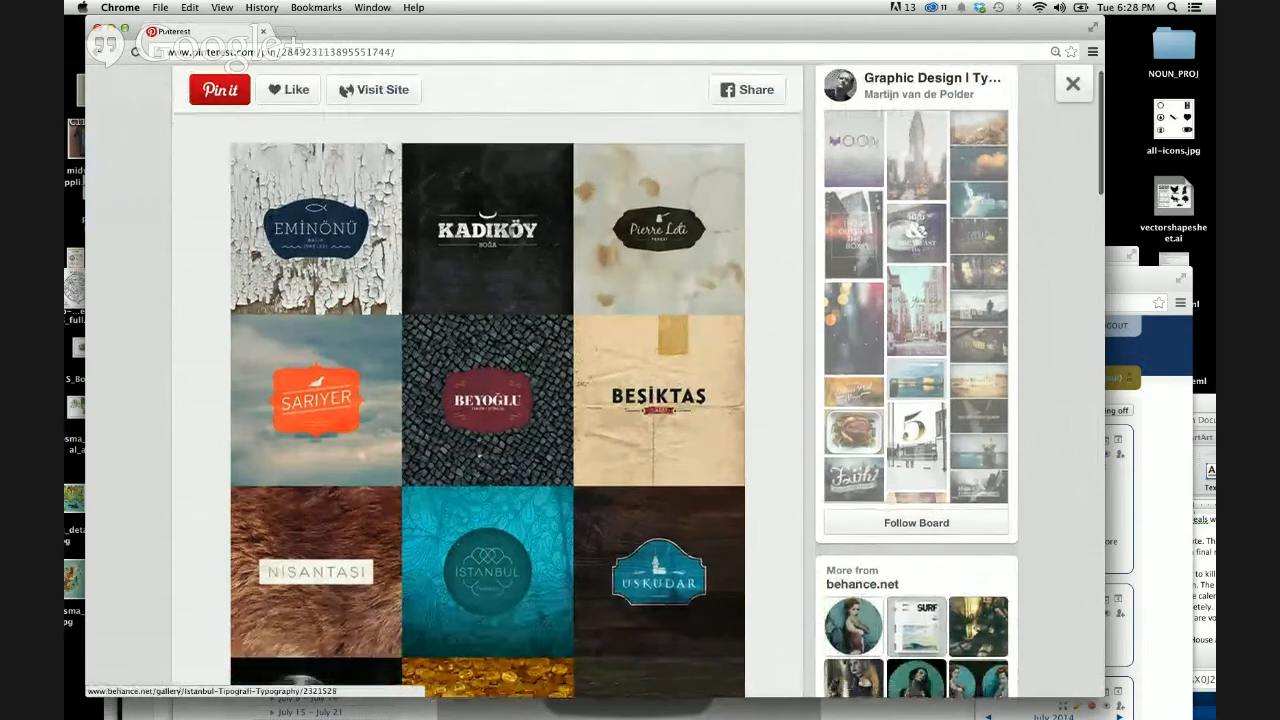
pyautogui.scroll(-7, 478, 455)
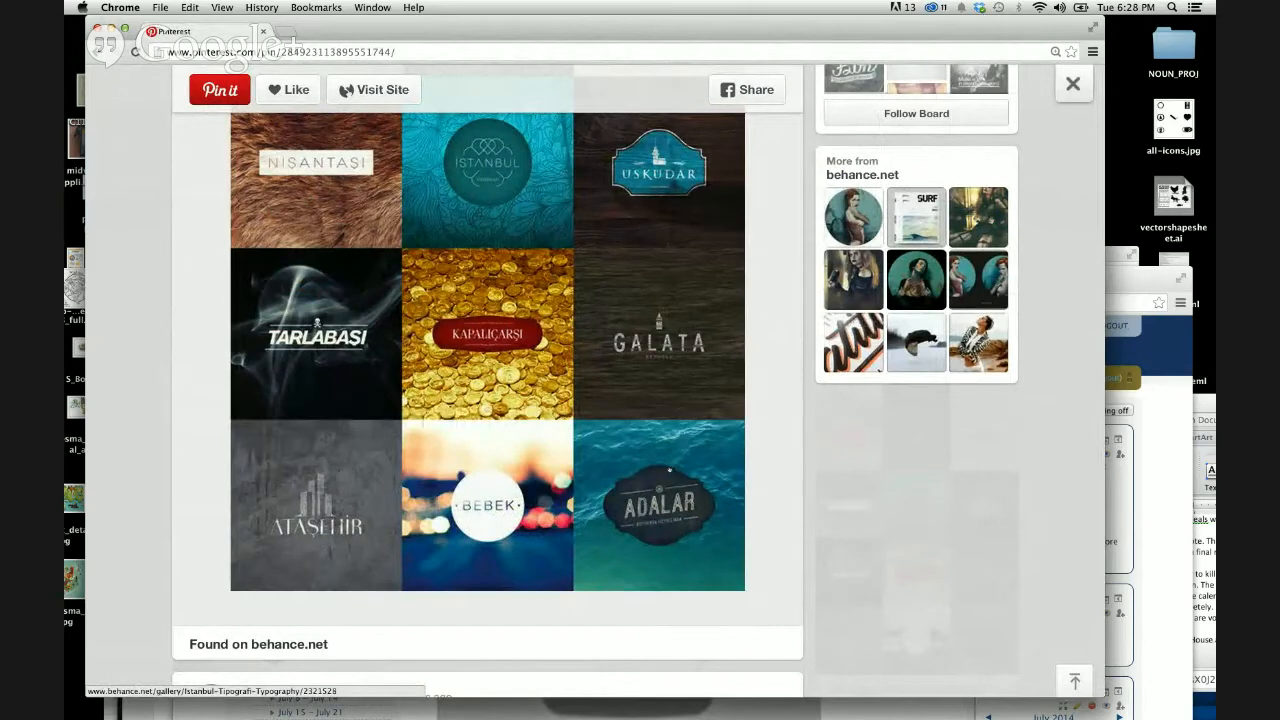
pyautogui.scroll(5, 485, 214)
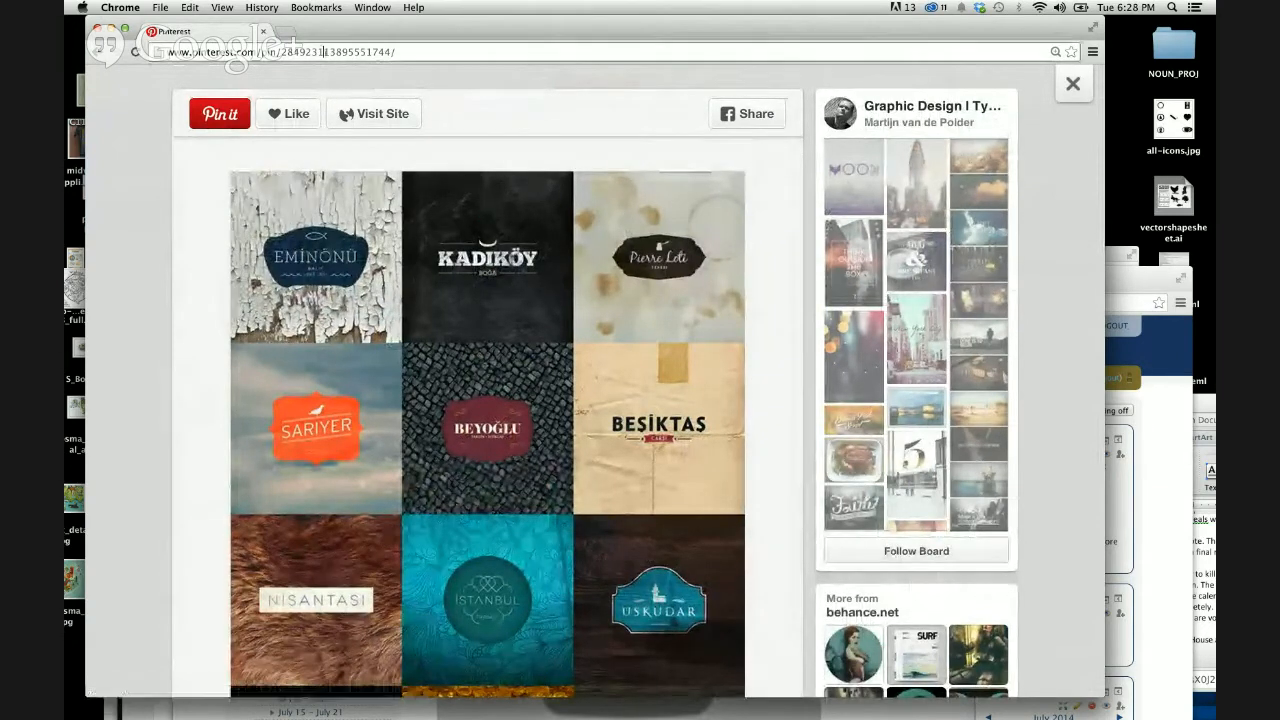
# Step: Go to the texture website lostandtaken.com
pyautogui.click(322, 52)
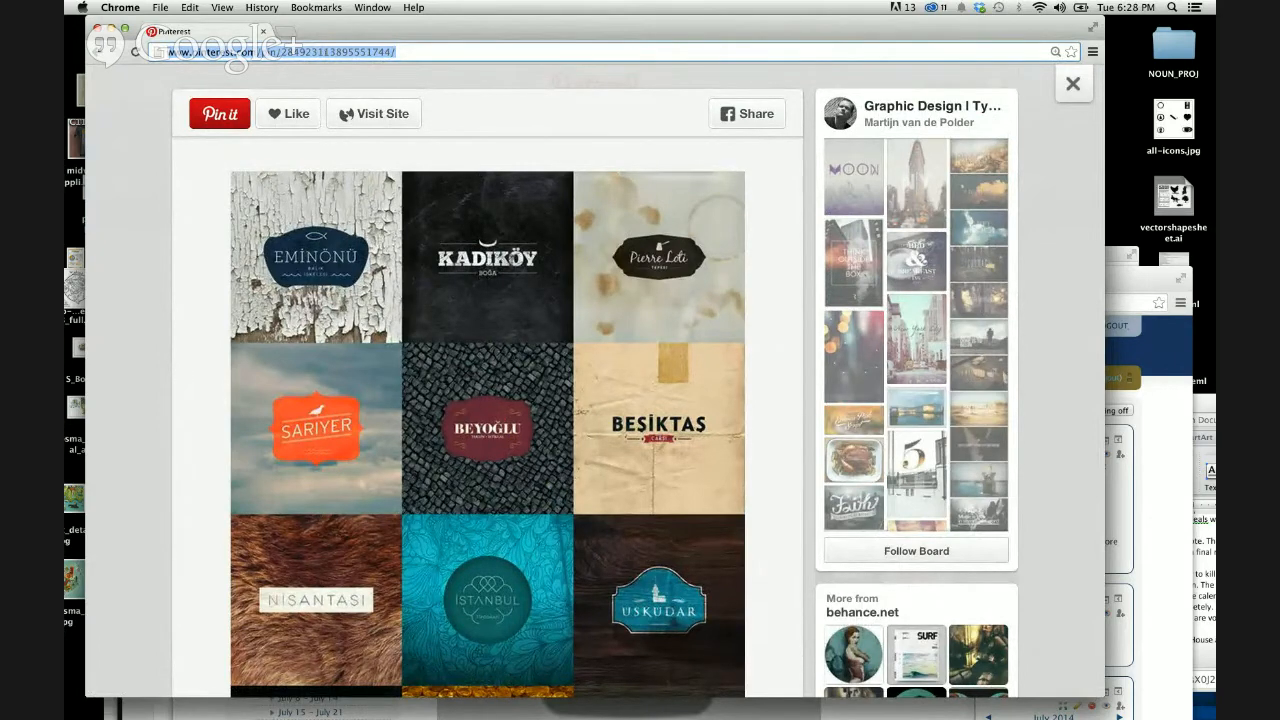
pyautogui.write('lost')
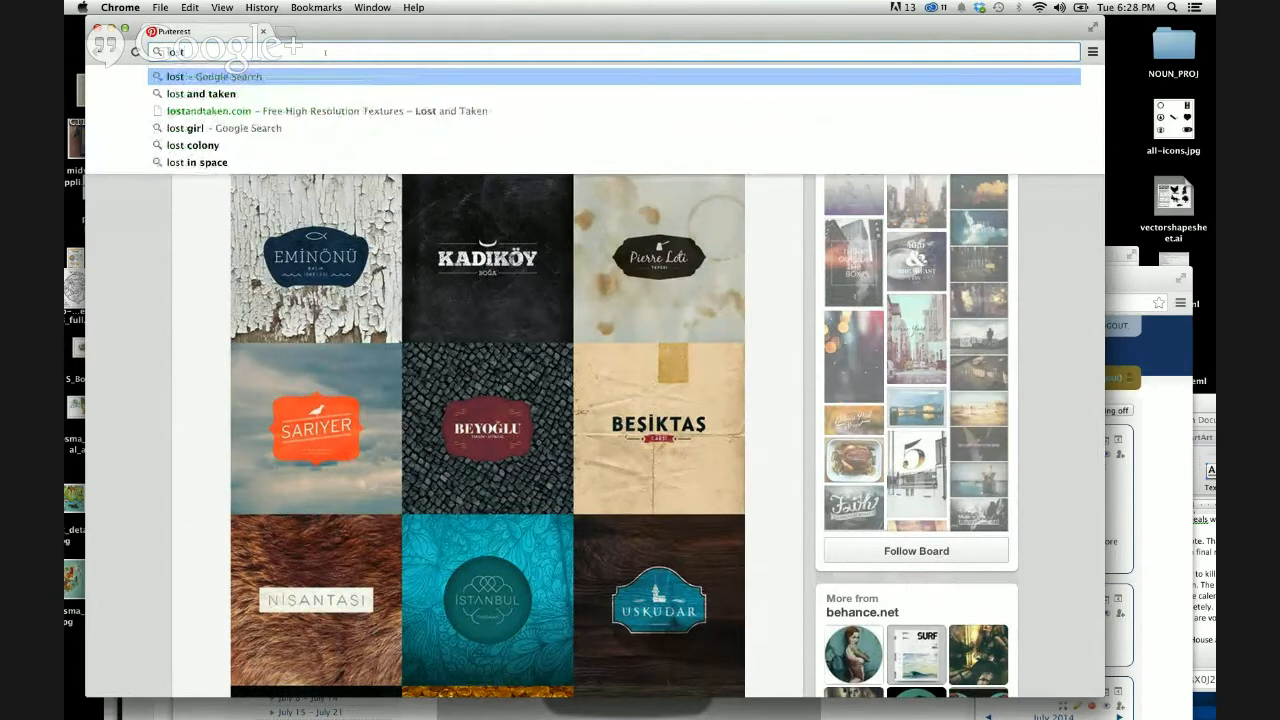
pyautogui.write('andta')
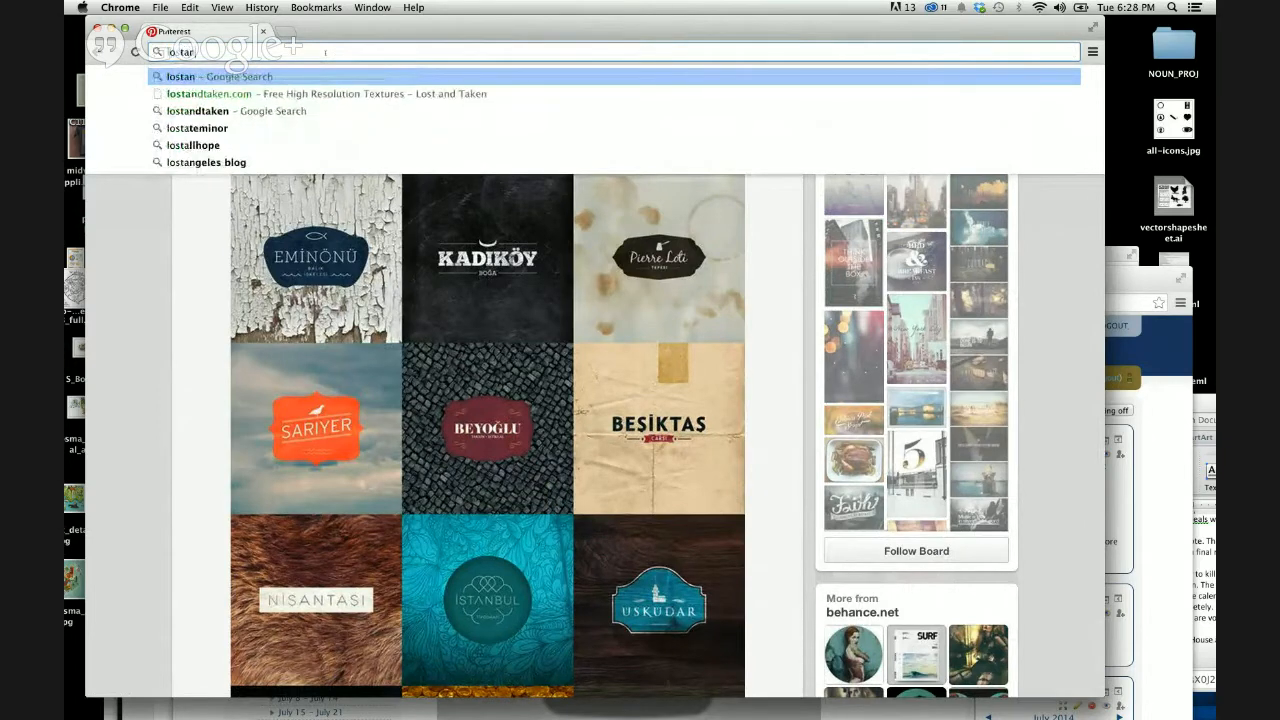
pyautogui.write('ken.com')
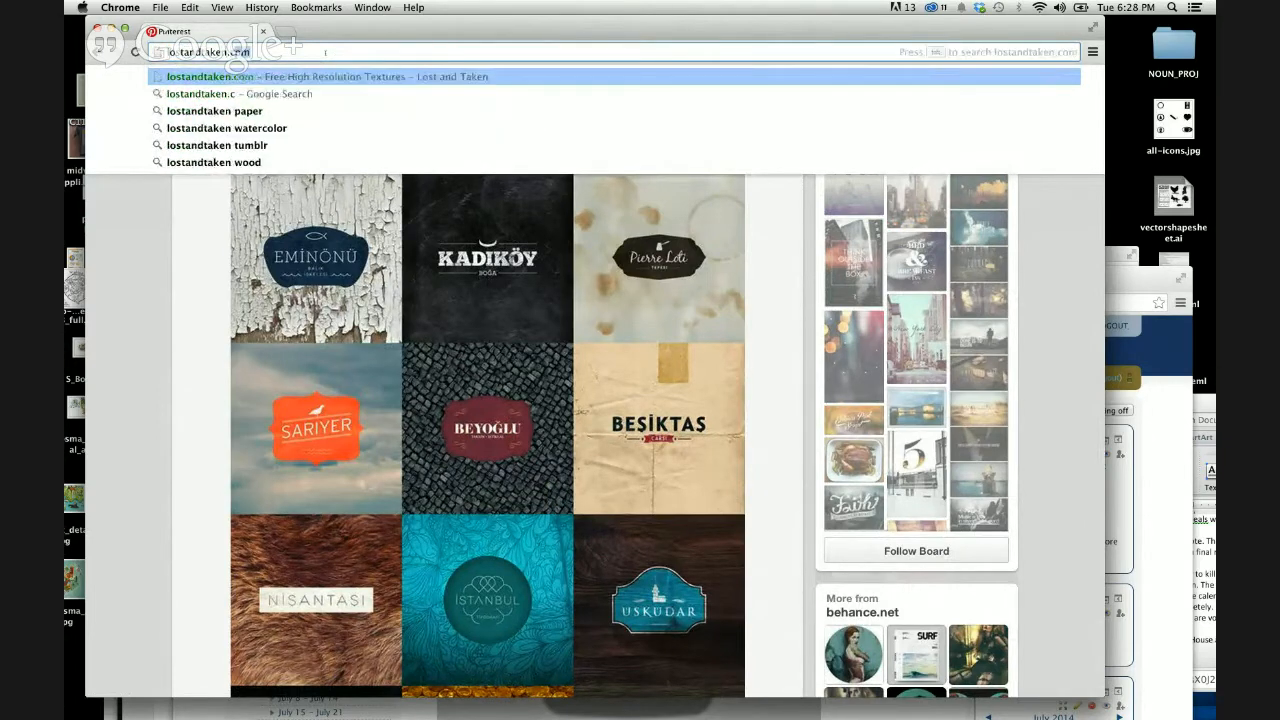
pyautogui.press('Return')
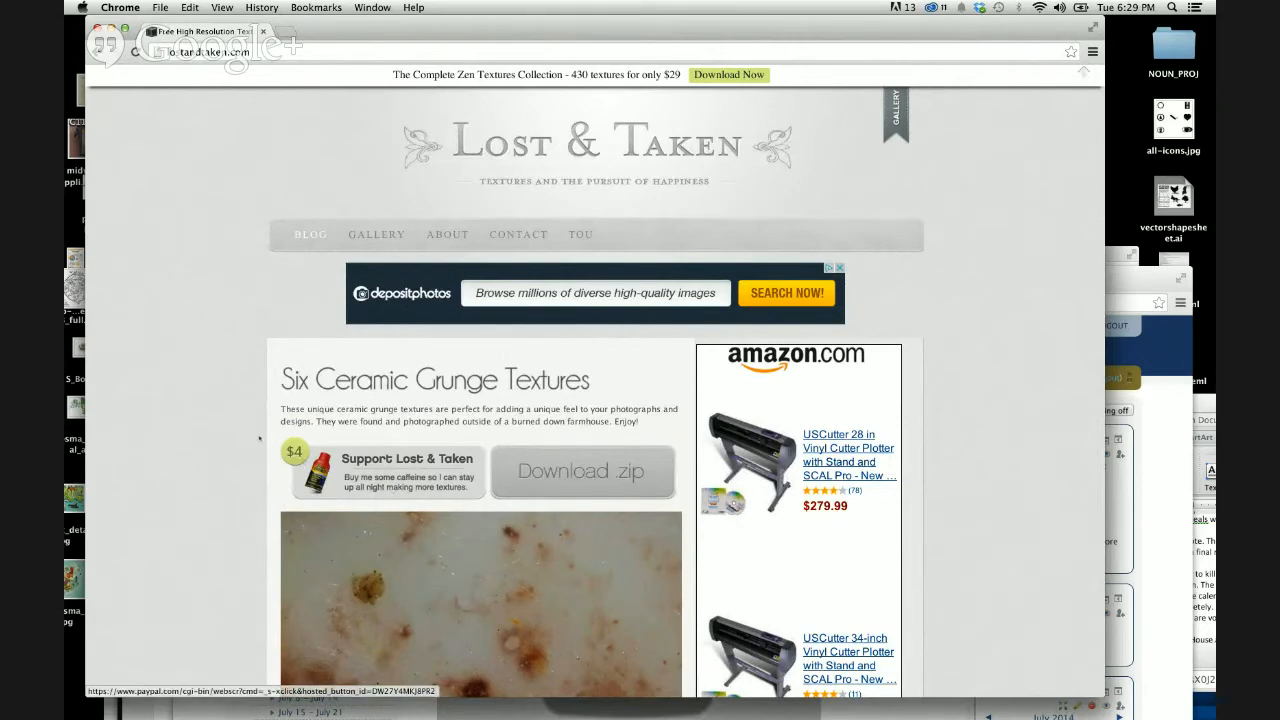
# Step: Browse the Lost & Taken blog's texture posts and open page 63 of the blog
pyautogui.scroll(-3, 595, 400)
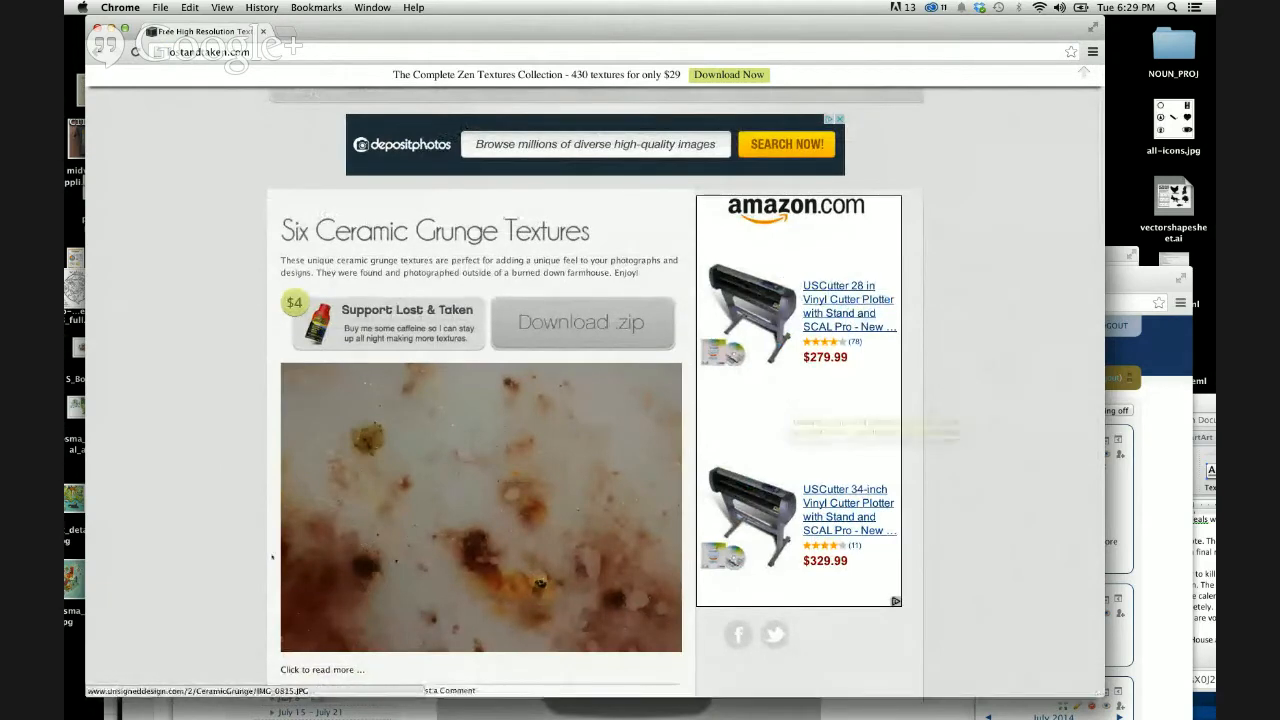
pyautogui.scroll(-4, 595, 400)
pyautogui.scroll(-20, 272, 557)
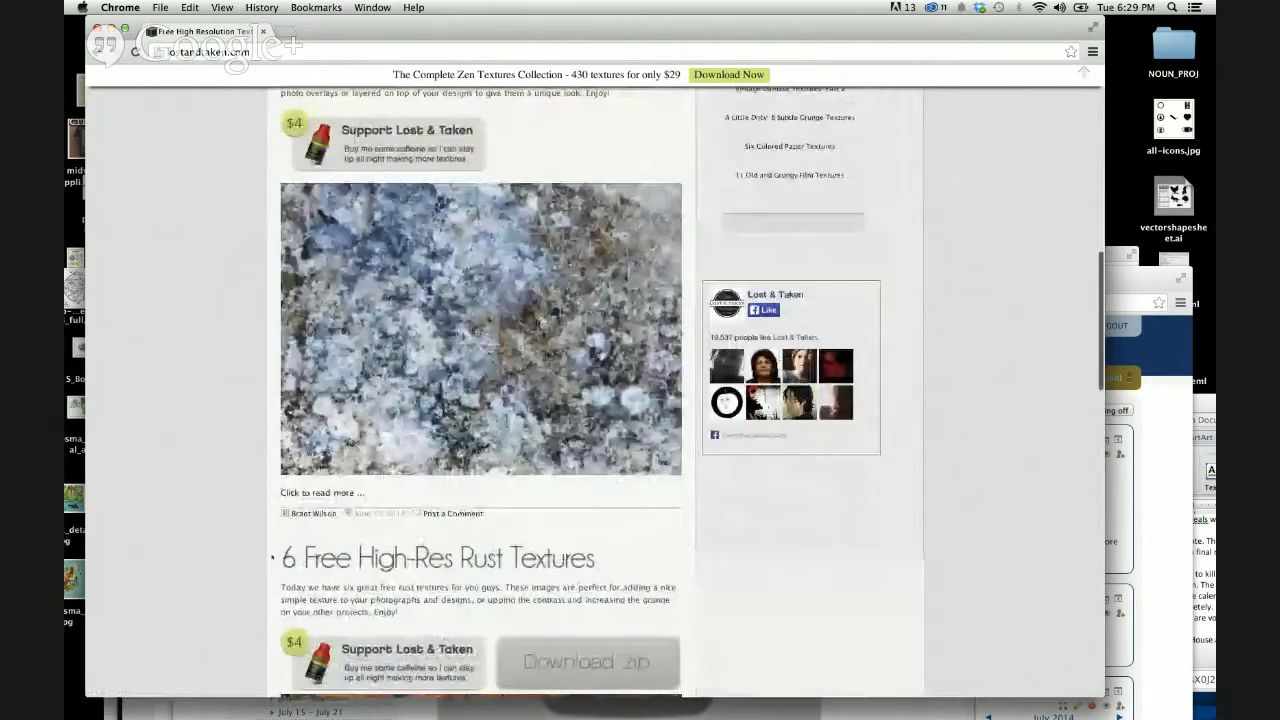
pyautogui.scroll(-20, 272, 557)
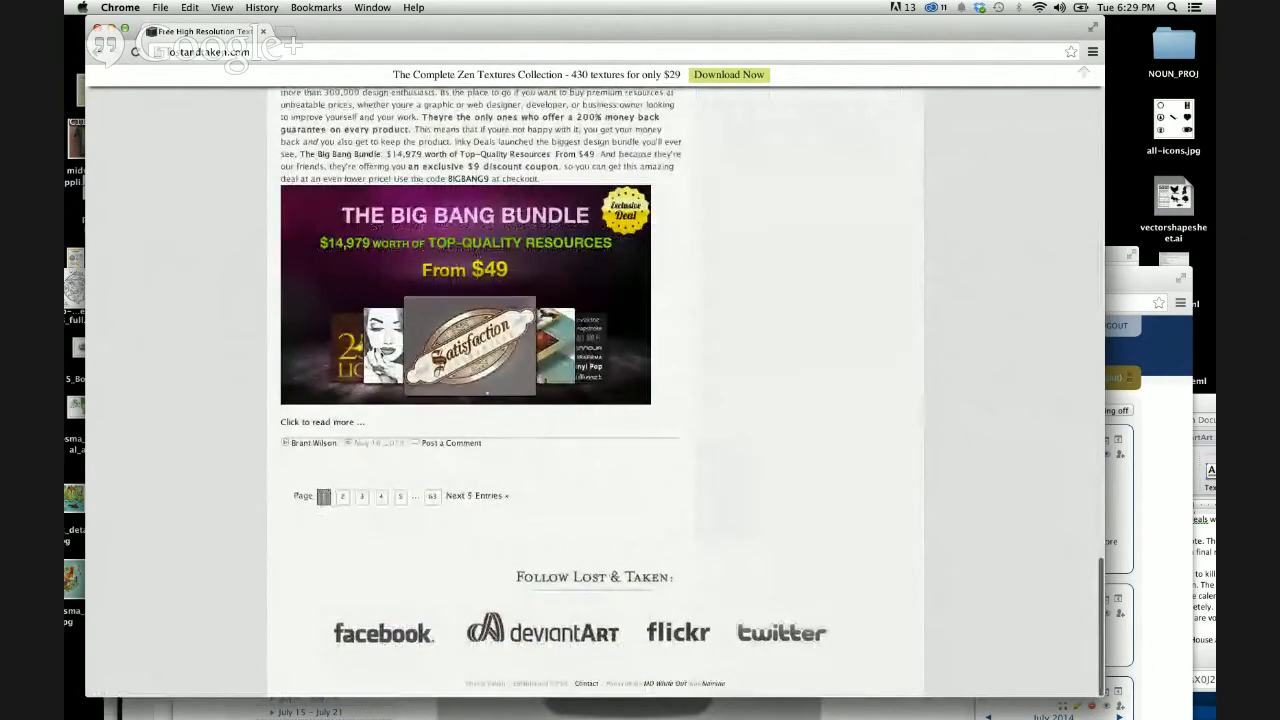
pyautogui.click(432, 497)
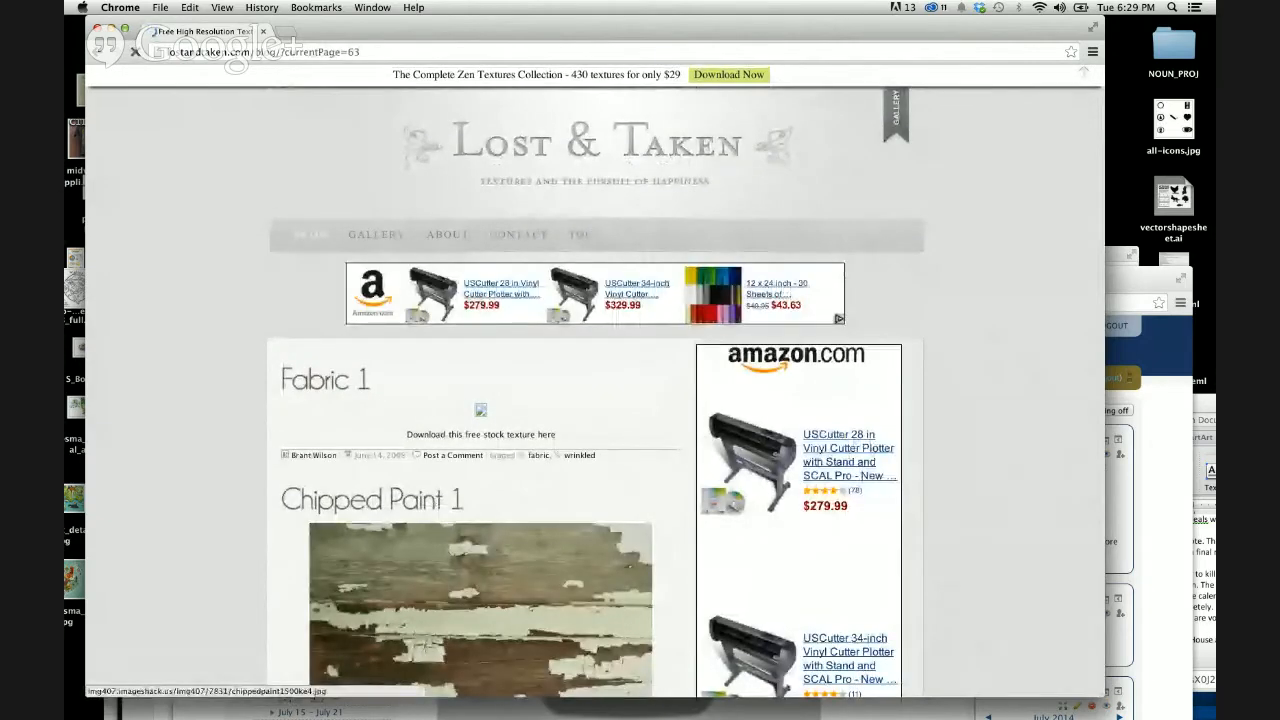
# Step: Open the site's texture gallery and look over its thumbnails and list of texture categories
pyautogui.scroll(-15, 480, 620)
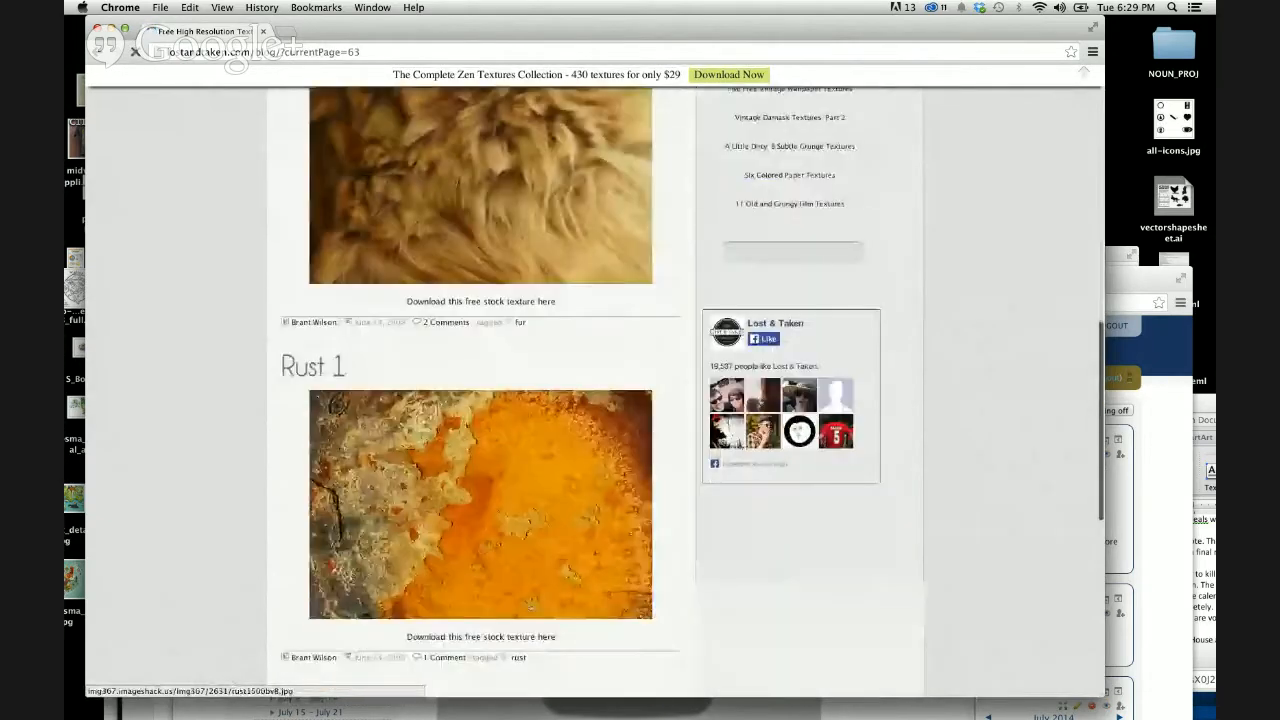
pyautogui.scroll(15, 530, 608)
pyautogui.click(371, 233)
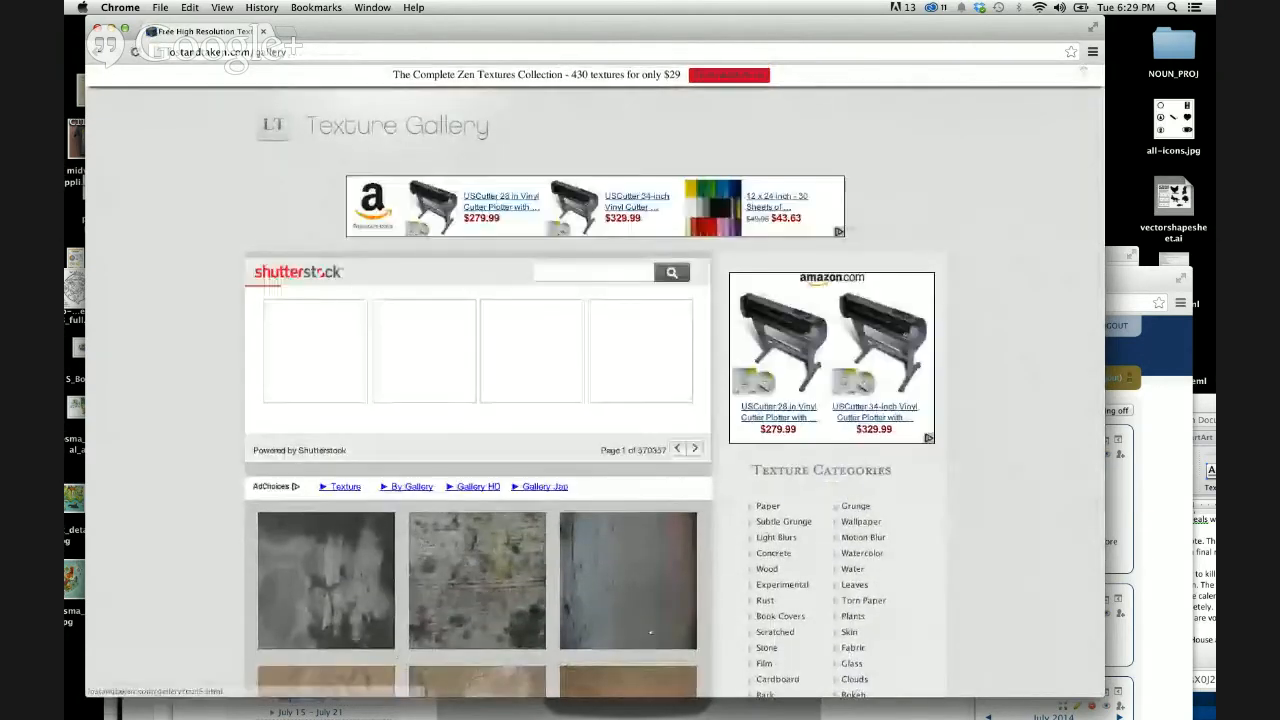
pyautogui.scroll(-6, 650, 632)
pyautogui.scroll(4, 650, 632)
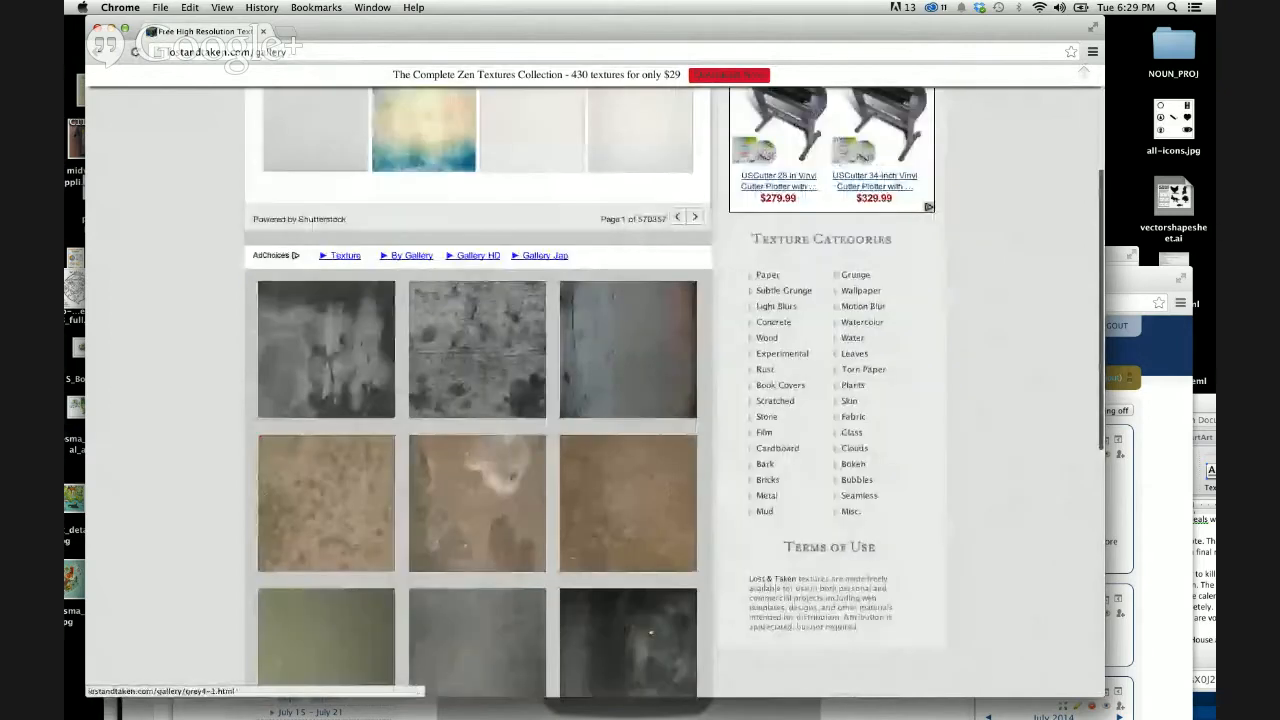
pyautogui.scroll(5, 651, 632)
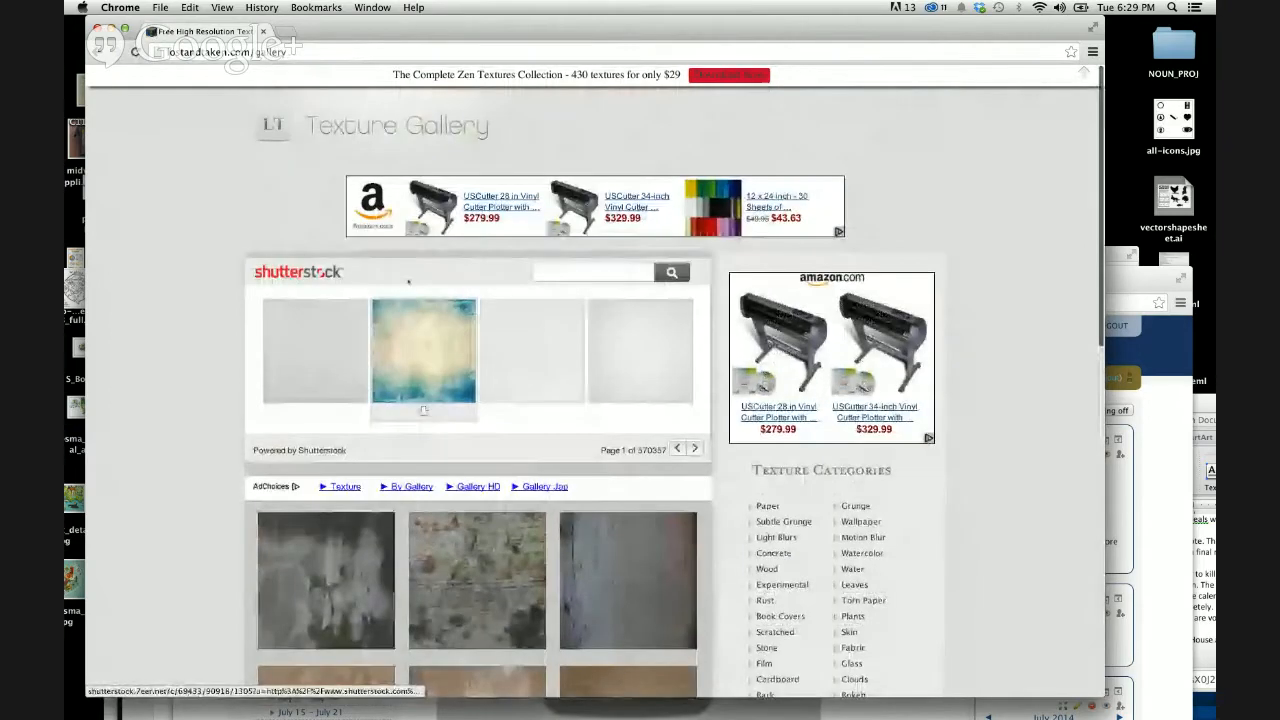
pyautogui.click(273, 125)
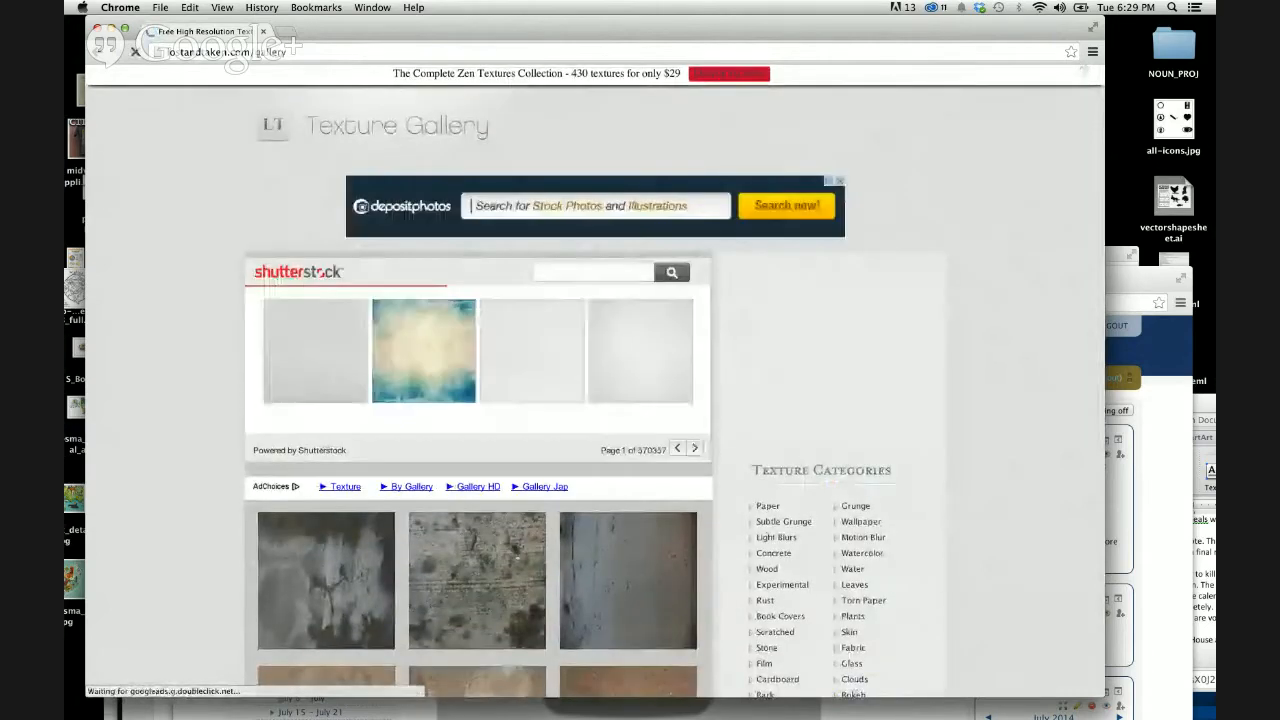
pyautogui.scroll(-3, 504, 580)
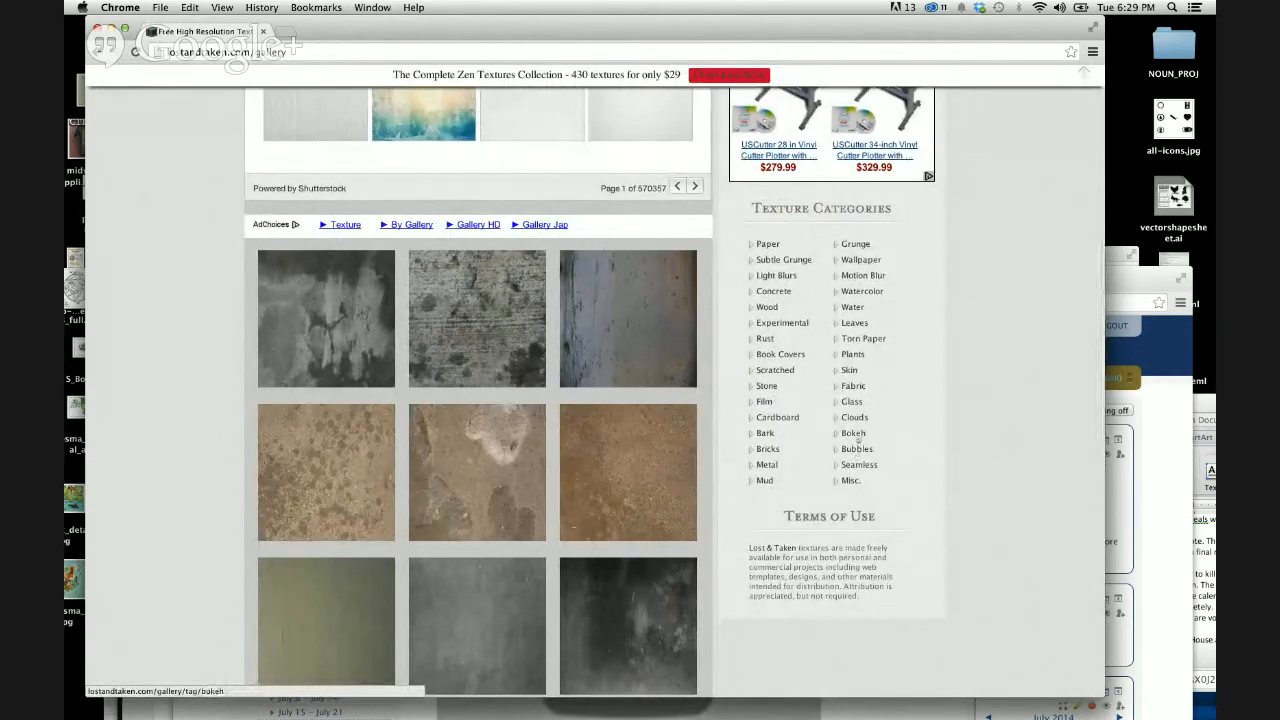
# Step: Browse the texture thumbnails in the Bokeh and Bubbles categories
pyautogui.click(855, 434)
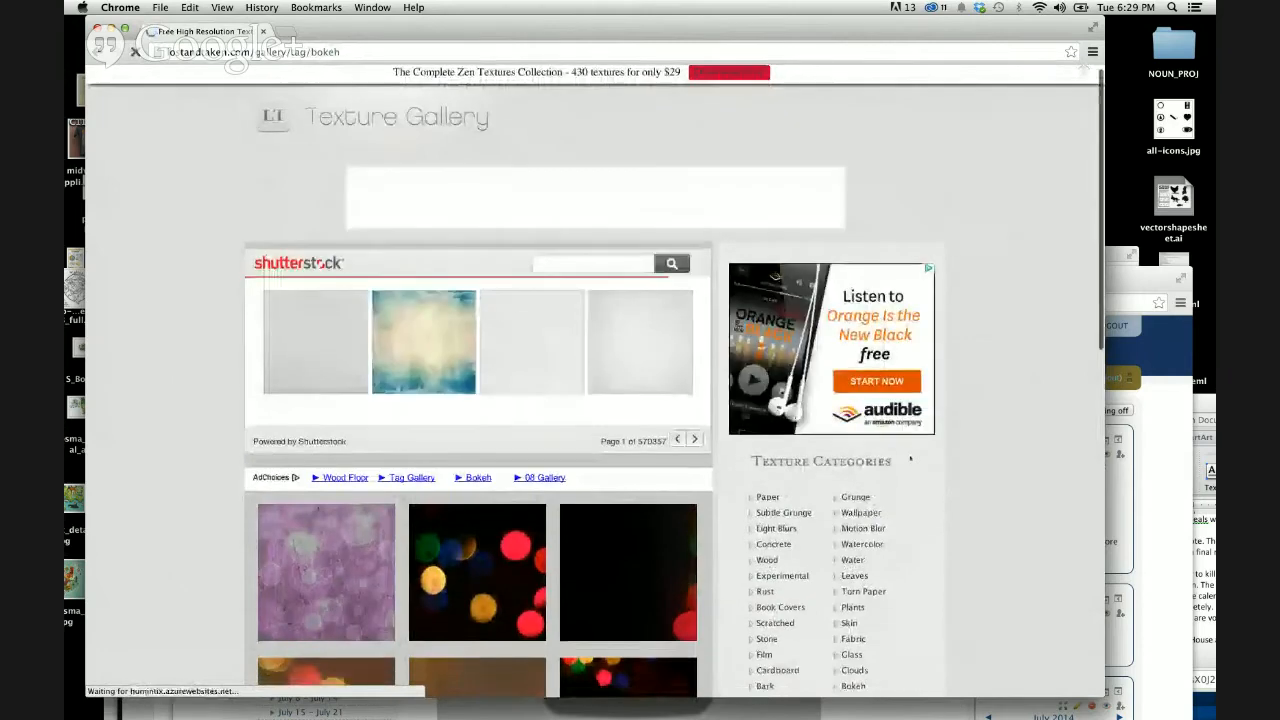
pyautogui.scroll(-8, 910, 458)
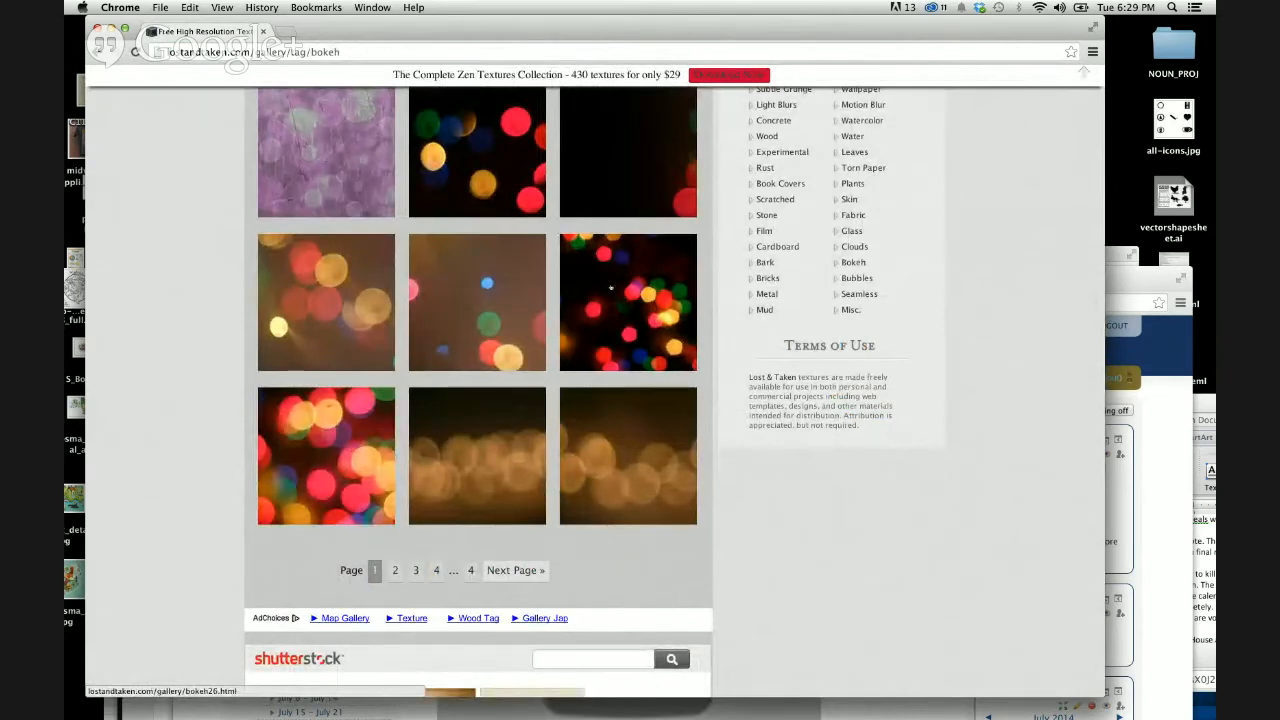
pyautogui.scroll(1, 611, 313)
pyautogui.scroll(1, 611, 313)
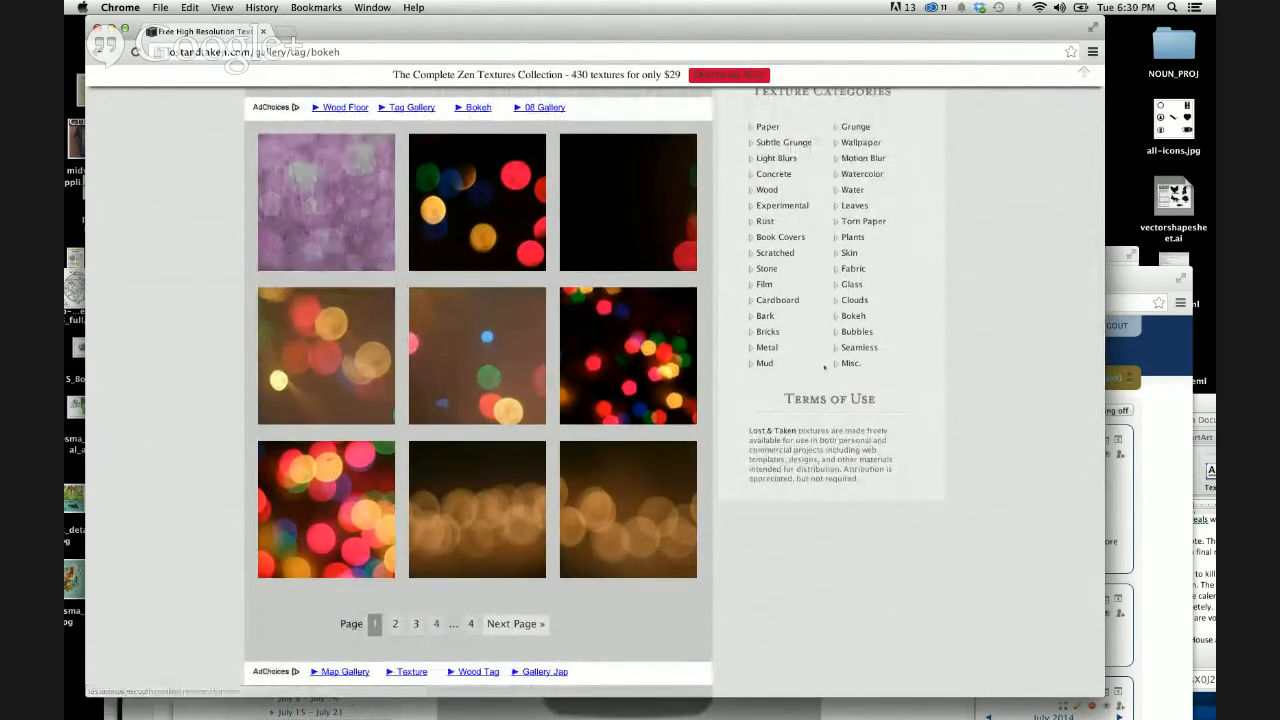
pyautogui.click(852, 331)
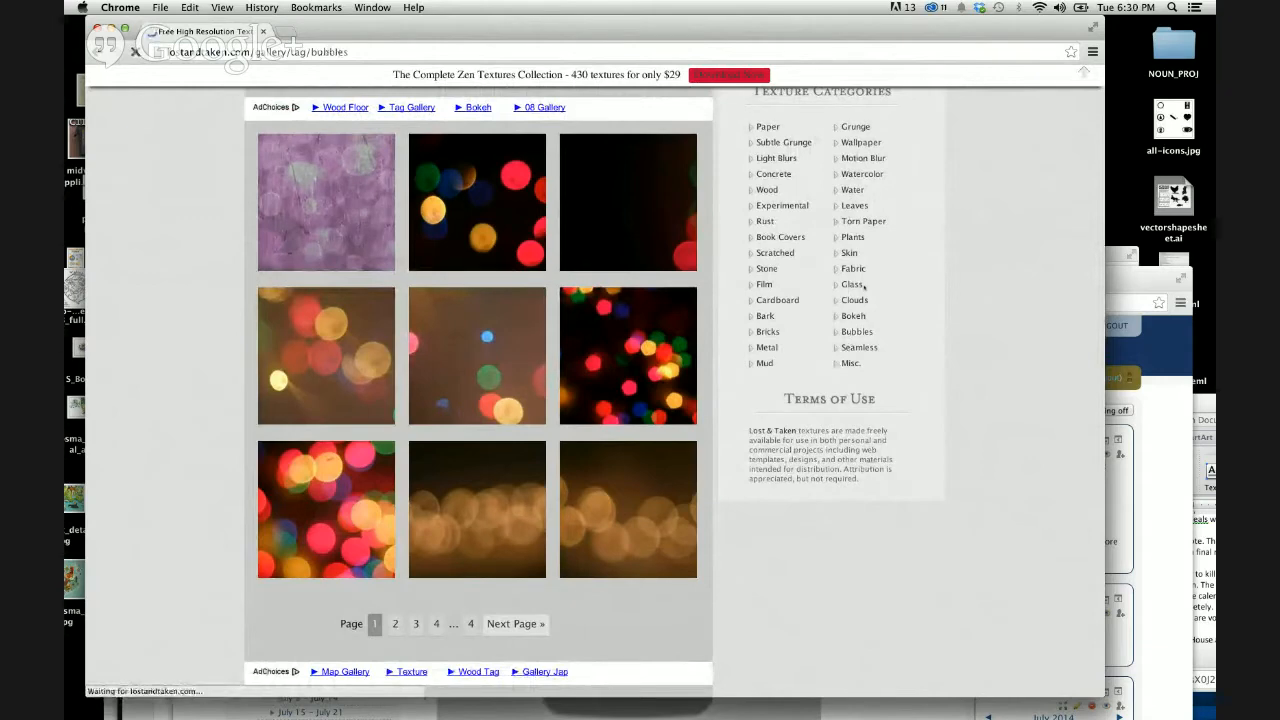
pyautogui.scroll(-5, 839, 393)
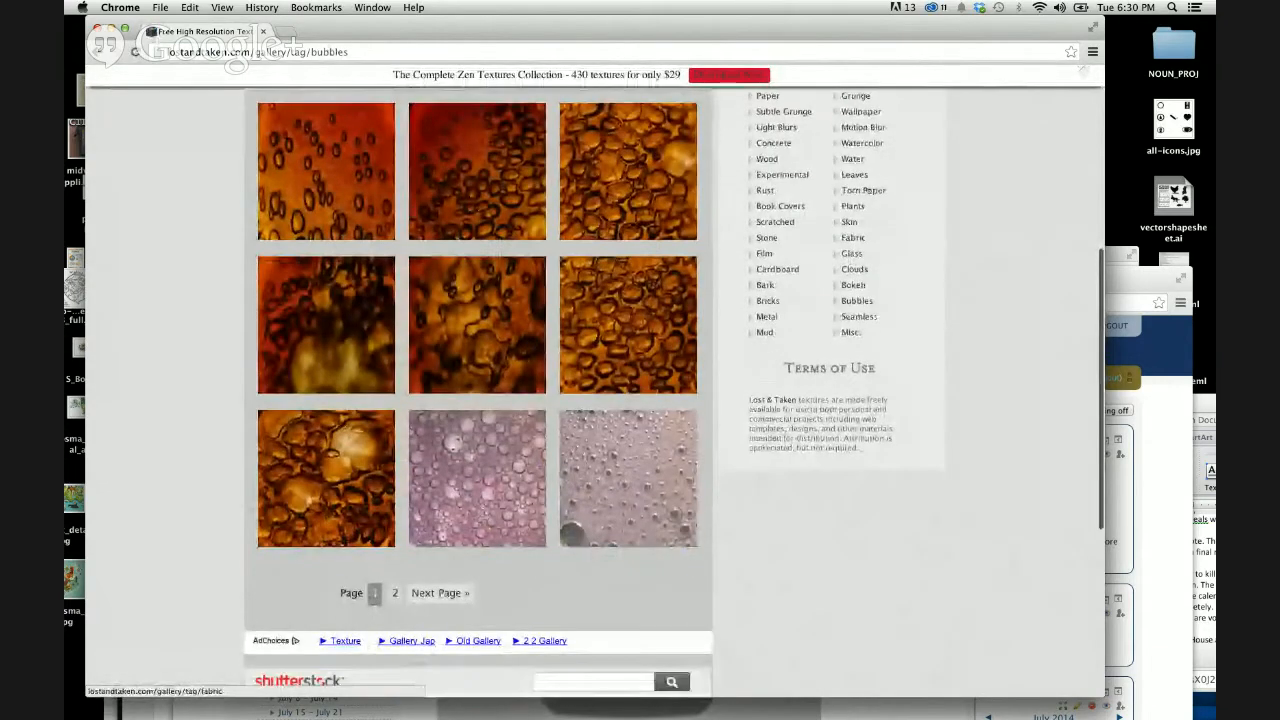
# Step: Open the Torn Paper category and look through its first page of textures
pyautogui.click(863, 190)
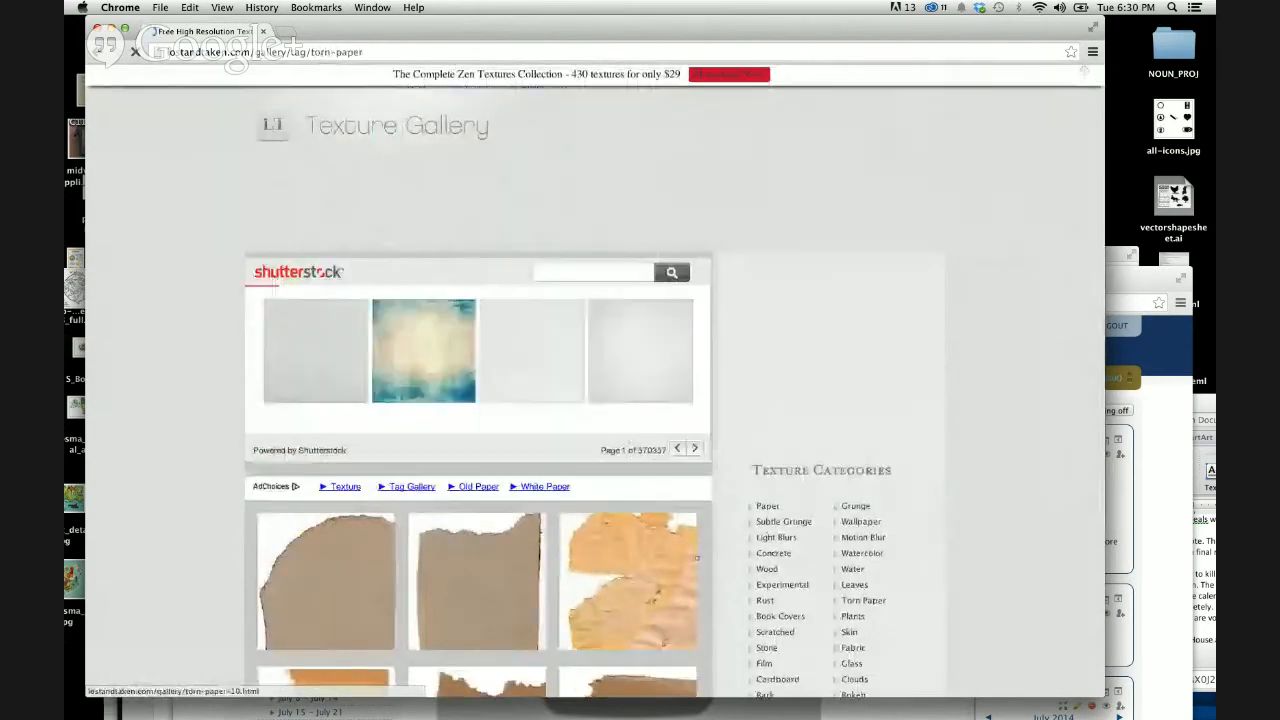
pyautogui.scroll(-5, 697, 557)
pyautogui.scroll(3, 620, 550)
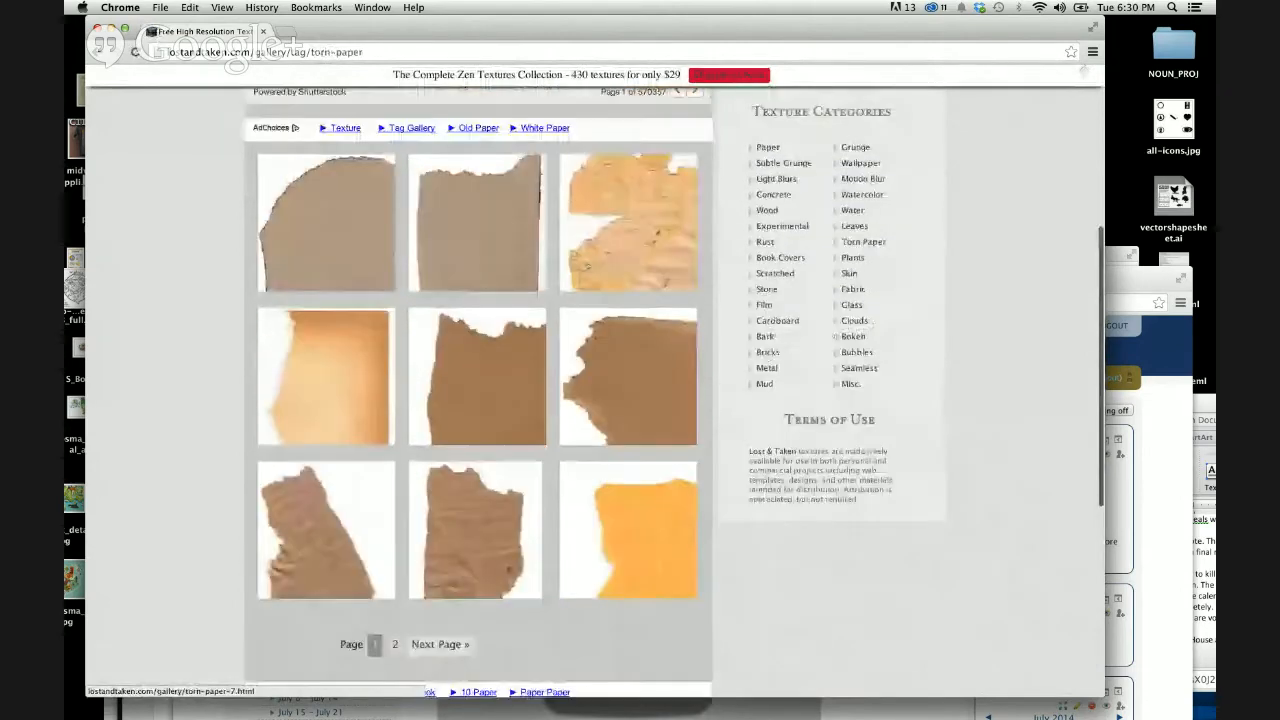
pyautogui.scroll(-3, 565, 550)
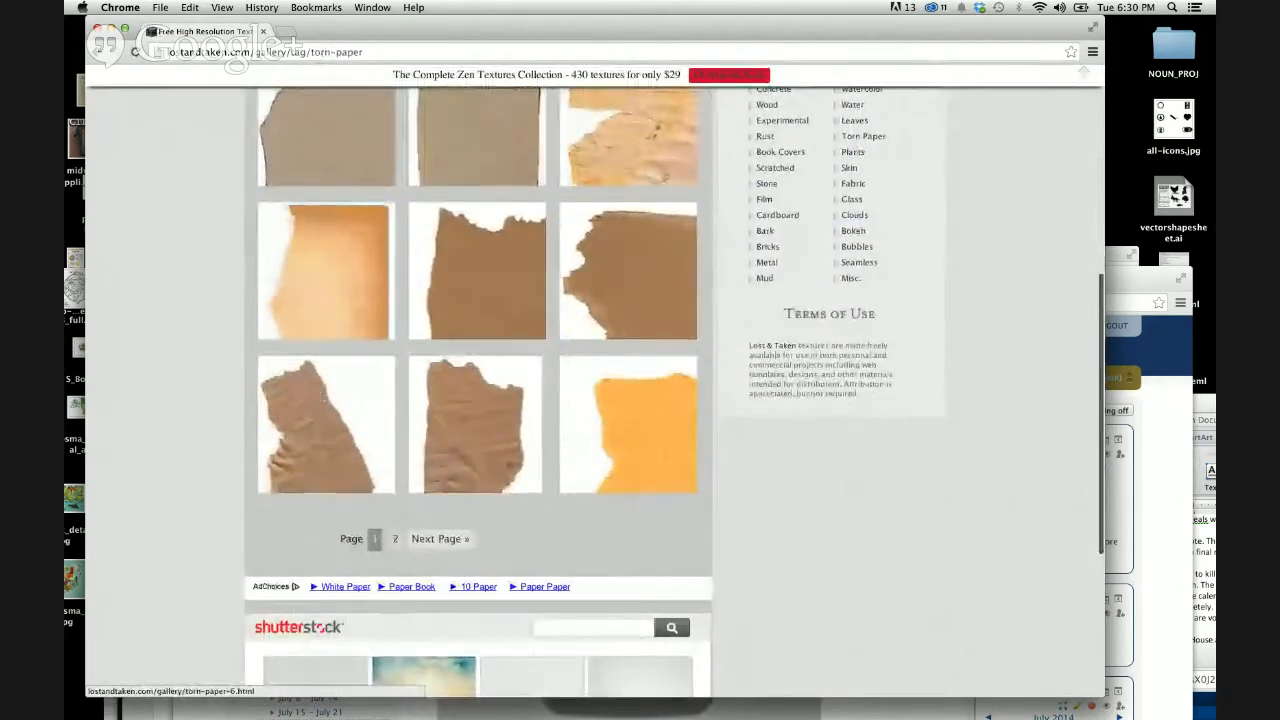
# Step: Open the wrinkled brown torn-paper texture torn-paper-6, look over its page, and open the full-resolution image
pyautogui.click(331, 440)
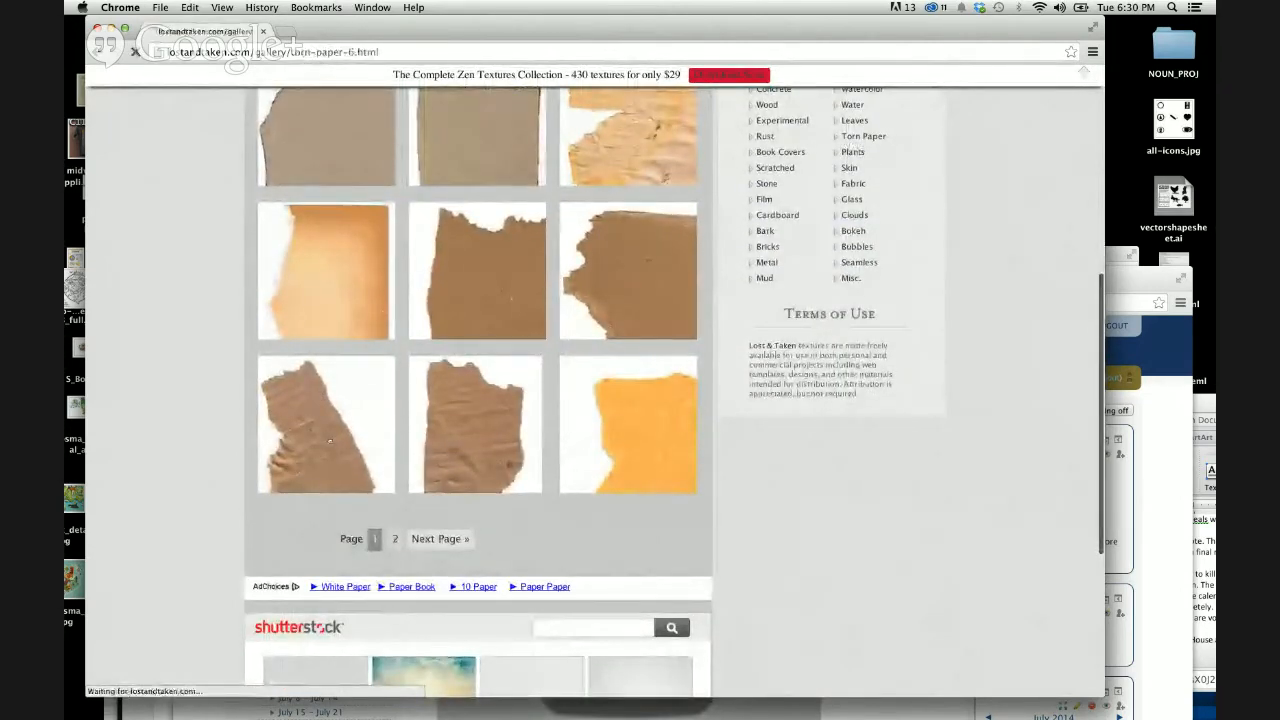
pyautogui.scroll(-3, 527, 473)
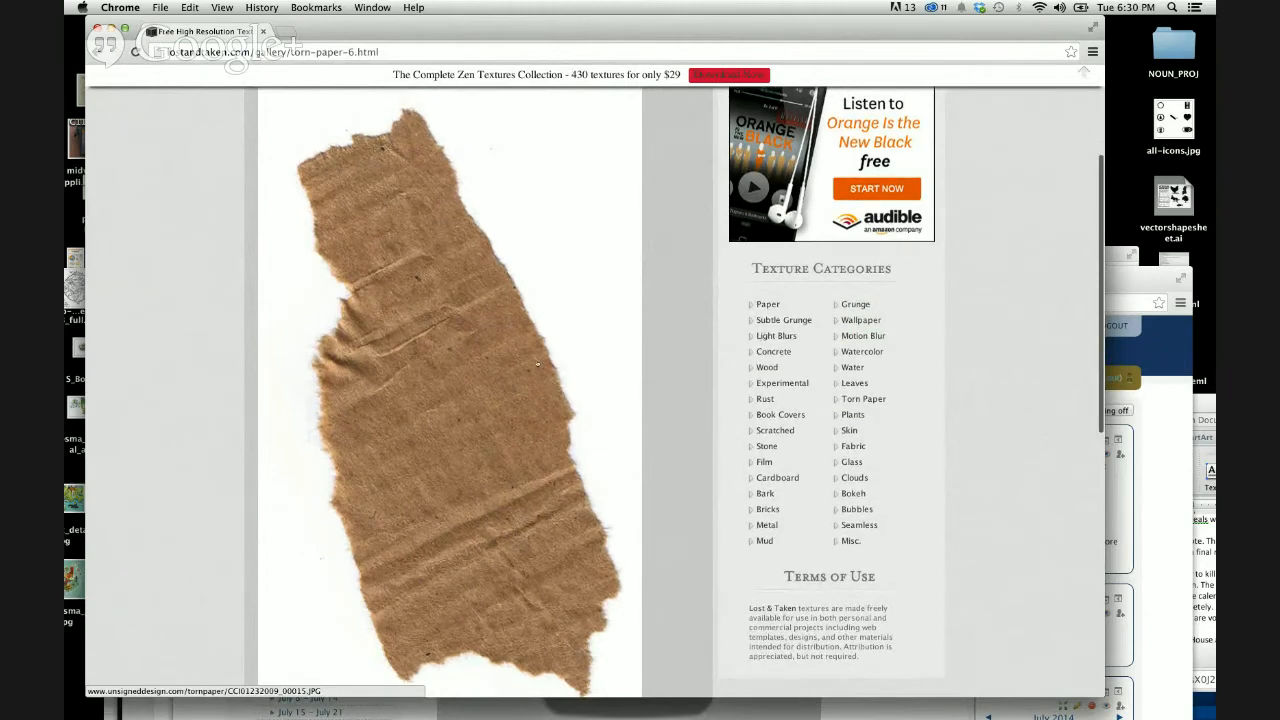
pyautogui.scroll(-5, 537, 364)
pyautogui.scroll(-4, 537, 364)
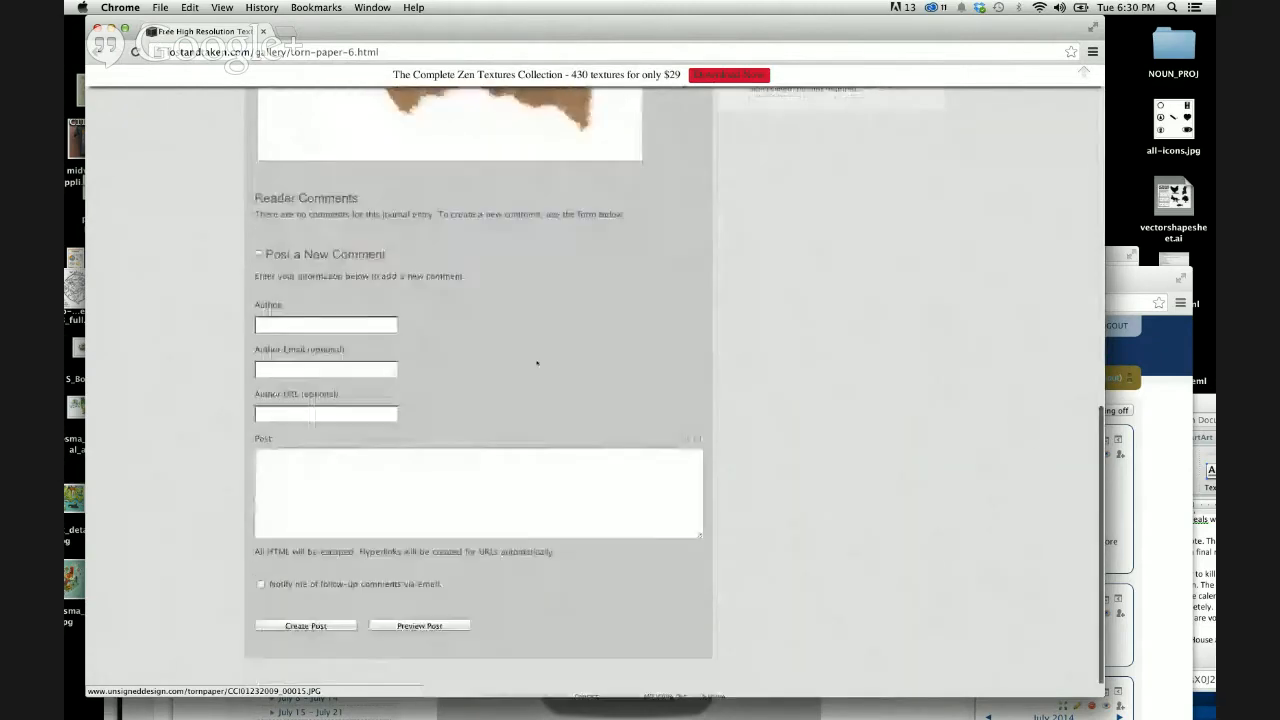
pyautogui.scroll(8, 537, 364)
pyautogui.click(537, 364)
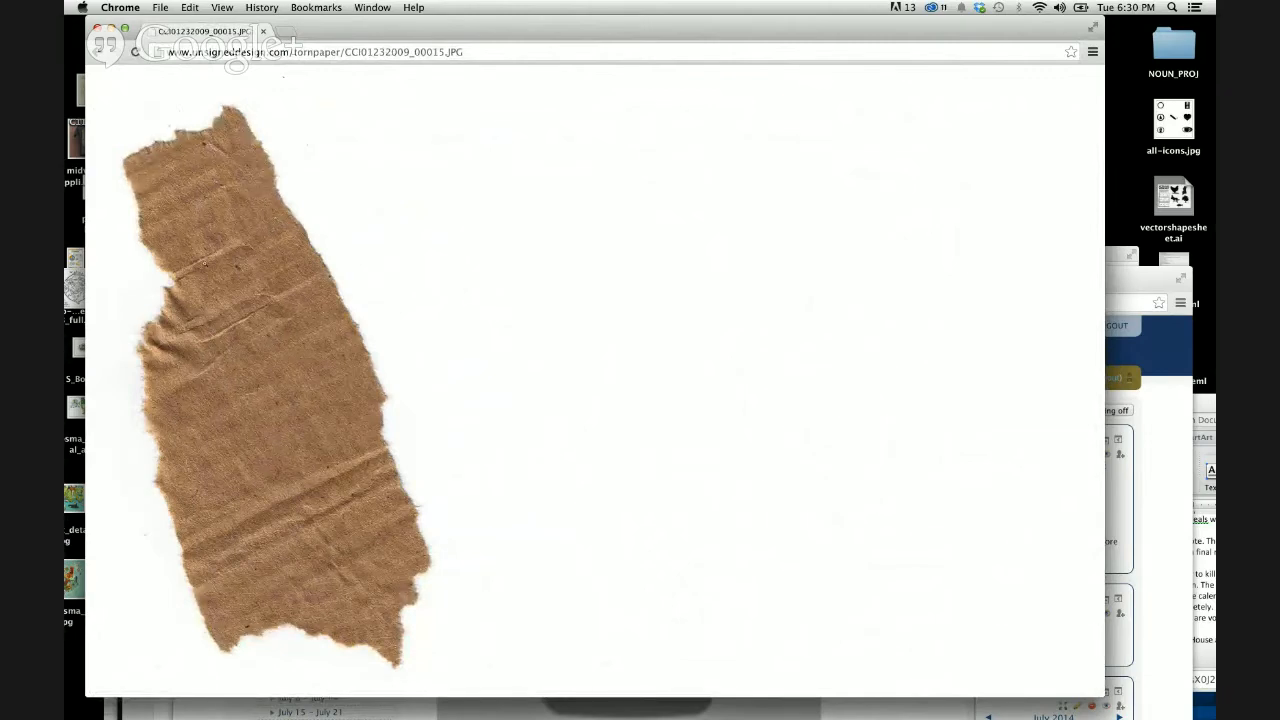
# Step: Enlarge the torn-paper image to full size, examine its edges and creases, and fit it back to the window
pyautogui.click(205, 264)
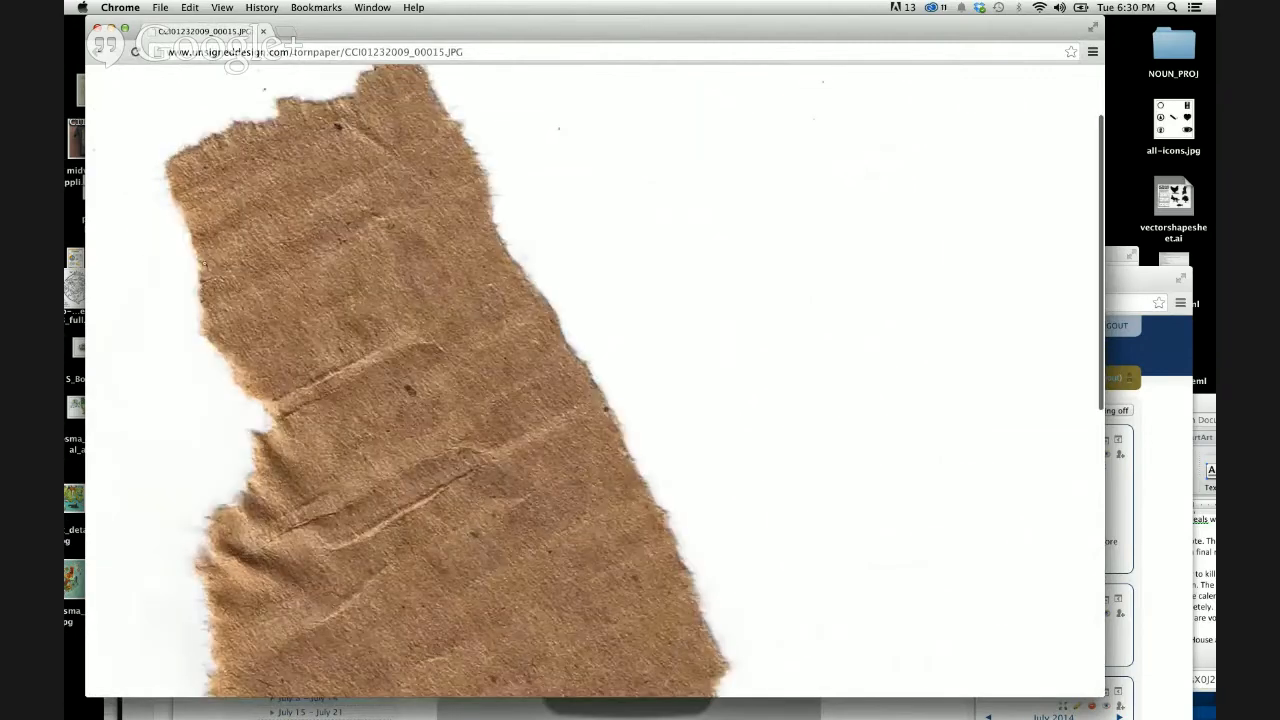
pyautogui.click(420, 392)
pyautogui.click(434, 394)
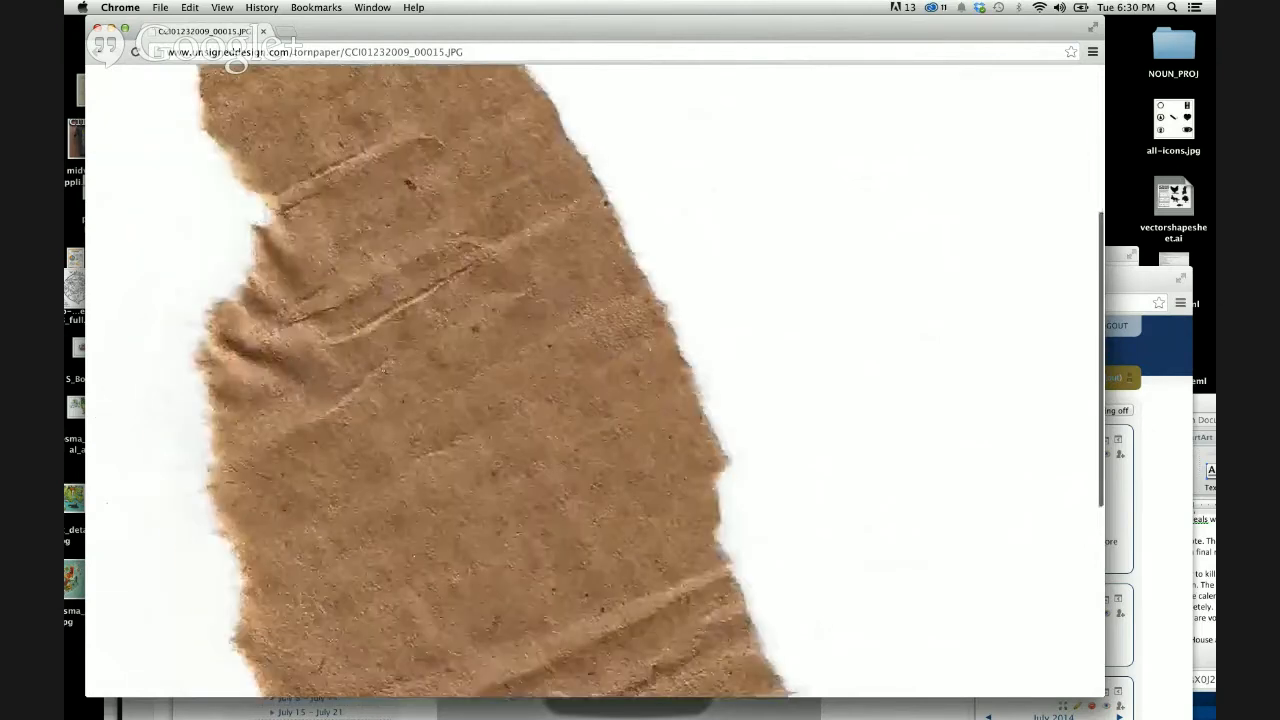
pyautogui.click(387, 372)
pyautogui.click(319, 351)
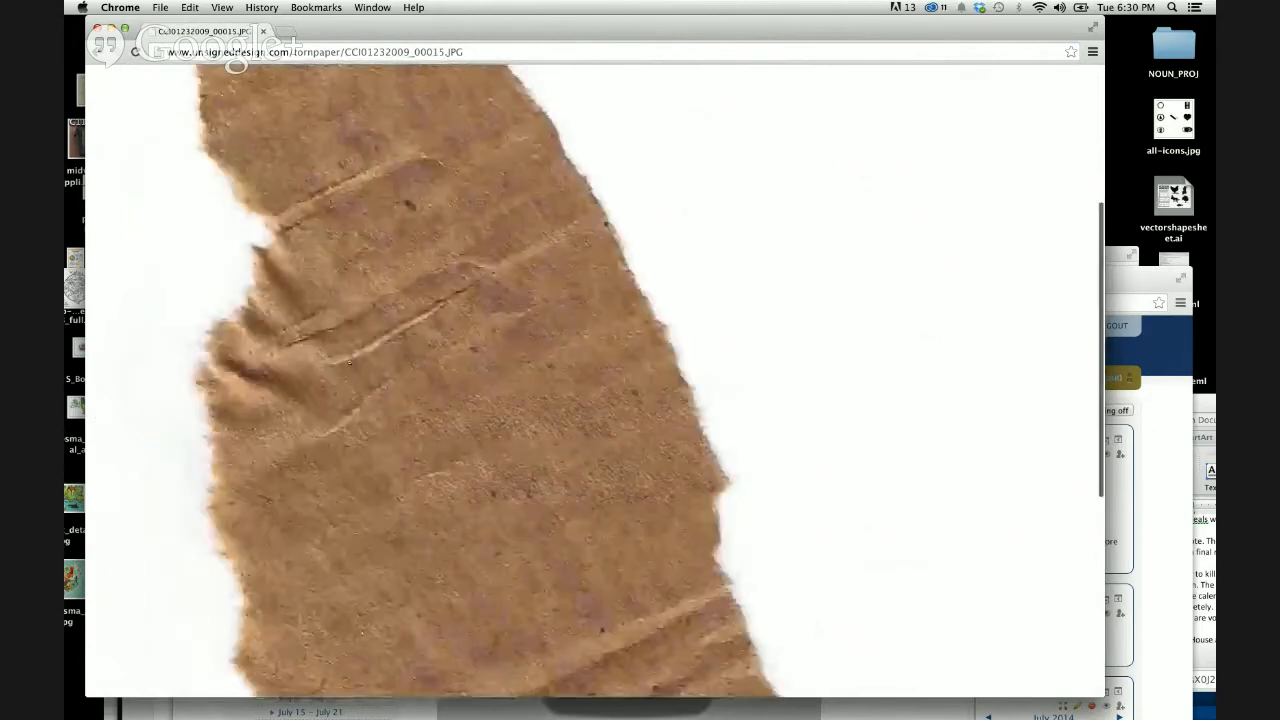
pyautogui.click(349, 362)
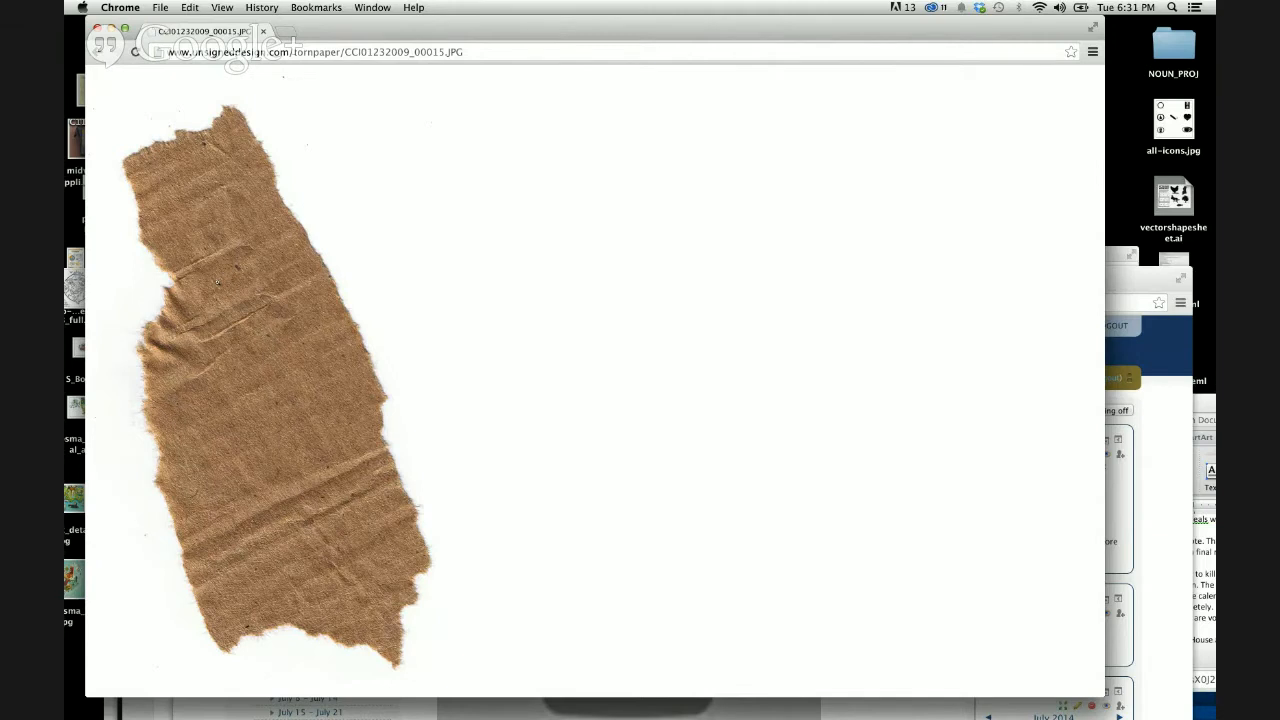
# Step: Copy the full-resolution torn-paper image to the clipboard
pyautogui.rightClick(219, 283)
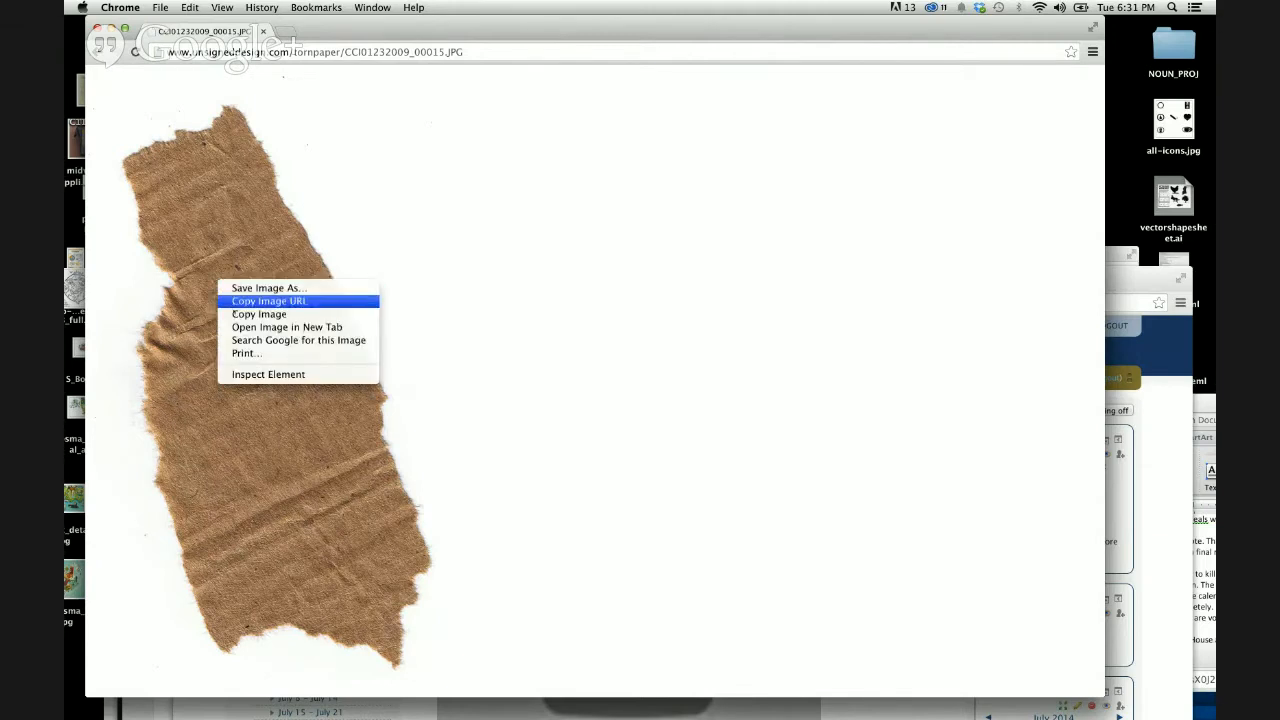
pyautogui.click(258, 314)
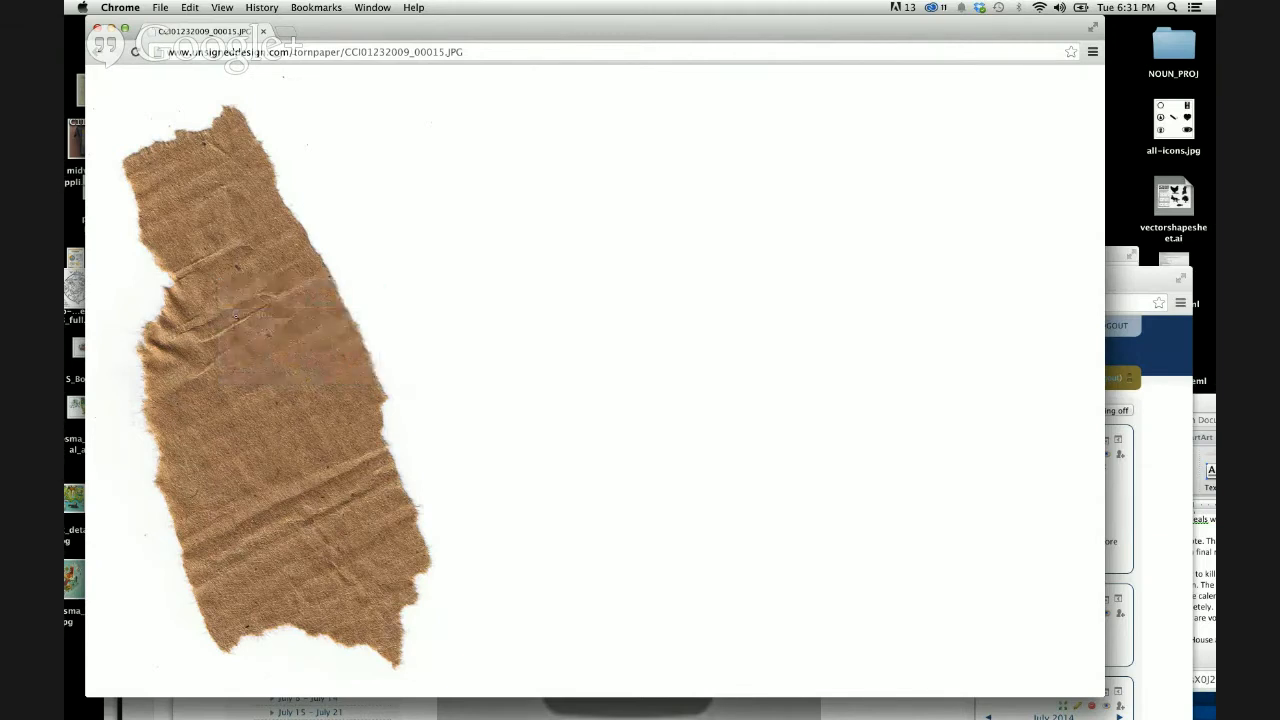
pyautogui.rightClick(238, 317)
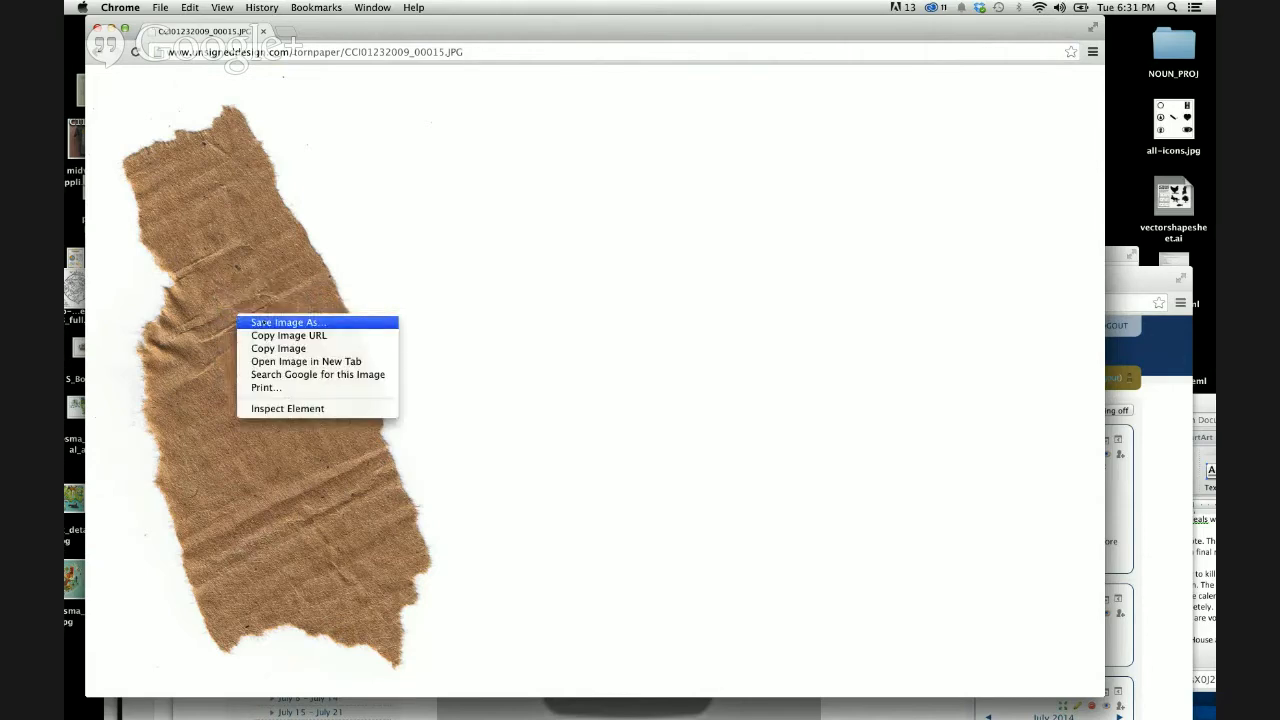
pyautogui.click(238, 317)
pyautogui.click(240, 318)
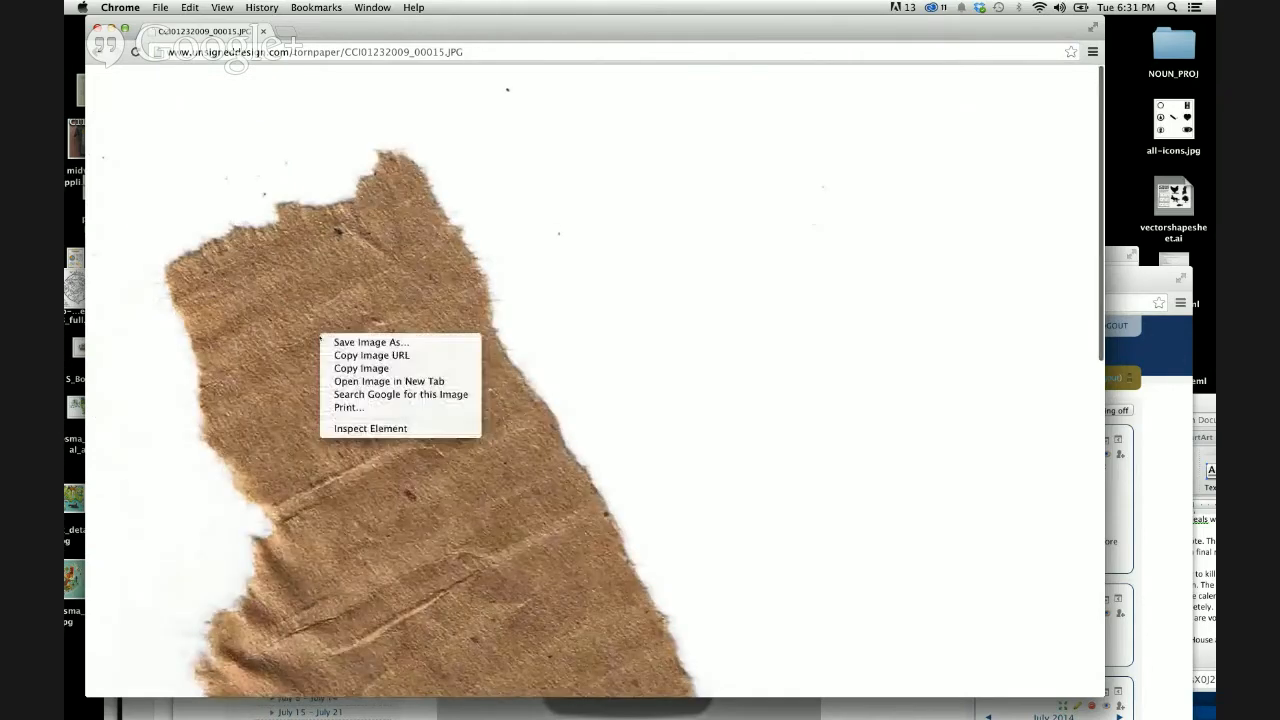
pyautogui.rightClick(320, 335)
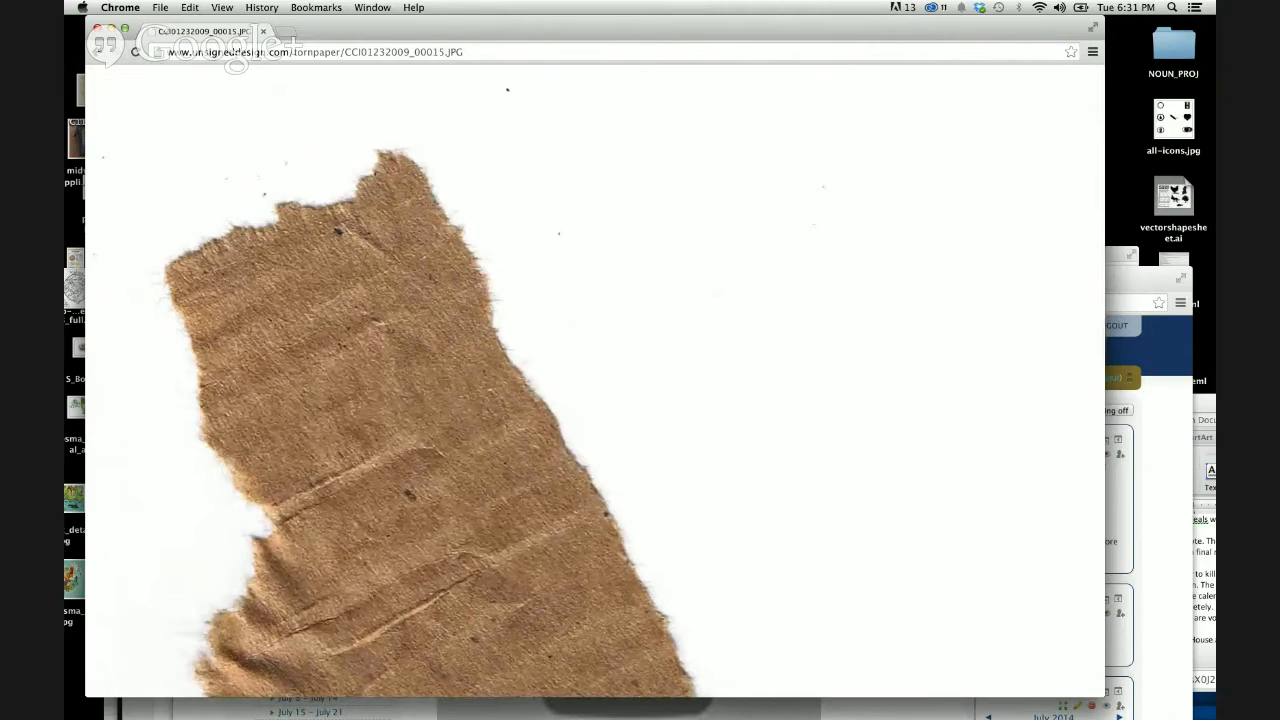
# Step: Switch to Adobe Illustrator and create a new Letter-size document in landscape orientation, 792 x 612 px
pyautogui.click(340, 698)
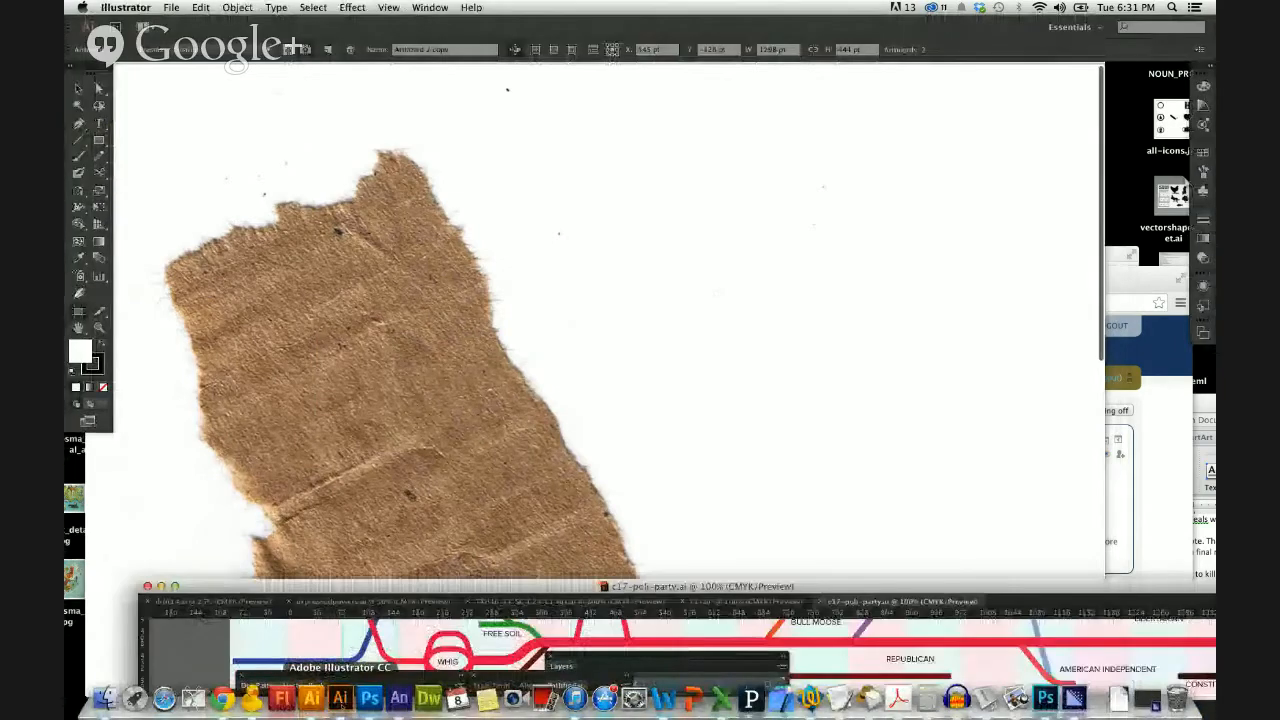
pyautogui.press('super+n')
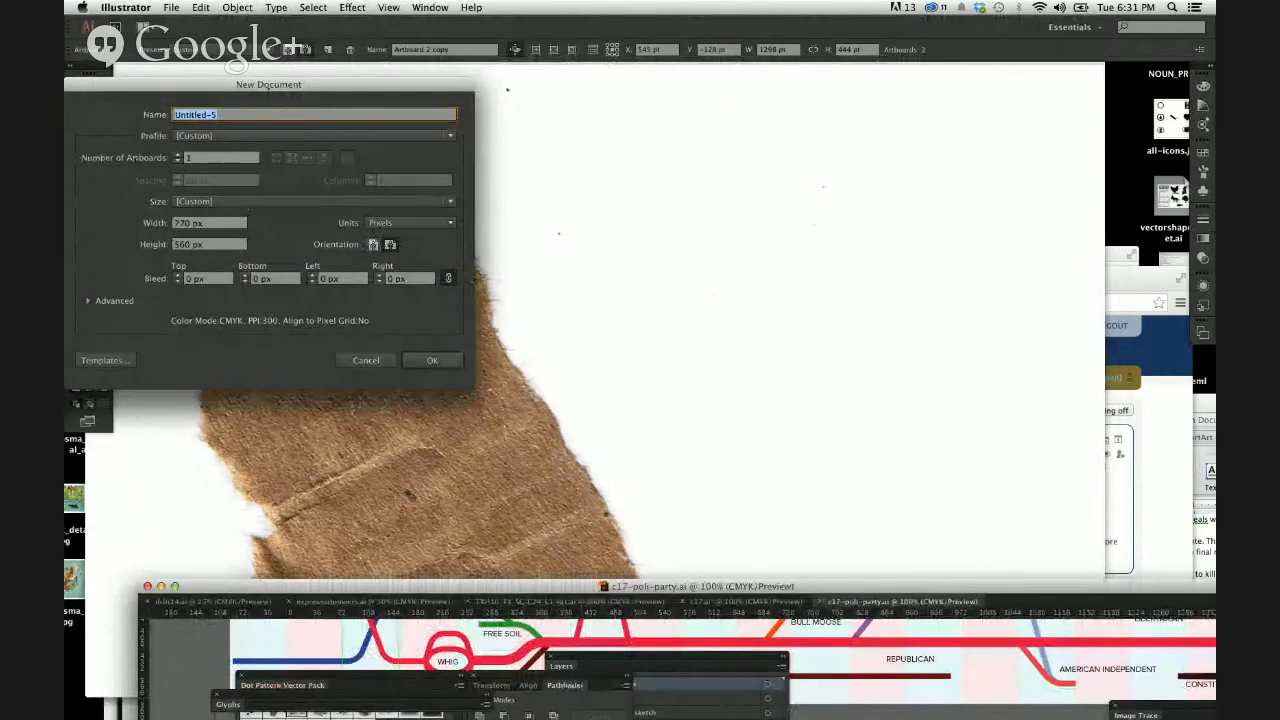
pyautogui.click(317, 201)
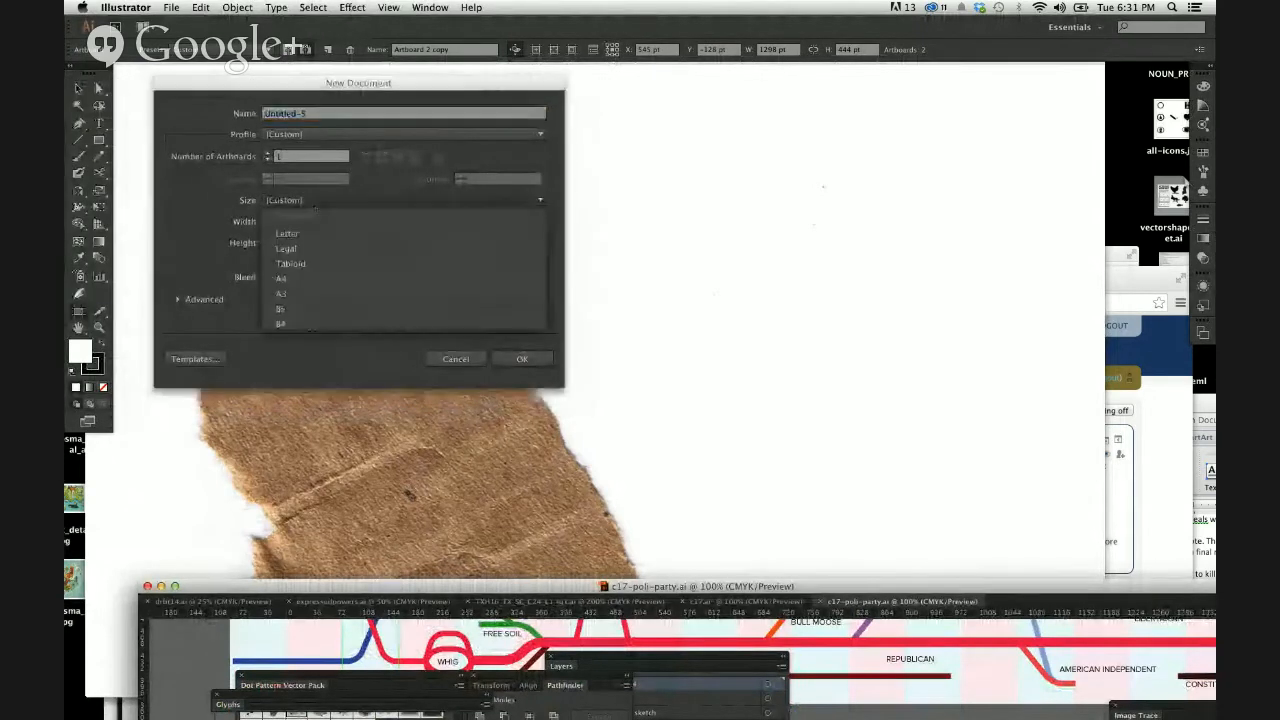
pyautogui.click(300, 234)
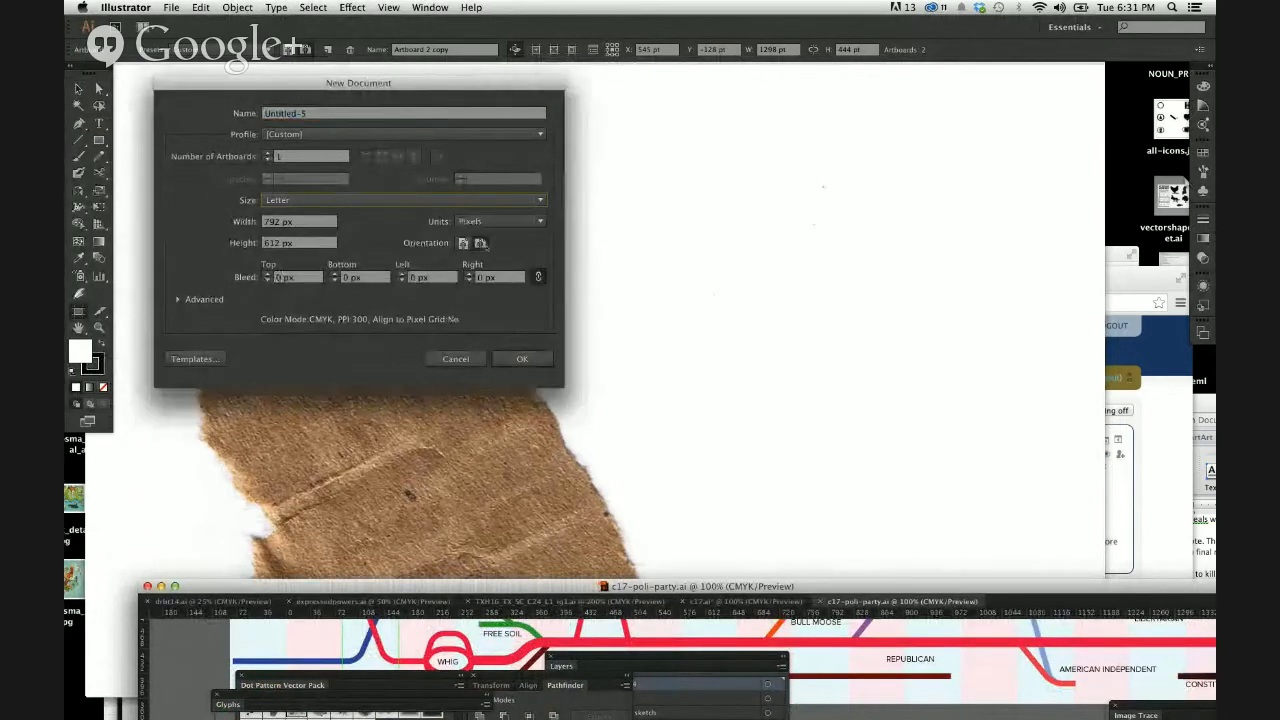
pyautogui.press('Return')
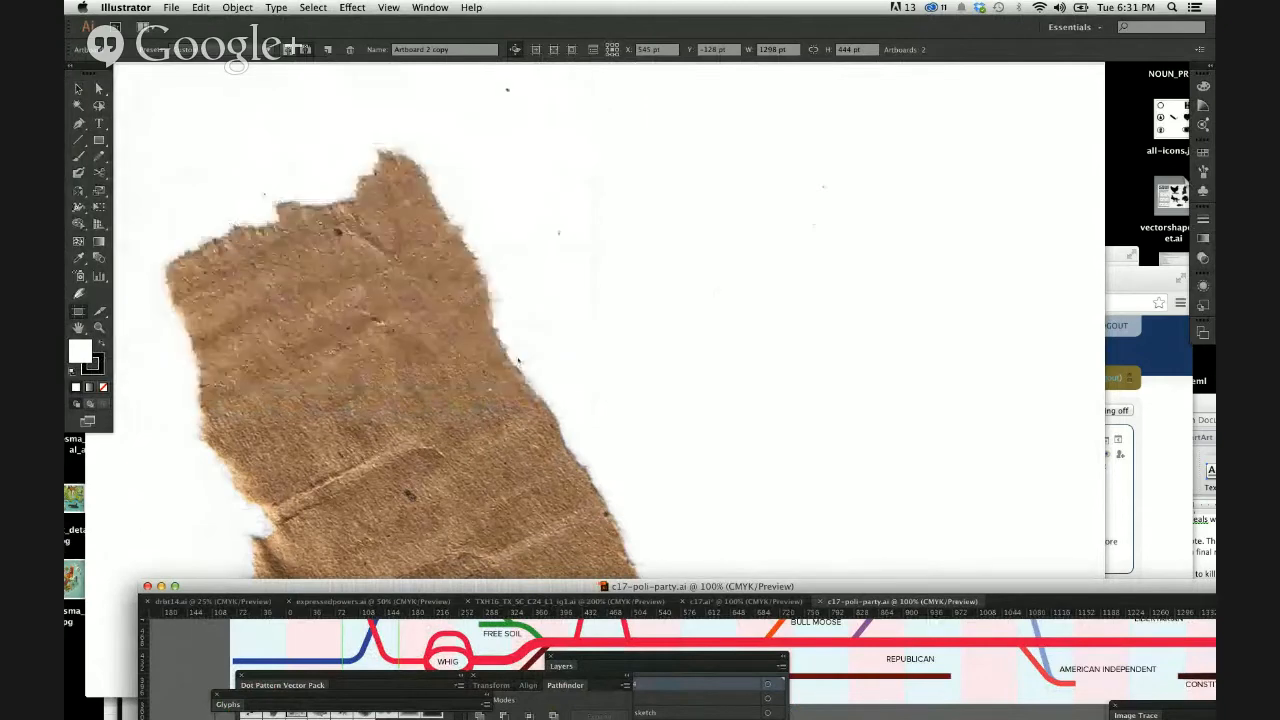
# Step: Move the document window up until the whole artboard shows, and paste the copied torn-paper image into the new document
pyautogui.moveTo(672, 586); pyautogui.dragTo(638, 70)
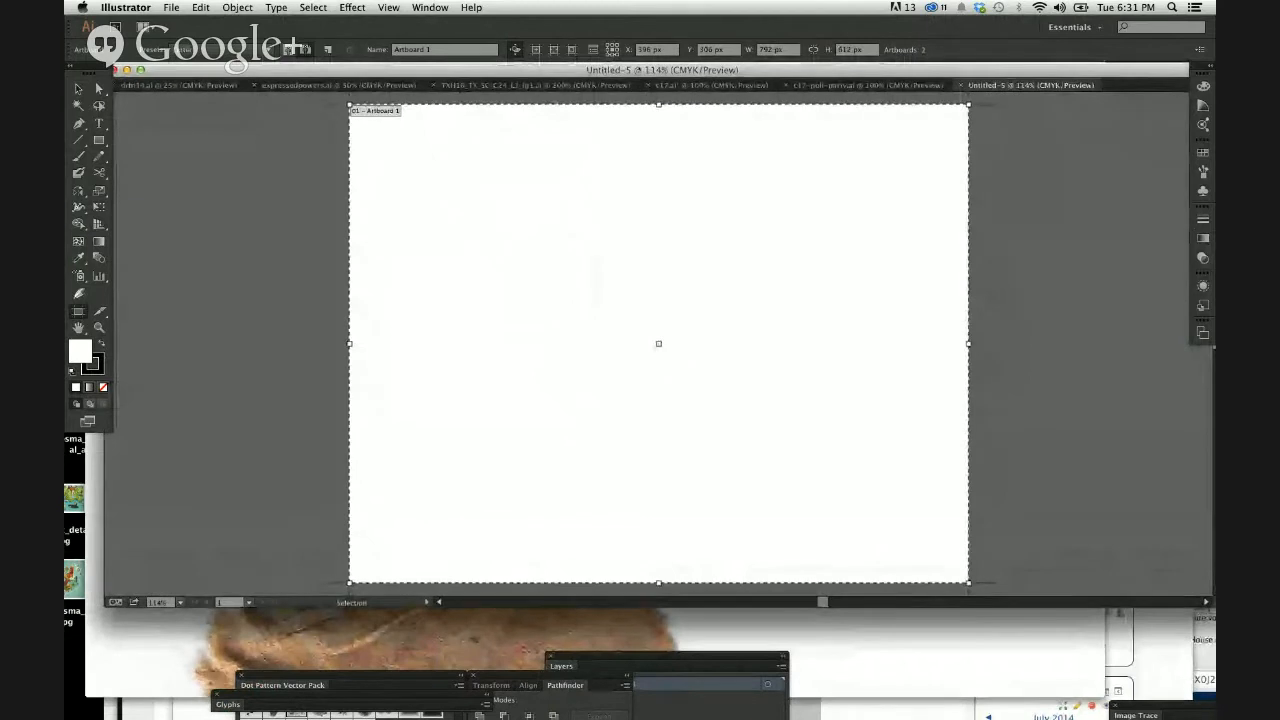
pyautogui.click(201, 7)
pyautogui.click(451, 360)
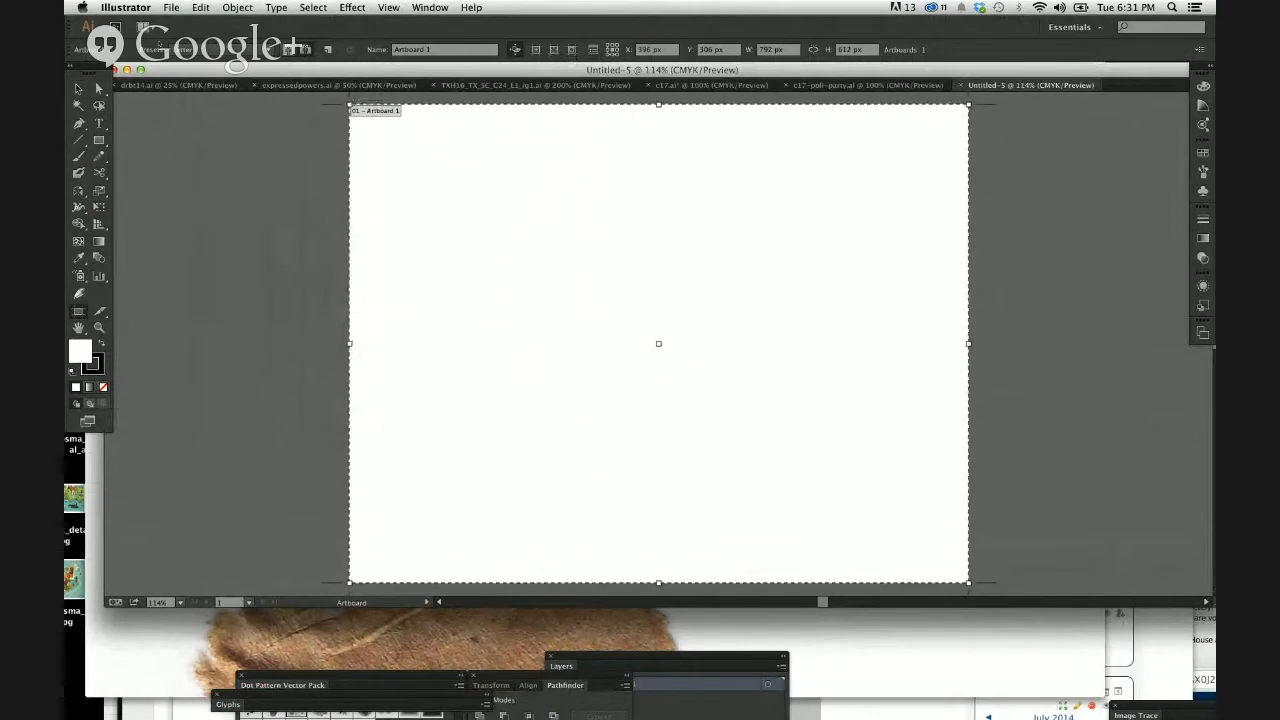
pyautogui.press('super+v')
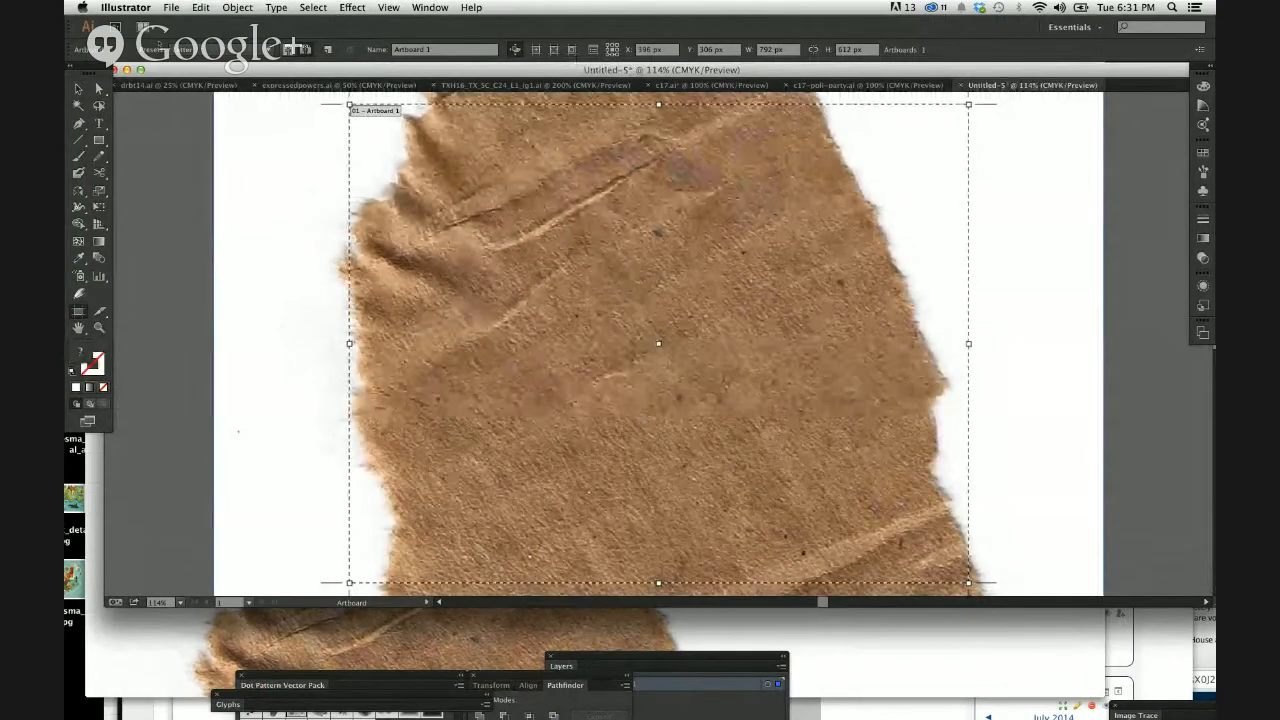
# Step: Scale the pasted torn-paper image down proportionally about its center to about 336 x 579 px so it fits within the artboard
pyautogui.press('super+minus')
pyautogui.press('super+minus')
pyautogui.press('super+minus')
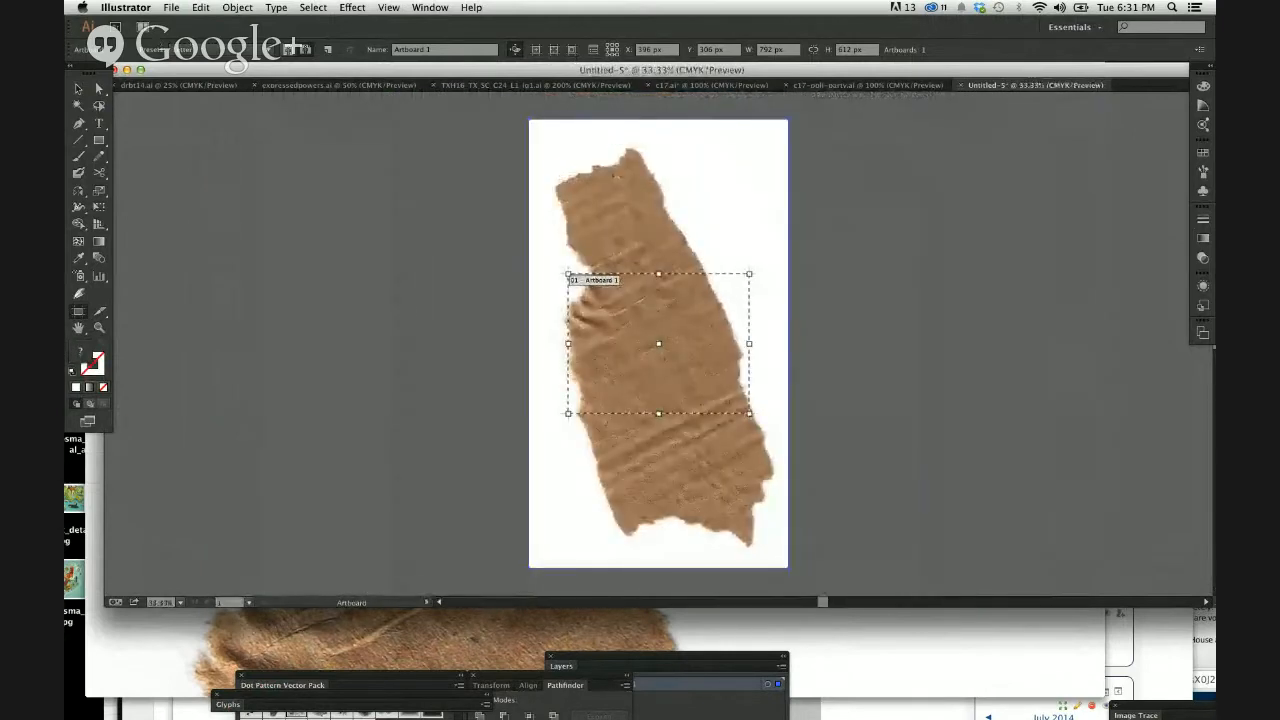
pyautogui.click(78, 88)
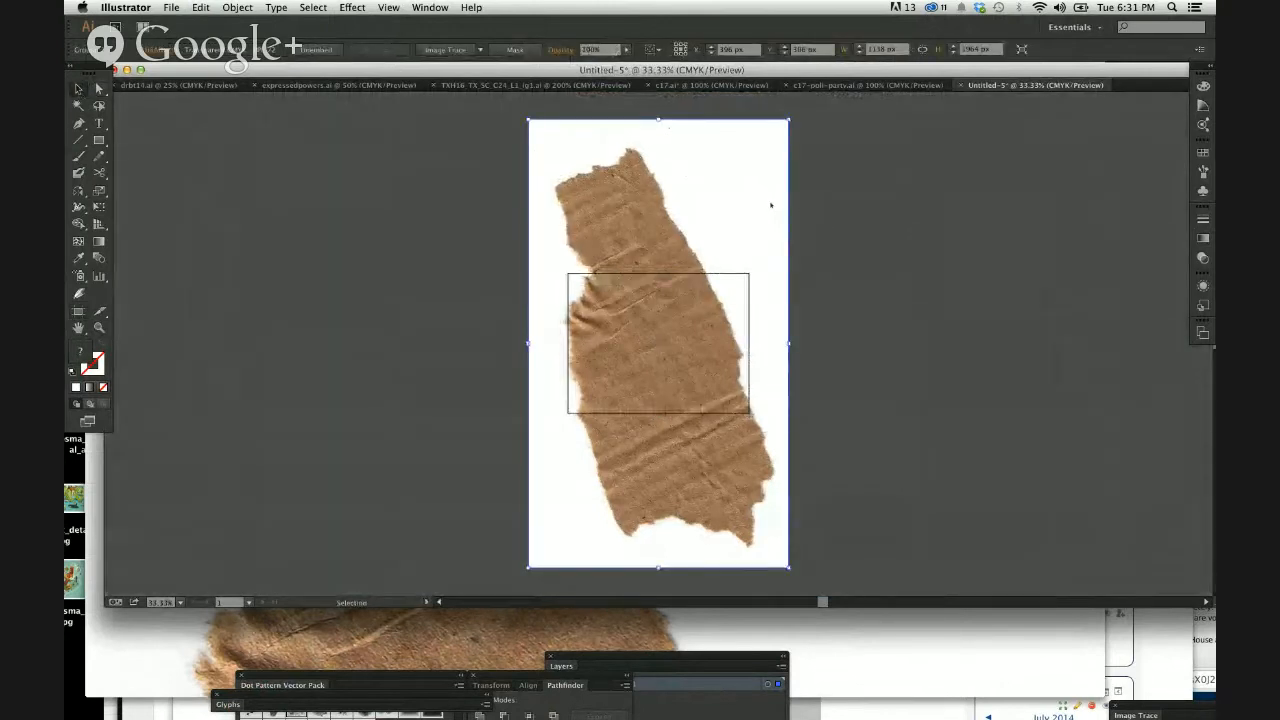
pyautogui.click(903, 282)
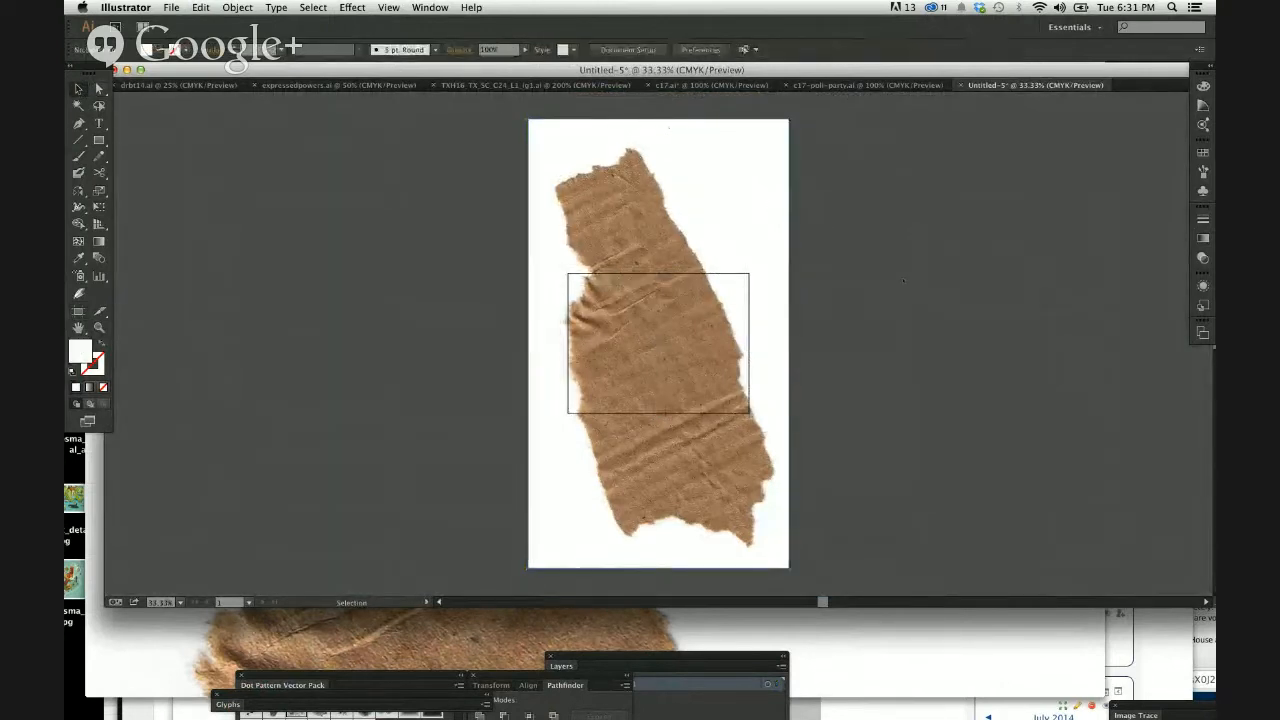
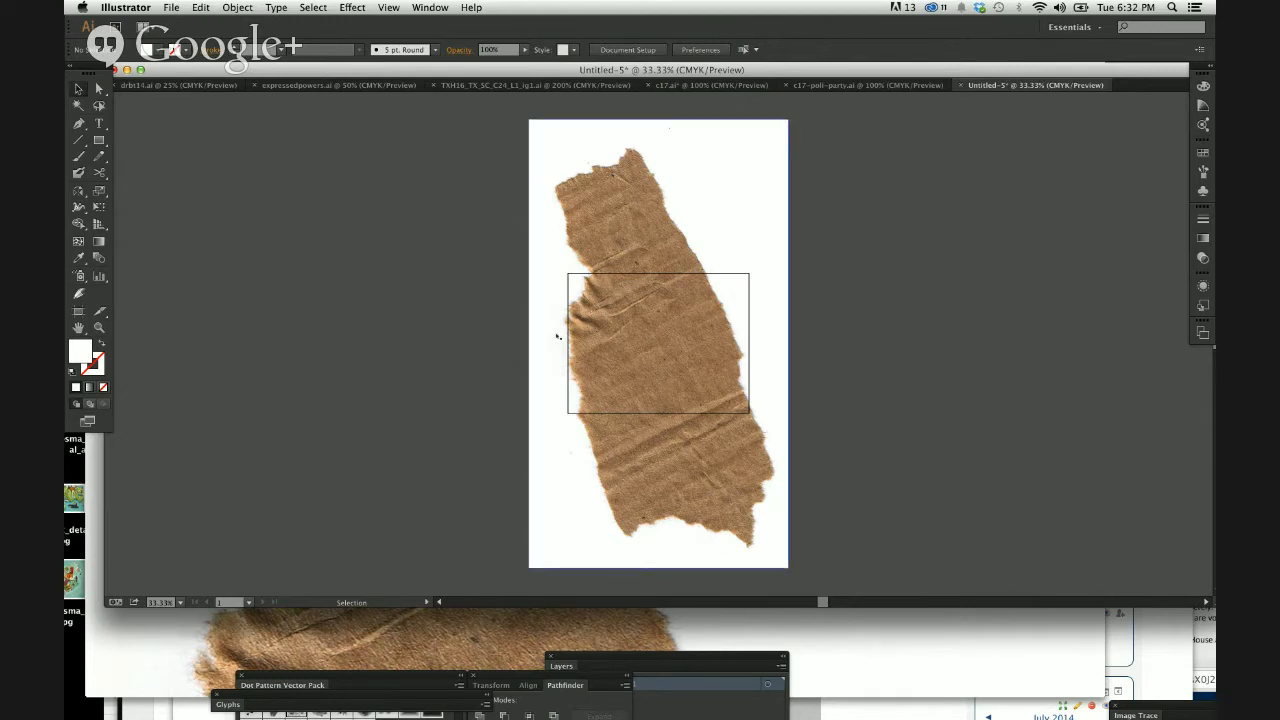
pyautogui.click(659, 476)
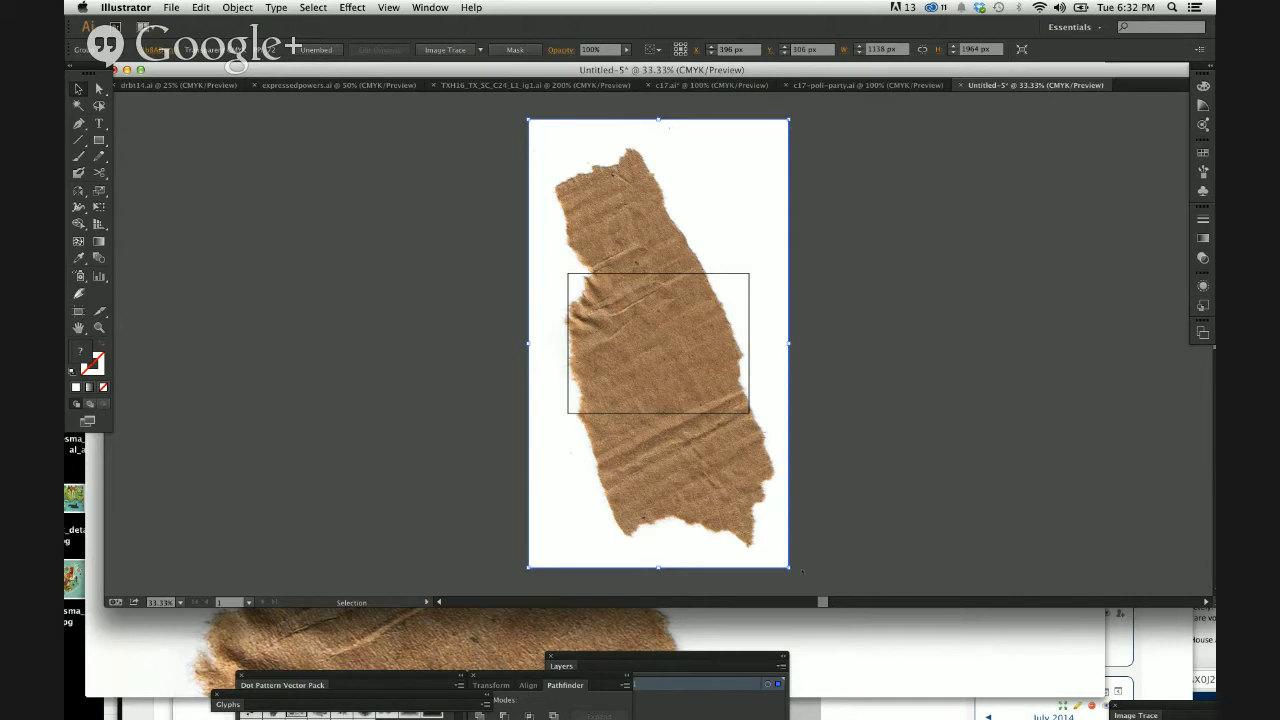
pyautogui.moveTo(788, 567); pyautogui.dragTo(717, 505)
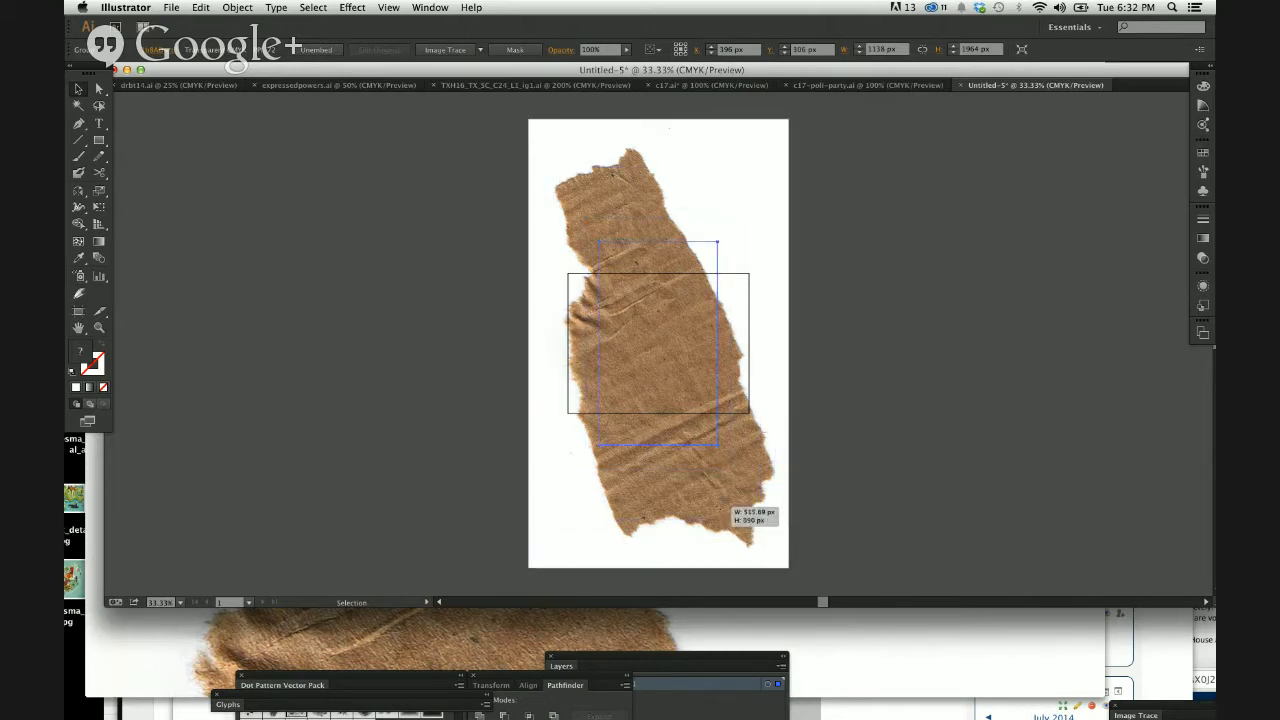
pyautogui.moveTo(734, 512); pyautogui.dragTo(708, 470)
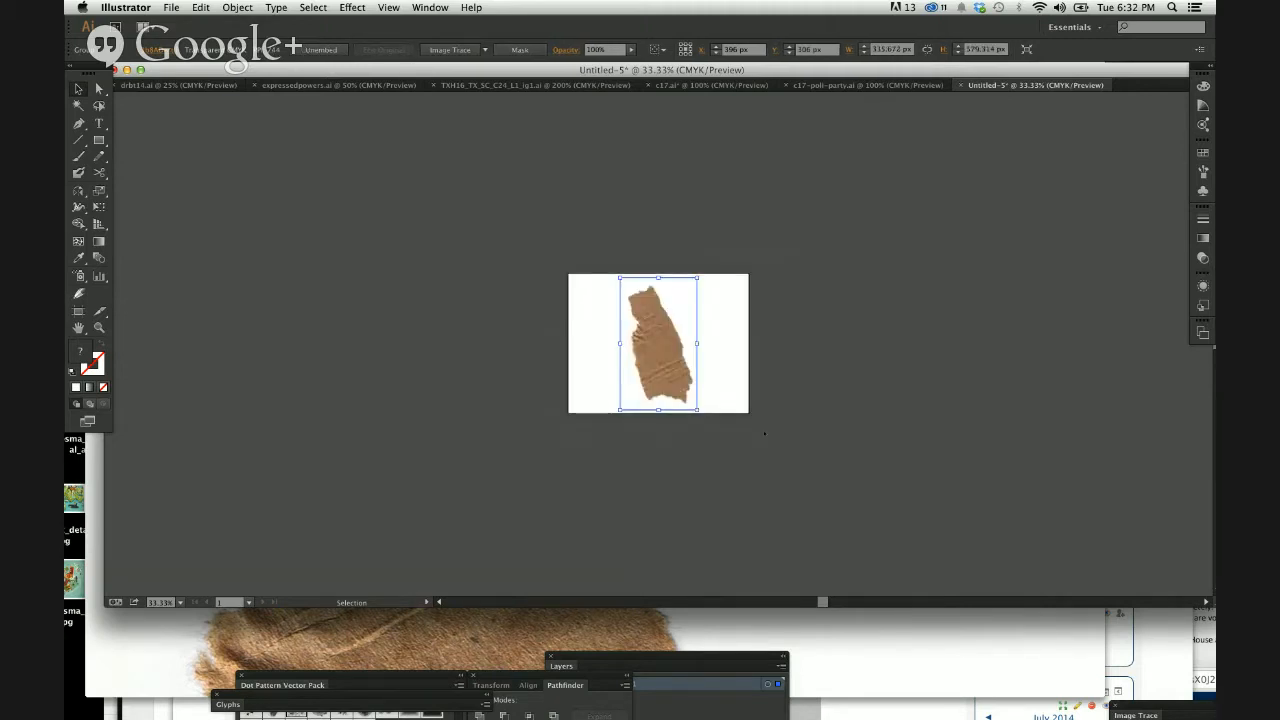
# Step: Examine the scaled-down torn-paper image on the artboard at 100% zoom
pyautogui.click(734, 379)
pyautogui.press('a')
pyautogui.press('super+equal')
pyautogui.press('super+equal')
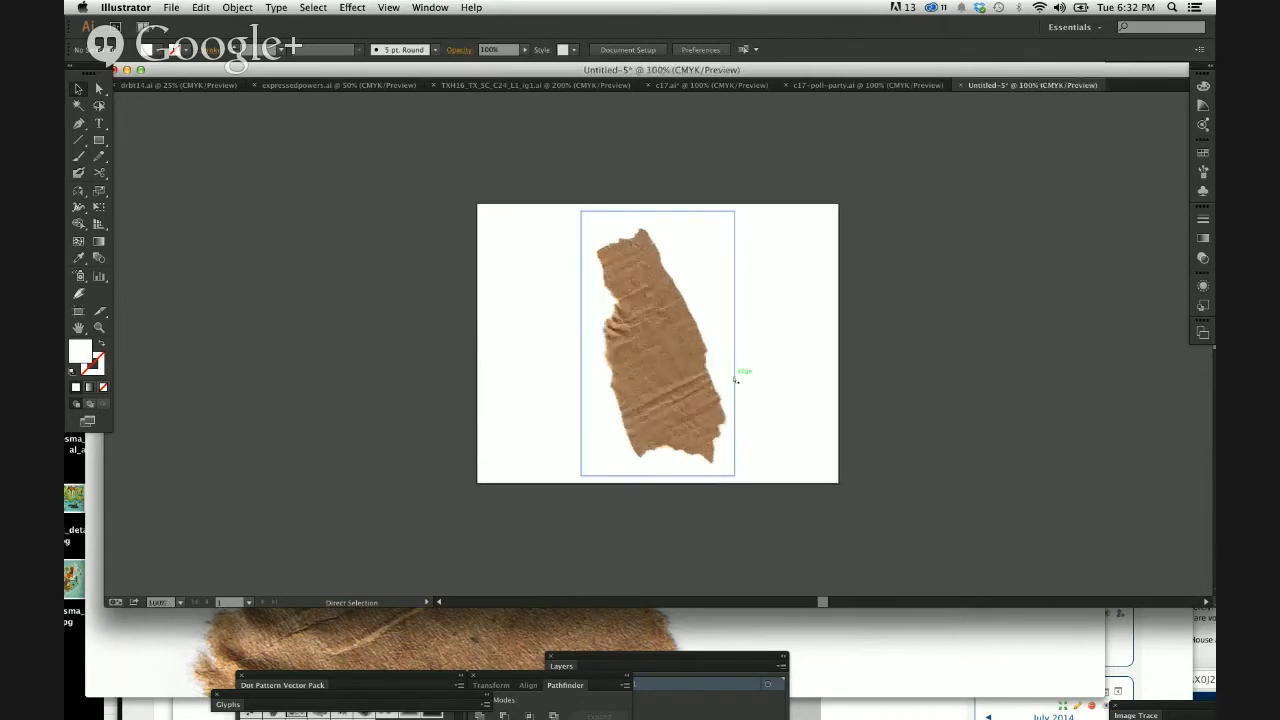
pyautogui.press('v')
pyautogui.press('super+equal')
pyautogui.click(652, 330)
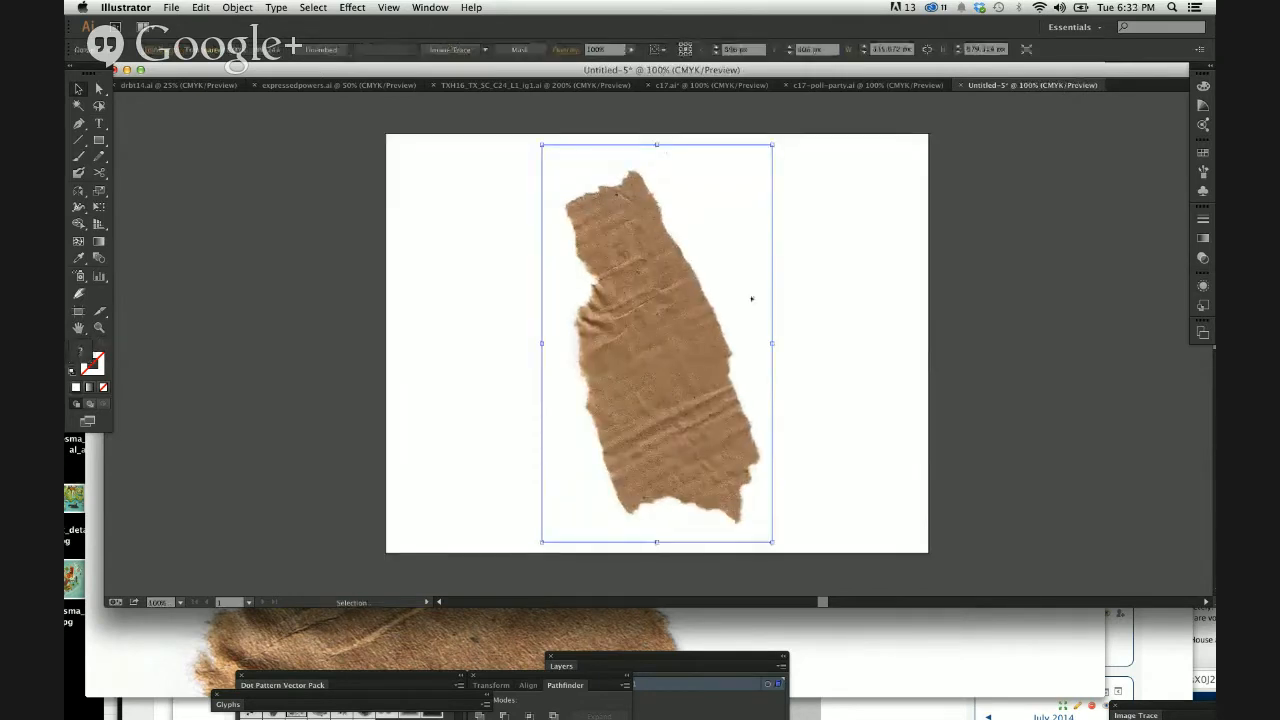
pyautogui.click(886, 305)
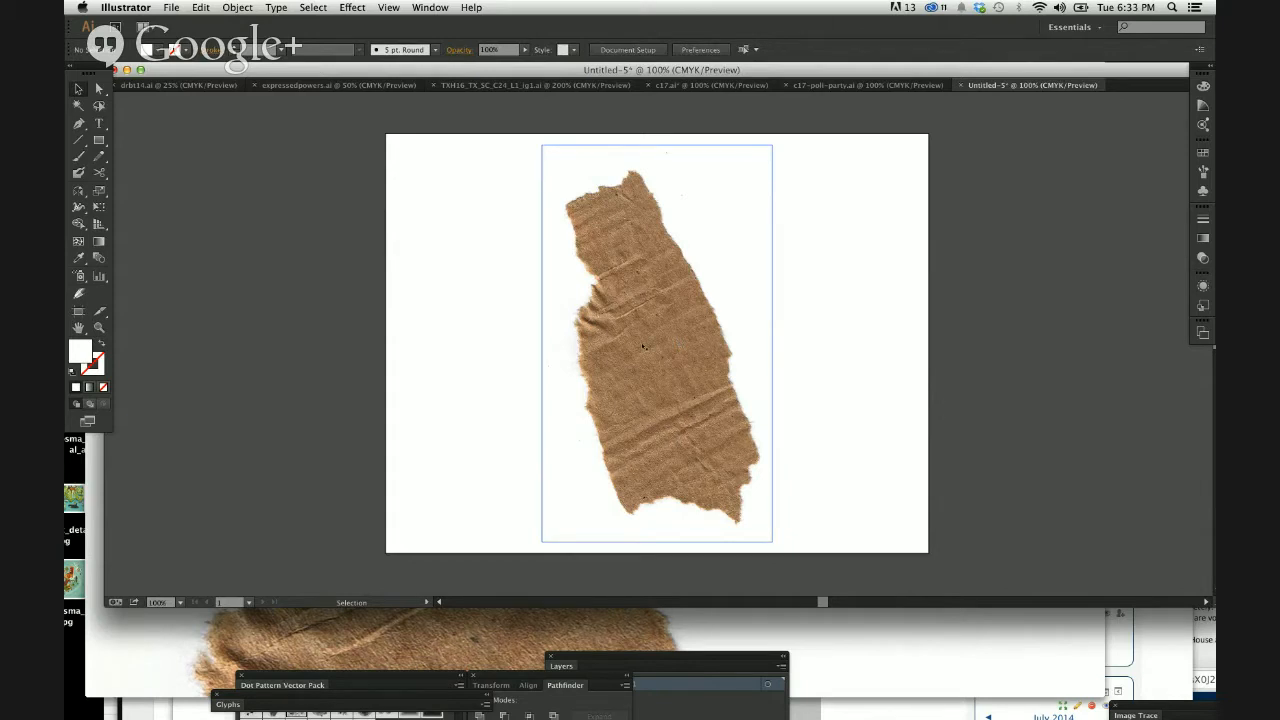
# Step: Move the torn-paper image to the artboard's left side and enlarge it proportionally from its center to about 542 x 936 px
pyautogui.click(665, 367)
pyautogui.press('super+minus')
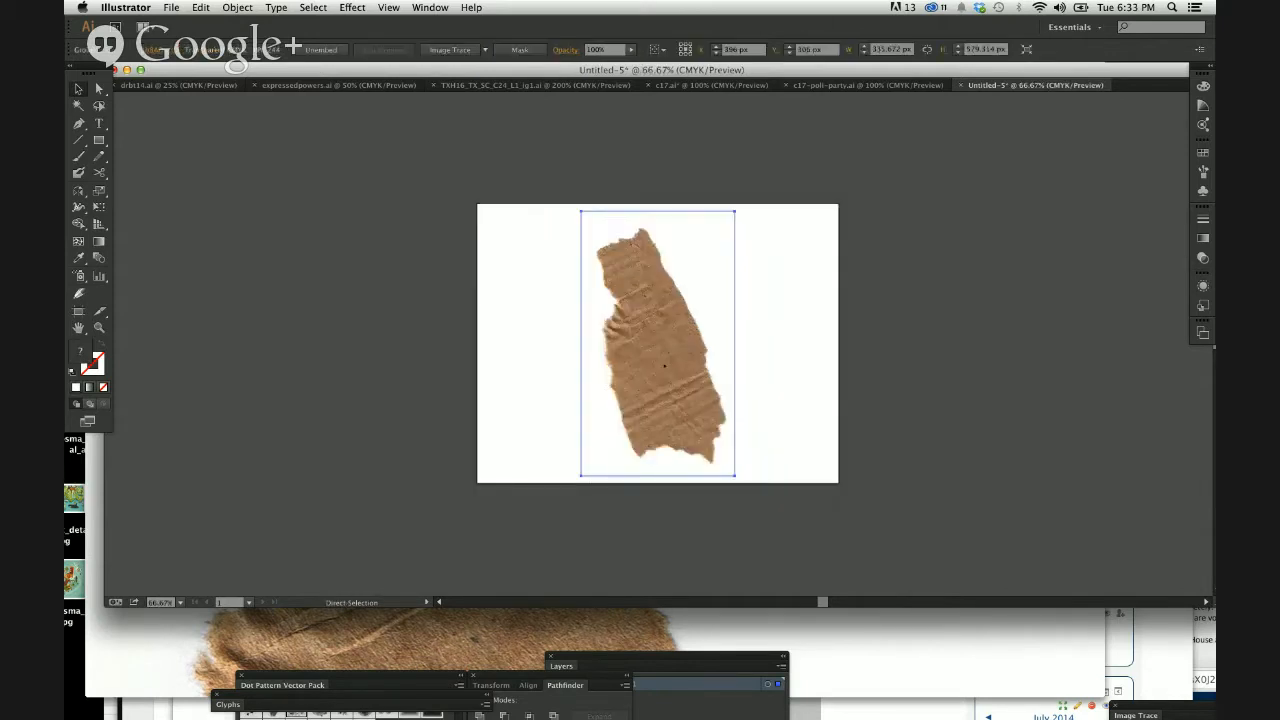
pyautogui.moveTo(660, 357); pyautogui.dragTo(552, 357)
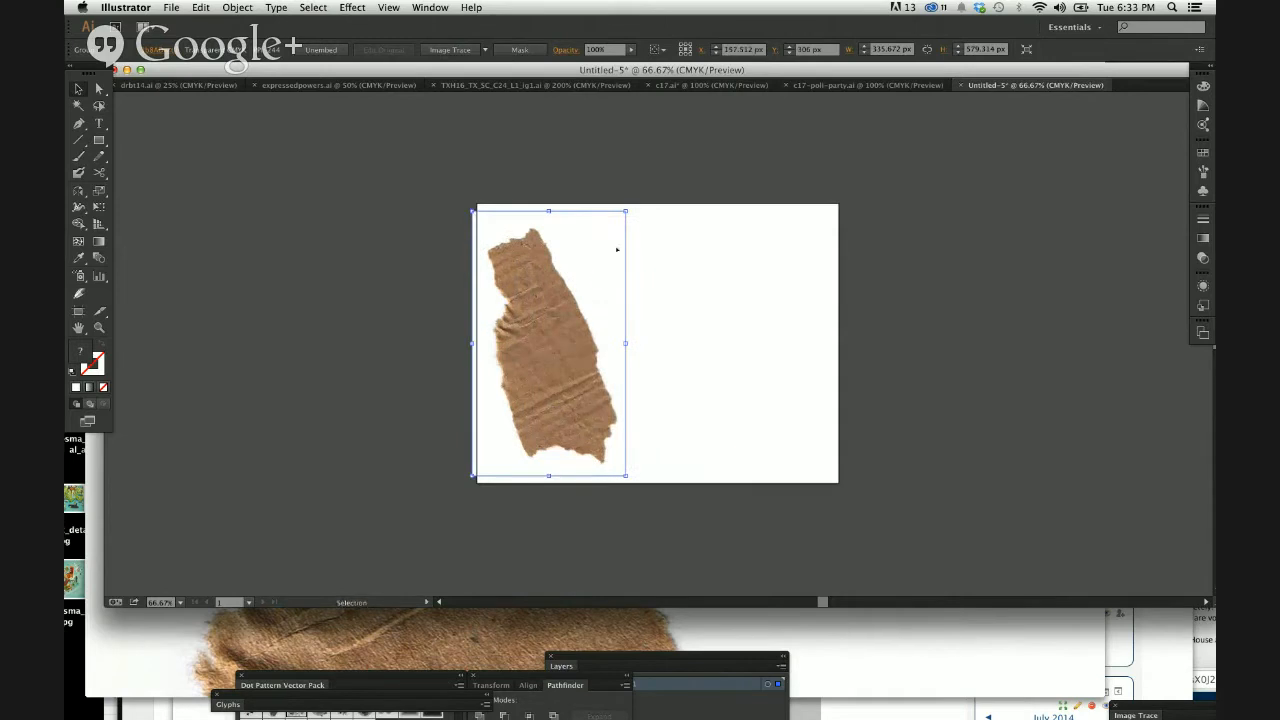
pyautogui.moveTo(625, 212); pyautogui.dragTo(674, 131)
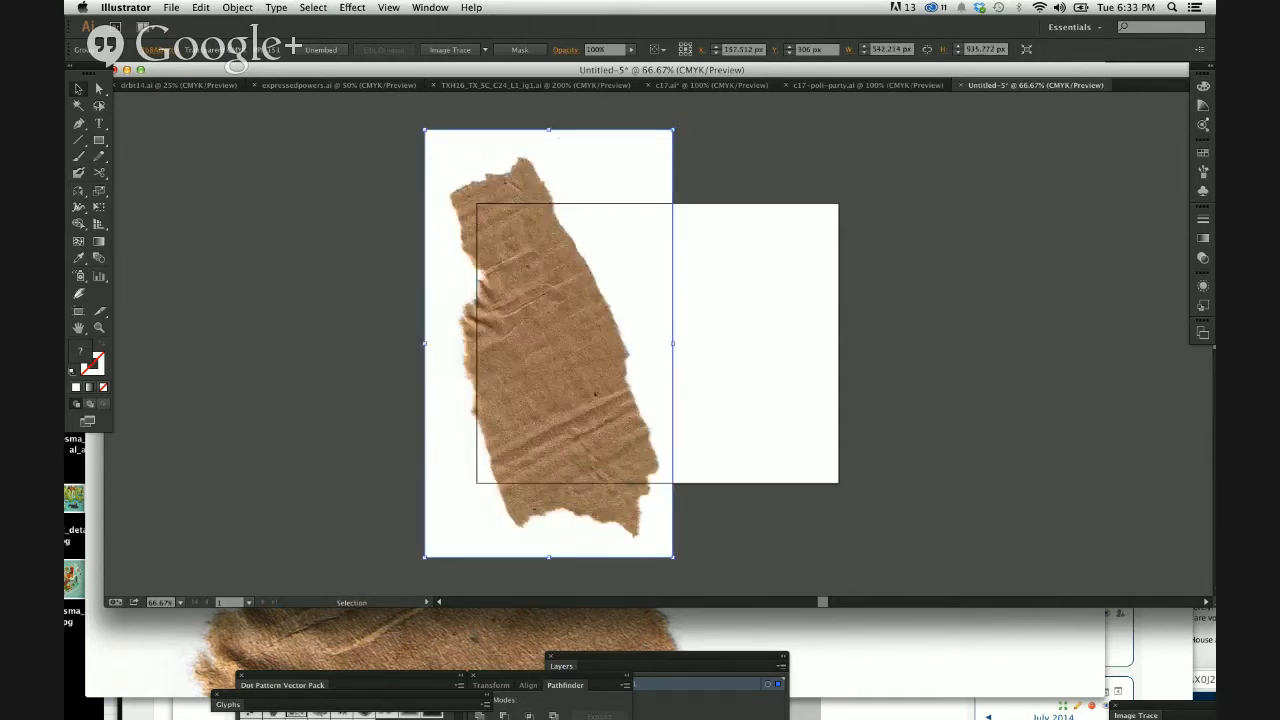
pyautogui.click(726, 386)
pyautogui.press('super+1')
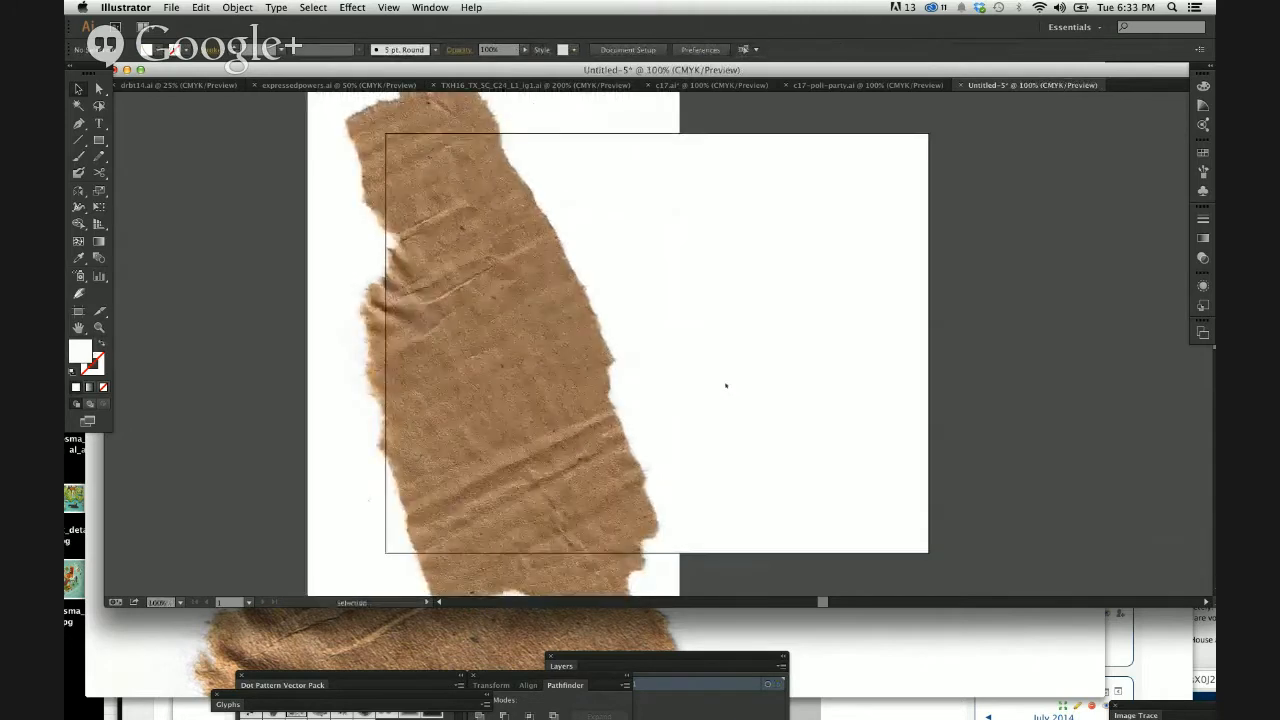
pyautogui.scroll(-3, 726, 386)
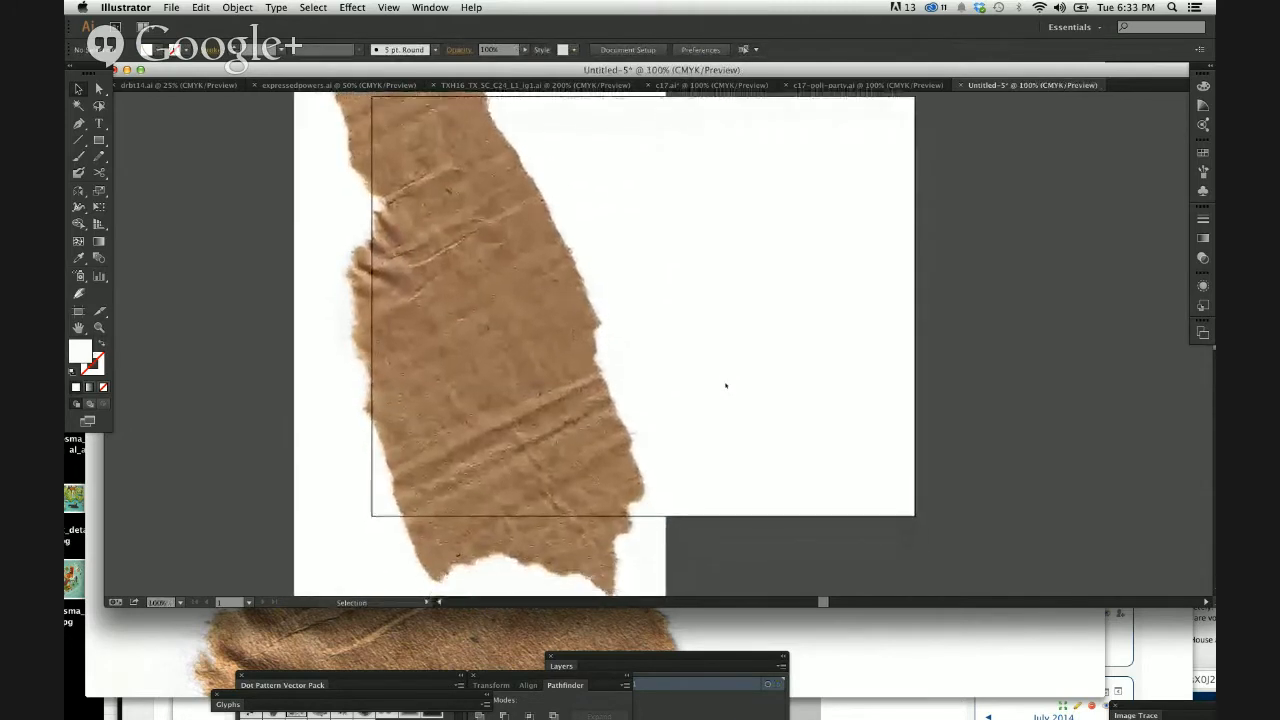
pyautogui.scroll(2, 726, 386)
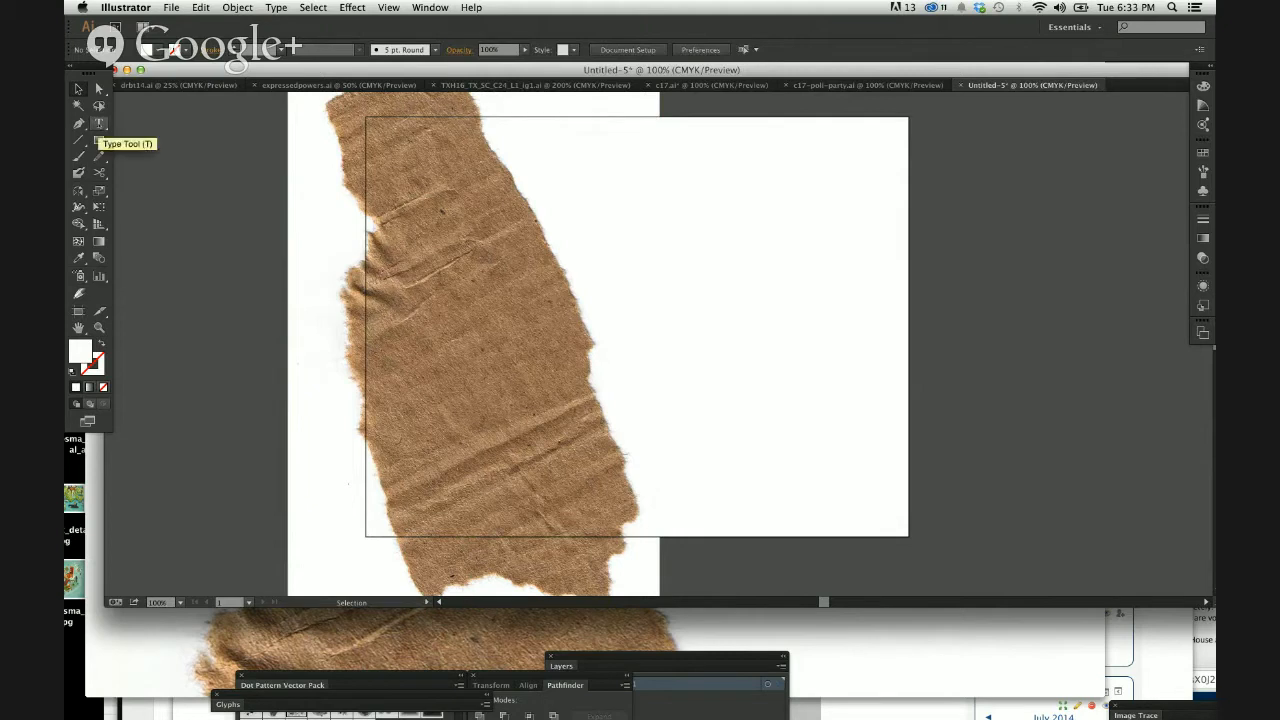
# Step: Float the toolbox beside the torn-paper image, just outside the artboard, and activate the Type tool
pyautogui.moveTo(88, 73); pyautogui.dragTo(709, 122)
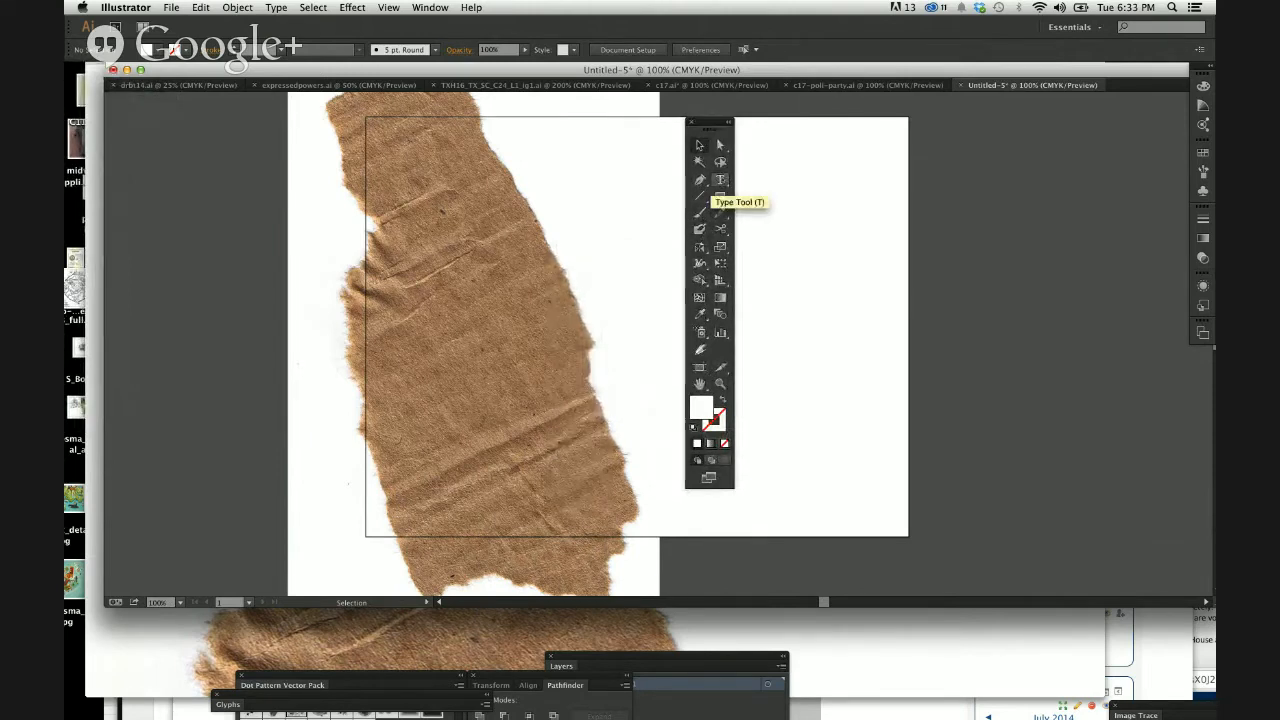
pyautogui.click(720, 180)
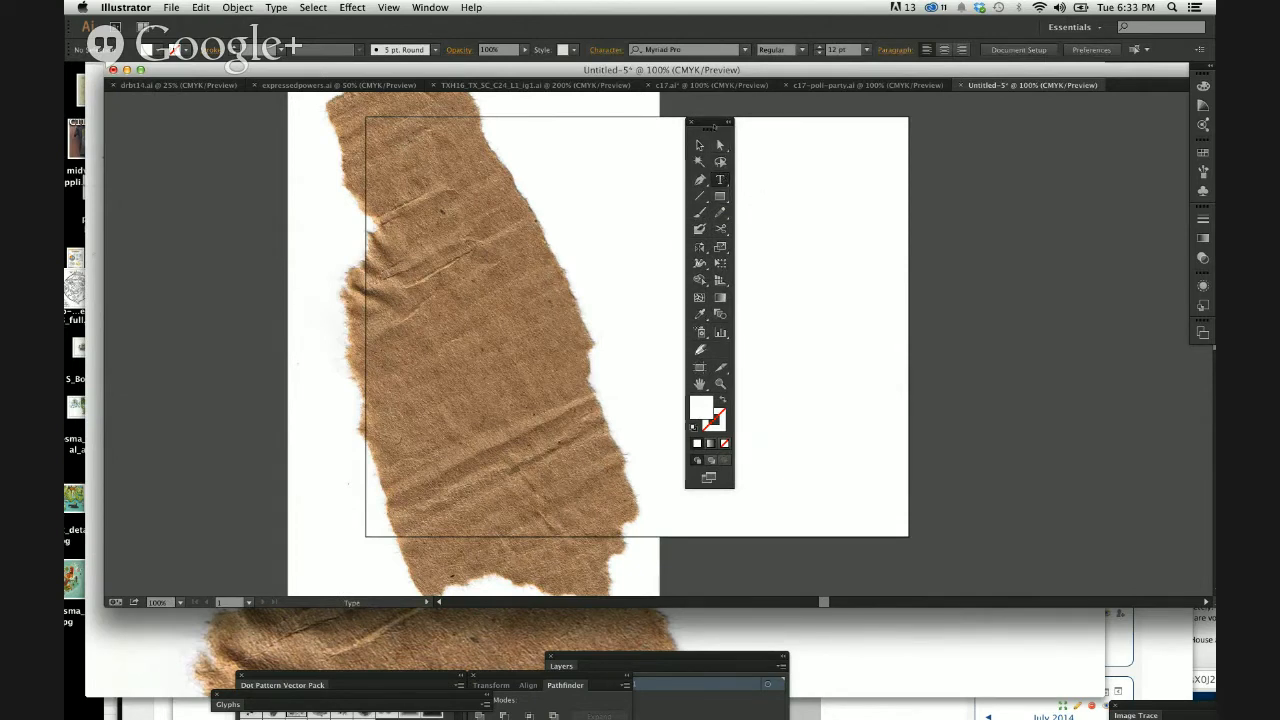
pyautogui.moveTo(713, 124); pyautogui.dragTo(214, 160)
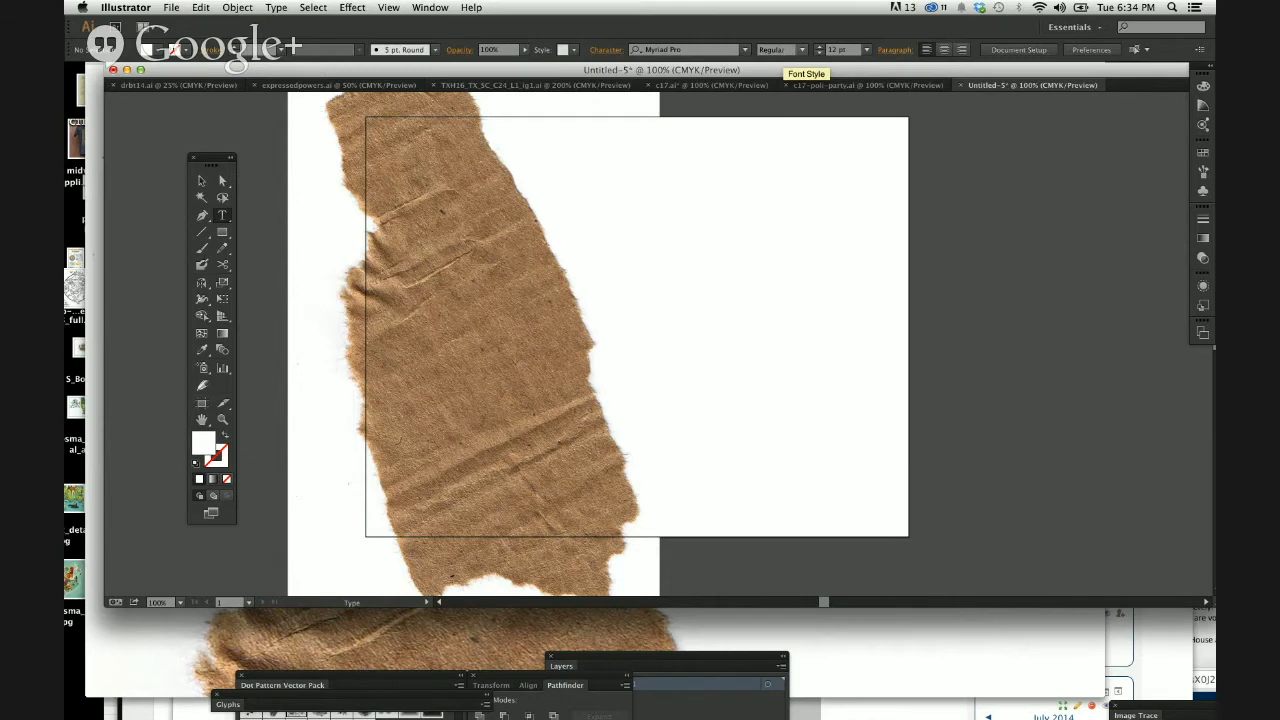
# Step: Review the type controls: the Myriad Pro font styles, the font size, the available type panels and the type commands
pyautogui.click(801, 49)
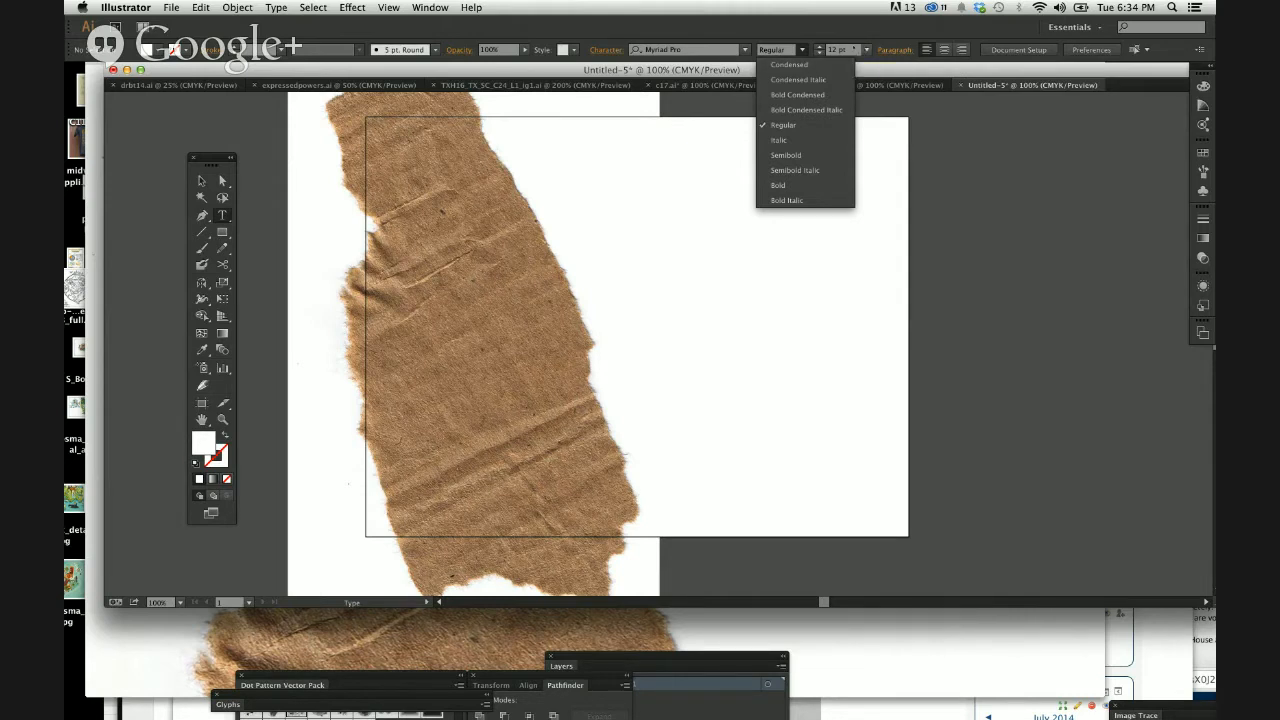
pyautogui.click(846, 50)
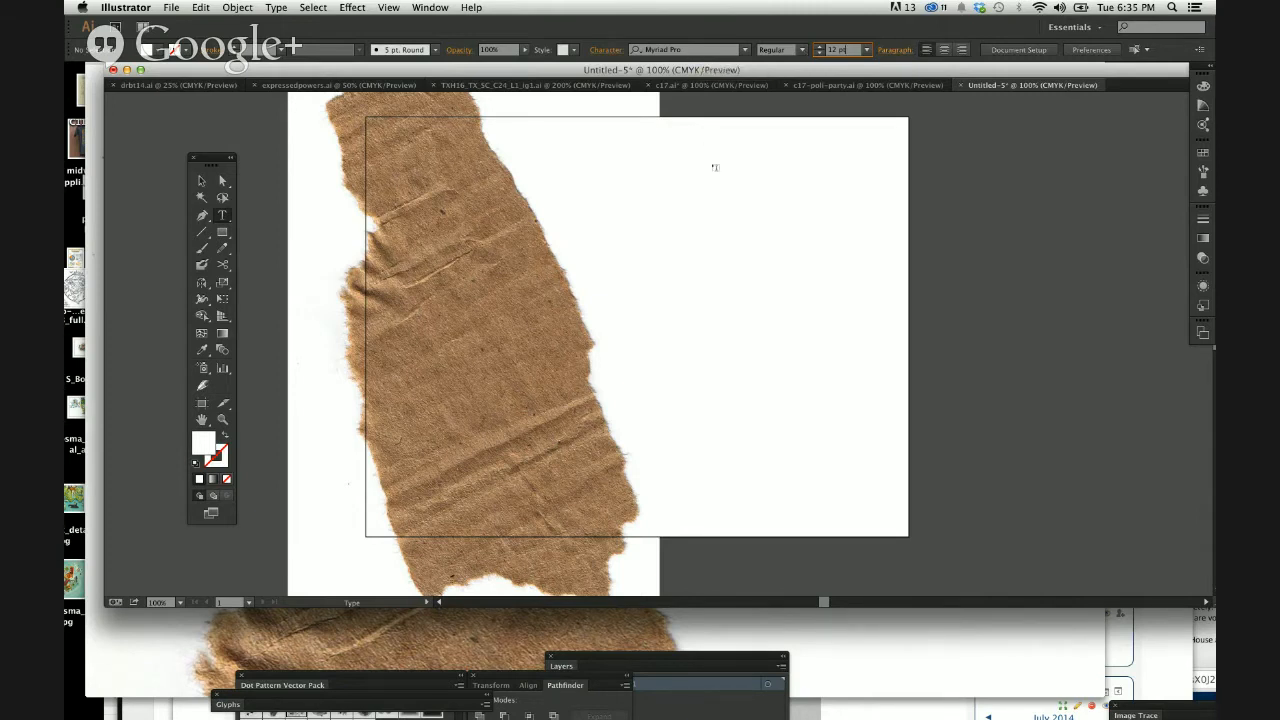
pyautogui.click(430, 7)
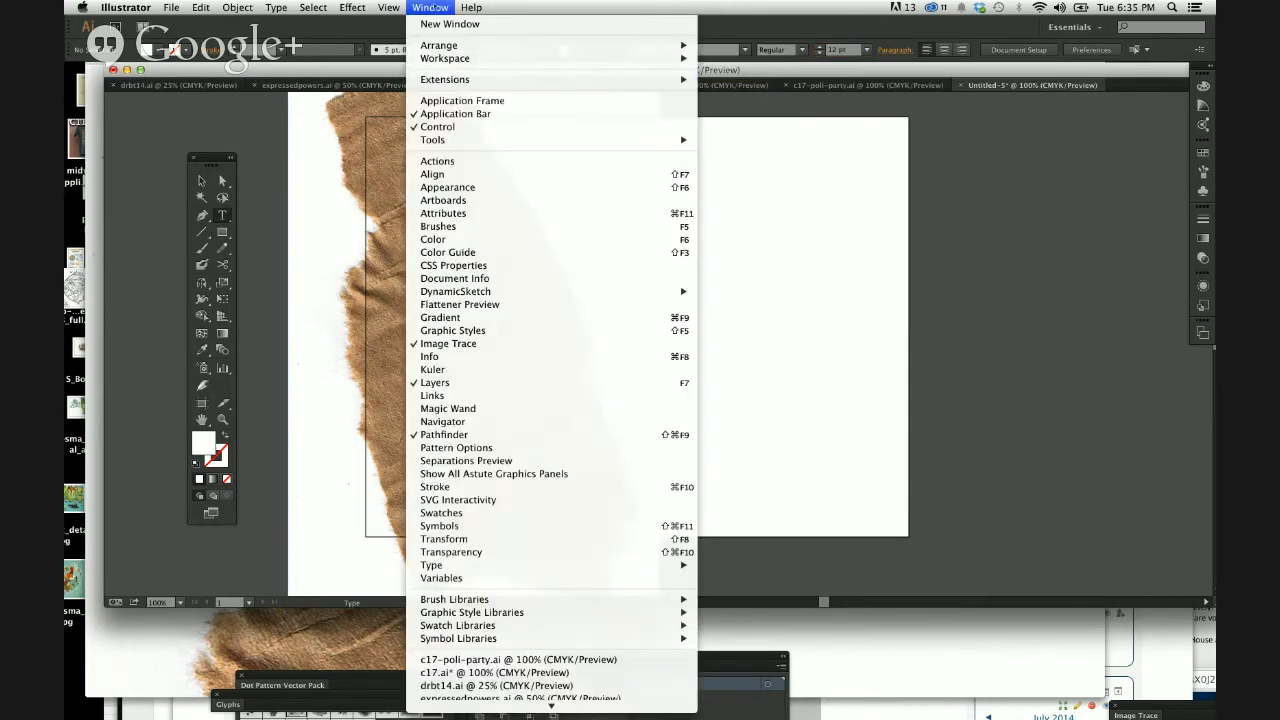
pyautogui.moveTo(440, 45)
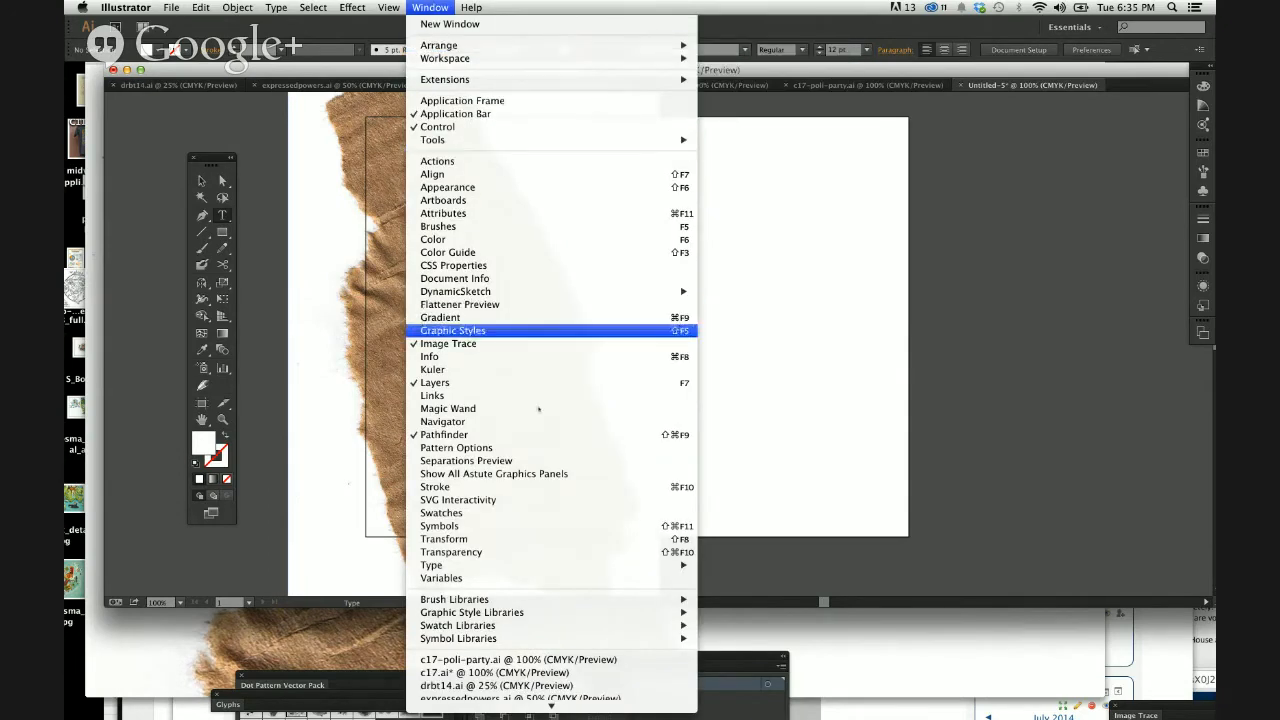
pyautogui.moveTo(566, 565)
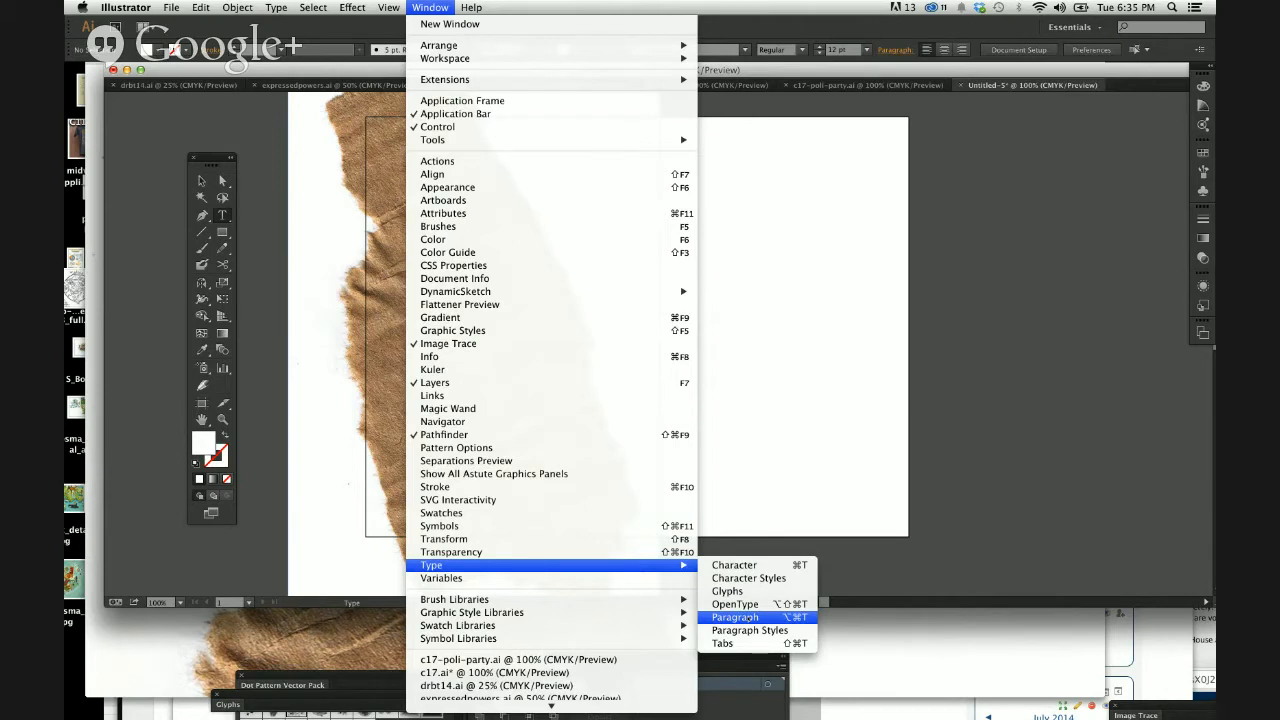
pyautogui.click(938, 375)
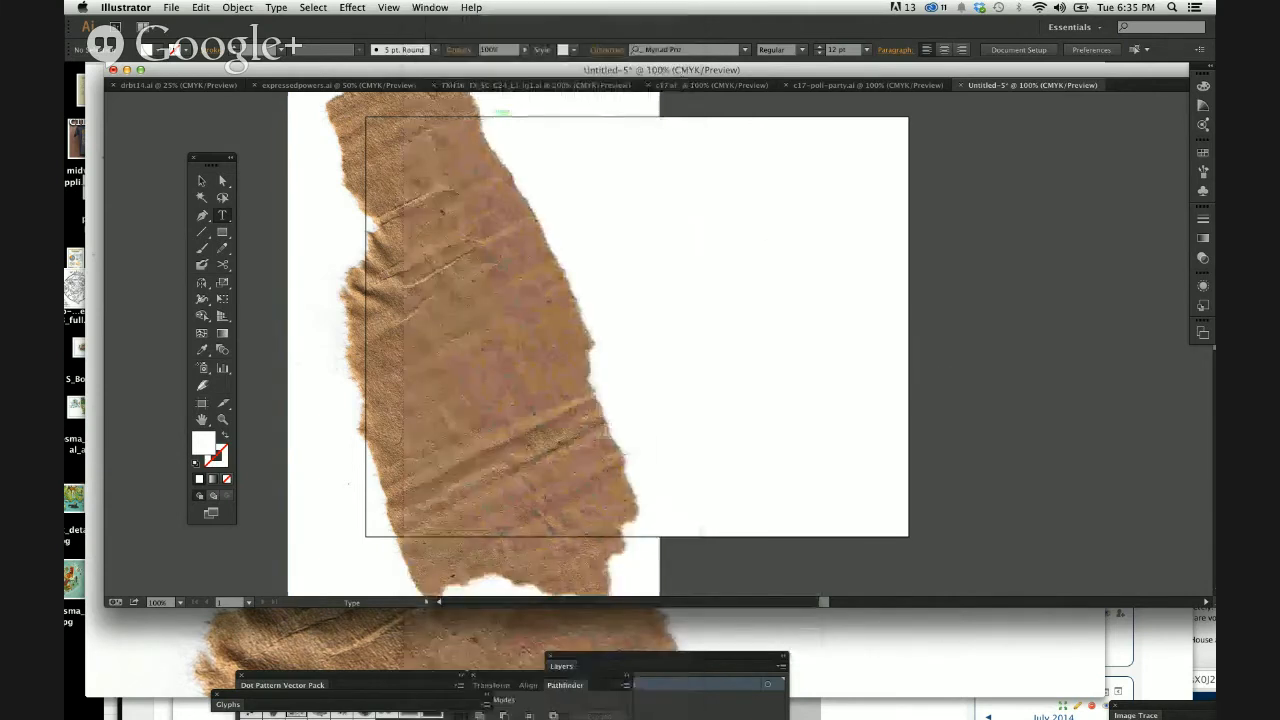
pyautogui.click(276, 7)
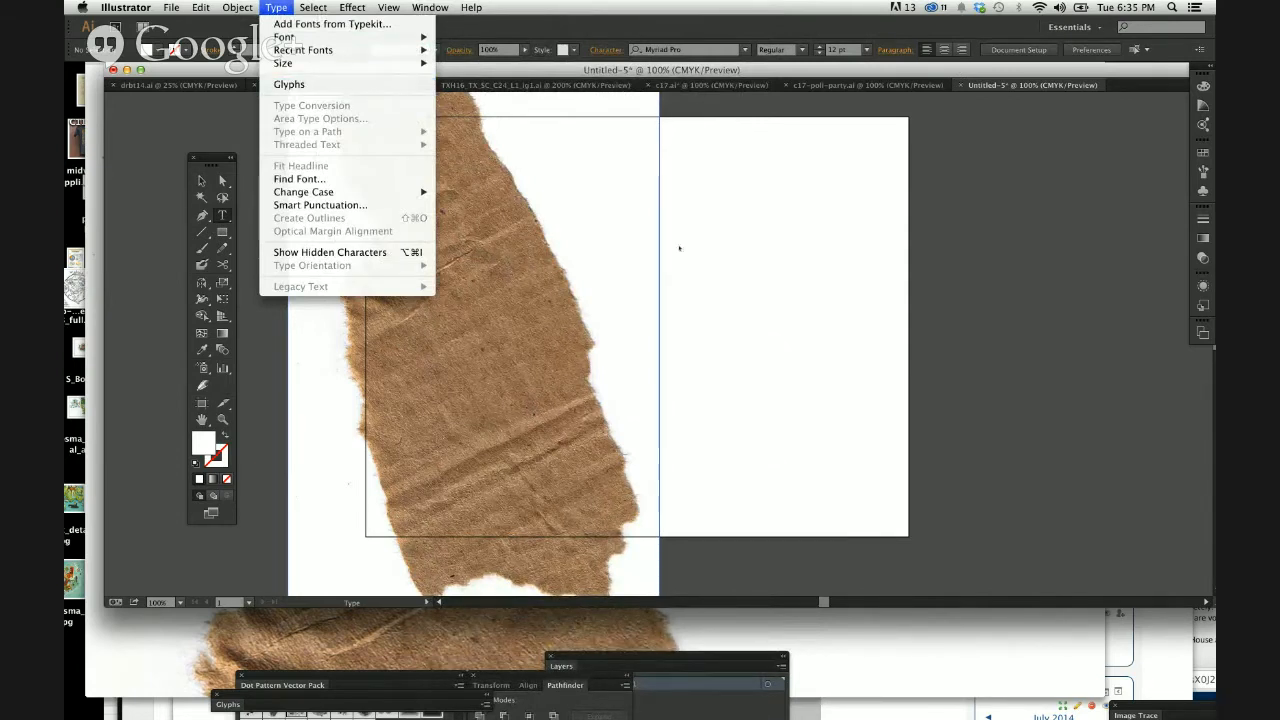
pyautogui.press('Escape')
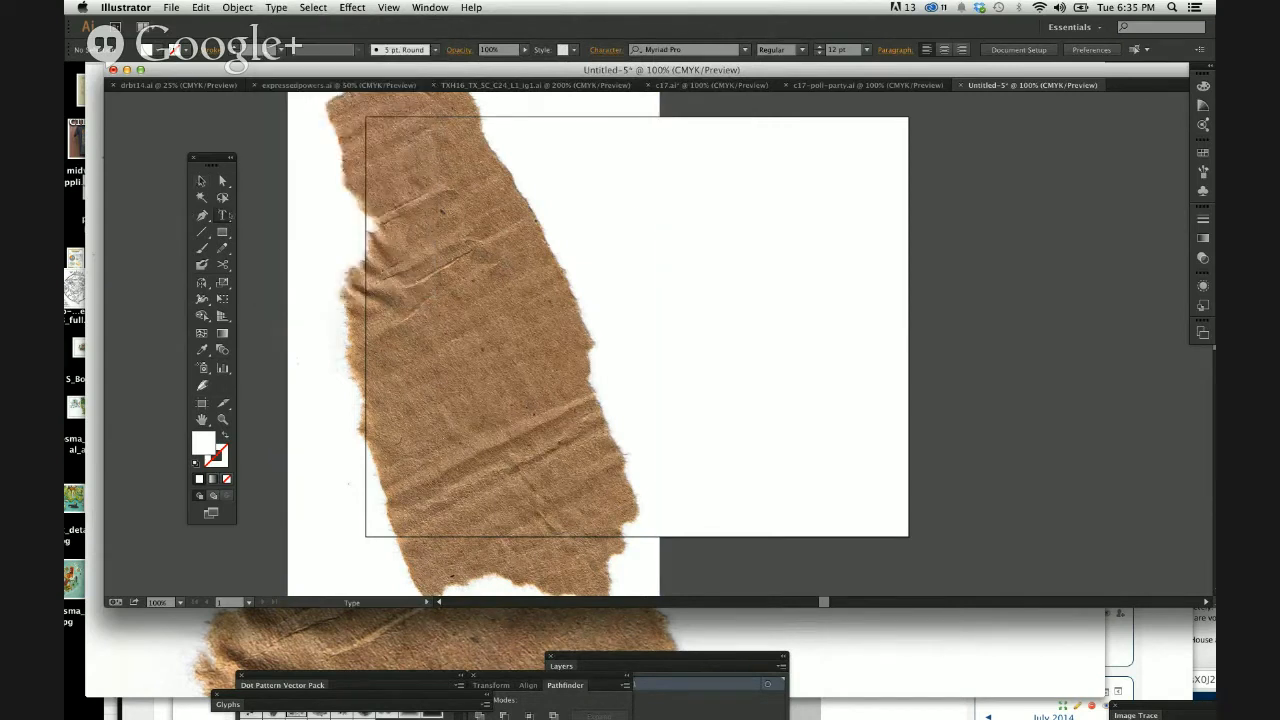
# Step: Add the point text "TORN" in the blank area of the artboard beside the torn paper
pyautogui.click(693, 224)
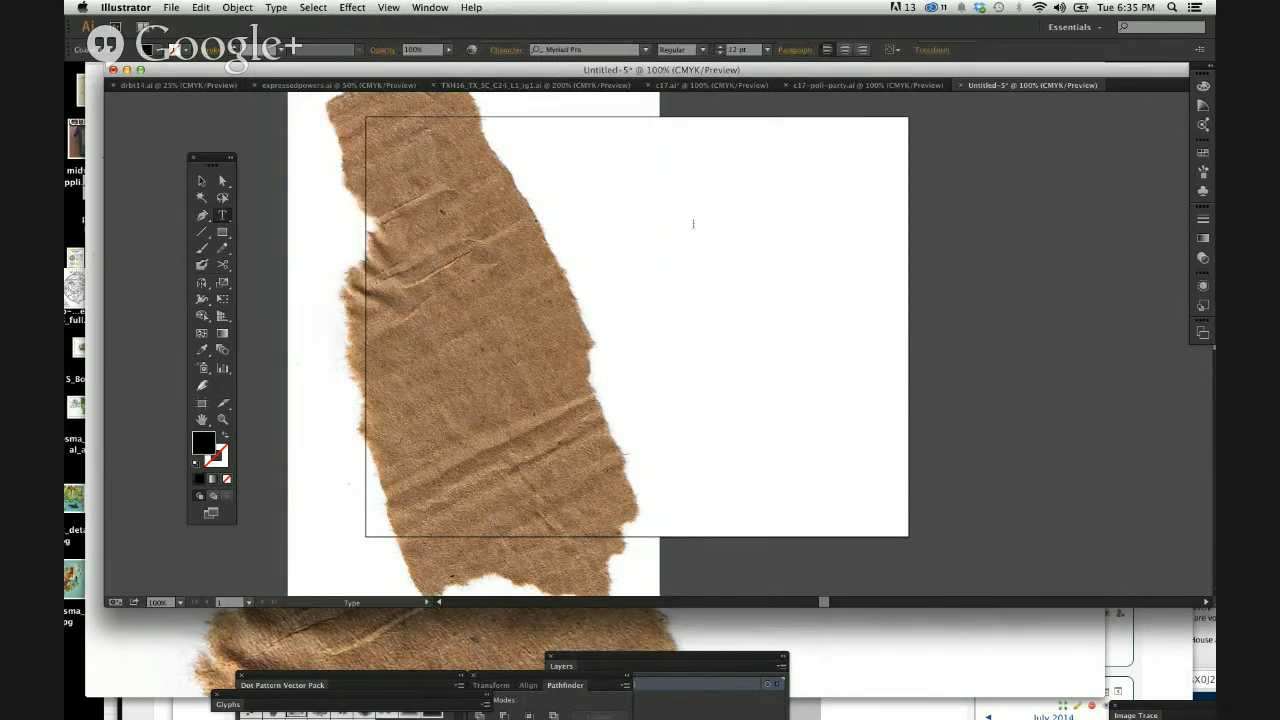
pyautogui.write('TORN')
pyautogui.press('Escape')
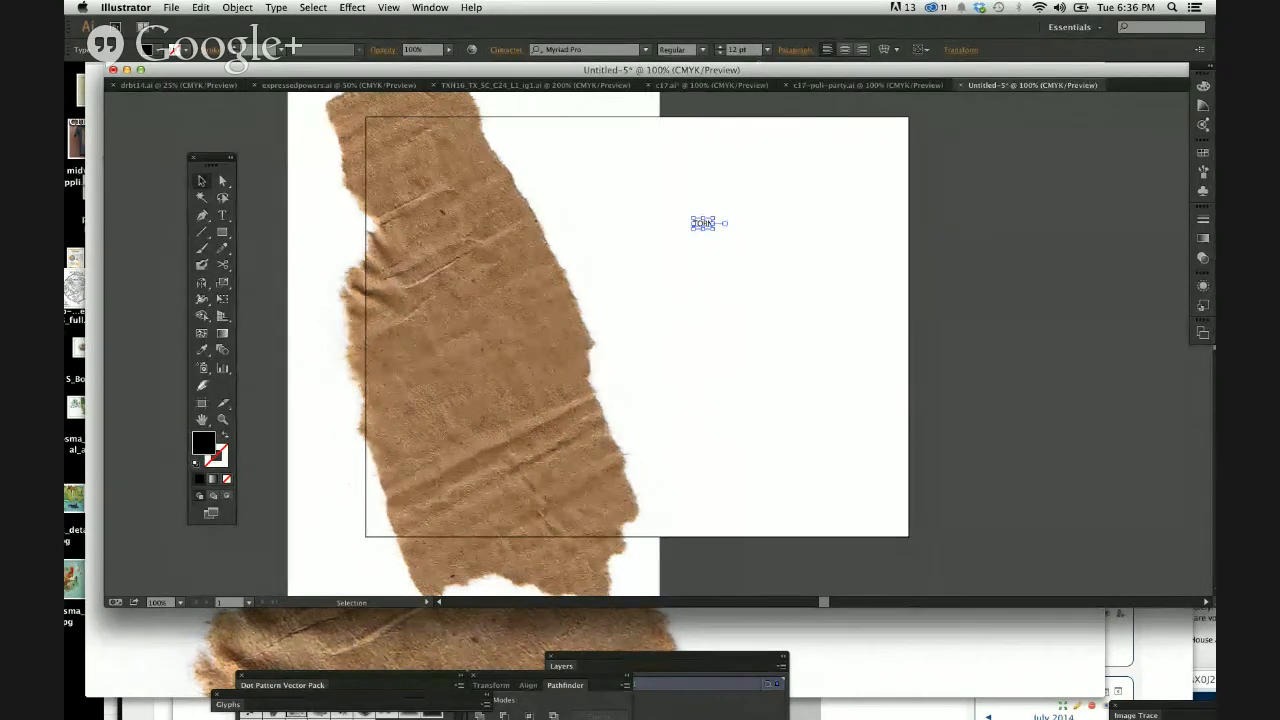
# Step: Try font sizes of 24 pt, 72 pt and 125 pt on the TORN text
pyautogui.click(767, 49)
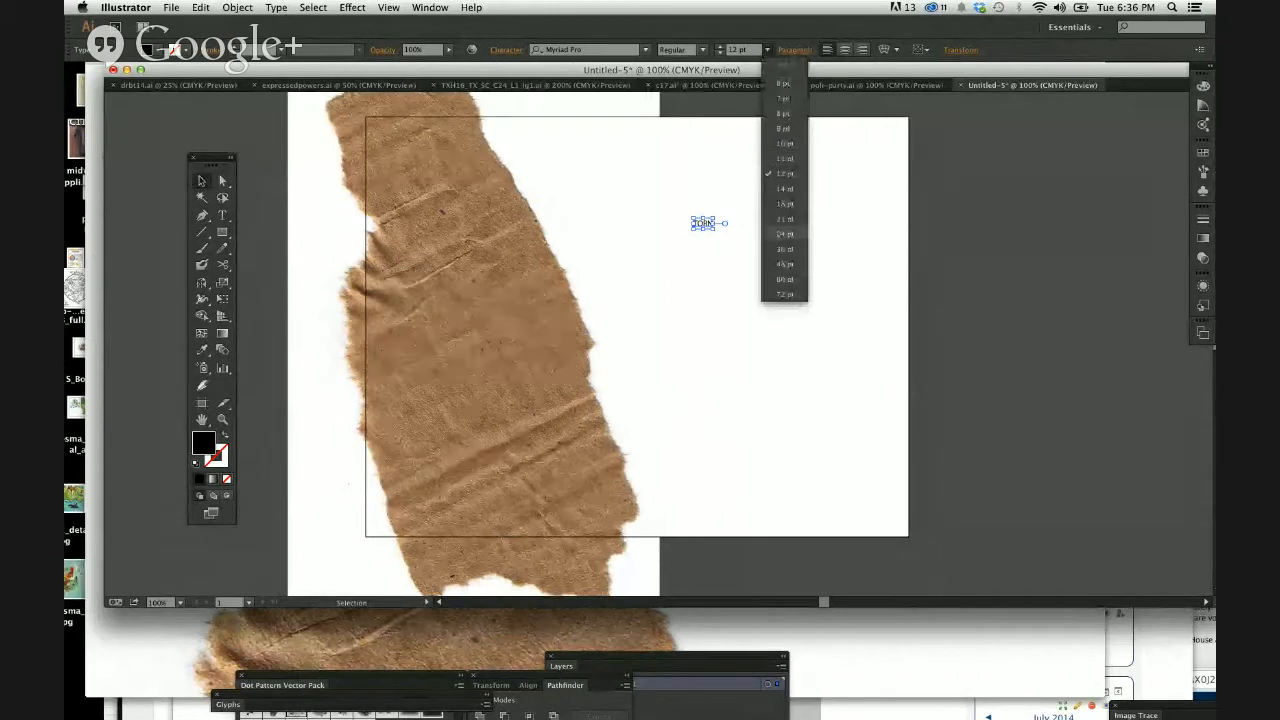
pyautogui.click(785, 233)
pyautogui.click(767, 49)
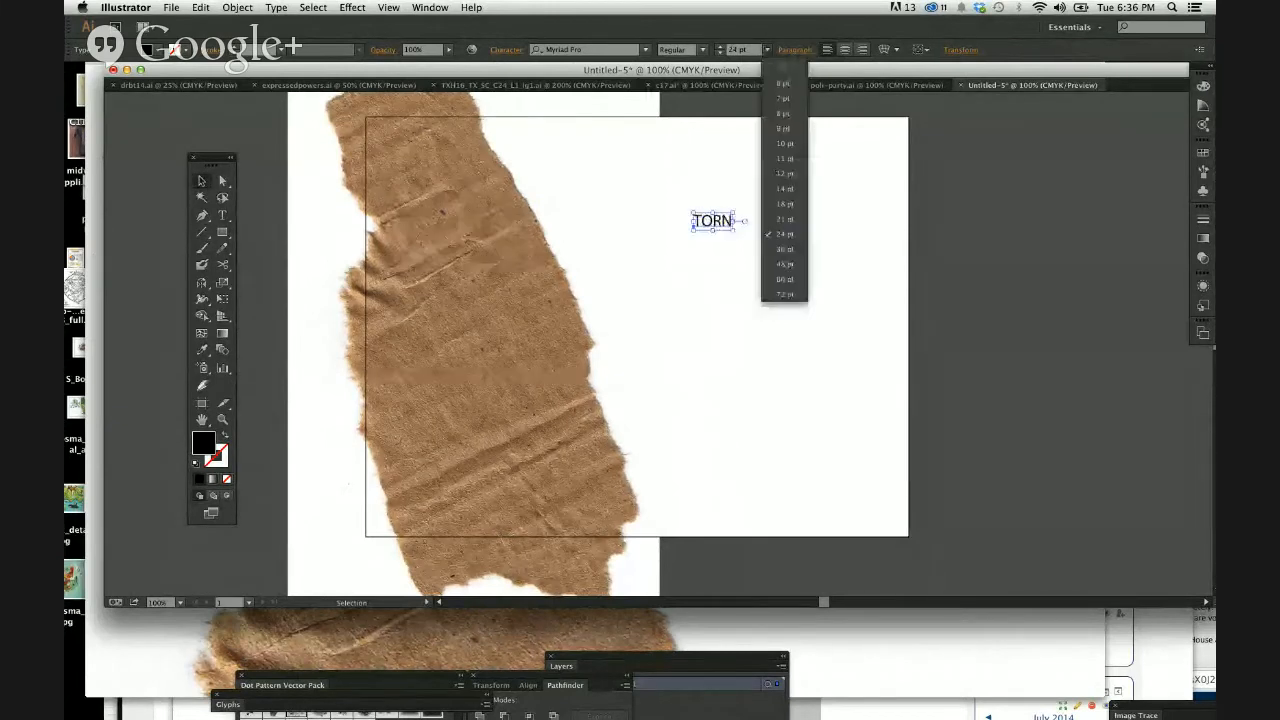
pyautogui.click(784, 294)
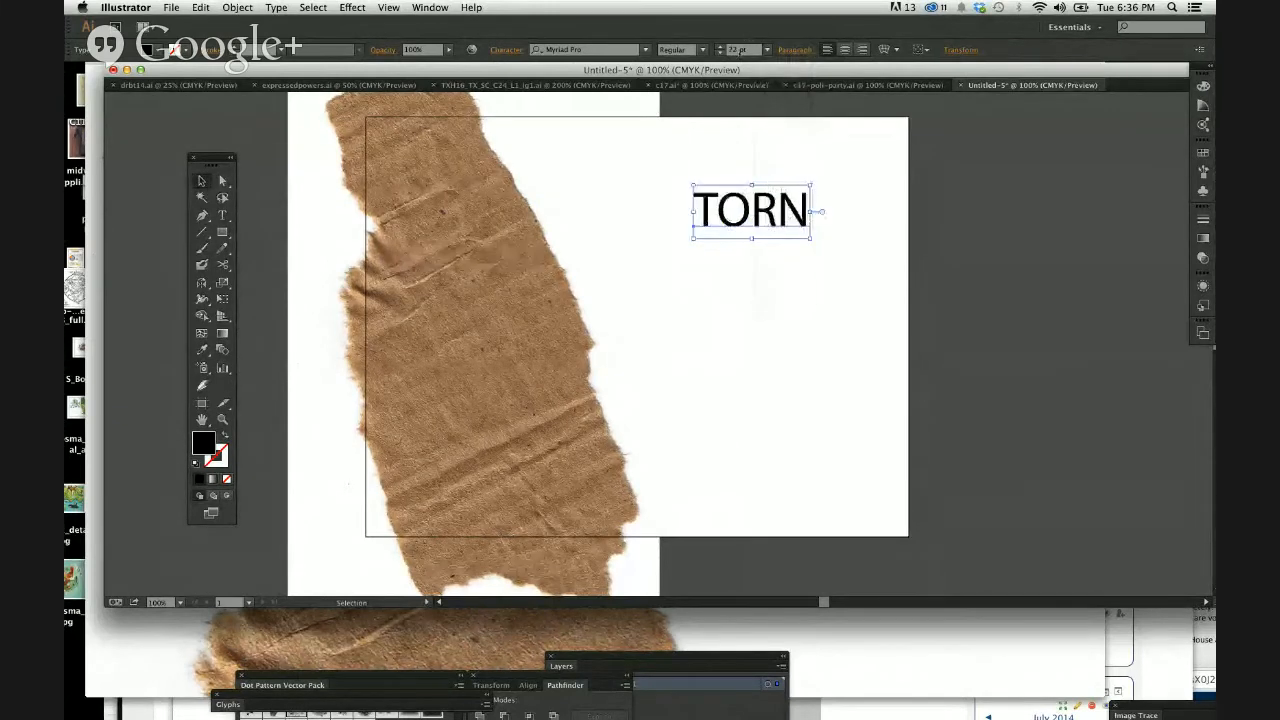
pyautogui.doubleClick(737, 49)
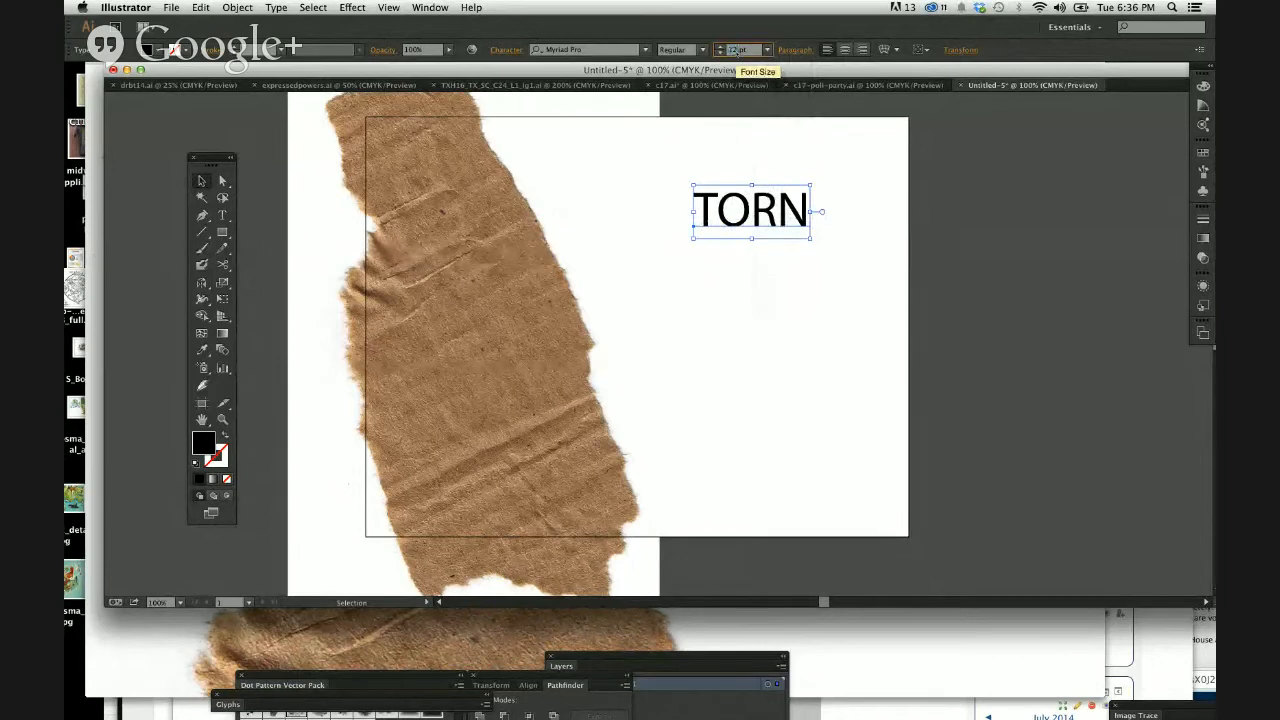
pyautogui.press('Return')
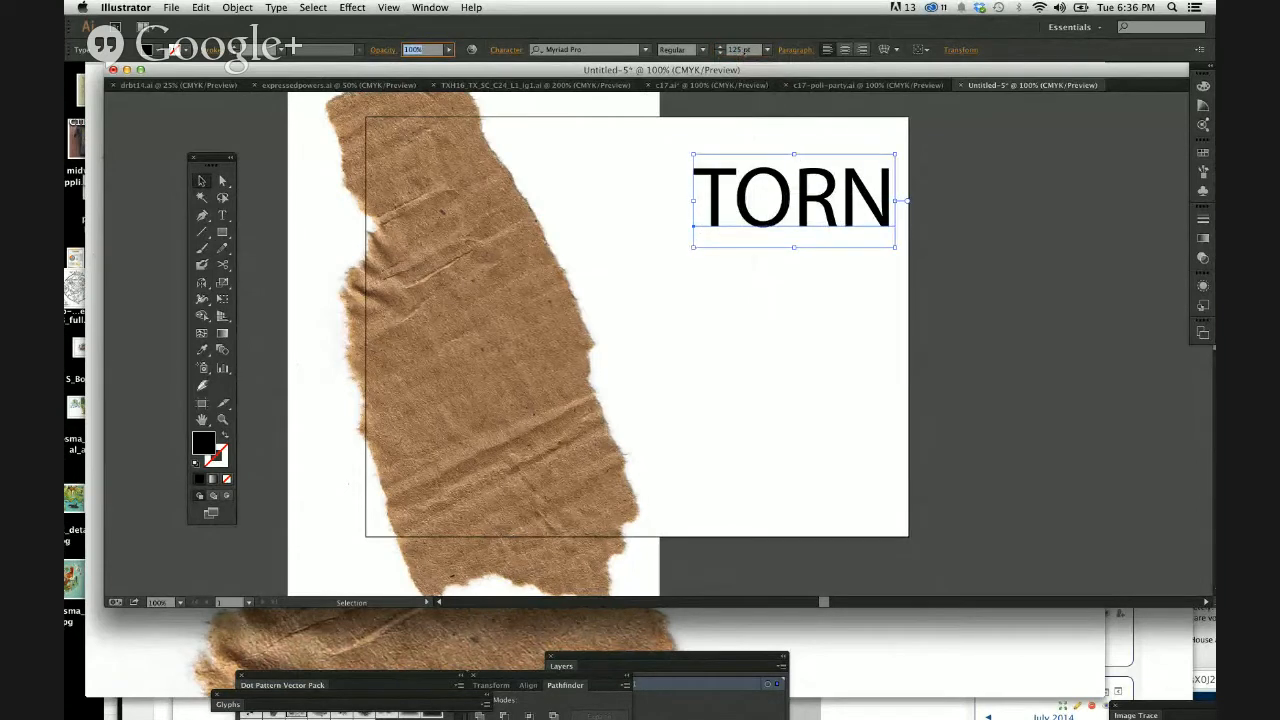
# Step: Set the TORN text's font size to 12 pt
pyautogui.doubleClick(743, 50)
pyautogui.write('12')
pyautogui.press('Return')
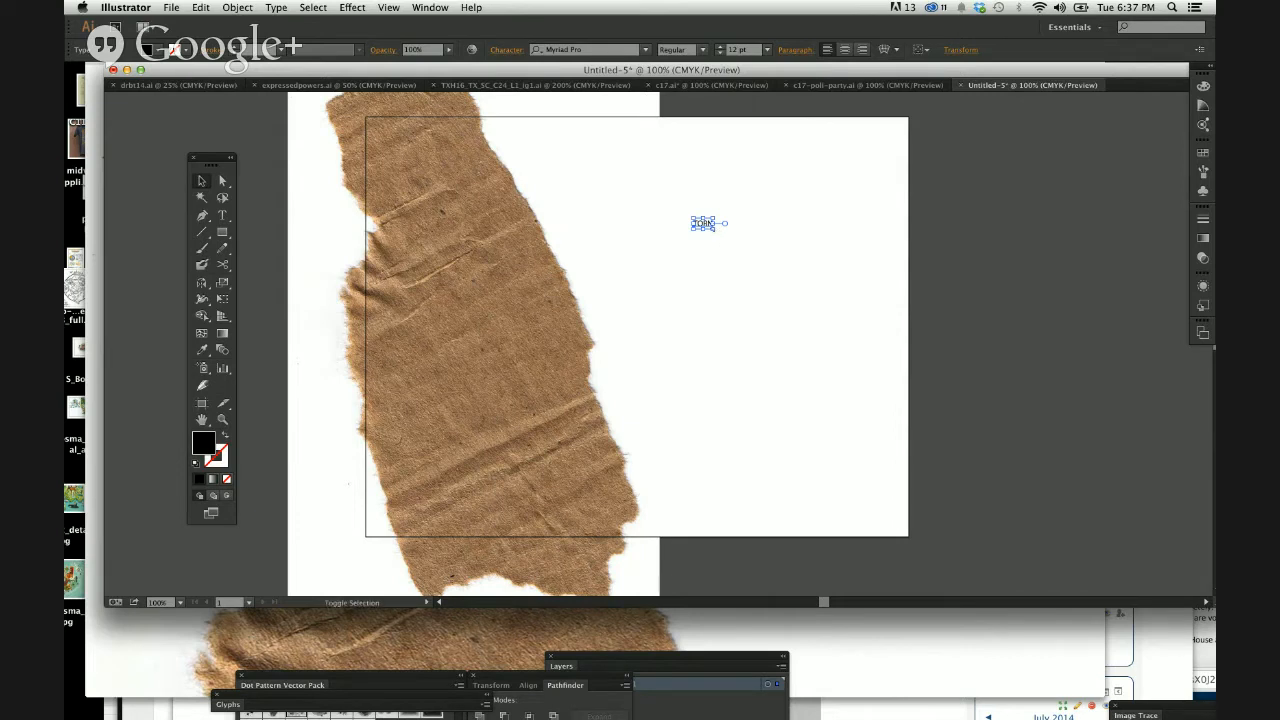
# Step: Scale the TORN text up to about 252 pt by its bounding box, then shrink it to about 63 pt on the torn paper
pyautogui.moveTo(710, 224); pyautogui.dragTo(752, 290)
pyautogui.moveTo(690, 252); pyautogui.dragTo(1086, 565)
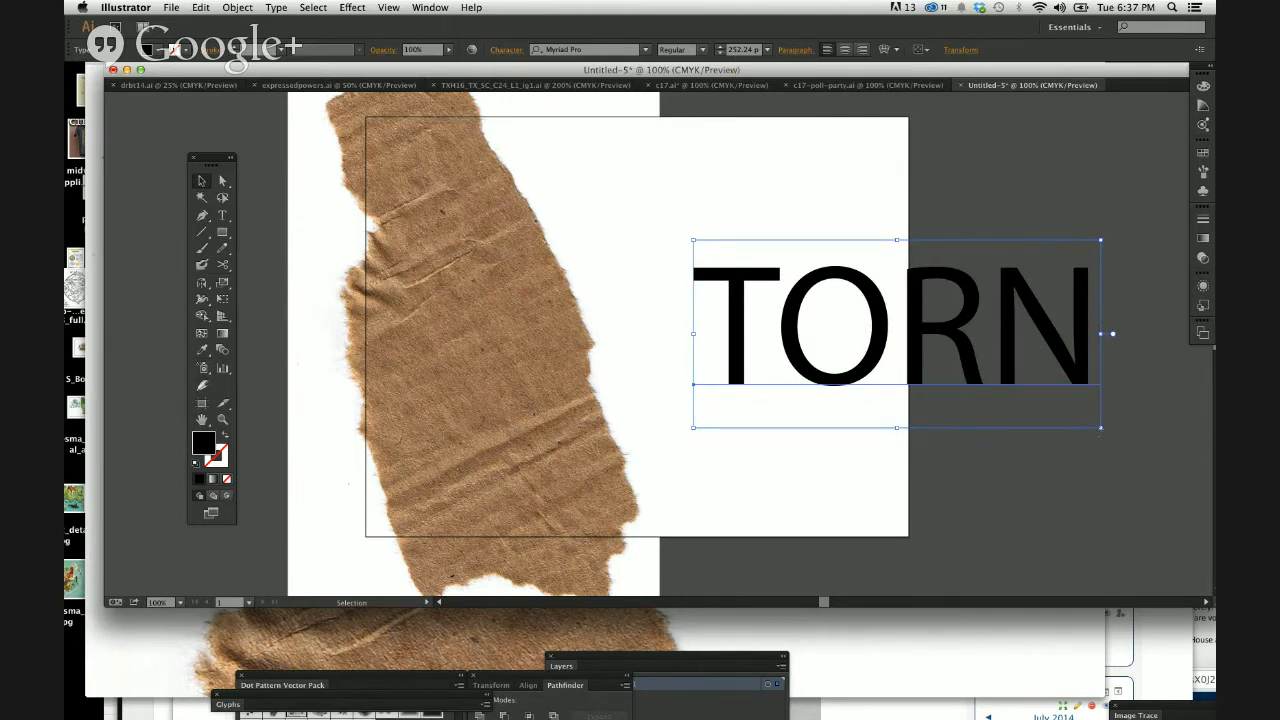
pyautogui.moveTo(1100, 428); pyautogui.dragTo(488, 337)
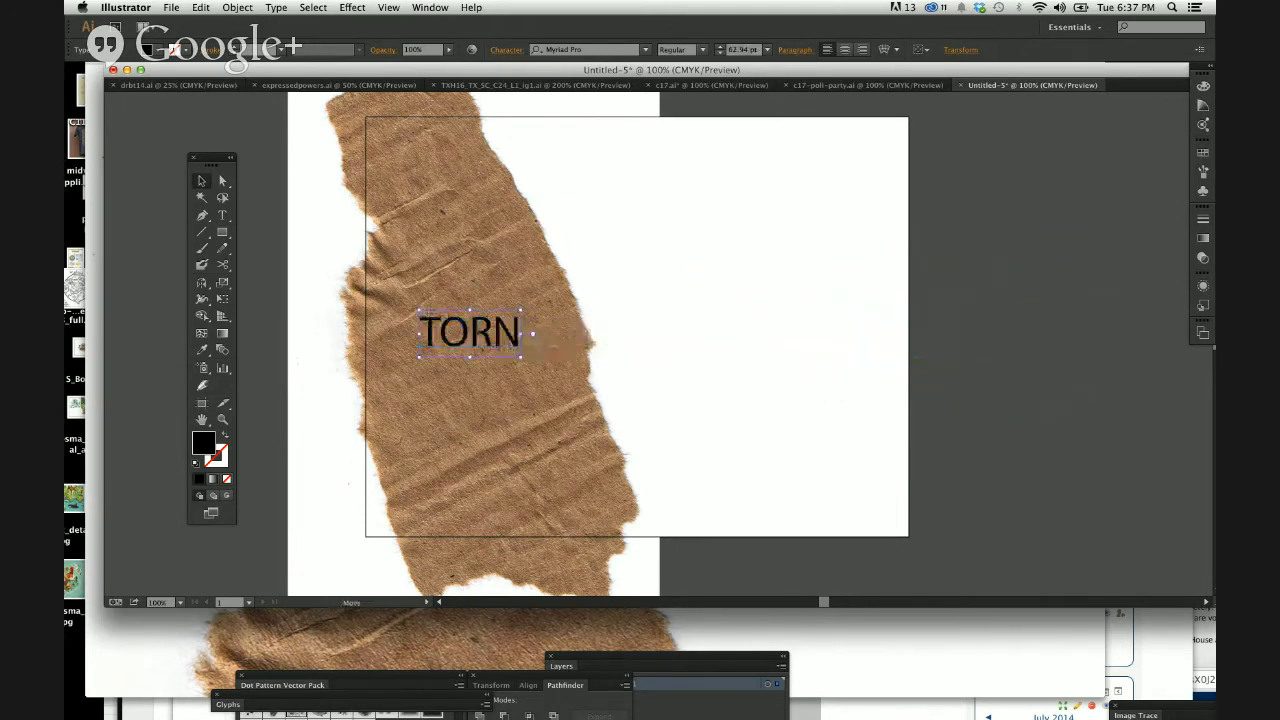
pyautogui.press('super+shift+a')
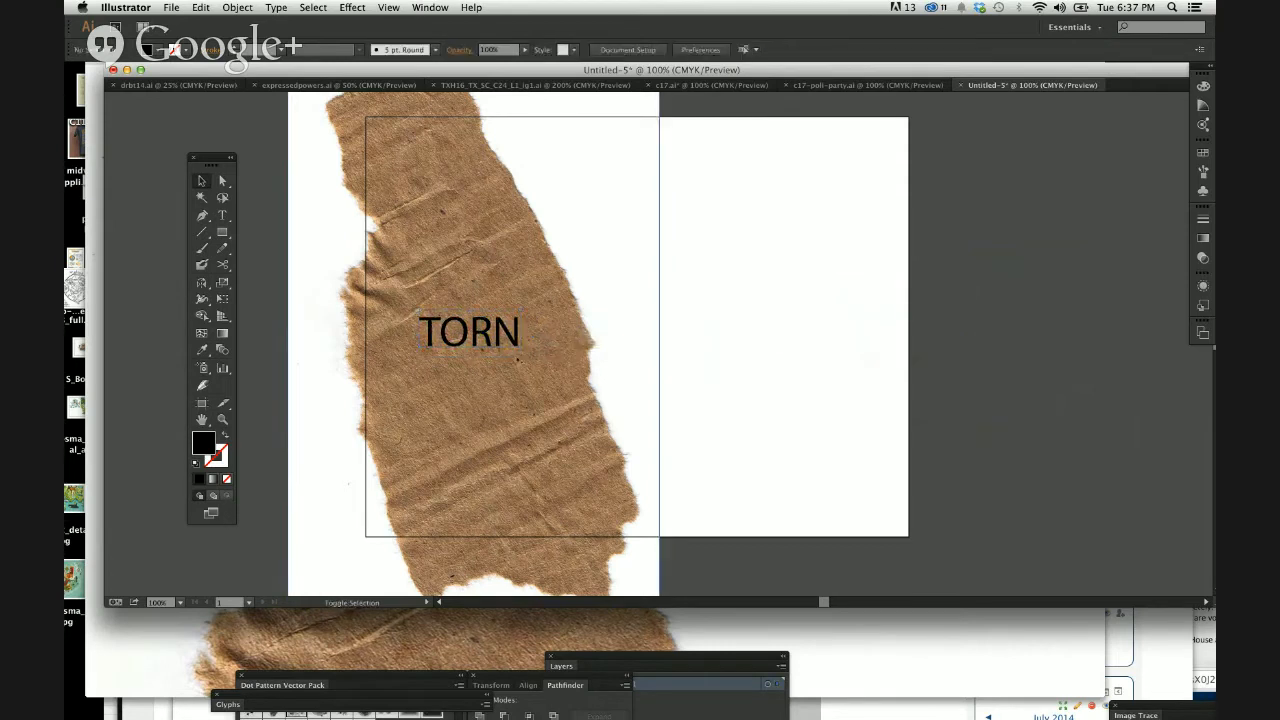
pyautogui.click(470, 333)
pyautogui.moveTo(521, 352); pyautogui.dragTo(489, 355)
pyautogui.press('super+z')
pyautogui.press('super+z')
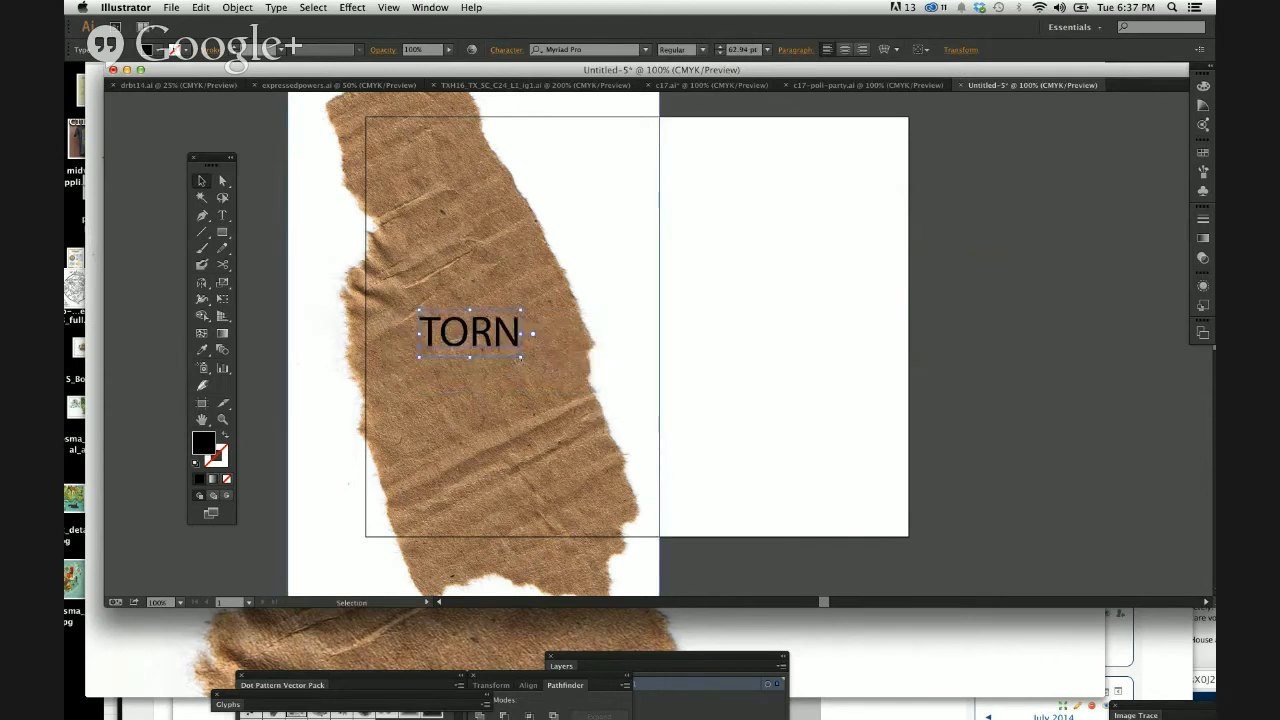
# Step: Enlarge the TORN text proportionally from its center to about 118 pt and move it off the paper onto the blank area
pyautogui.moveTo(524, 358); pyautogui.dragTo(600, 412)
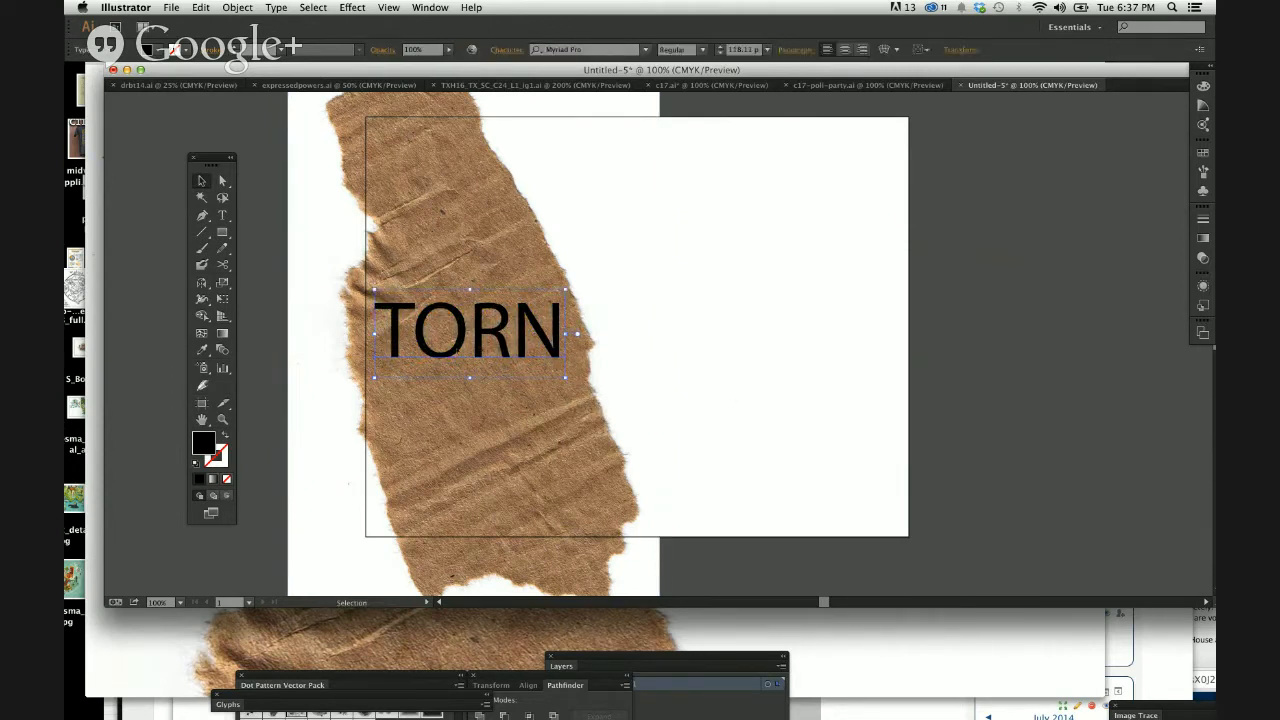
pyautogui.moveTo(455, 355); pyautogui.dragTo(676, 312)
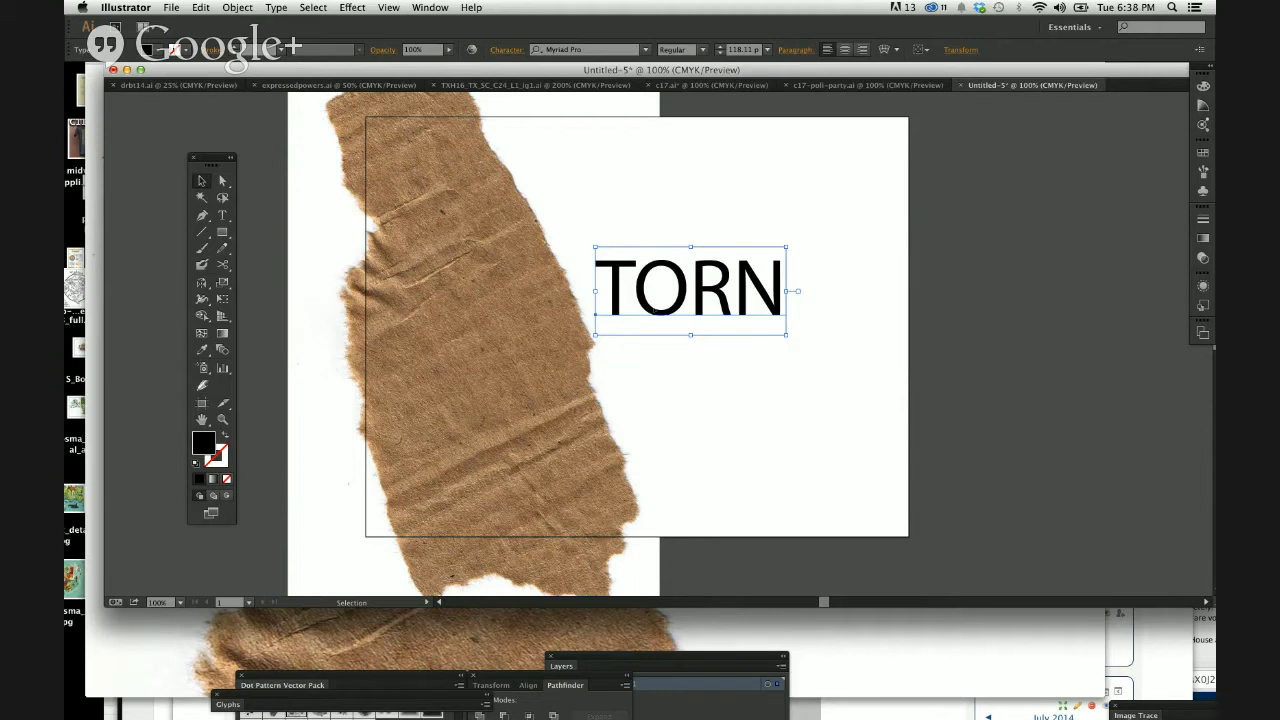
pyautogui.moveTo(659, 303); pyautogui.dragTo(715, 270)
# Step: Rearrange the layout with the torn paper over the artboard's right edge and the TORN text in its blank left half
pyautogui.moveTo(483, 300); pyautogui.dragTo(632, 294)
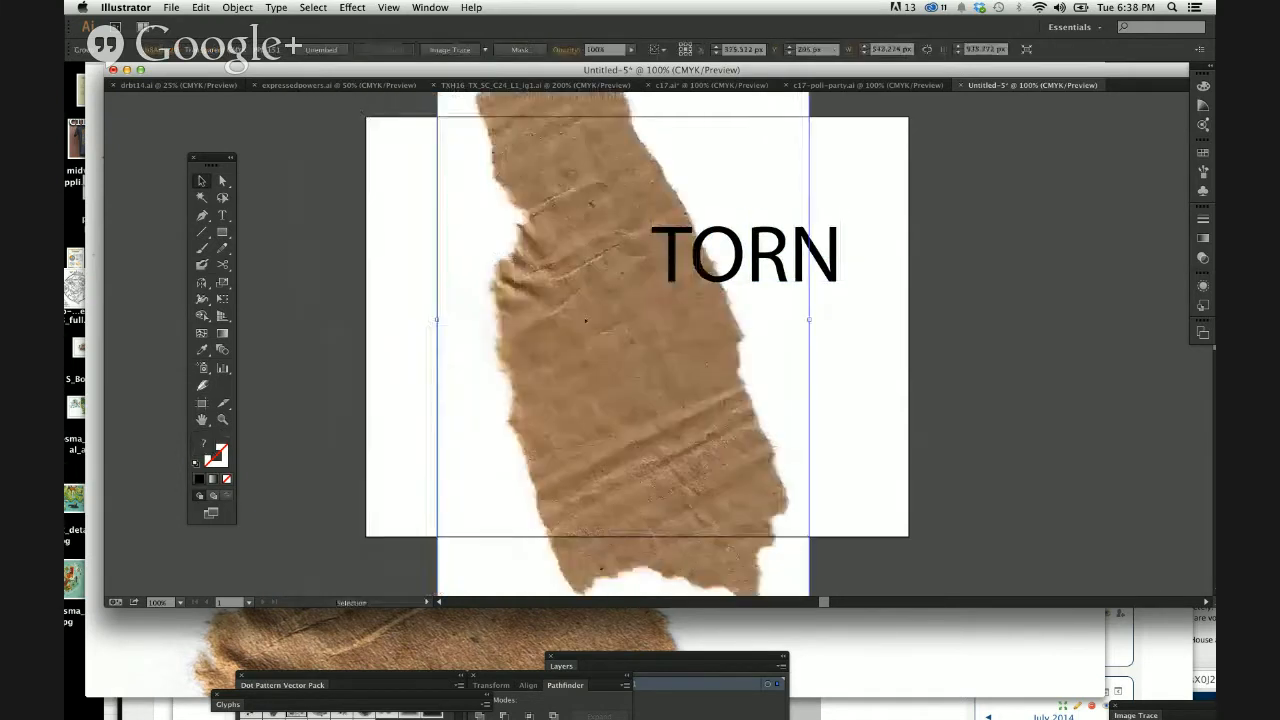
pyautogui.moveTo(568, 318); pyautogui.dragTo(757, 342)
pyautogui.moveTo(805, 348); pyautogui.dragTo(451, 346)
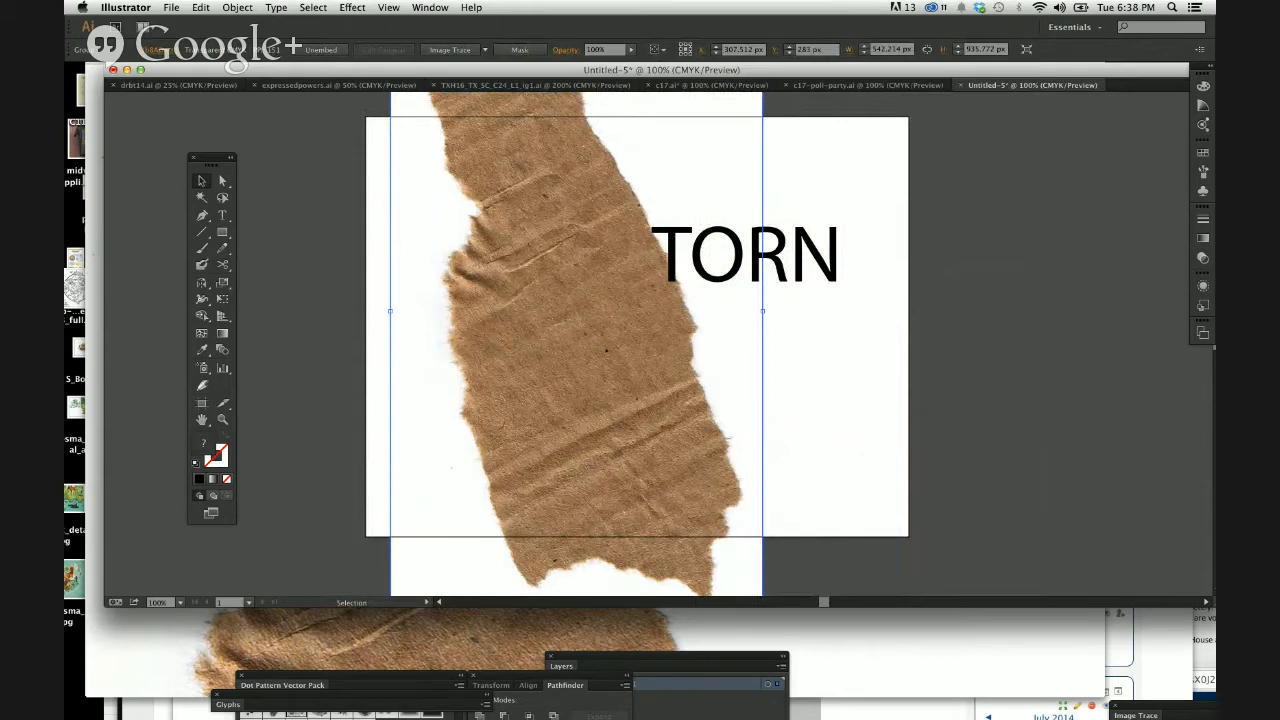
pyautogui.moveTo(674, 328); pyautogui.dragTo(965, 302)
pyautogui.moveTo(771, 250); pyautogui.dragTo(567, 265)
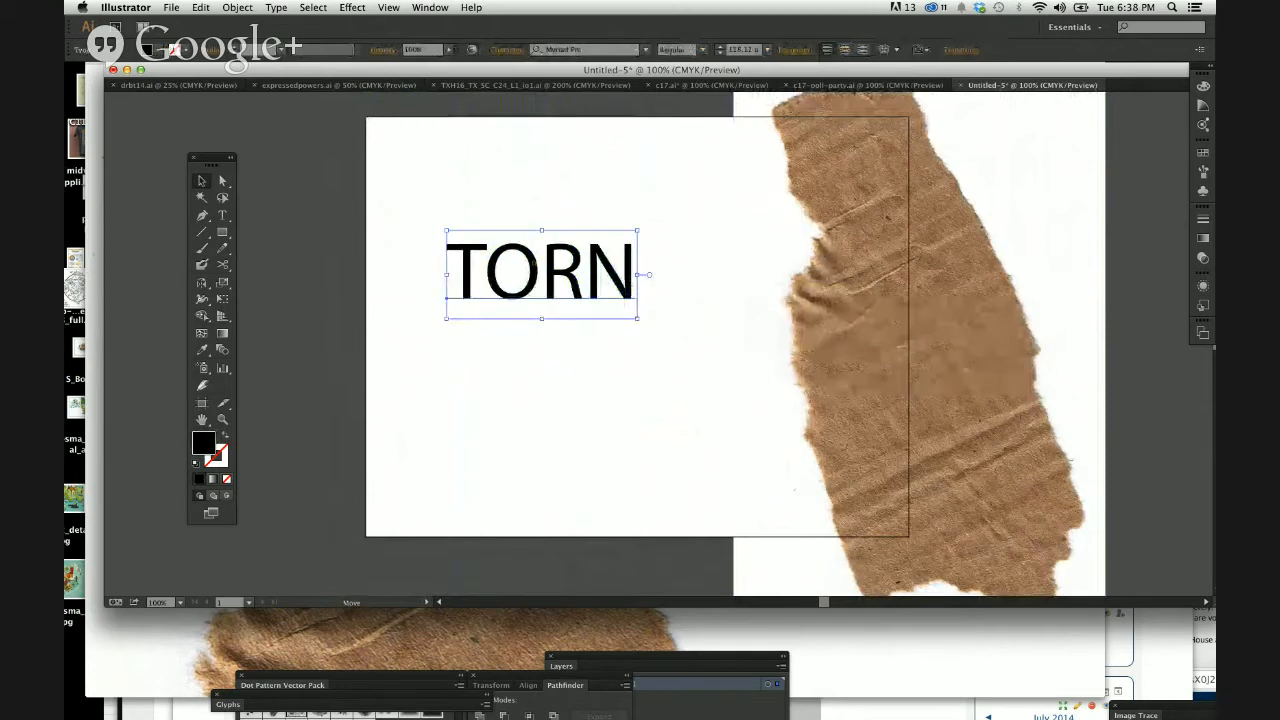
# Step: Move the torn paper left toward the TORN text in small increments until its notched edge meets the N
pyautogui.moveTo(960, 305); pyautogui.dragTo(783, 340)
pyautogui.press('Left')
pyautogui.press('Left')
pyautogui.press('Left')
pyautogui.press('Left')
pyautogui.press('Left')
pyautogui.press('Left')
pyautogui.press('Left')
pyautogui.press('Left')
pyautogui.press('Left')
pyautogui.press('Left')
pyautogui.press('Left')
pyautogui.press('Left')
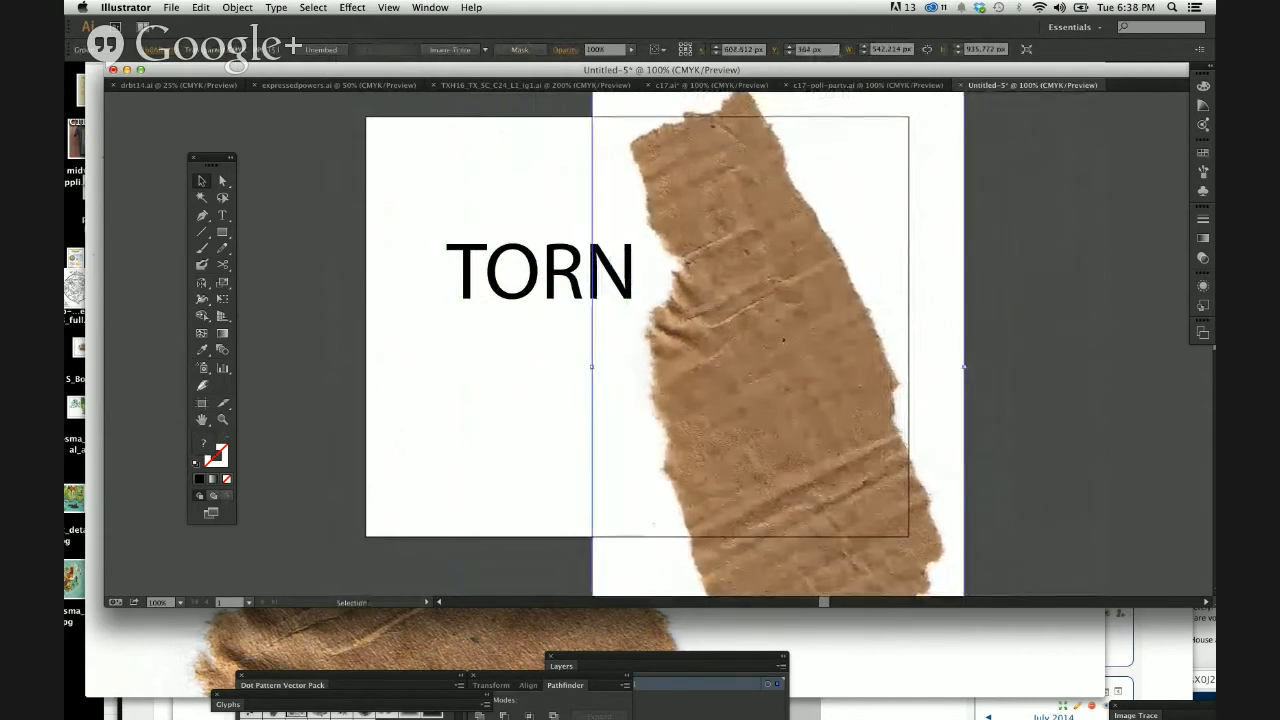
pyautogui.press('Down')
pyautogui.press('Down')
pyautogui.press('Left')
pyautogui.press('Left')
pyautogui.press('Left')
pyautogui.press('Left')
pyautogui.press('Left')
pyautogui.press('Left')
pyautogui.press('Left')
pyautogui.press('Left')
pyautogui.press('Left')
pyautogui.press('Left')
pyautogui.press('Left')
pyautogui.press('Left')
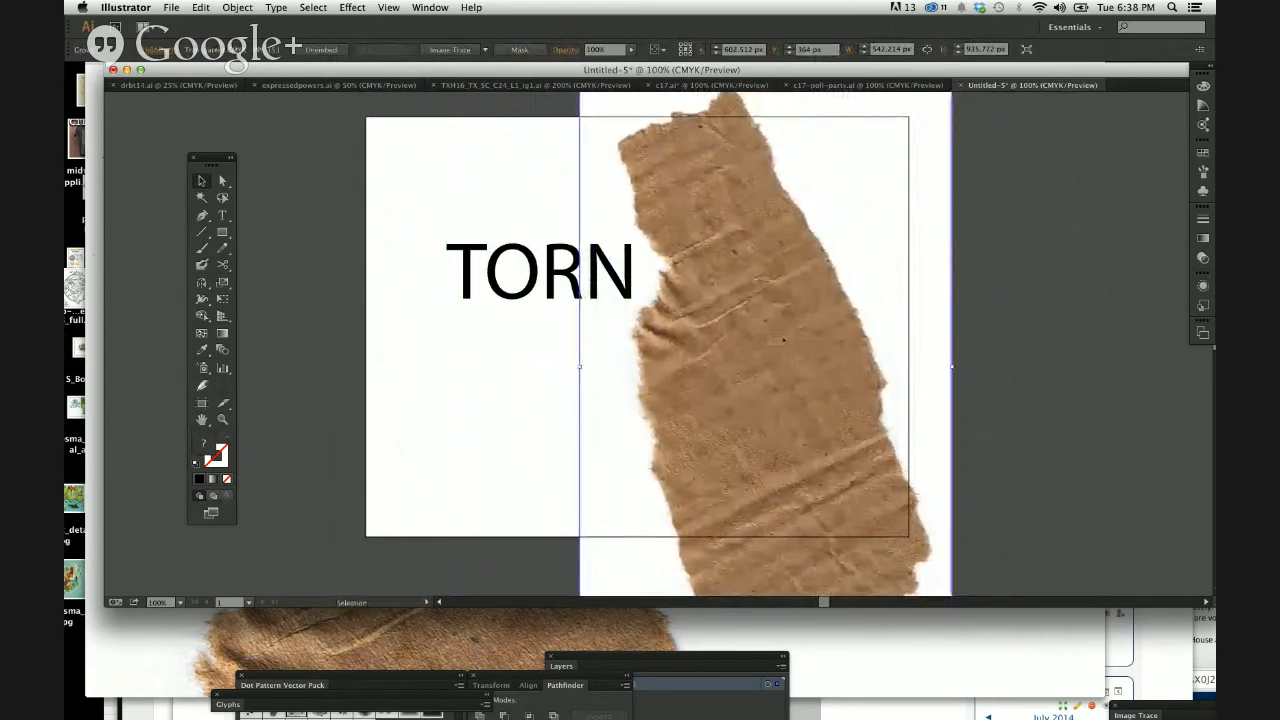
pyautogui.press('Left')
pyautogui.press('Left')
pyautogui.press('Left')
pyautogui.press('Left')
pyautogui.press('Left')
pyautogui.press('Left')
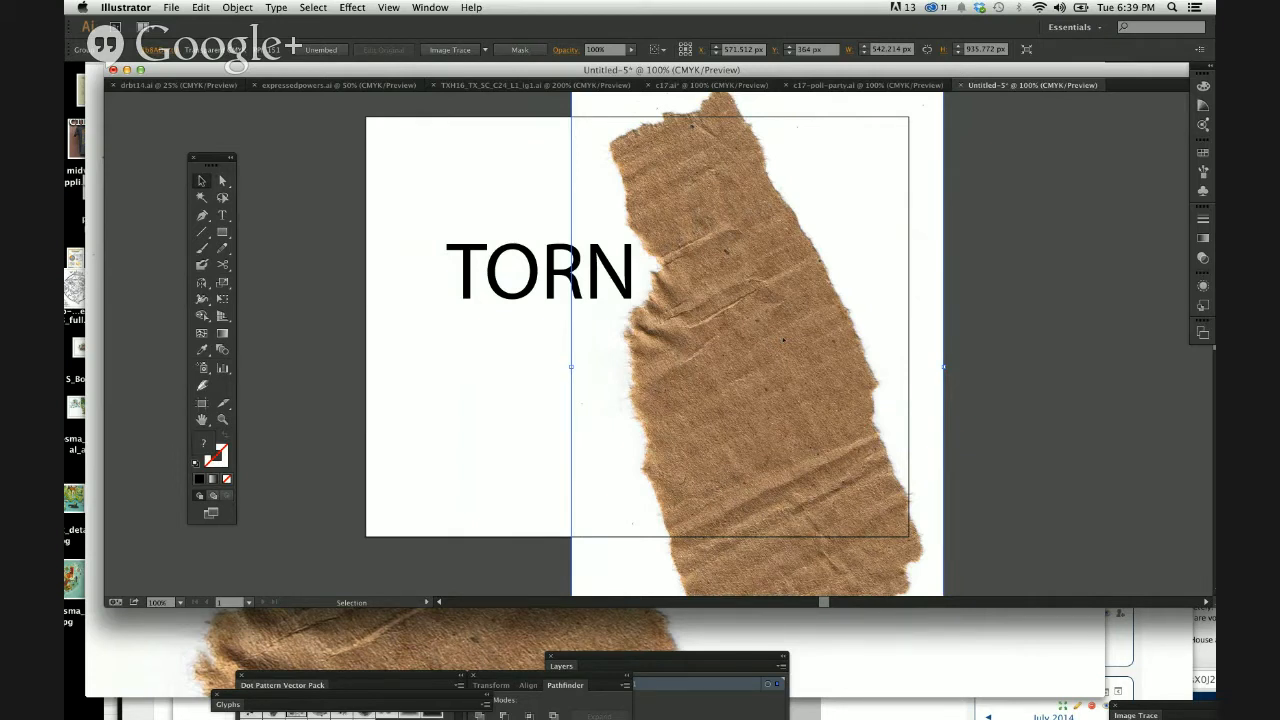
# Step: Separate the two elements by shifting TORN toward the artboard's left edge and the torn paper to the right
pyautogui.click(521, 411)
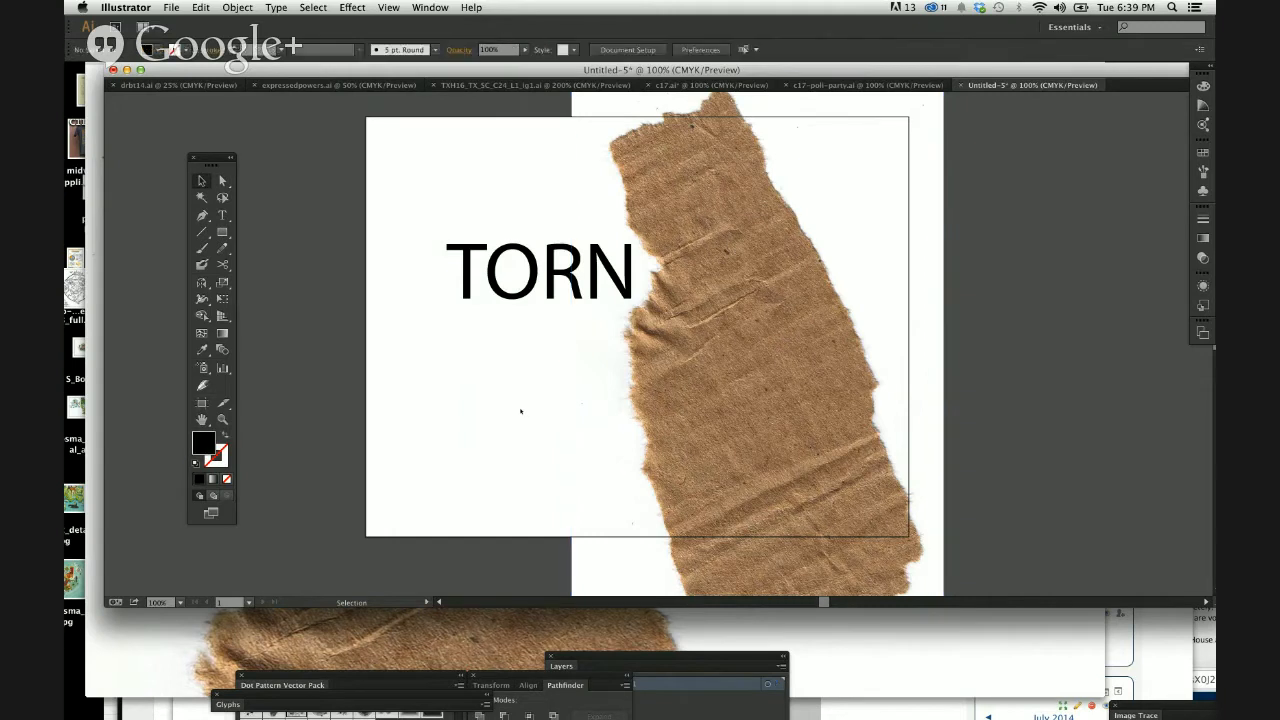
pyautogui.moveTo(548, 275); pyautogui.dragTo(505, 247)
pyautogui.moveTo(760, 280); pyautogui.dragTo(812, 280)
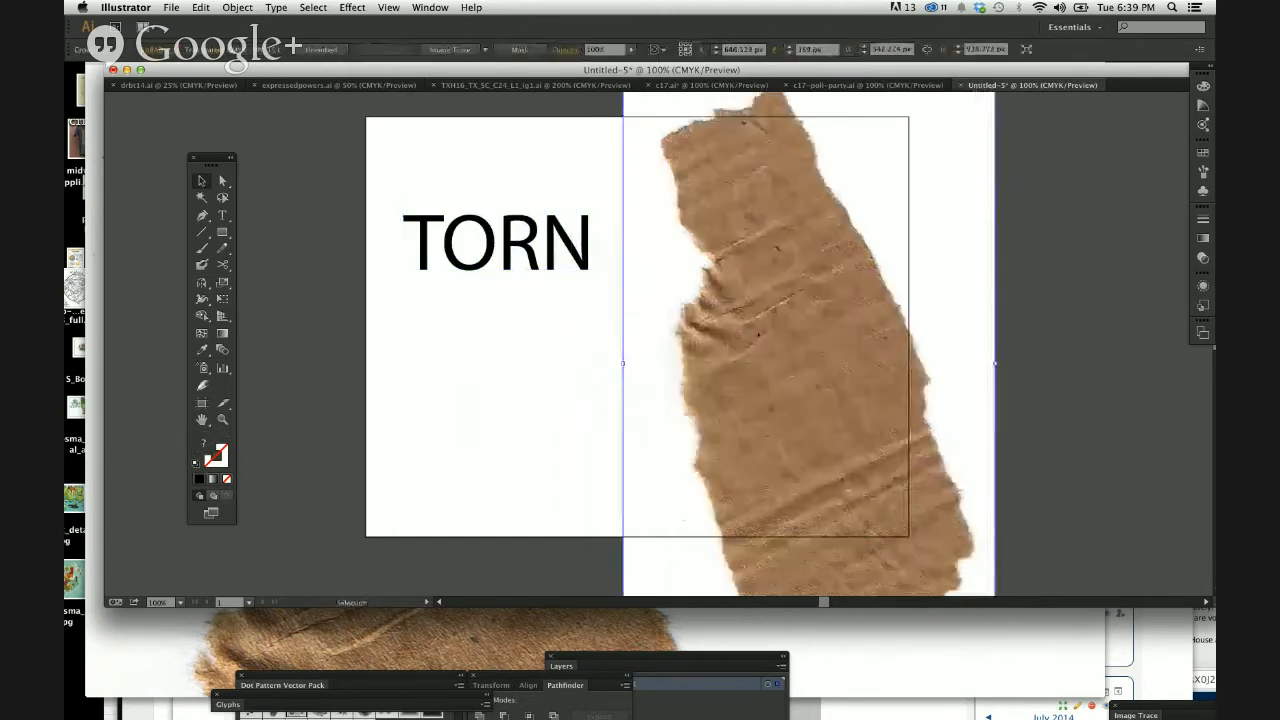
pyautogui.moveTo(574, 260)
pyautogui.mouseDown()
pyautogui.moveTo(565, 218)
pyautogui.moveTo(566, 282)
pyautogui.mouseUp()
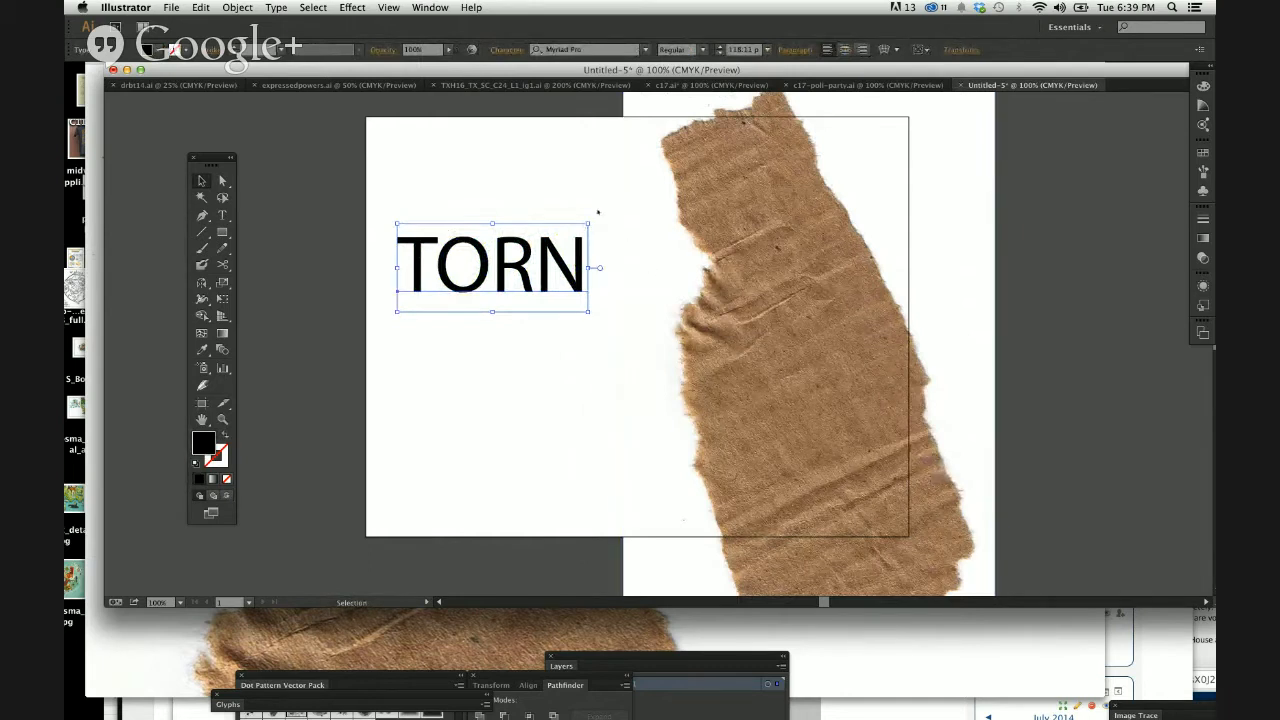
# Step: Bring the torn paper back against the TORN text so its ragged left edge touches the N
pyautogui.moveTo(806, 266); pyautogui.dragTo(693, 233)
pyautogui.moveTo(780, 200); pyautogui.dragTo(682, 193)
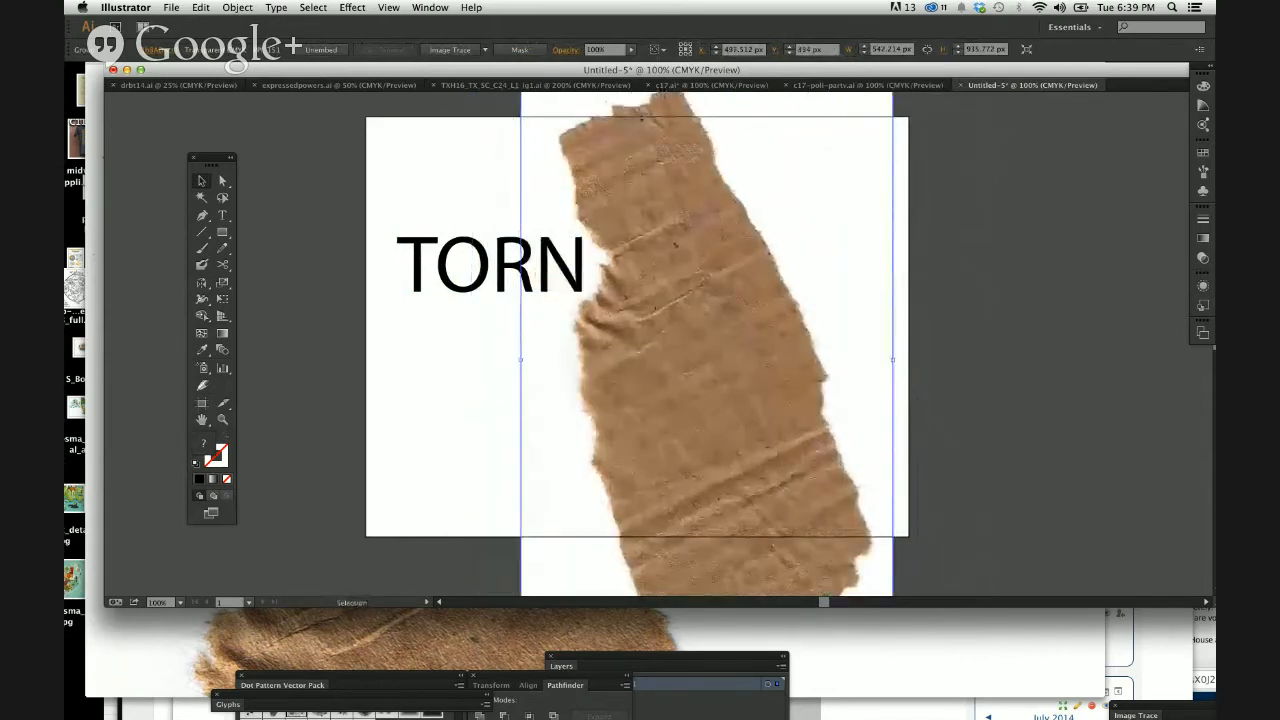
pyautogui.moveTo(690, 327); pyautogui.dragTo(686, 323)
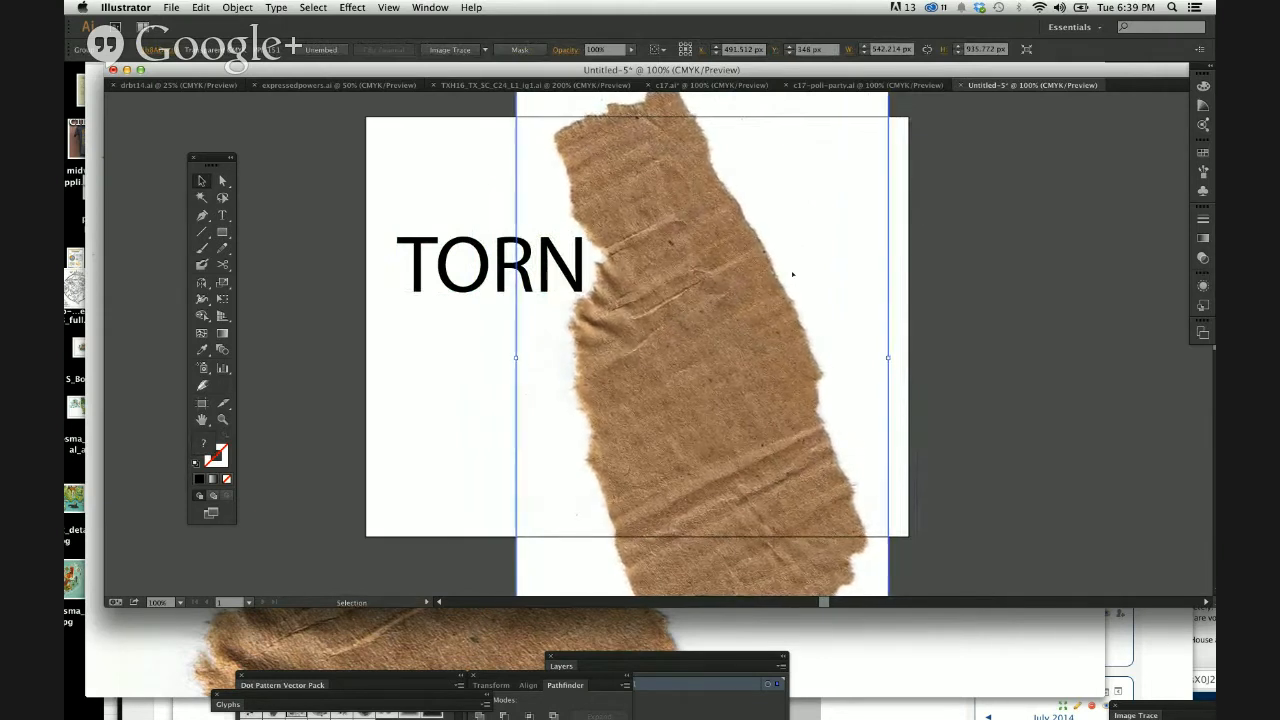
# Step: Nudge the torn paper horizontally and downward in small increments to fine-tune how its notch fits around the N
pyautogui.press('Right')
pyautogui.press('Right')
pyautogui.press('Right')
pyautogui.press('Right')
pyautogui.press('Right')
pyautogui.press('Right')
pyautogui.press('Right')
pyautogui.press('Right')
pyautogui.press('Down')
pyautogui.press('Down')
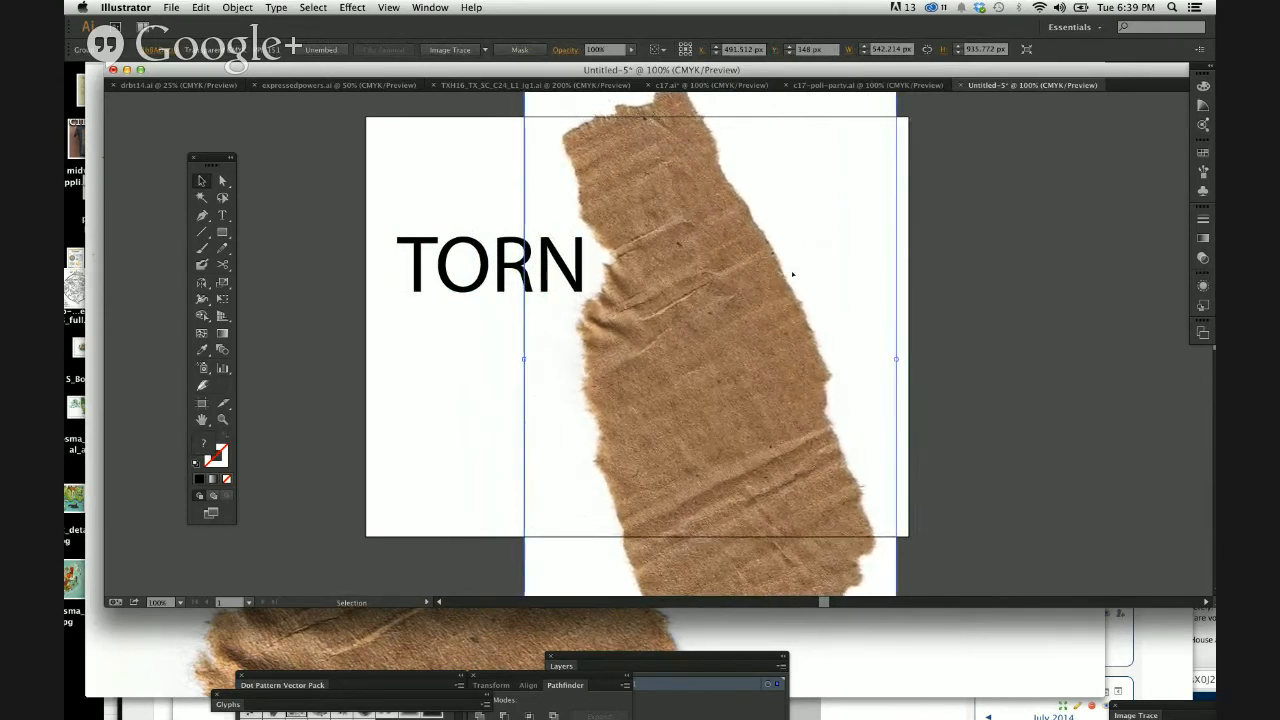
pyautogui.press('Left')
pyautogui.press('Left')
pyautogui.press('Left')
pyautogui.press('Left')
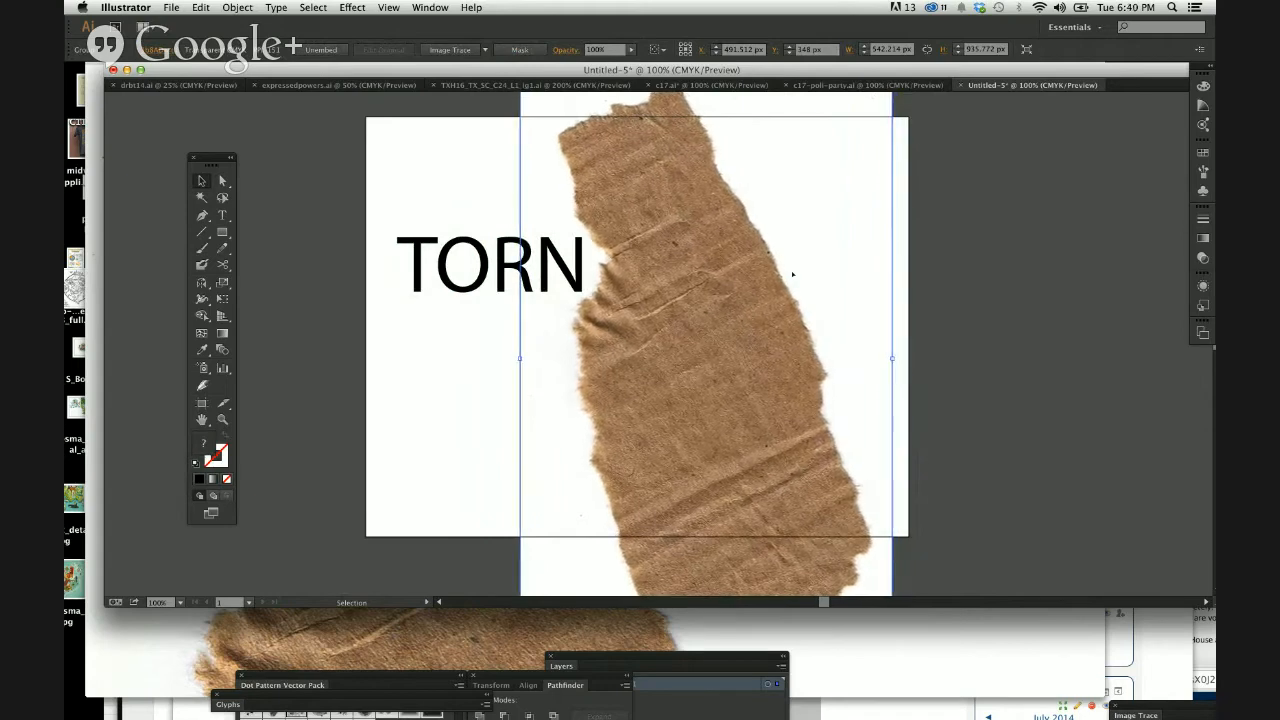
pyautogui.press('Down')
pyautogui.press('Down')
pyautogui.press('Down')
pyautogui.press('Down')
pyautogui.press('Down')
pyautogui.press('Down')
pyautogui.press('Down')
pyautogui.press('Left')
pyautogui.press('Left')
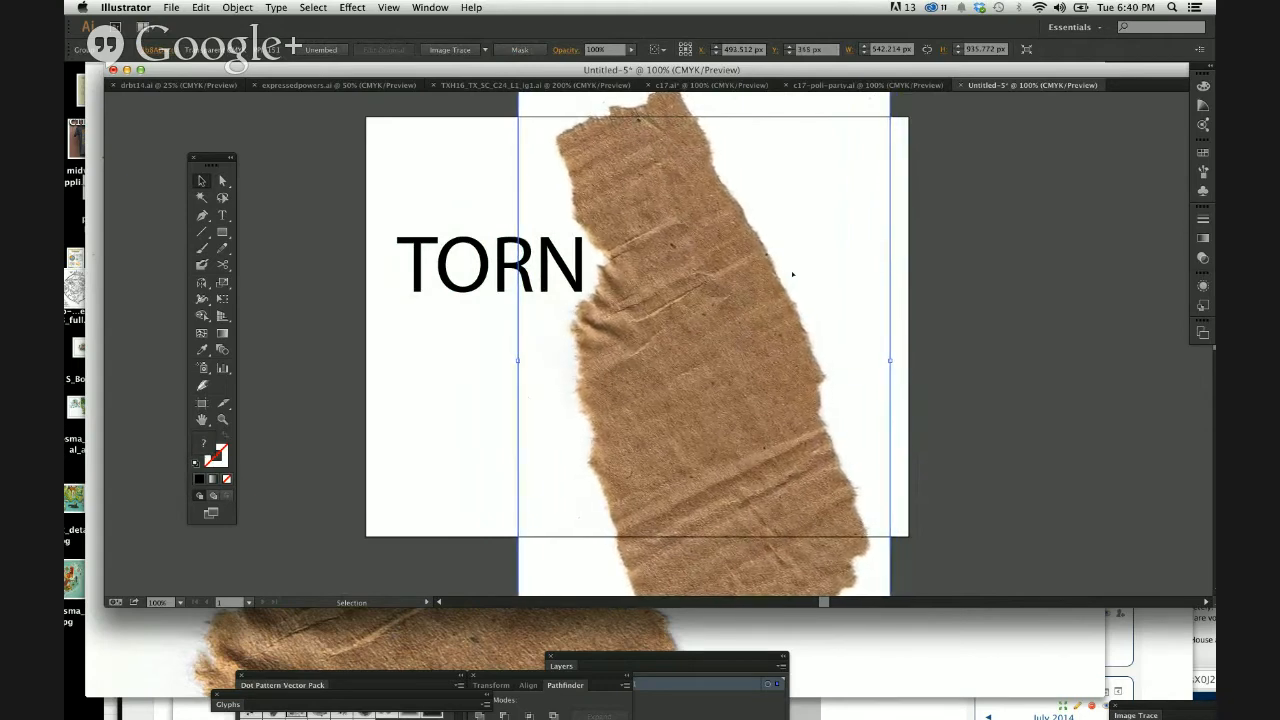
# Step: Reduce the TORN text to about 85 pt and tuck its N into the notch of the torn paper
pyautogui.click(425, 228)
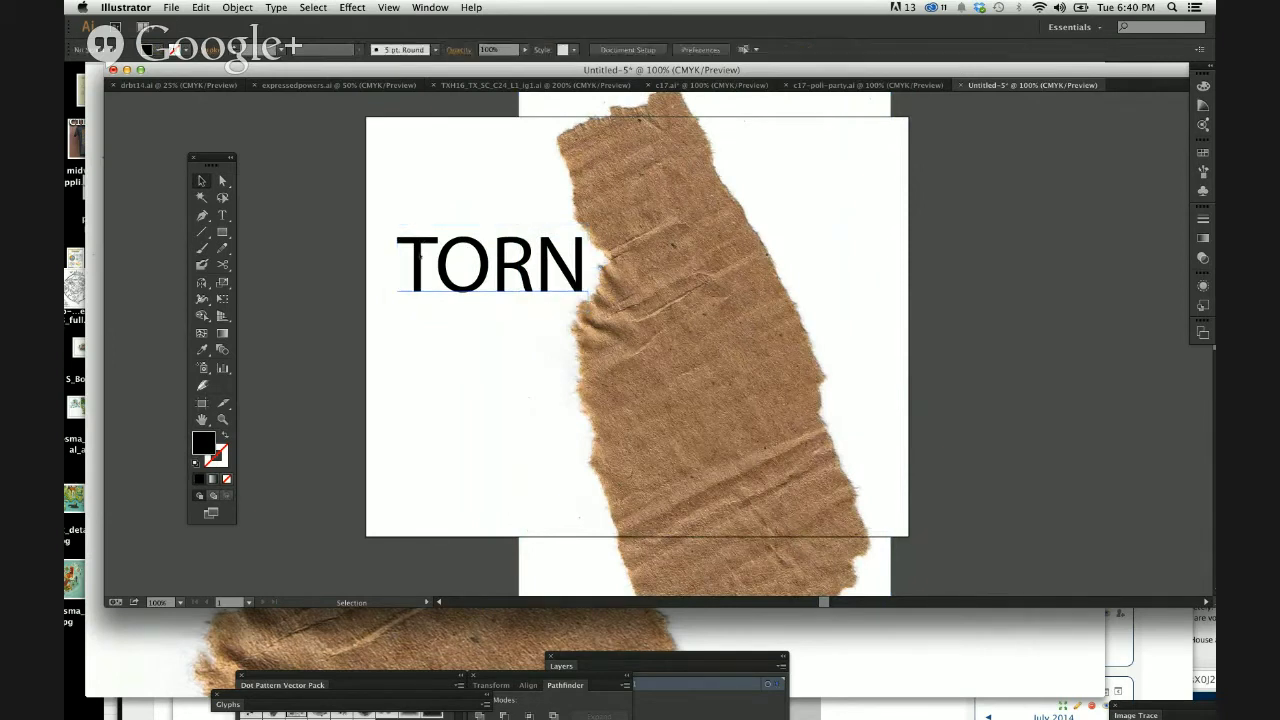
pyautogui.moveTo(396, 223); pyautogui.dragTo(449, 248)
pyautogui.moveTo(520, 280); pyautogui.dragTo(527, 274)
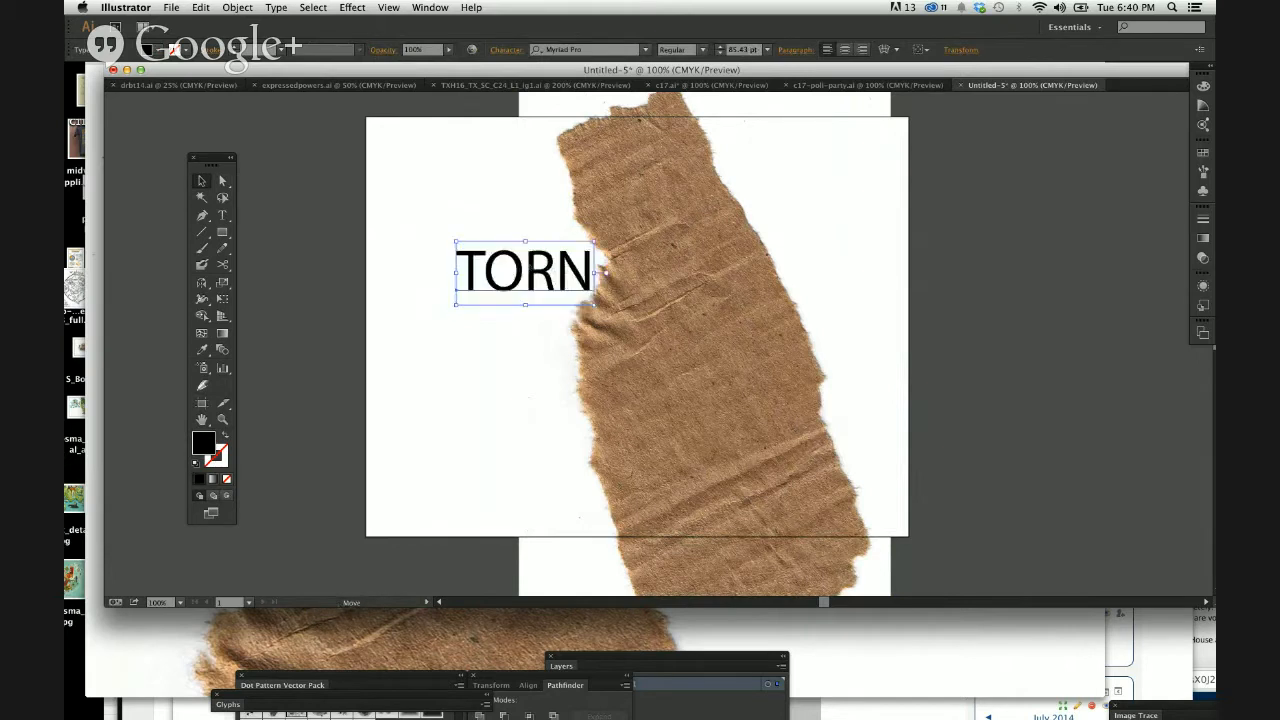
pyautogui.click(1049, 306)
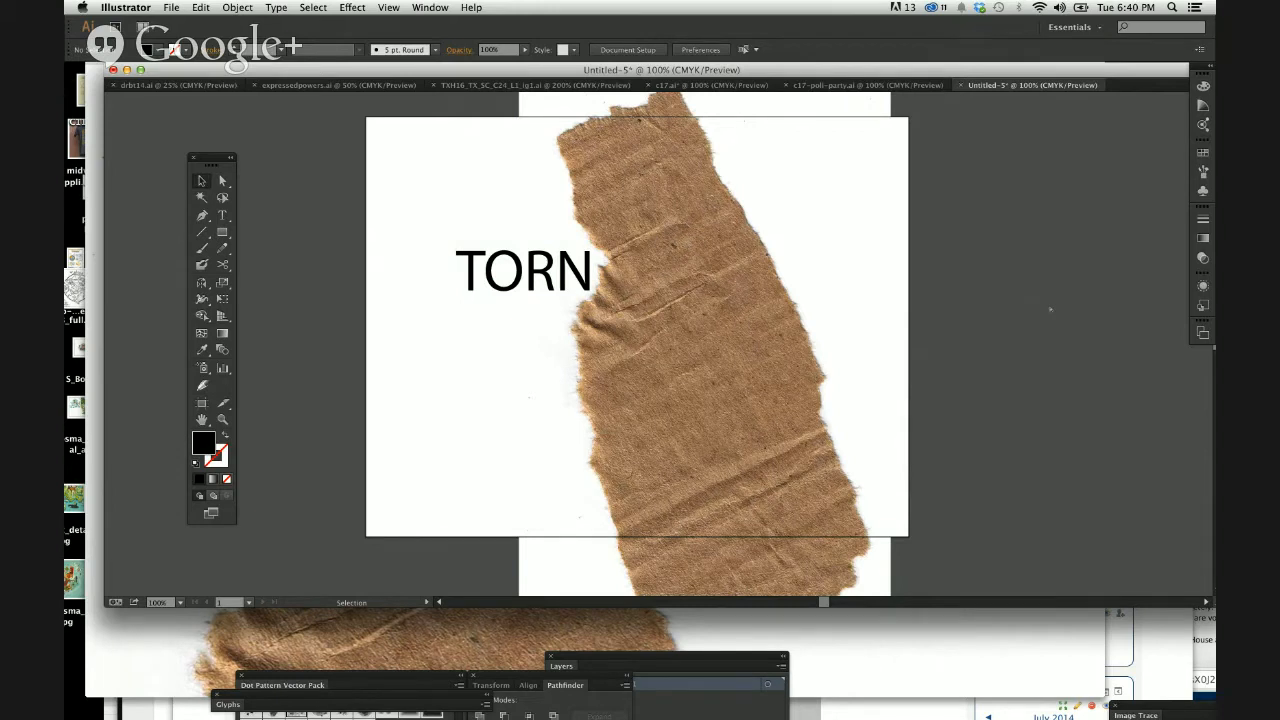
# Step: Duplicate the TORN text and torn paper together into the empty canvas to the right of the artboard
pyautogui.press('super+minus')
pyautogui.press('super+minus')
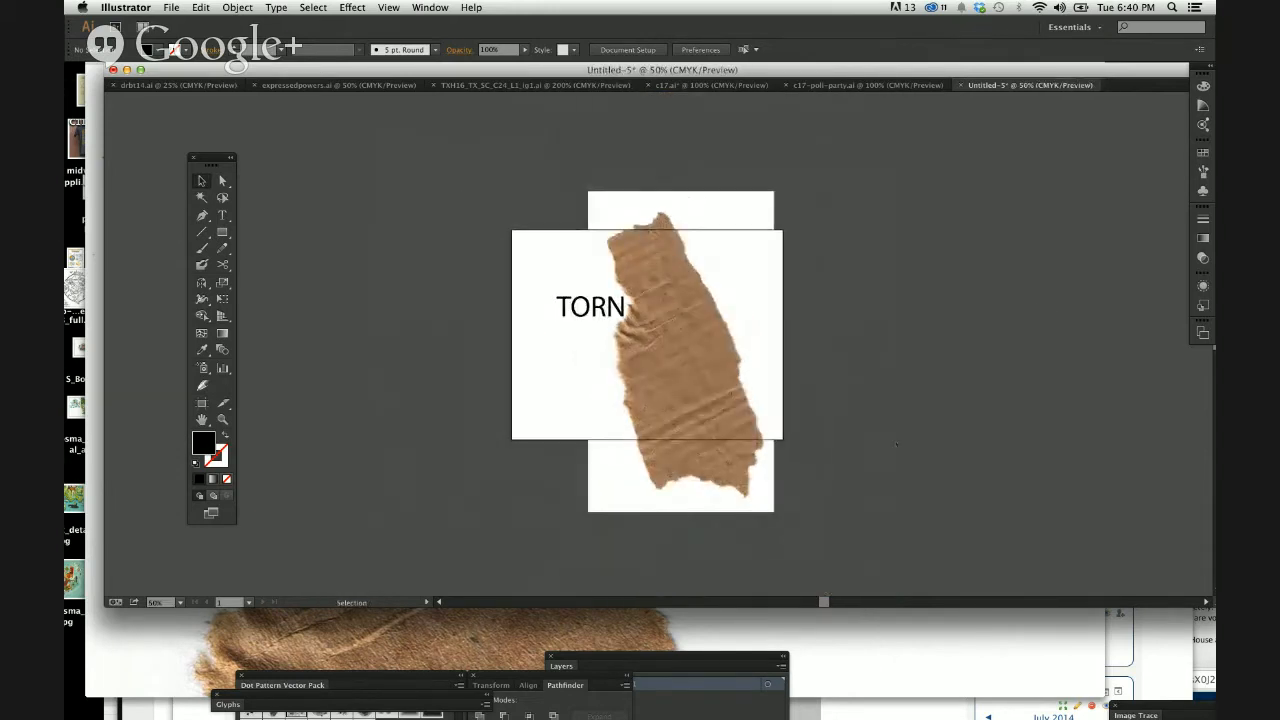
pyautogui.hscroll(5, 640, 340)
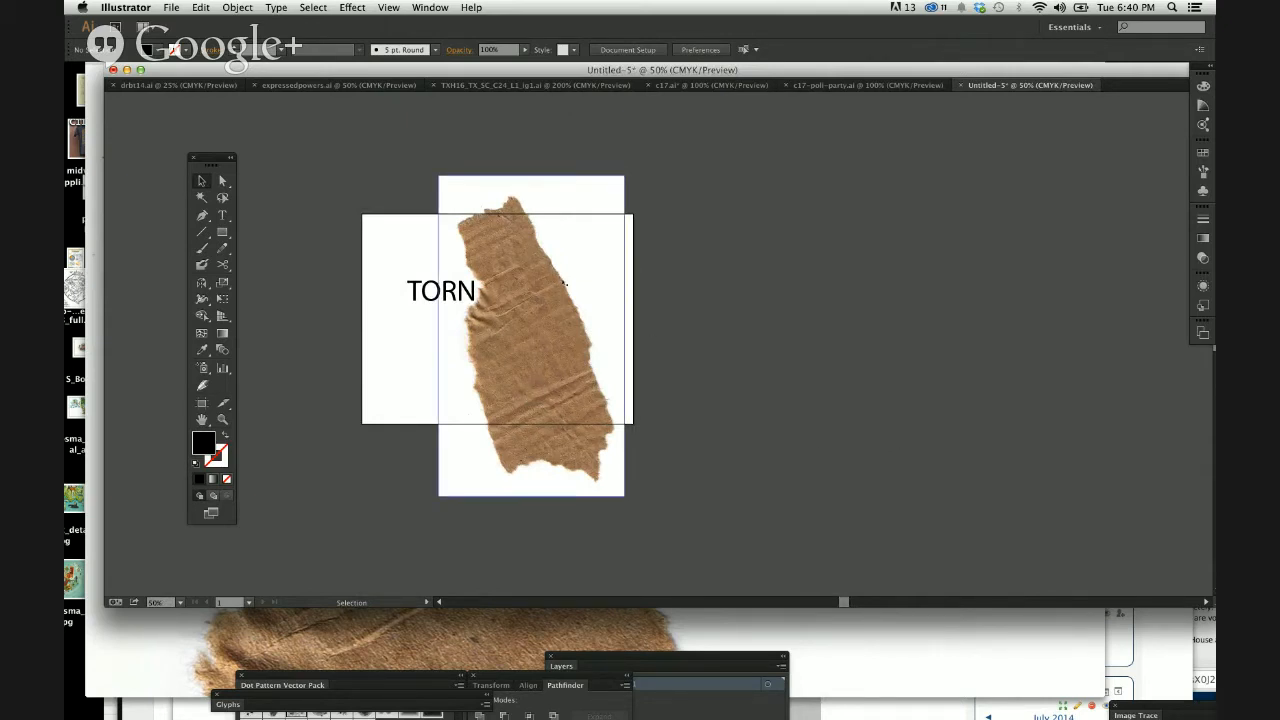
pyautogui.moveTo(367, 180); pyautogui.dragTo(636, 413)
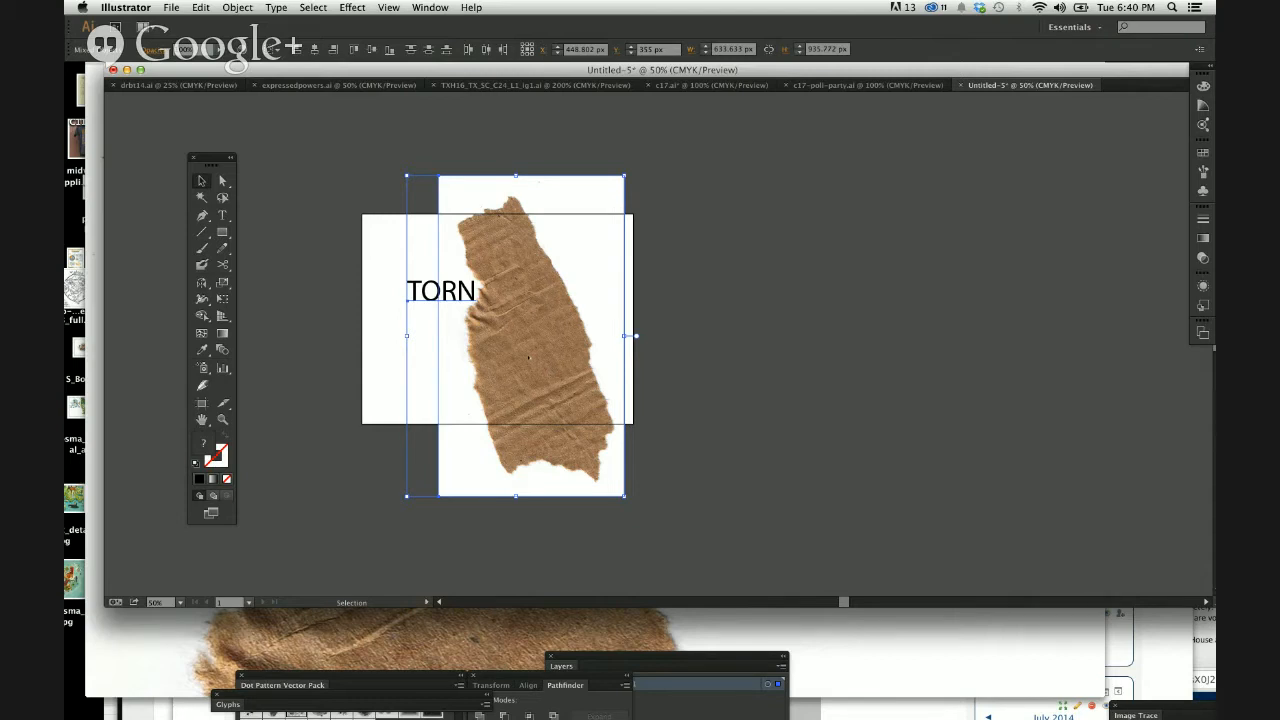
pyautogui.moveTo(529, 357); pyautogui.dragTo(911, 354)
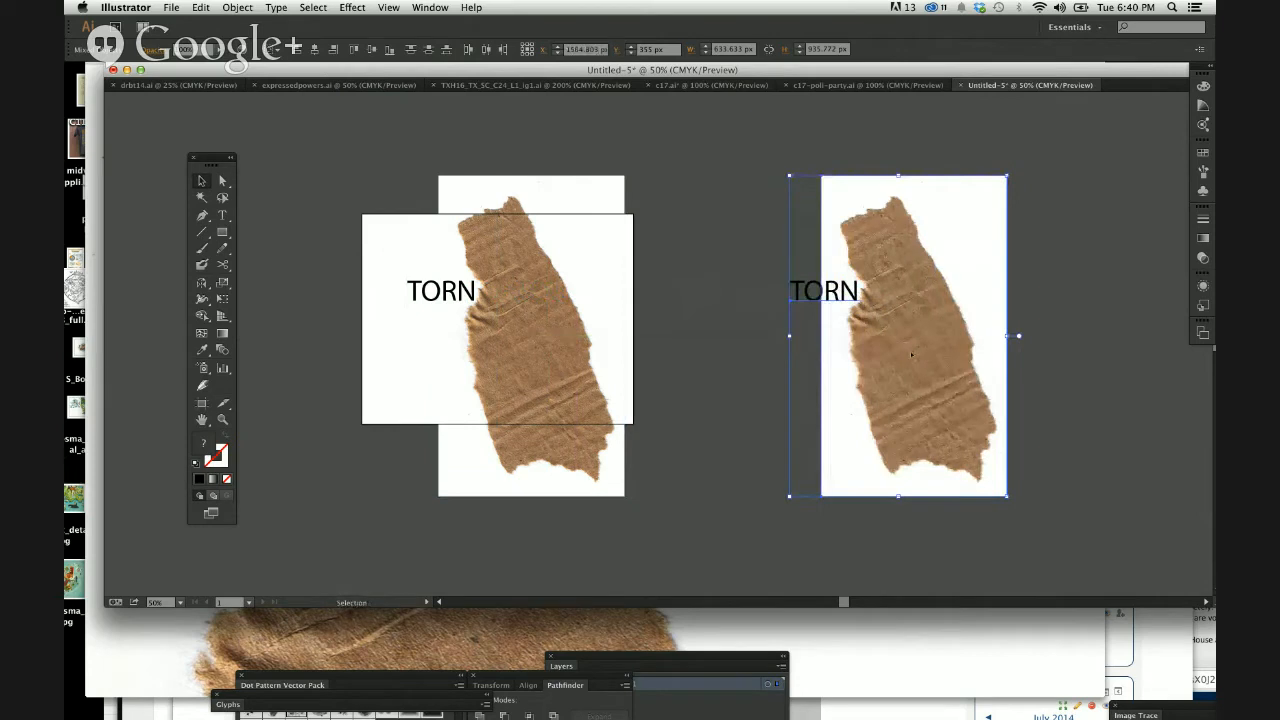
pyautogui.click(1116, 385)
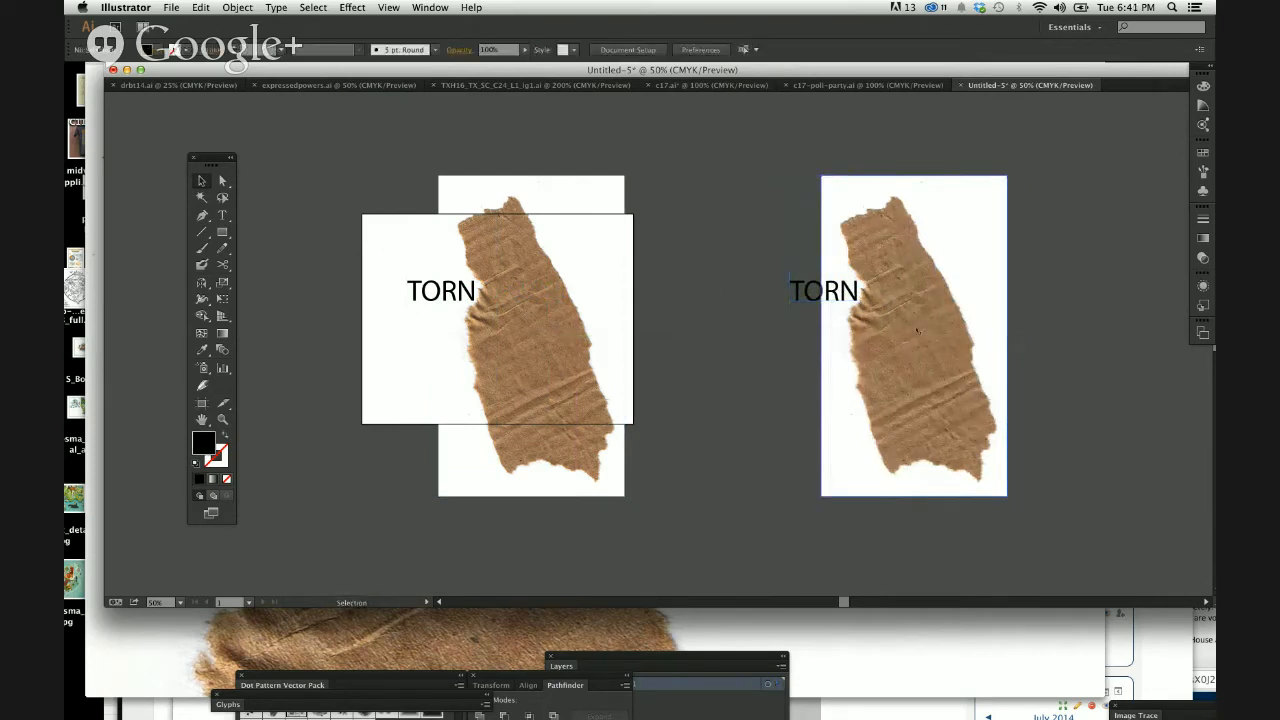
# Step: Rotate the duplicated TORN text counterclockwise so that it slants upward into the notch of the paper copy
pyautogui.click(850, 291)
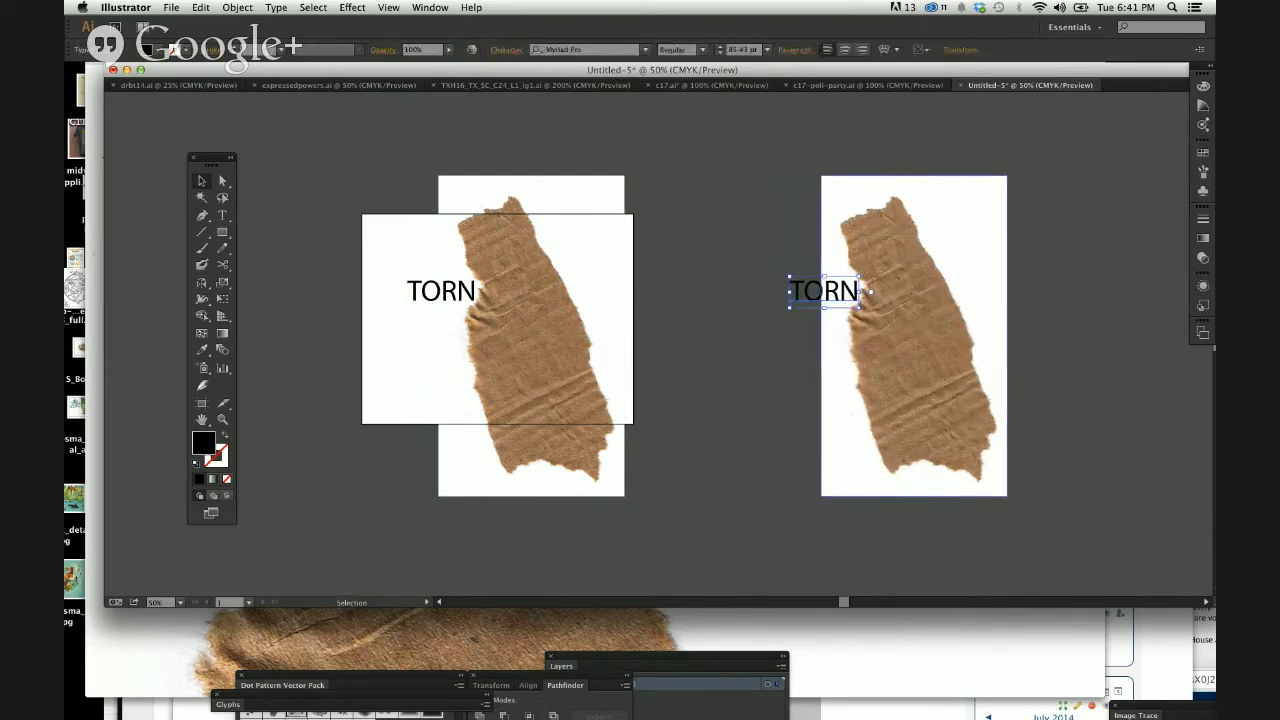
pyautogui.moveTo(870, 291); pyautogui.dragTo(863, 268)
pyautogui.press('super+=')
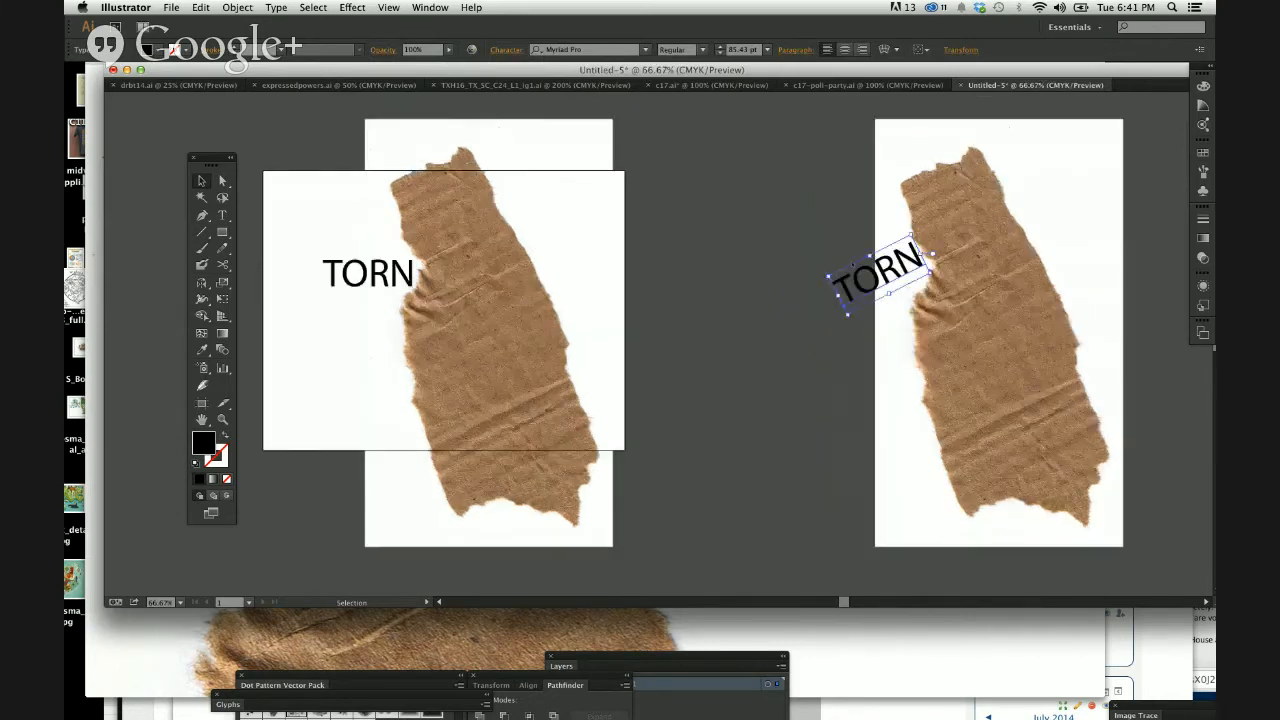
pyautogui.moveTo(1109, 258); pyautogui.dragTo(1031, 289)
pyautogui.click(1031, 289)
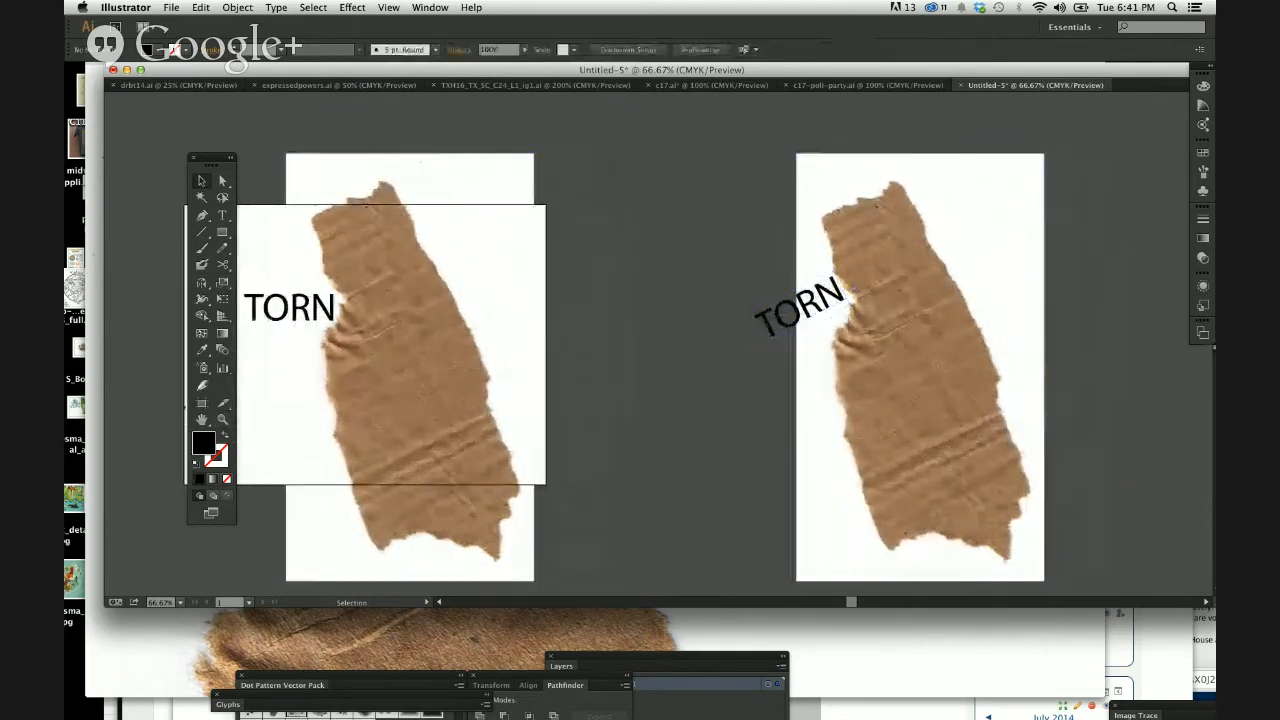
# Step: Draw a second artboard, 612 px high, behind the rotated TORN and the paper copy, and select the copied paper image
pyautogui.hotkey('shift', 'o')
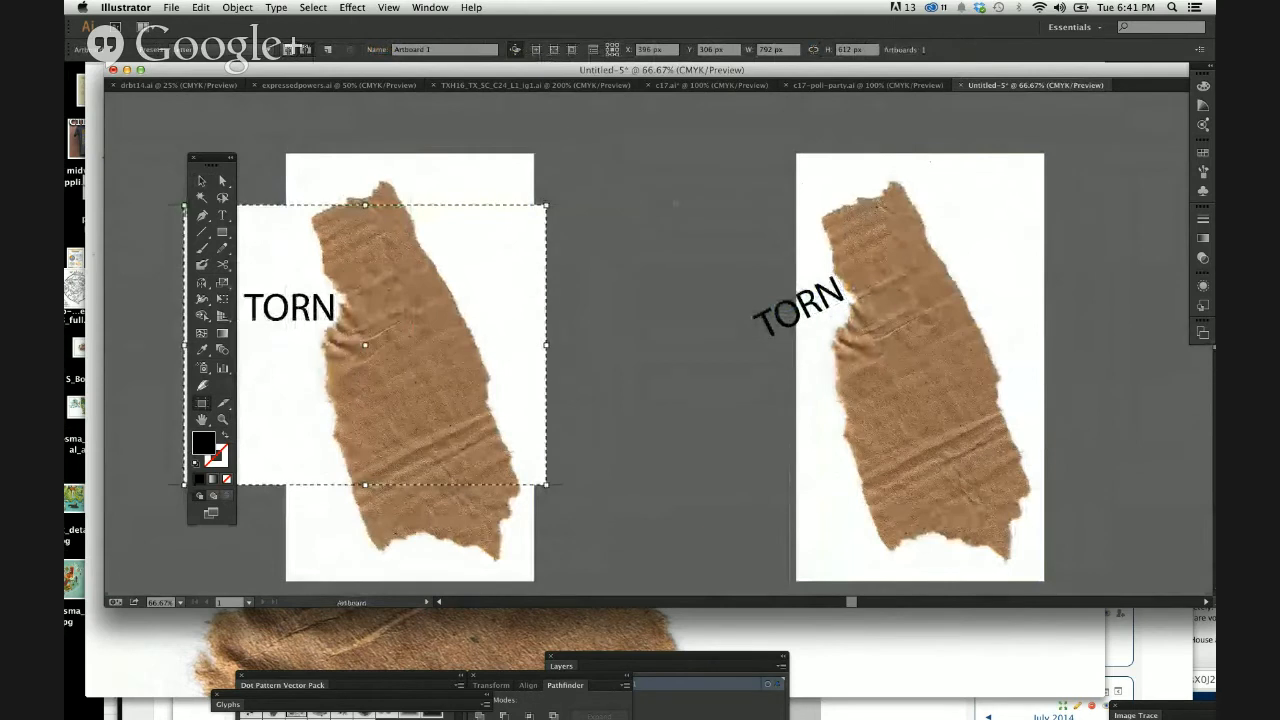
pyautogui.moveTo(630, 200); pyautogui.dragTo(1012, 485)
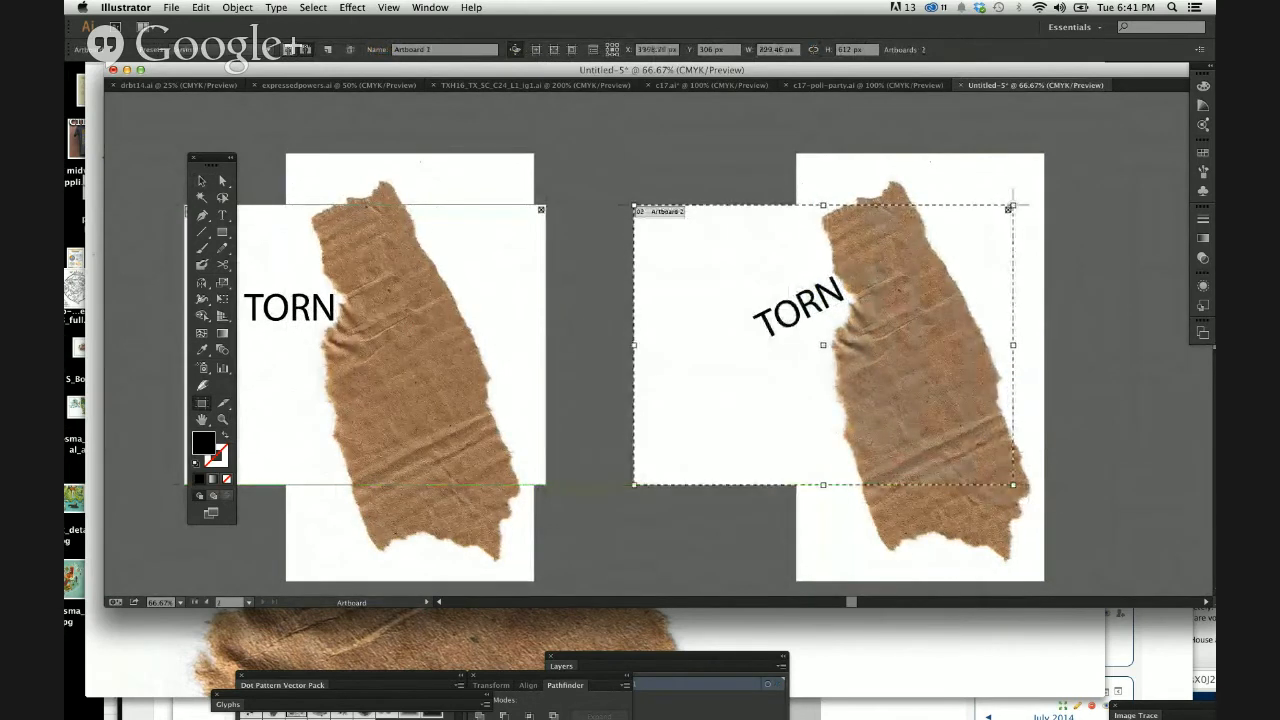
pyautogui.press('v')
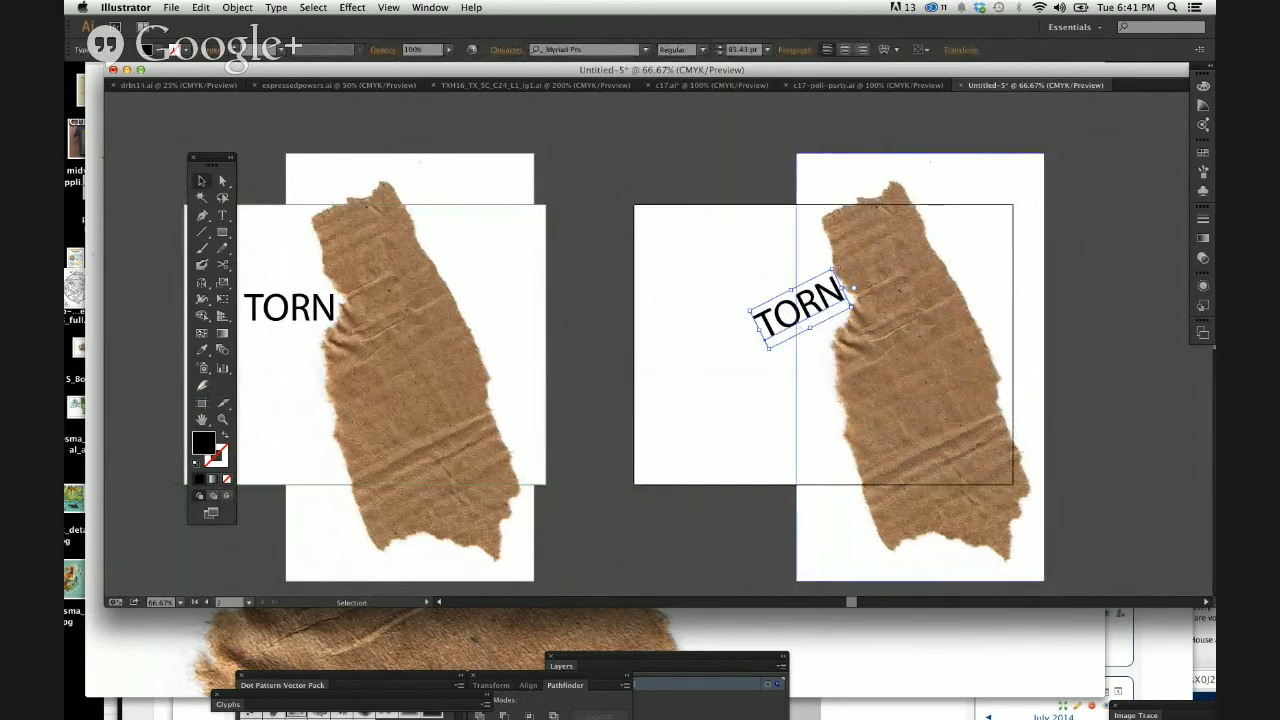
pyautogui.click(981, 200)
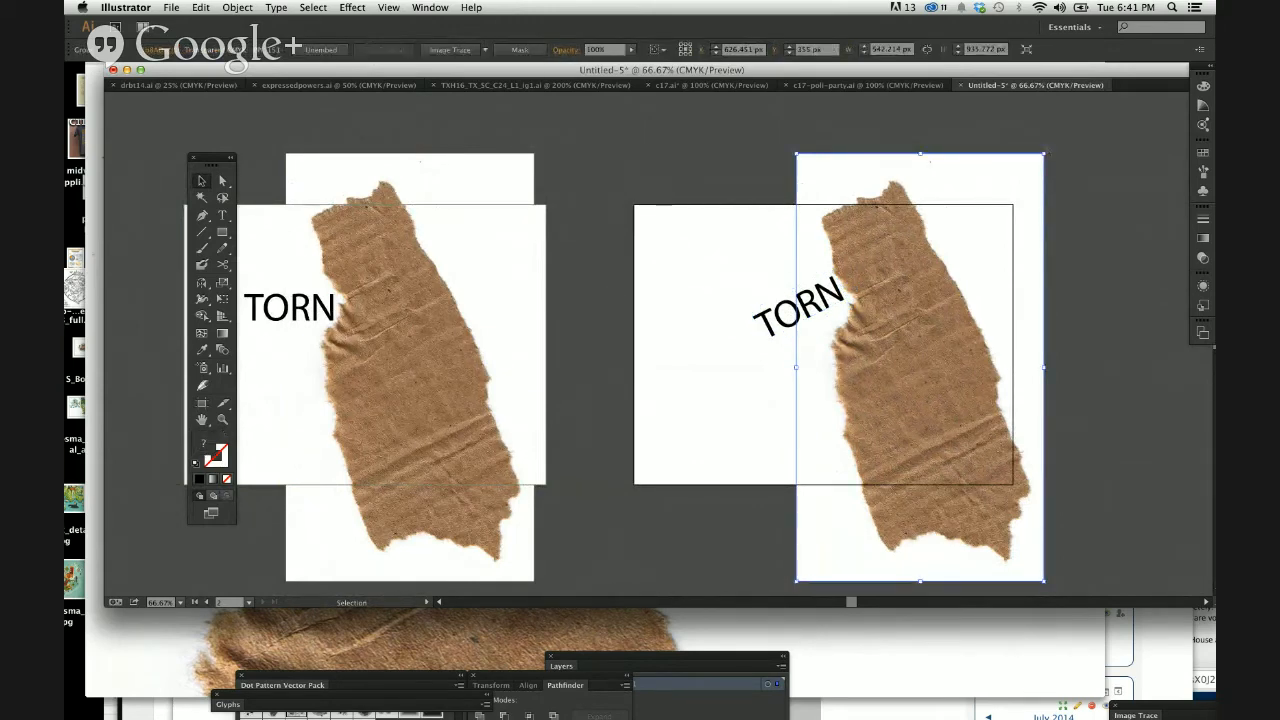
# Step: Try rotating the torn-paper copy clockwise in stages until its torn edge slants beneath the angled TORN text
pyautogui.moveTo(1050, 150); pyautogui.dragTo(1088, 184)
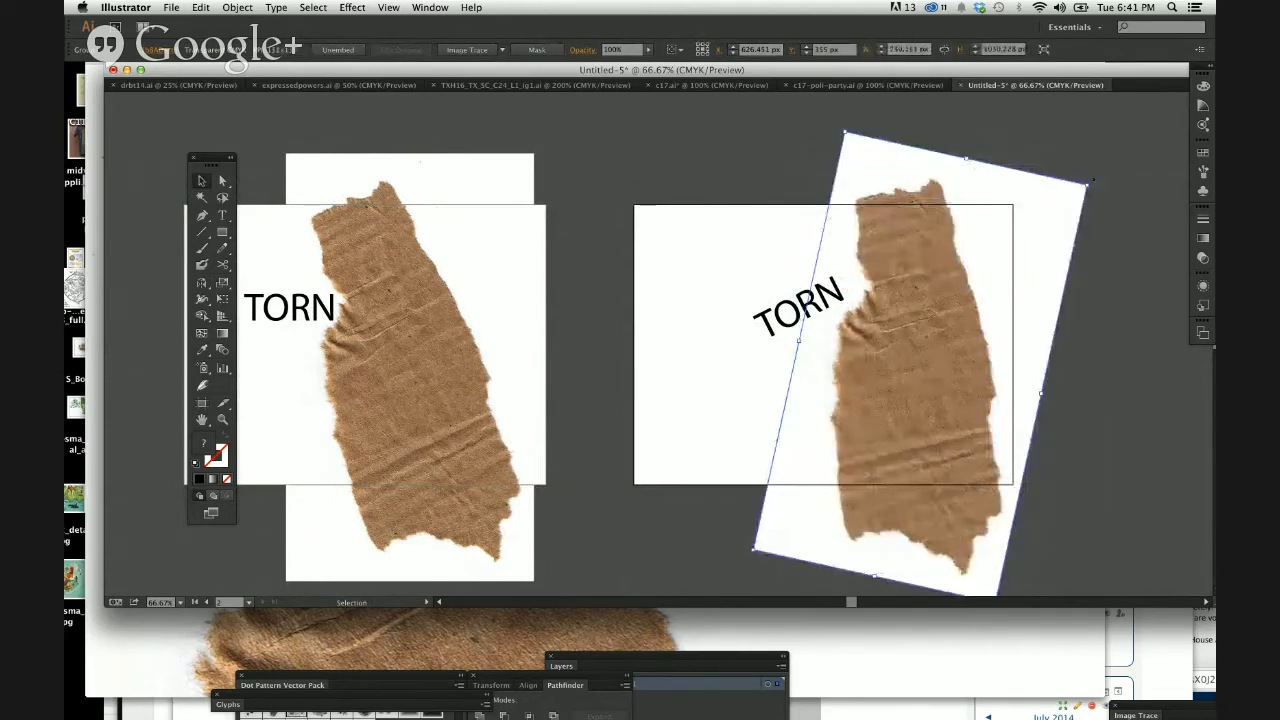
pyautogui.moveTo(1088, 184); pyautogui.dragTo(1120, 220)
pyautogui.click(1124, 219)
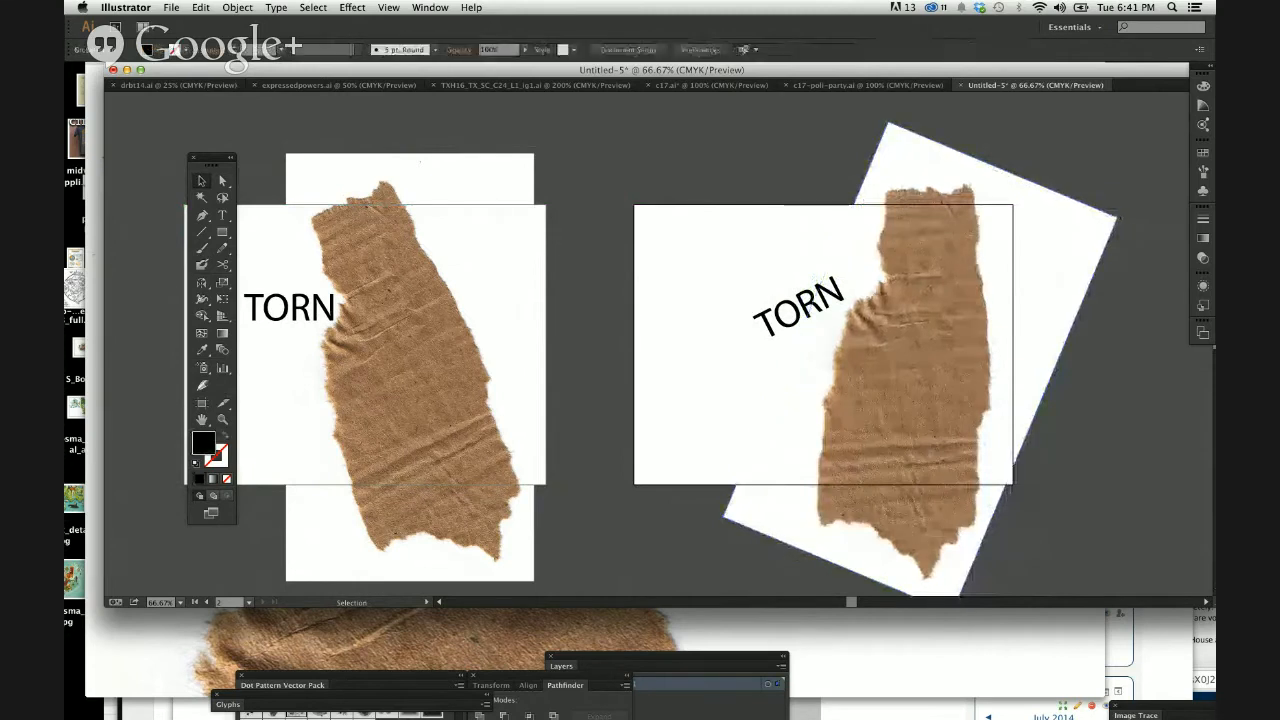
pyautogui.click(1113, 222)
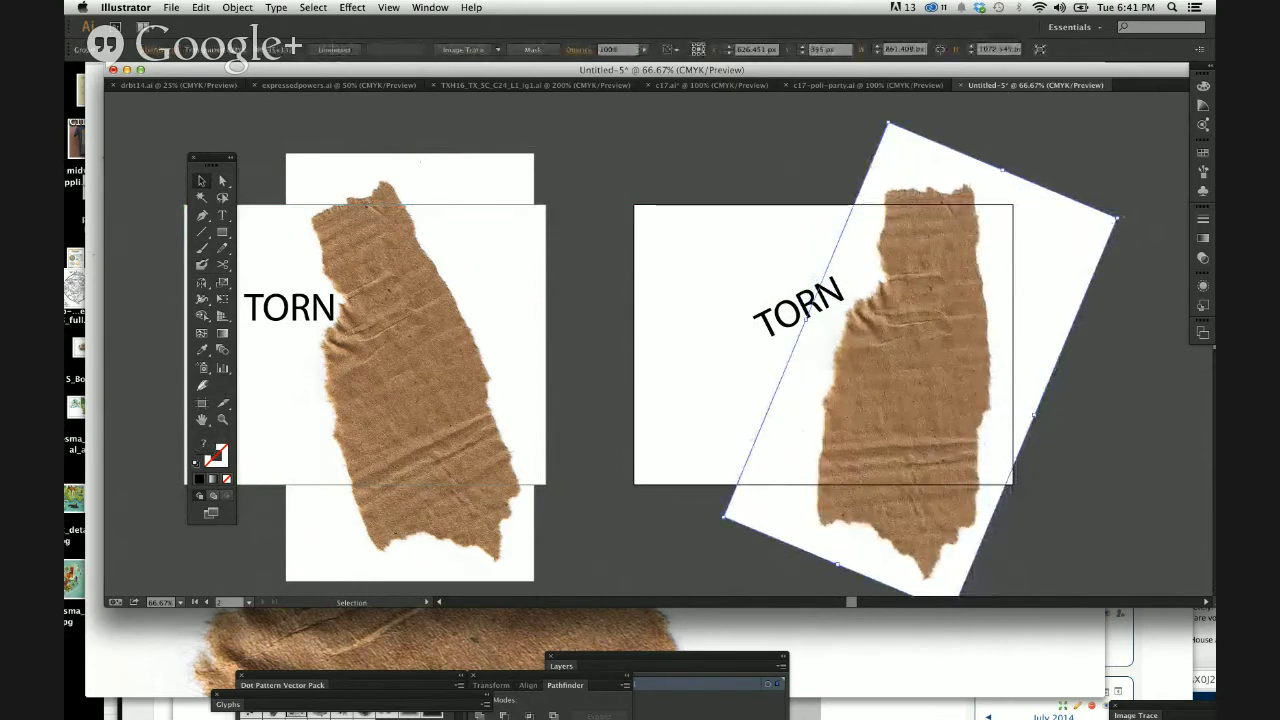
pyautogui.moveTo(1122, 220); pyautogui.dragTo(1155, 328)
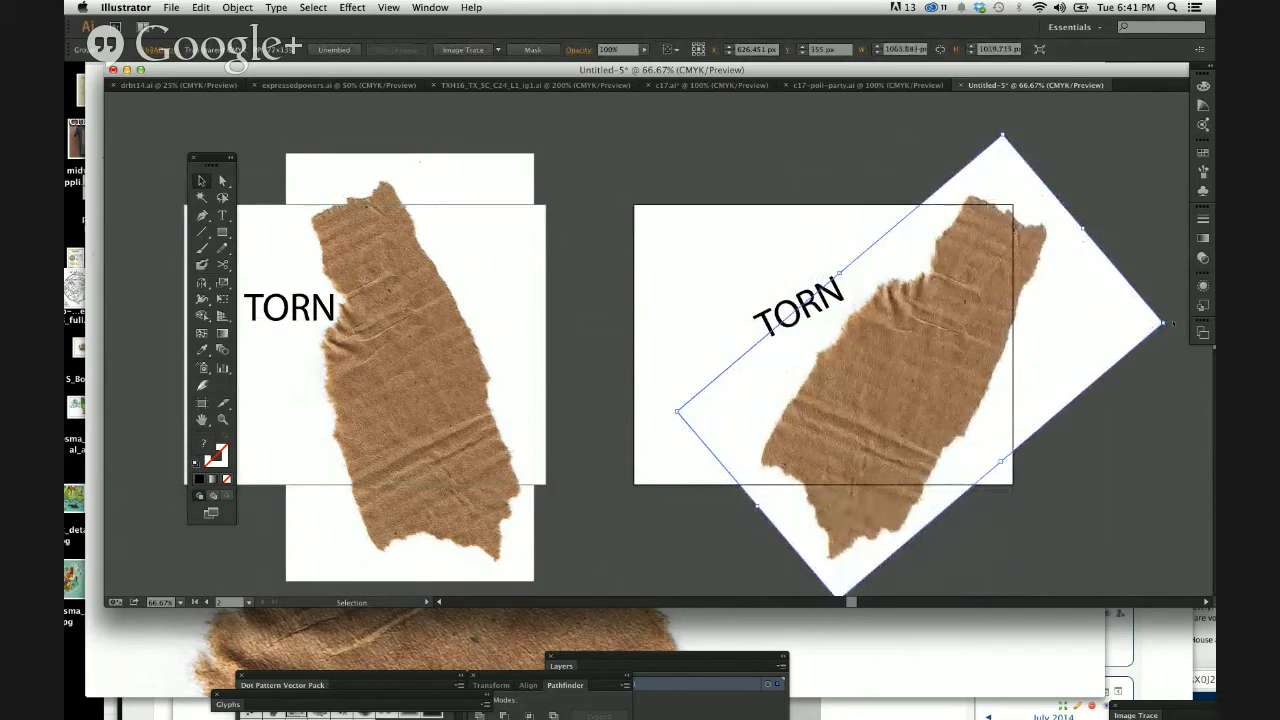
# Step: Undo the rotations of the torn-paper copy and return to the Selection tool
pyautogui.press('super+z')
pyautogui.press('super+z')
pyautogui.press('super+z')
pyautogui.press('super+z')
pyautogui.press('v')
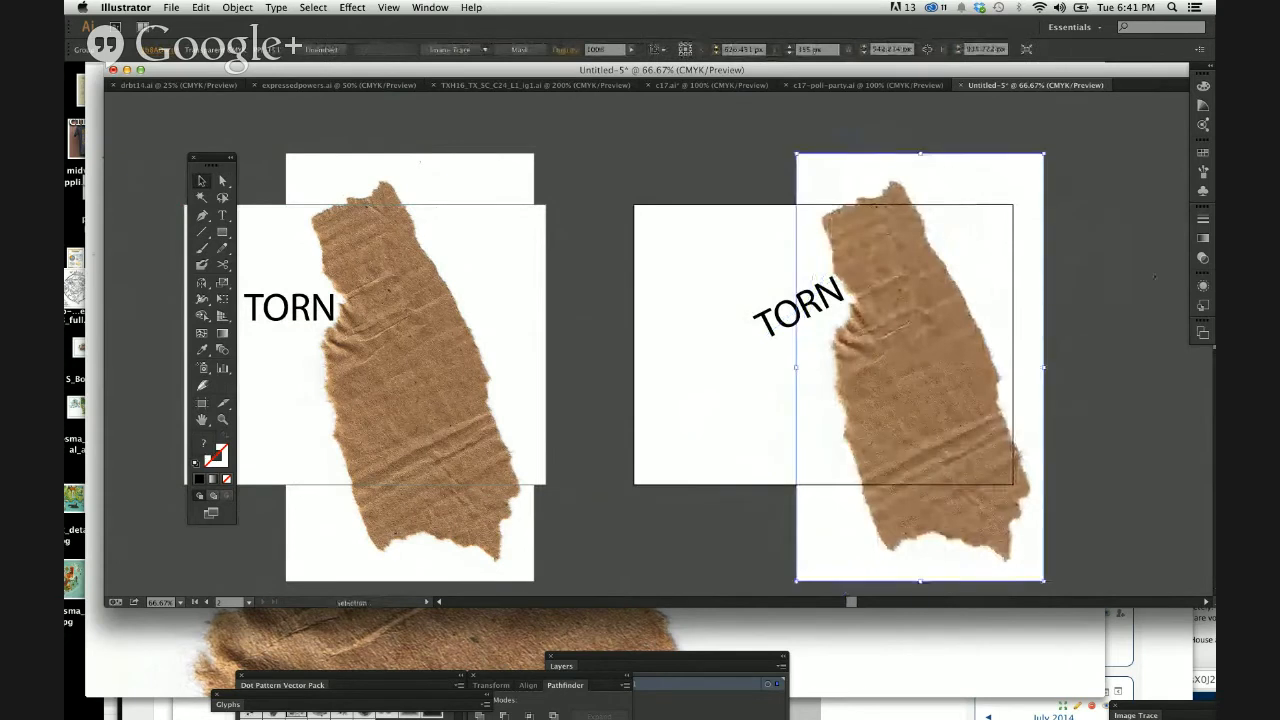
# Step: Shift the upright torn-paper copy slightly up and left so its notch meets the N of the slanted TORN, and deselect it
pyautogui.press('super+shift+a')
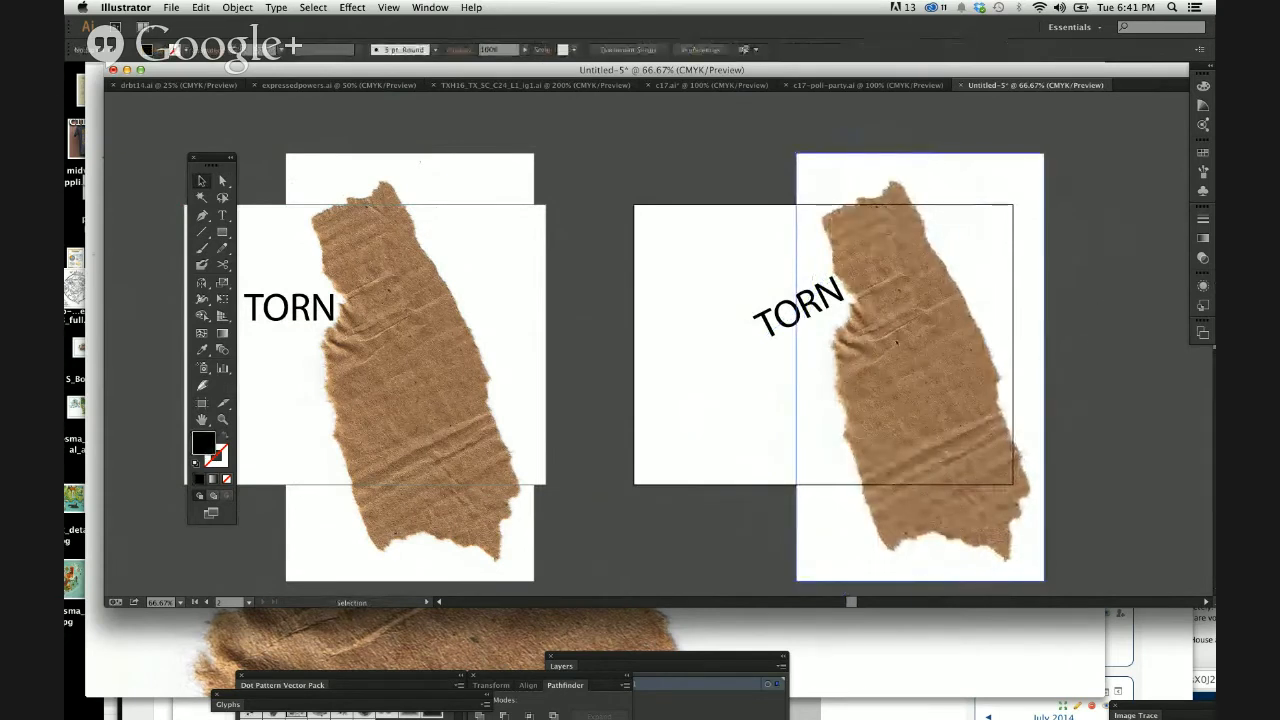
pyautogui.moveTo(898, 338); pyautogui.dragTo(897, 327)
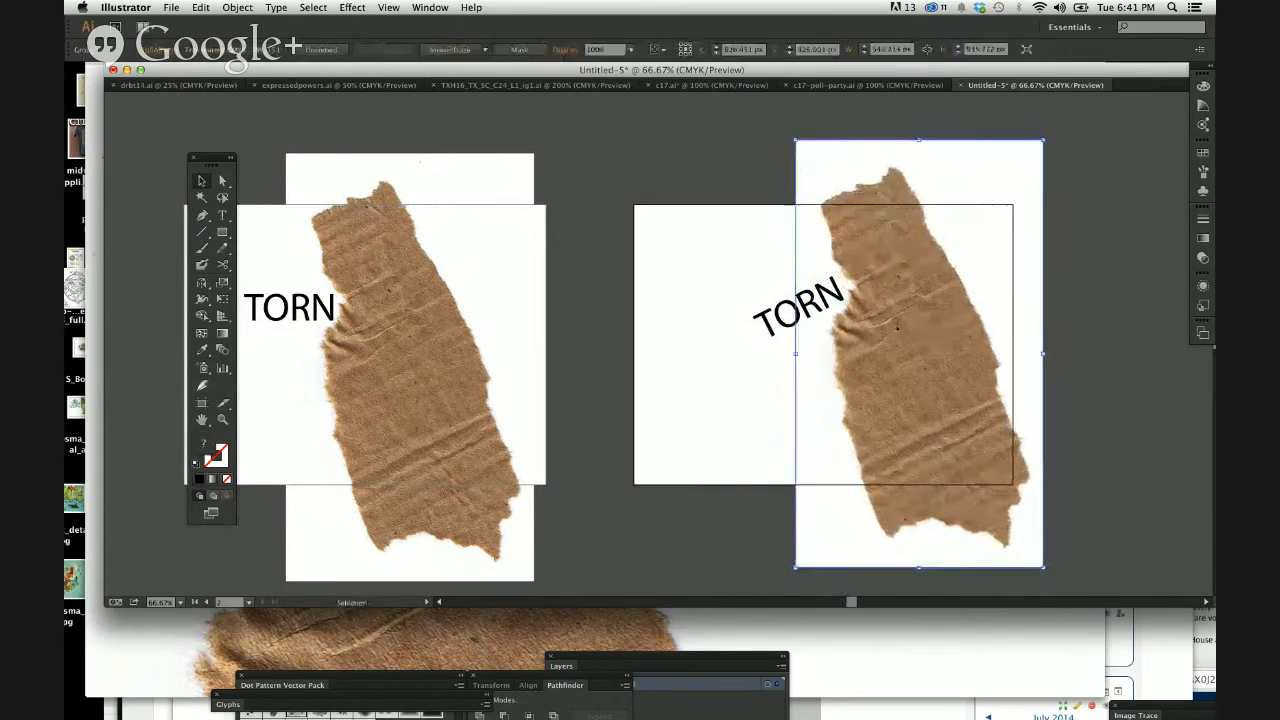
pyautogui.press('Left')
pyautogui.press('Left')
pyautogui.press('Left')
pyautogui.press('Left')
pyautogui.press('Down')
pyautogui.press('Down')
pyautogui.press('Down')
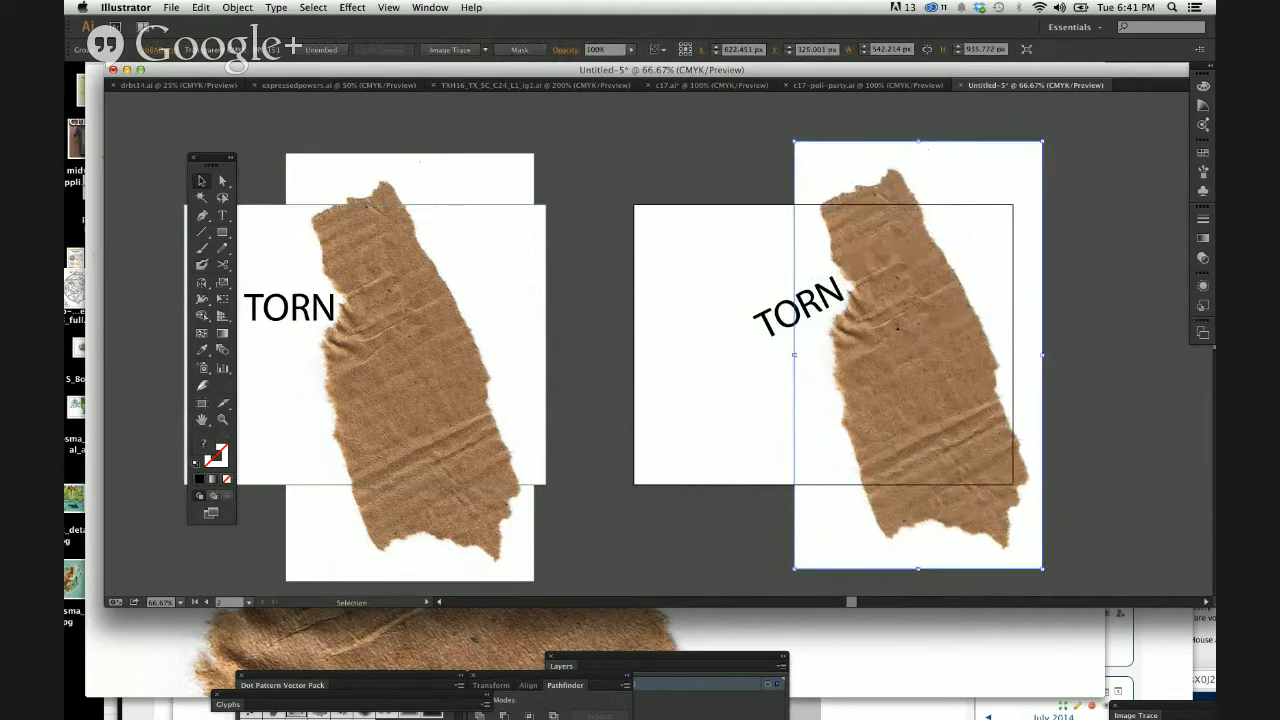
pyautogui.press('Down')
pyautogui.press('Down')
pyautogui.press('Down')
pyautogui.press('Down')
pyautogui.press('Down')
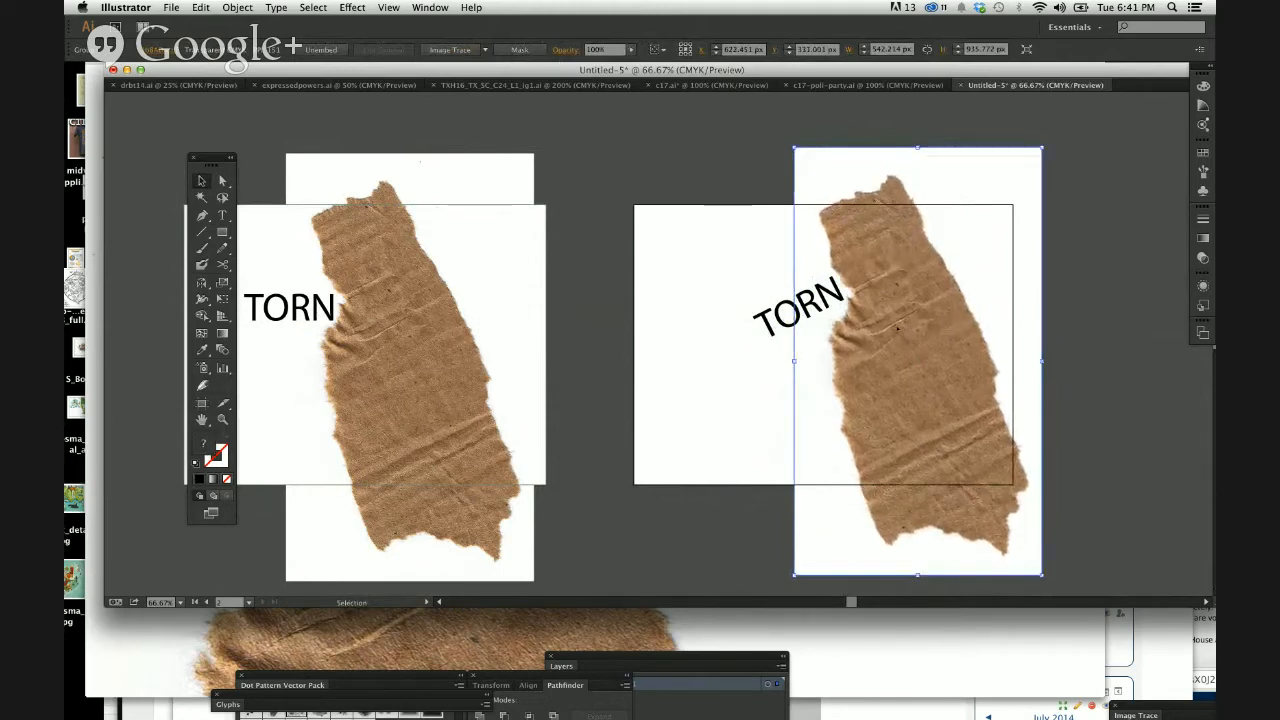
pyautogui.click(1066, 346)
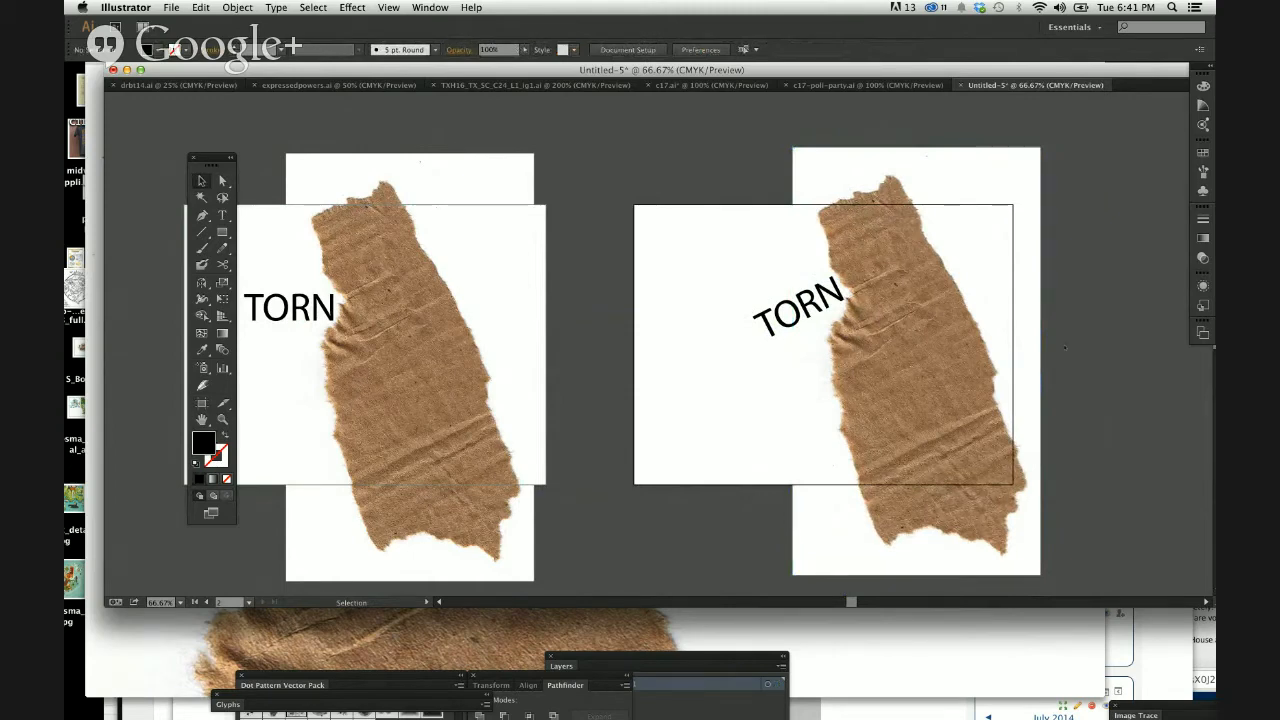
pyautogui.press('super+minus')
pyautogui.press('super+minus')
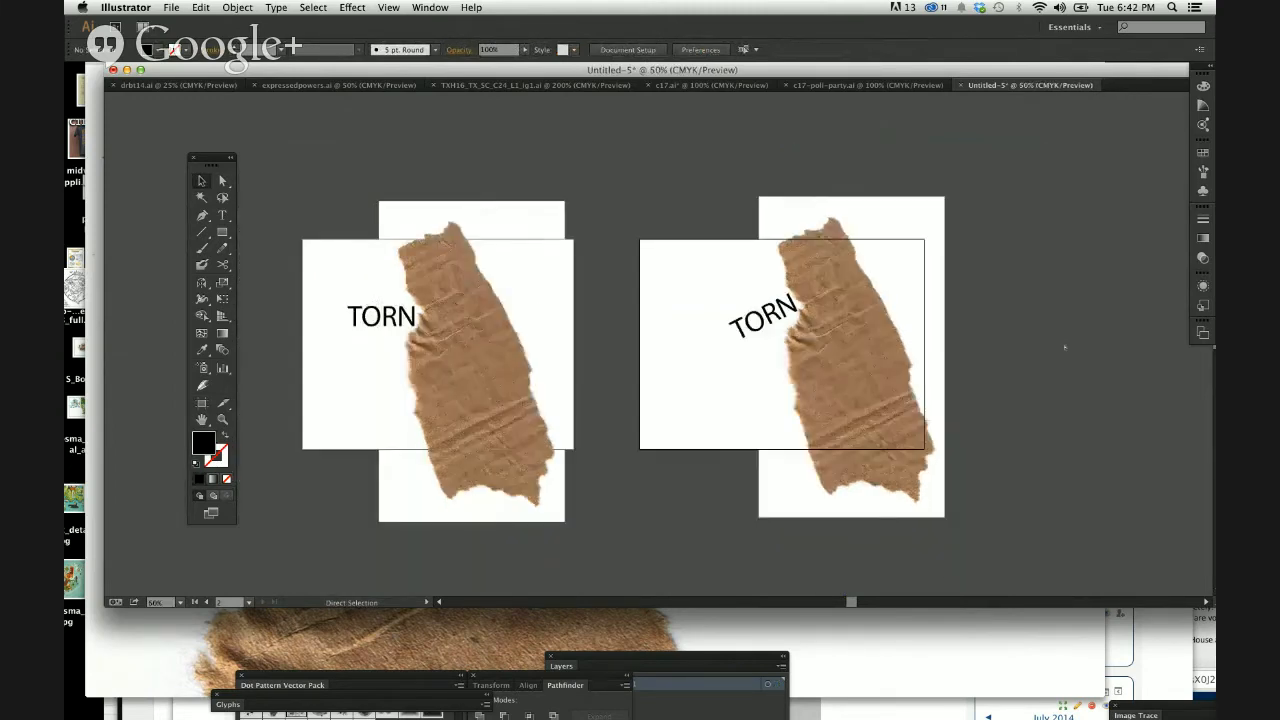
# Step: Duplicate Artboard 2 together with its TORN text and torn-paper artwork, placing the copy to its right in the same row
pyautogui.click(713, 318)
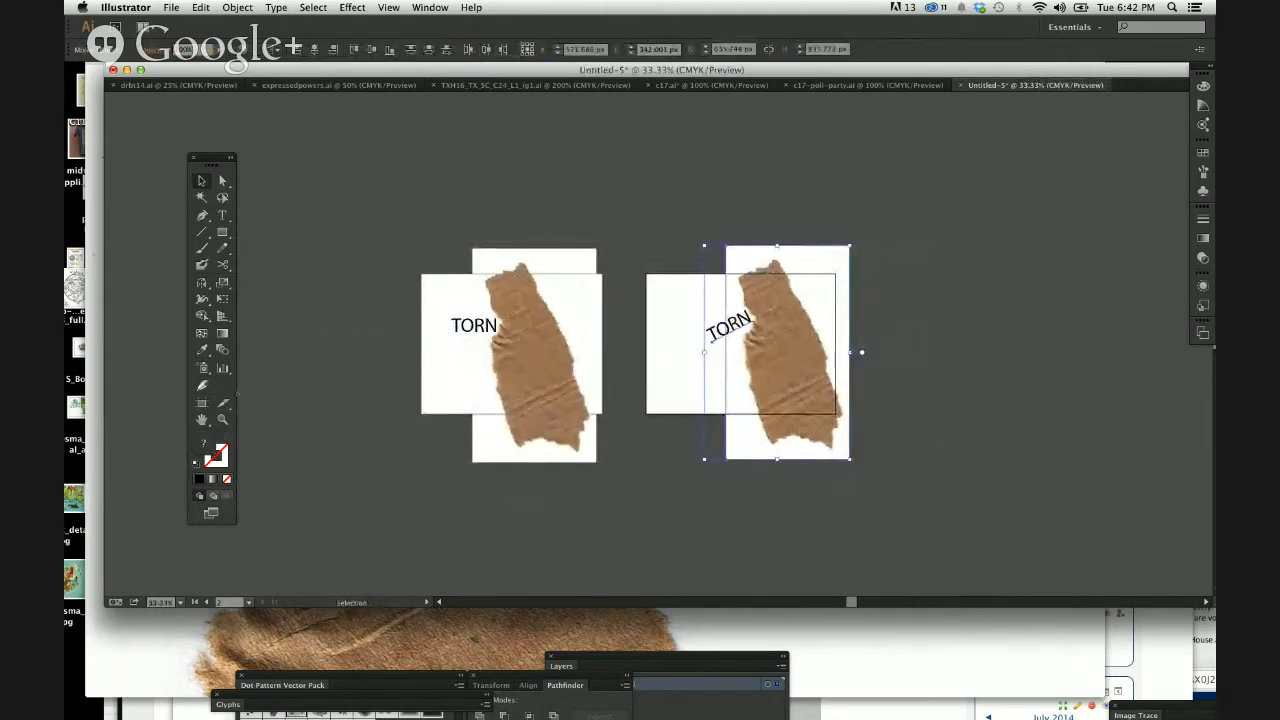
pyautogui.click(201, 403)
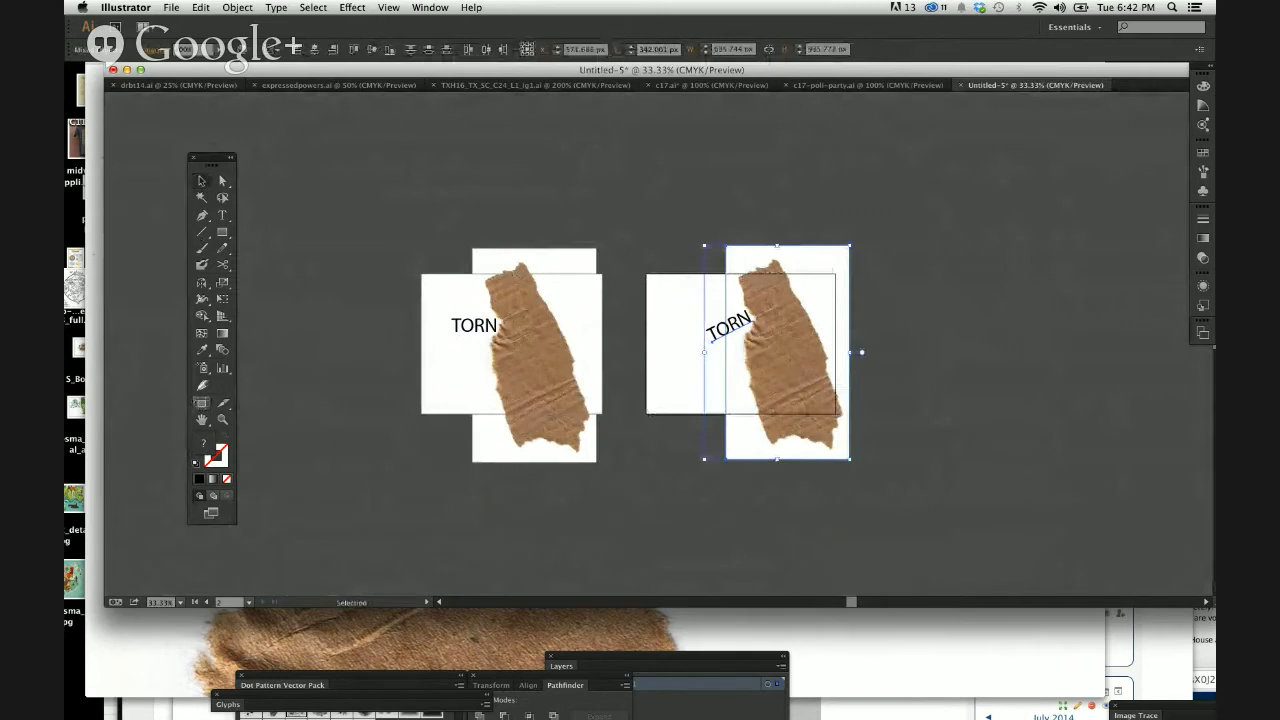
pyautogui.click(201, 180)
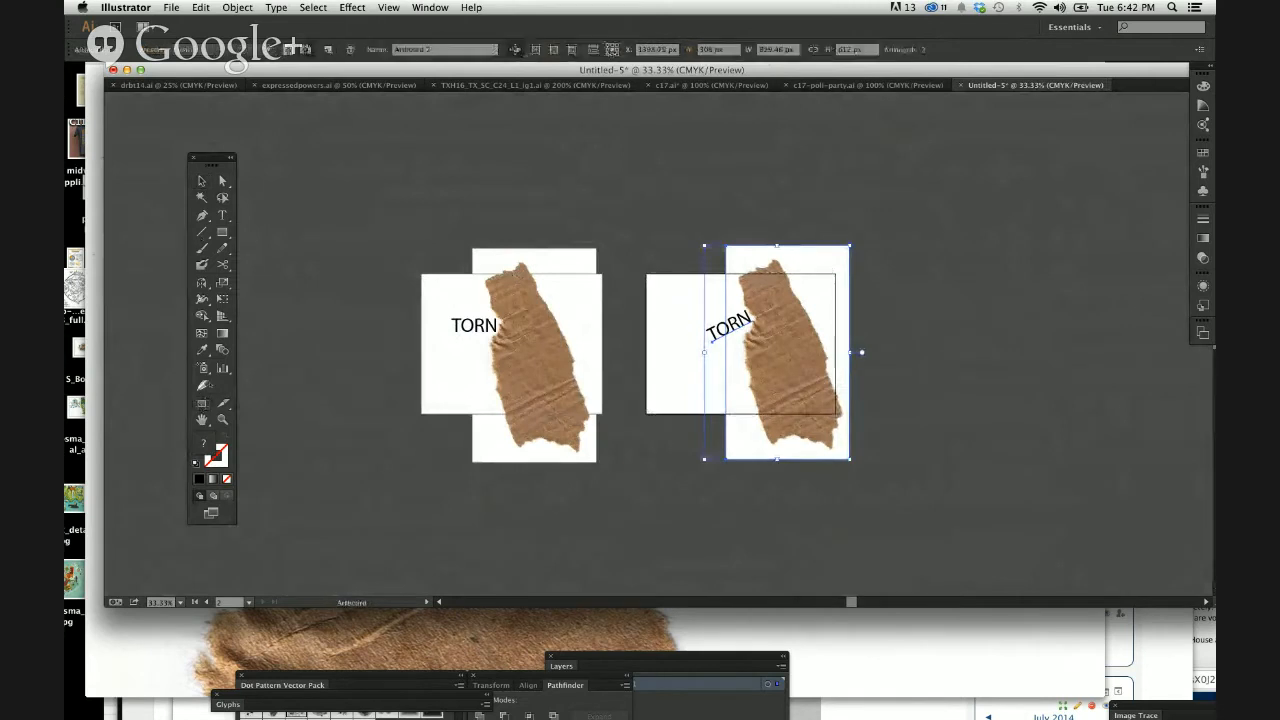
pyautogui.hotkey('shift', 'o')
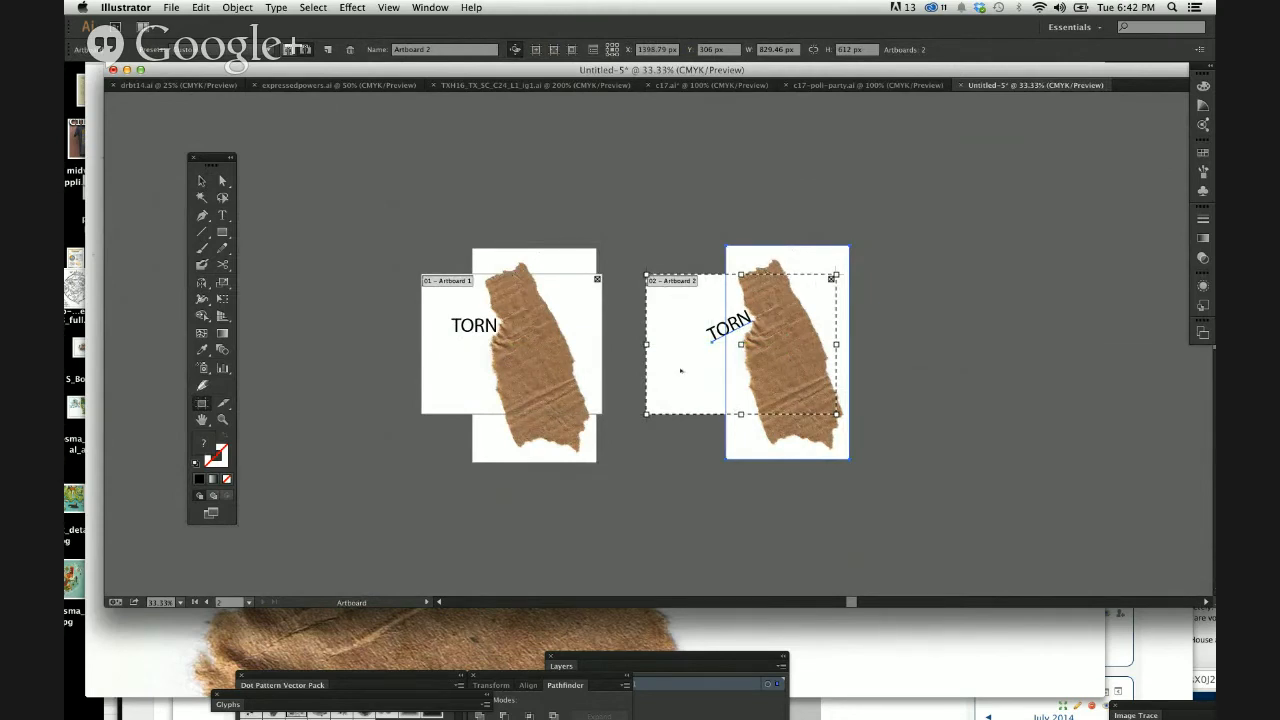
pyautogui.moveTo(680, 371); pyautogui.dragTo(923, 368)
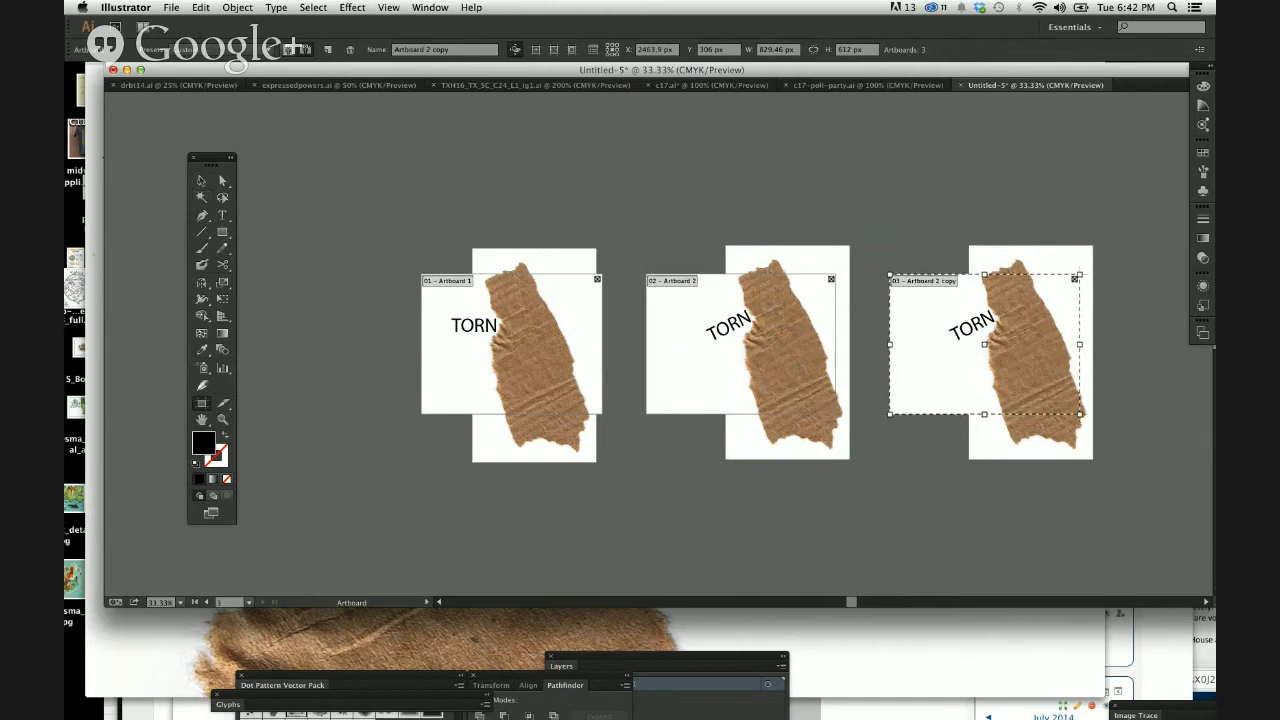
# Step: Move the slanted TORN text on the third artboard onto the middle of the torn paper
pyautogui.click(201, 180)
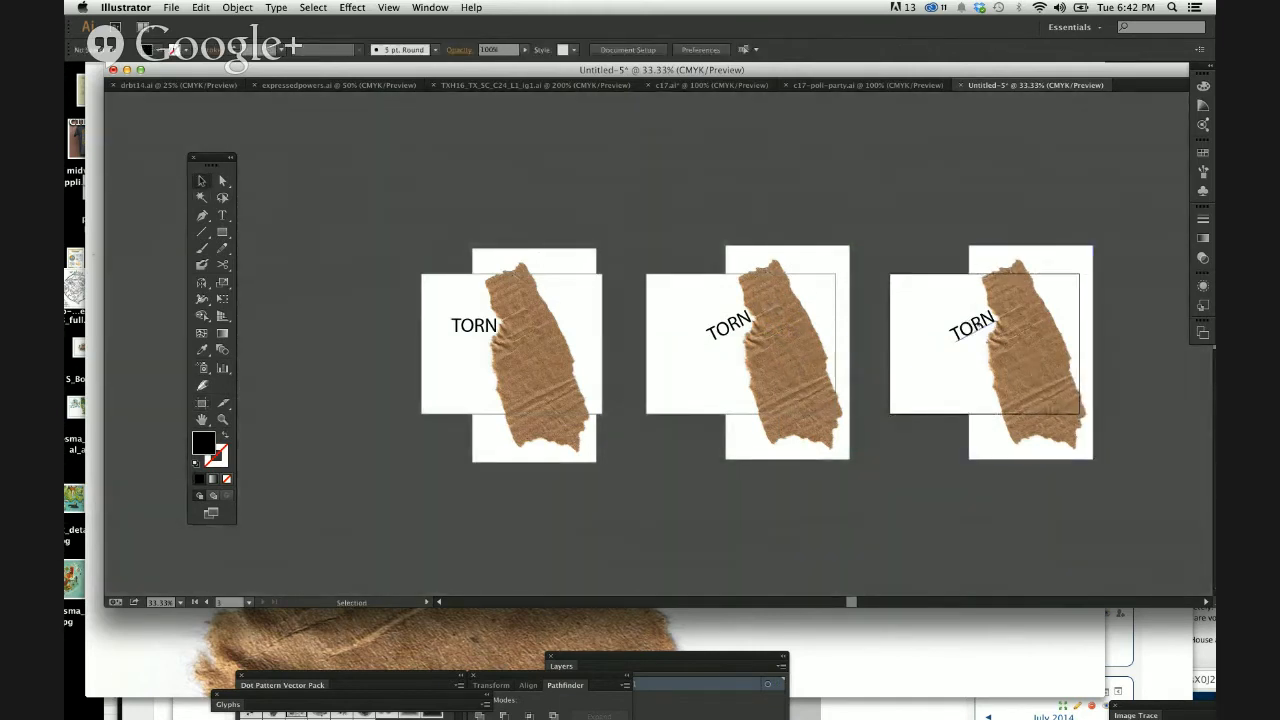
pyautogui.moveTo(975, 325); pyautogui.dragTo(1036, 345)
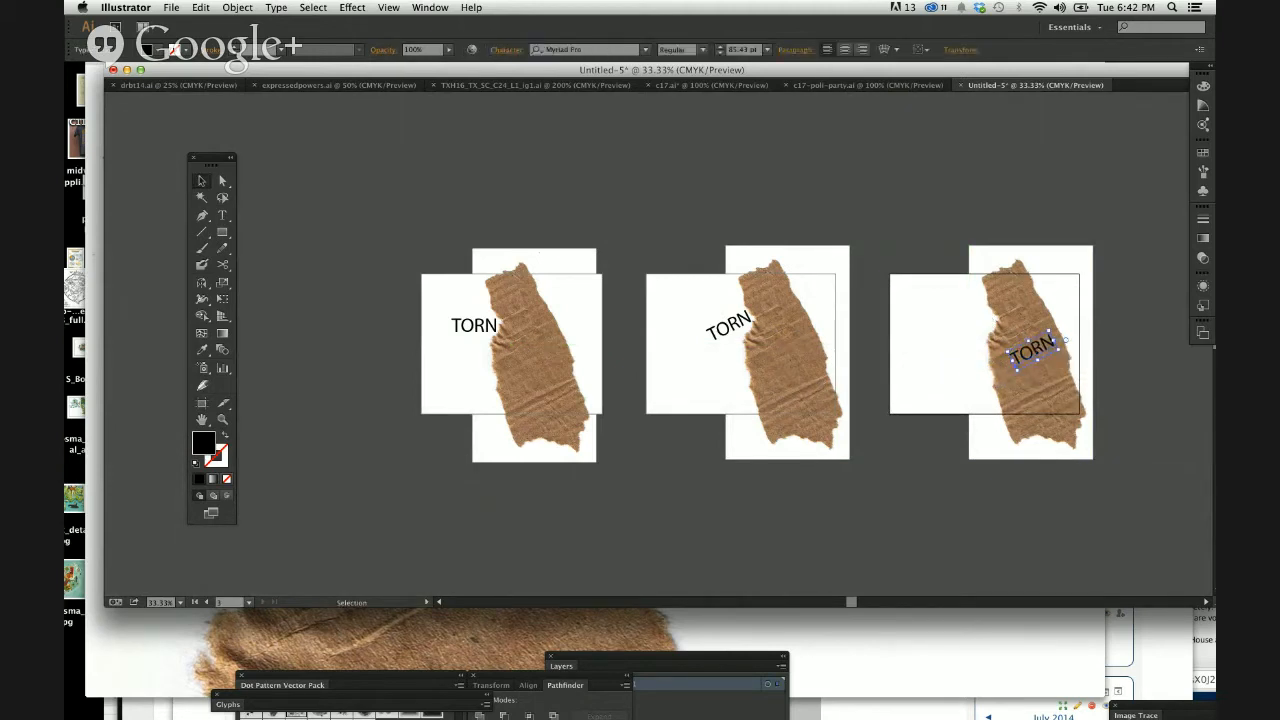
pyautogui.click(928, 174)
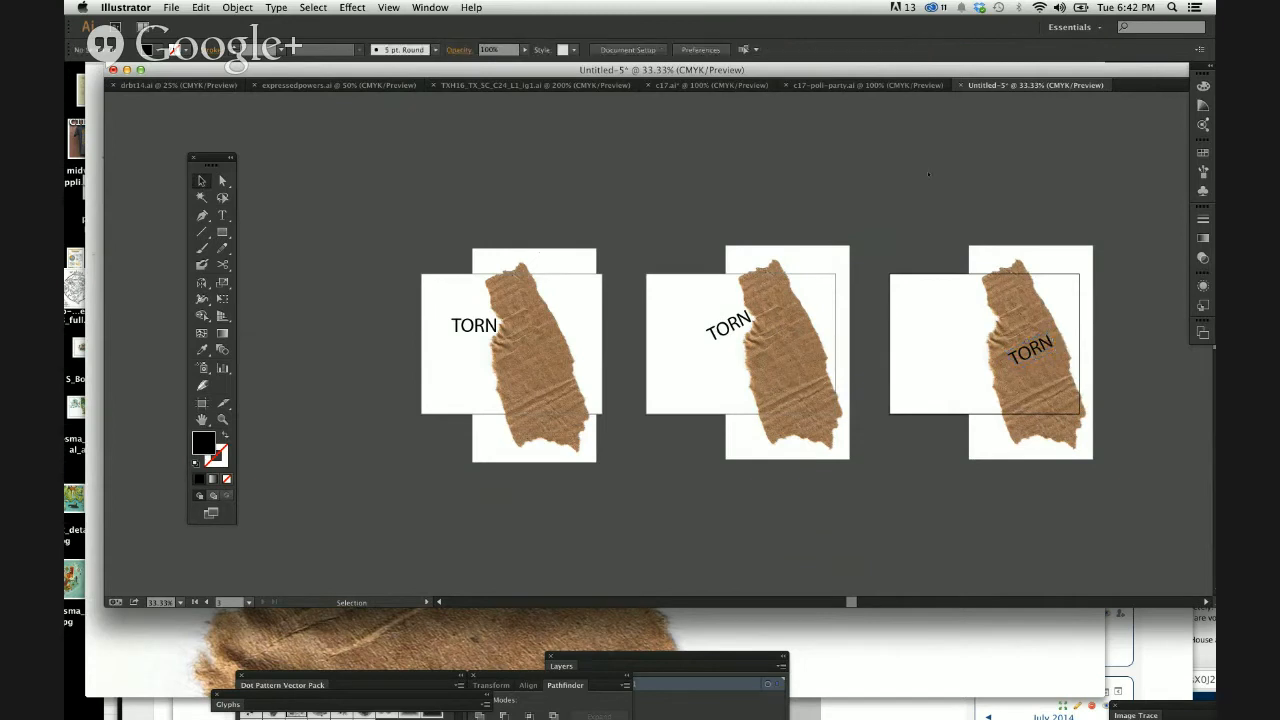
# Step: Duplicate the third artboard with its artwork, placing the copy directly below it
pyautogui.hotkey('shift', 'o')
pyautogui.scroll(-3, 956, 362)
pyautogui.hscroll(5, 956, 362)
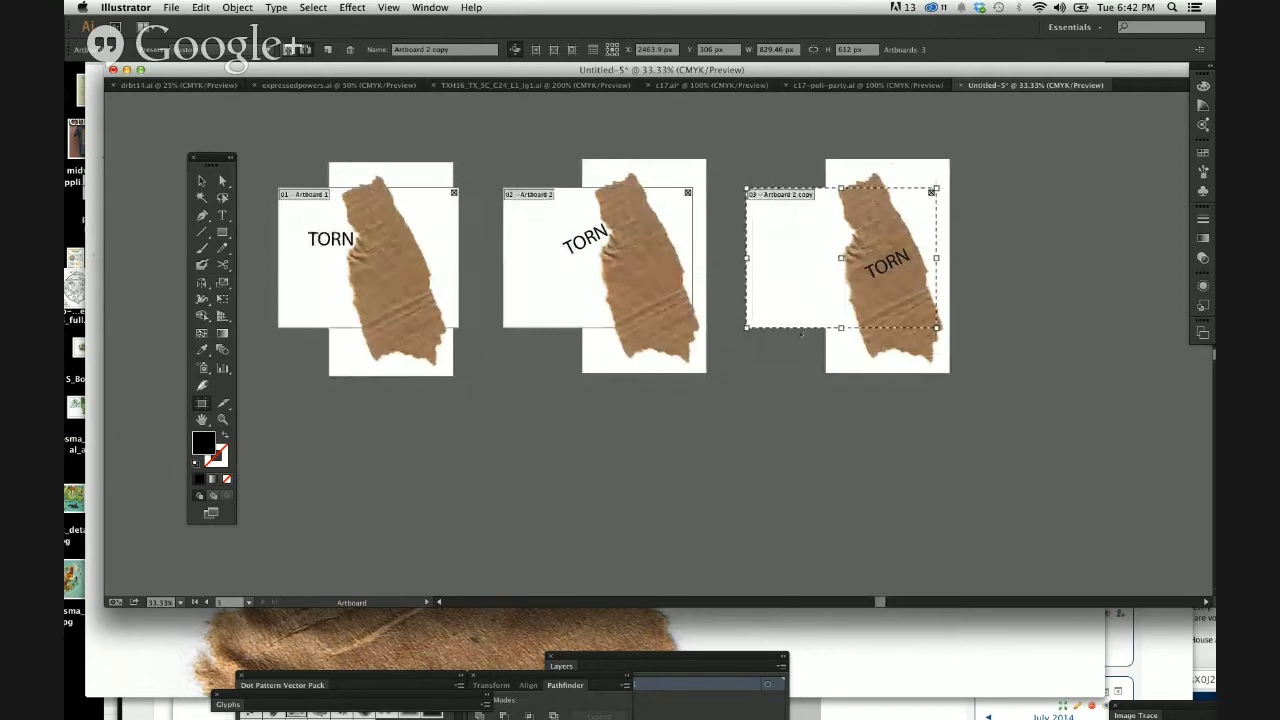
pyautogui.moveTo(800, 229); pyautogui.dragTo(800, 467)
pyautogui.press('Escape')
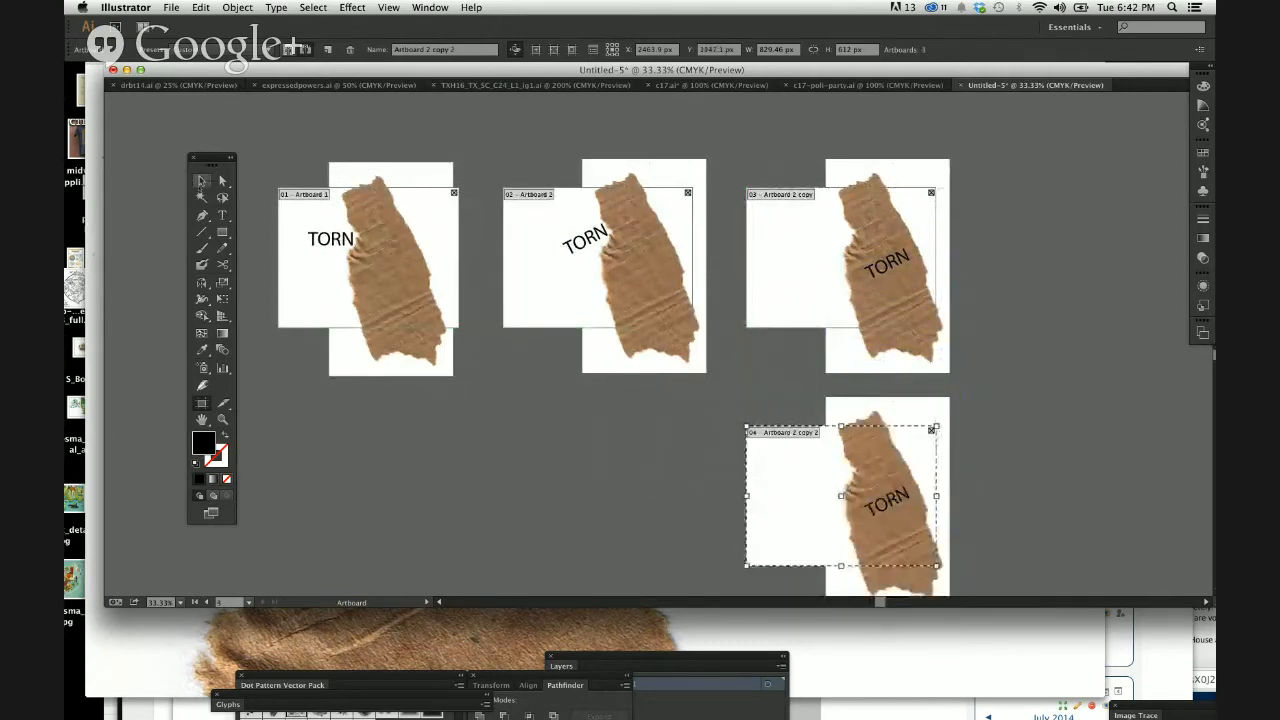
# Step: Enlarge the TORN text on the fourth artboard to about 281 pt so it spans the white area and the torn paper
pyautogui.scroll(-3, 1002, 515)
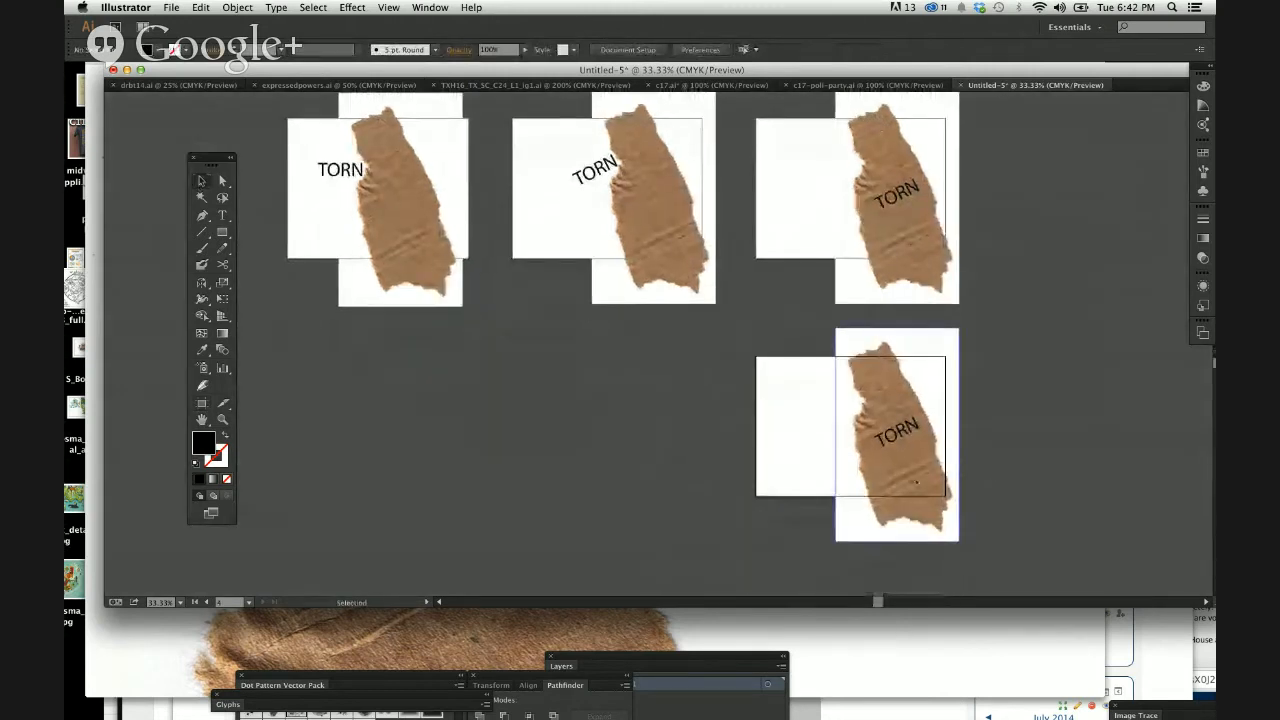
pyautogui.click(895, 432)
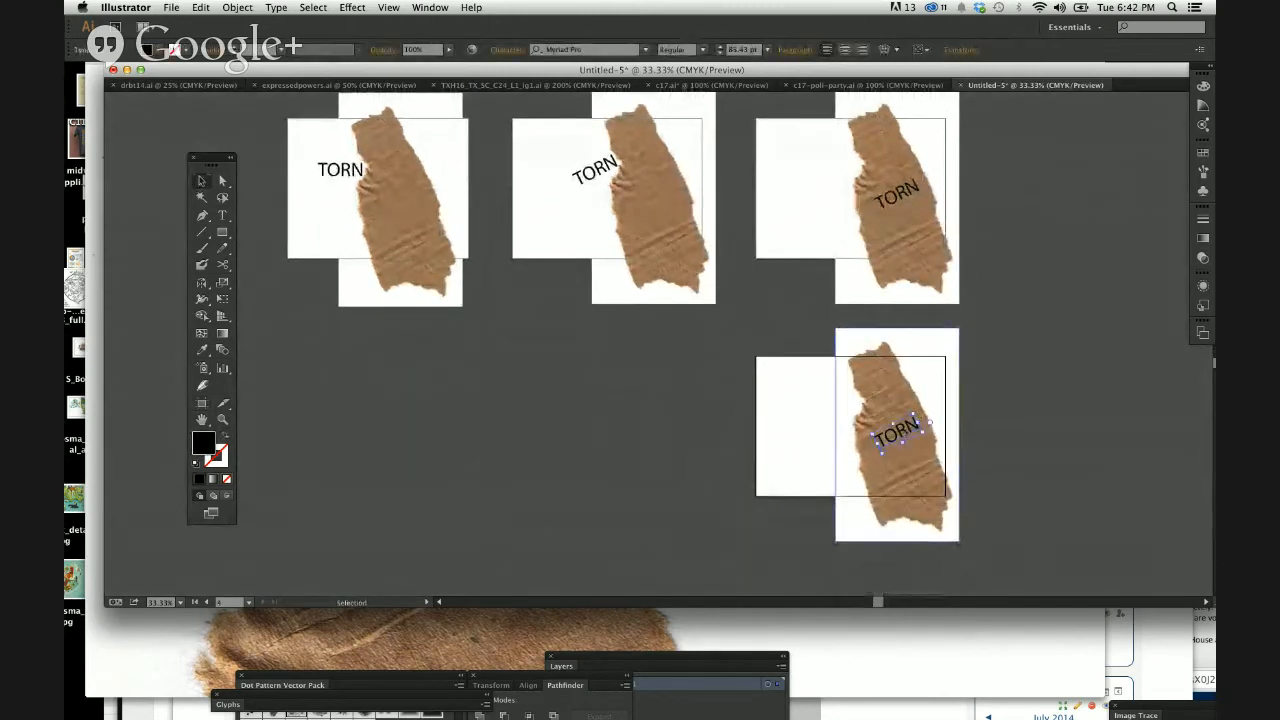
pyautogui.moveTo(930, 423); pyautogui.dragTo(880, 435)
# Step: Reposition the torn-paper image on the fourth artboard horizontally so its ragged edge runs behind the R of TORN
pyautogui.moveTo(885, 493); pyautogui.dragTo(907, 493)
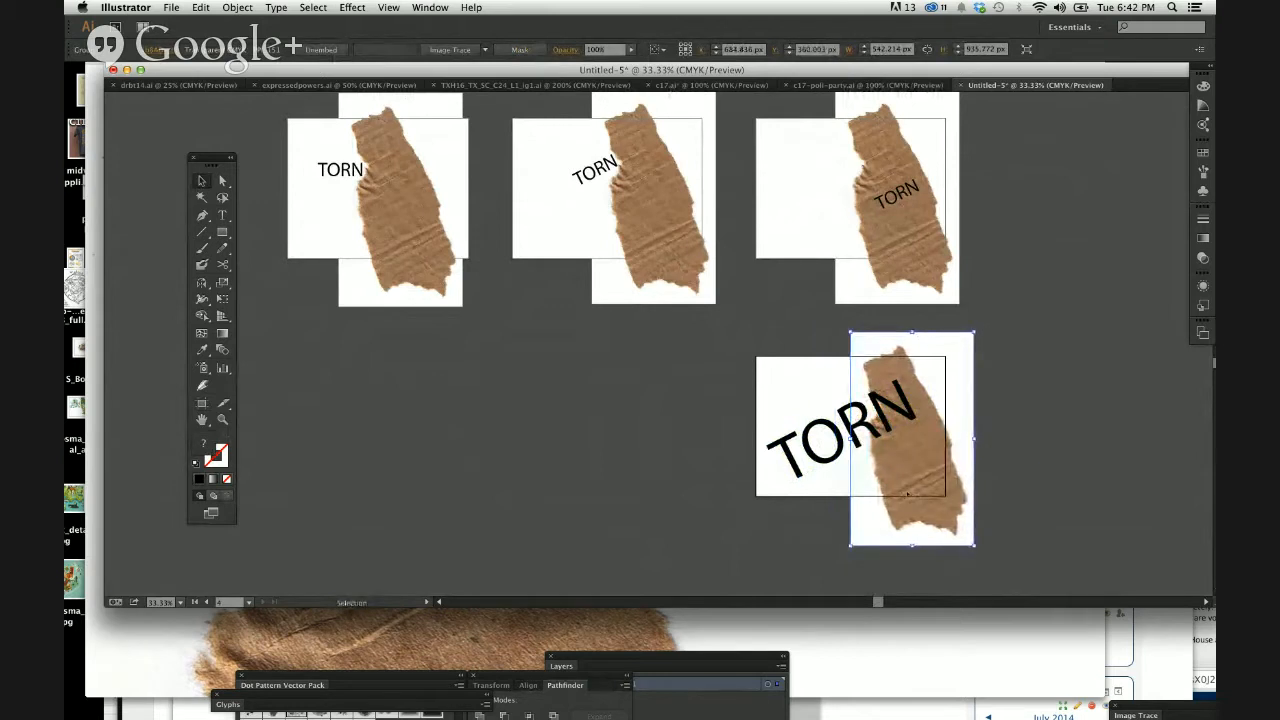
pyautogui.press('Left')
pyautogui.press('Left')
pyautogui.press('Left')
pyautogui.press('Left')
pyautogui.press('Left')
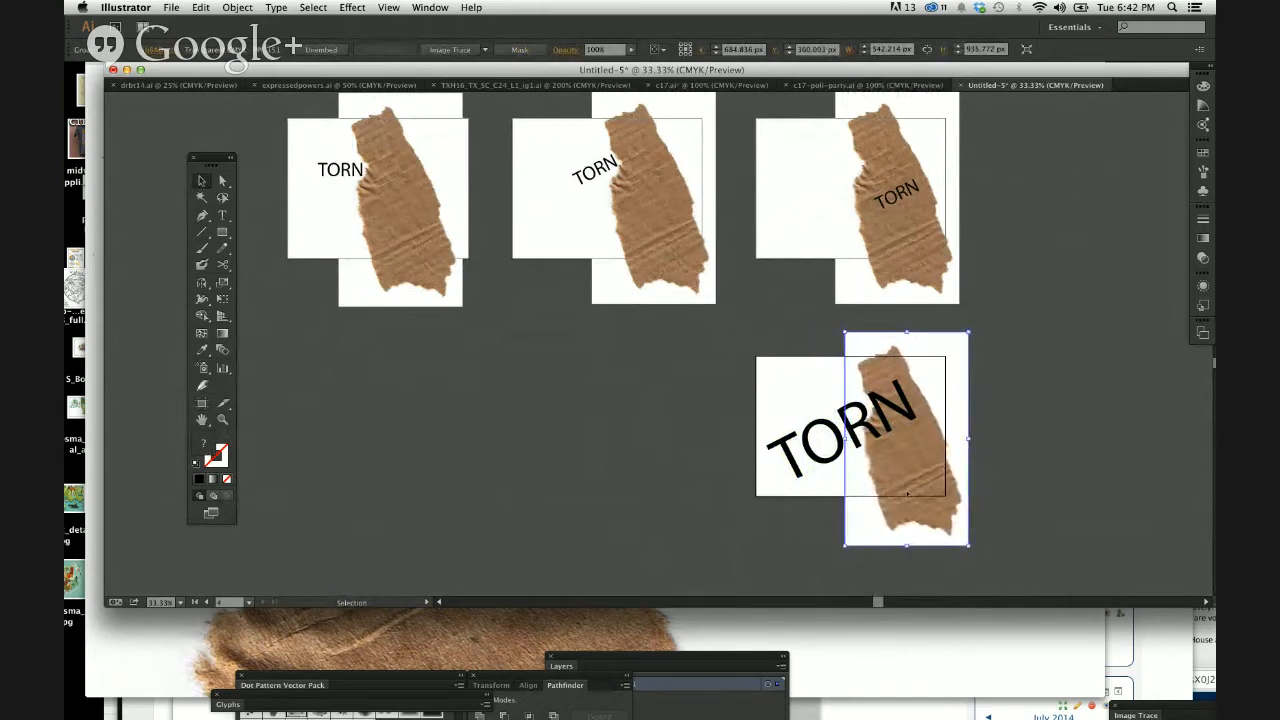
pyautogui.press('Left')
pyautogui.press('Left')
pyautogui.press('Left')
pyautogui.press('Left')
pyautogui.press('Left')
pyautogui.press('Left')
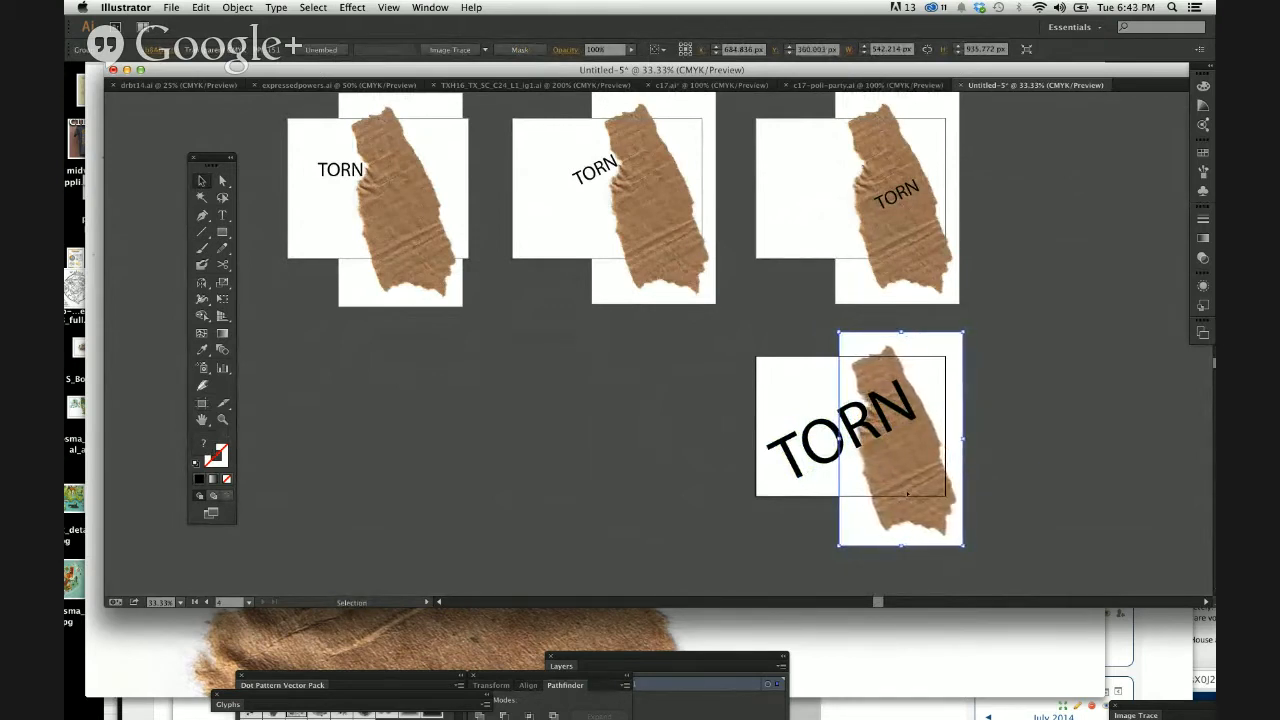
pyautogui.press('Left')
pyautogui.press('Left')
pyautogui.press('Left')
pyautogui.press('super+shift+a')
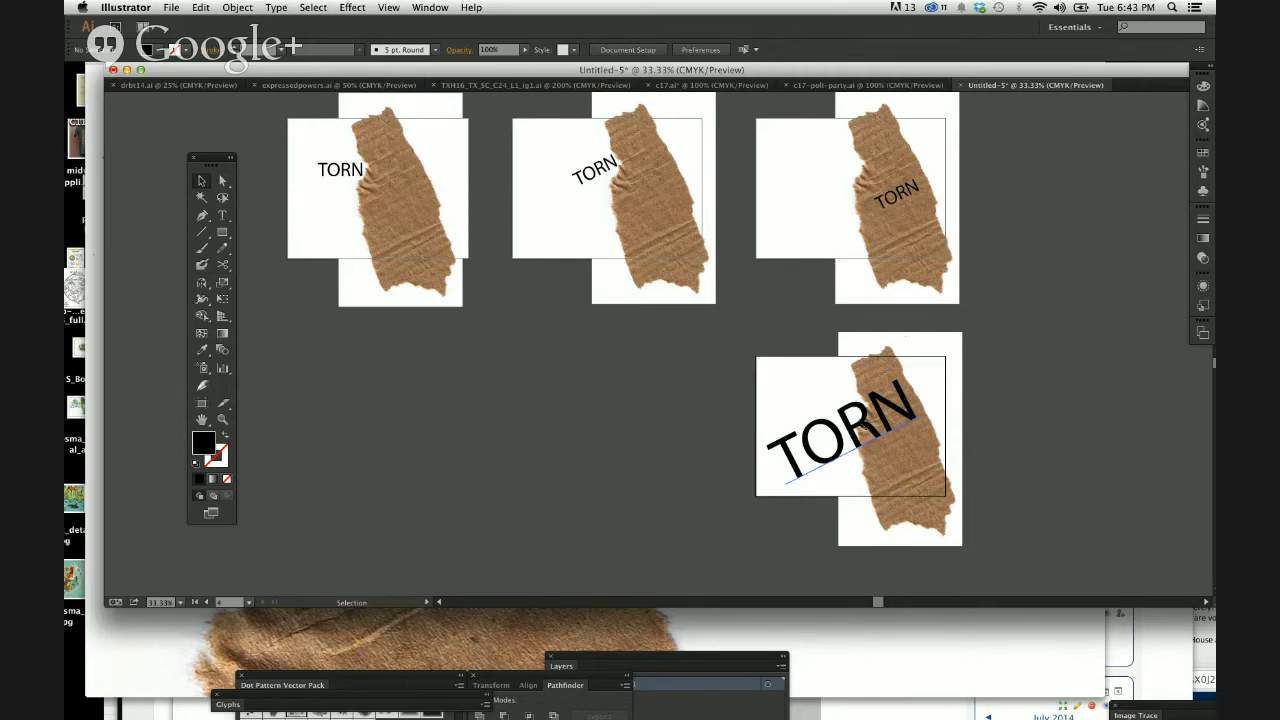
# Step: Duplicate the fourth artboard with its large TORN artwork, placing the copy to its left in the lower row
pyautogui.moveTo(849, 79); pyautogui.dragTo(825, 85)
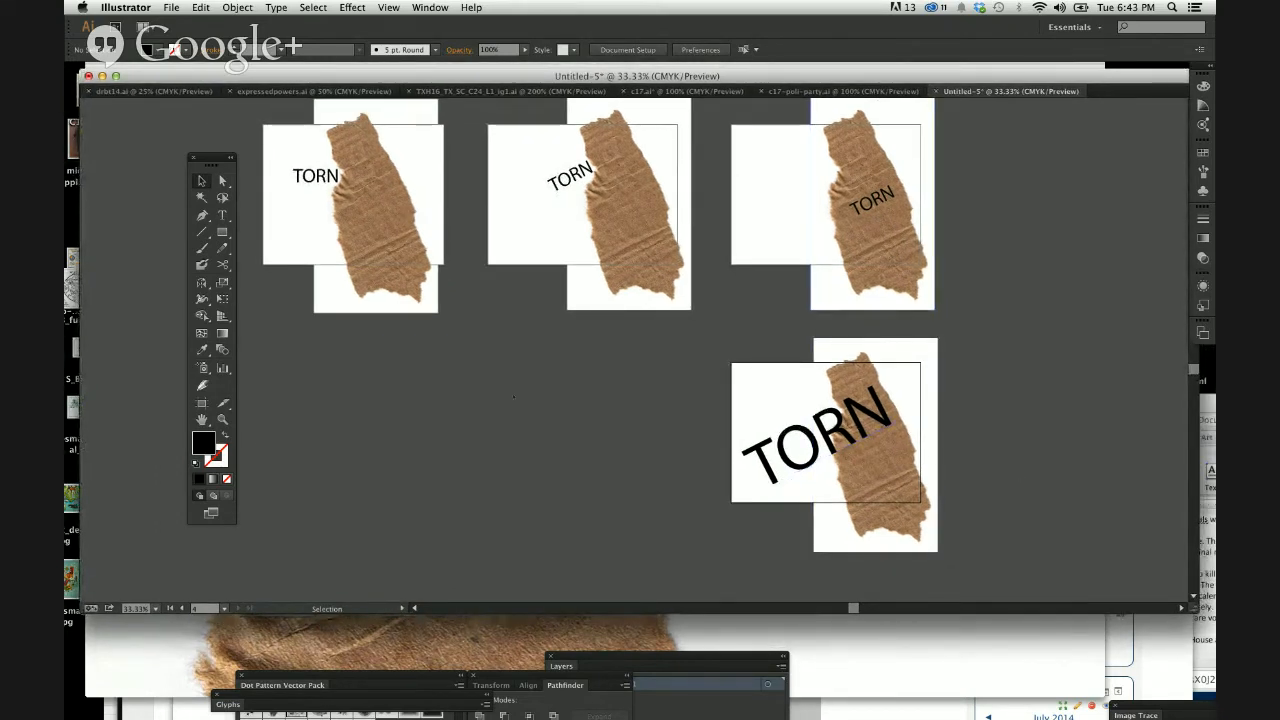
pyautogui.hotkey('shift', 'o')
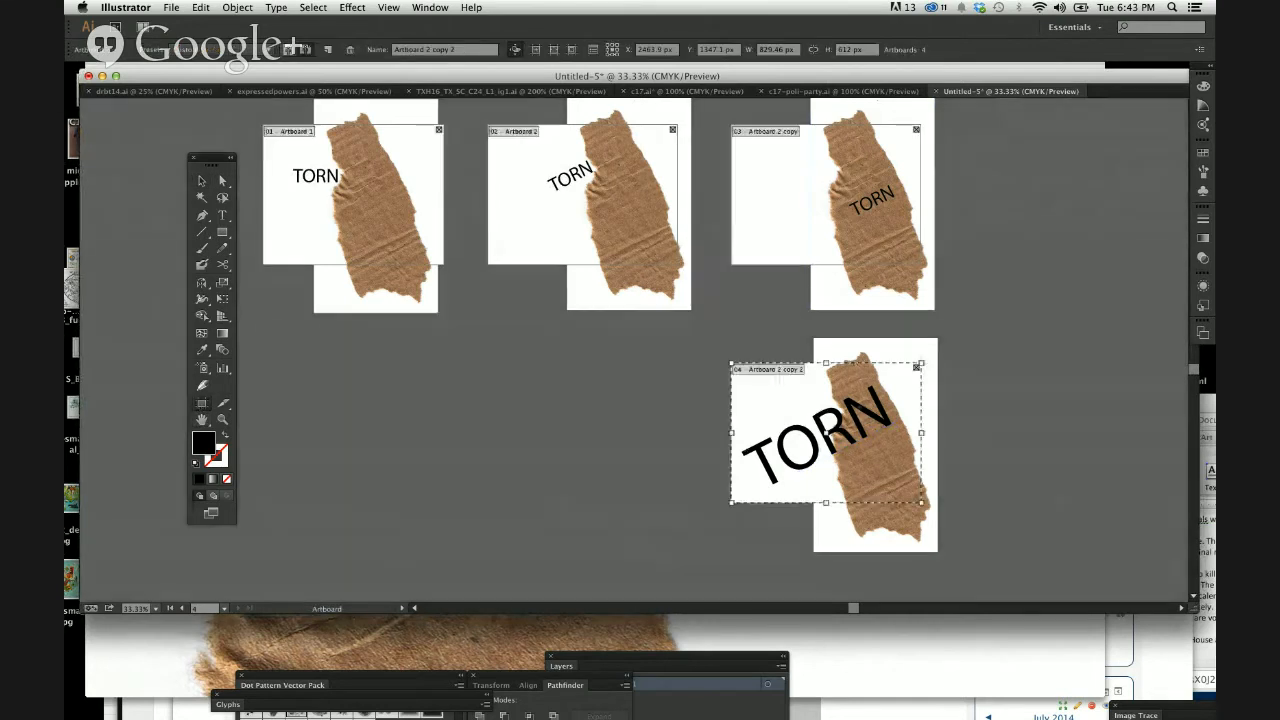
pyautogui.moveTo(800, 440); pyautogui.dragTo(628, 392)
# Step: Recolour the letter N of TORN on the fifth artboard to white (FFFFFF)
pyautogui.press('t')
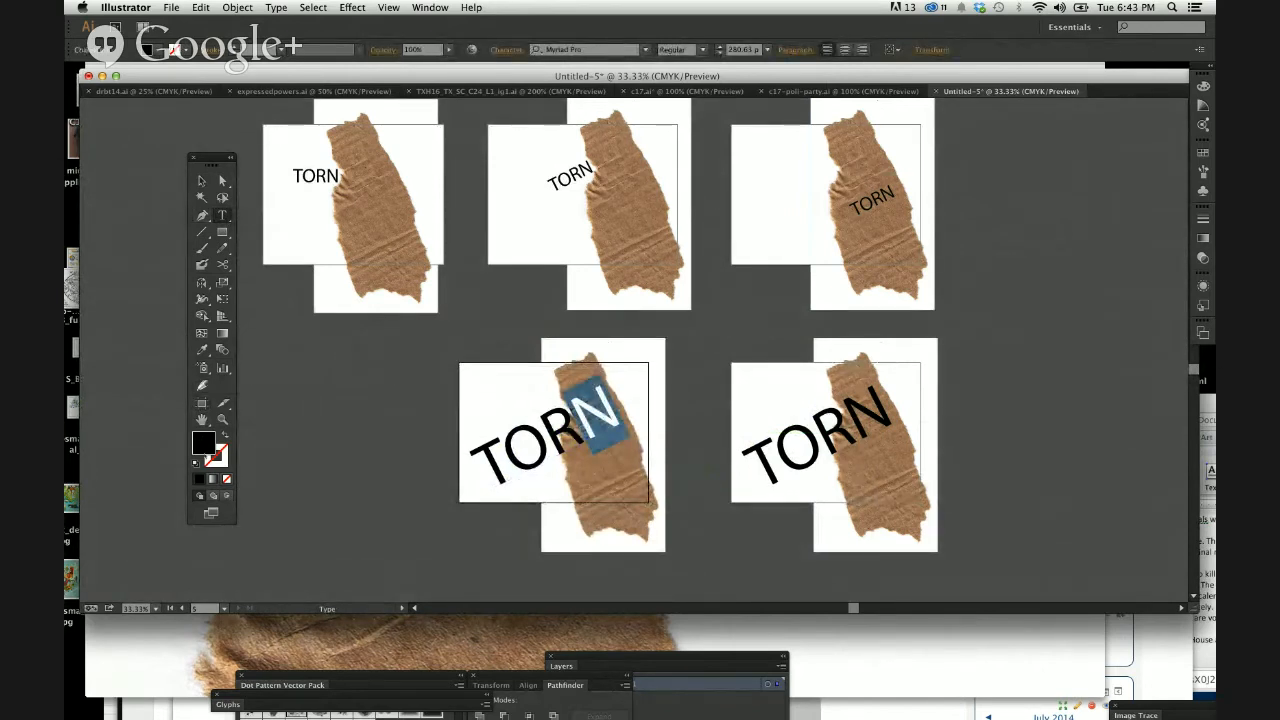
pyautogui.doubleClick(204, 443)
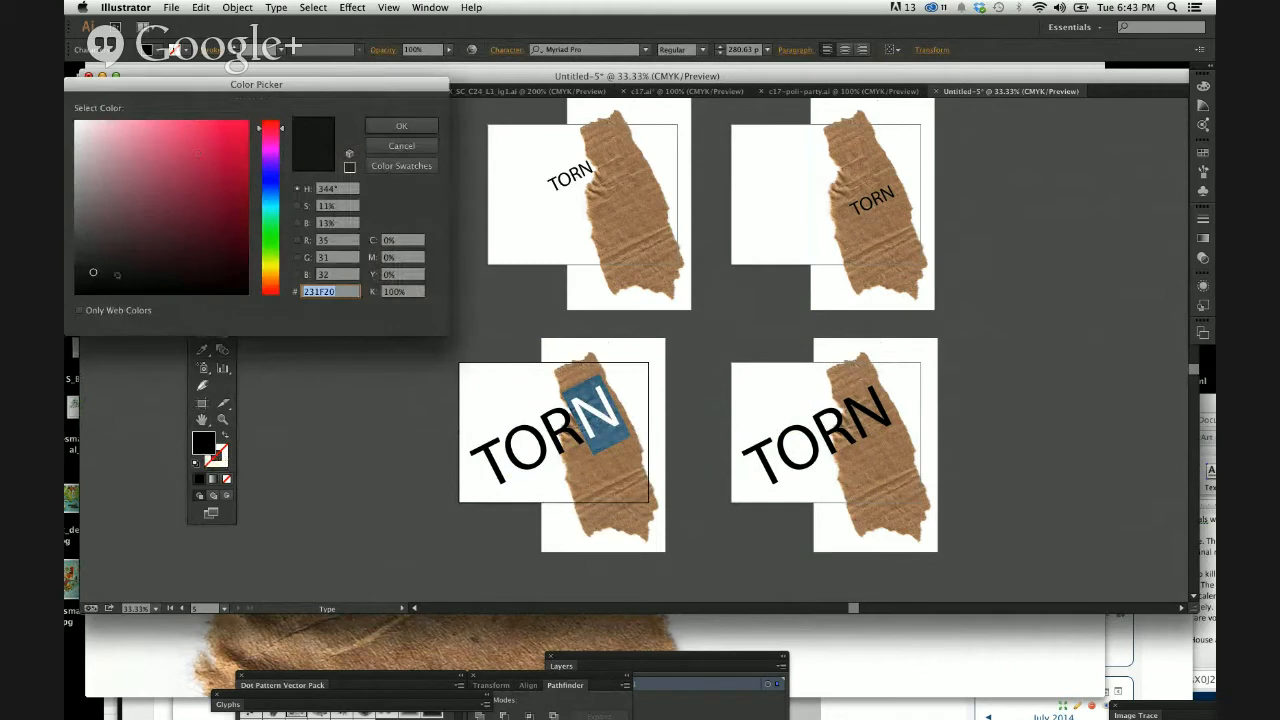
pyautogui.click(91, 274)
pyautogui.click(76, 122)
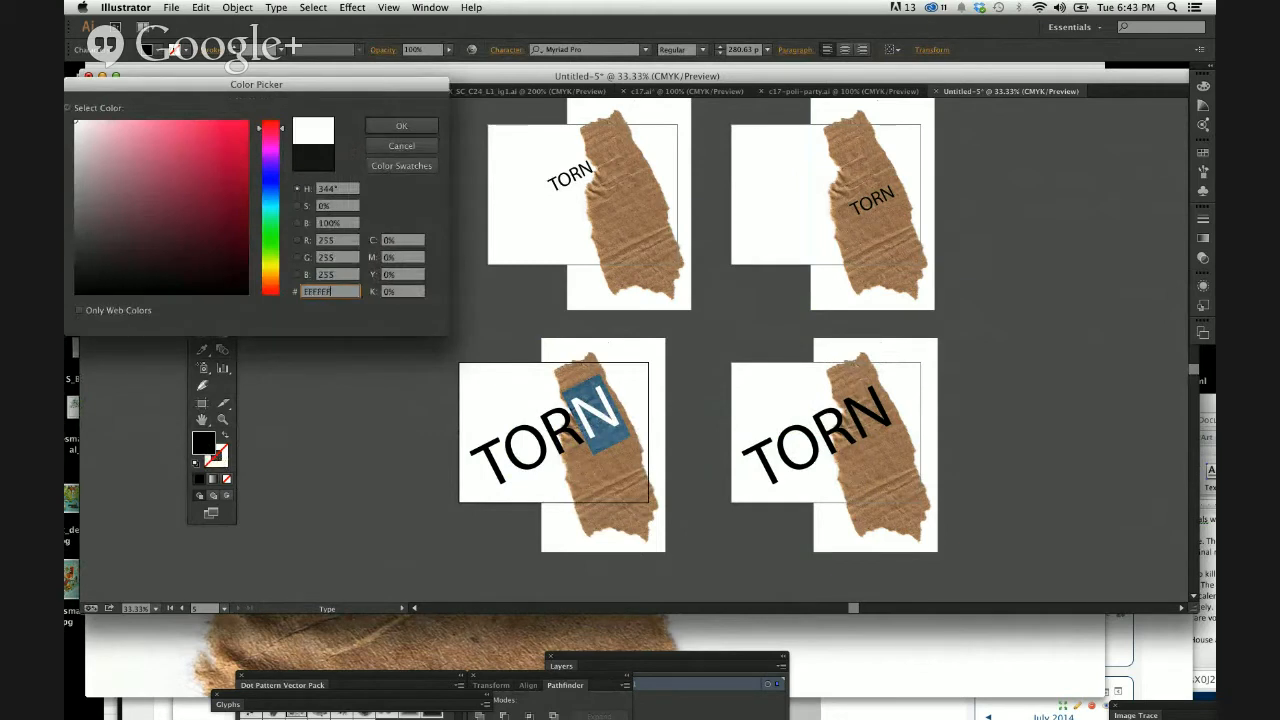
pyautogui.click(401, 125)
pyautogui.click(201, 180)
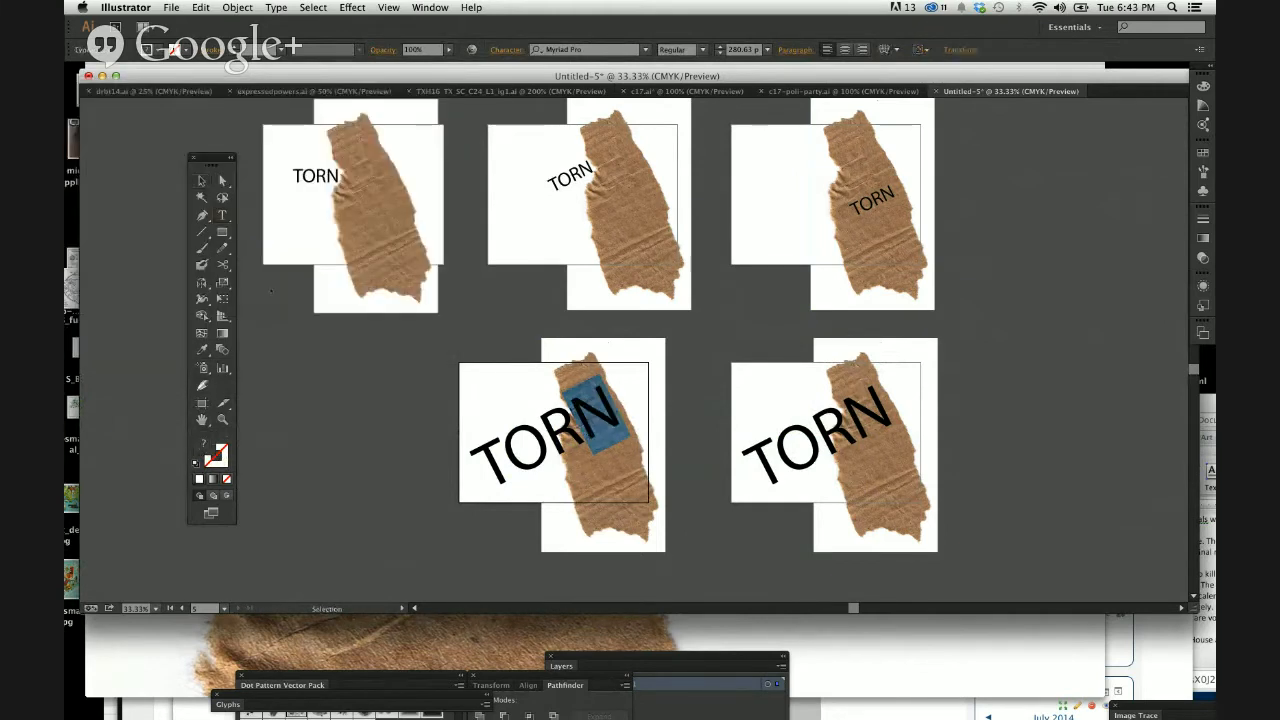
pyautogui.click(483, 507)
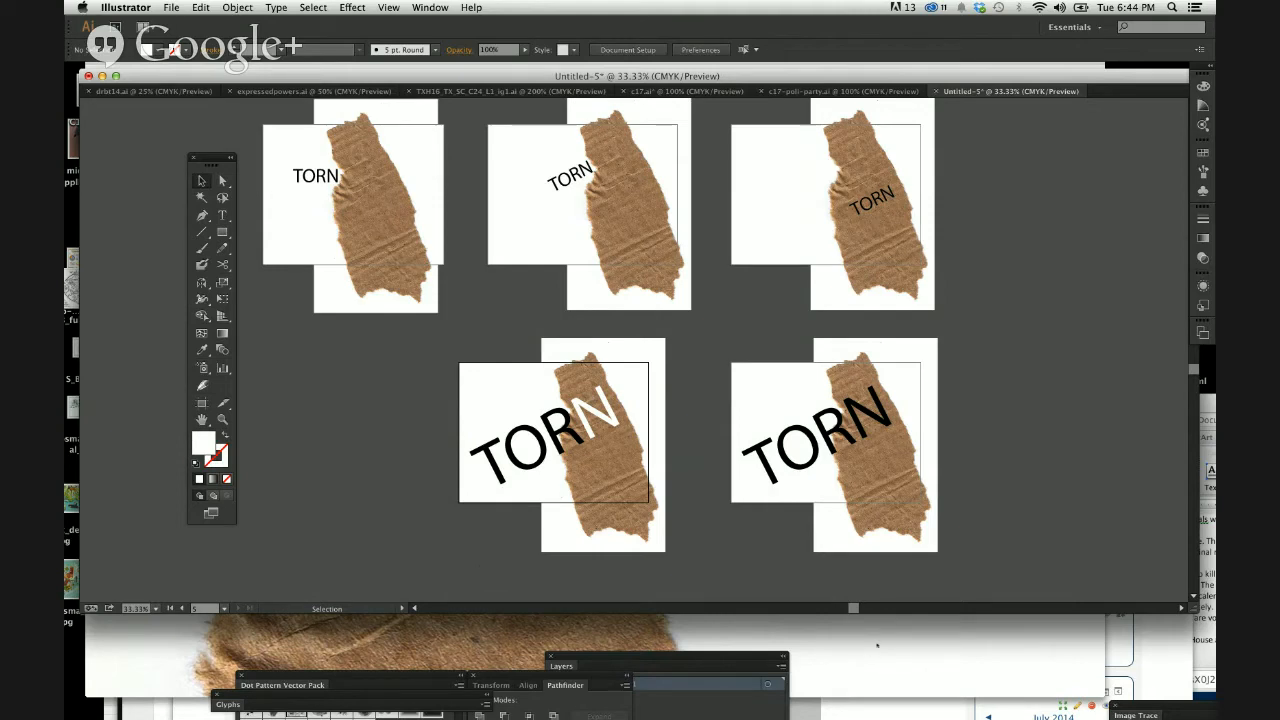
# Step: Switch to Chrome, search for "free stock photos for designers" and open the article "15 Best Places for Designers to Get Free Stock Photos Online"
pyautogui.click(877, 645)
pyautogui.click(380, 52)
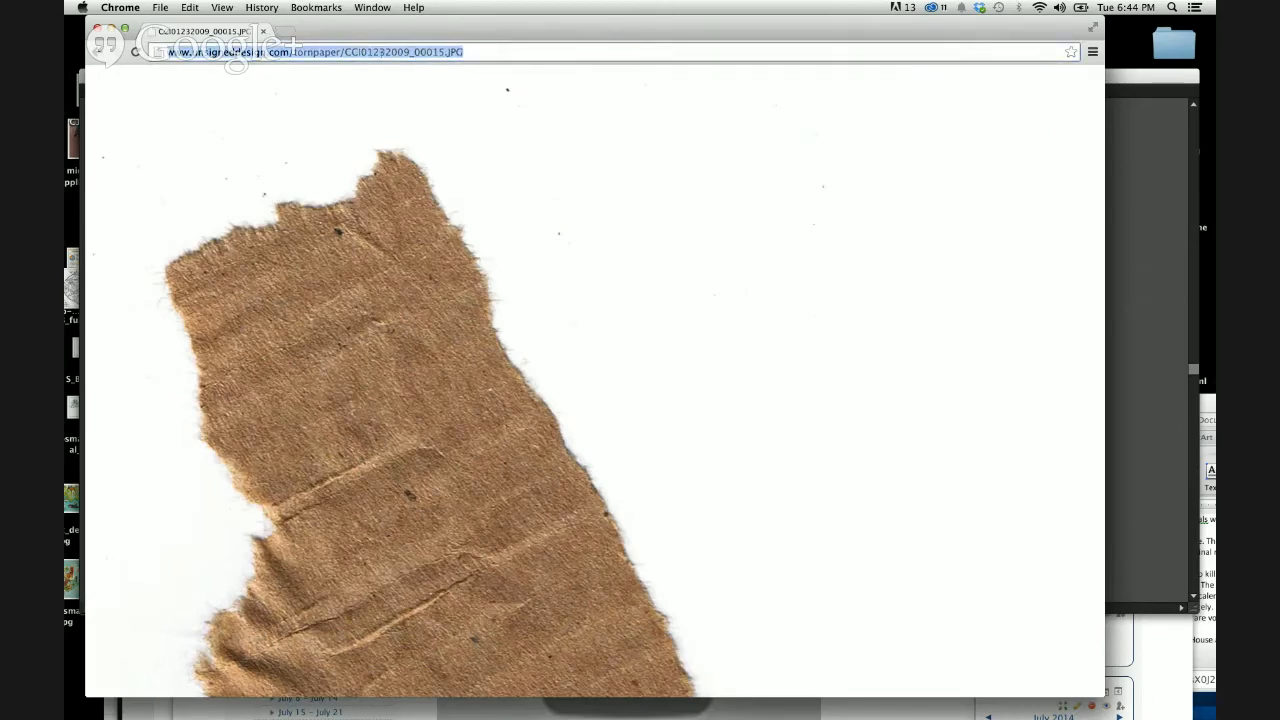
pyautogui.write('f')
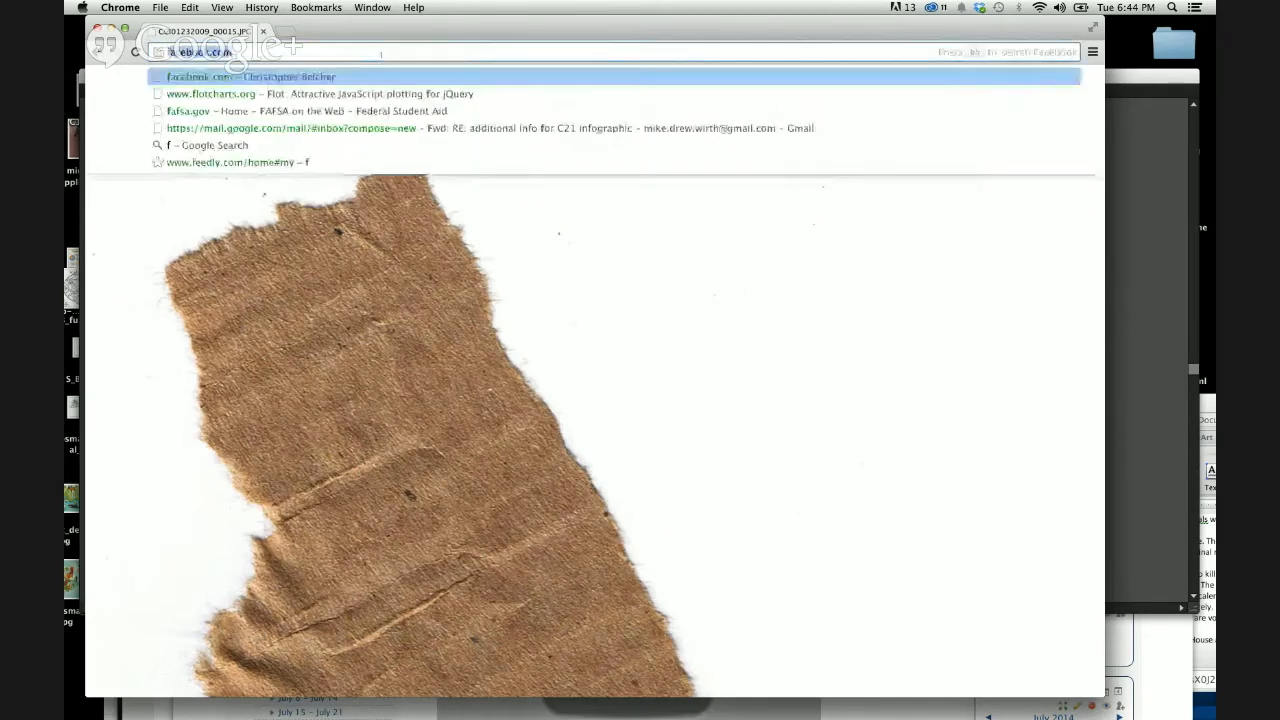
pyautogui.write('ree stock photos for')
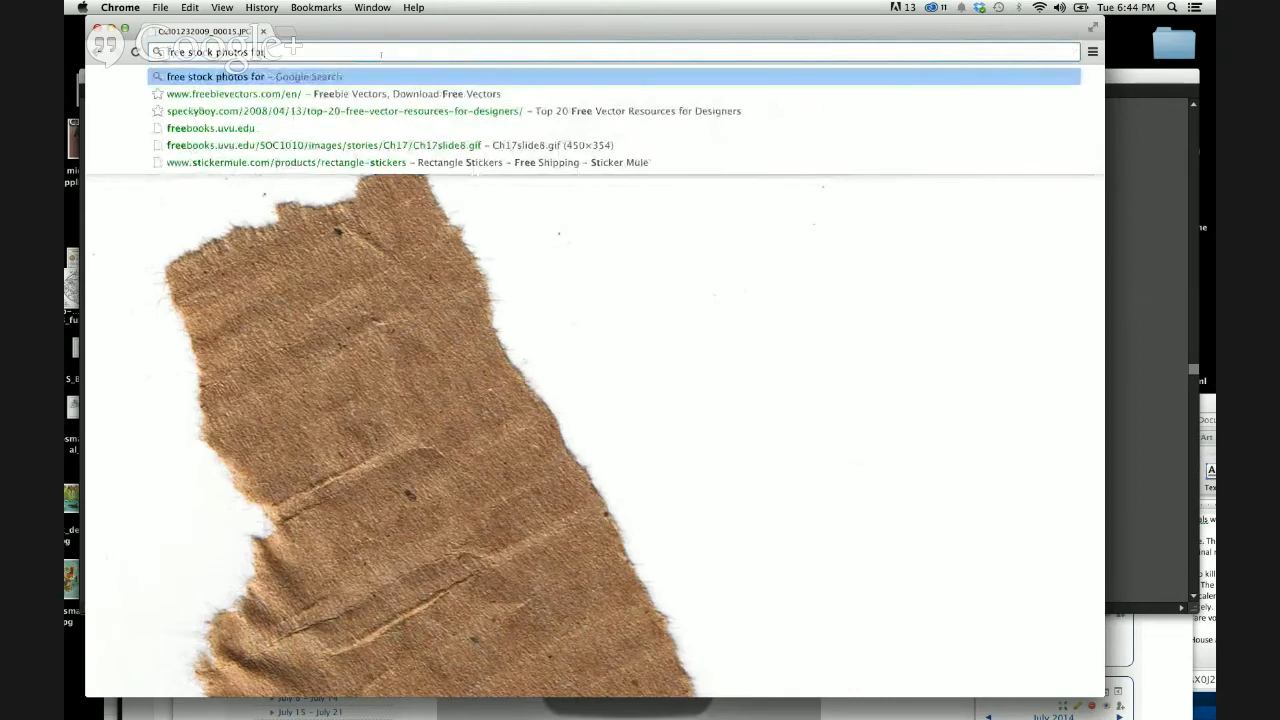
pyautogui.write(' designers')
pyautogui.press('Return')
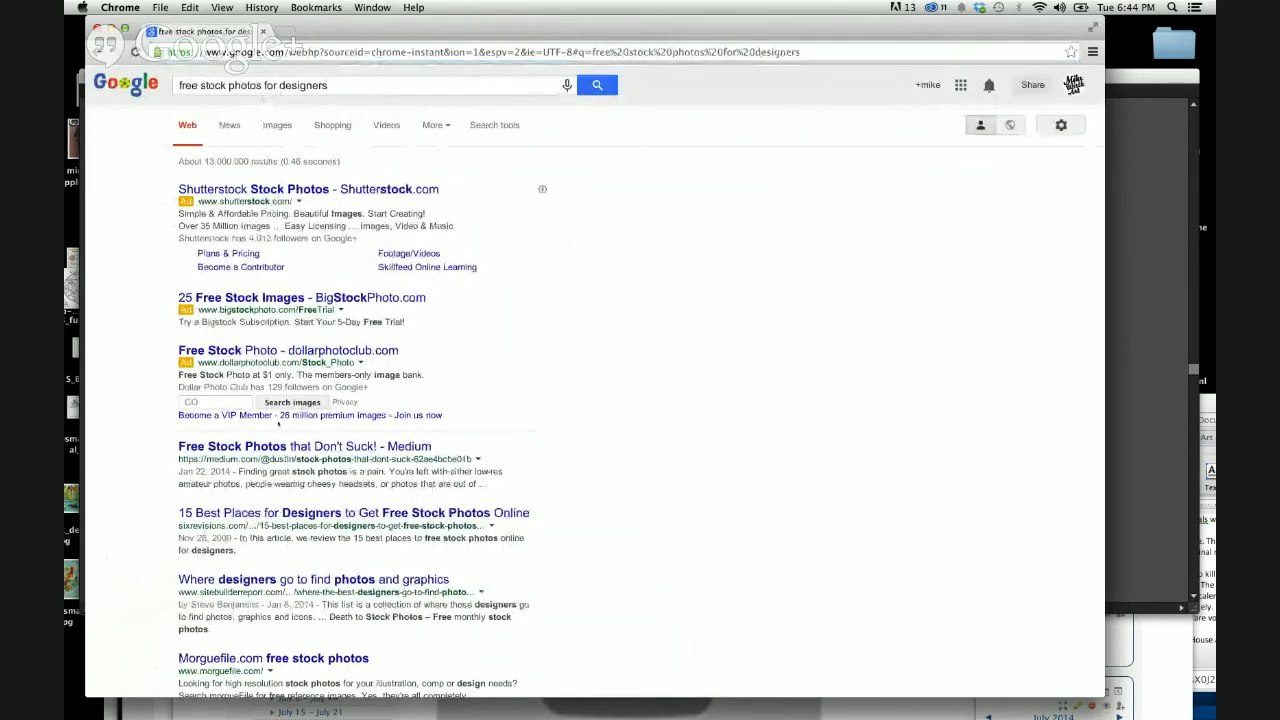
pyautogui.scroll(-2, 305, 446)
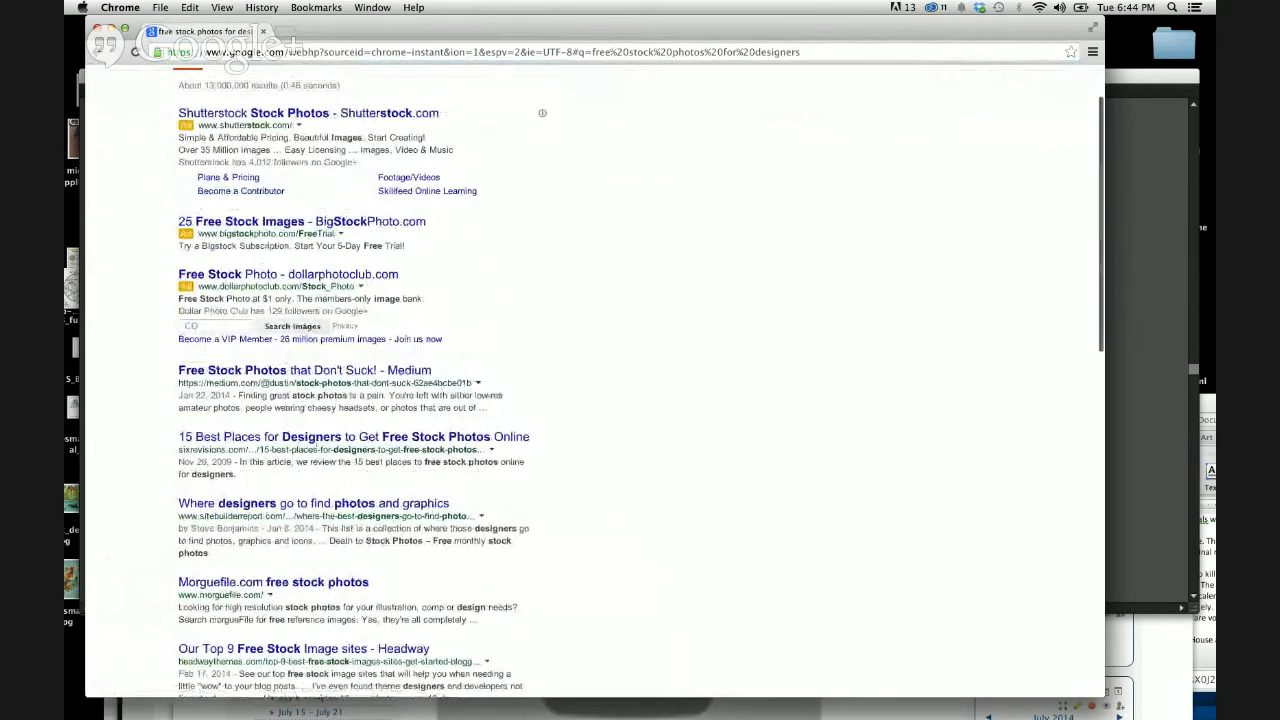
pyautogui.click(315, 437)
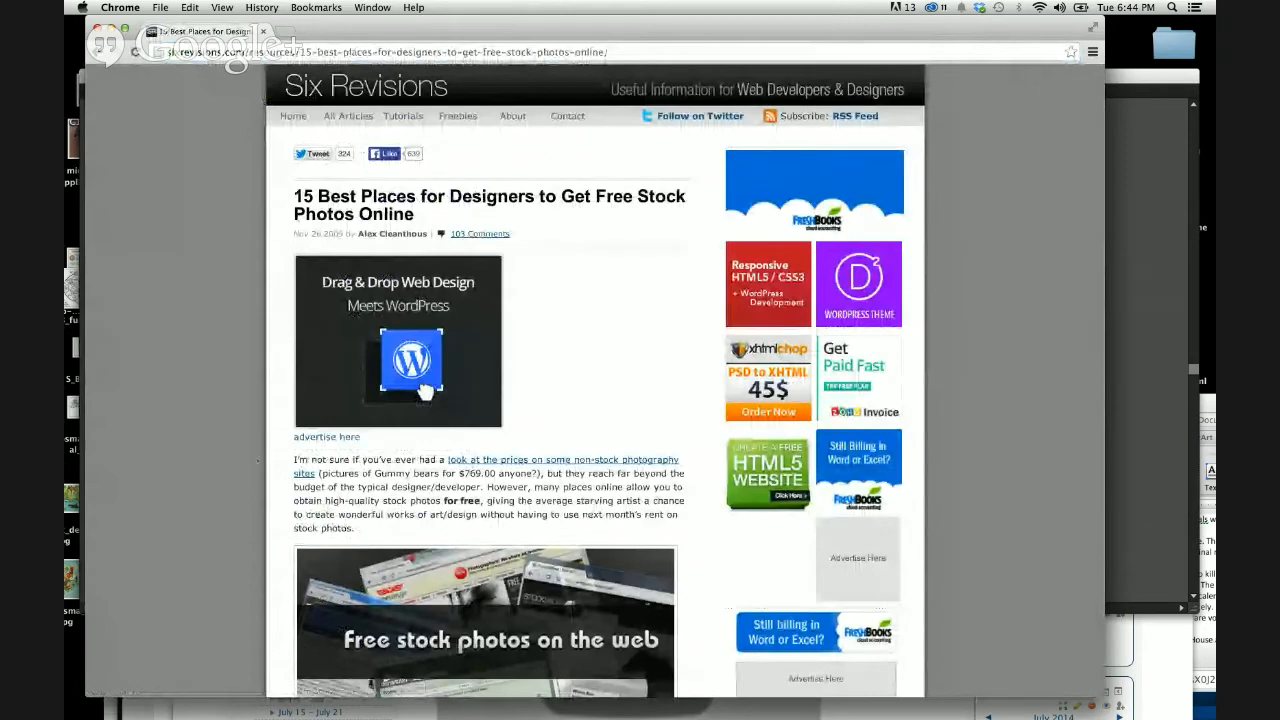
# Step: Look through the article's list of free stock photo sites and open the Morguefile site, closing the sponsor advertisement
pyautogui.scroll(-5, 241, 477)
pyautogui.scroll(-10, 241, 477)
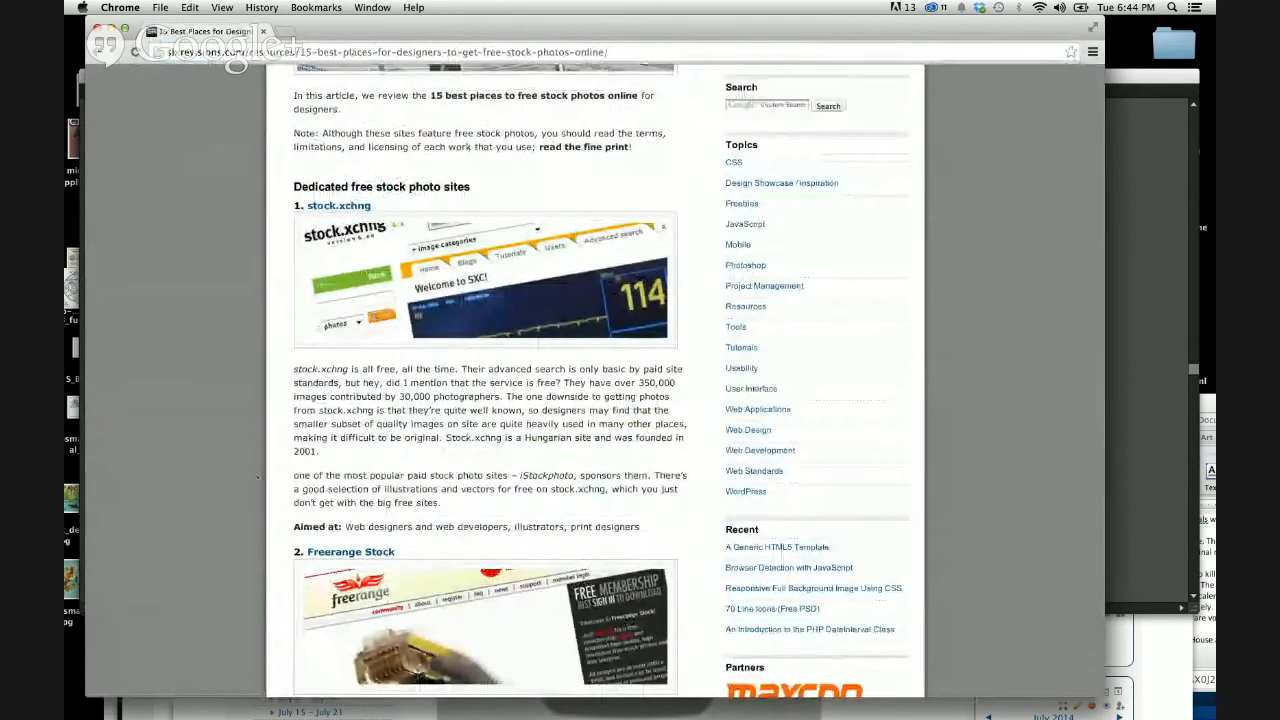
pyautogui.scroll(-10, 422, 430)
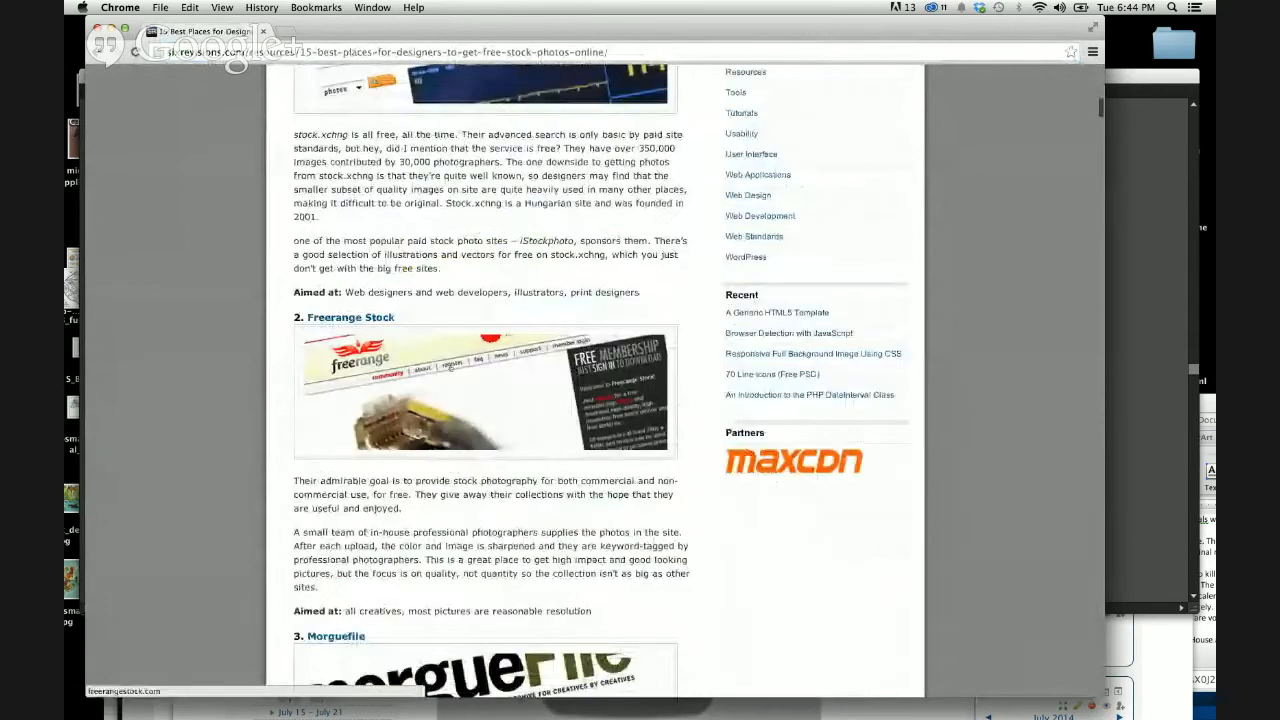
pyautogui.scroll(-6, 422, 430)
pyautogui.scroll(-10, 422, 430)
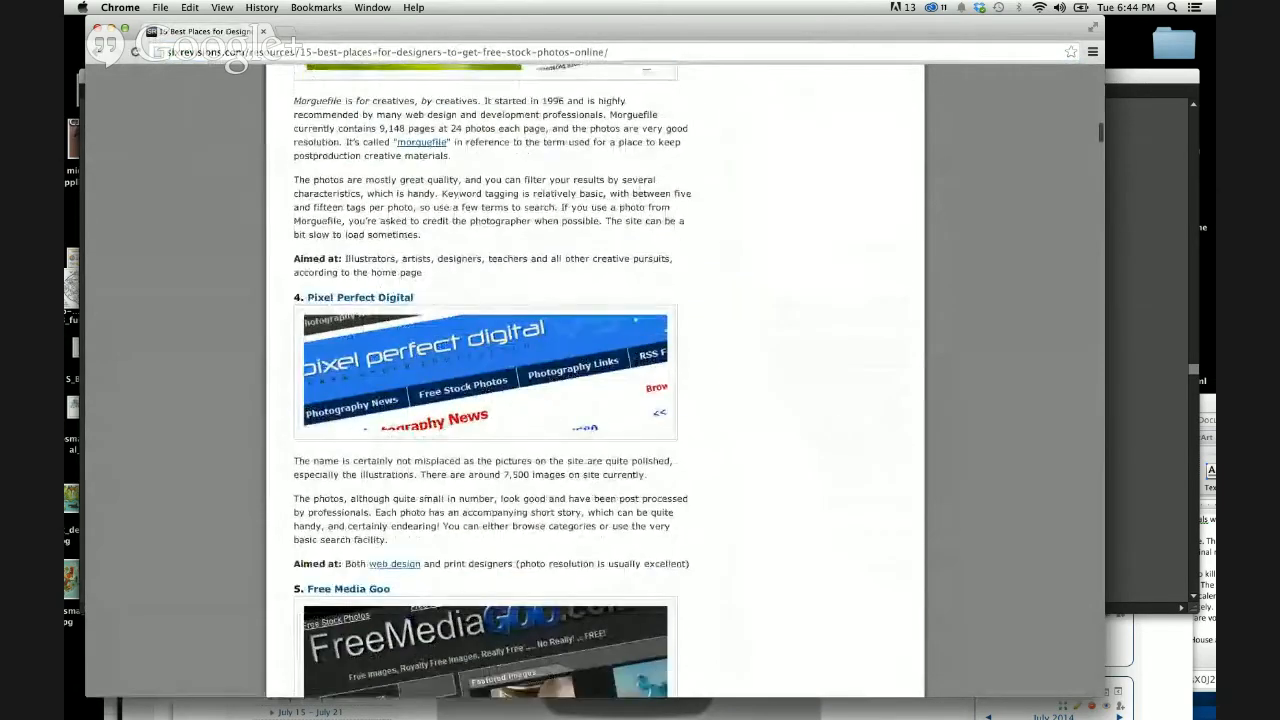
pyautogui.scroll(13, 422, 430)
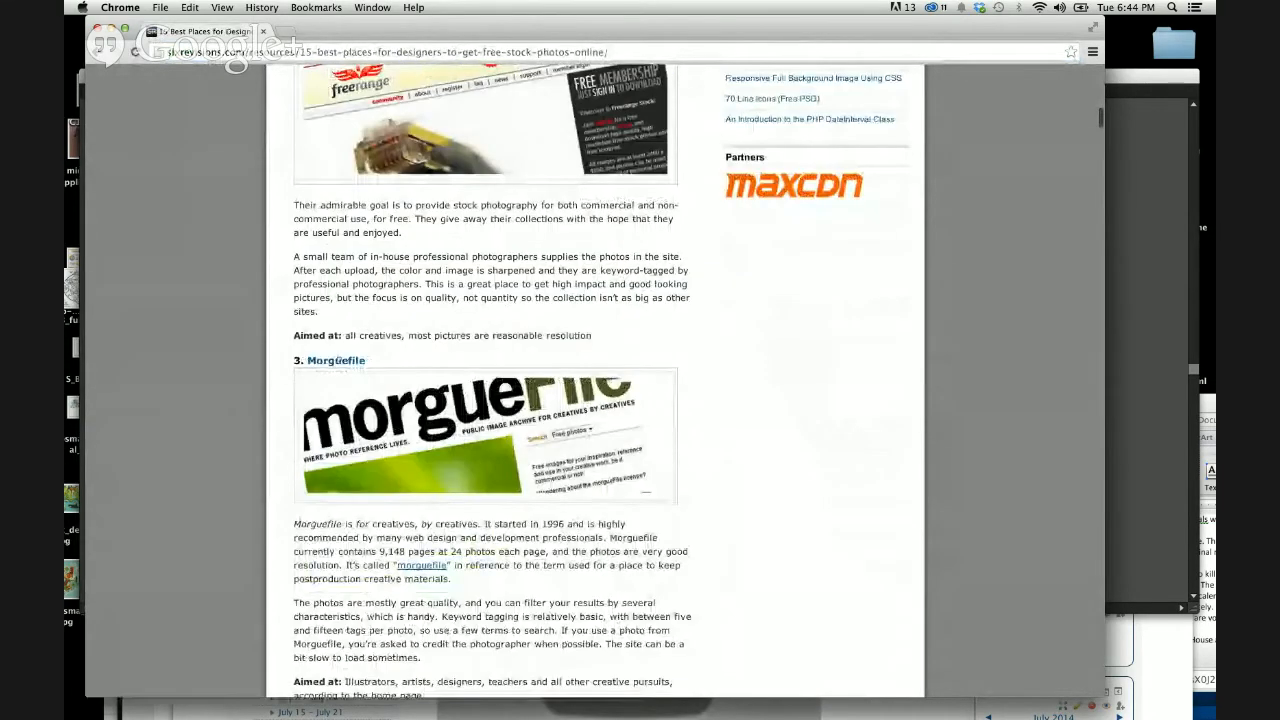
pyautogui.click(336, 360)
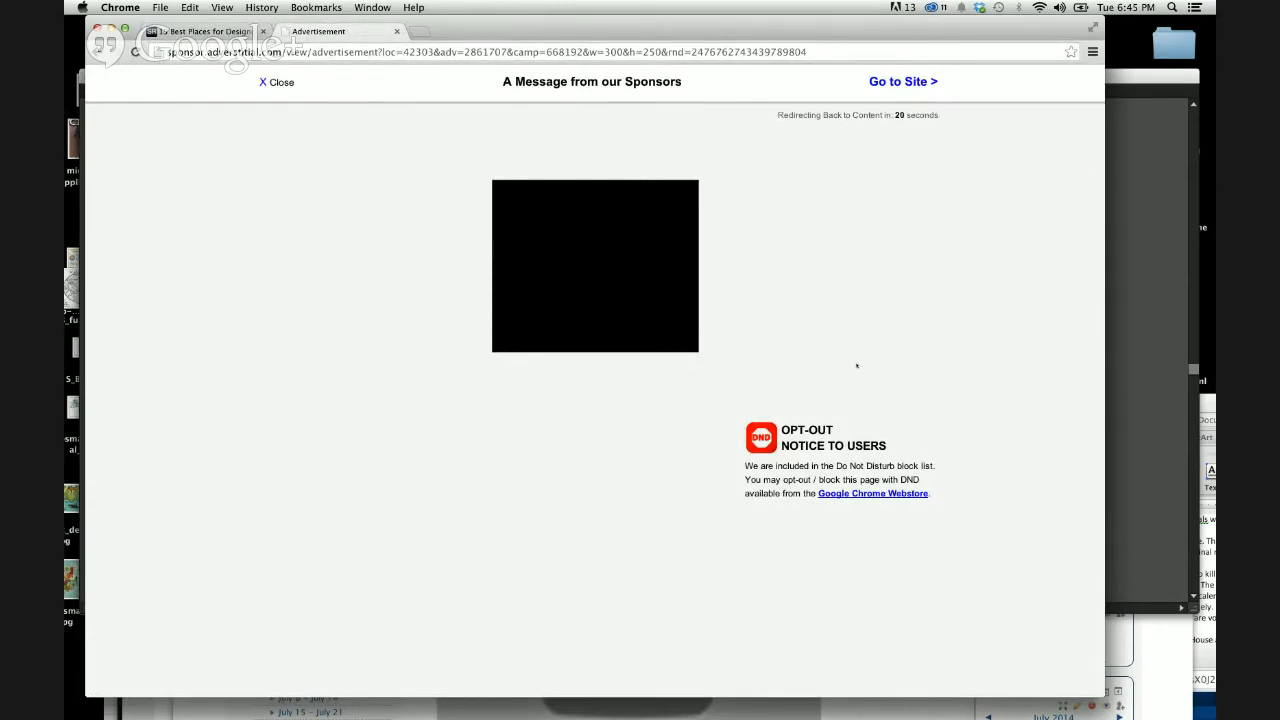
pyautogui.click(276, 82)
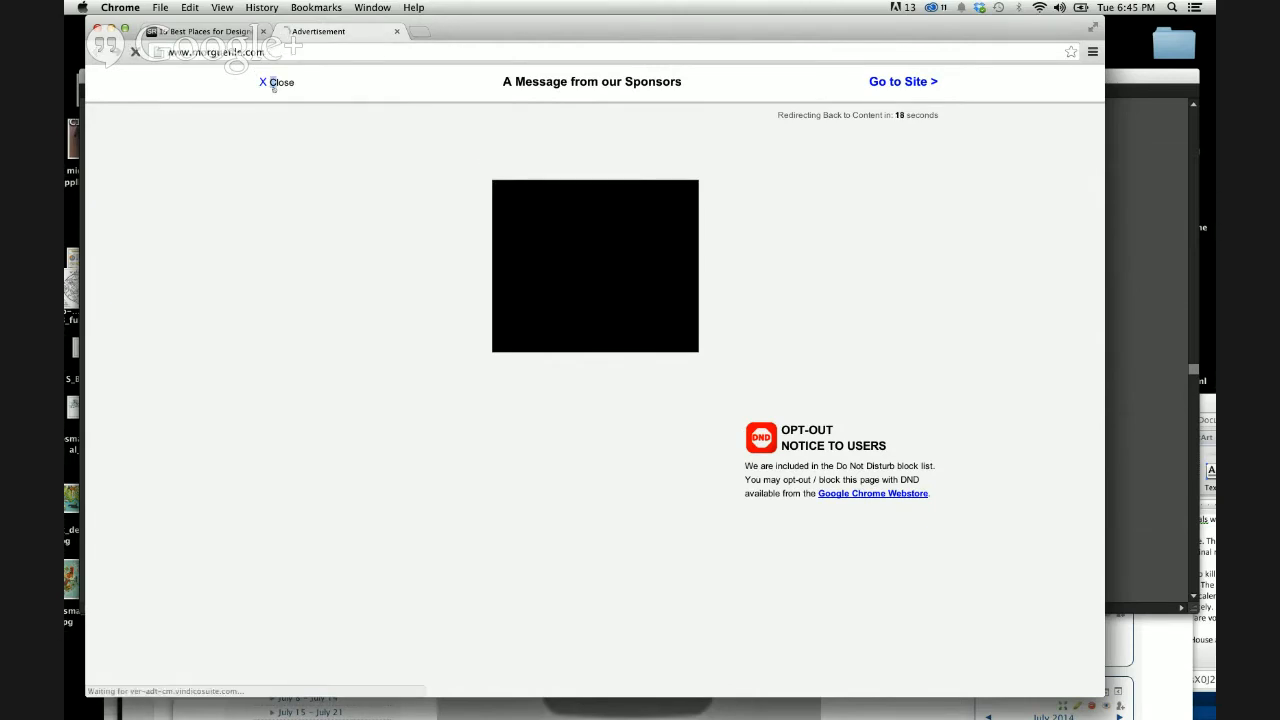
# Step: Search the morgueFile photo archive for "landscape"
pyautogui.click(660, 247)
pyautogui.write('landsca')
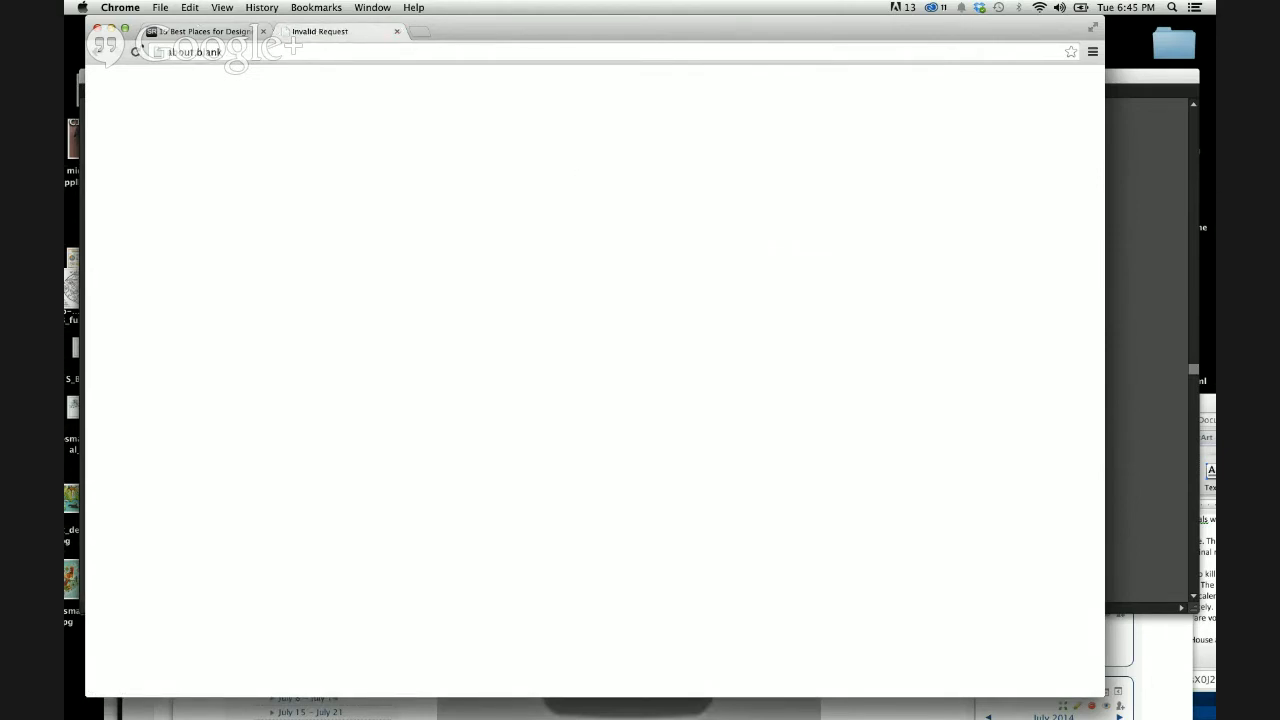
pyautogui.click(99, 52)
pyautogui.click(681, 244)
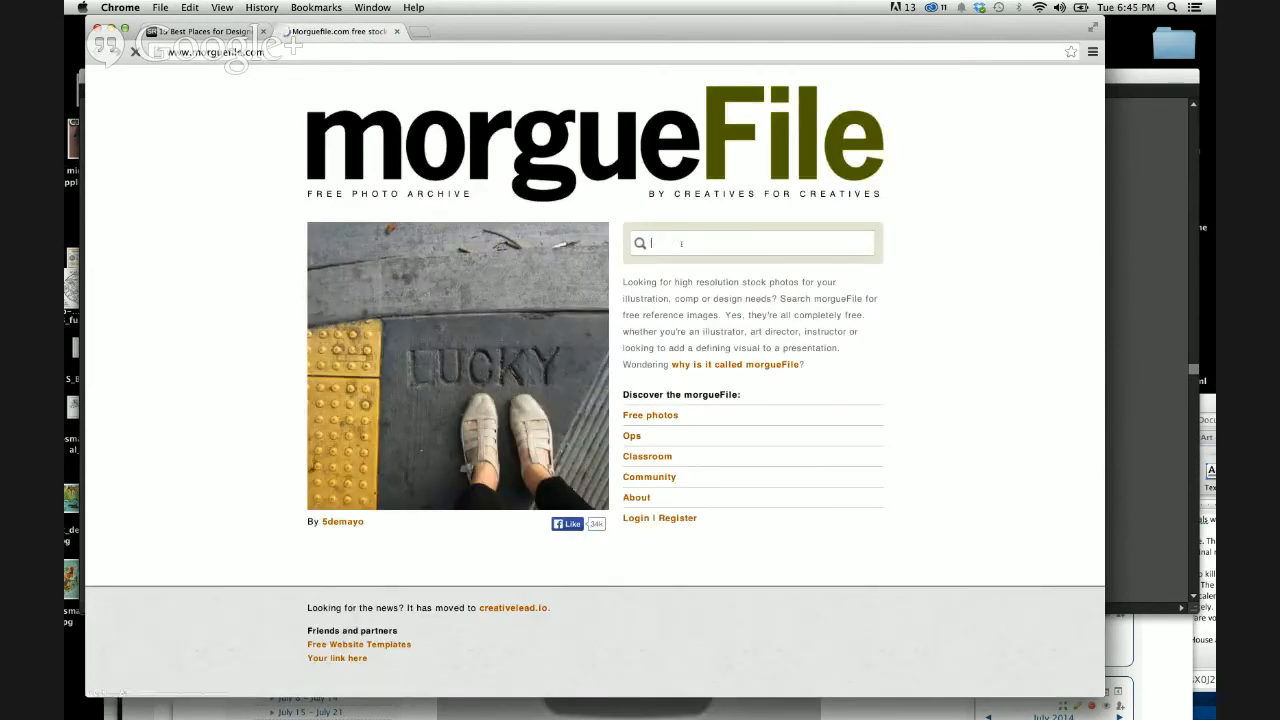
pyautogui.write('landscape')
pyautogui.press('Return')
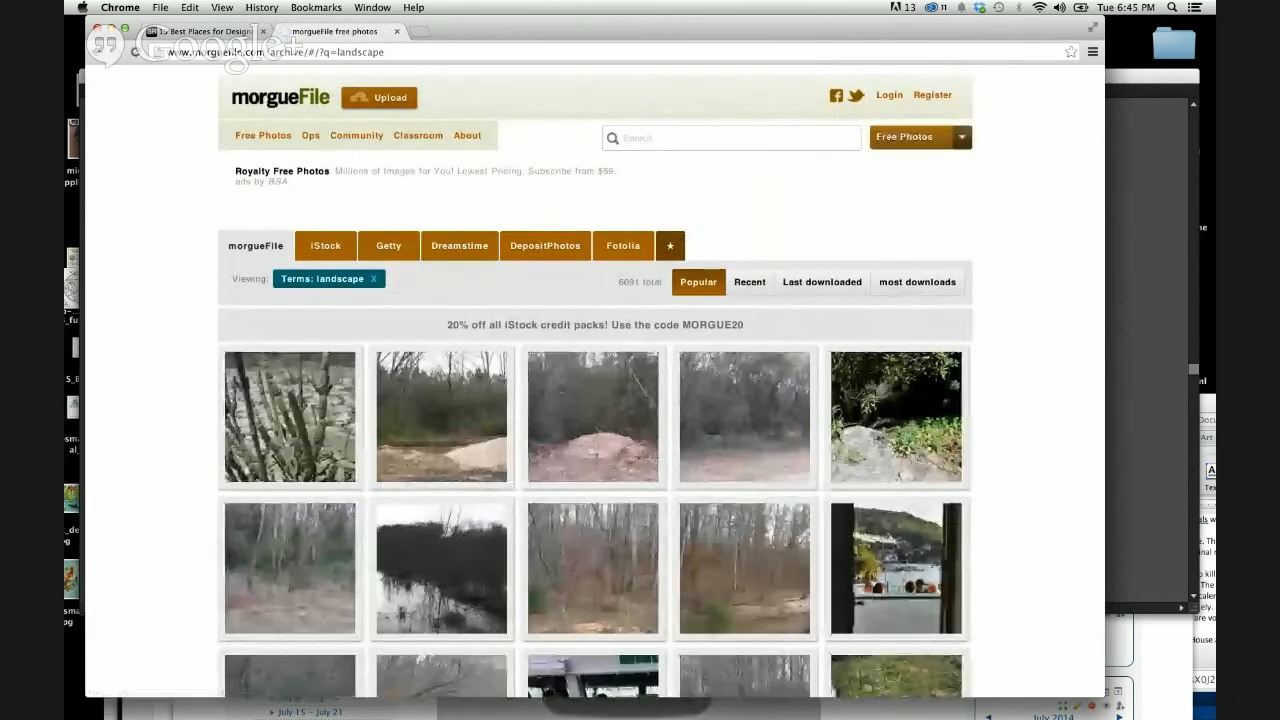
# Step: Look through the landscape search results for a usable scenic photo
pyautogui.scroll(-5, 745, 560)
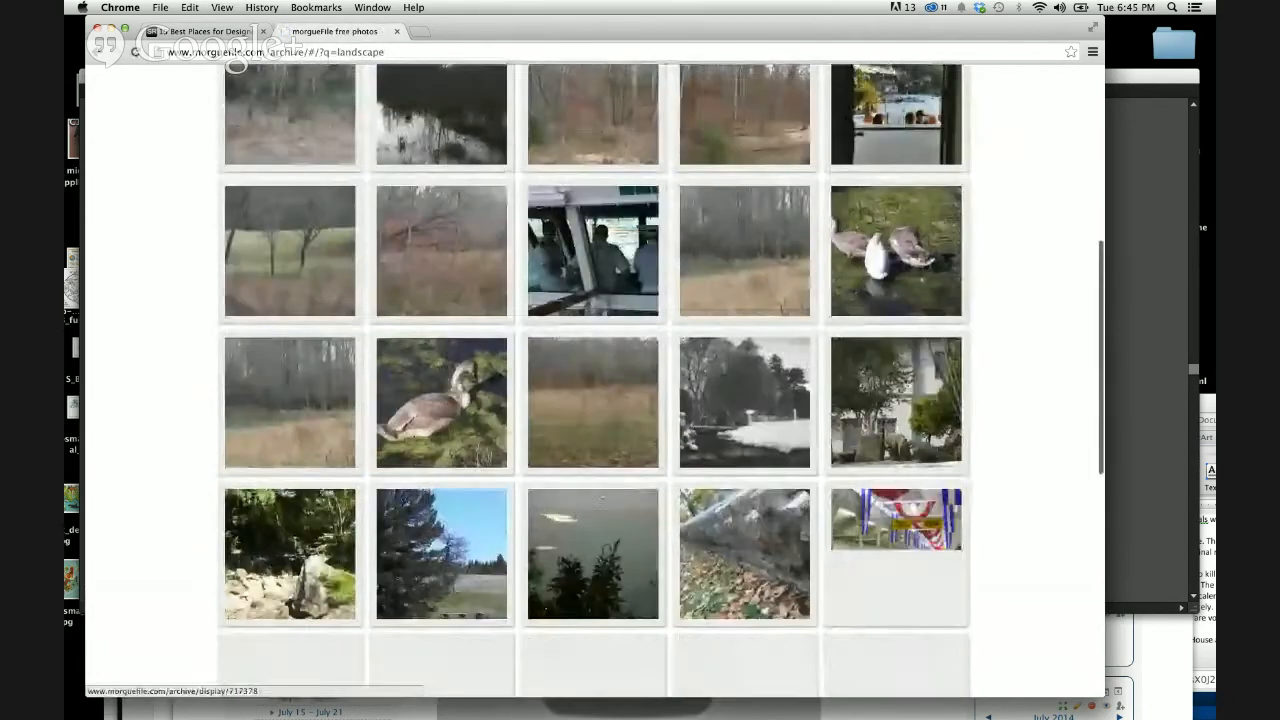
pyautogui.scroll(-2, 593, 440)
pyautogui.scroll(-4, 593, 430)
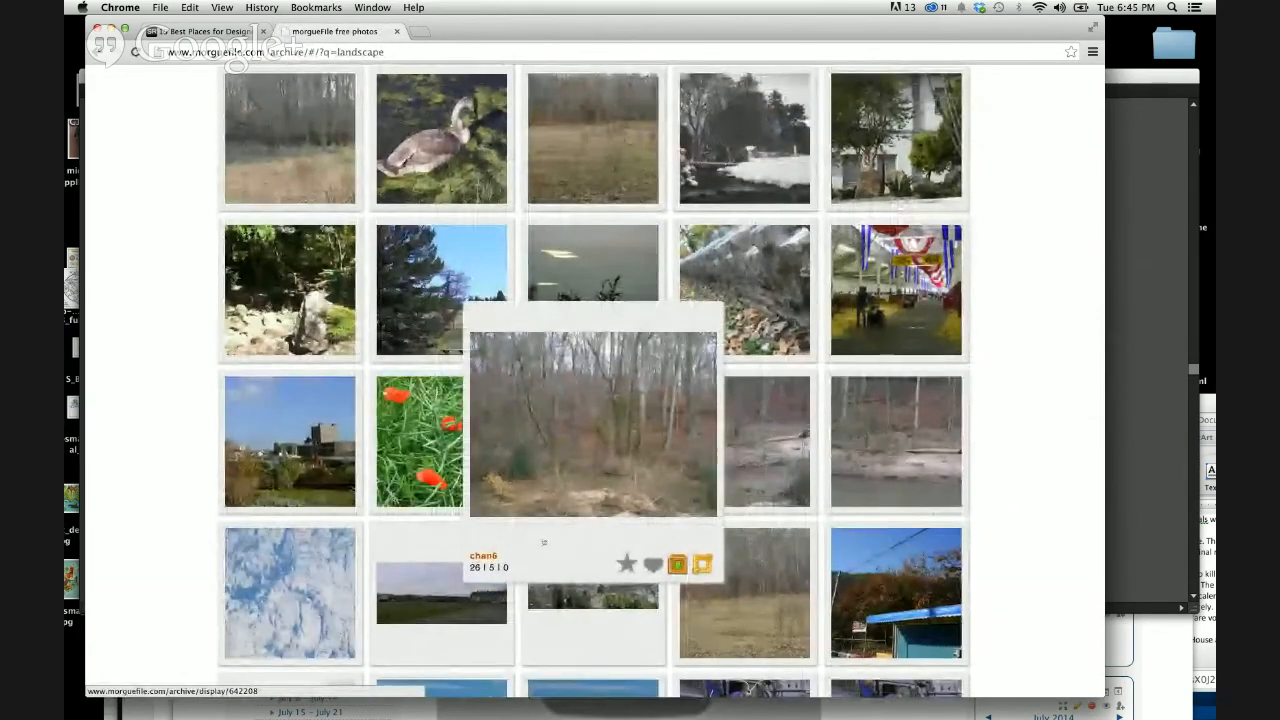
pyautogui.scroll(-4, 543, 542)
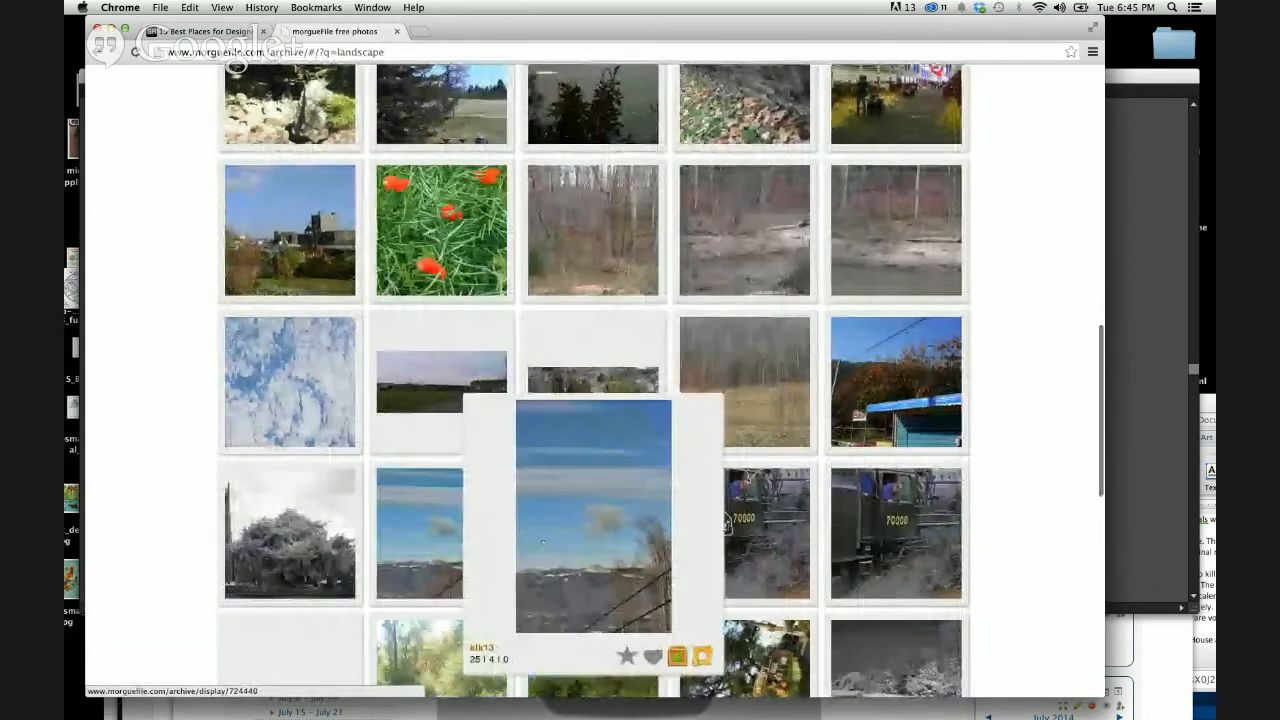
pyautogui.scroll(-5, 543, 542)
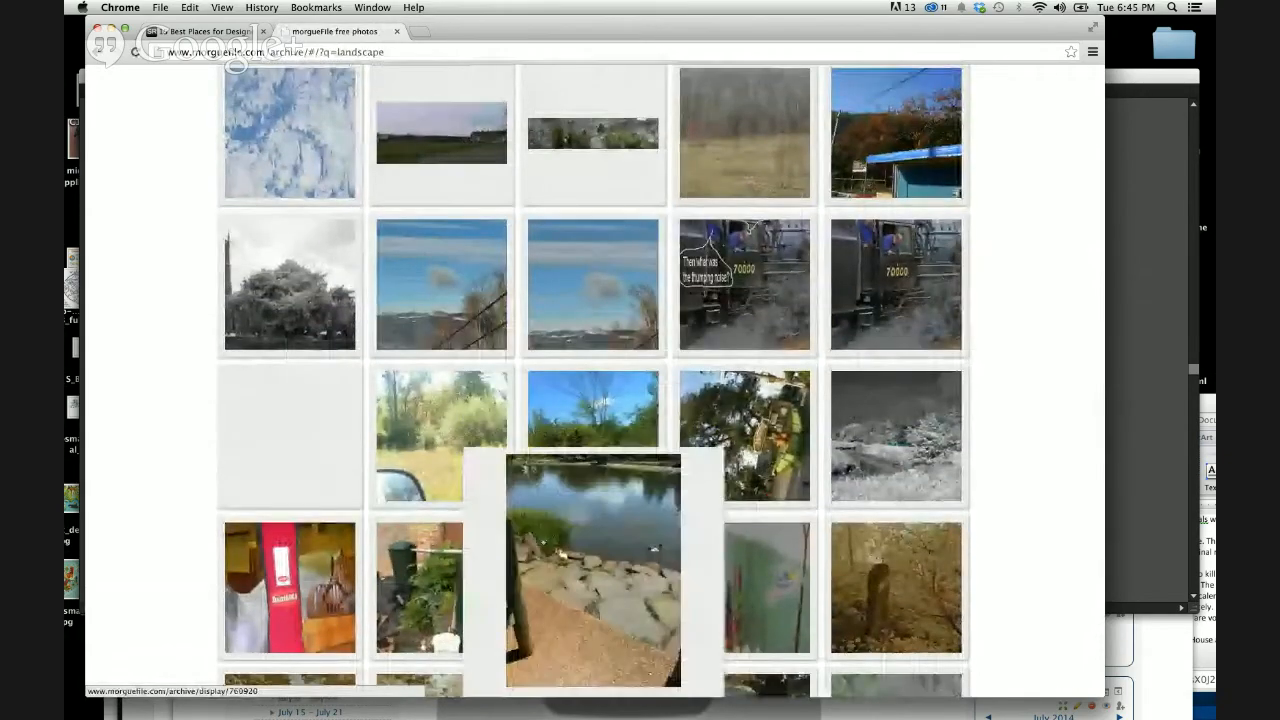
pyautogui.scroll(-5, 543, 542)
pyautogui.scroll(-7, 543, 542)
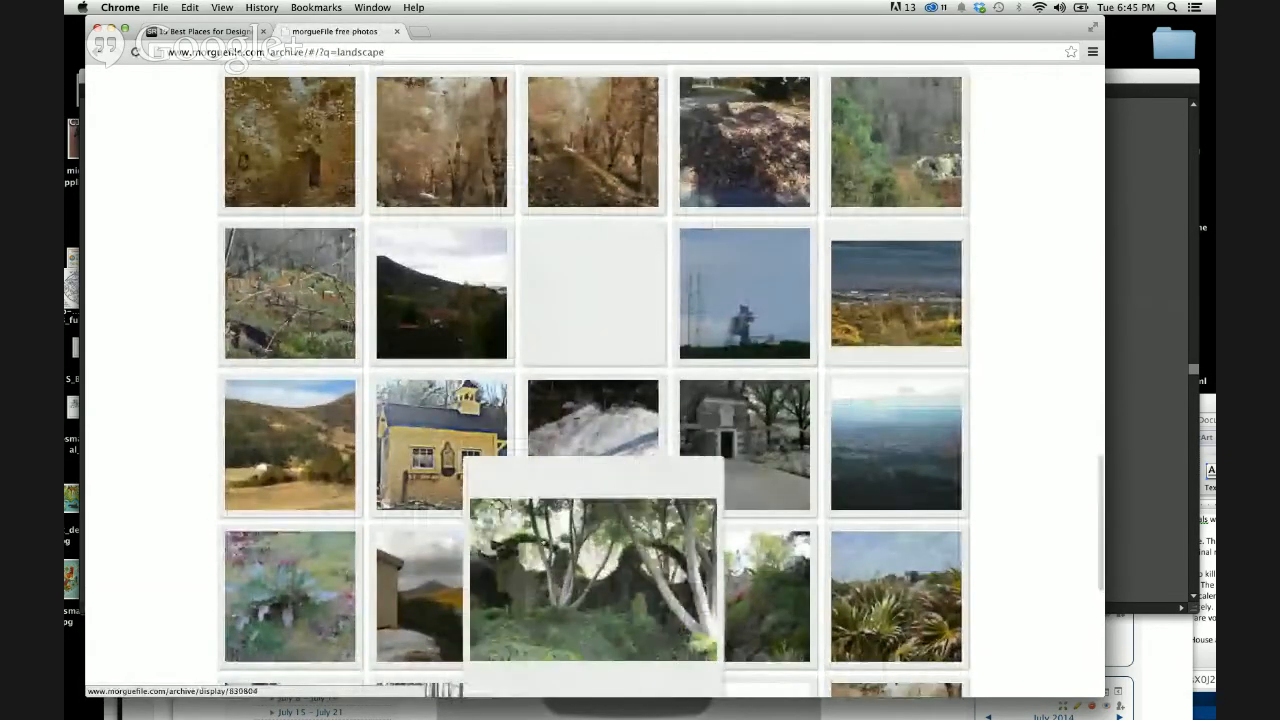
pyautogui.scroll(-4, 185, 562)
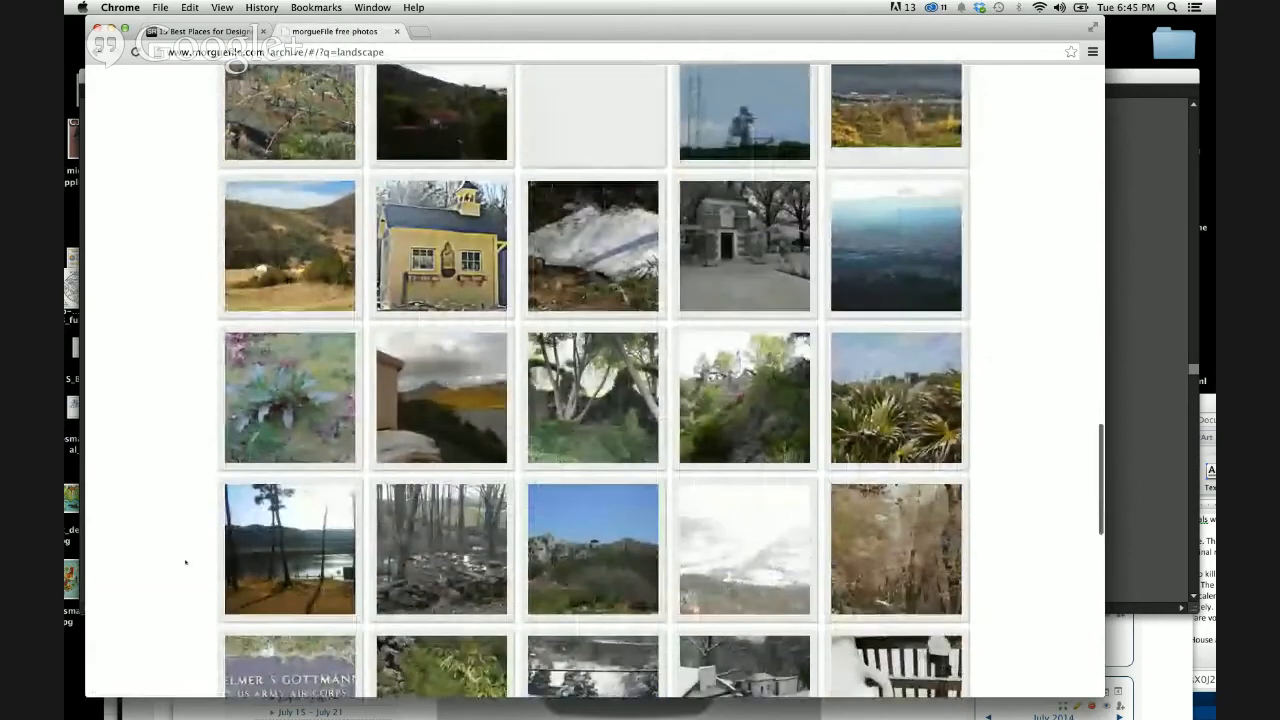
pyautogui.scroll(-4, 185, 562)
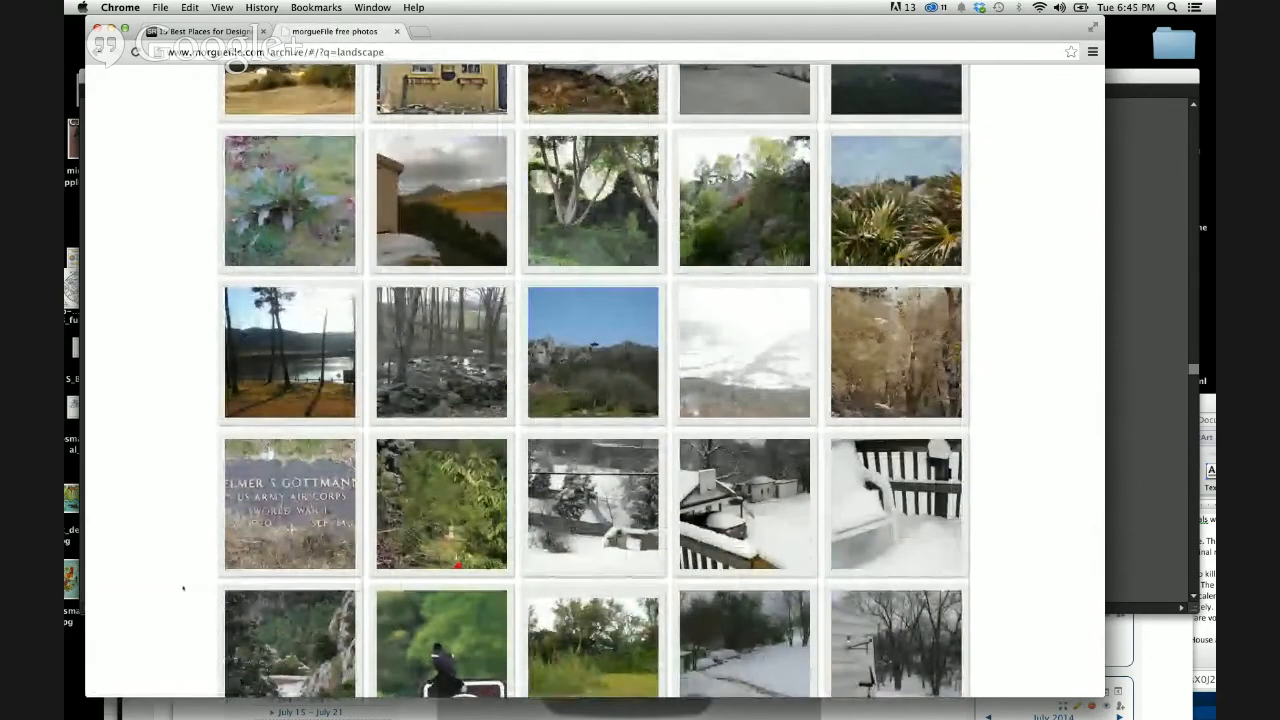
pyautogui.scroll(-4, 183, 588)
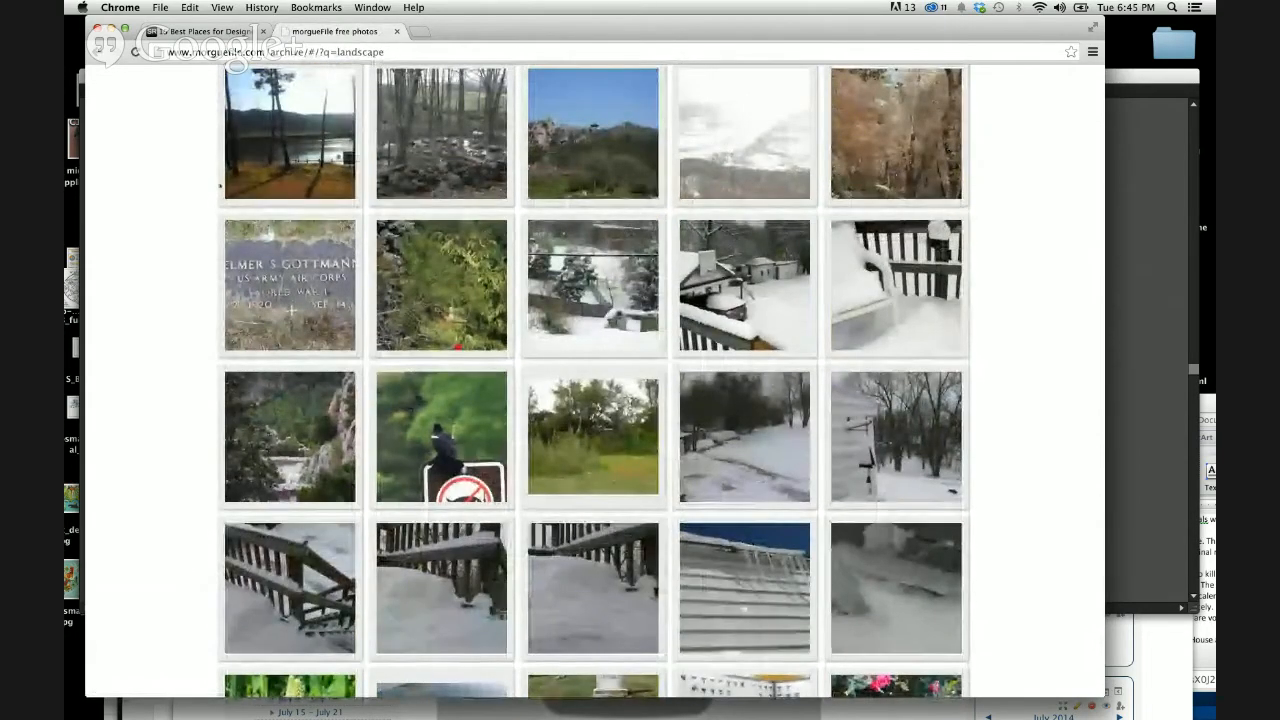
pyautogui.moveTo(250, 150)
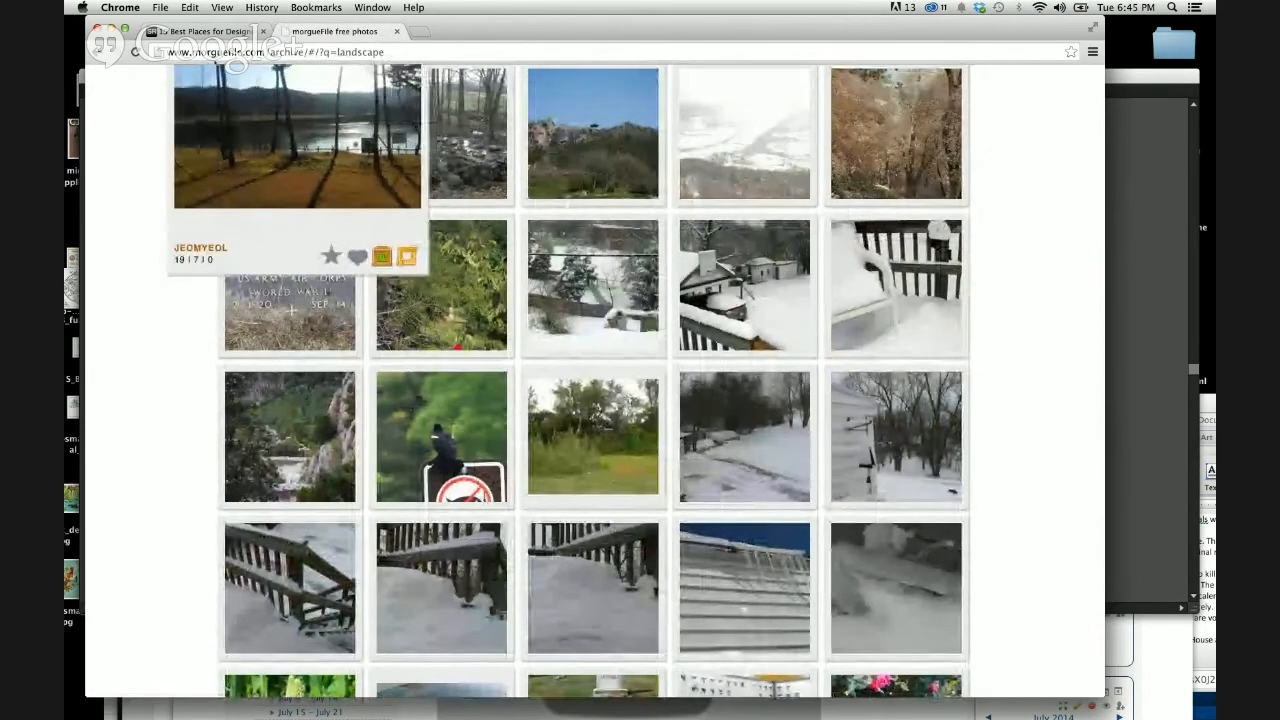
pyautogui.scroll(-4, 166, 441)
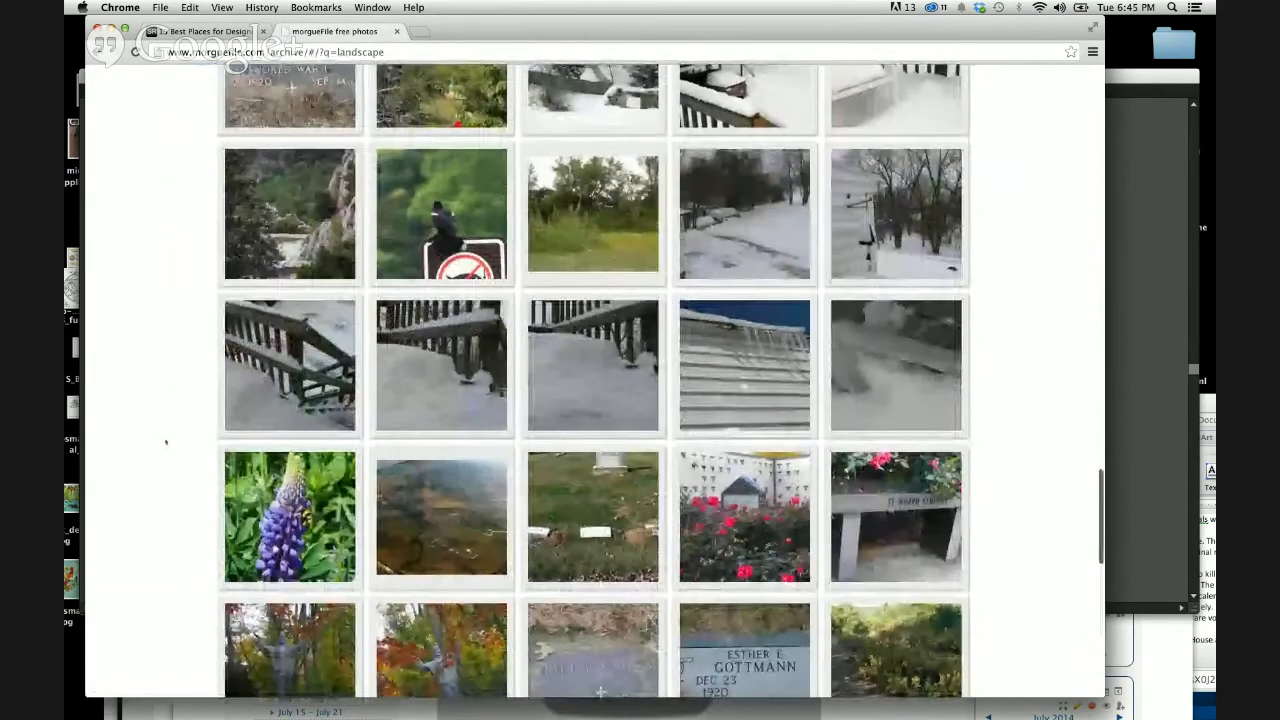
pyautogui.scroll(-10, 166, 441)
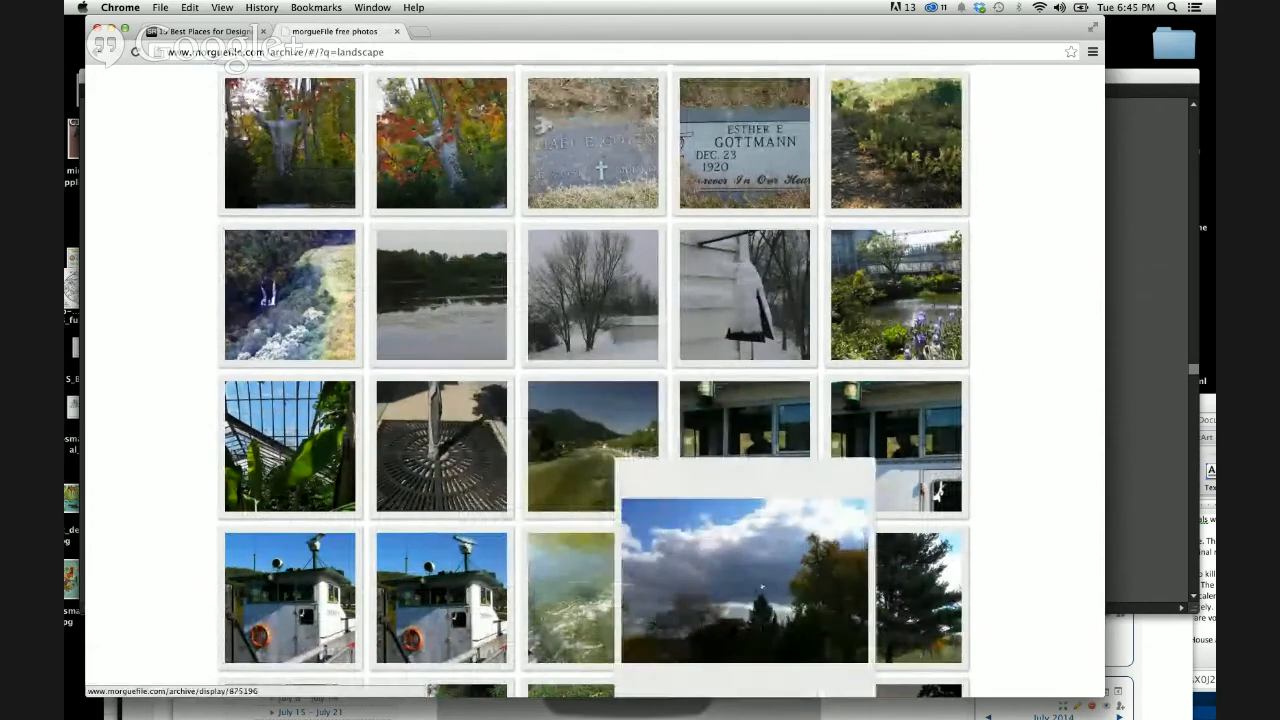
pyautogui.scroll(-5, 770, 603)
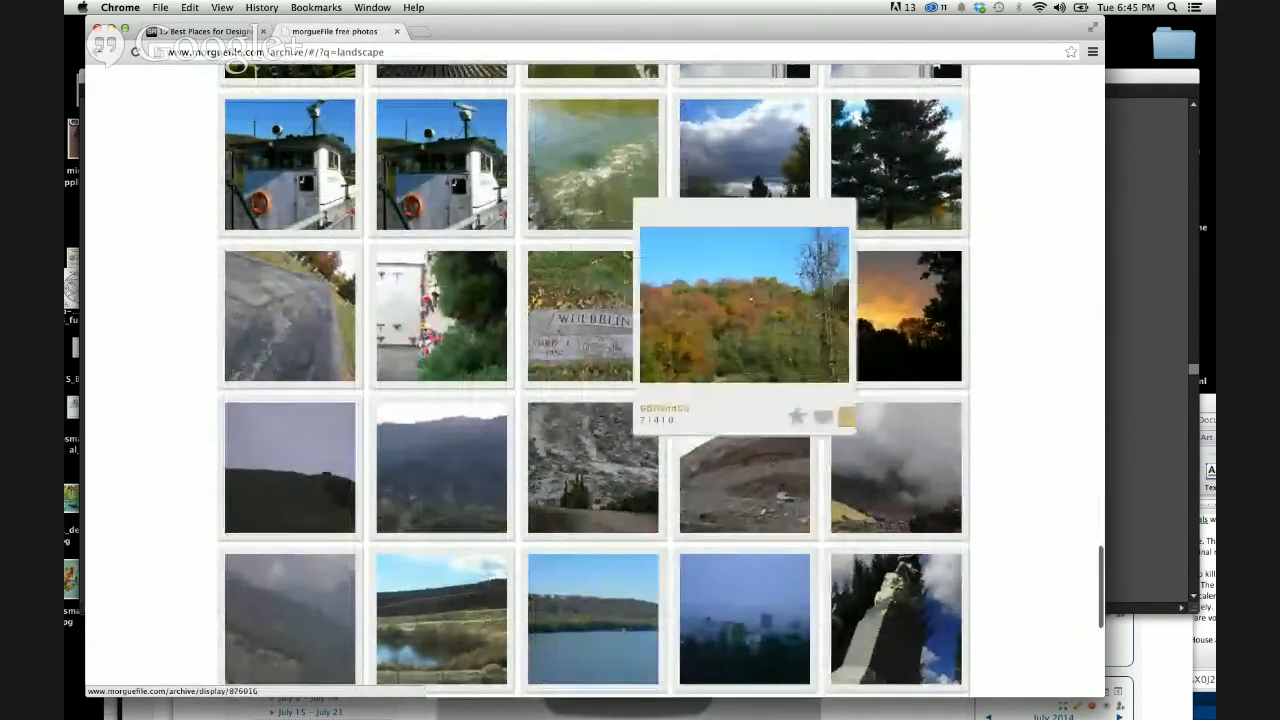
# Step: Download the autumn hillside photo SDRandCo (7).JPG to the Downloads folder and dismiss the Instagram notice
pyautogui.click(748, 312)
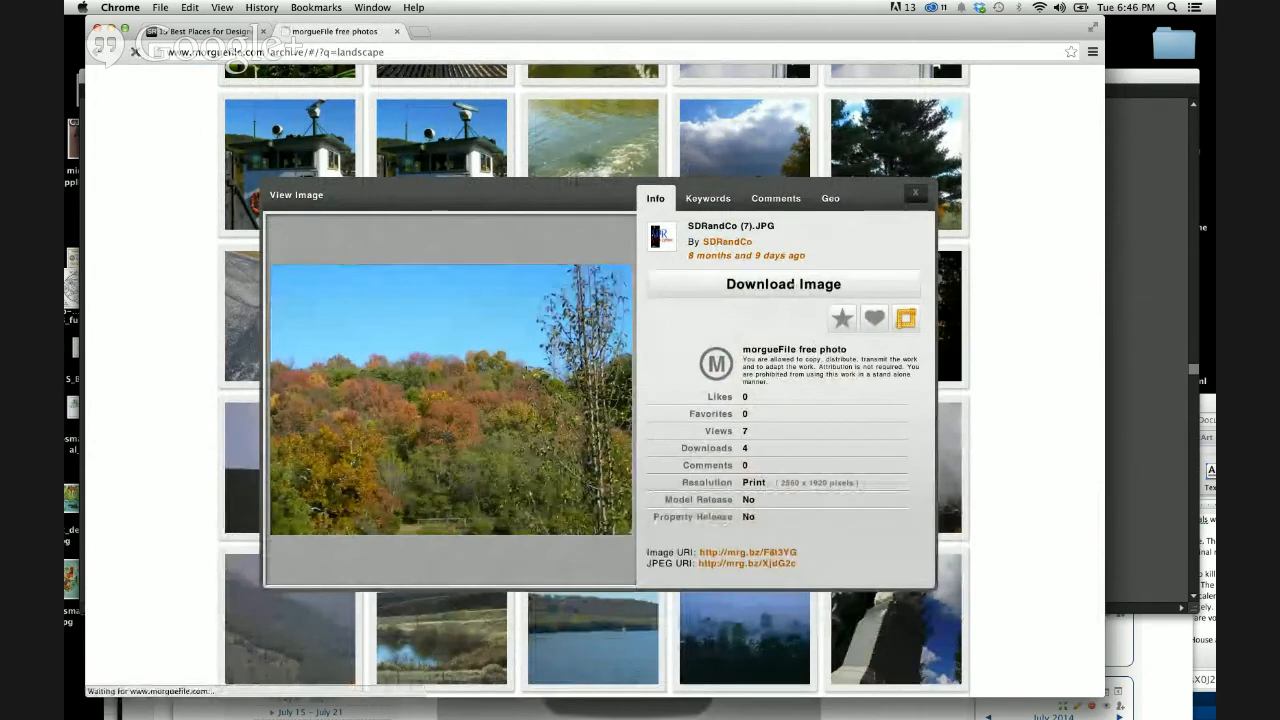
pyautogui.click(790, 284)
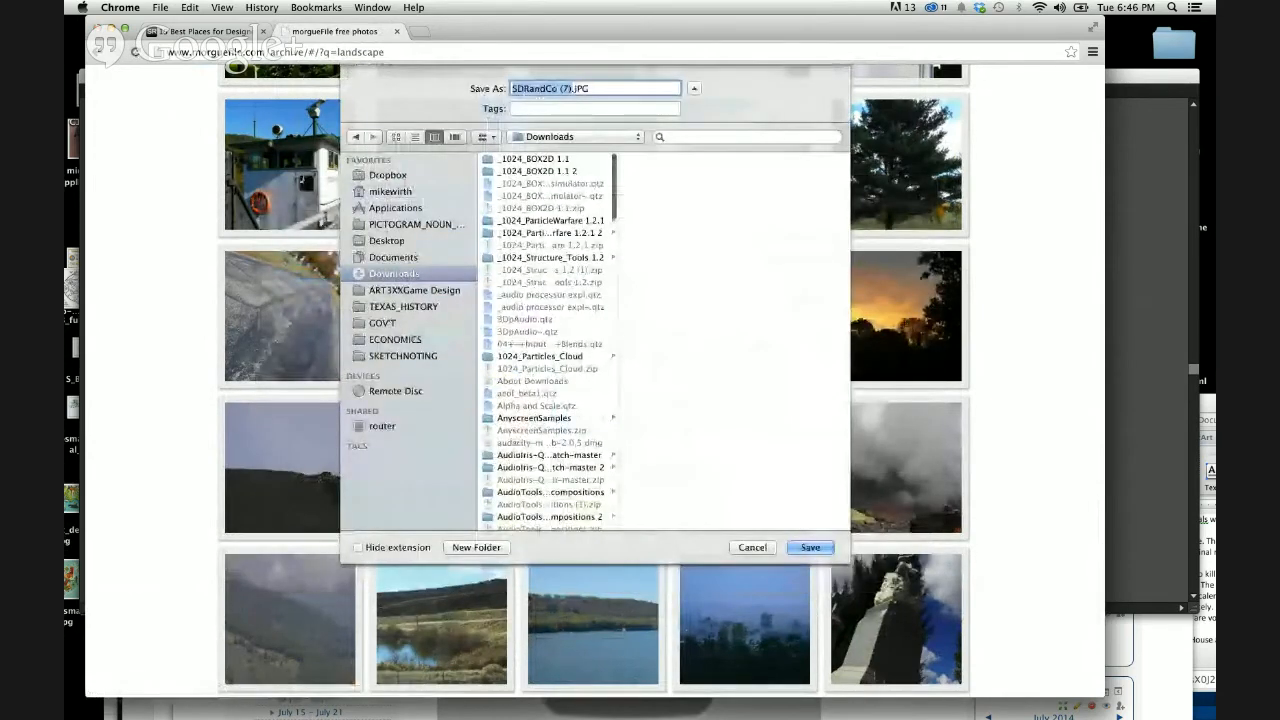
pyautogui.click(808, 548)
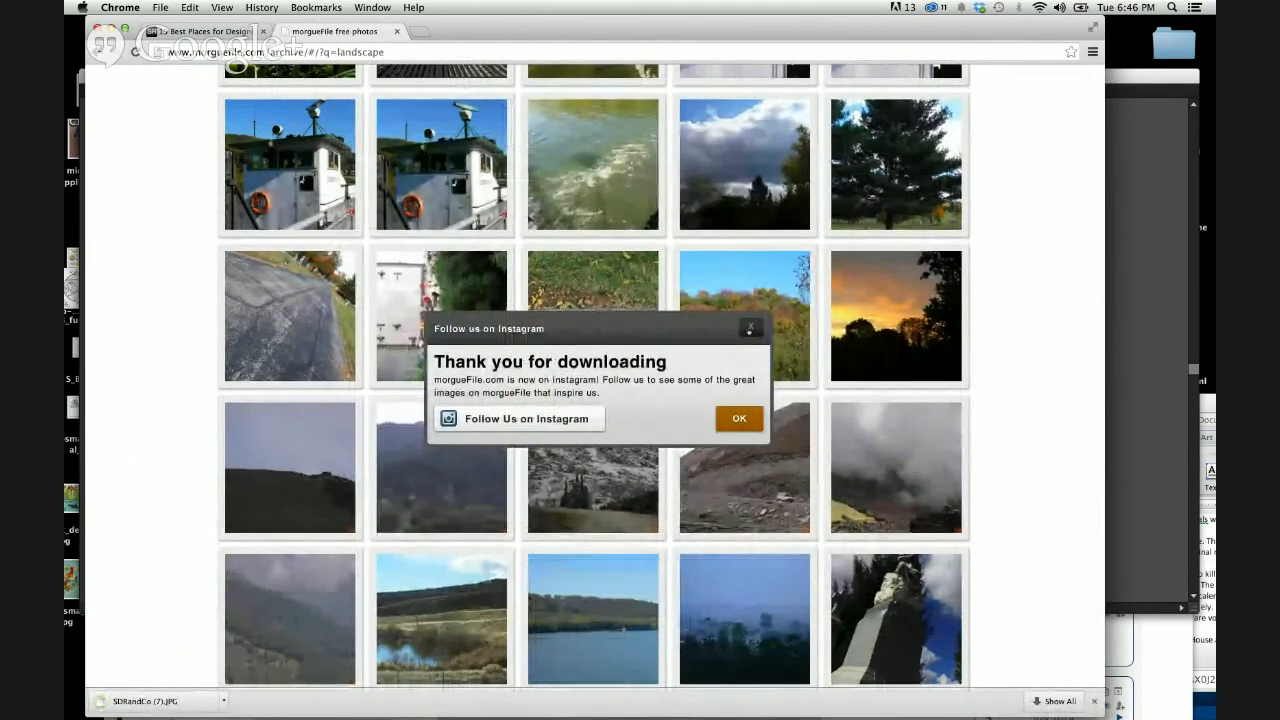
pyautogui.click(749, 330)
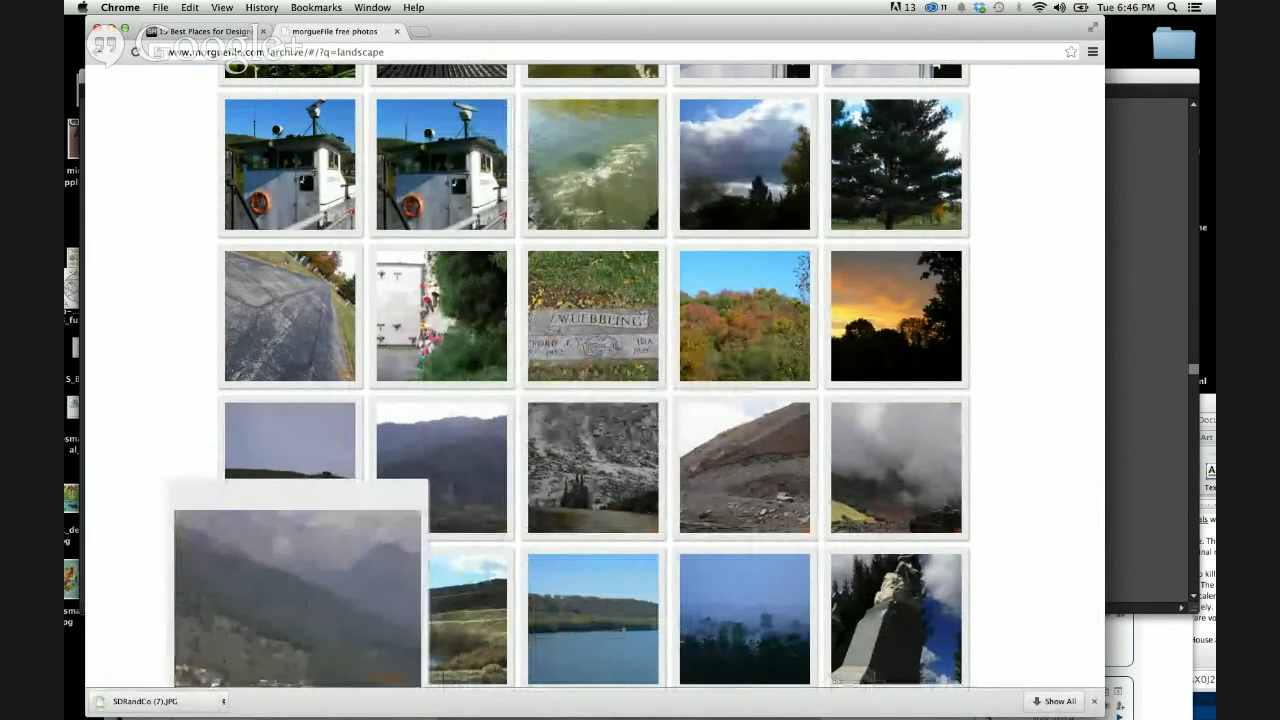
# Step: Reveal the downloaded SDRandCo (7).JPG in Finder and open it with Adobe Illustrator CC (17.1.0)
pyautogui.rightClick(214, 698)
pyautogui.click(256, 684)
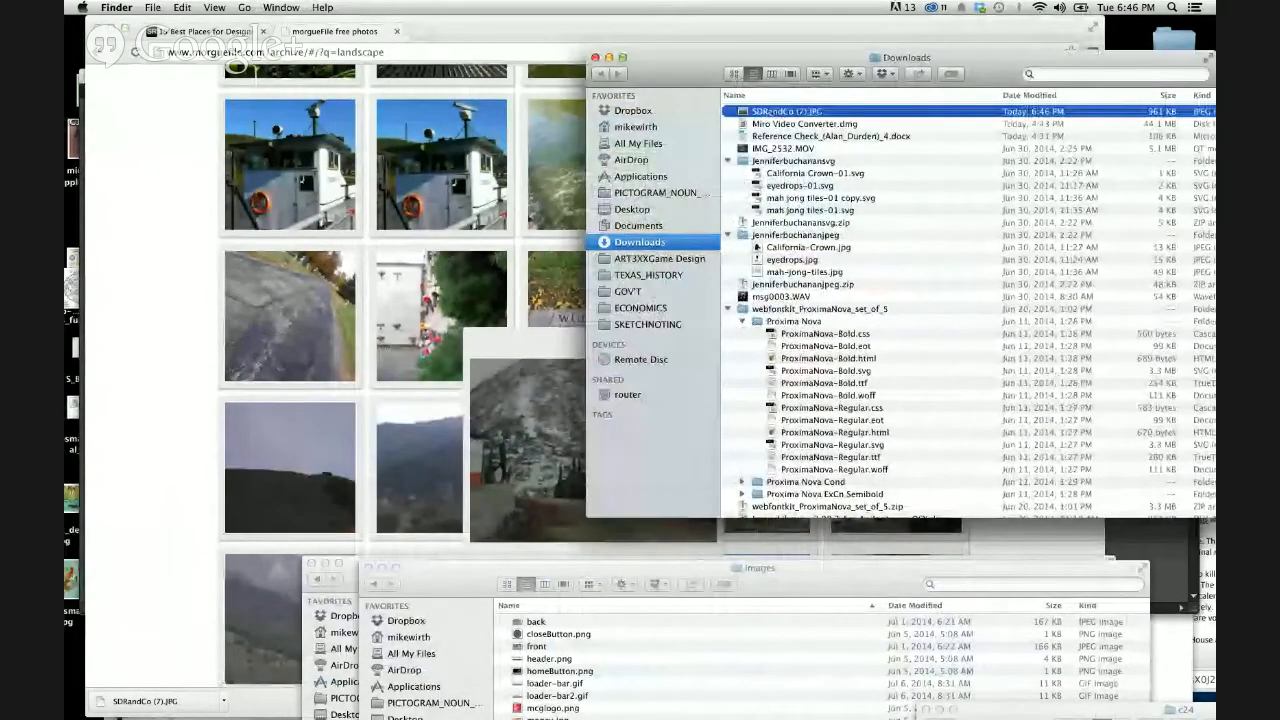
pyautogui.rightClick(788, 113)
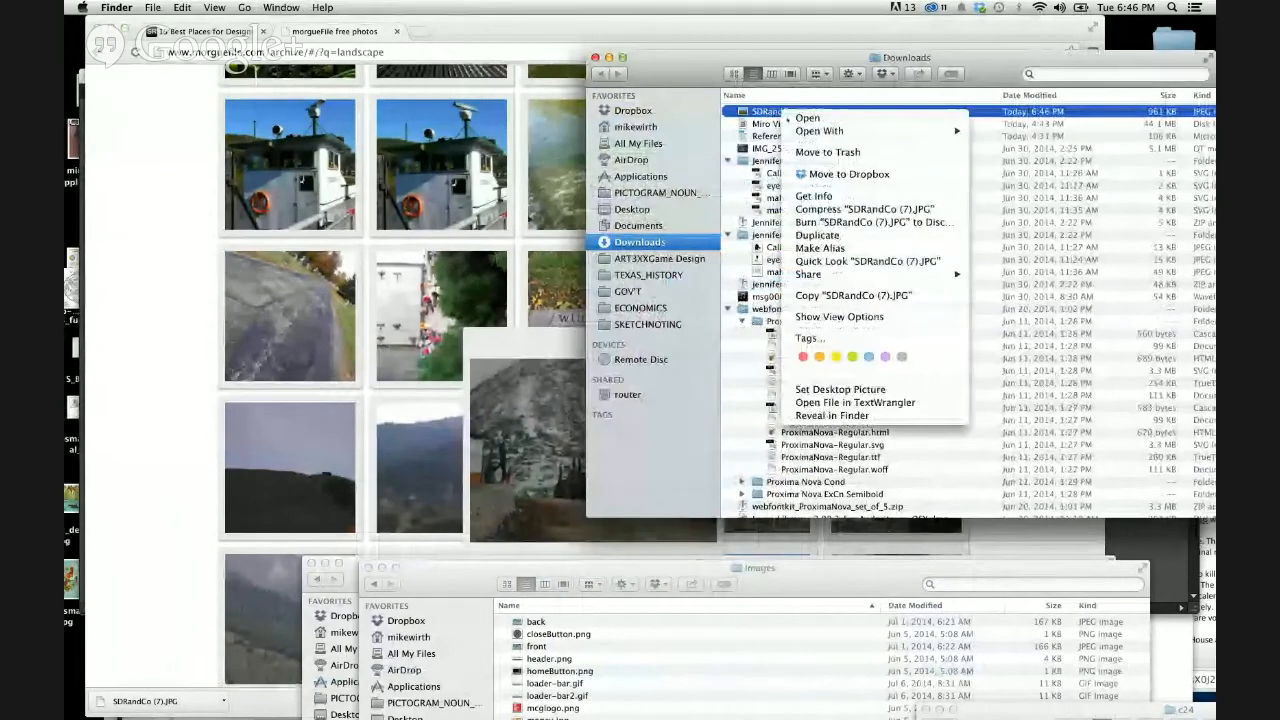
pyautogui.click(738, 57)
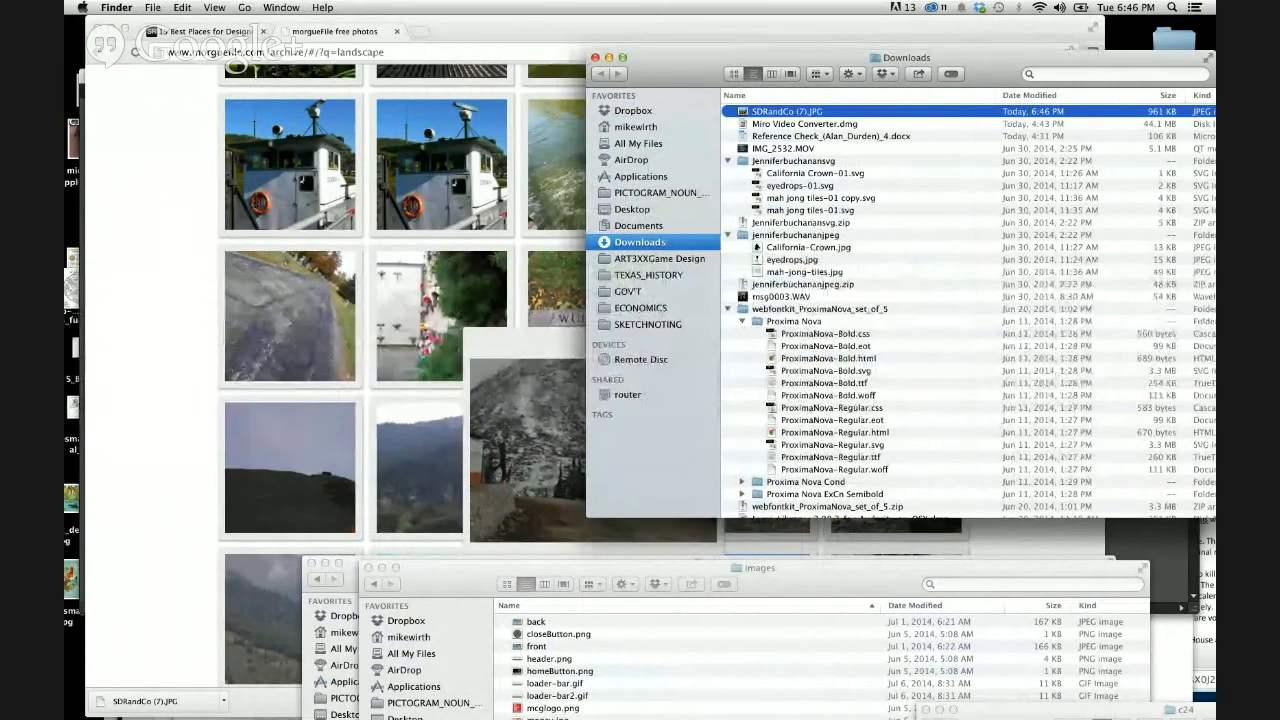
pyautogui.rightClick(772, 111)
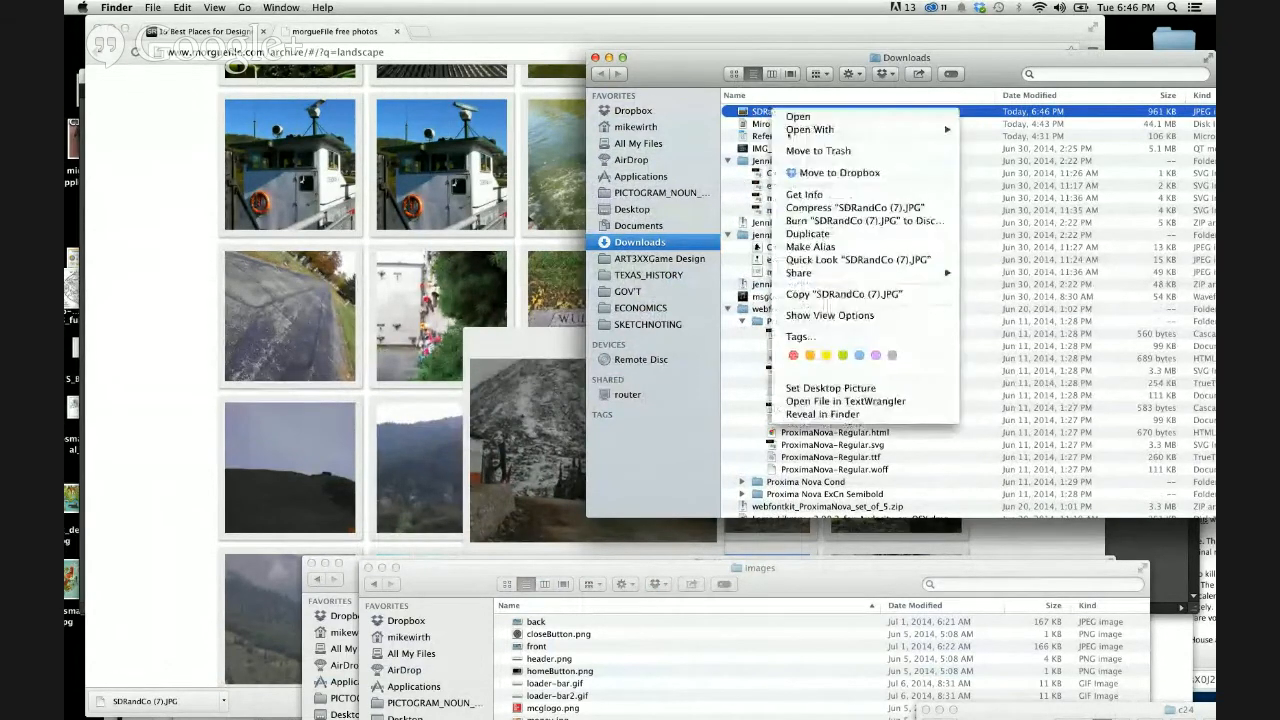
pyautogui.moveTo(800, 130)
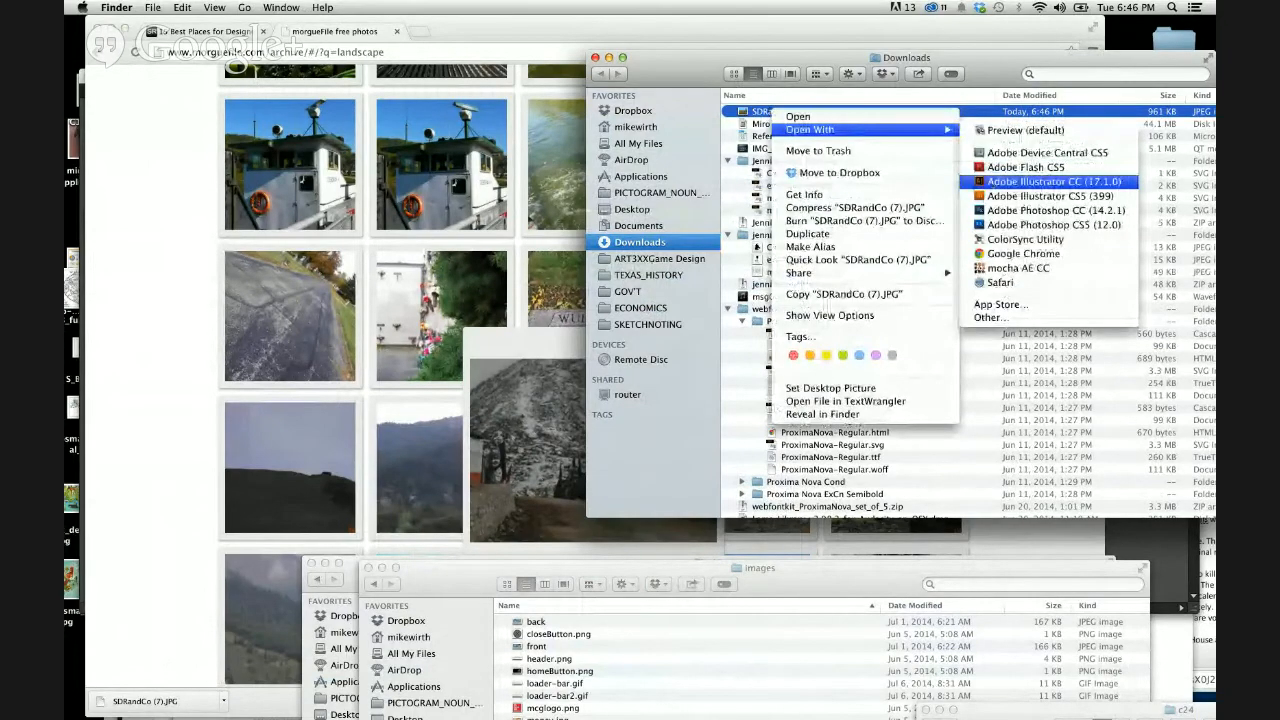
pyautogui.click(995, 181)
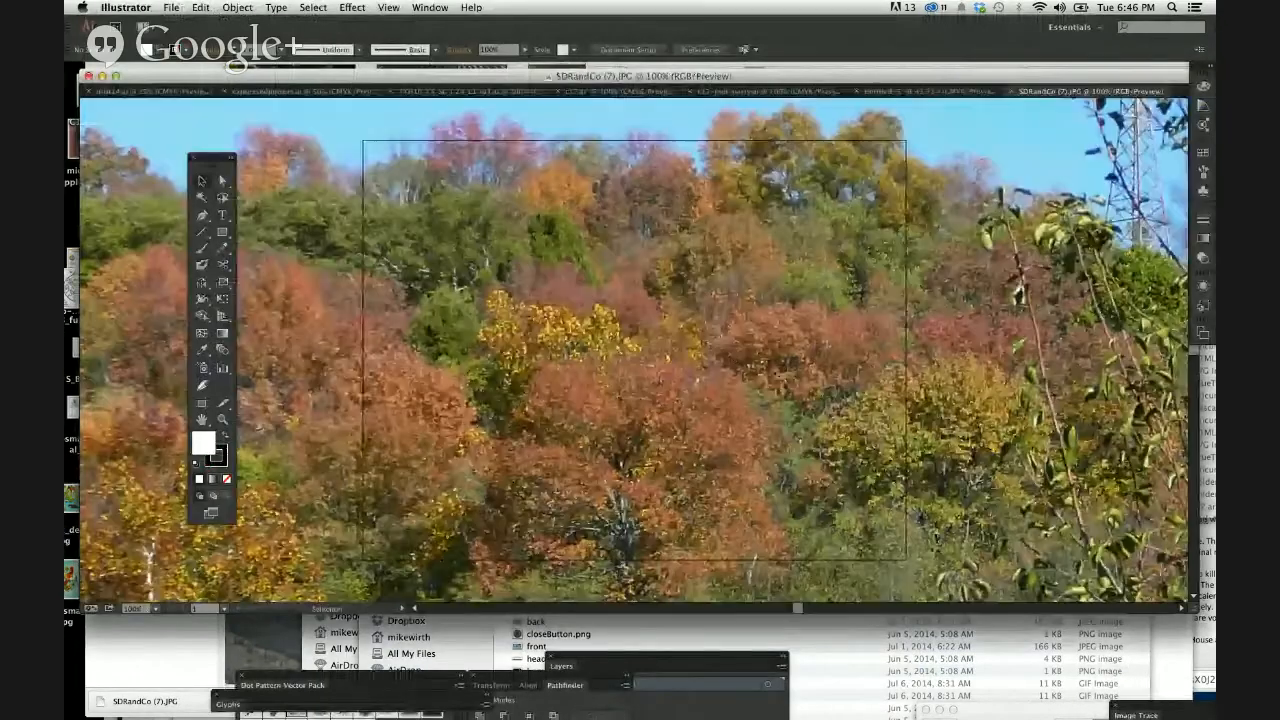
# Step: Select and copy the autumn landscape photo in the SDRandCo (7).JPG document
pyautogui.press('super+minus')
pyautogui.press('super+minus')
pyautogui.press('super+minus')
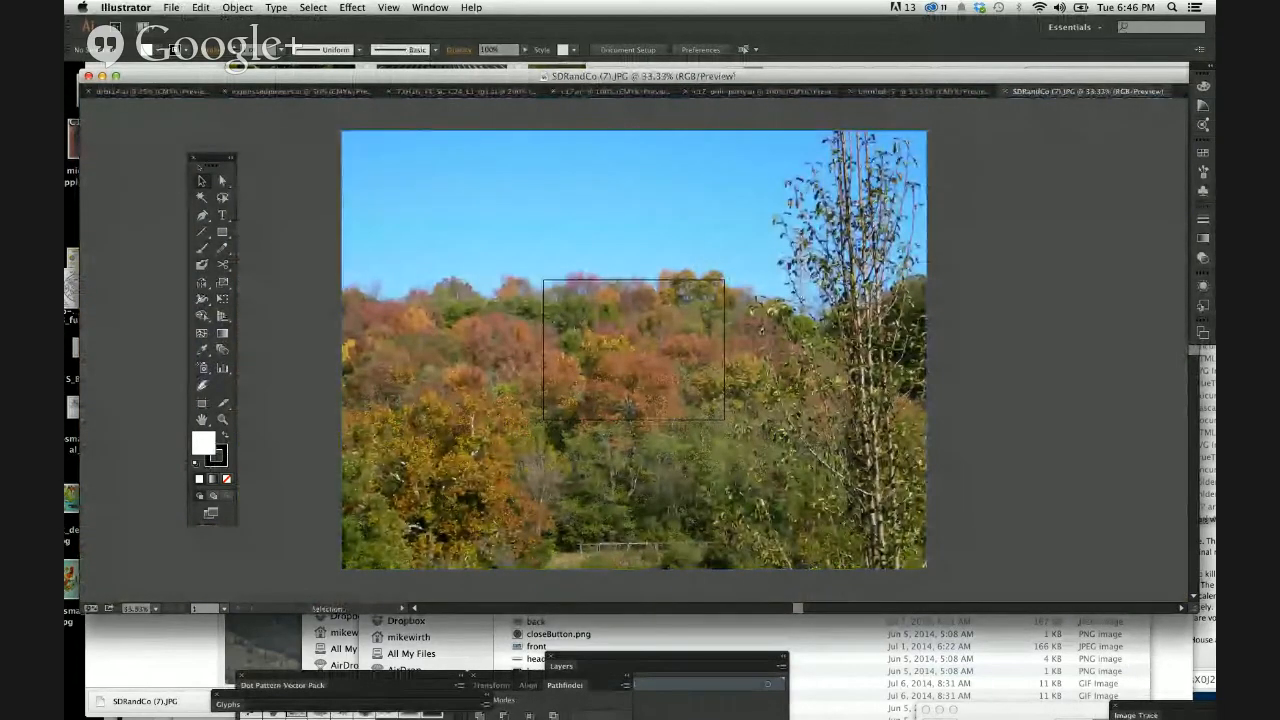
pyautogui.press('a')
pyautogui.press('v')
pyautogui.click(397, 213)
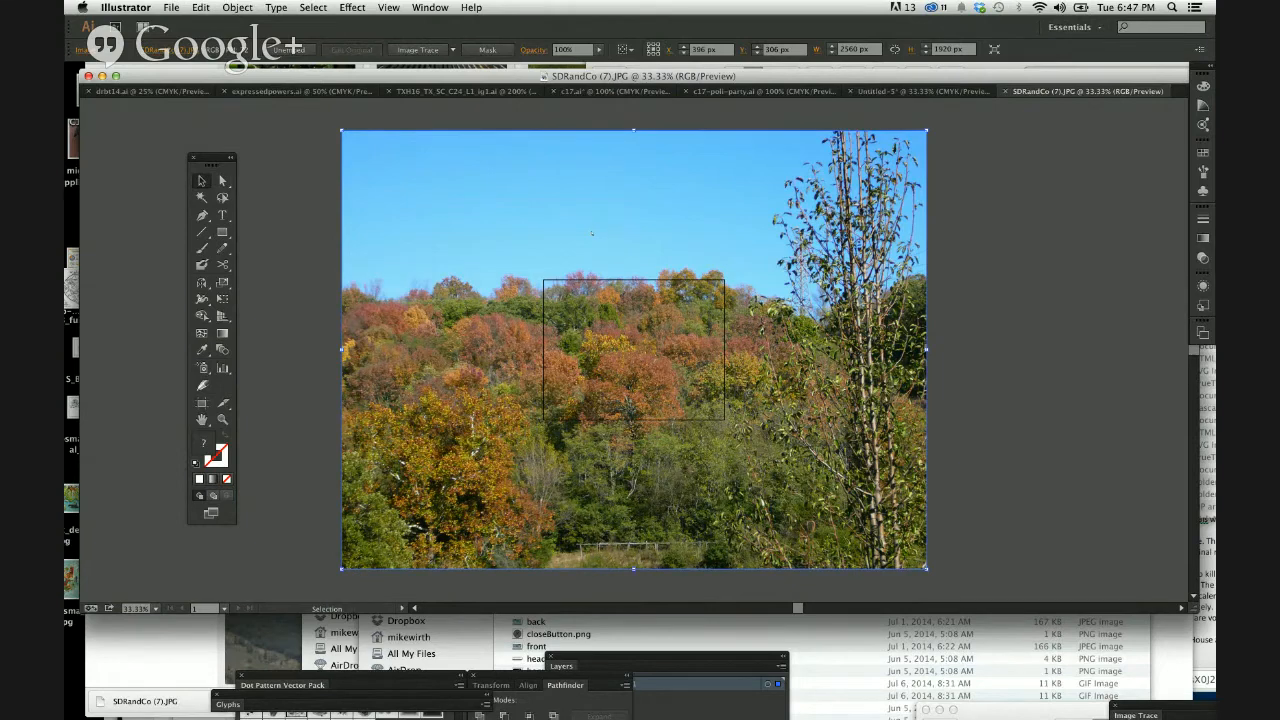
# Step: Paste the landscape photo into Untitled-5 and scale it down to about artboard size, left of the lower-row TORN artboards
pyautogui.hotkey('ctrl', 'shift', 'Tab')
pyautogui.click(586, 243)
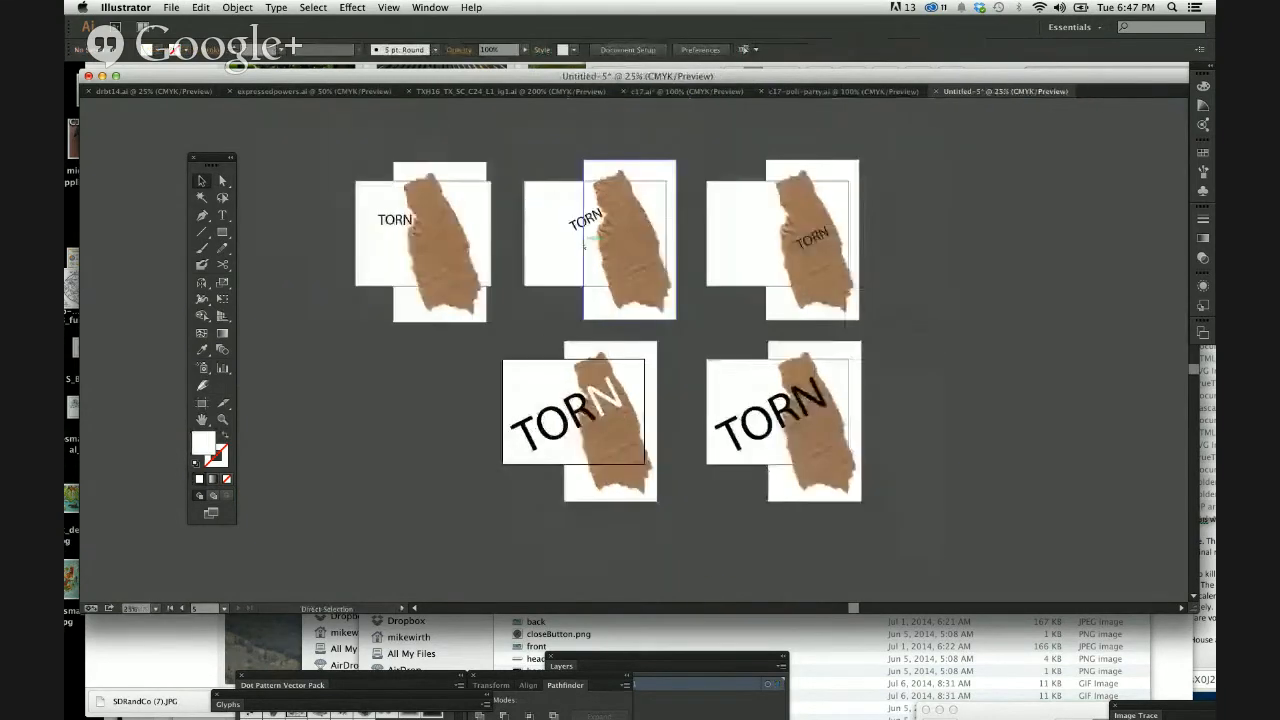
pyautogui.hotkey('ctrl', '-')
pyautogui.hotkey('ctrl', '-')
pyautogui.hotkey('ctrl', 'v')
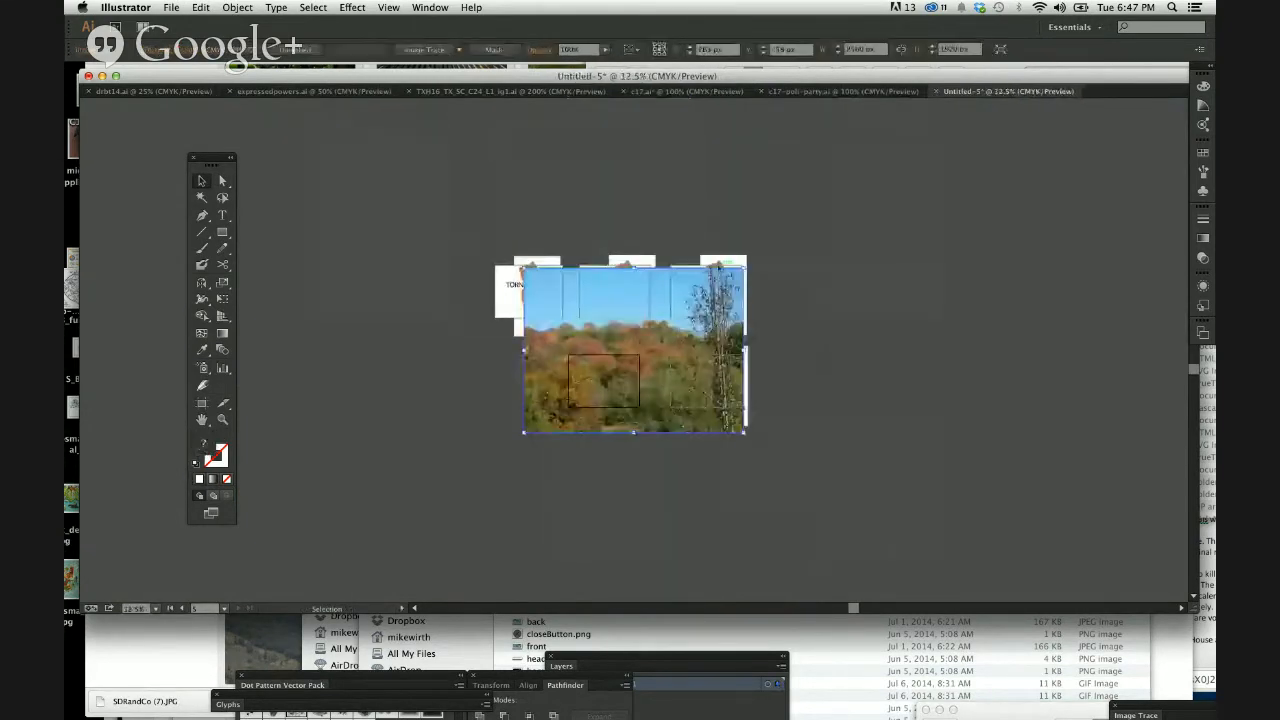
pyautogui.moveTo(744, 270); pyautogui.dragTo(525, 407)
pyautogui.click(569, 468)
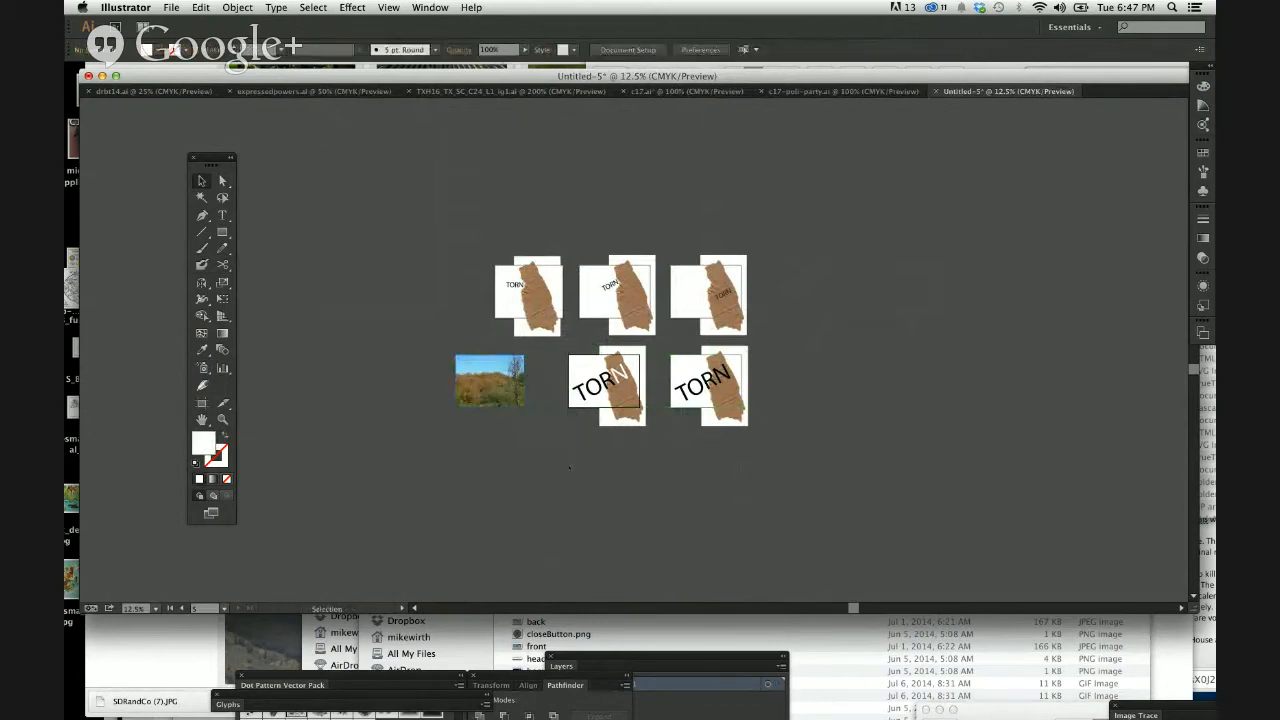
# Step: Examine the pasted autumn landscape photo up close, including its open sky and the trees
pyautogui.press('super+equal')
pyautogui.press('super+equal')
pyautogui.press('super+equal')
pyautogui.hscroll(-5, 569, 468)
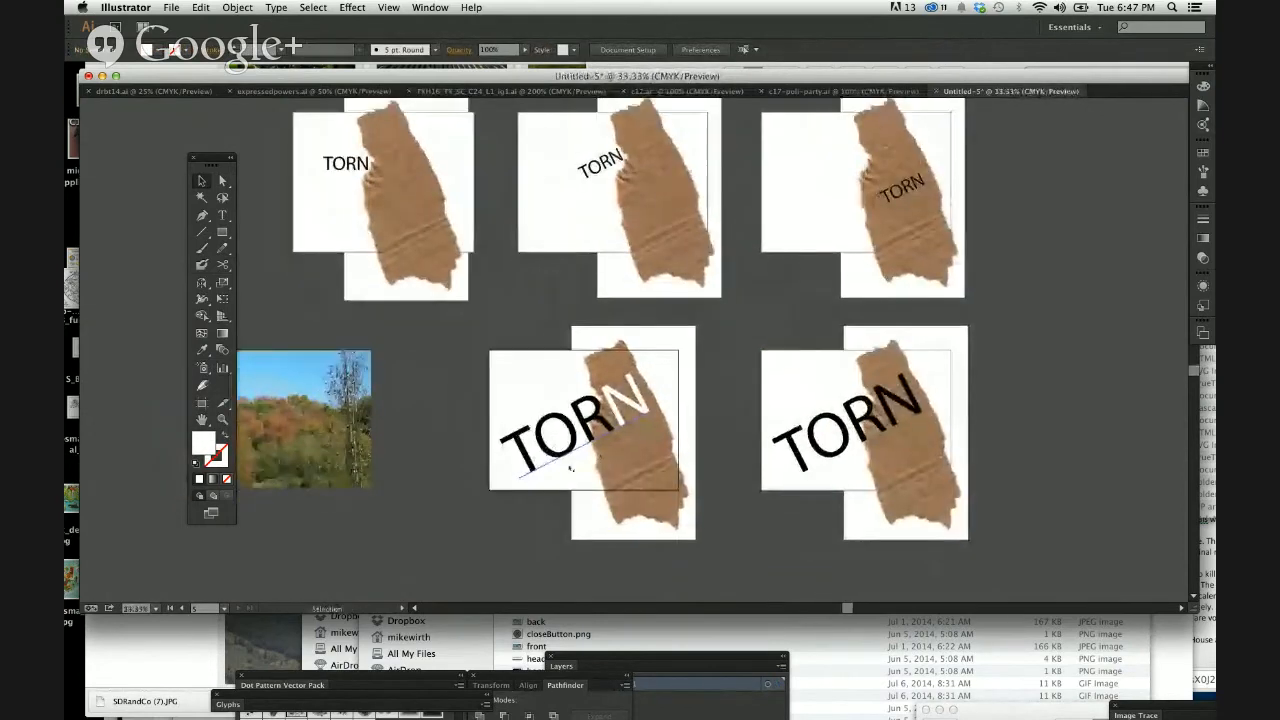
pyautogui.press('super+equal')
pyautogui.press('super+equal')
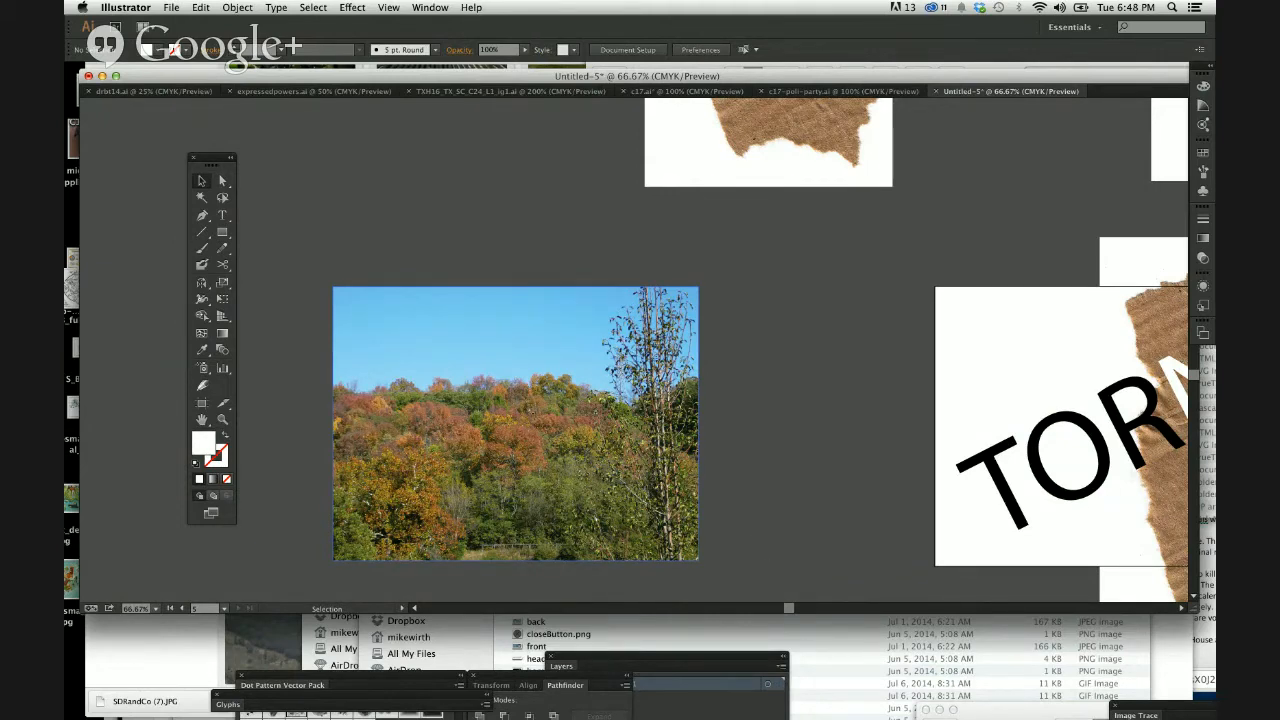
pyautogui.press('super+equal')
pyautogui.press('super+equal')
pyautogui.moveTo(307, 487); pyautogui.dragTo(608, 374)
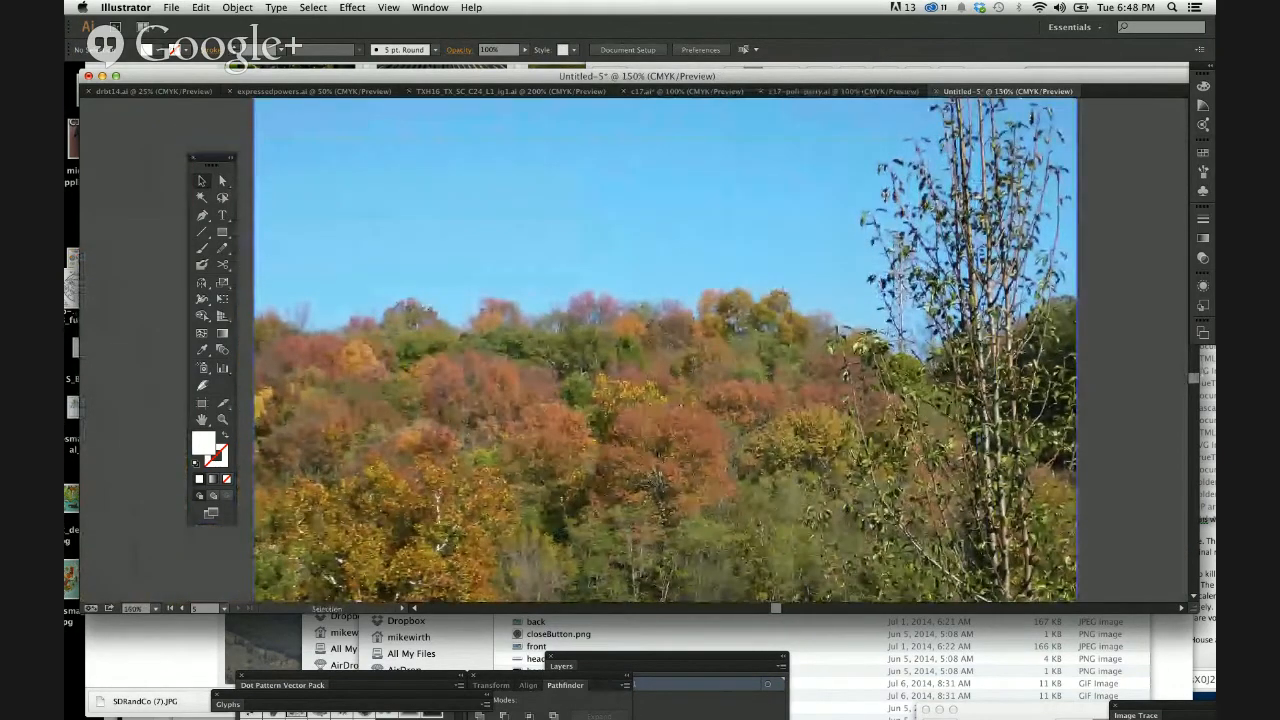
pyautogui.press('super+minus')
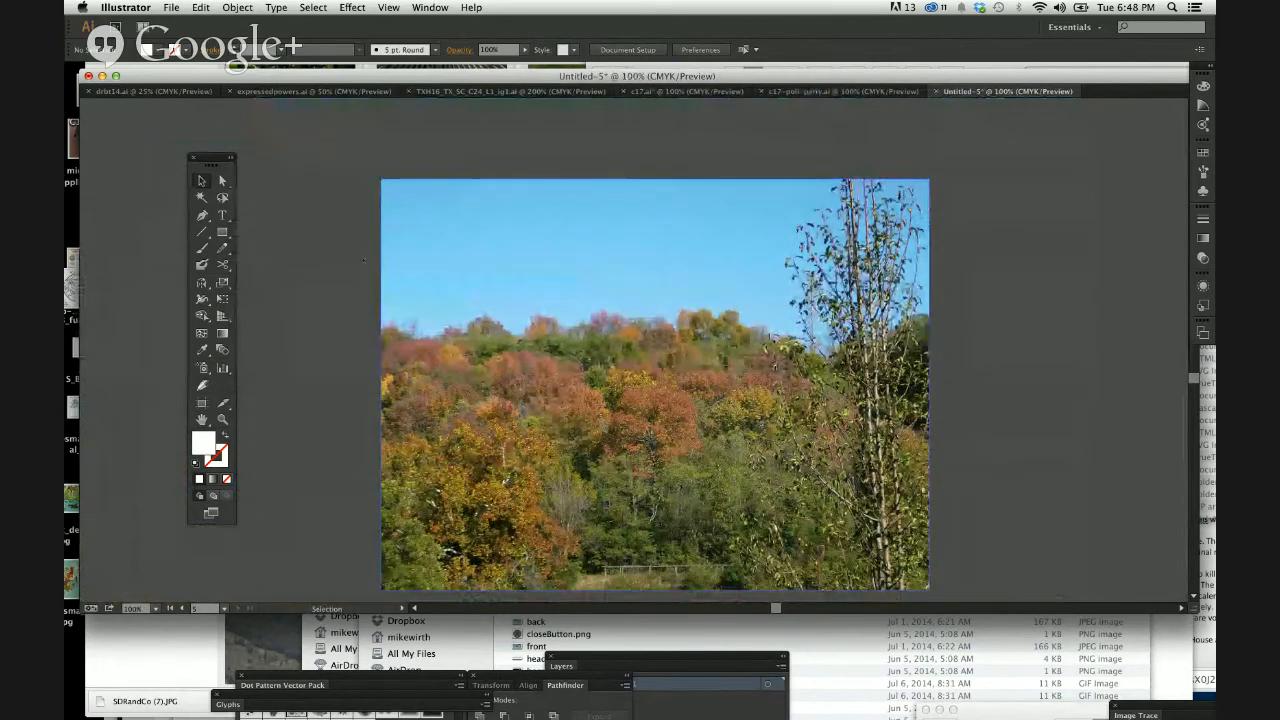
# Step: Add the word BEAUTY in black Myriad Pro, enlarge it to about 102 pt and place it in the photo's sky
pyautogui.press('t')
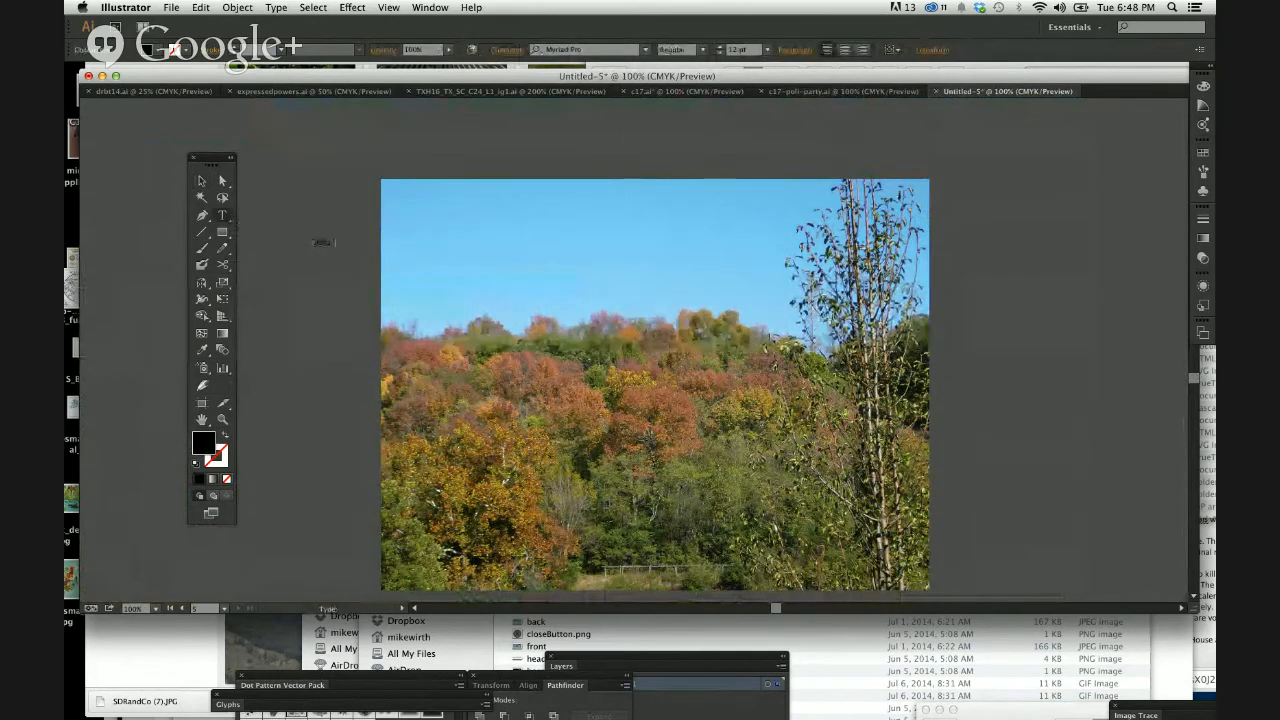
pyautogui.click(321, 243)
pyautogui.press('Escape')
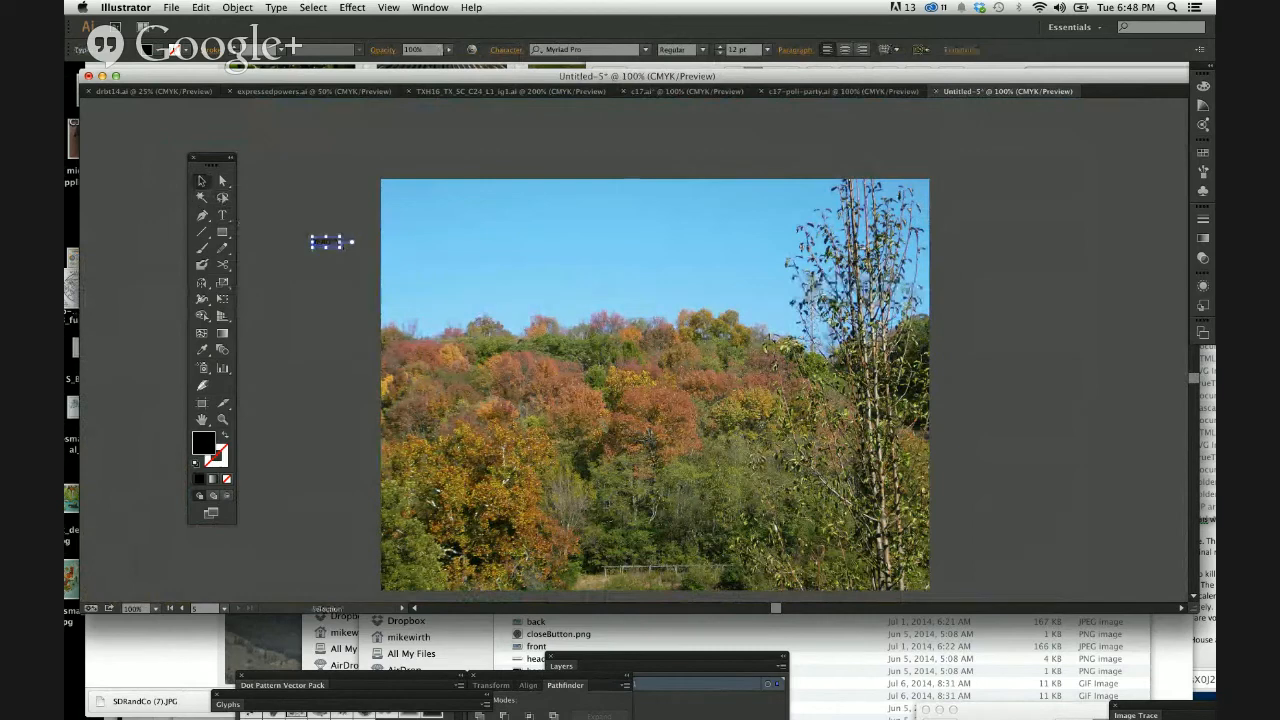
pyautogui.moveTo(340, 247); pyautogui.dragTo(545, 320)
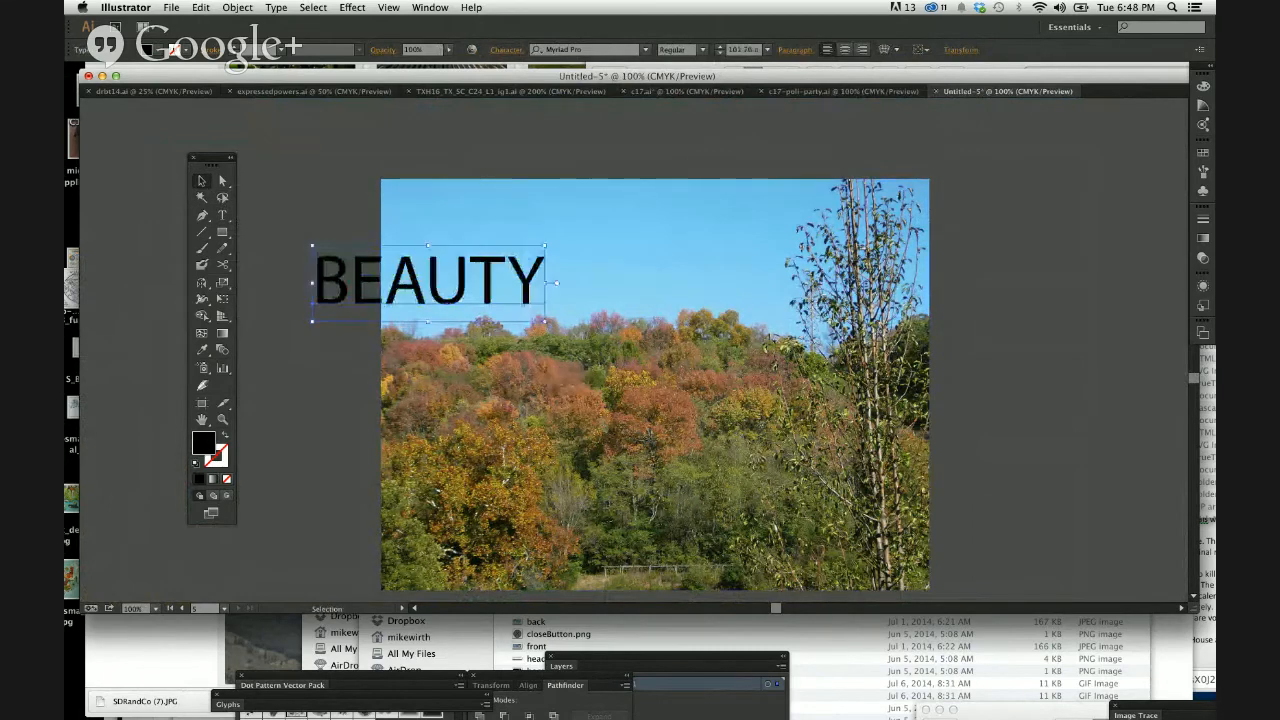
pyautogui.moveTo(372, 288); pyautogui.dragTo(617, 259)
pyautogui.click(1020, 352)
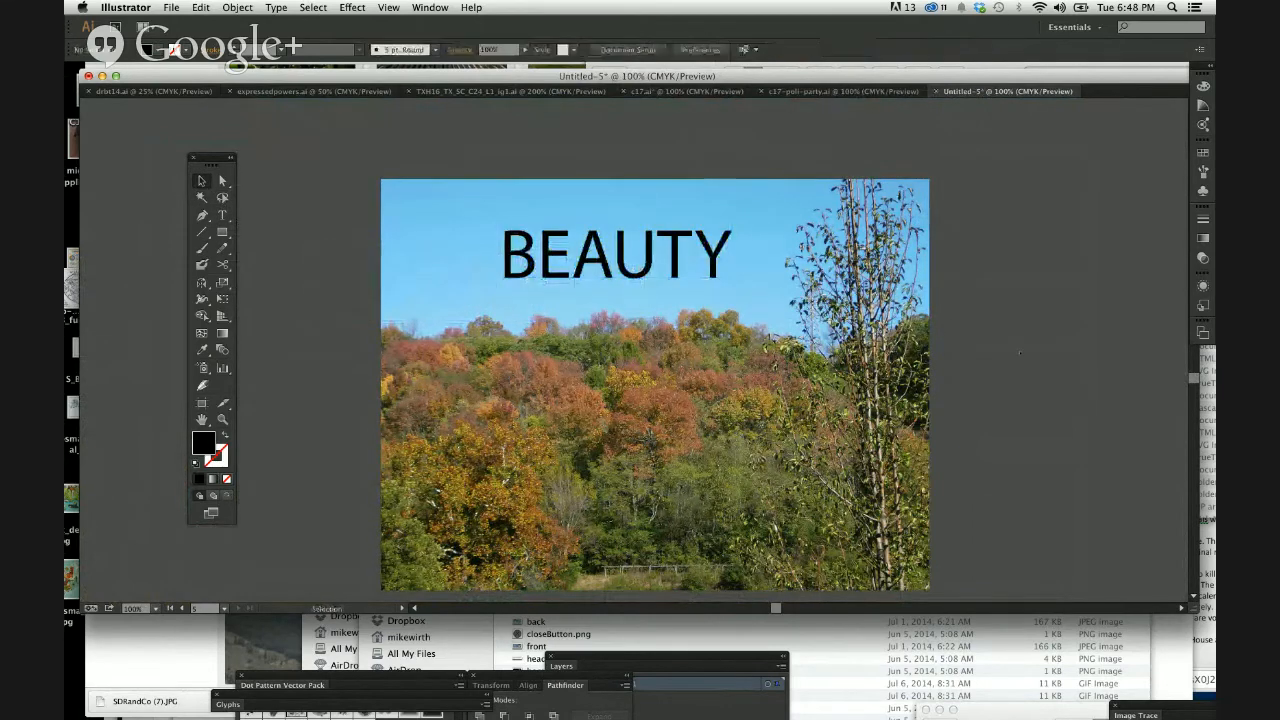
pyautogui.press('super+minus')
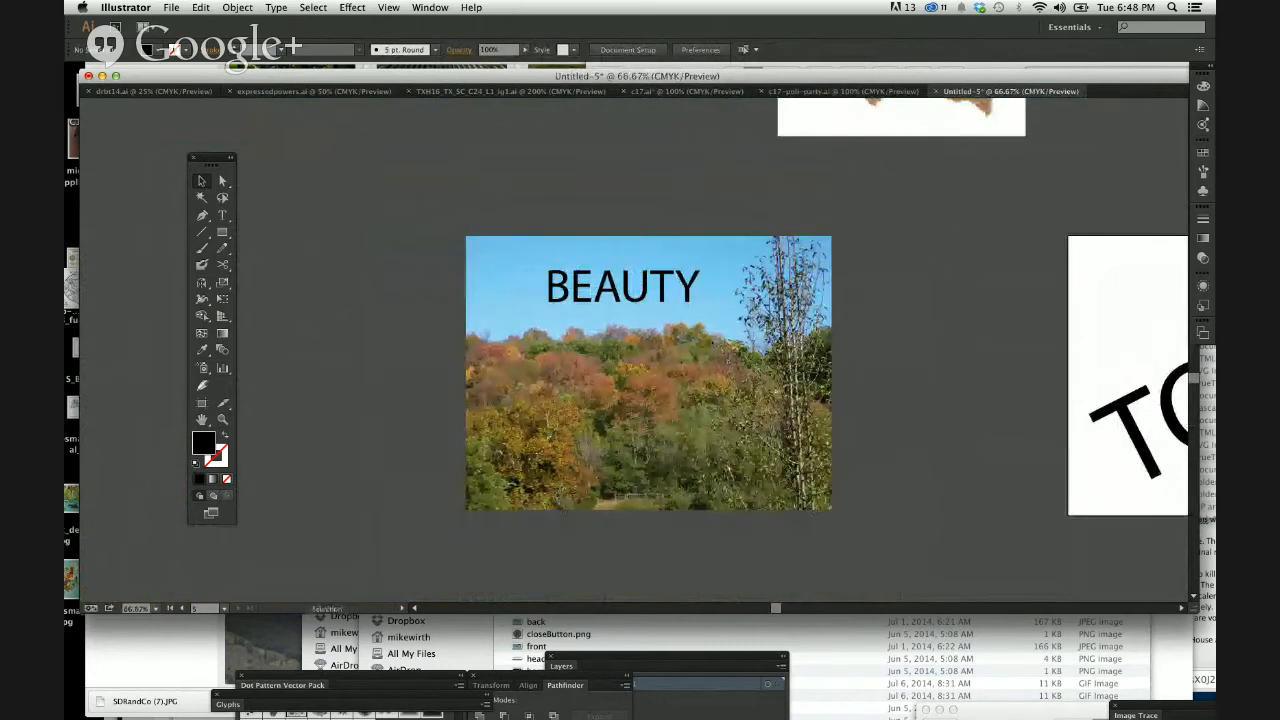
pyautogui.moveTo(638, 298); pyautogui.dragTo(657, 298)
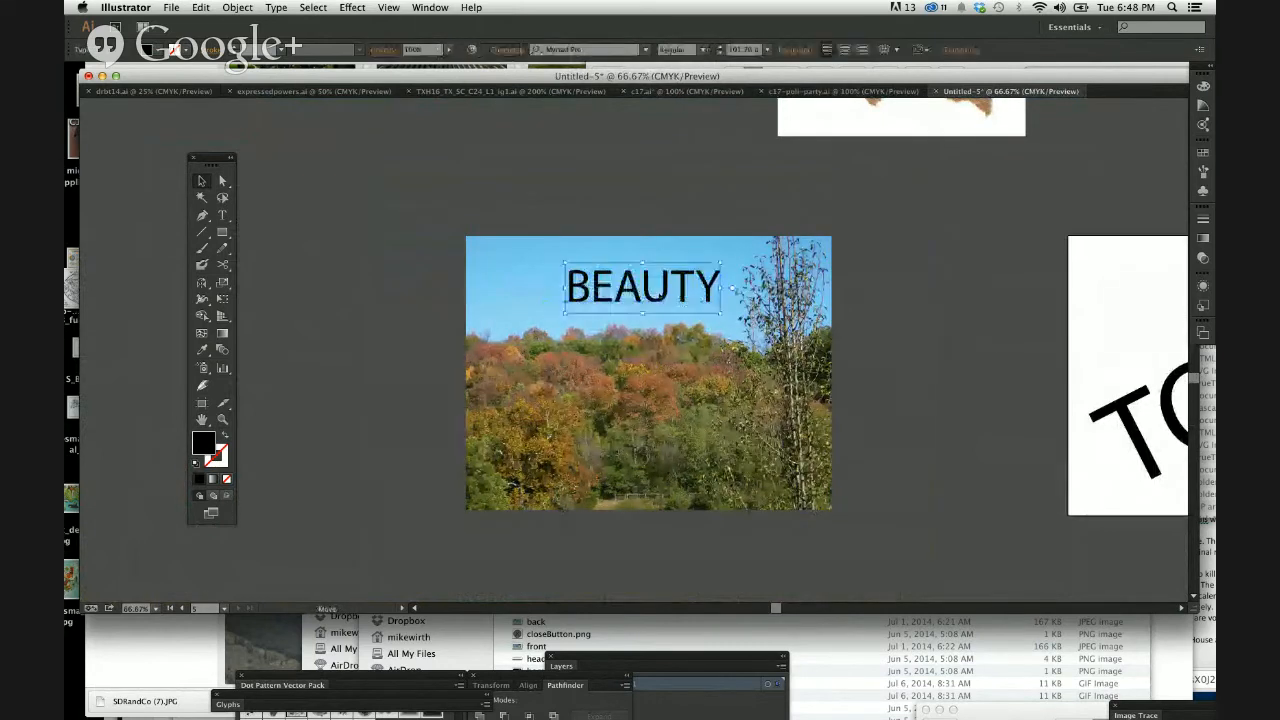
# Step: Fill the word BEAUTY with white (#FFFFFF)
pyautogui.doubleClick(205, 444)
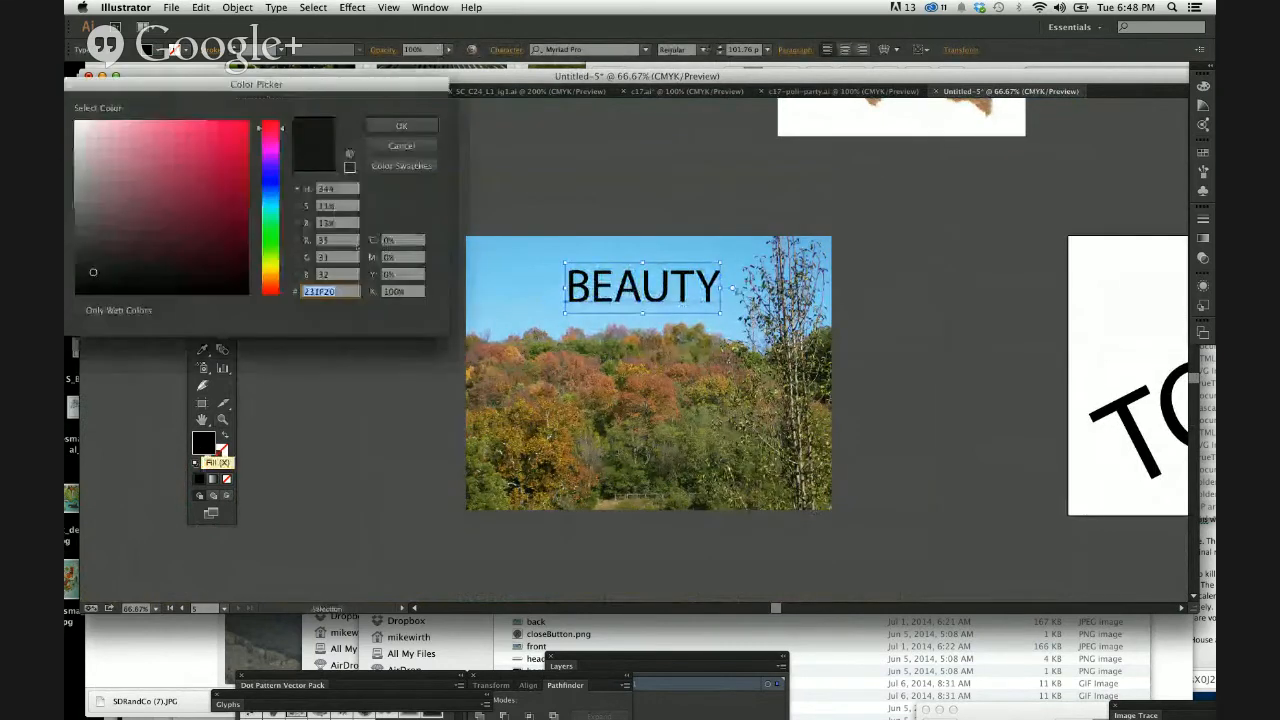
pyautogui.moveTo(282, 129); pyautogui.dragTo(274, 271)
pyautogui.moveTo(85, 127); pyautogui.dragTo(114, 159)
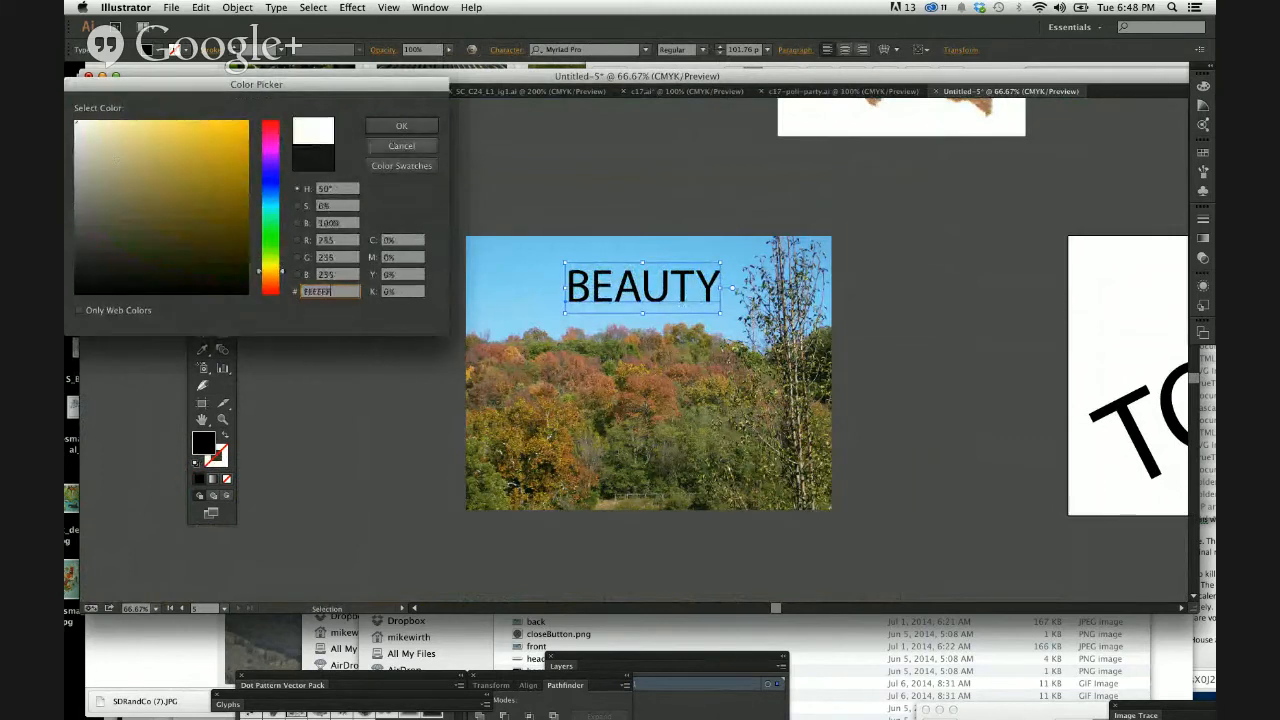
pyautogui.click(401, 125)
pyautogui.click(546, 188)
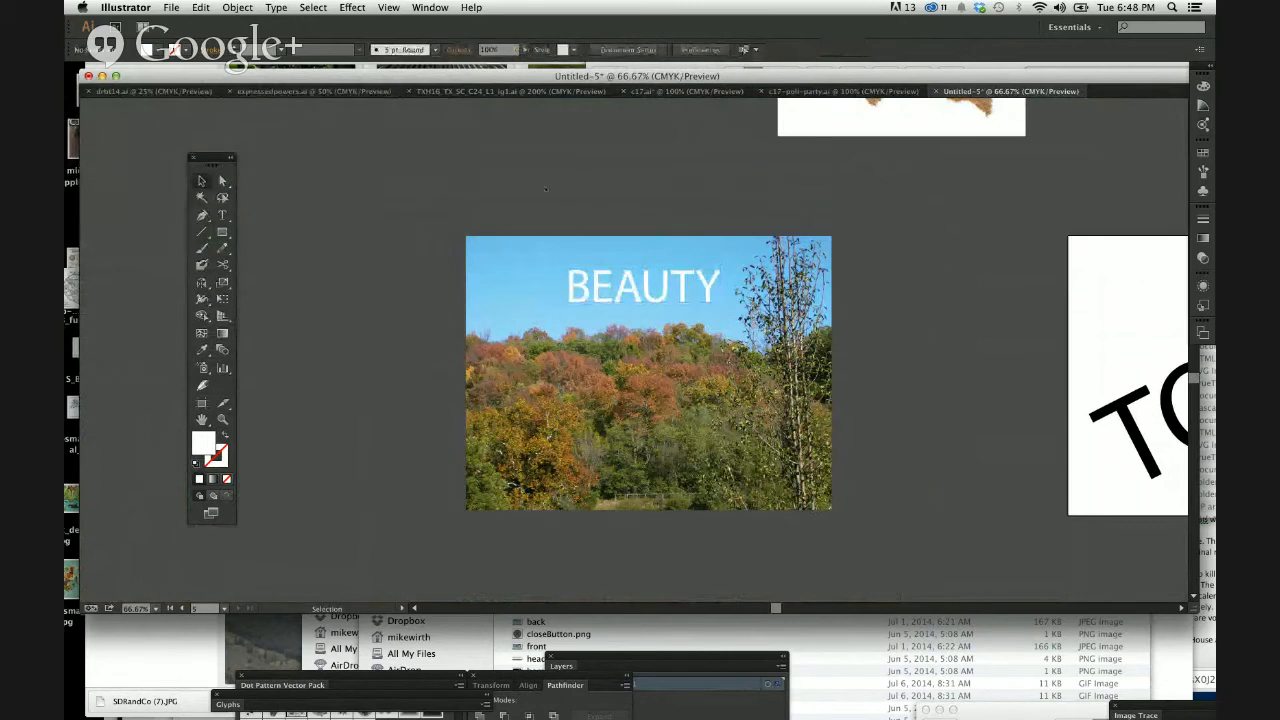
# Step: Select all the letters of BEAUTY and show the character settings beside the photo
pyautogui.click(643, 293)
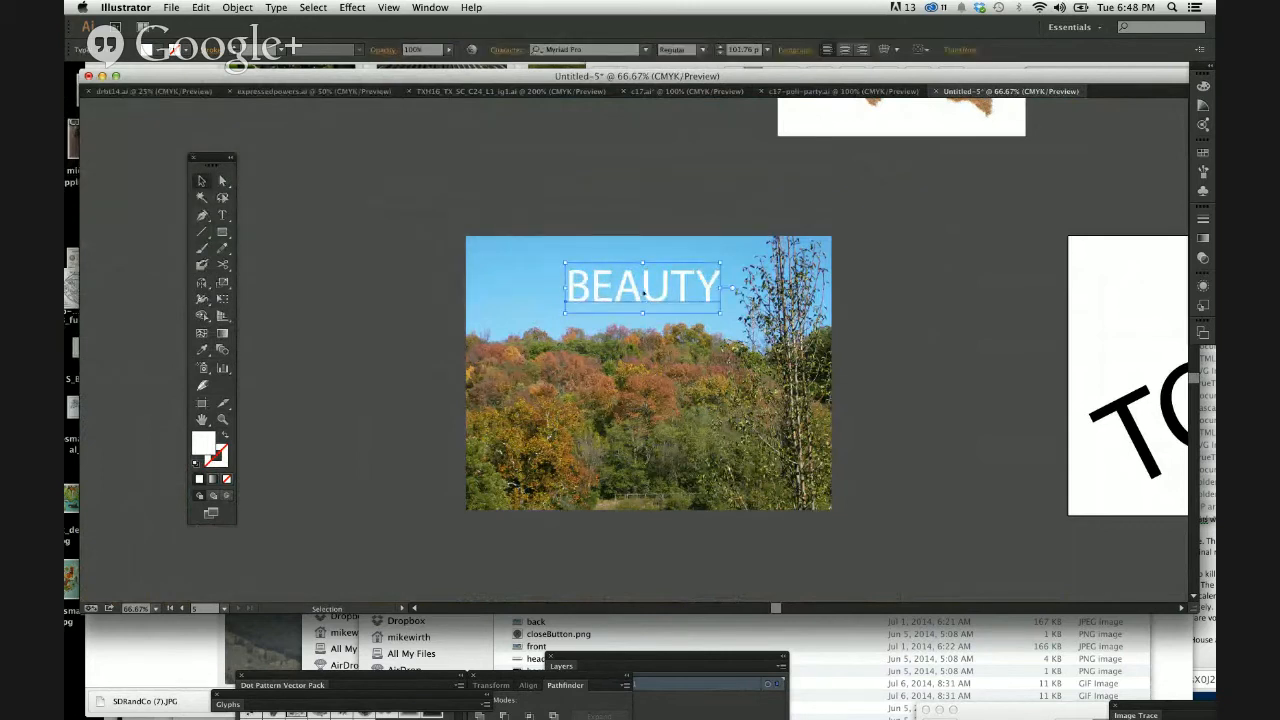
pyautogui.doubleClick(637, 292)
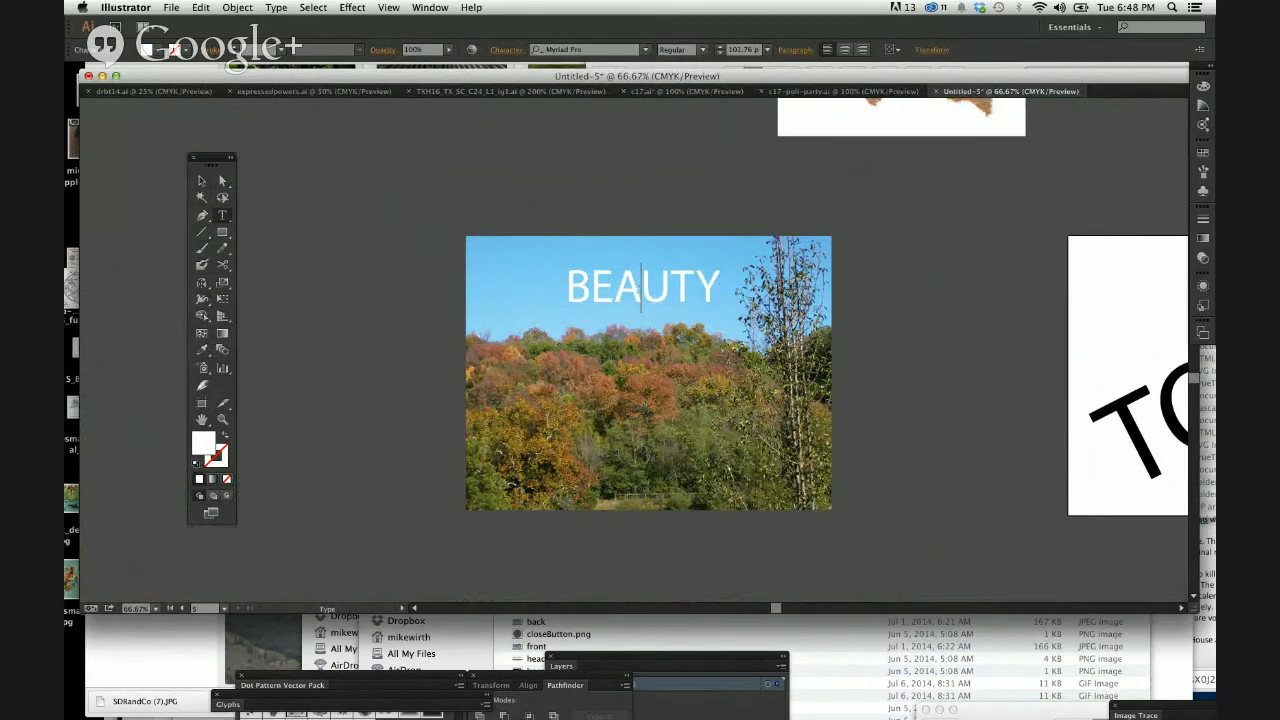
pyautogui.doubleClick(641, 292)
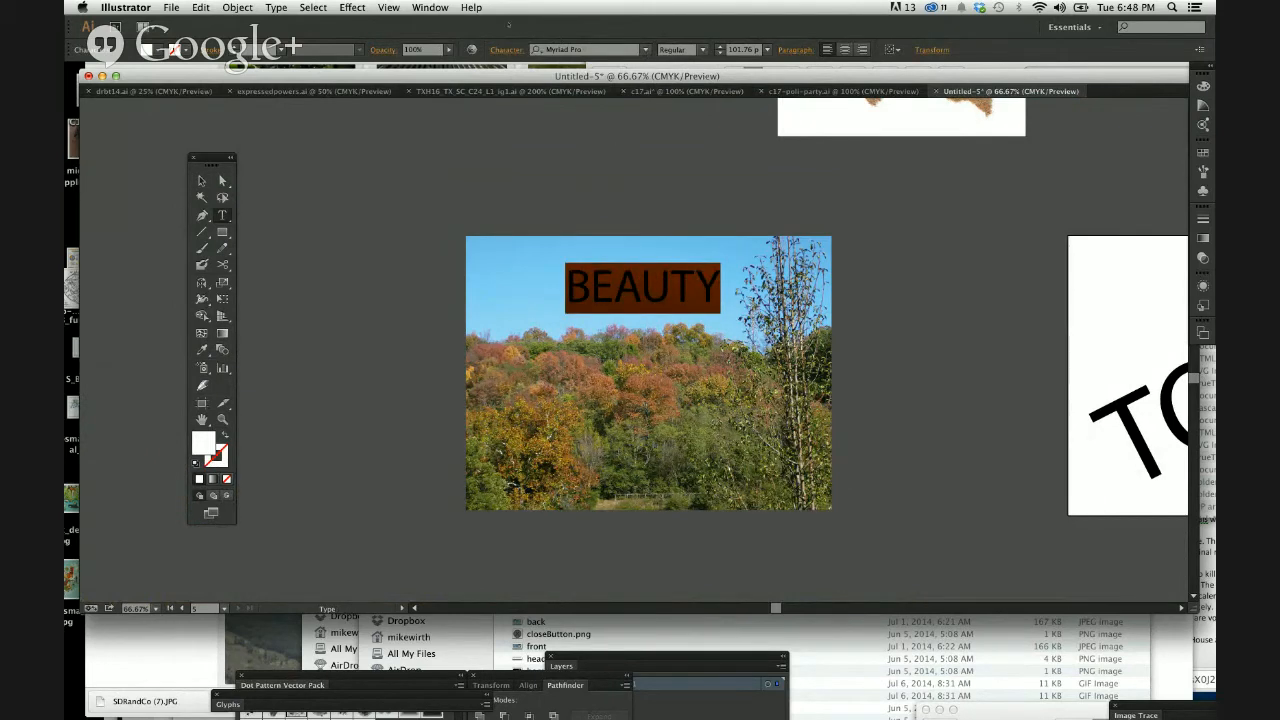
pyautogui.click(430, 7)
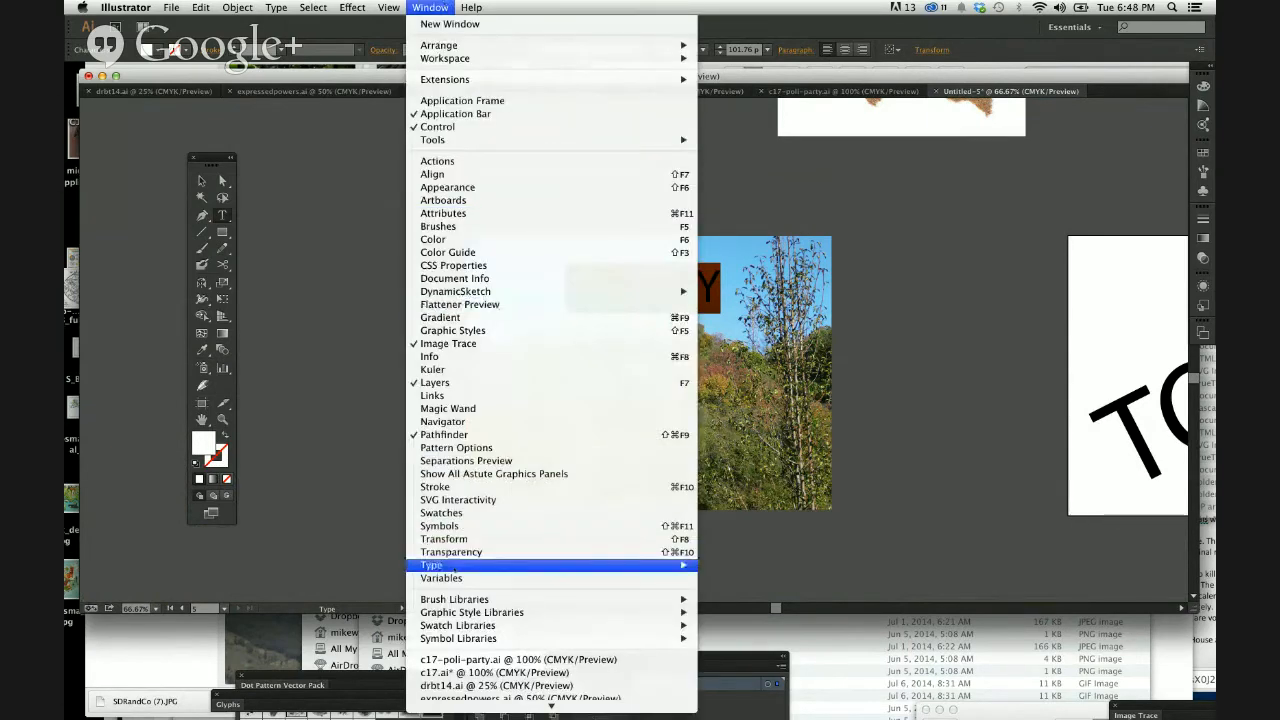
pyautogui.moveTo(600, 565)
pyautogui.click(735, 566)
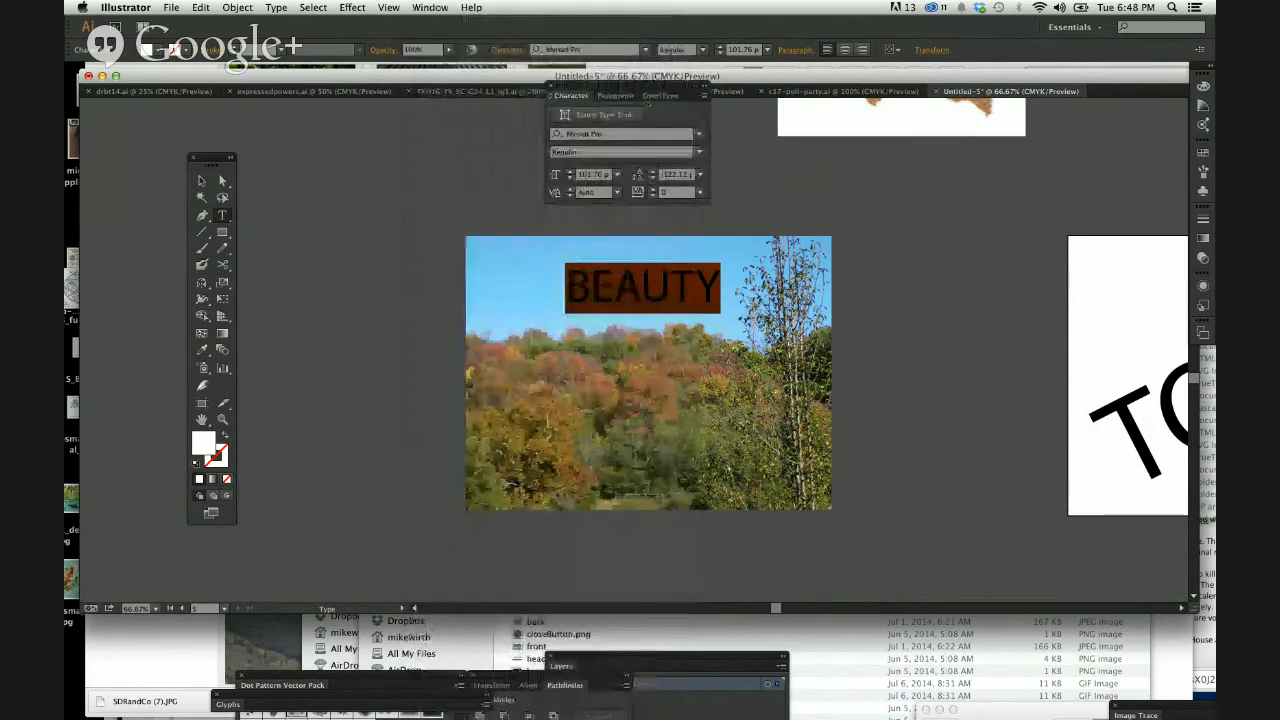
pyautogui.moveTo(646, 80); pyautogui.dragTo(360, 244)
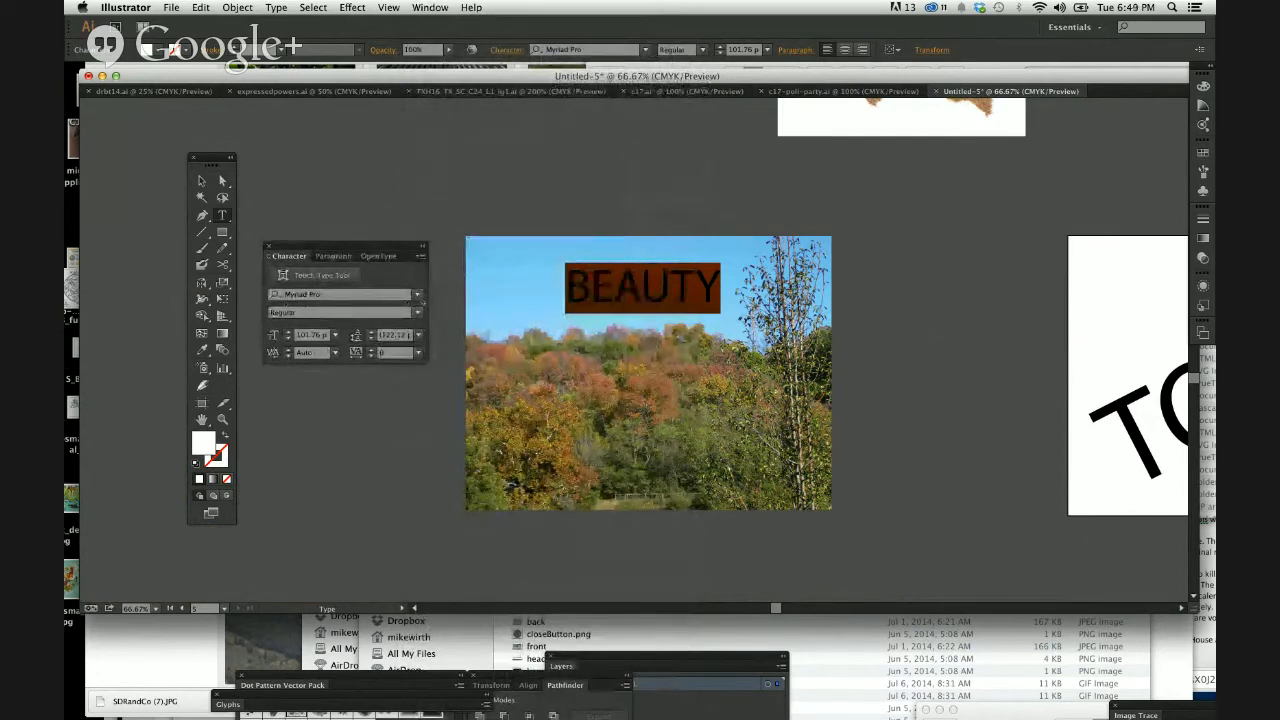
# Step: Set the font of the word BEAUTY to Snell Roundhand
pyautogui.click(417, 294)
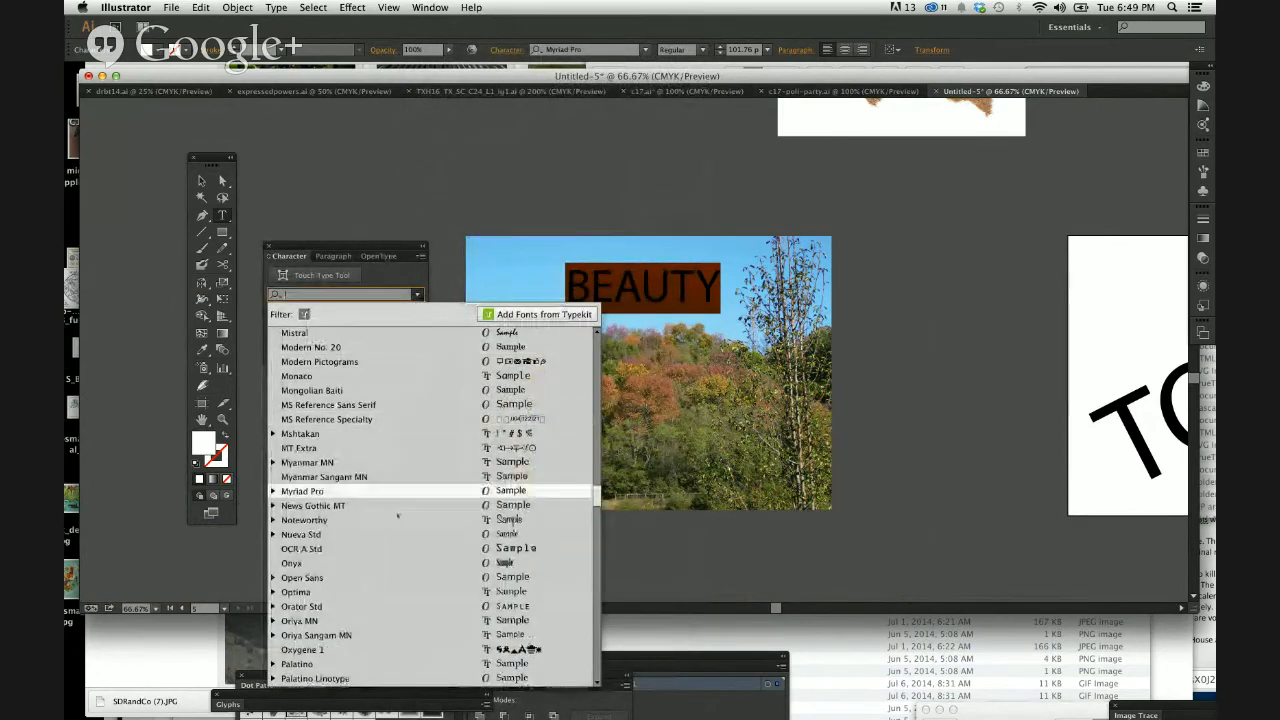
pyautogui.scroll(-5, 397, 516)
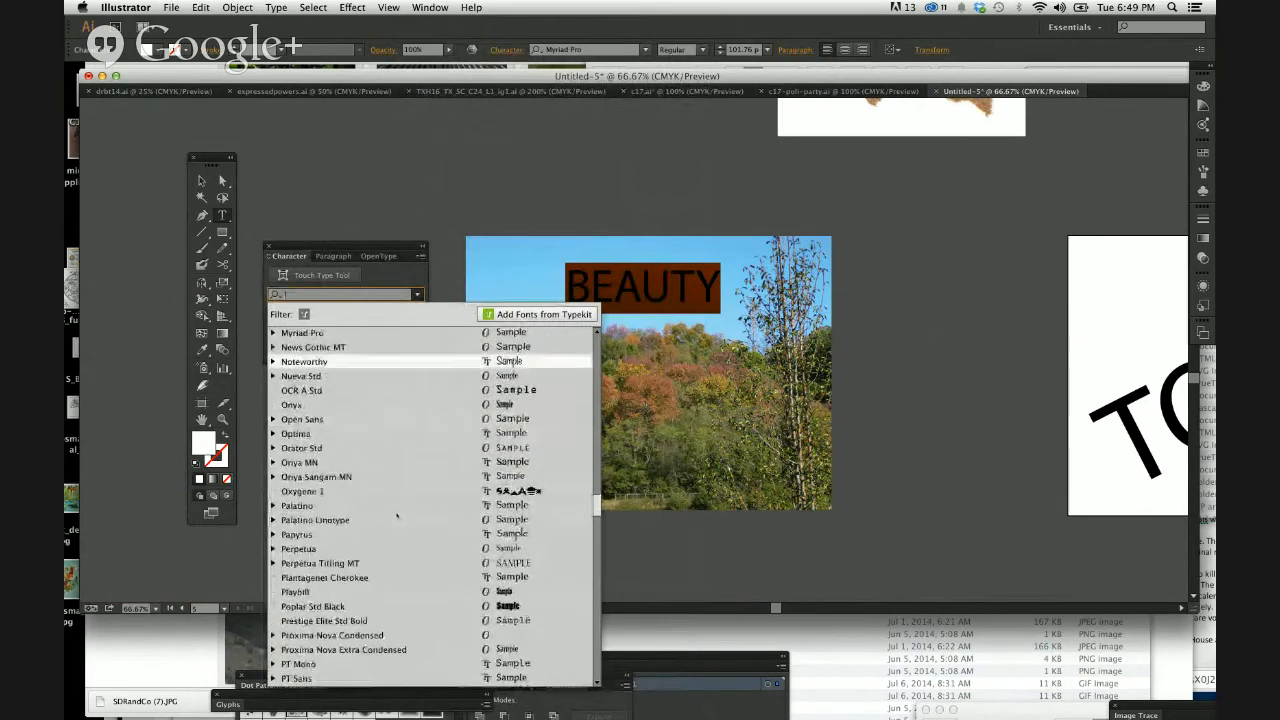
pyautogui.scroll(-5, 397, 516)
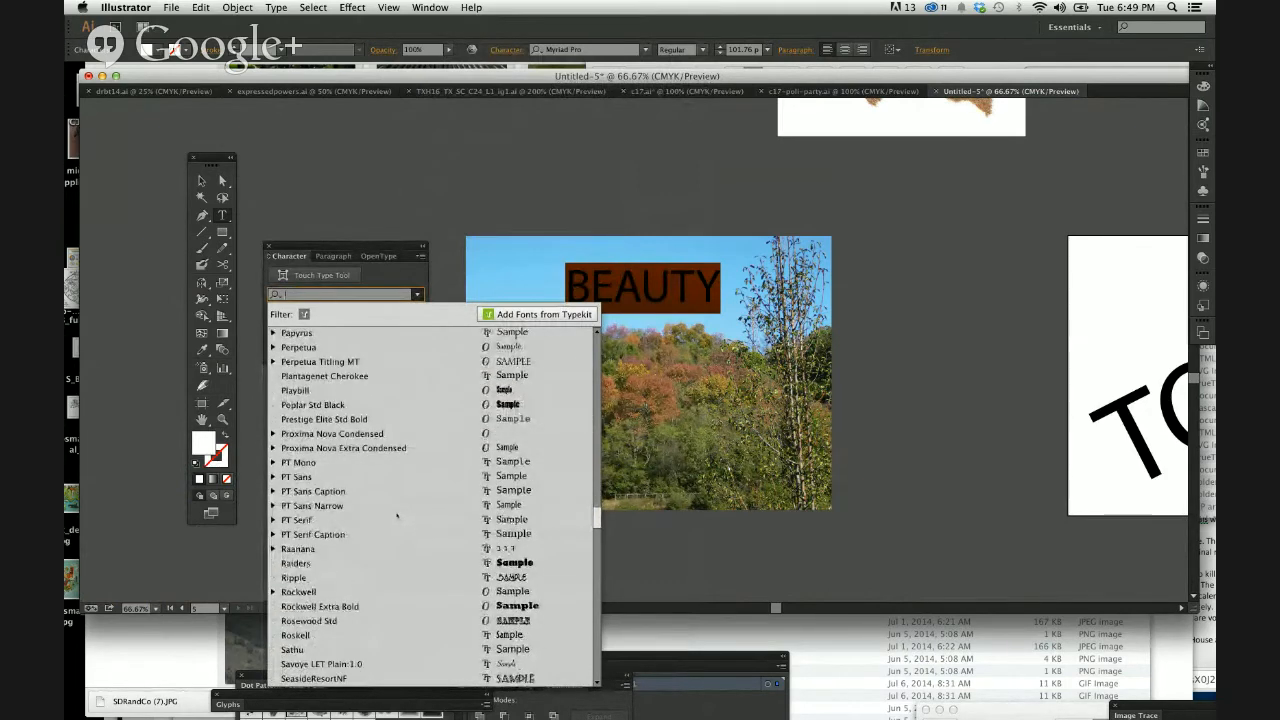
pyautogui.scroll(-2, 397, 516)
pyautogui.scroll(-1, 397, 516)
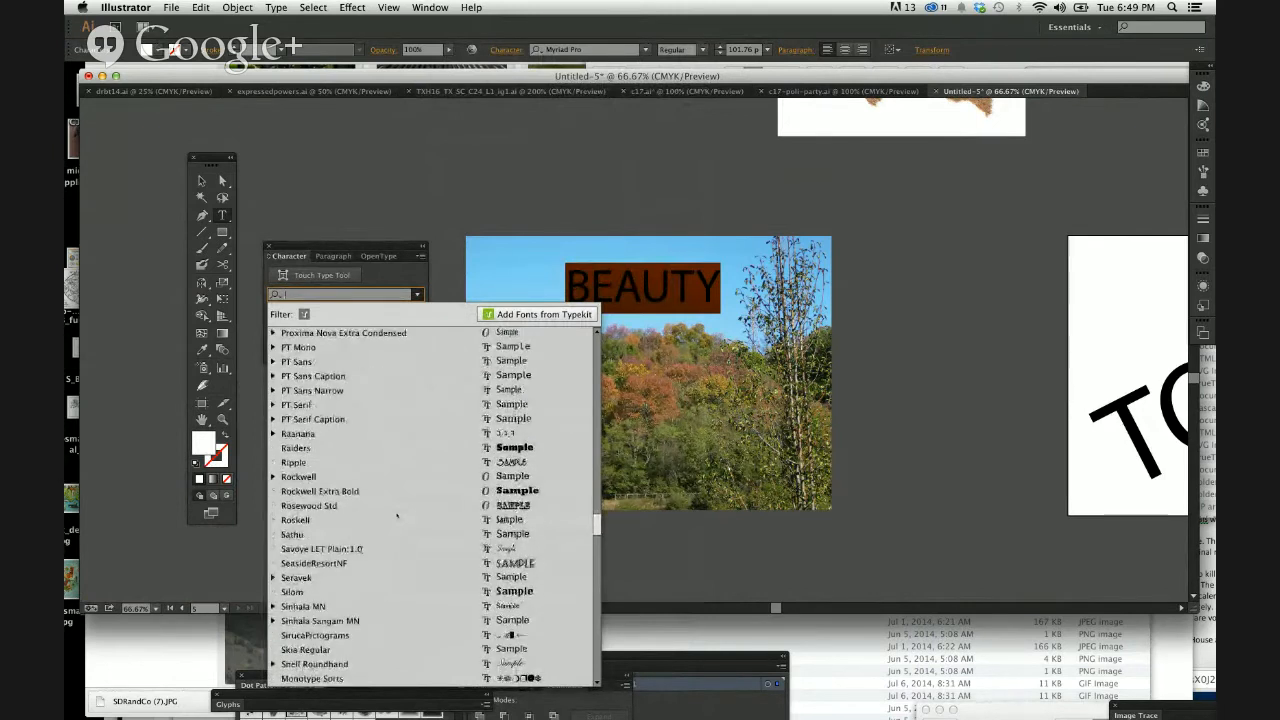
pyautogui.click(346, 665)
pyautogui.click(786, 288)
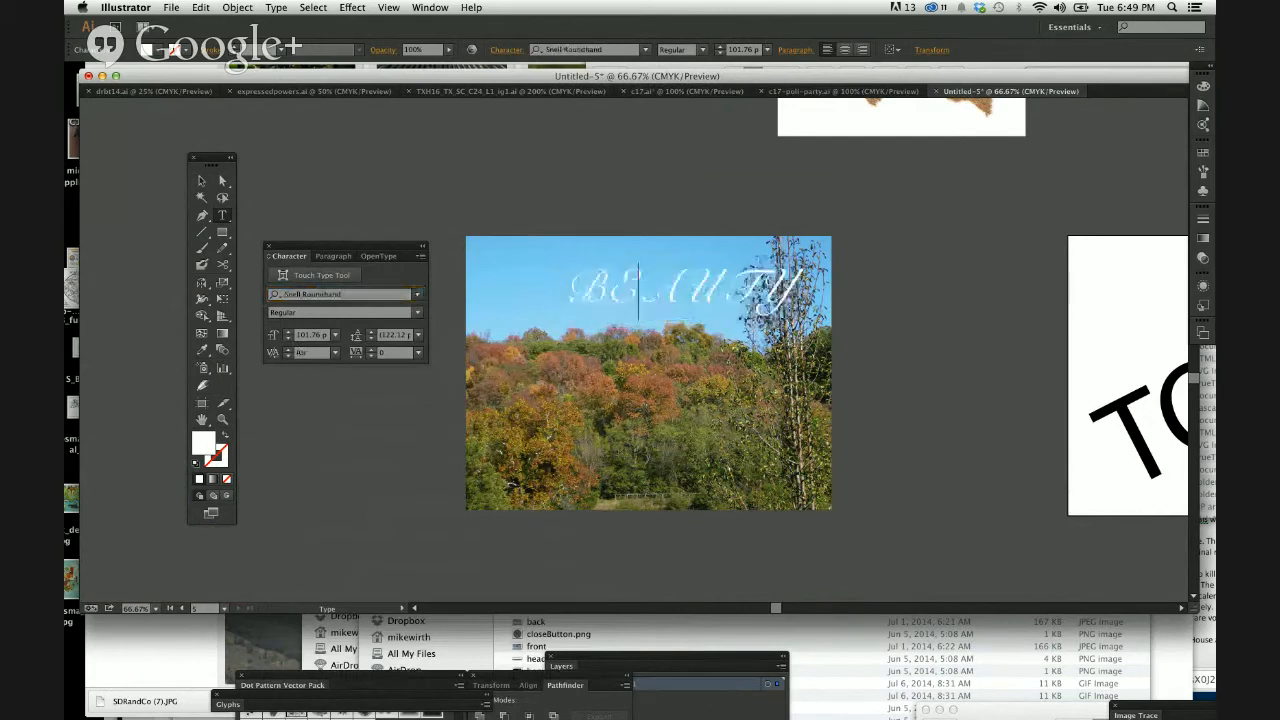
# Step: Retype the script word as Beauty with only the first letter capitalised, and move the character settings clear of the photo
pyautogui.doubleClick(658, 291)
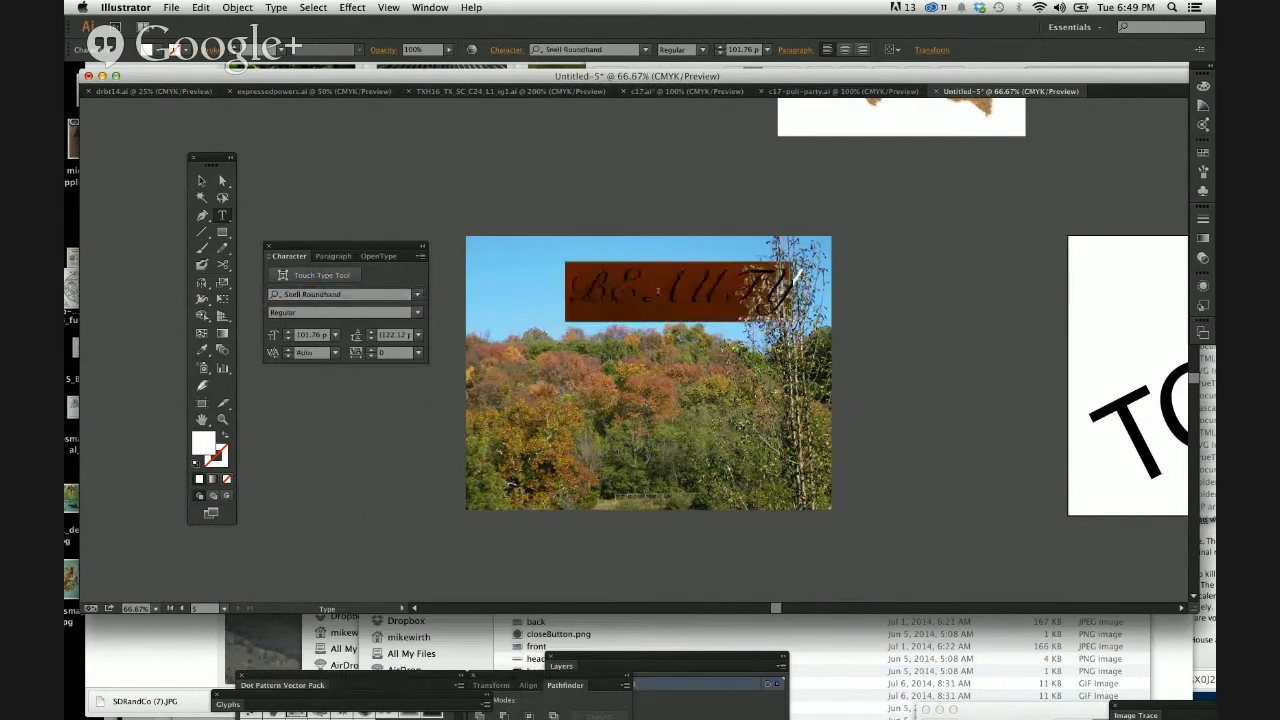
pyautogui.write('Beauty')
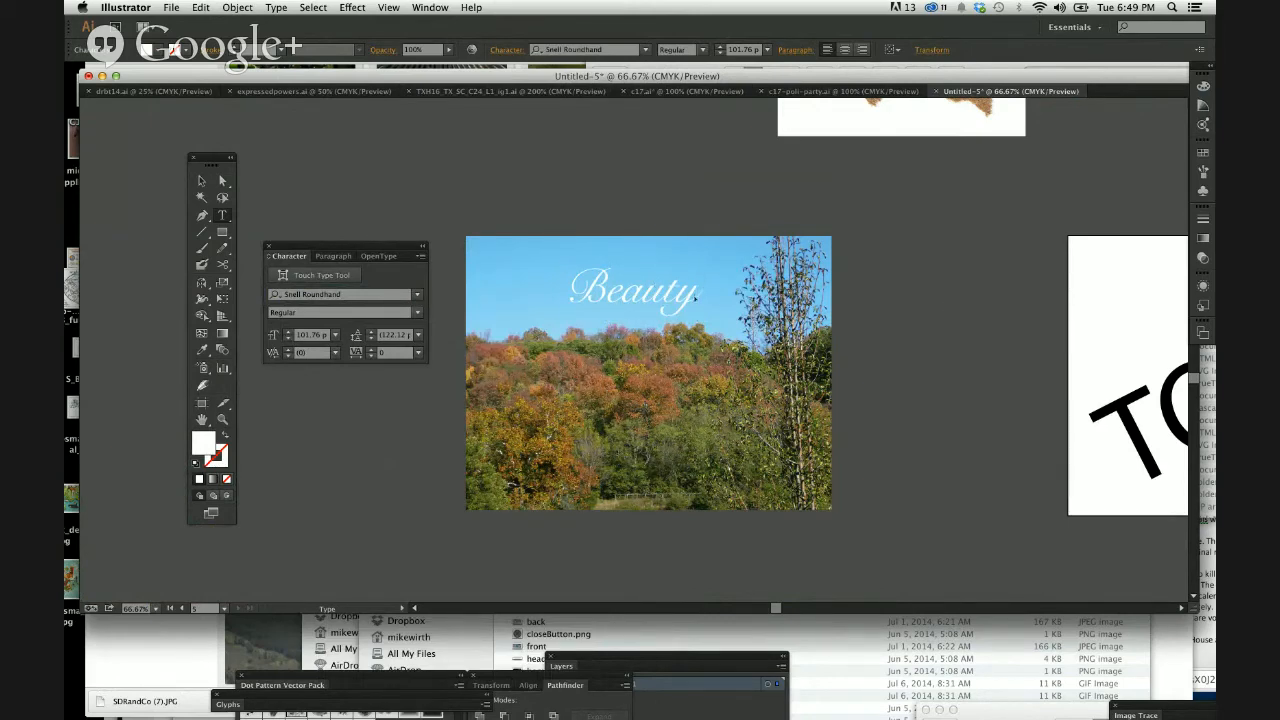
pyautogui.press('Escape')
pyautogui.press('super+plus')
pyautogui.scroll(-2, 778, 344)
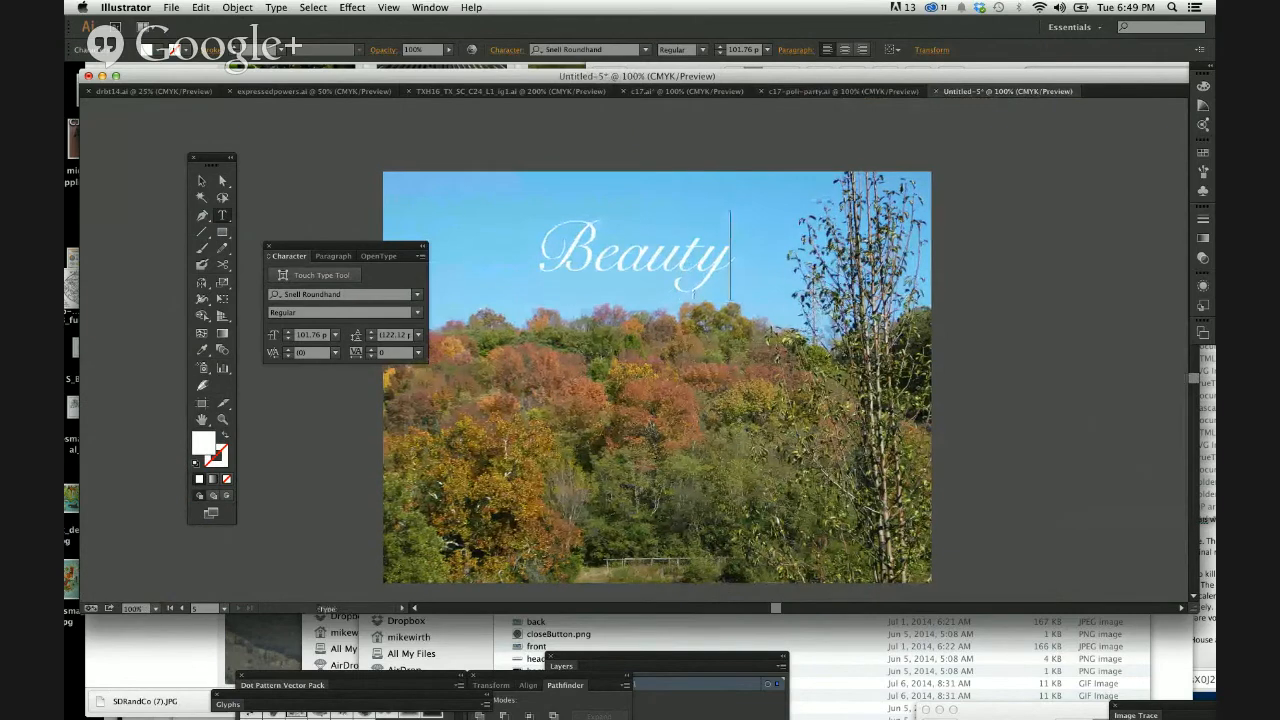
pyautogui.scroll(-1, 662, 357)
pyautogui.hscroll(-1, 662, 357)
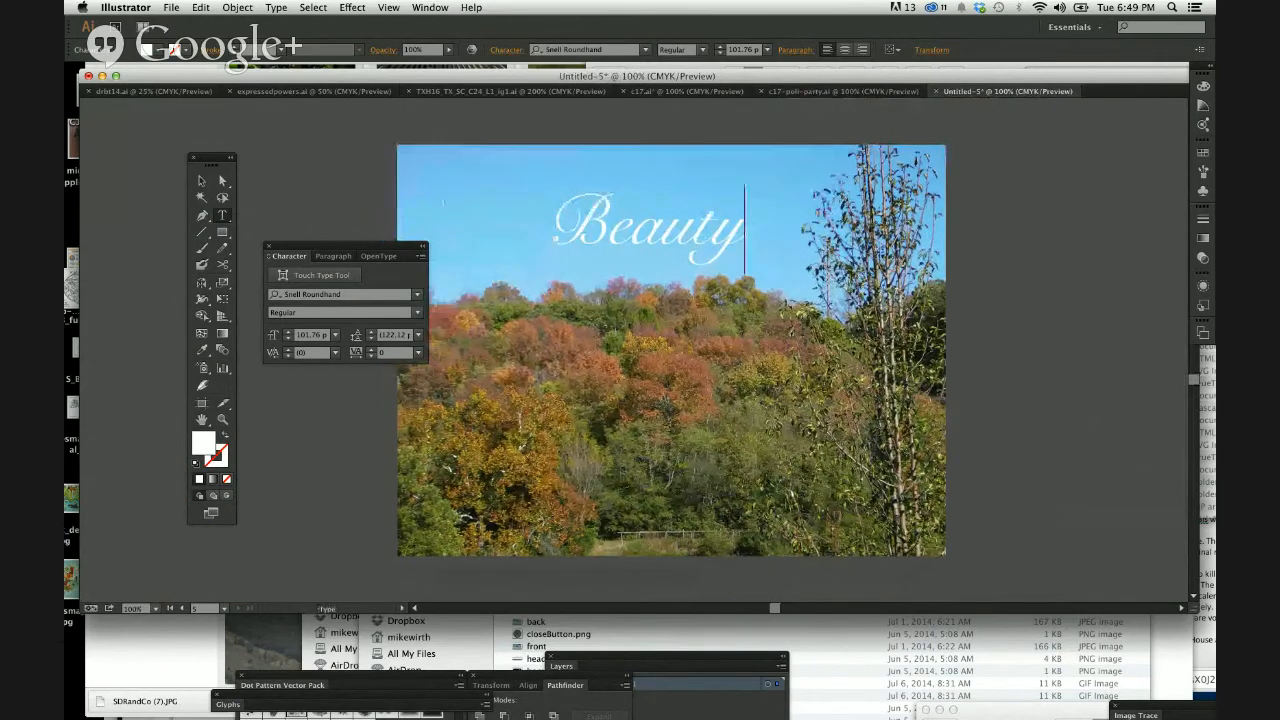
pyautogui.press('Escape')
pyautogui.moveTo(345, 246); pyautogui.dragTo(268, 326)
pyautogui.click(316, 258)
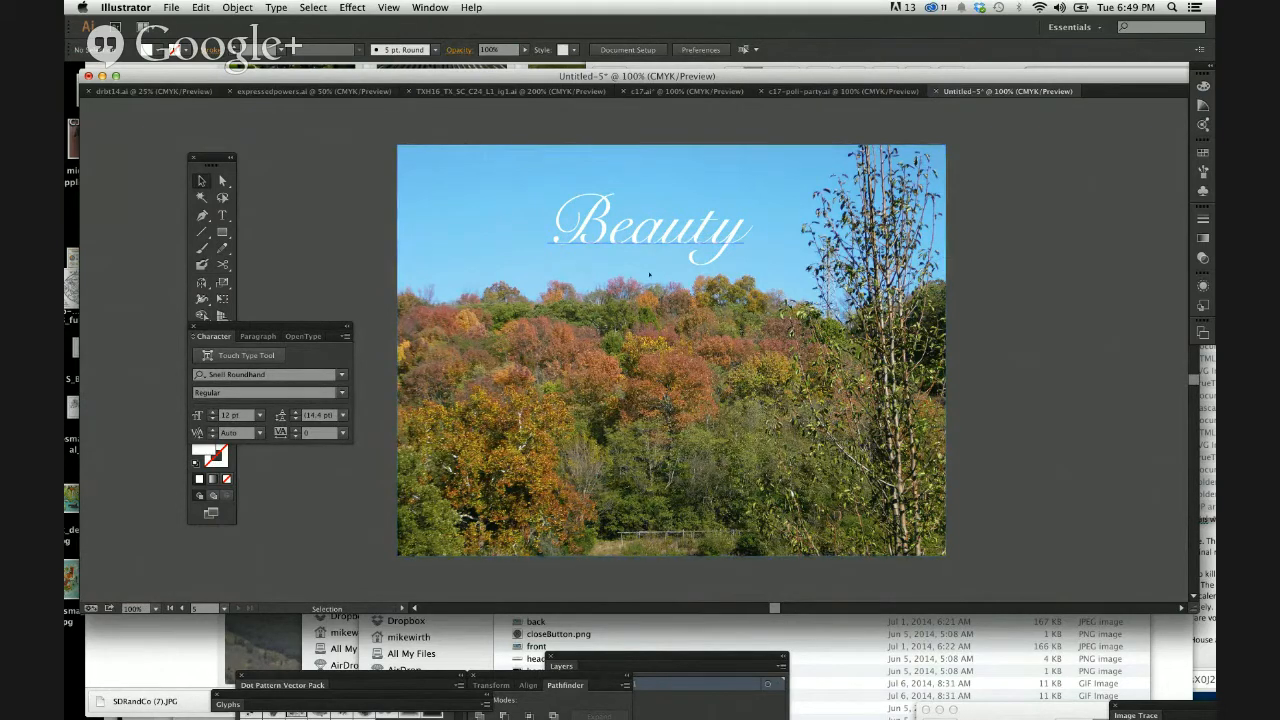
# Step: Try the word Beauty over the foliage, and place it back in the open sky, left of the photo's centre
pyautogui.moveTo(650, 274); pyautogui.dragTo(672, 482)
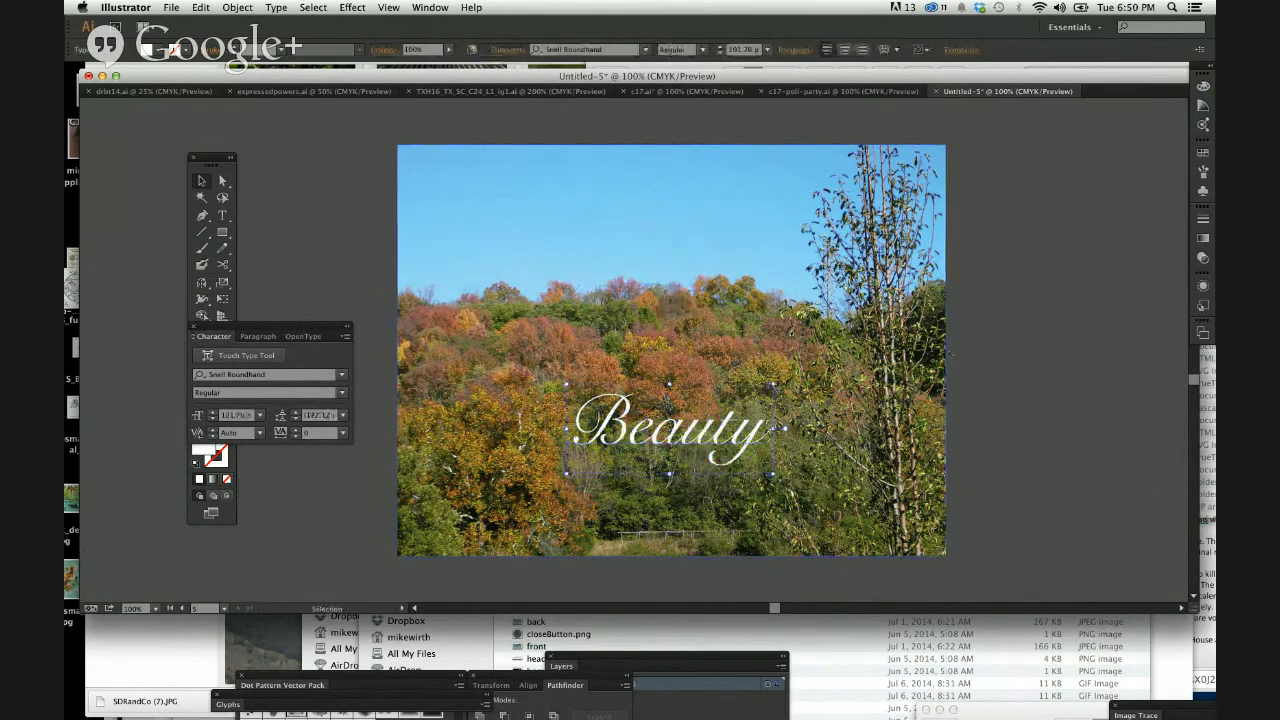
pyautogui.click(1052, 336)
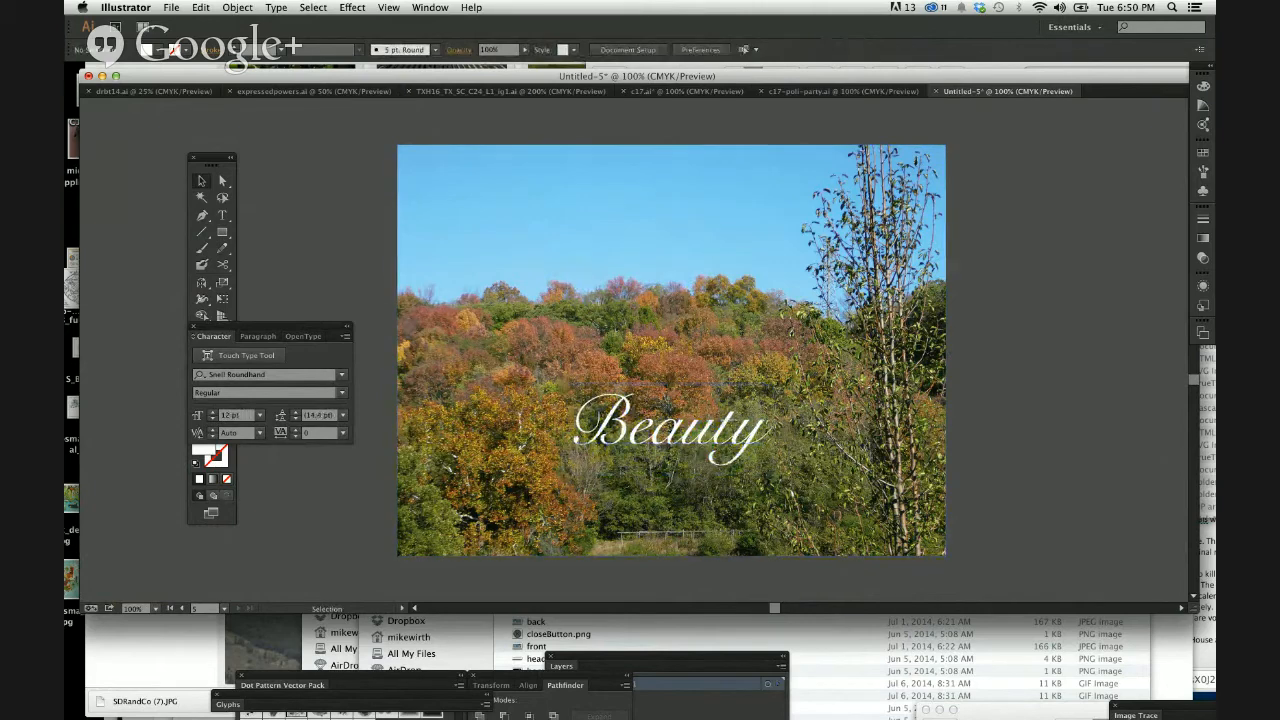
pyautogui.moveTo(660, 430); pyautogui.dragTo(630, 237)
pyautogui.click(955, 207)
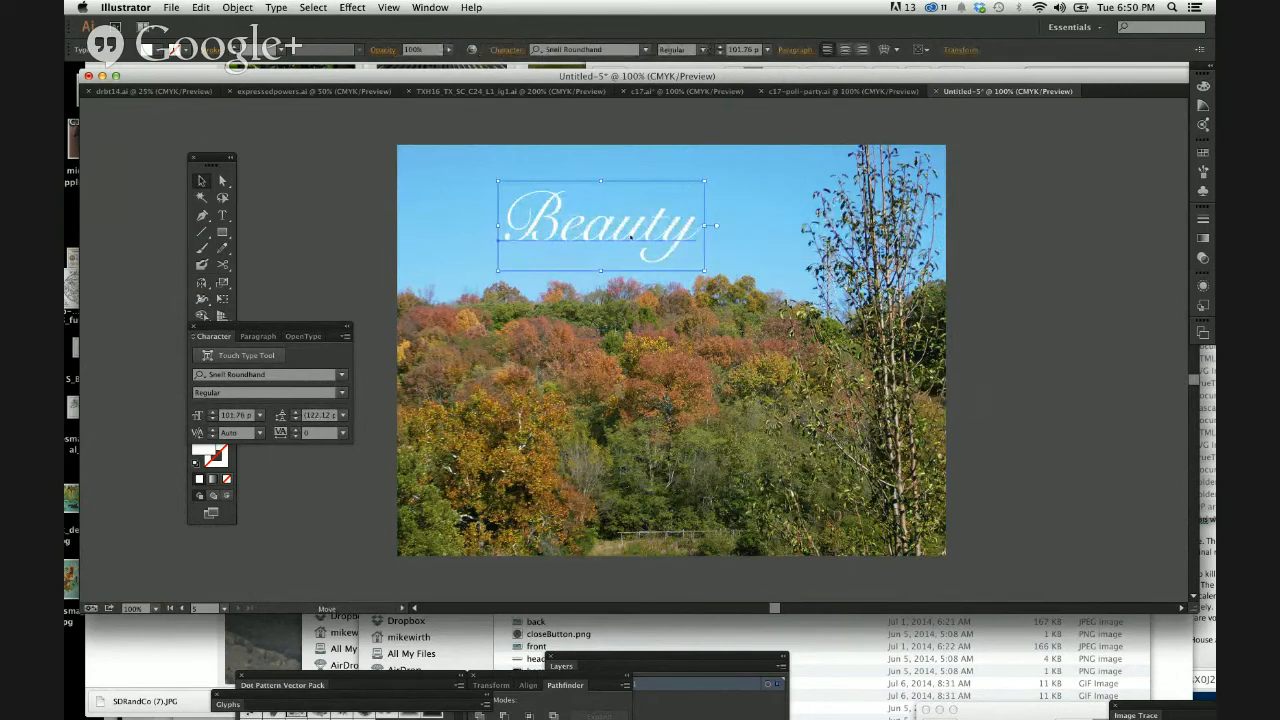
pyautogui.moveTo(630, 237); pyautogui.dragTo(630, 223)
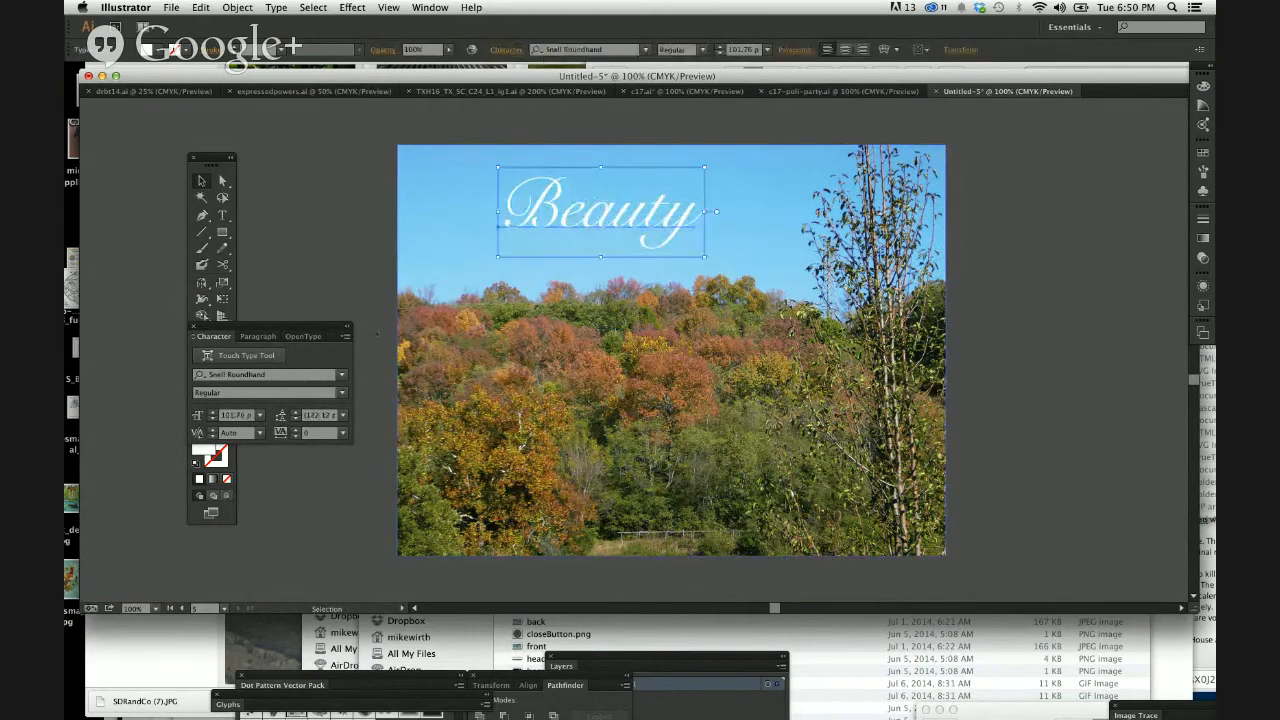
pyautogui.click(265, 374)
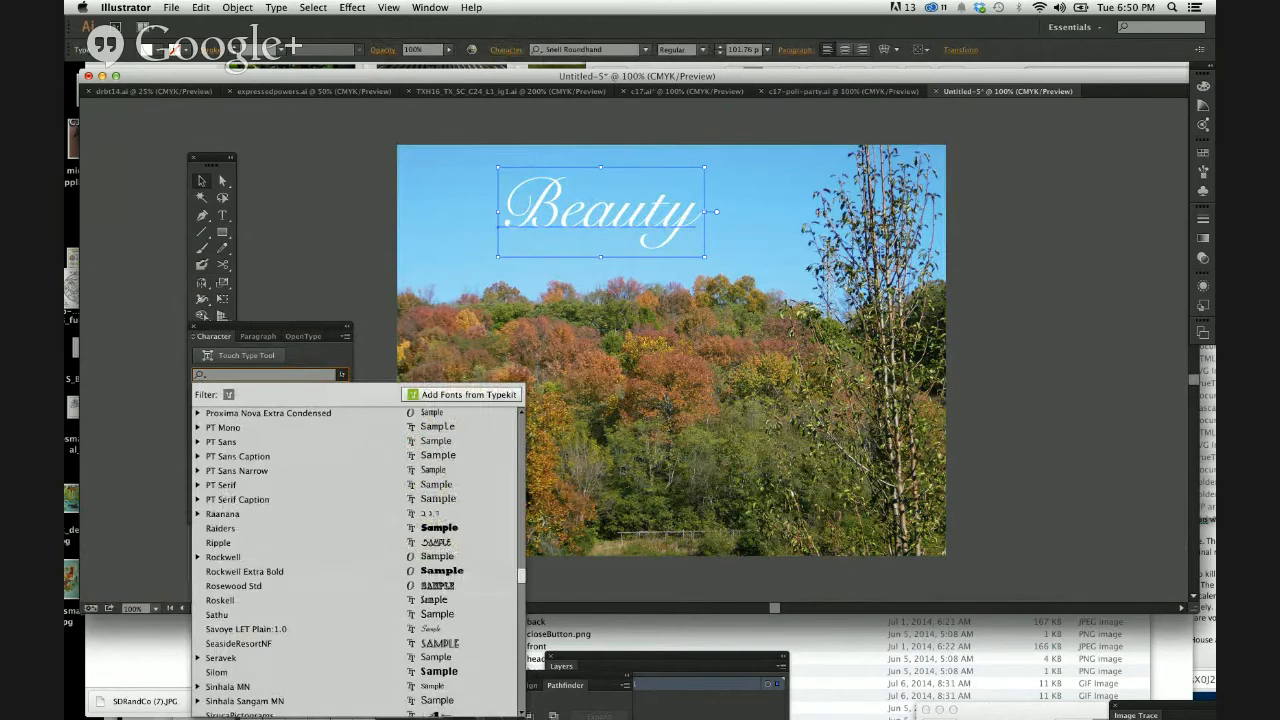
pyautogui.press('Escape')
pyautogui.click(575, 225)
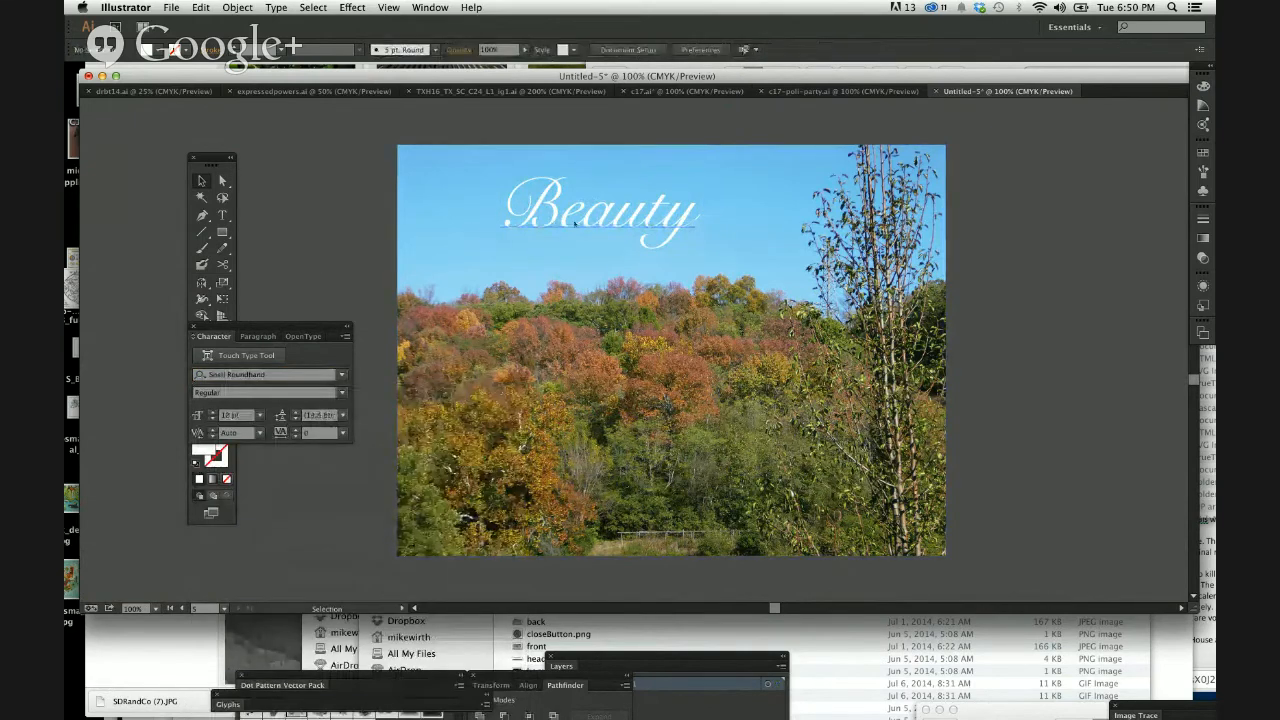
# Step: Try the Bold style on the word Beauty, and switch it to Black
pyautogui.click(575, 225)
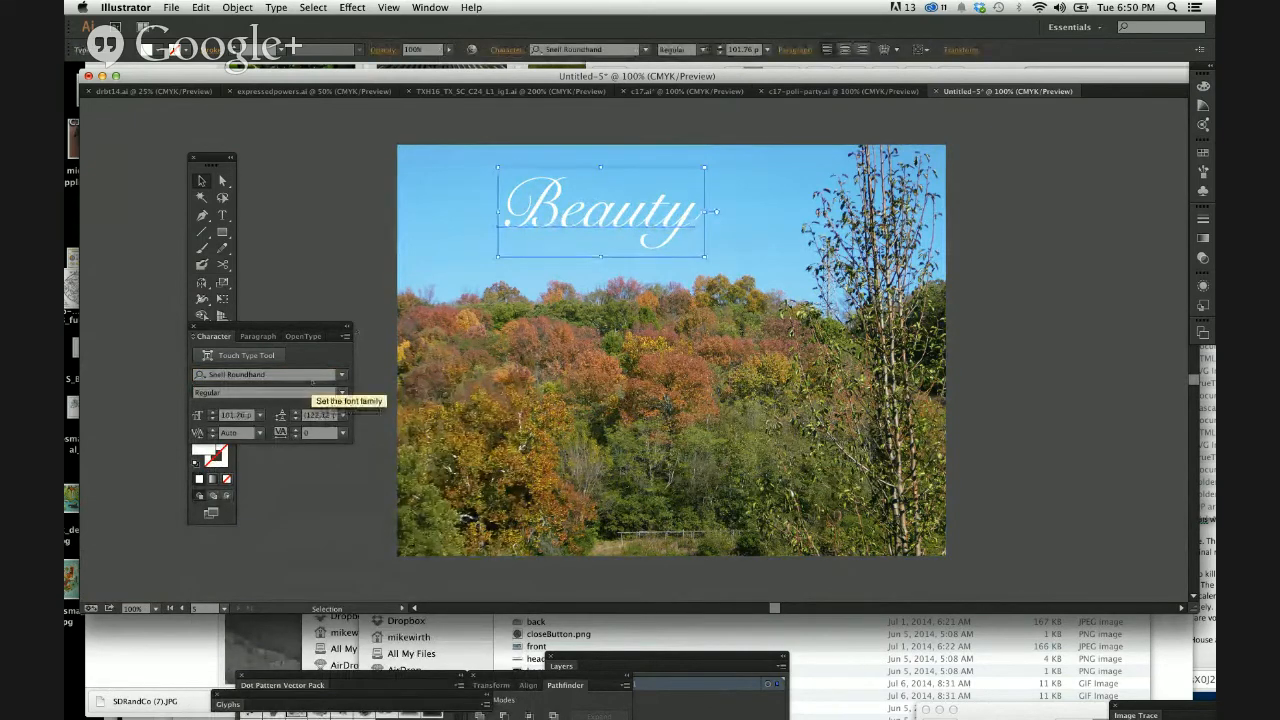
pyautogui.click(318, 392)
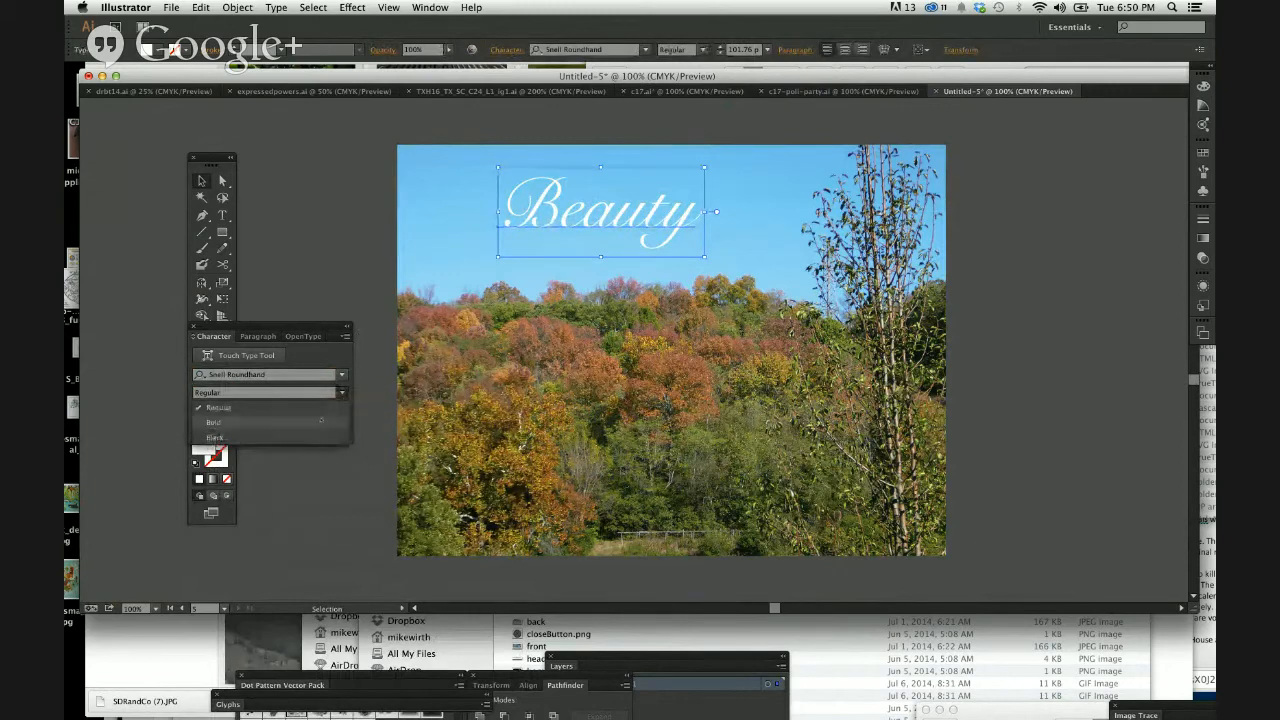
pyautogui.click(321, 420)
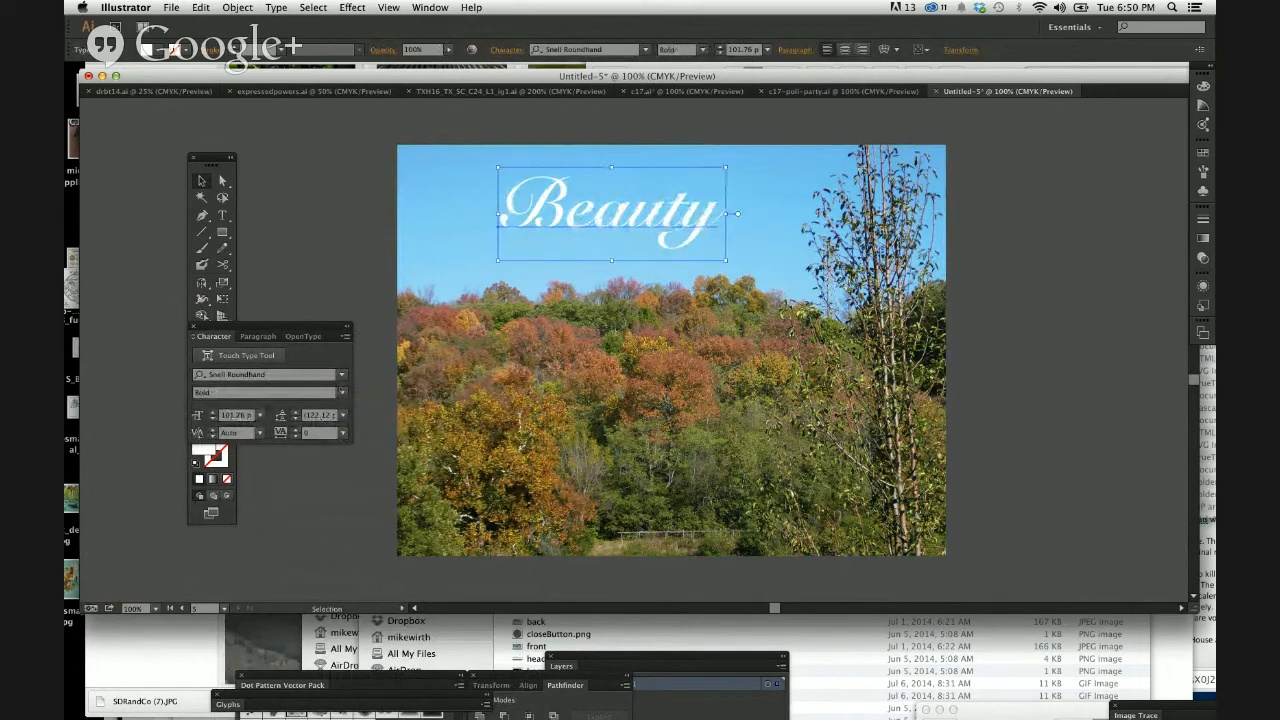
pyautogui.click(341, 392)
pyautogui.click(320, 435)
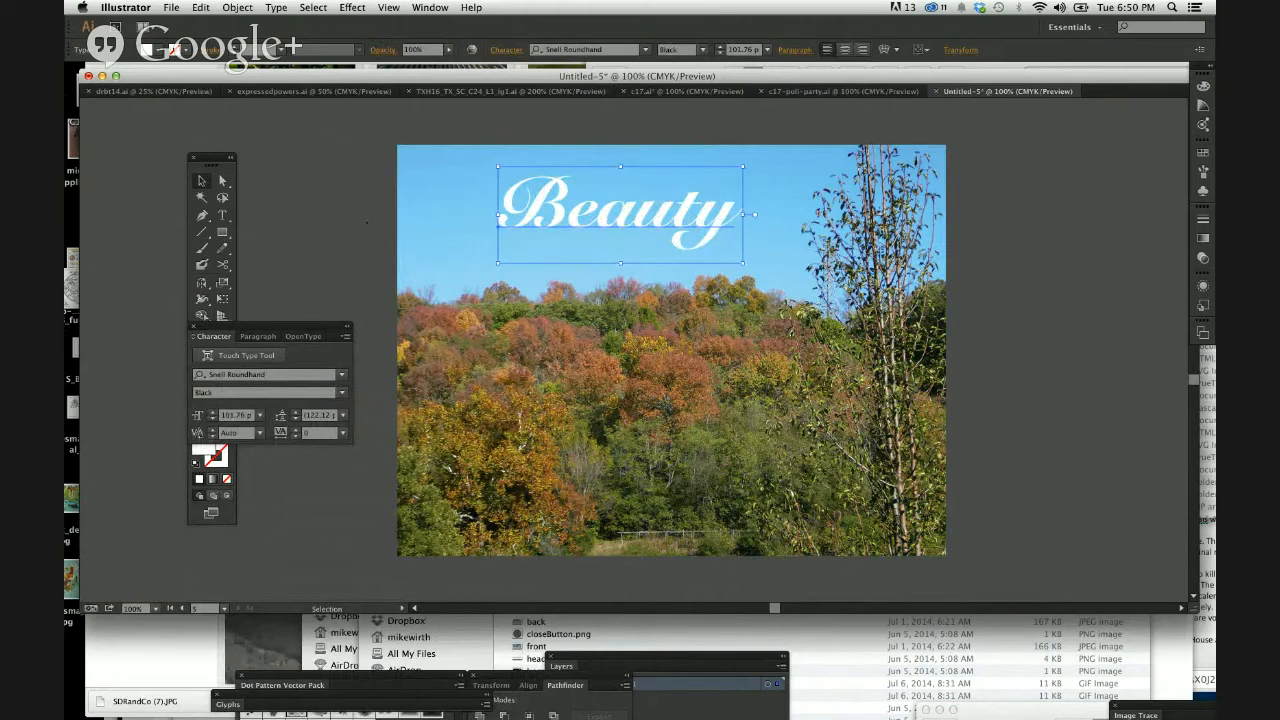
pyautogui.click(367, 222)
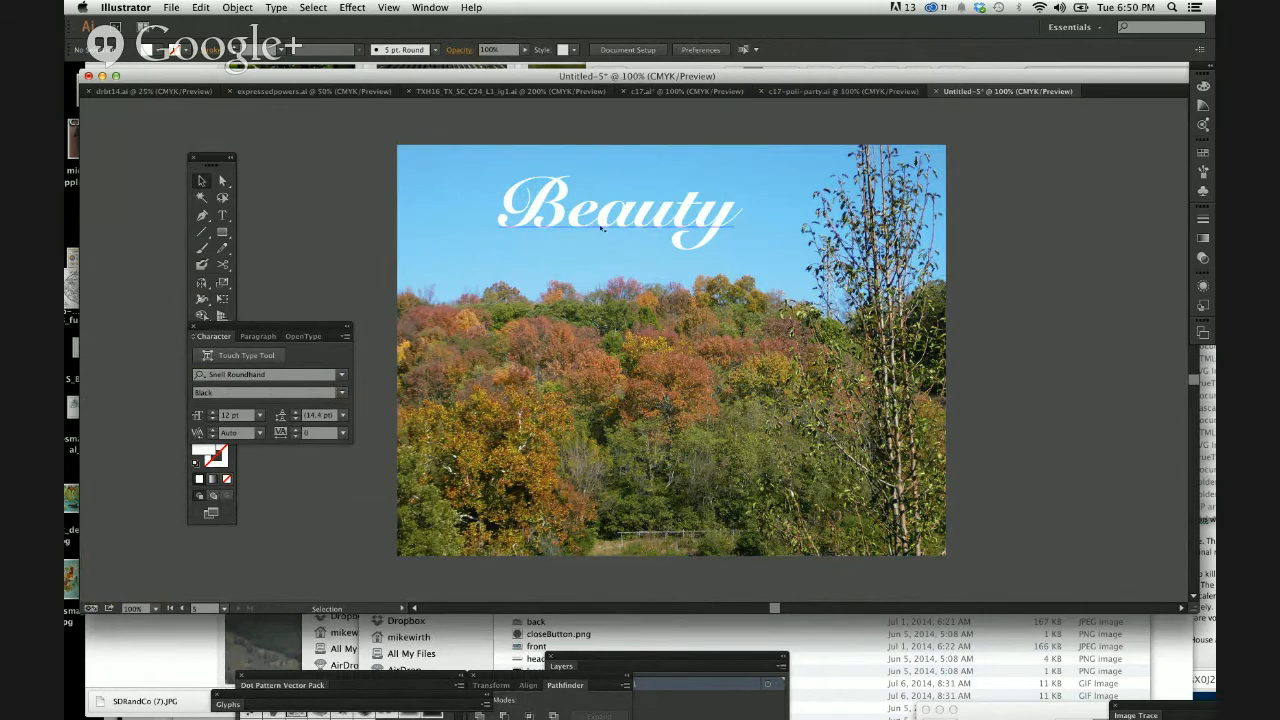
# Step: Move the word Beauty down onto the treeline, and enlarge it proportionally until it spans nearly the photo's full width
pyautogui.moveTo(600, 225); pyautogui.dragTo(694, 293)
pyautogui.click(1018, 339)
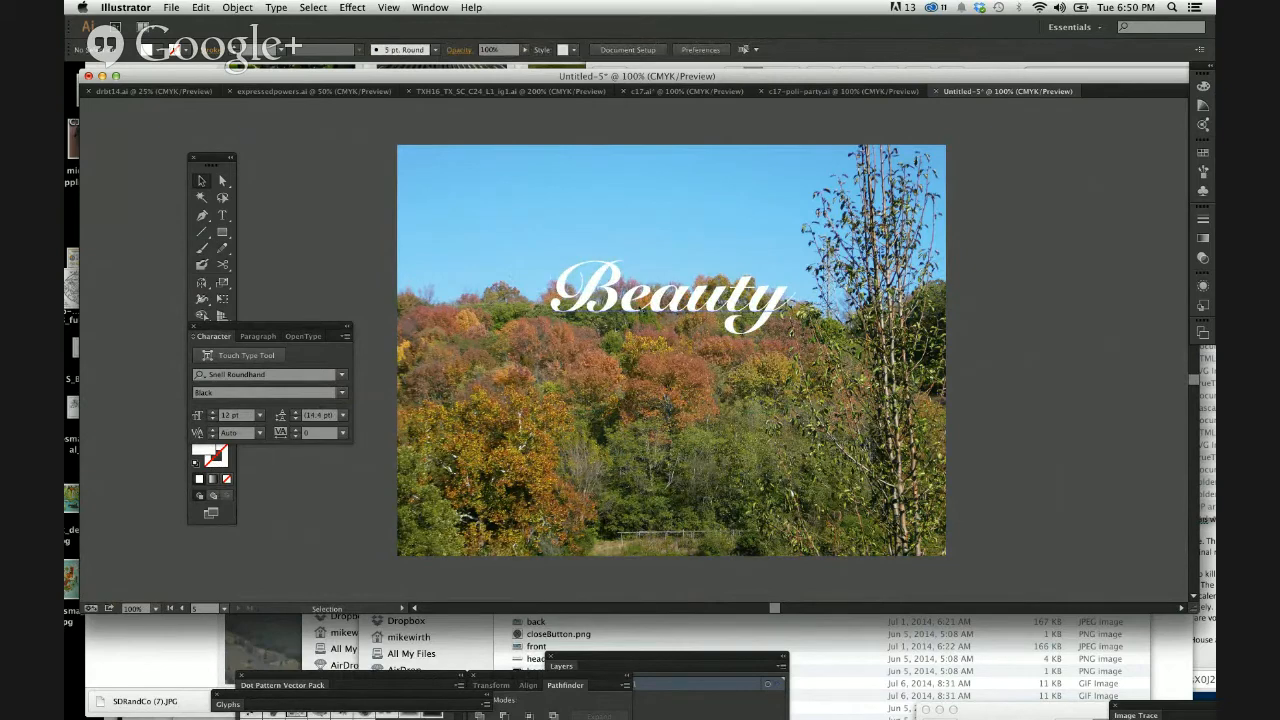
pyautogui.click(674, 309)
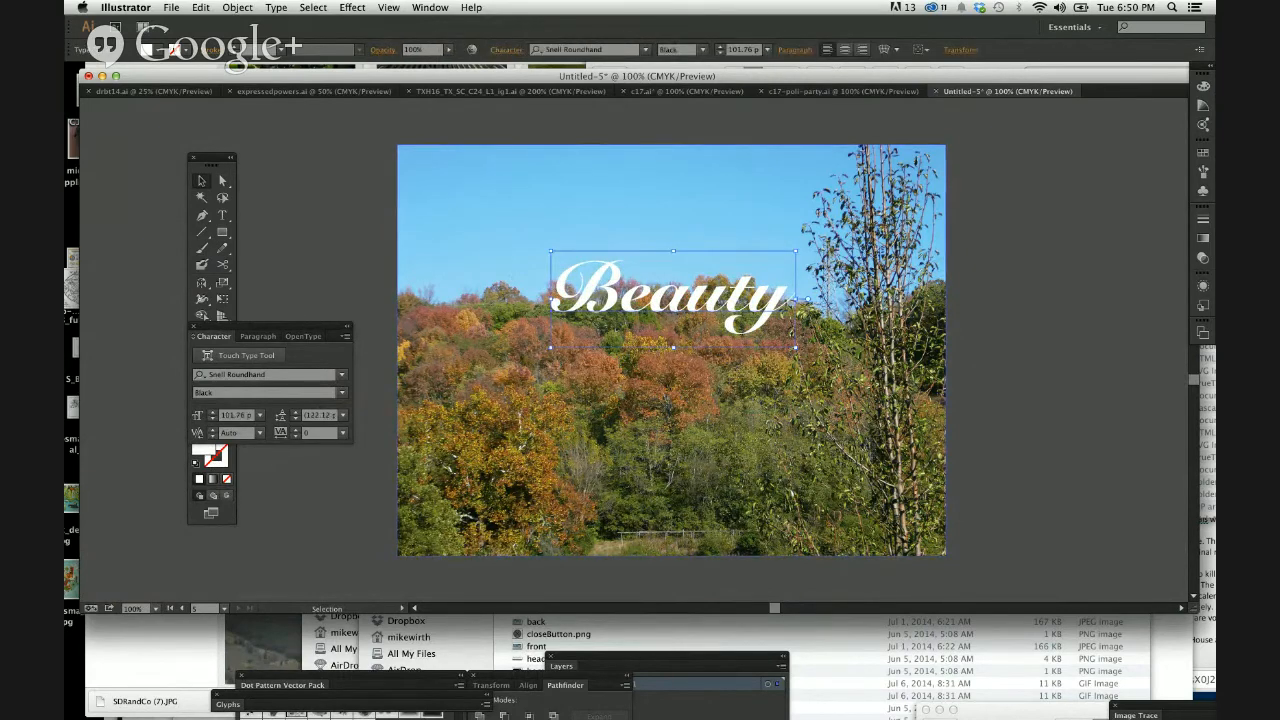
pyautogui.moveTo(796, 347); pyautogui.dragTo(940, 545)
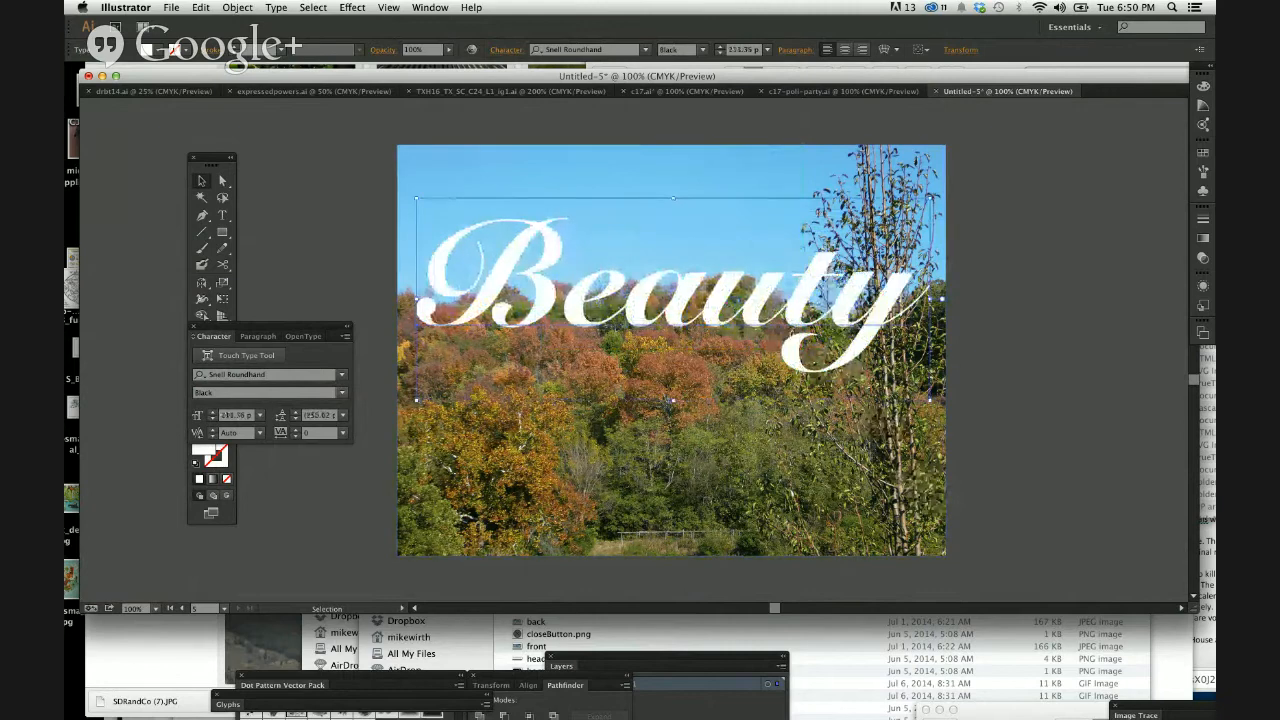
# Step: Set the large word to the Regular style, and try it over the lower foliage and in the sky
pyautogui.click(342, 393)
pyautogui.click(300, 408)
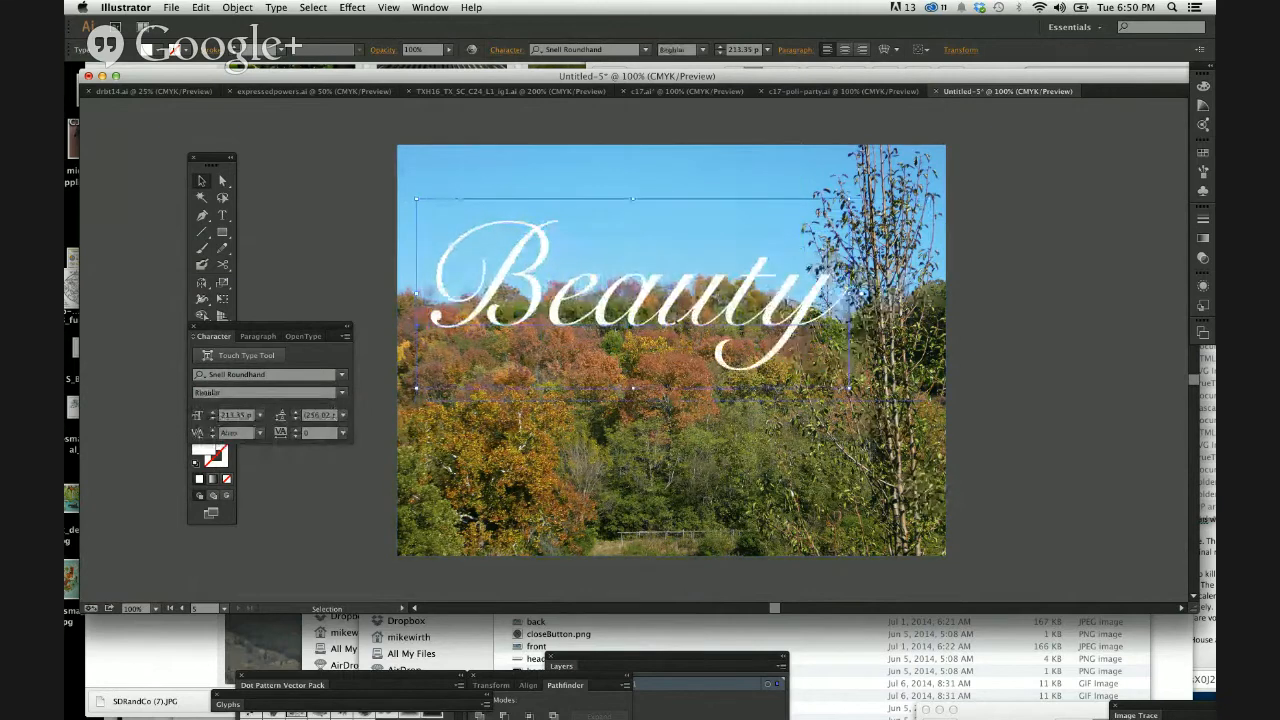
pyautogui.moveTo(674, 318); pyautogui.dragTo(728, 448)
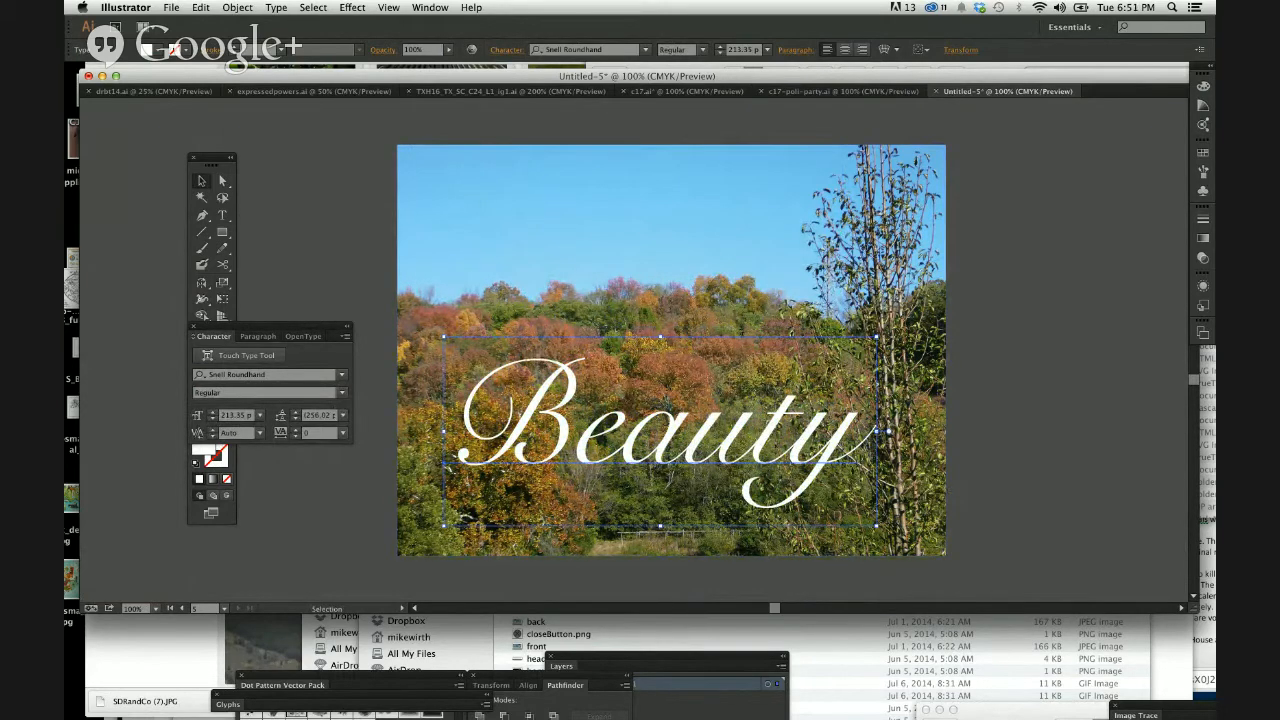
pyautogui.moveTo(760, 440); pyautogui.dragTo(741, 254)
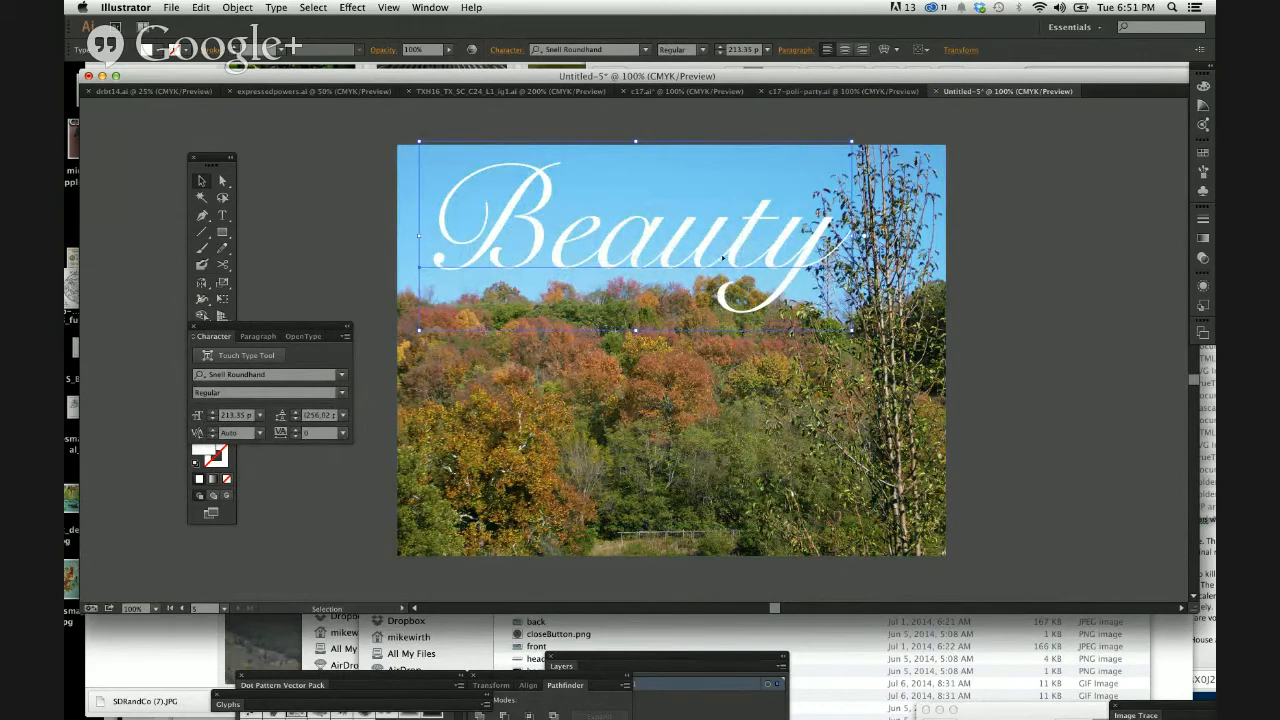
# Step: Delete the word Beauty from the photo, and move the character settings below the tool palette
pyautogui.press('Delete')
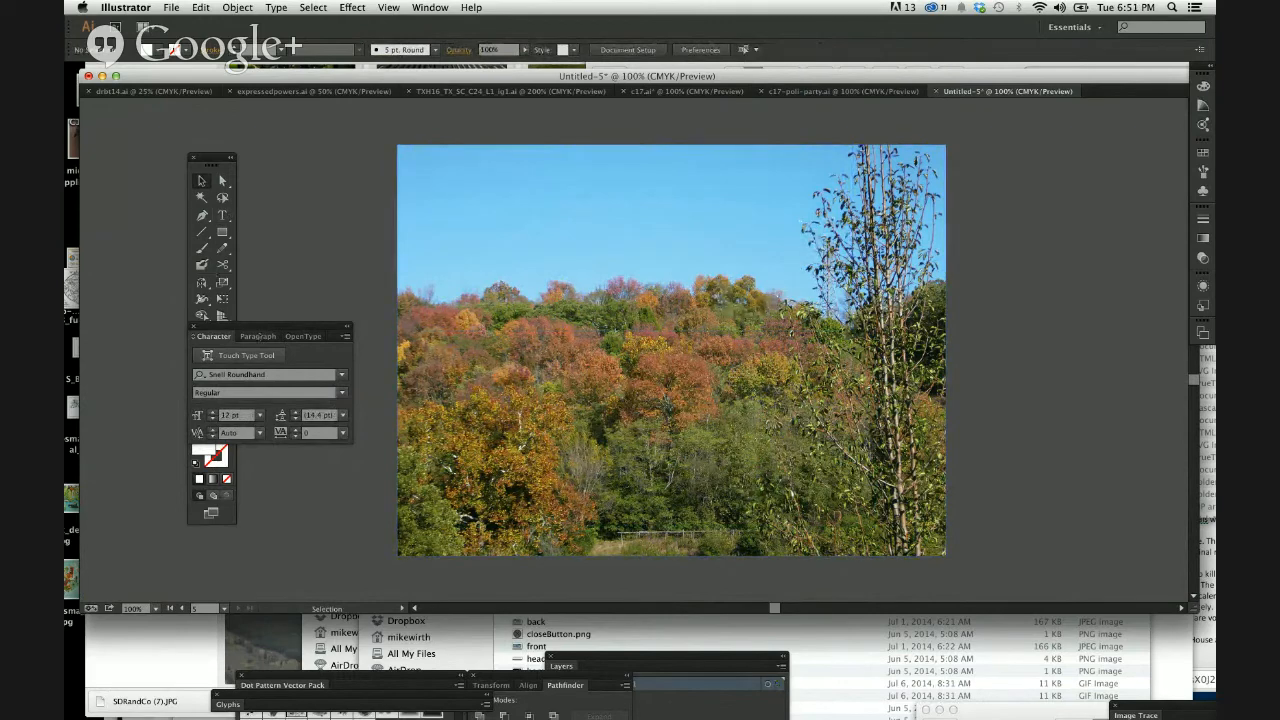
pyautogui.moveTo(258, 330); pyautogui.dragTo(260, 541)
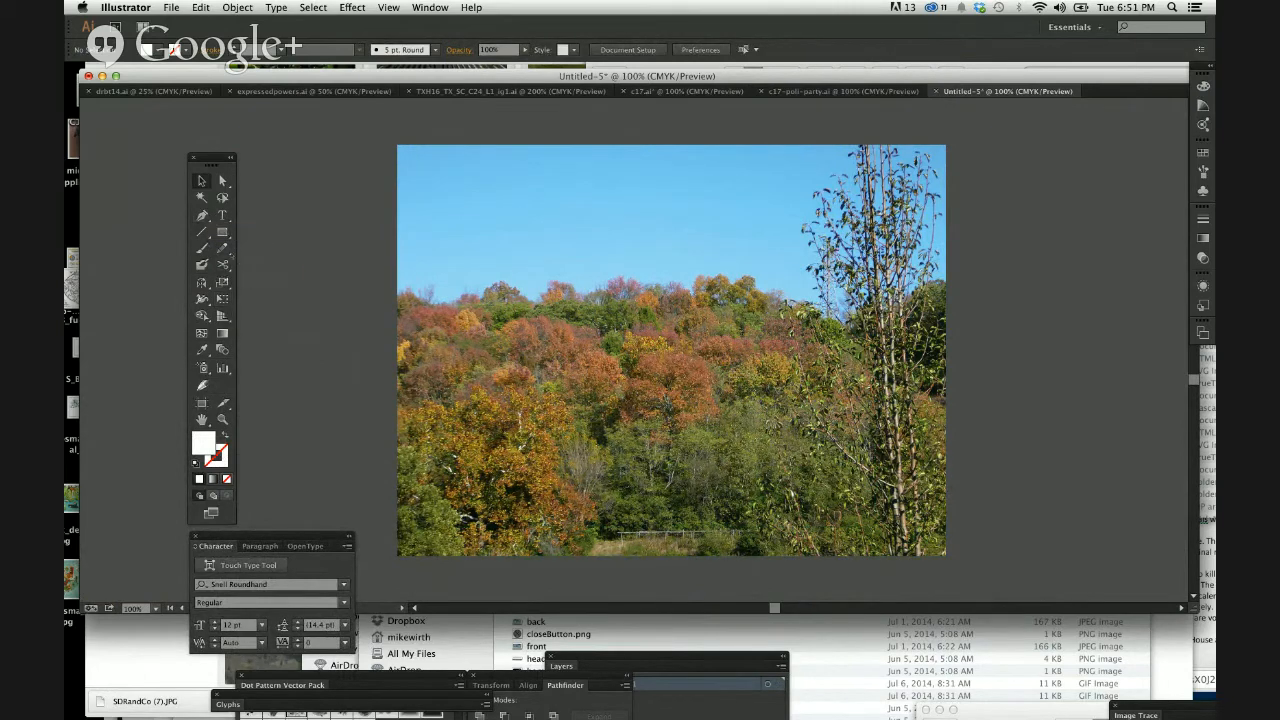
# Step: Trace a freehand path along the treeline with the Pencil tool, and move the tool palette off the photo
pyautogui.press('n')
pyautogui.moveTo(455, 294)
pyautogui.mouseDown()
pyautogui.moveTo(732, 269)
pyautogui.moveTo(832, 302)
pyautogui.mouseUp()
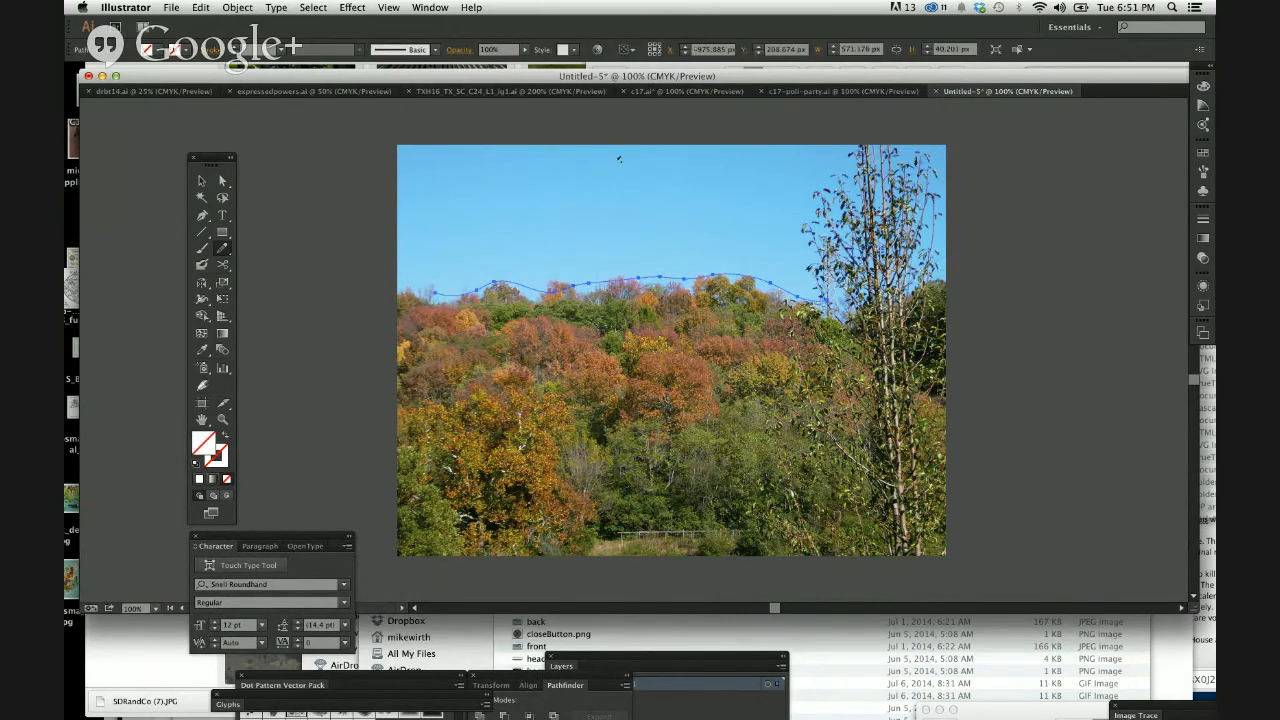
pyautogui.press('super+equal')
pyautogui.press('super+equal')
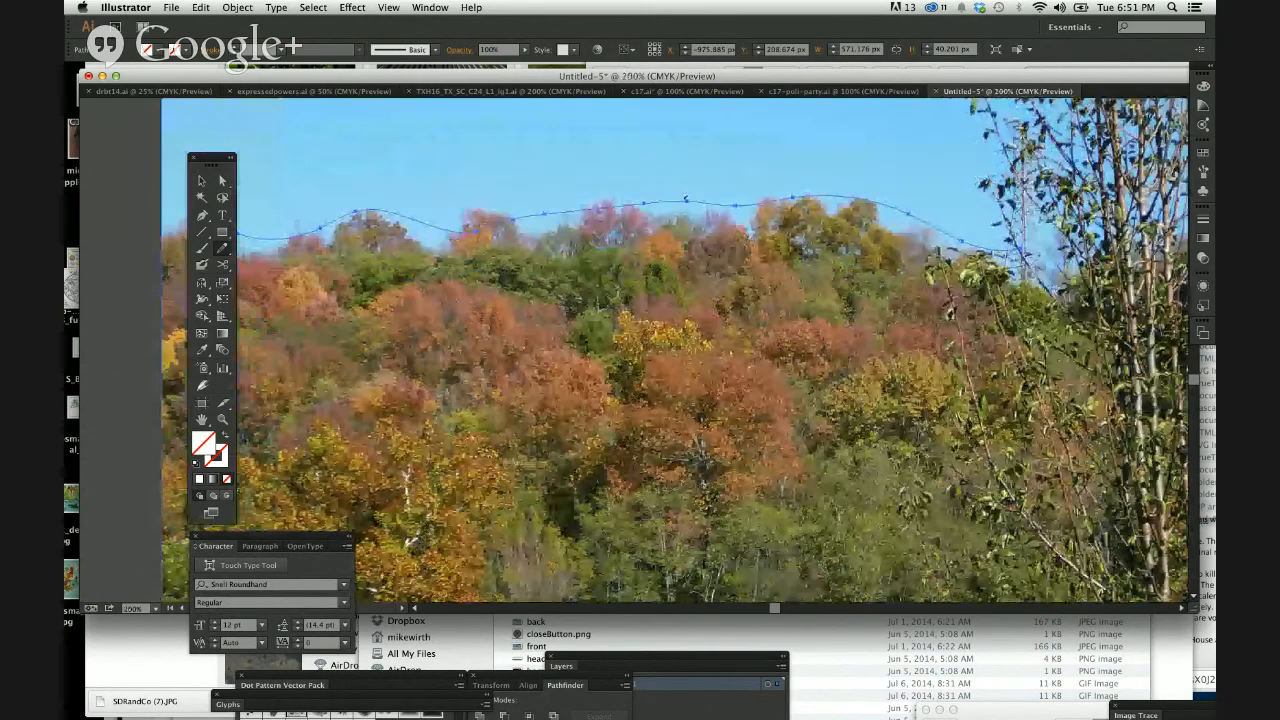
pyautogui.moveTo(212, 157); pyautogui.dragTo(124, 157)
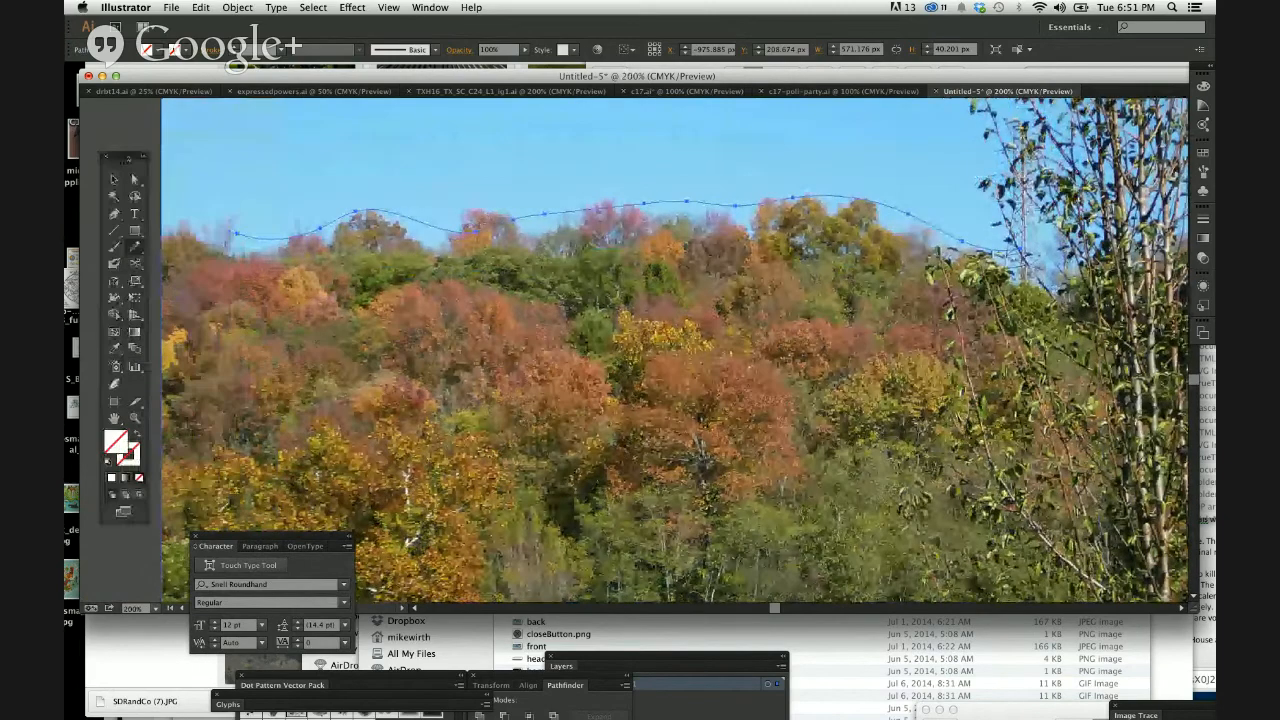
# Step: Place the text "Beauty is in the eye of the beholder" along the treeline path with the Type on a Path tool
pyautogui.click(135, 213)
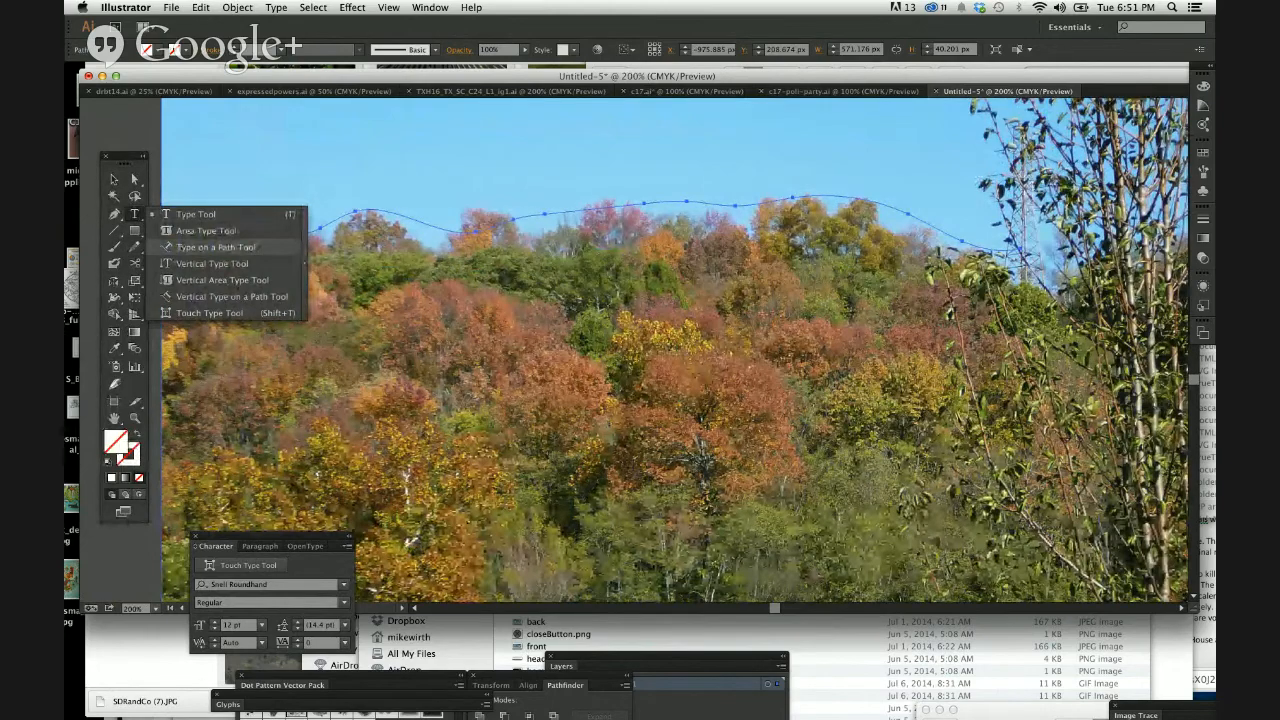
pyautogui.click(215, 247)
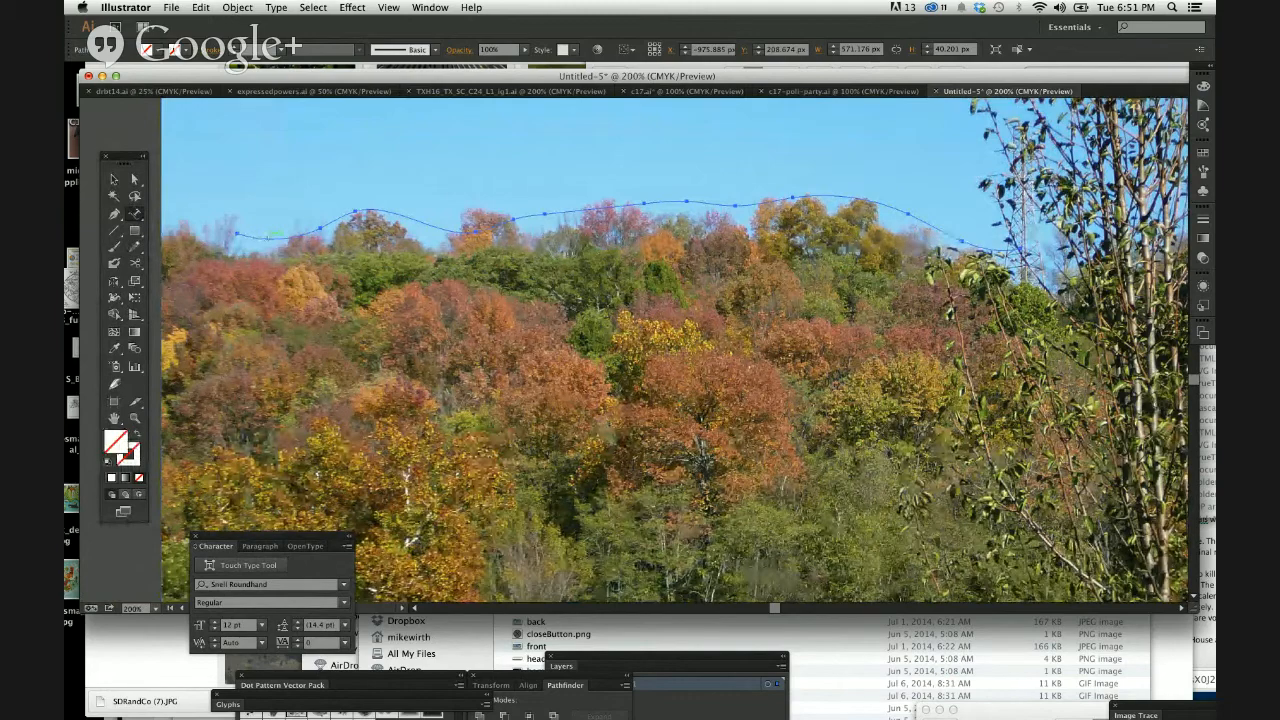
pyautogui.click(270, 236)
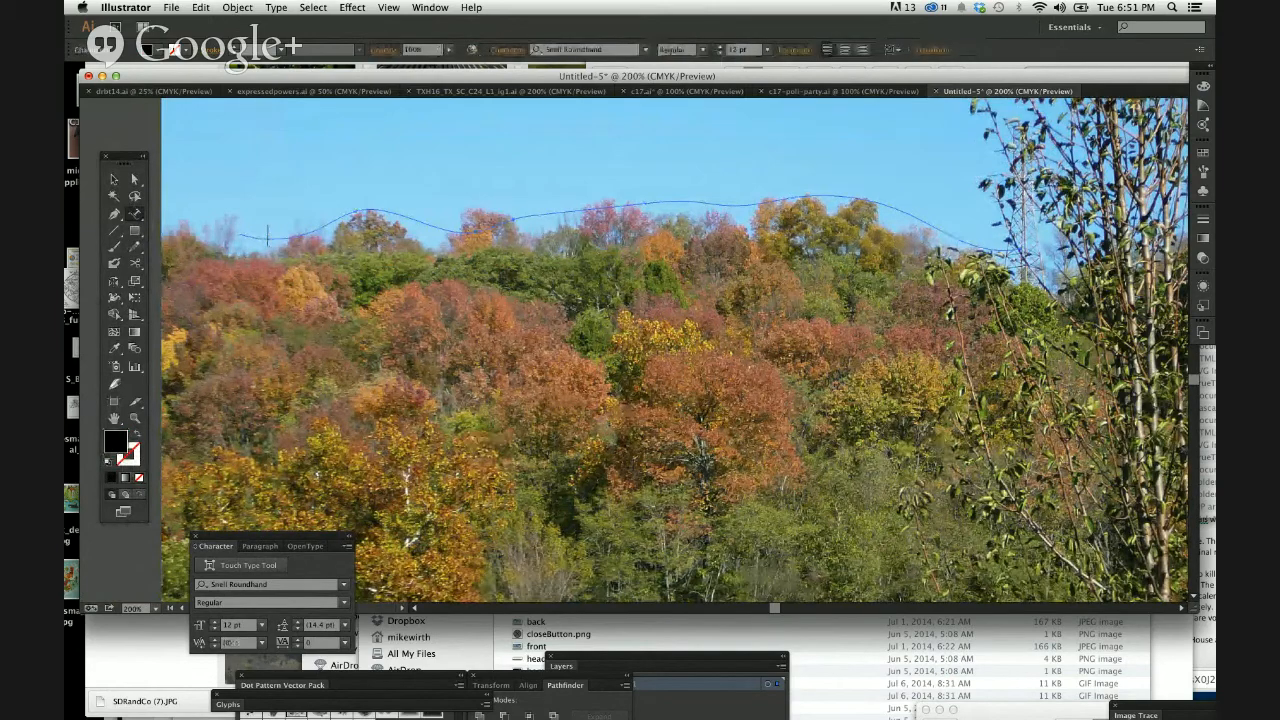
pyautogui.write('Bunny is in the eye of')
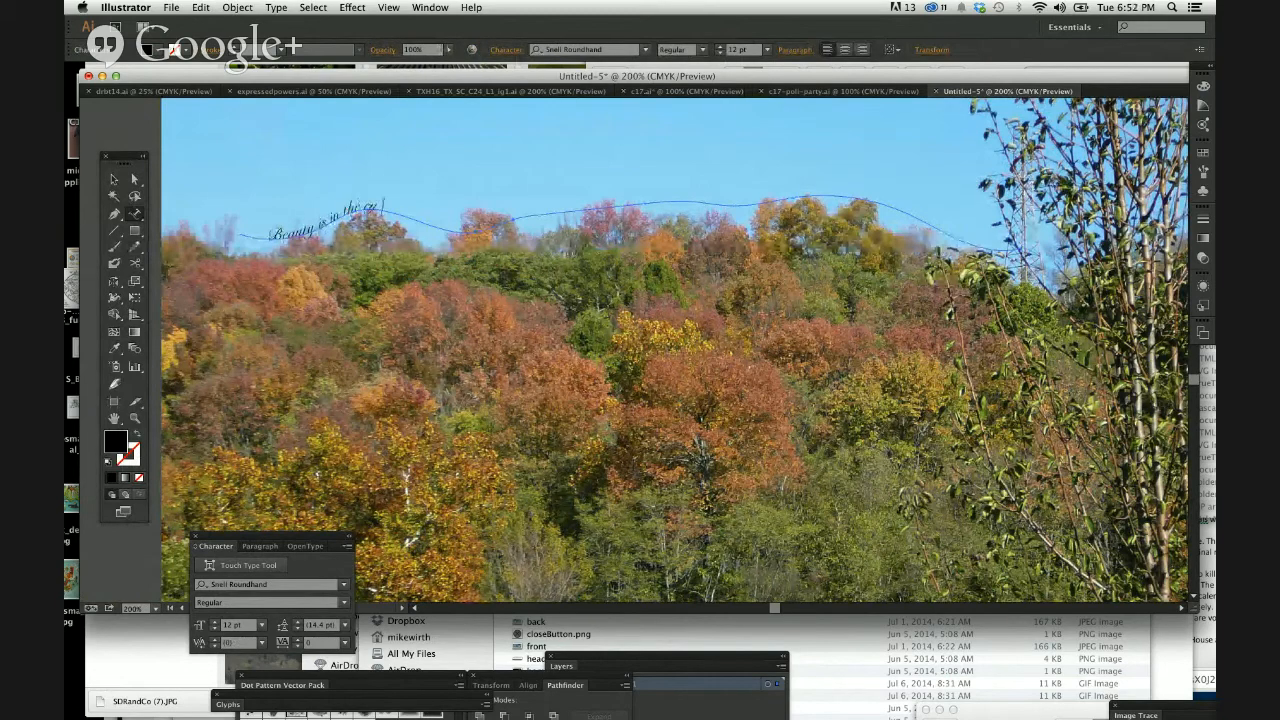
pyautogui.write(' the beholder')
# Step: Select the whole sentence on the path, enlarge its font size to 39 pt, and end text editing
pyautogui.moveTo(468, 229); pyautogui.dragTo(264, 236)
pyautogui.hscroll(-2, 389, 212)
pyautogui.hscroll(-1, 690, 350)
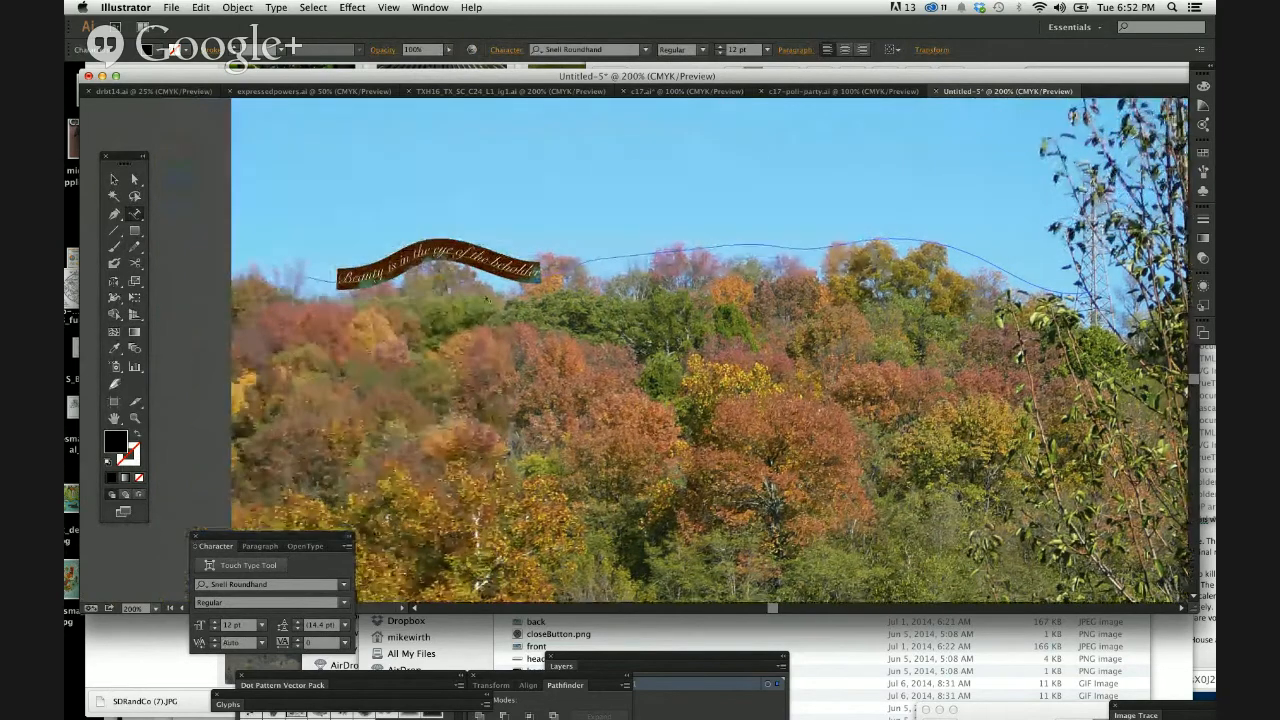
pyautogui.press('super+equal')
pyautogui.press('super+equal')
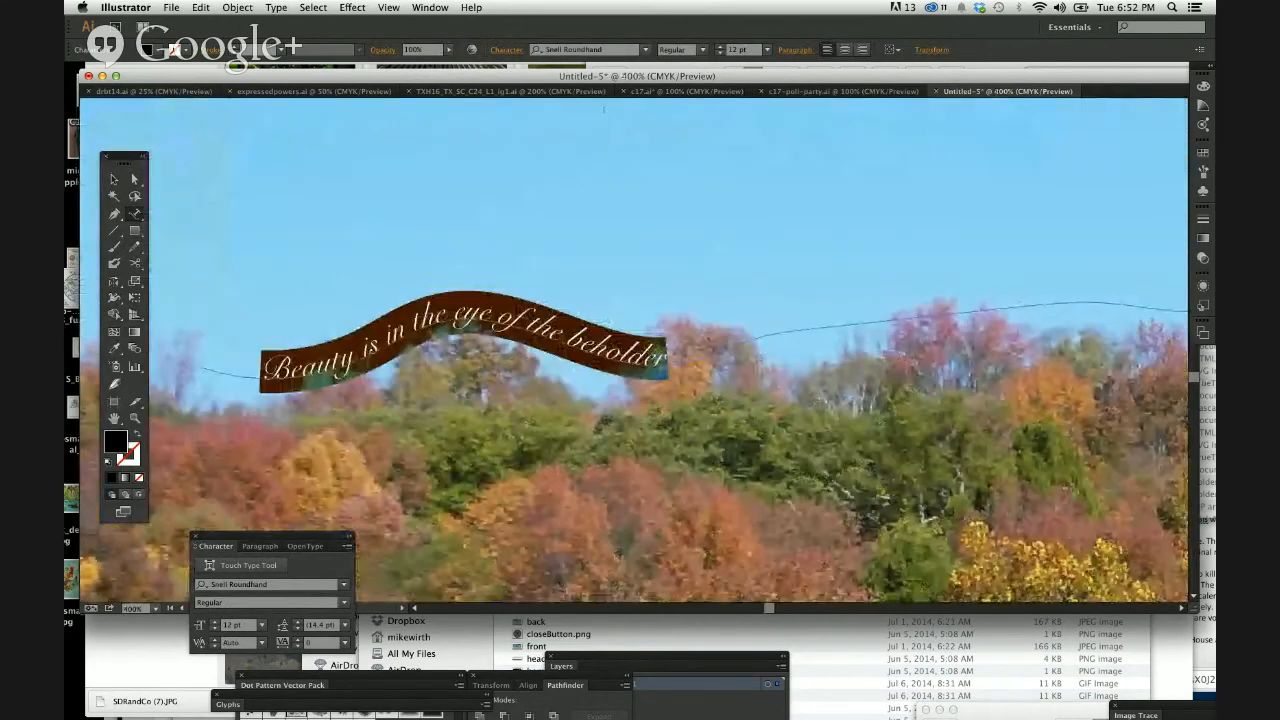
pyautogui.click(738, 49)
pyautogui.press('Up')
pyautogui.press('Up')
pyautogui.press('Up')
pyautogui.press('Up')
pyautogui.press('Up')
pyautogui.press('Up')
pyautogui.press('Up')
pyautogui.press('Up')
pyautogui.press('Up')
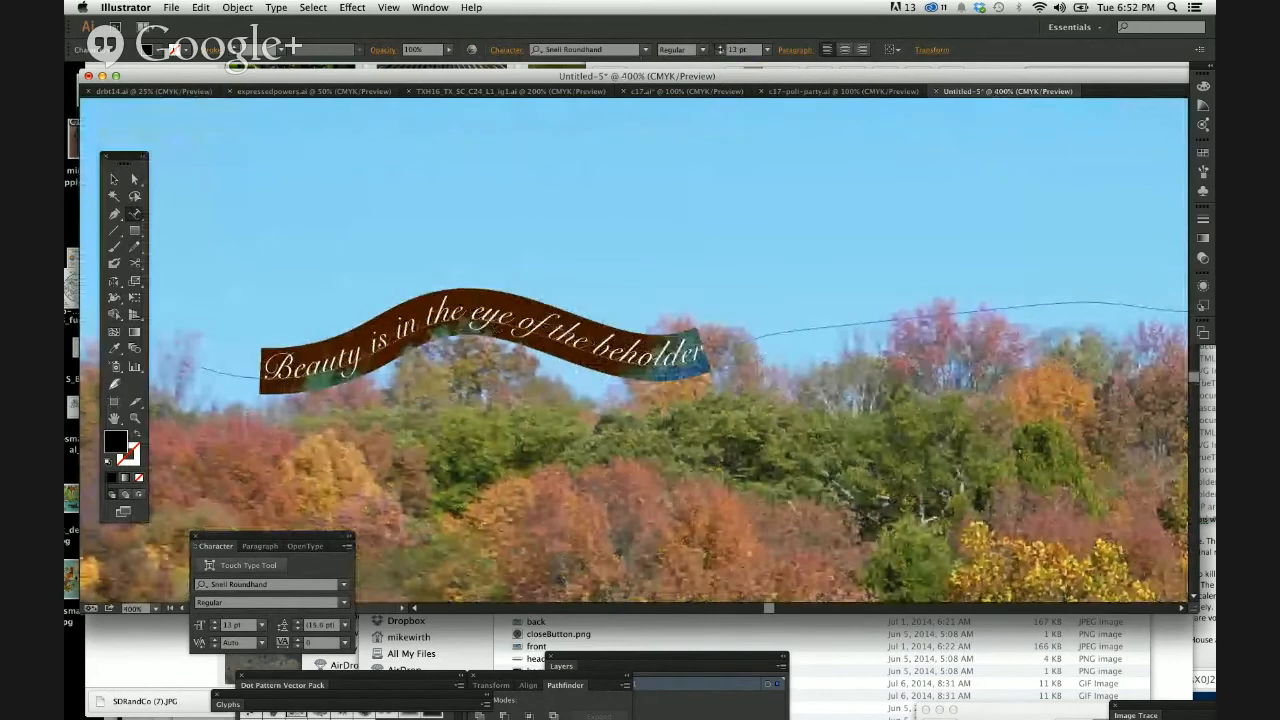
pyautogui.press('Up')
pyautogui.press('Up')
pyautogui.press('Up')
pyautogui.press('Up')
pyautogui.press('Up')
pyautogui.press('Up')
pyautogui.press('Up')
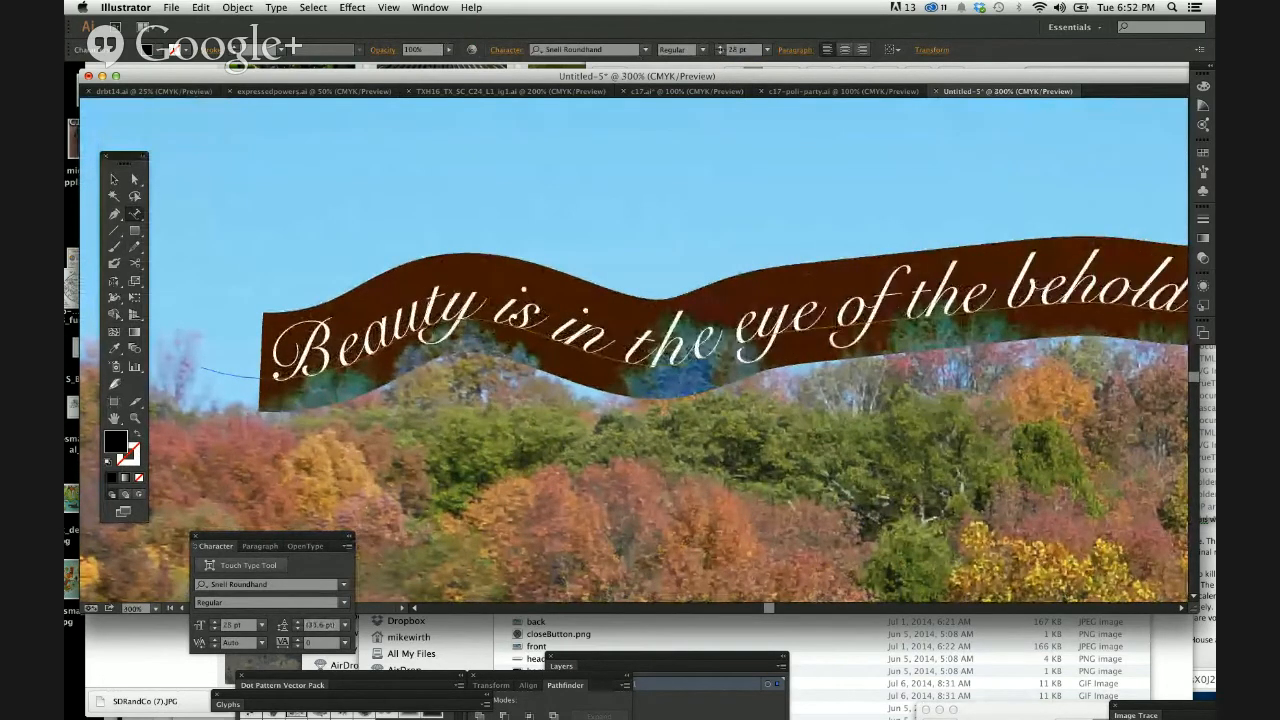
pyautogui.press('super+minus')
pyautogui.press('super+minus')
pyautogui.hscroll(3, 765, 350)
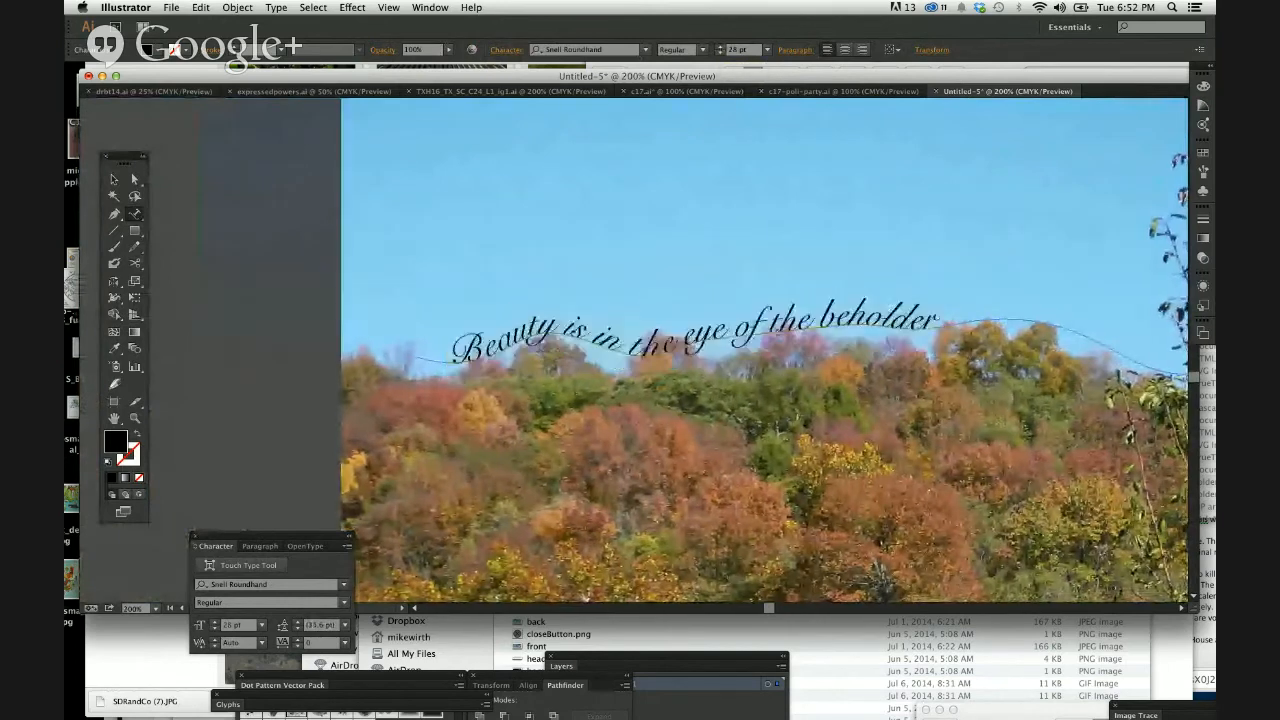
pyautogui.press('Up')
pyautogui.press('Up')
pyautogui.press('Up')
pyautogui.press('Up')
pyautogui.press('Up')
pyautogui.press('Up')
pyautogui.press('Up')
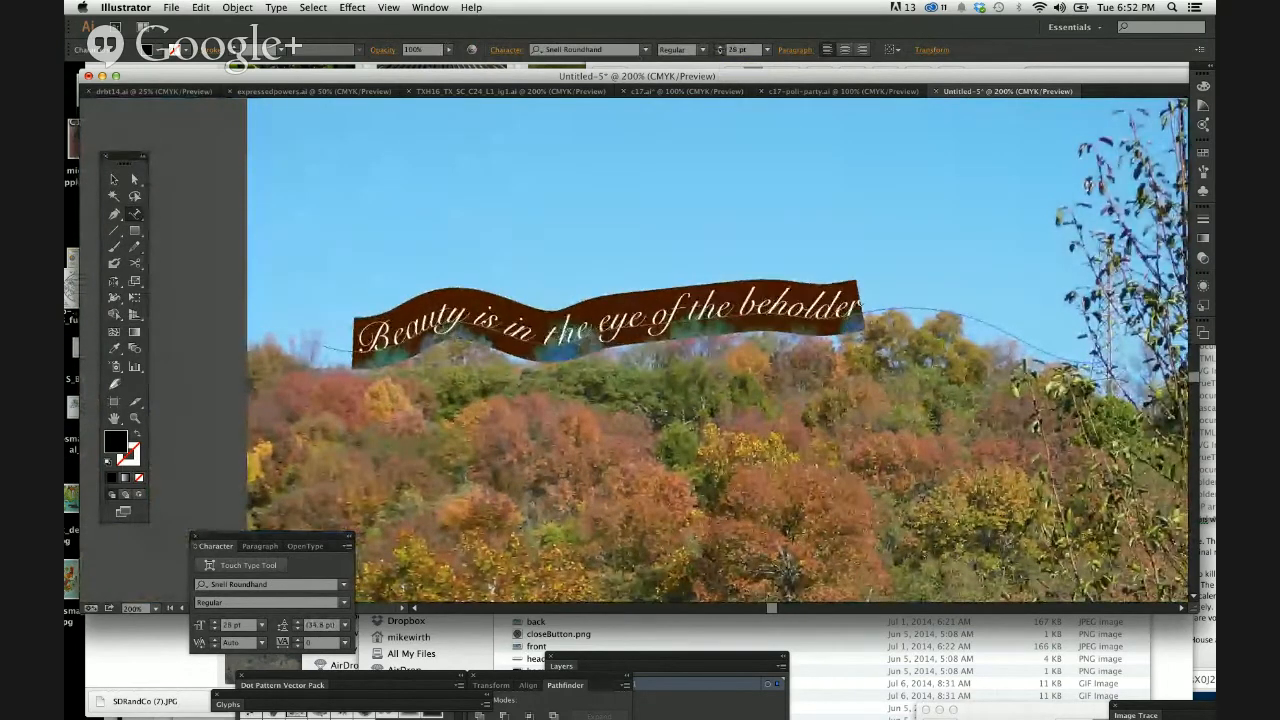
pyautogui.press('Up')
pyautogui.press('Up')
pyautogui.press('Up')
pyautogui.press('Up')
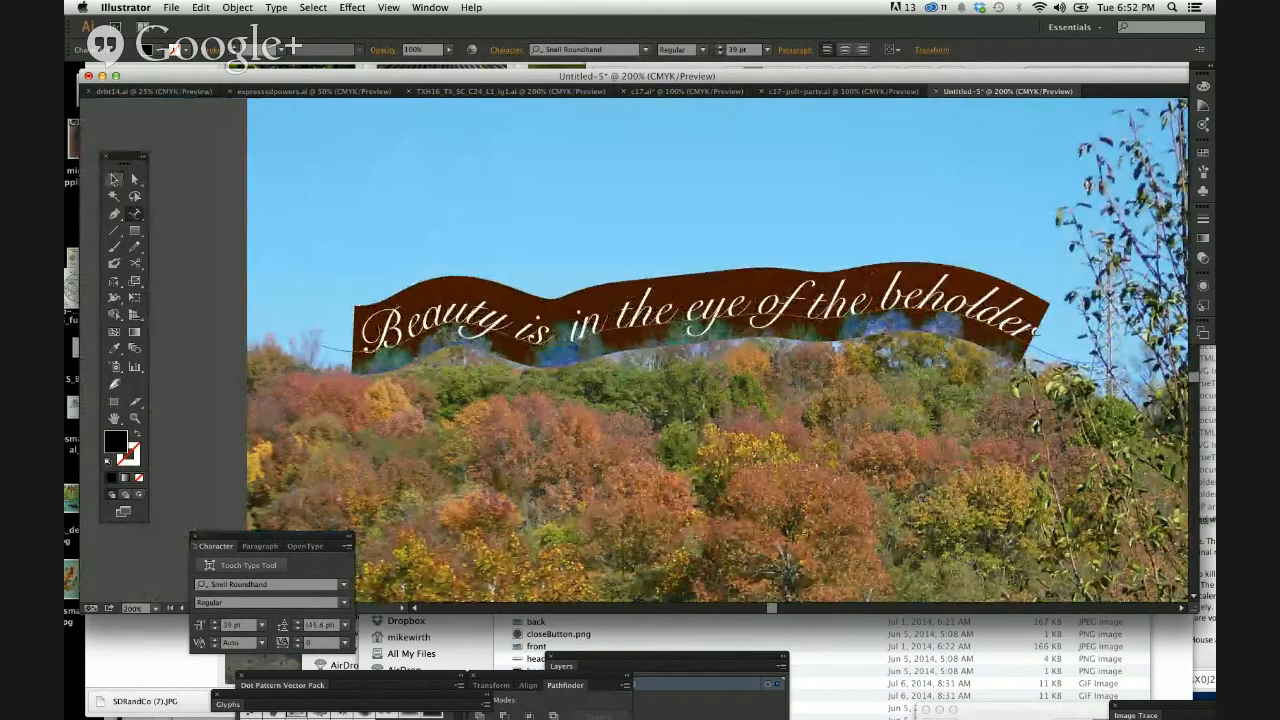
pyautogui.press('super+shift+a')
pyautogui.press('super+1')
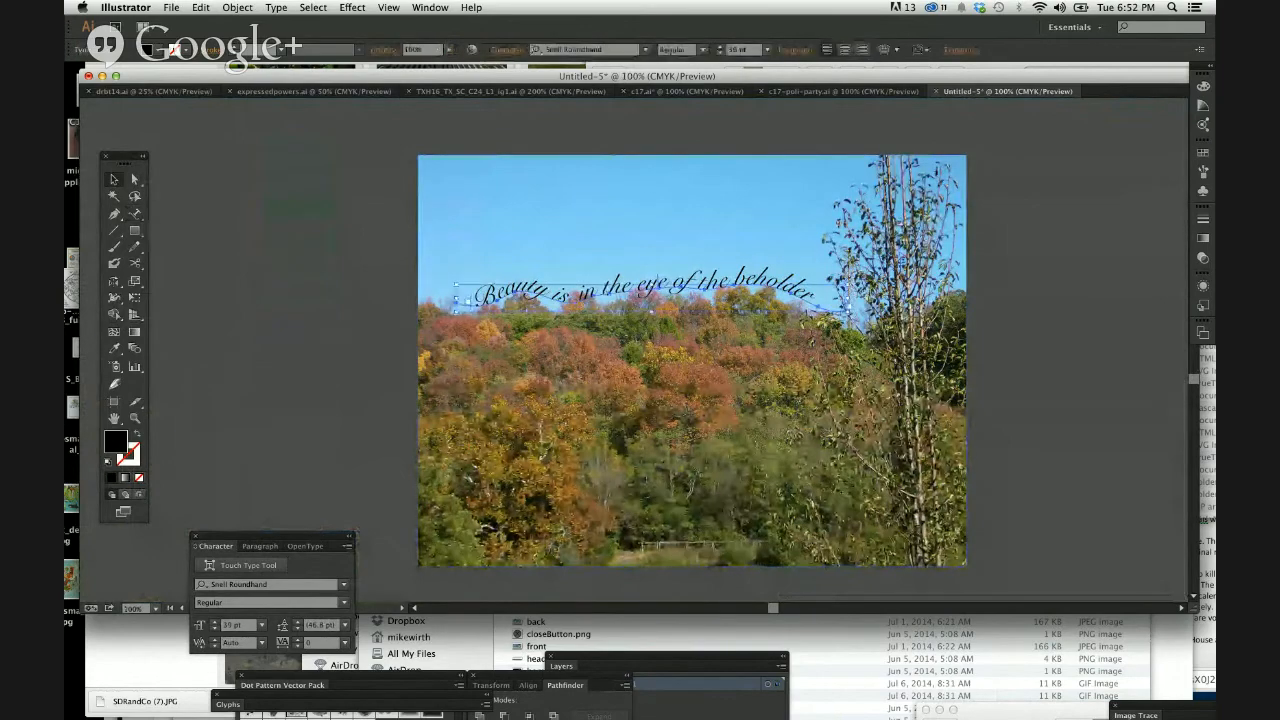
# Step: Raise the dip in the text path beneath "is in the eye of" with the Direct Selection tool to smooth the lettering's curve
pyautogui.press('super+equal')
pyautogui.press('super+equal')
pyautogui.press('super+equal')
pyautogui.scroll(3, 754, 329)
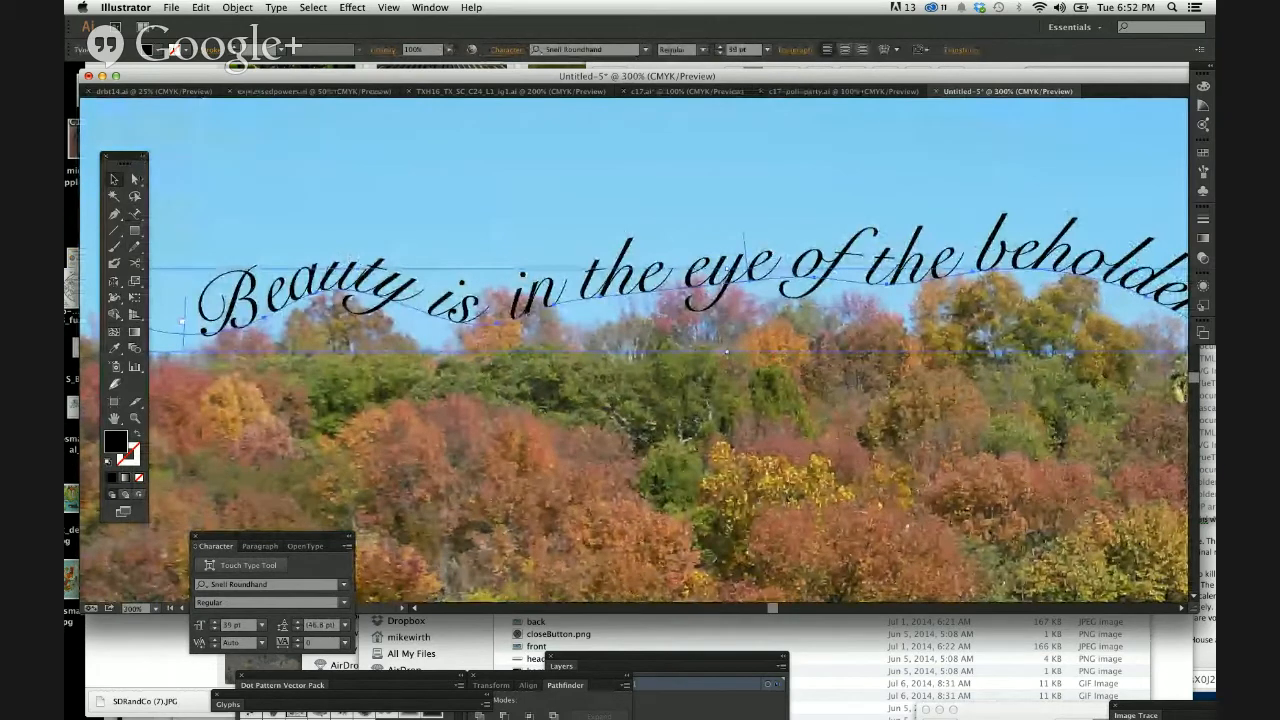
pyautogui.press('v')
pyautogui.click(870, 365)
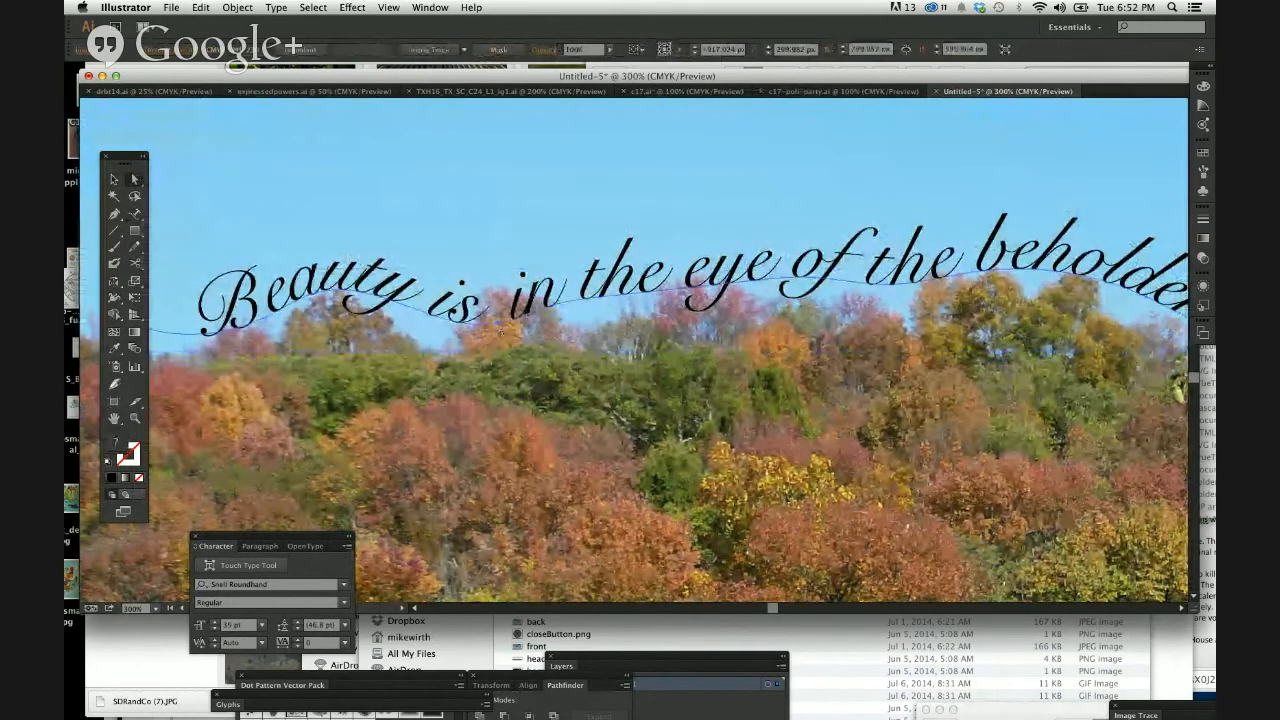
pyautogui.moveTo(497, 323); pyautogui.dragTo(754, 269)
pyautogui.moveTo(887, 283); pyautogui.dragTo(887, 275)
# Step: Raise the path's anchor point at the start of "beholder" slightly, clear the selection, and show the whole photo at 100%
pyautogui.click(954, 137)
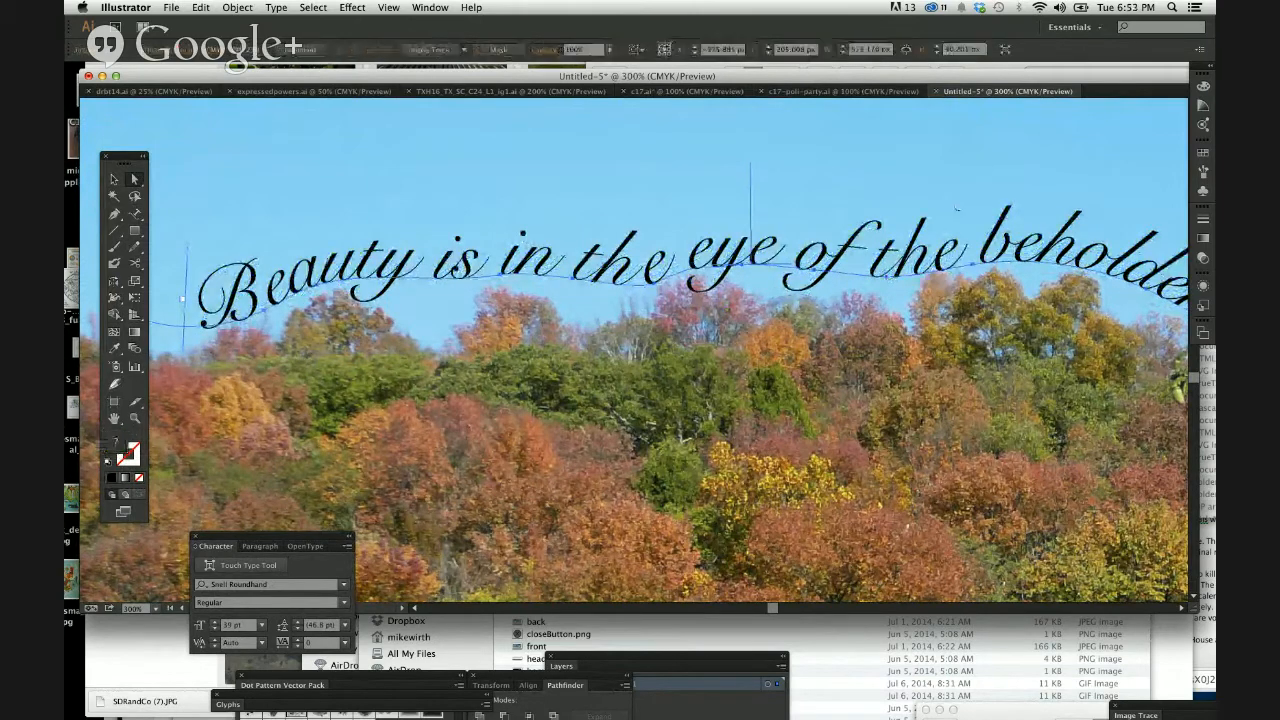
pyautogui.moveTo(972, 266); pyautogui.dragTo(973, 260)
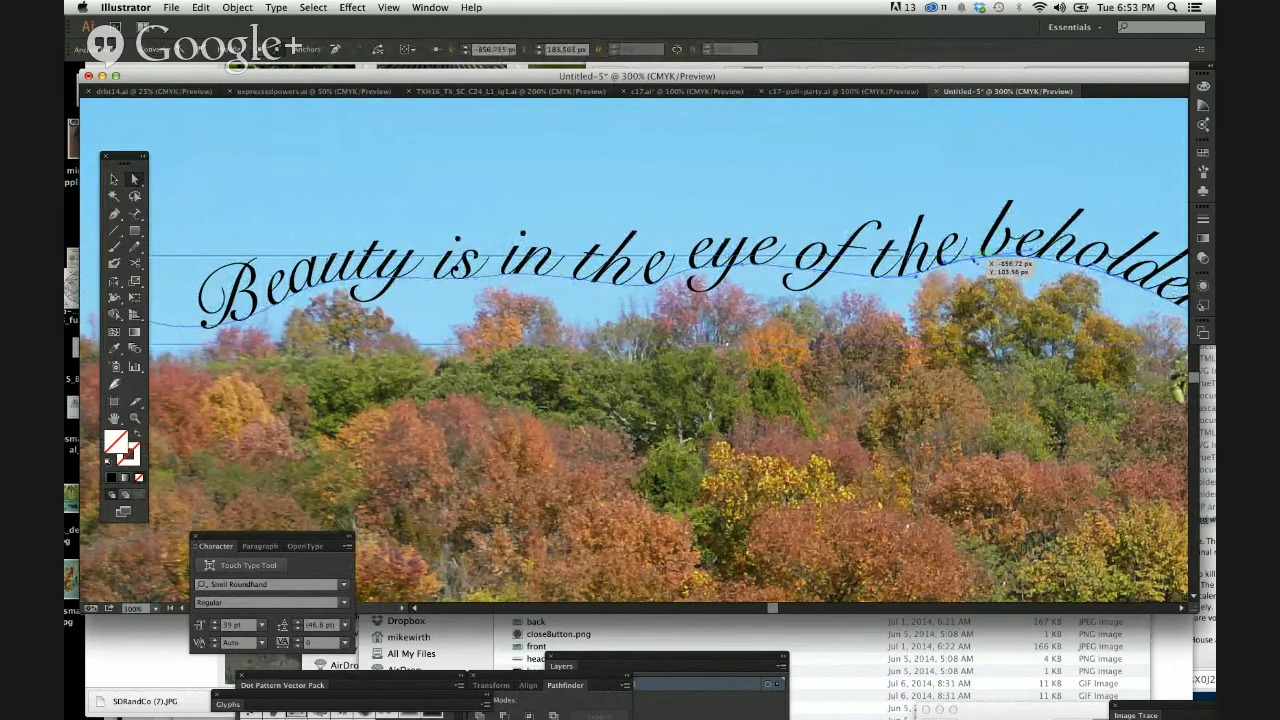
pyautogui.press('super+minus')
pyautogui.press('super+minus')
pyautogui.press('super+minus')
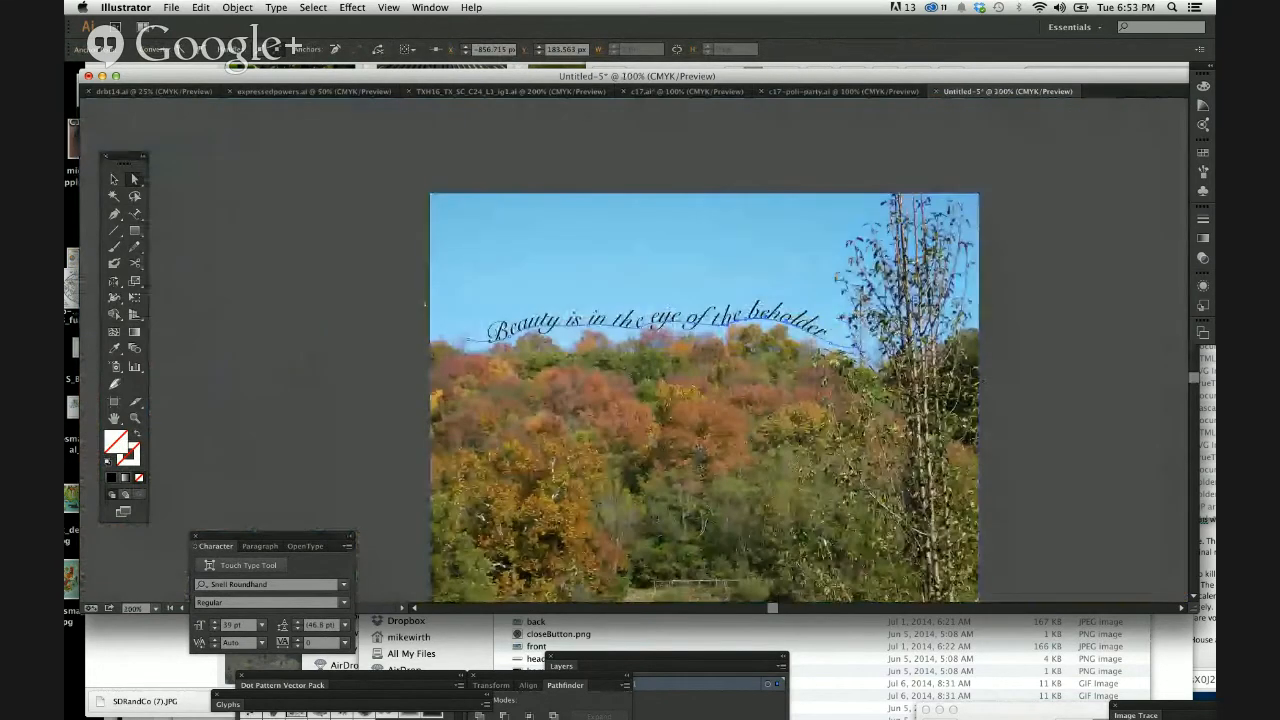
pyautogui.click(395, 306)
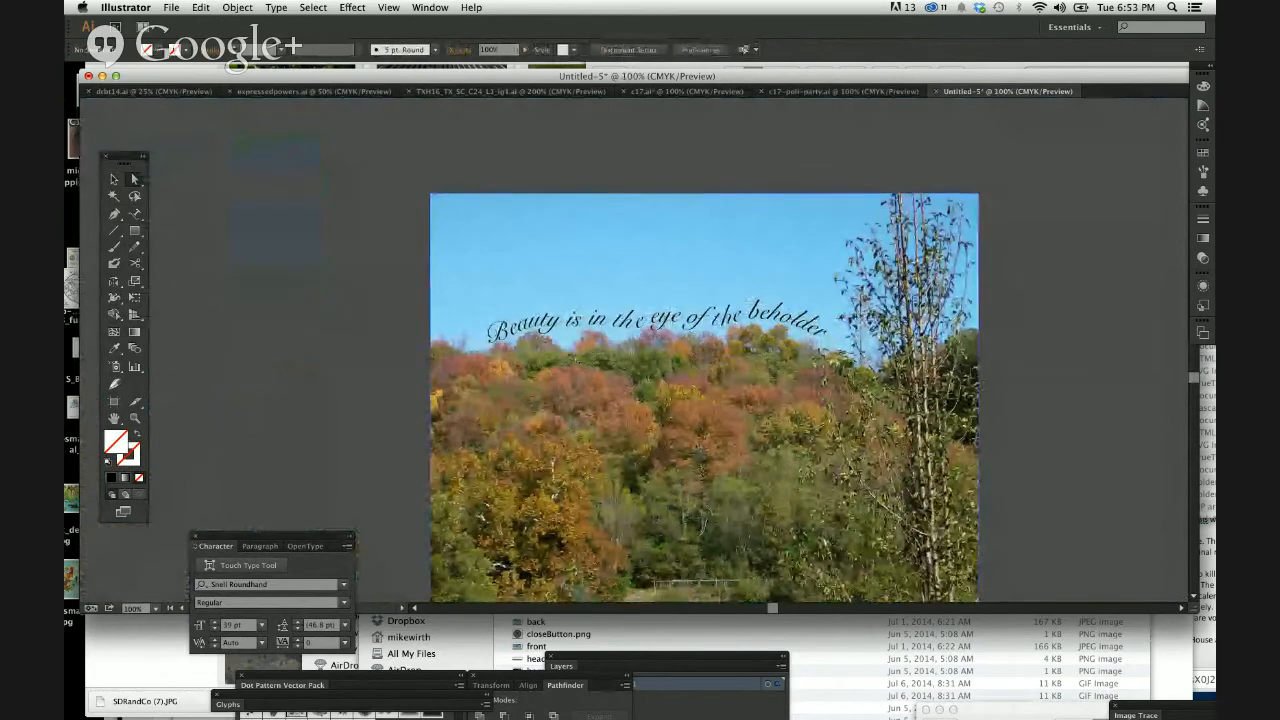
pyautogui.scroll(-2, 704, 397)
pyautogui.hscroll(1, 704, 397)
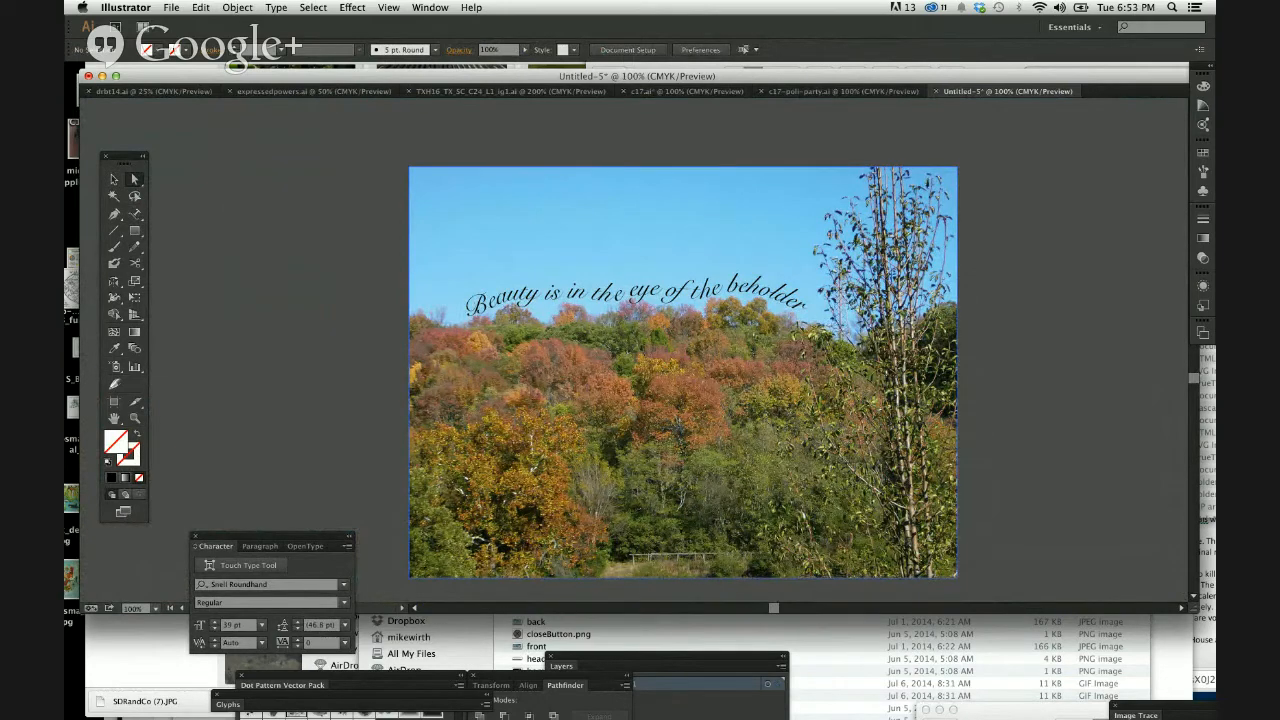
# Step: Move the Illustrator and morgueFile windows out of the way and bring the MyCourses ART 210 course page in Chrome to the front
pyautogui.hscroll(1, 1021, 332)
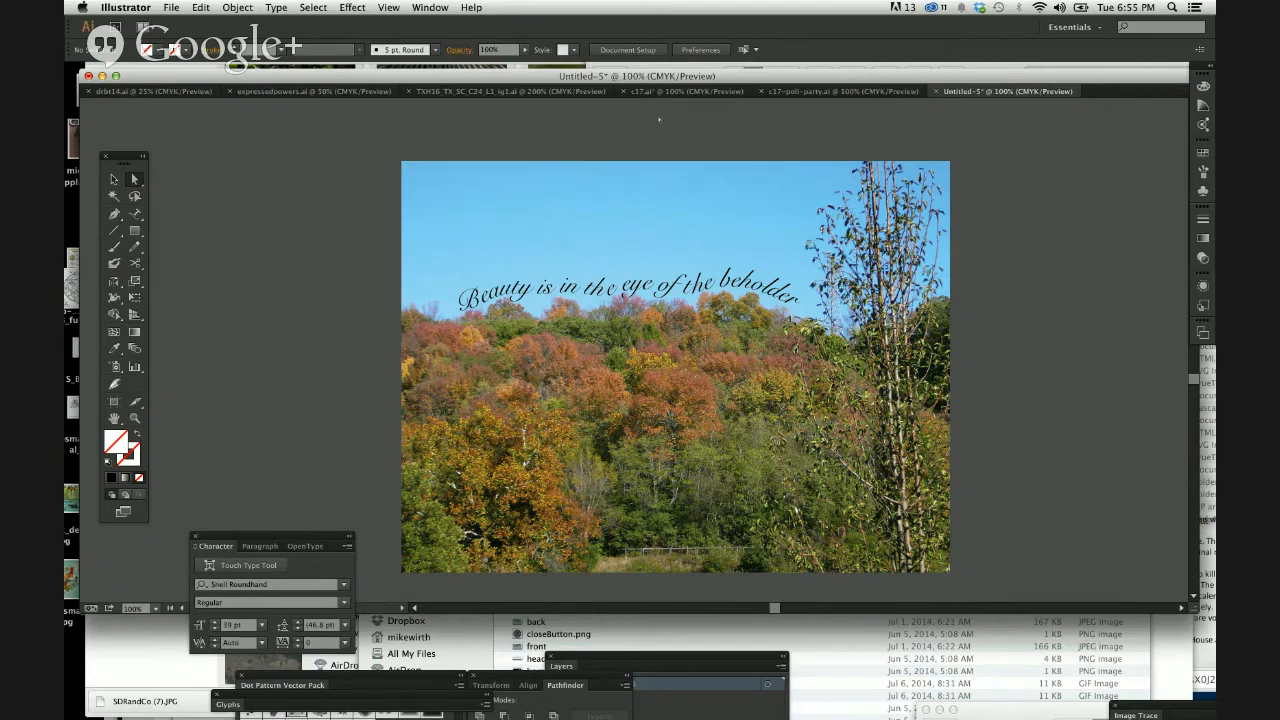
pyautogui.moveTo(744, 77); pyautogui.dragTo(753, 526)
pyautogui.click(392, 144)
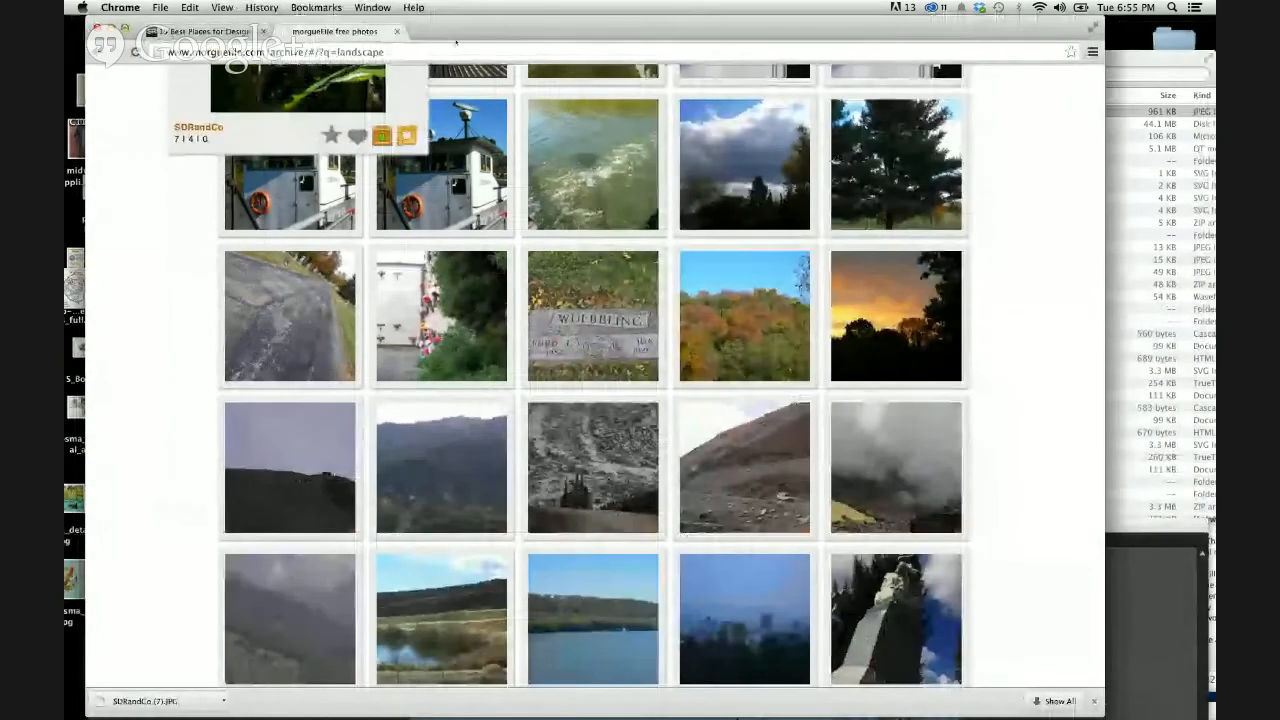
pyautogui.moveTo(500, 30); pyautogui.dragTo(522, 691)
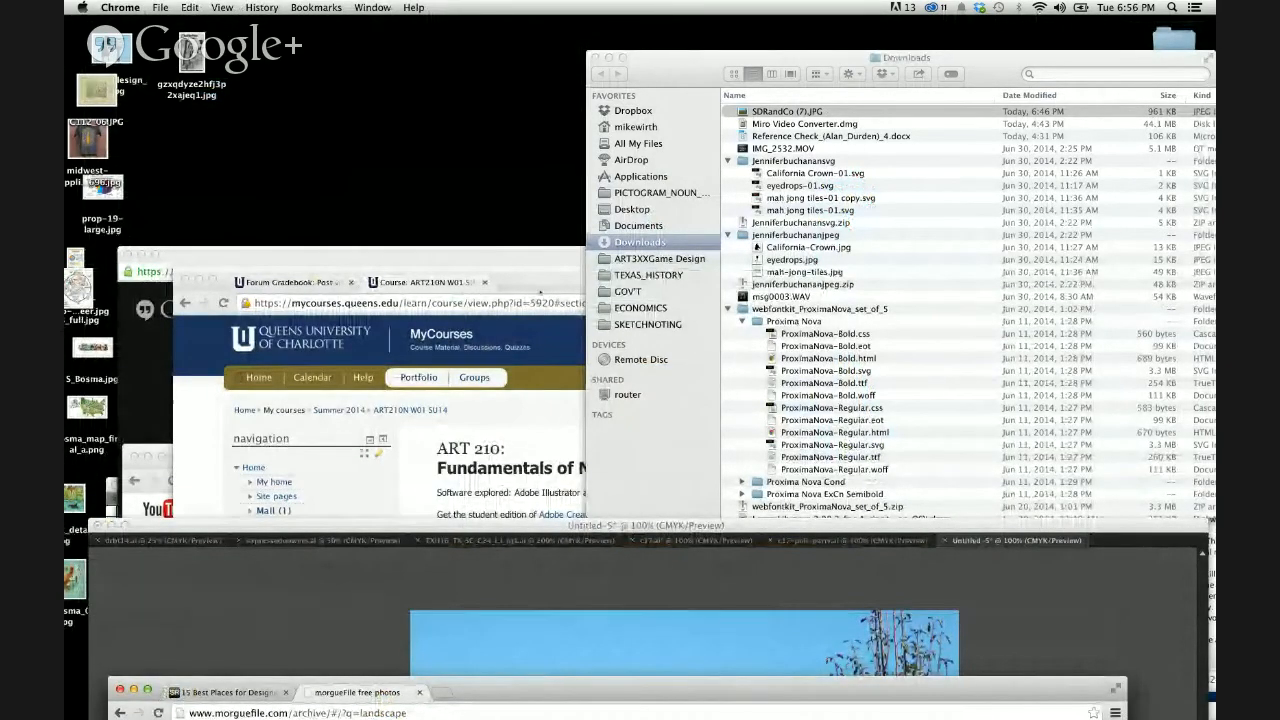
pyautogui.doubleClick(541, 288)
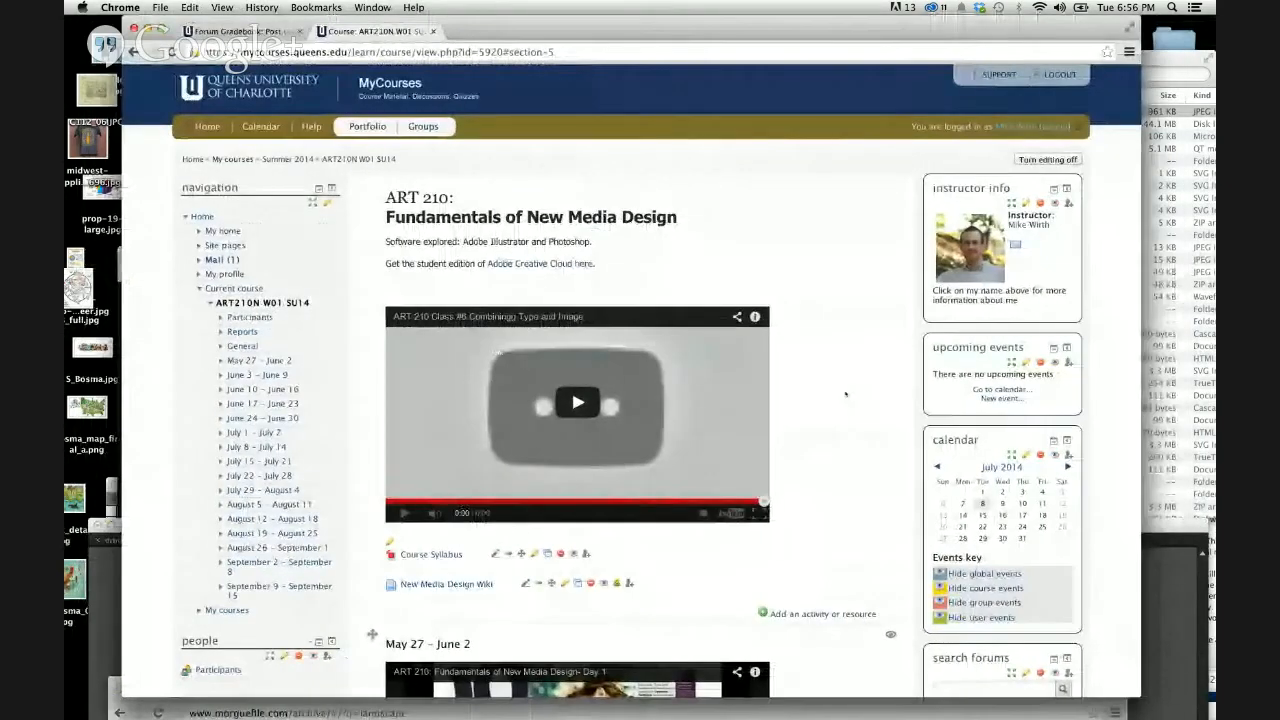
# Step: Start adding a new URL resource to the July 8 – July 14 section of the course
pyautogui.scroll(-20, 820, 381)
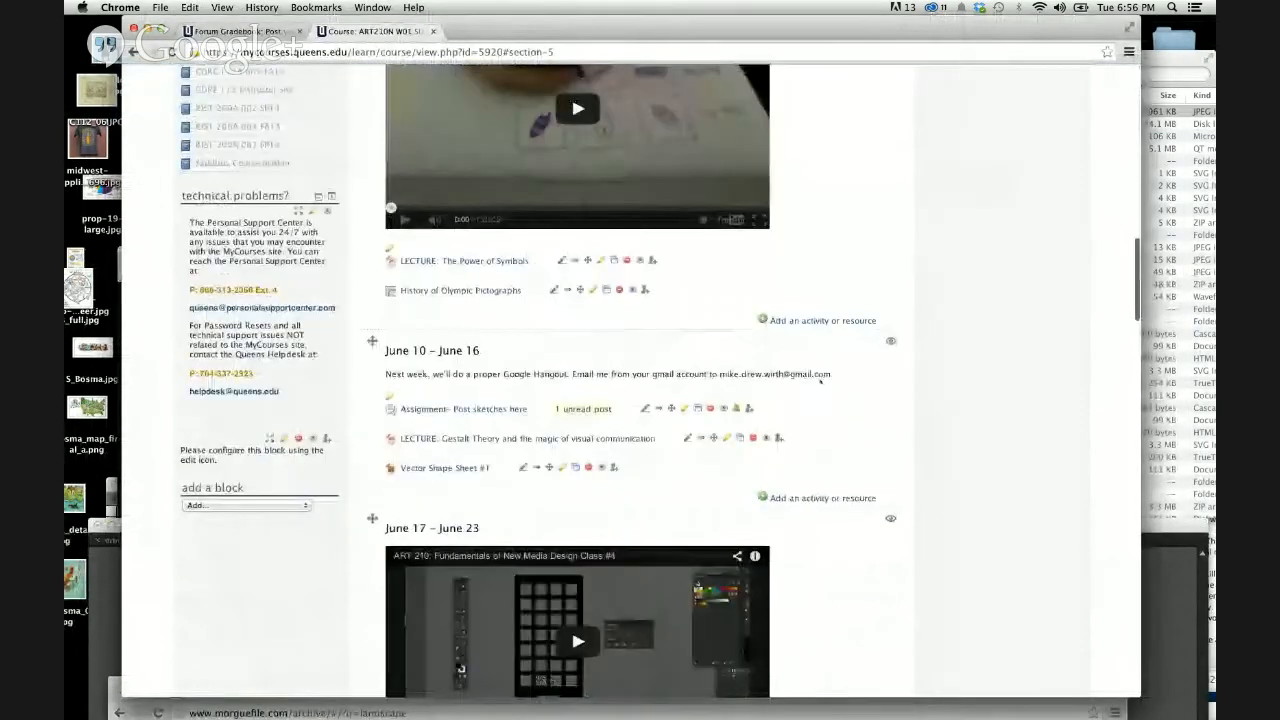
pyautogui.scroll(-10, 820, 381)
pyautogui.scroll(3, 820, 381)
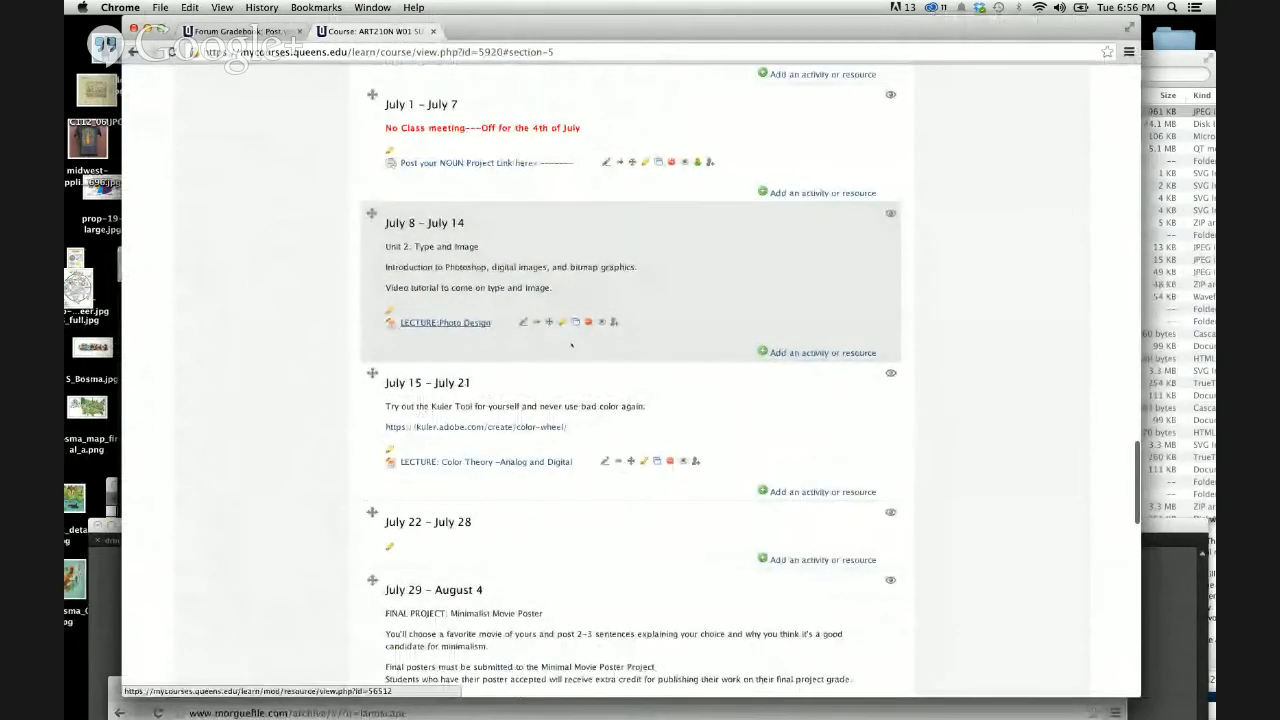
pyautogui.click(804, 354)
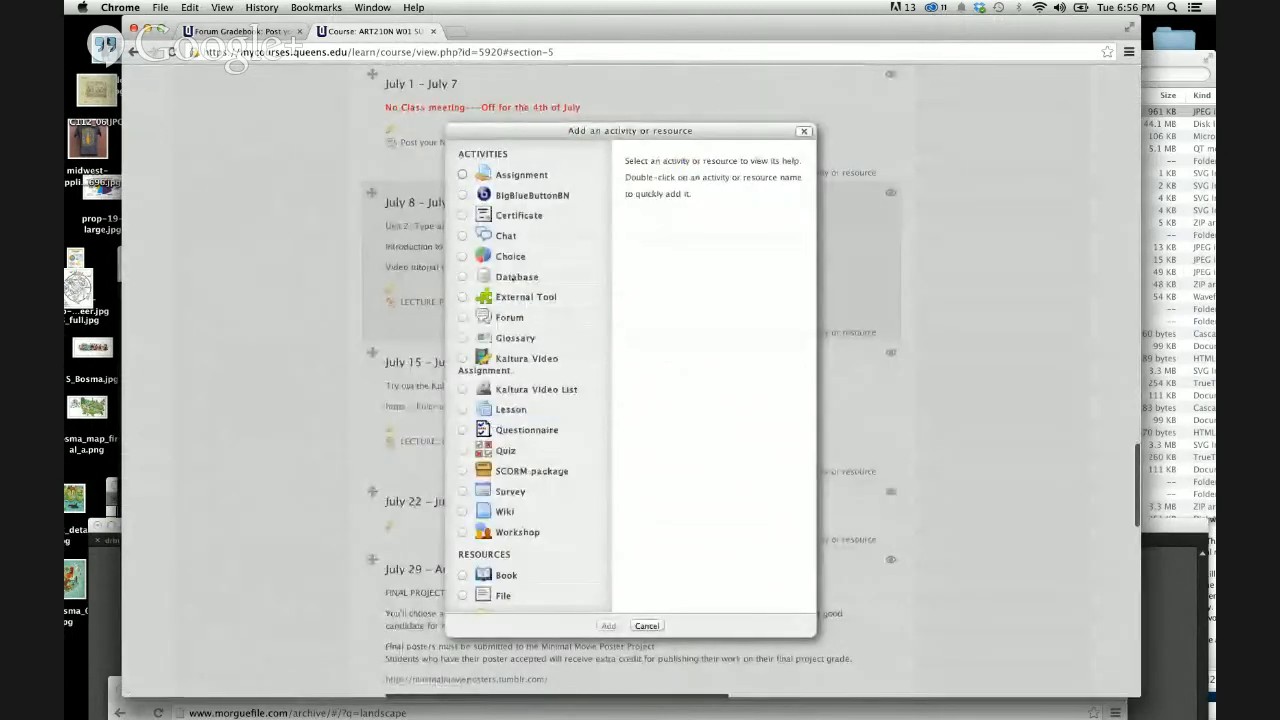
pyautogui.scroll(-5, 530, 380)
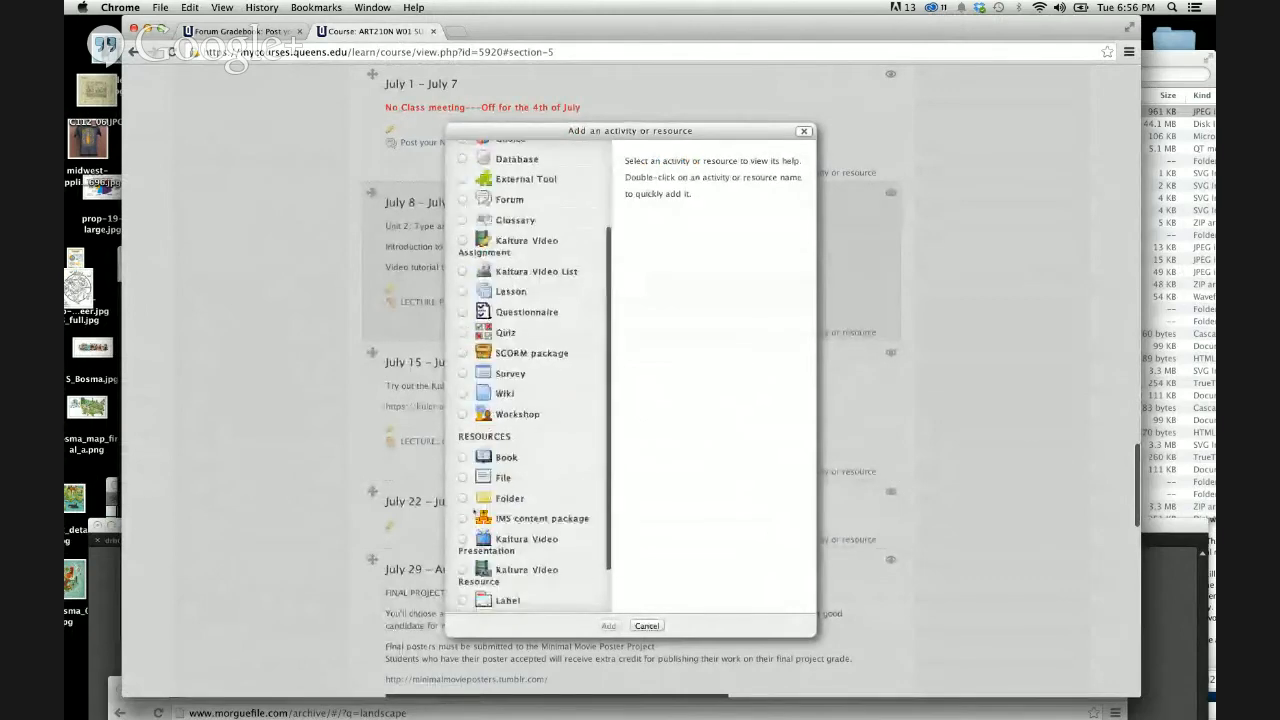
pyautogui.scroll(1, 530, 380)
pyautogui.scroll(-1, 530, 380)
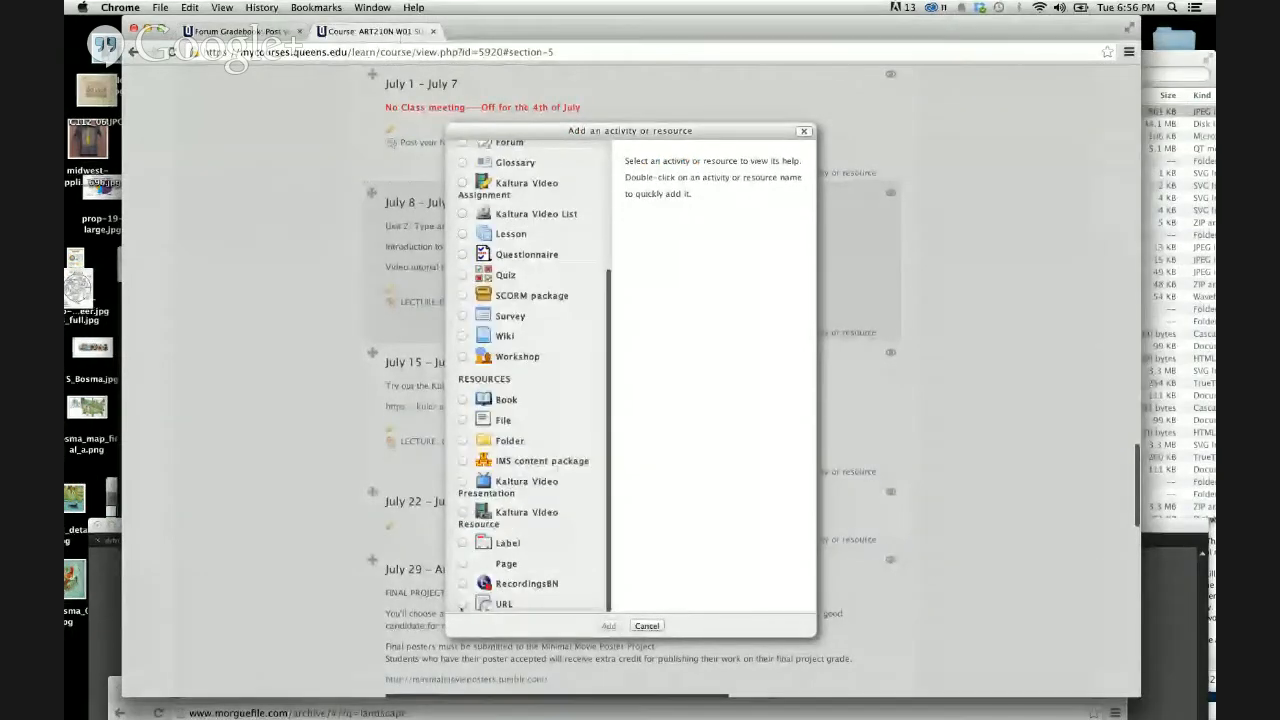
pyautogui.click(503, 604)
pyautogui.click(609, 625)
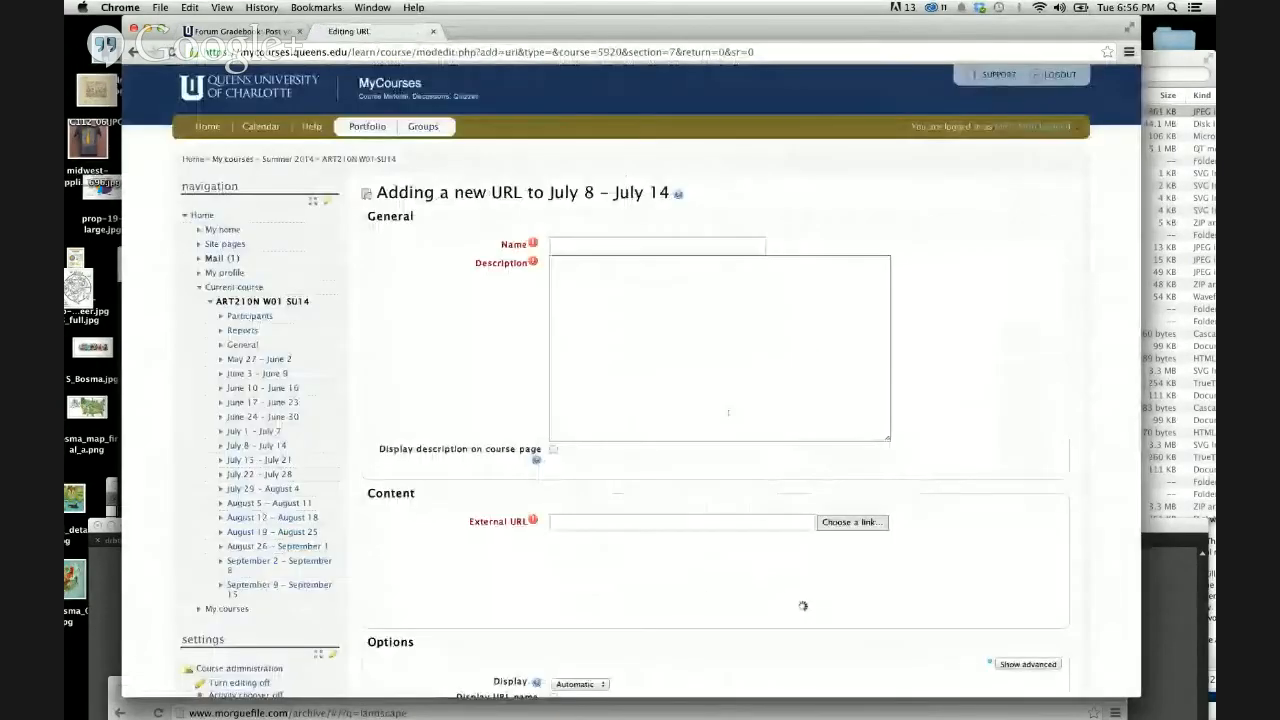
# Step: Name the URL resource "Lost and Taken Hi-res textures" and copy the same text into its description
pyautogui.click(575, 246)
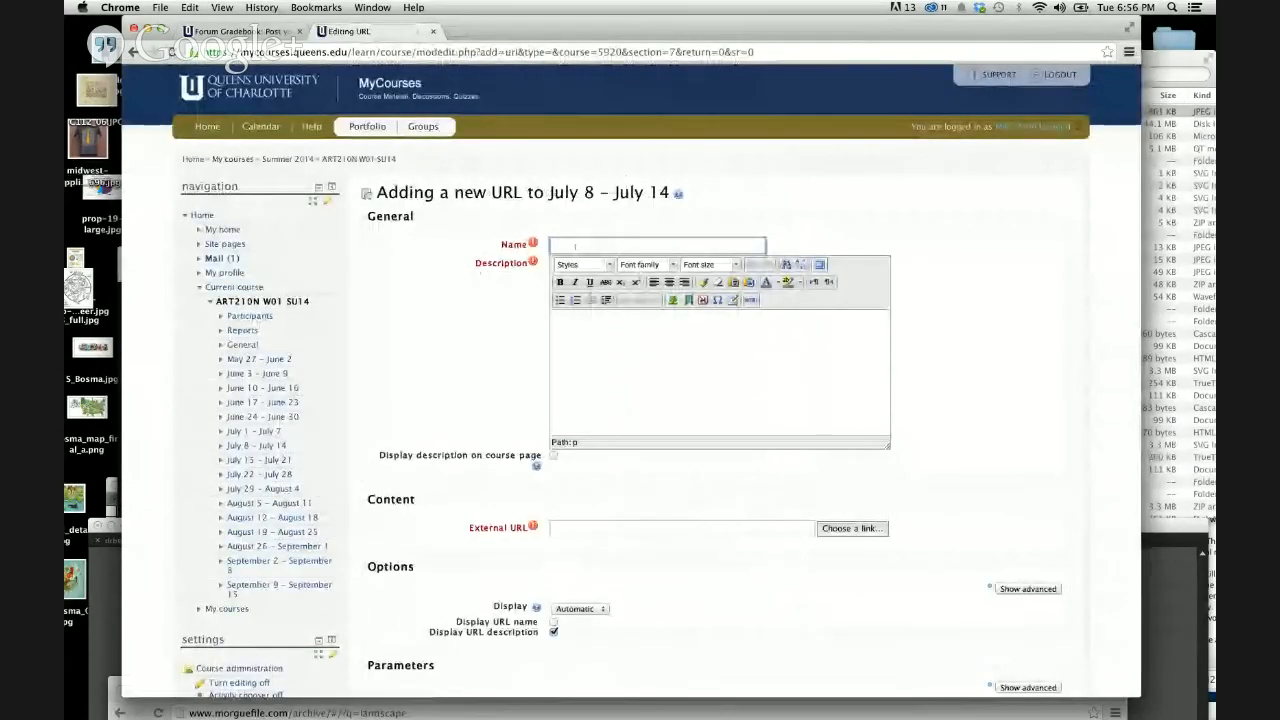
pyautogui.write('Lost and T')
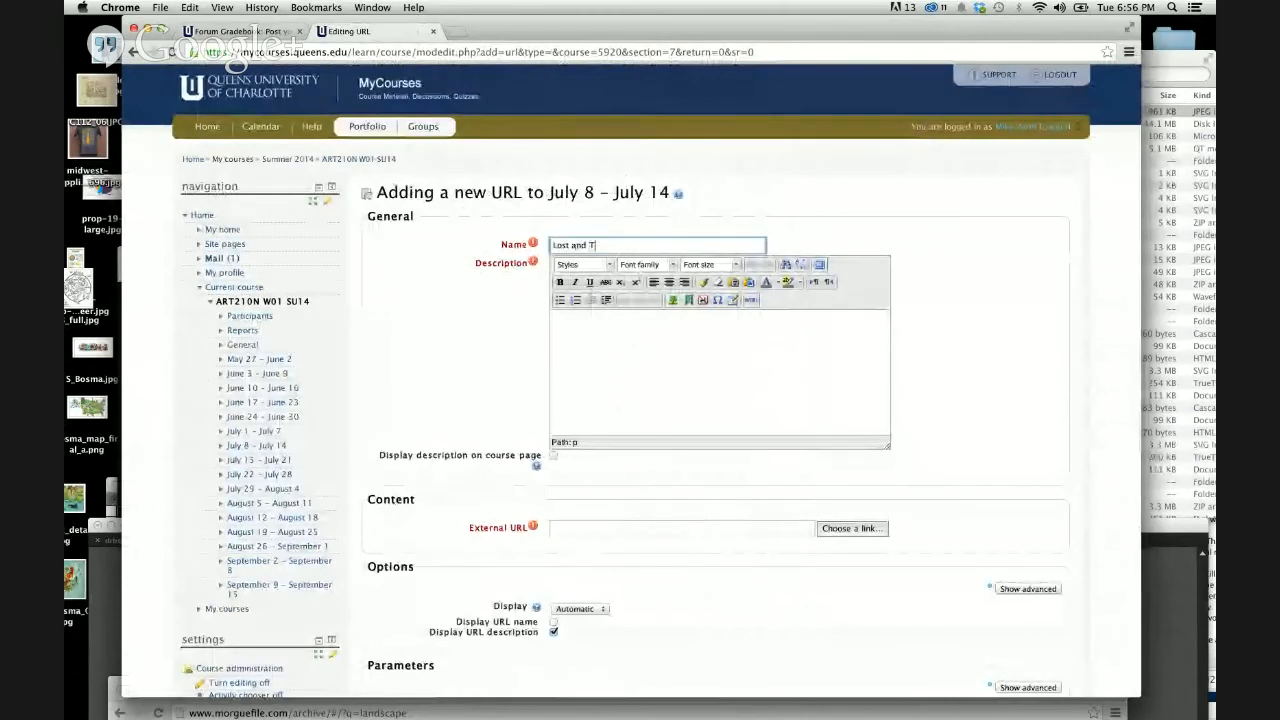
pyautogui.write('aken Hi-')
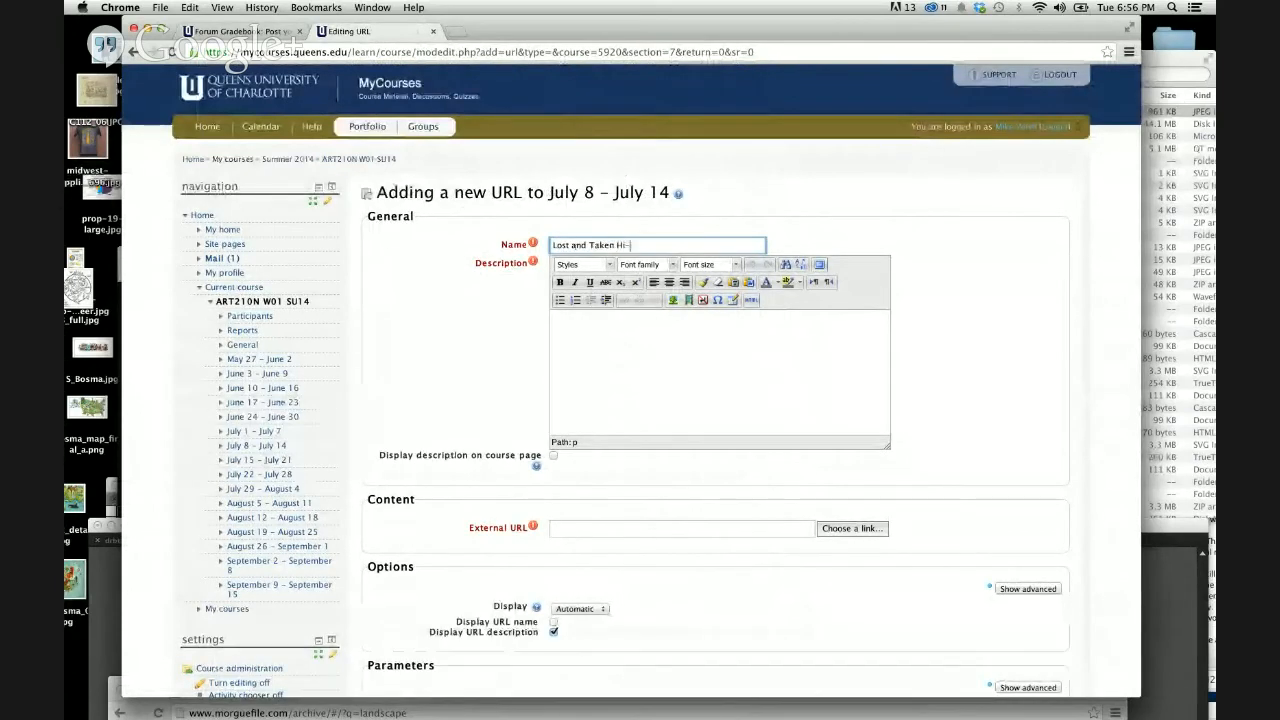
pyautogui.write('res textures')
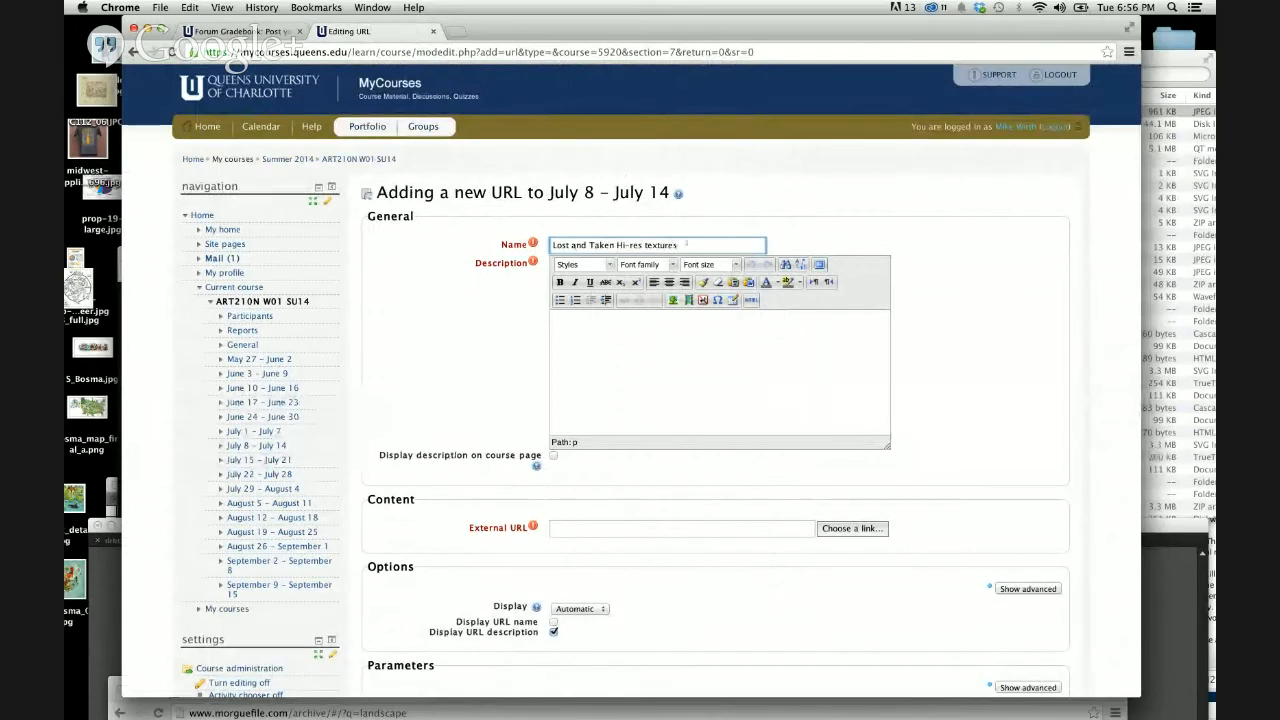
pyautogui.press('super+a')
pyautogui.press('super+c')
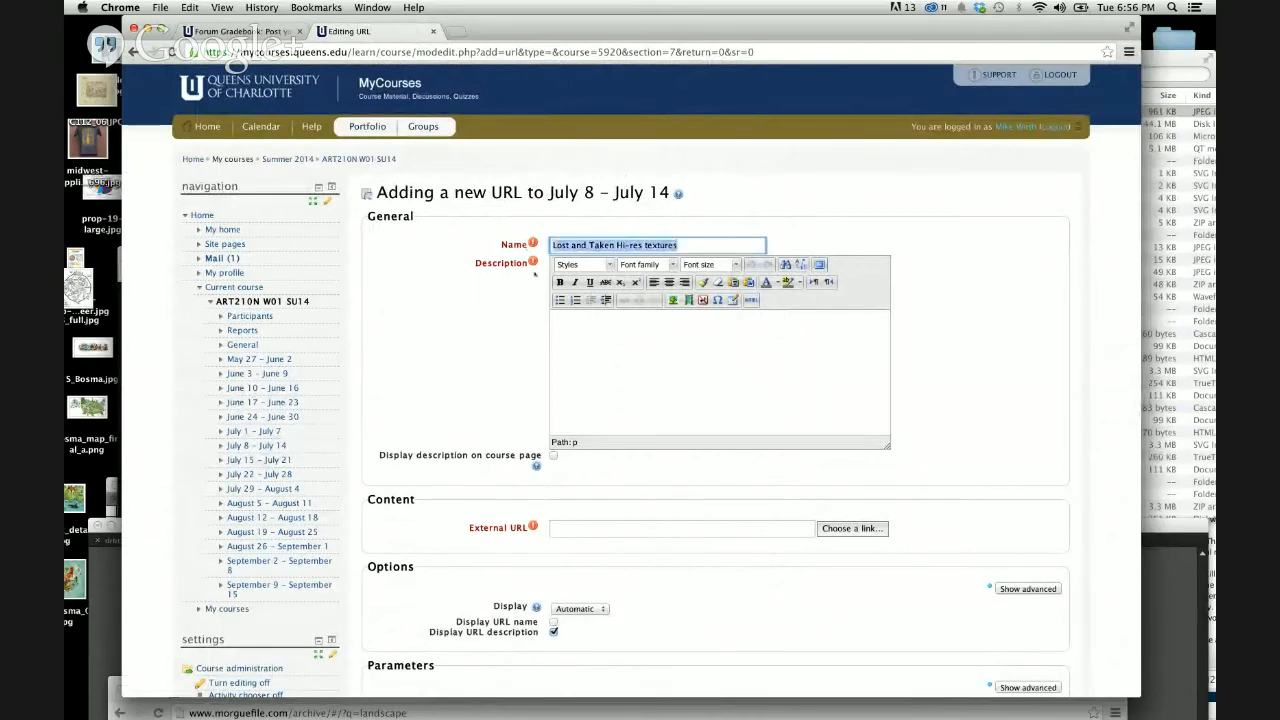
pyautogui.click(590, 330)
pyautogui.press('super+v')
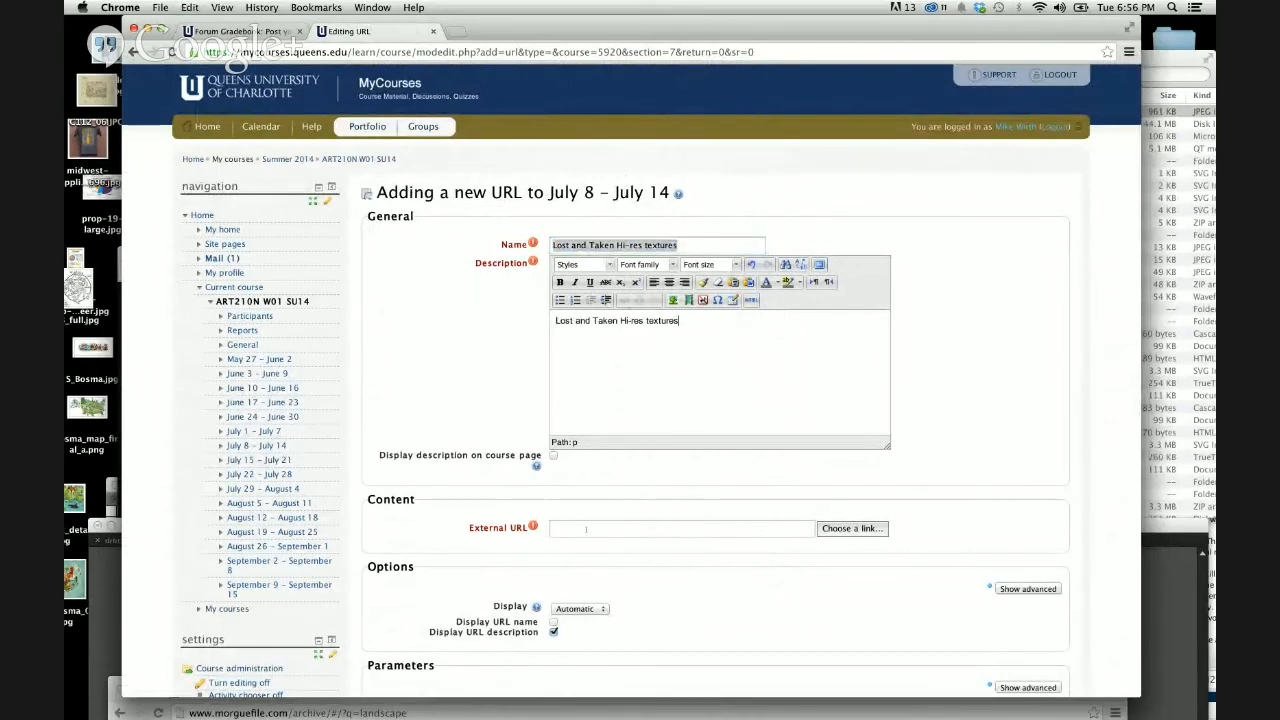
pyautogui.click(586, 529)
pyautogui.write('htt')
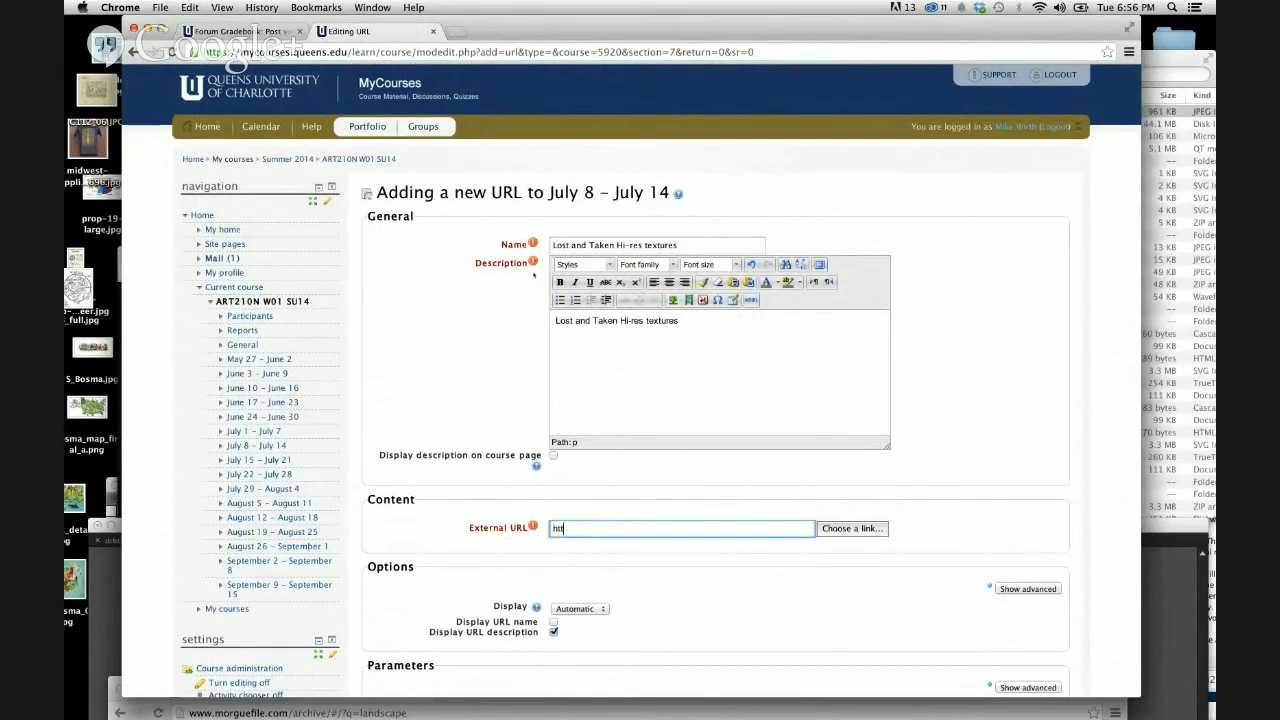
pyautogui.write('p://www.lostandtaken.com')
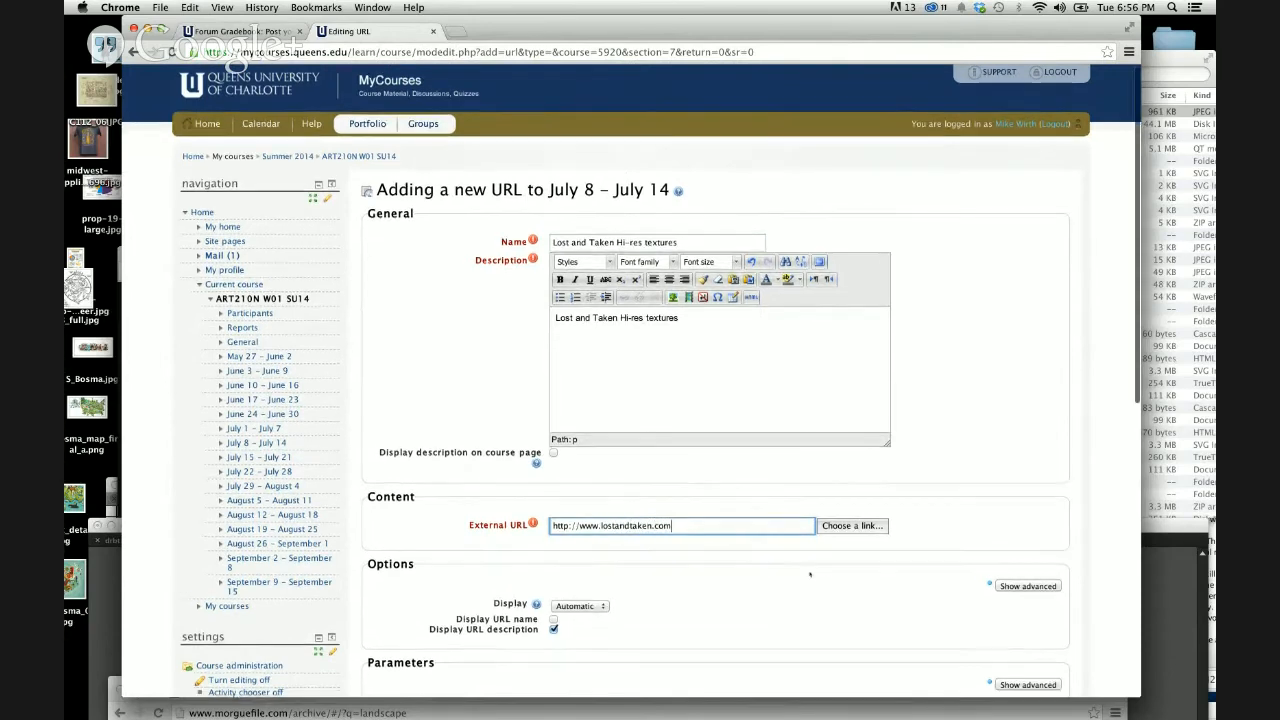
# Step: Examine the URL form's advanced display and parameter options, and check the link chooser for the external URL
pyautogui.scroll(-5, 640, 350)
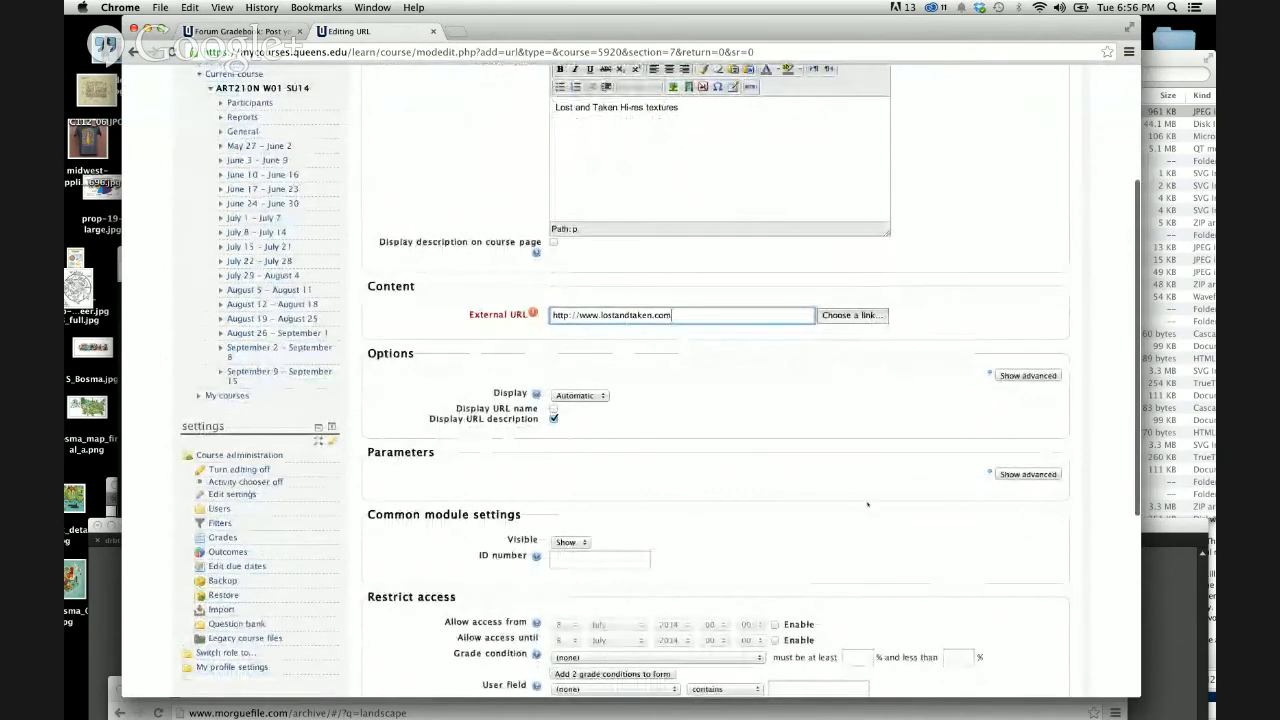
pyautogui.scroll(-5, 867, 504)
pyautogui.scroll(4, 867, 504)
pyautogui.scroll(2, 867, 504)
pyautogui.click(1028, 425)
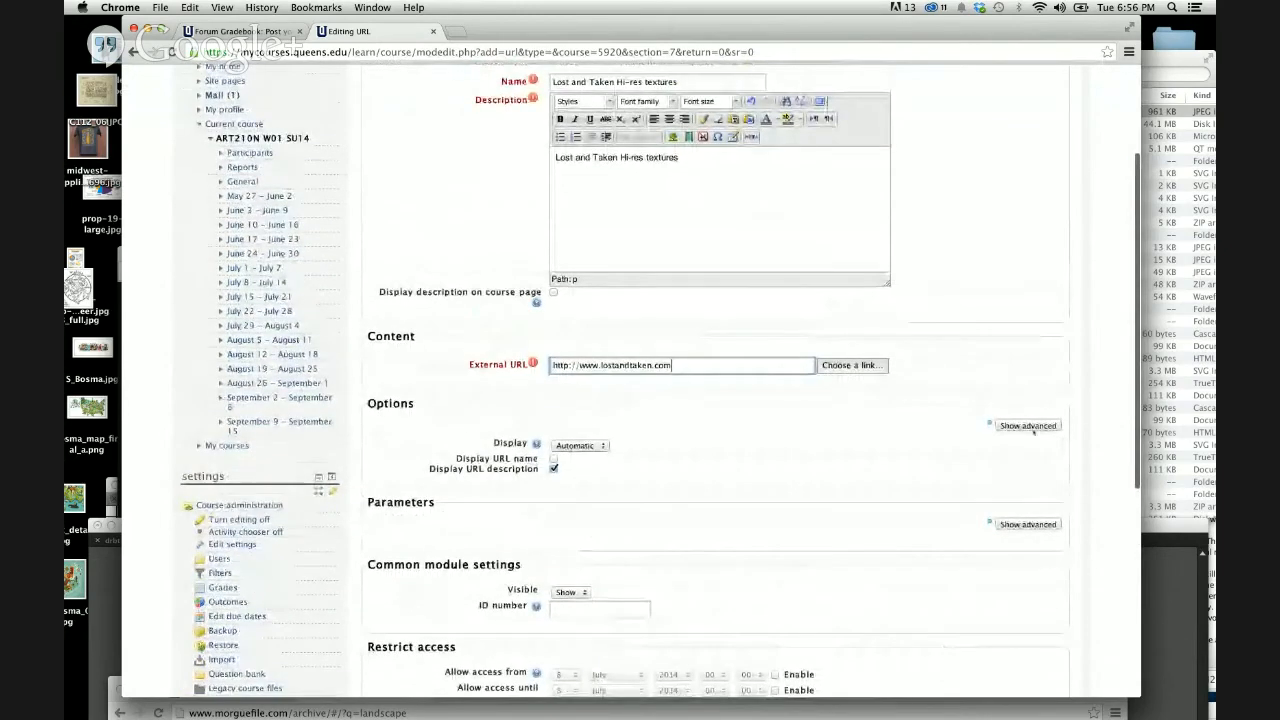
pyautogui.scroll(-9, 707, 550)
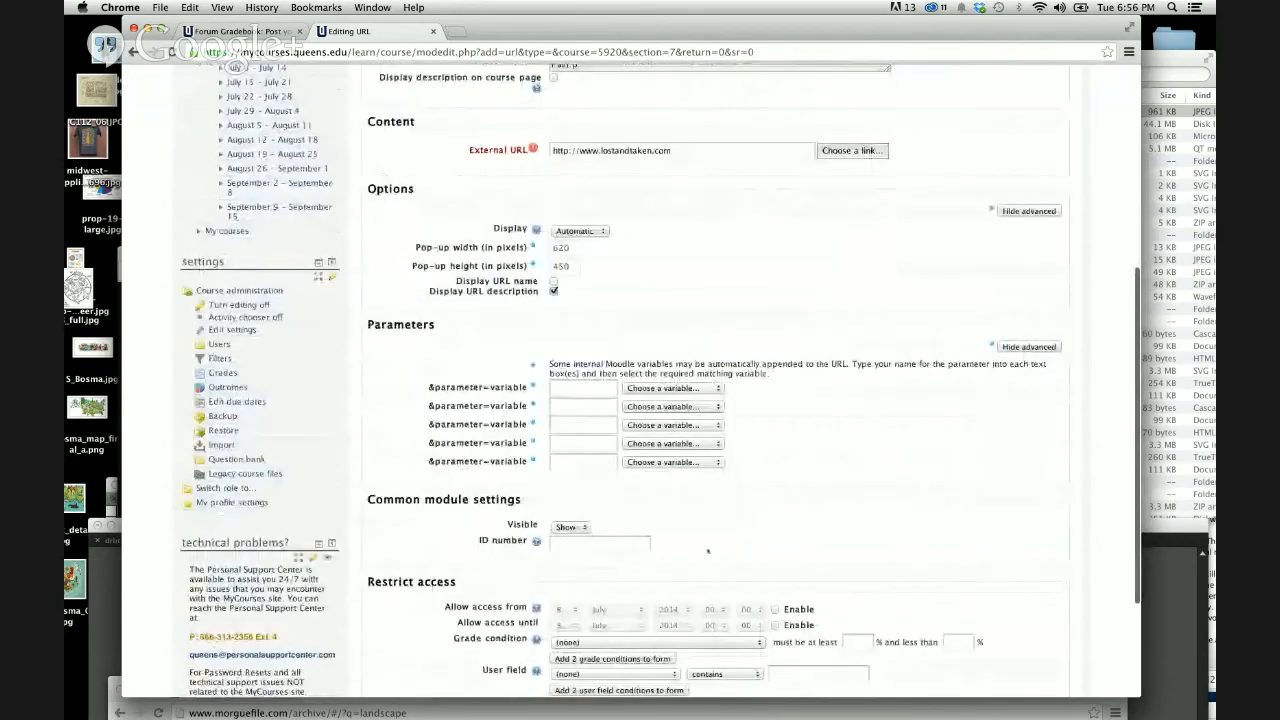
pyautogui.scroll(11, 712, 389)
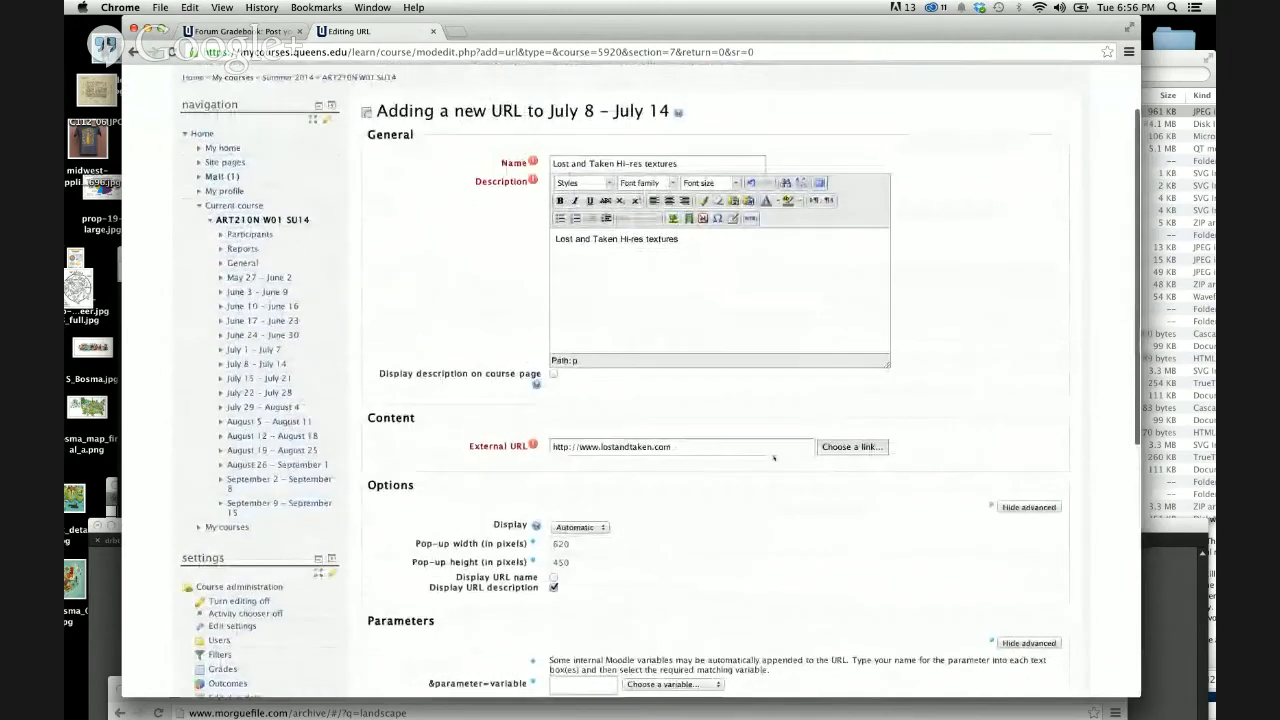
pyautogui.click(846, 449)
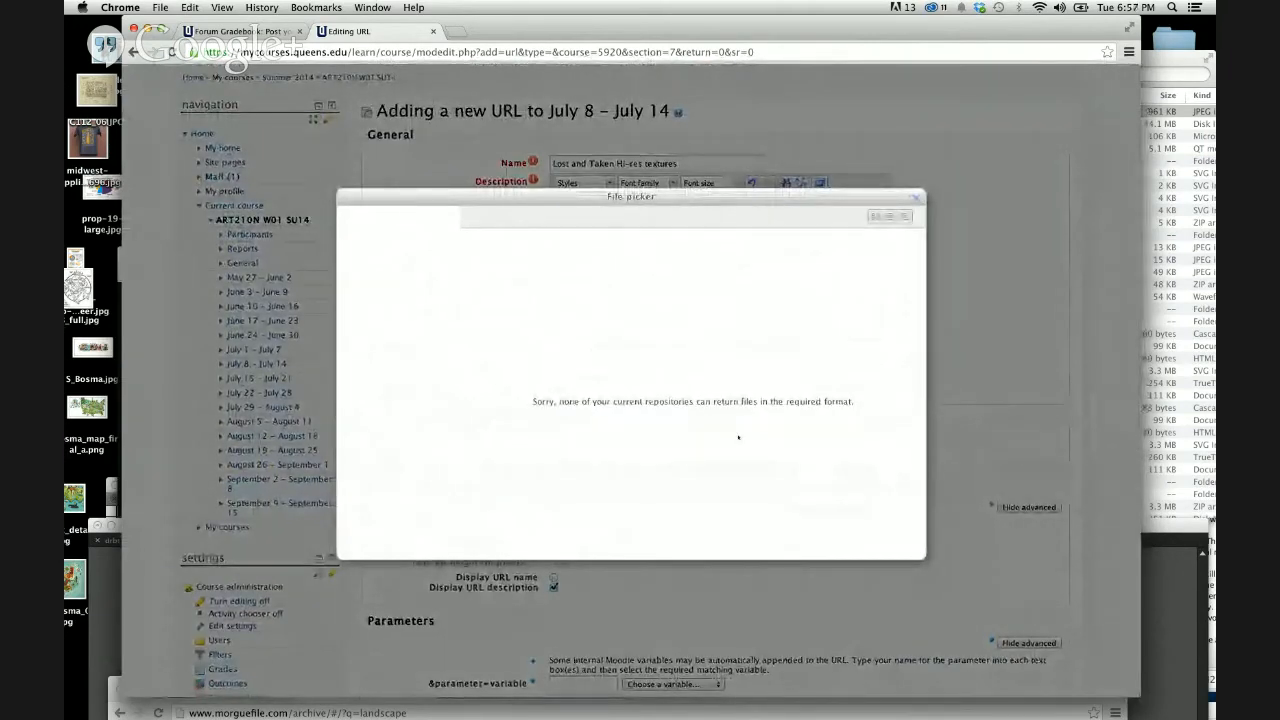
pyautogui.click(918, 197)
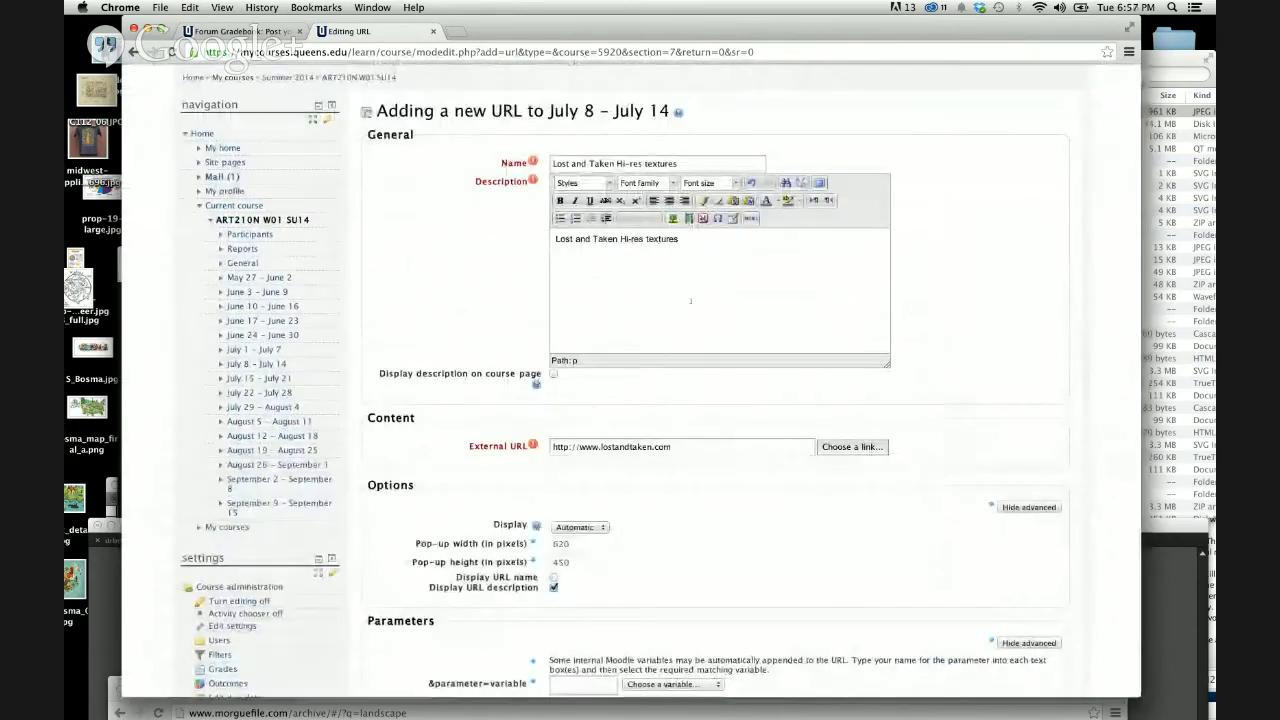
# Step: Save the new URL resource and return to the course page
pyautogui.scroll(-7, 724, 493)
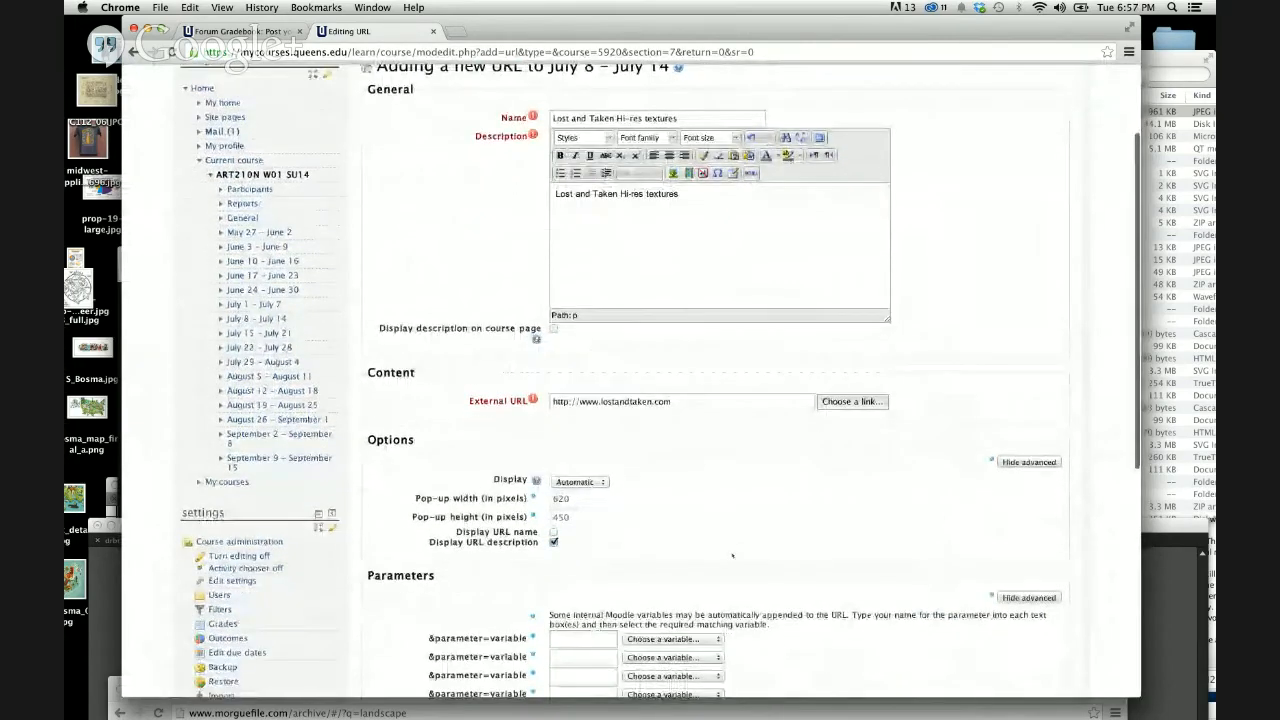
pyautogui.scroll(-3, 732, 555)
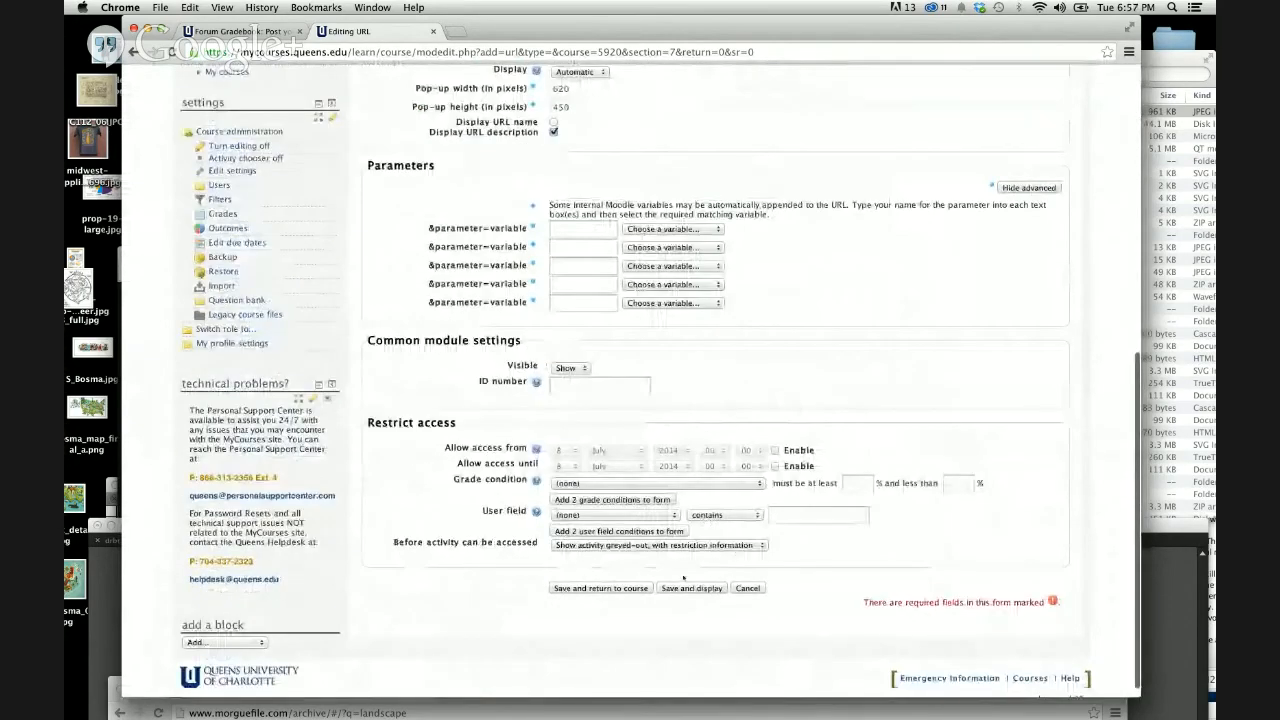
pyautogui.click(621, 589)
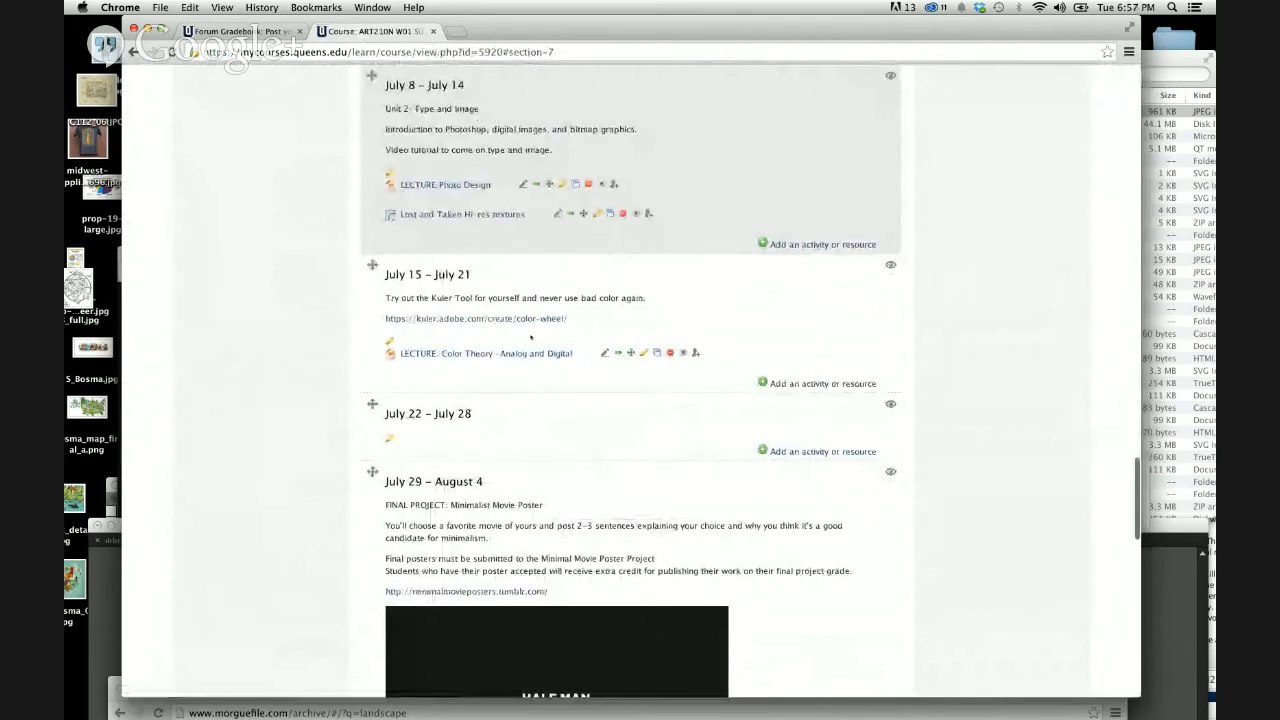
# Step: Open the July 8 – July 14 section summary for editing and add the line "INSPIRATION:" below the video tutorial sentence
pyautogui.scroll(3, 586, 462)
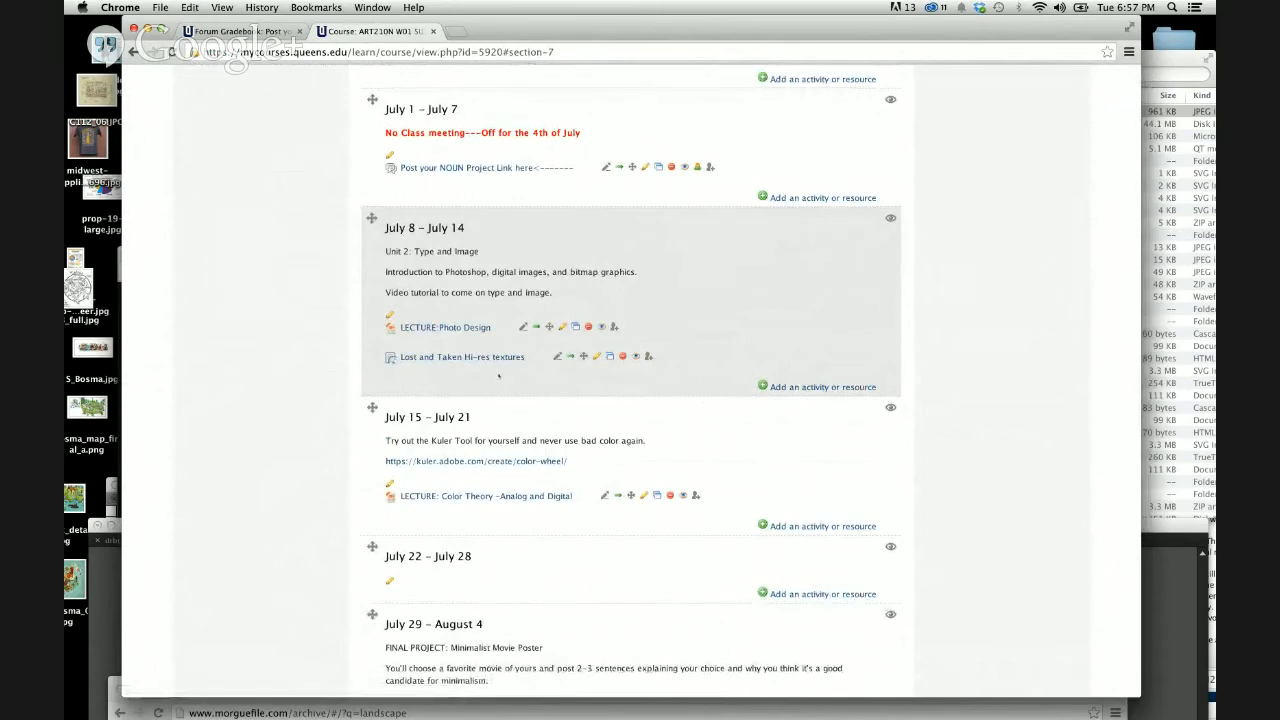
pyautogui.click(390, 314)
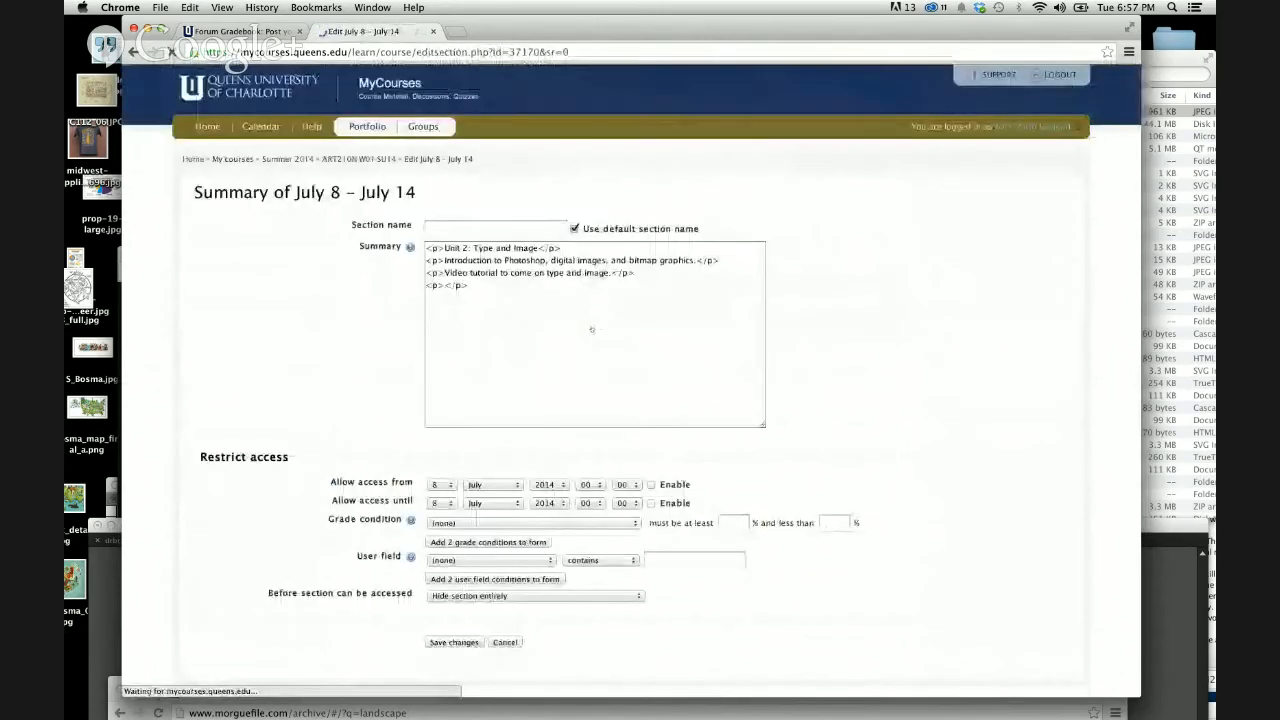
pyautogui.click(614, 361)
pyautogui.press('Return')
pyautogui.press('Return')
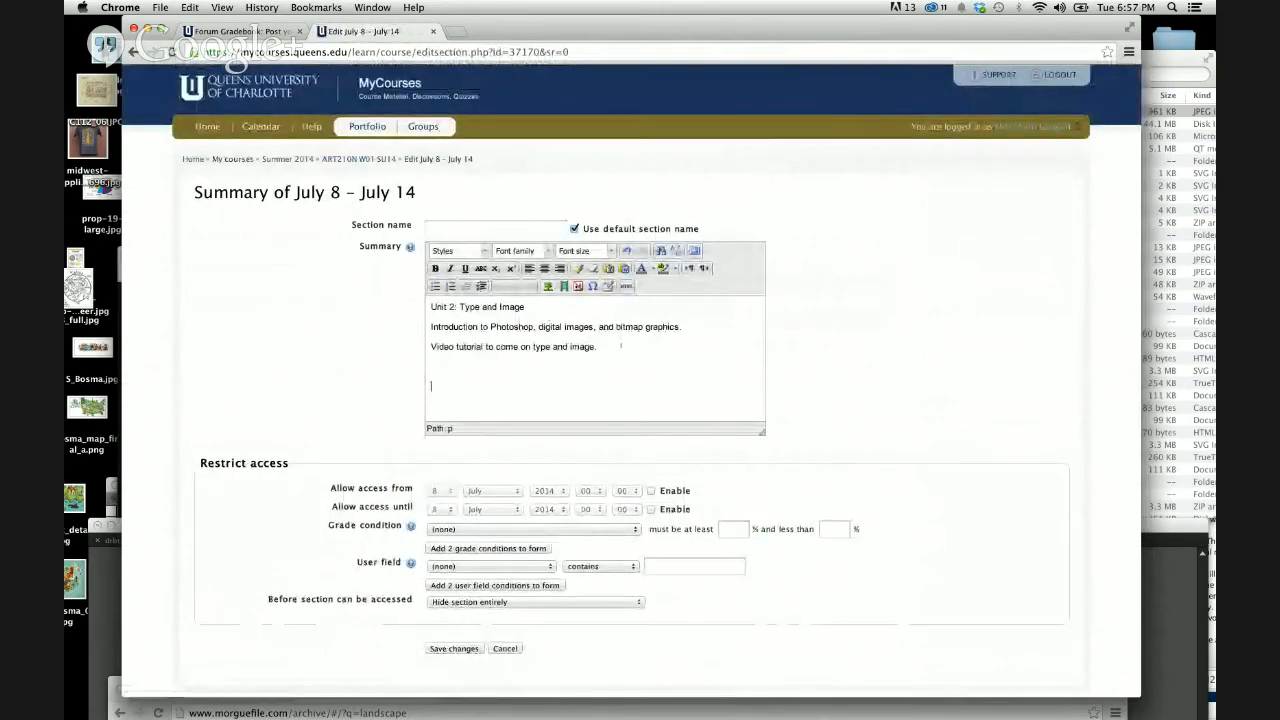
pyautogui.write('INSPUR')
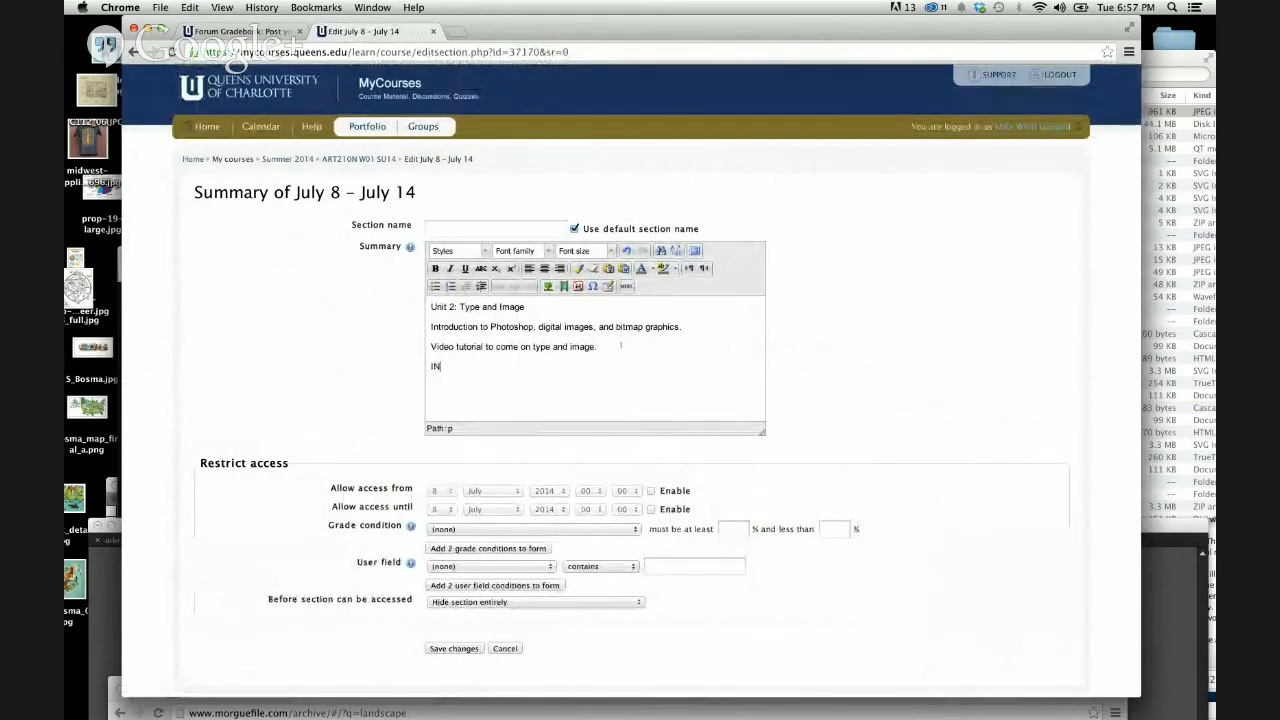
pyautogui.press('BackSpace')
pyautogui.press('BackSpace')
pyautogui.write('IRATION:')
pyautogui.press('Return')
# Step: Add the line 'Google search: "Type over image"' beneath "INSPIRATION:" in the section summary
pyautogui.write('G')
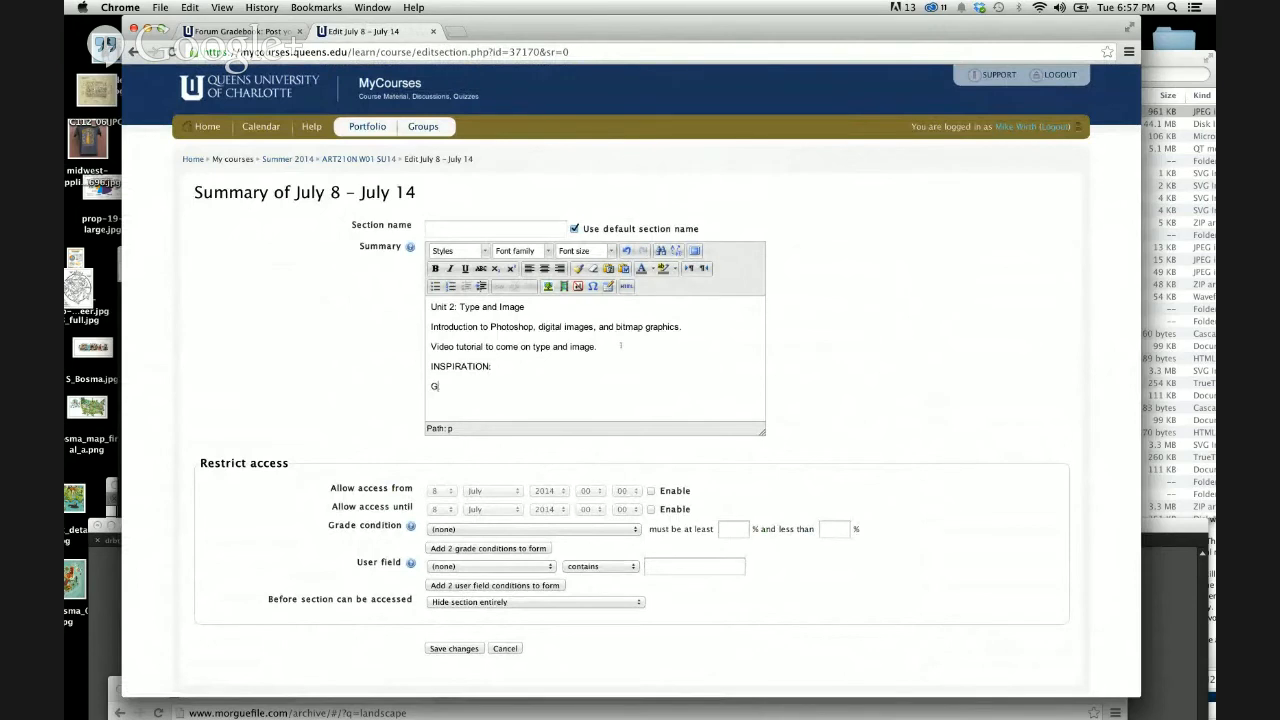
pyautogui.write('oogle search')
pyautogui.write(':L')
pyautogui.write('Type over')
pyautogui.write(' i')
pyautogui.write('mage"')
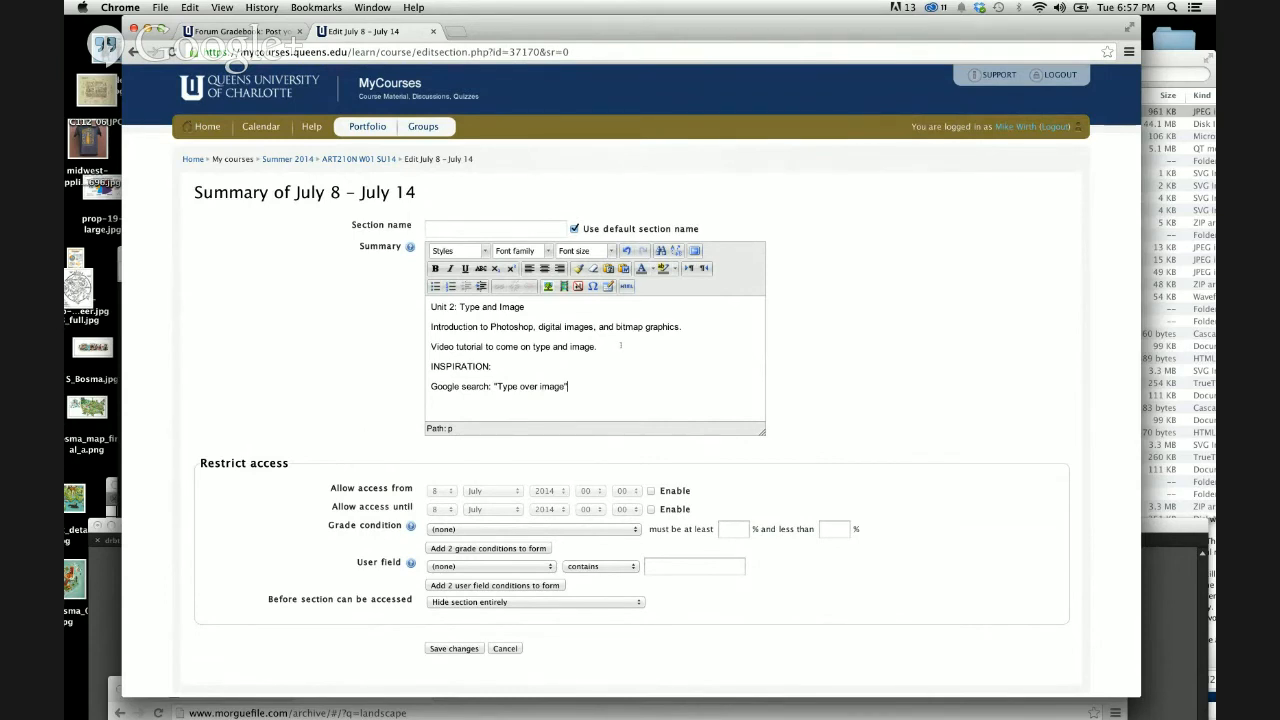
# Step: Append ", Phoster App (iOS and Droid)" to the Google search line in the summary
pyautogui.write(',')
pyautogui.write(' Phoster')
pyautogui.write(' App ')
pyautogui.write('(lo')
pyautogui.press('BackSpace')
pyautogui.press('BackSpace')
pyautogui.write('iOS')
pyautogui.write(' and Driod')
pyautogui.press('BackSpace')
pyautogui.press('BackSpace')
pyautogui.press('BackSpace')
pyautogui.write('oid)')
# Step: Insert ", Overgram, OVER" after "Phoster App" and before the platform note in parentheses
pyautogui.write(', Overgram')
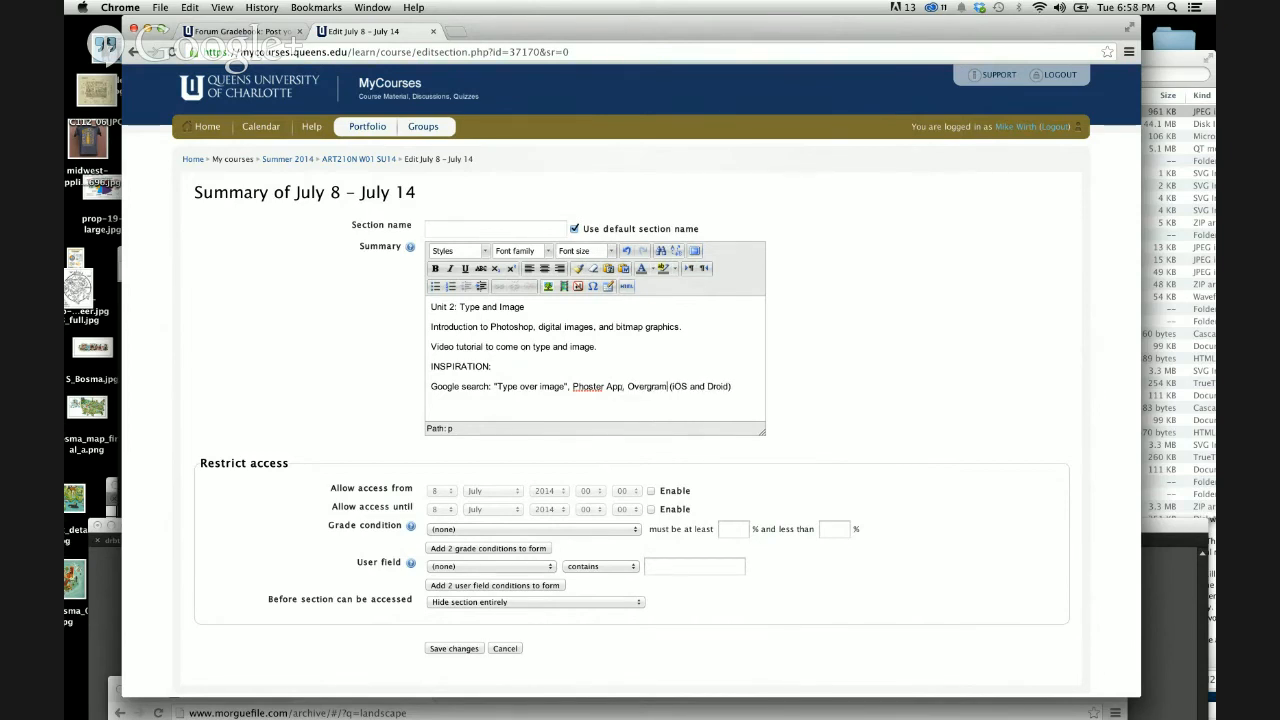
pyautogui.write(', O')
pyautogui.write('app')
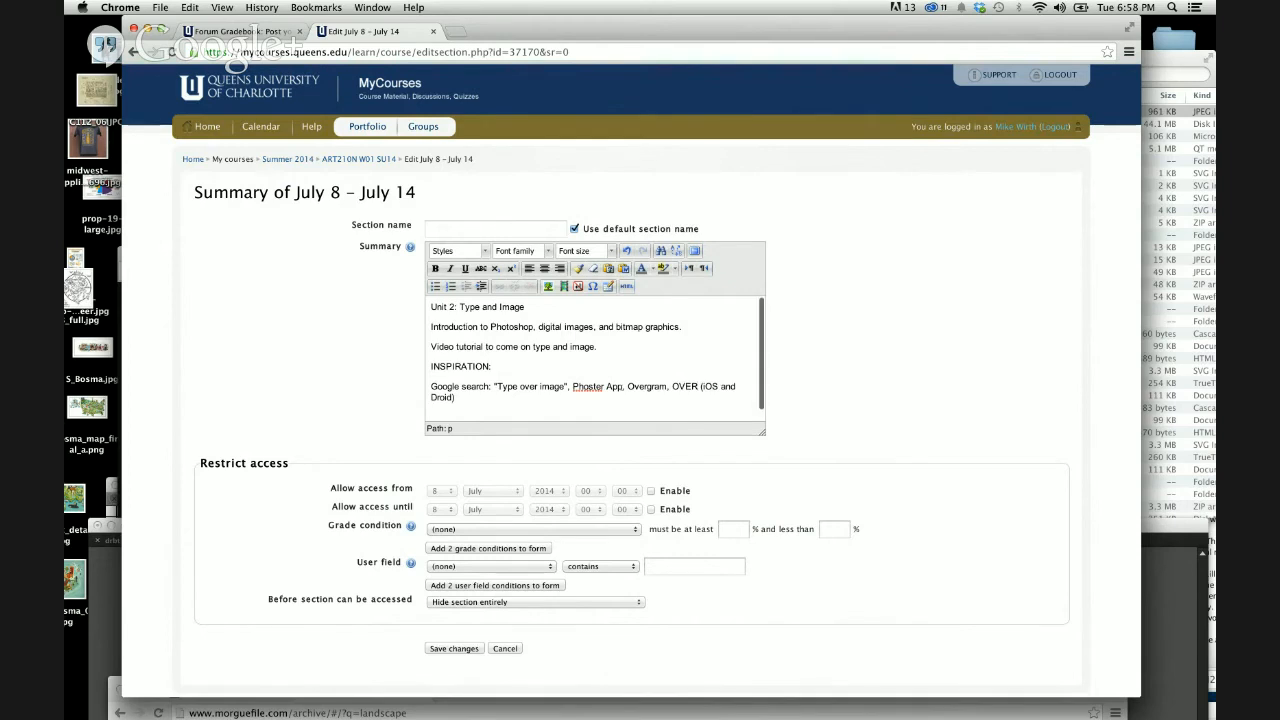
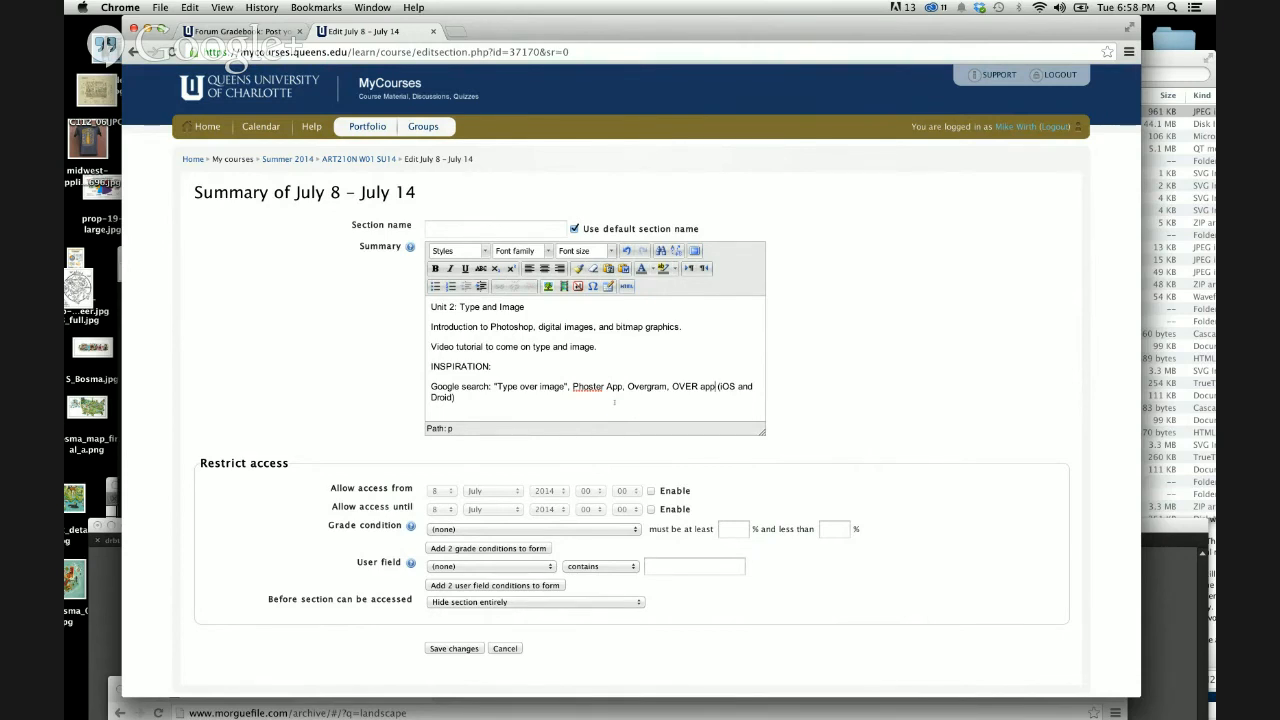
# Step: Save the section summary and start a new Forum activity in the July 8 – July 14 section
pyautogui.click(452, 649)
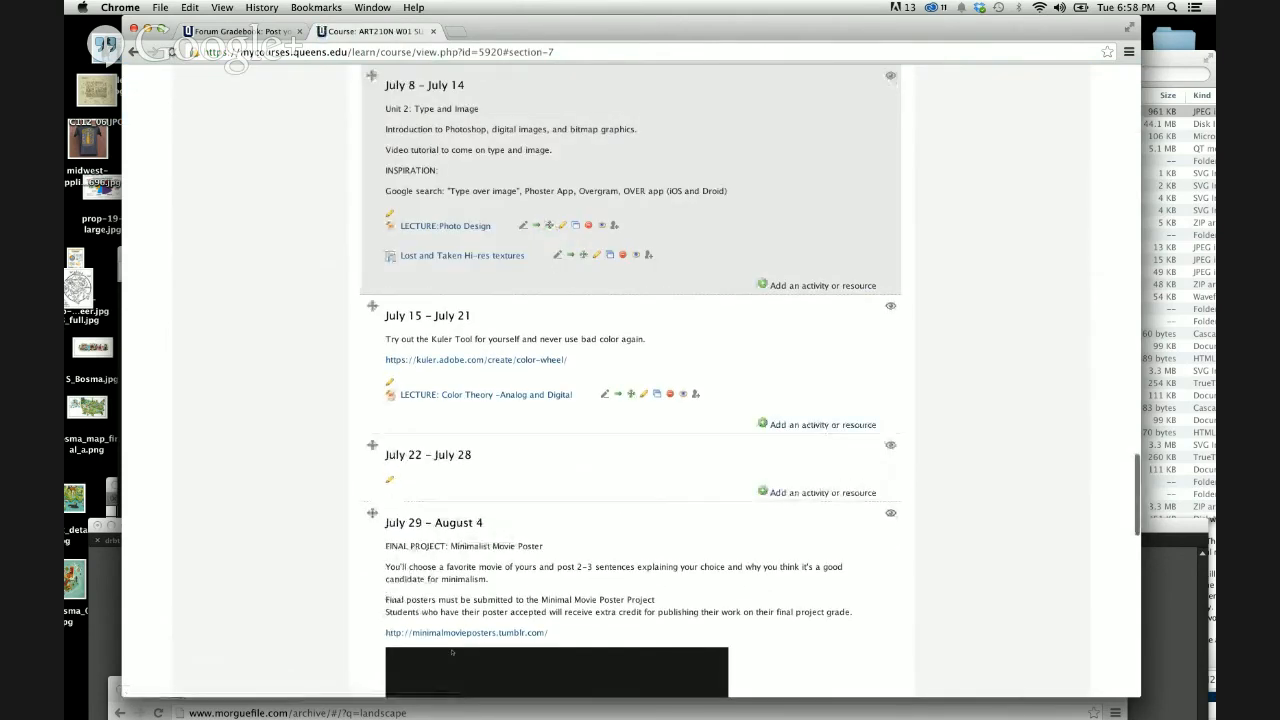
pyautogui.scroll(2, 943, 368)
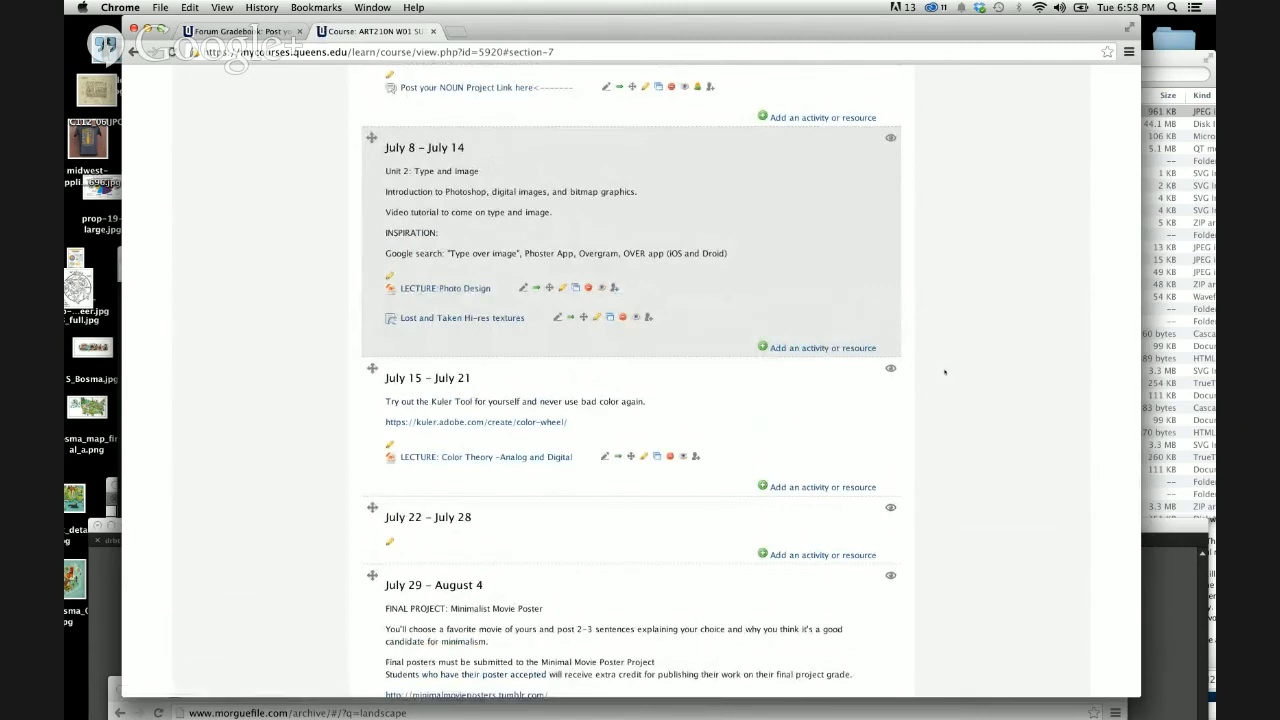
pyautogui.click(822, 348)
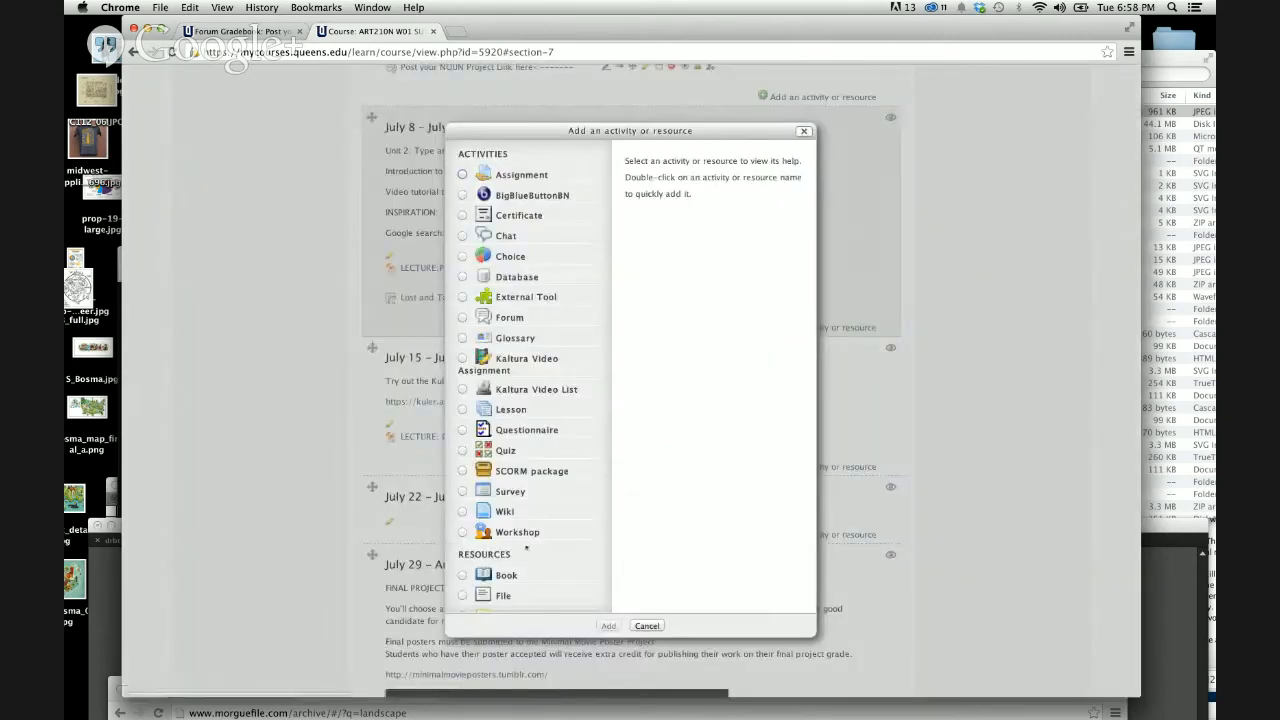
pyautogui.scroll(-5, 526, 547)
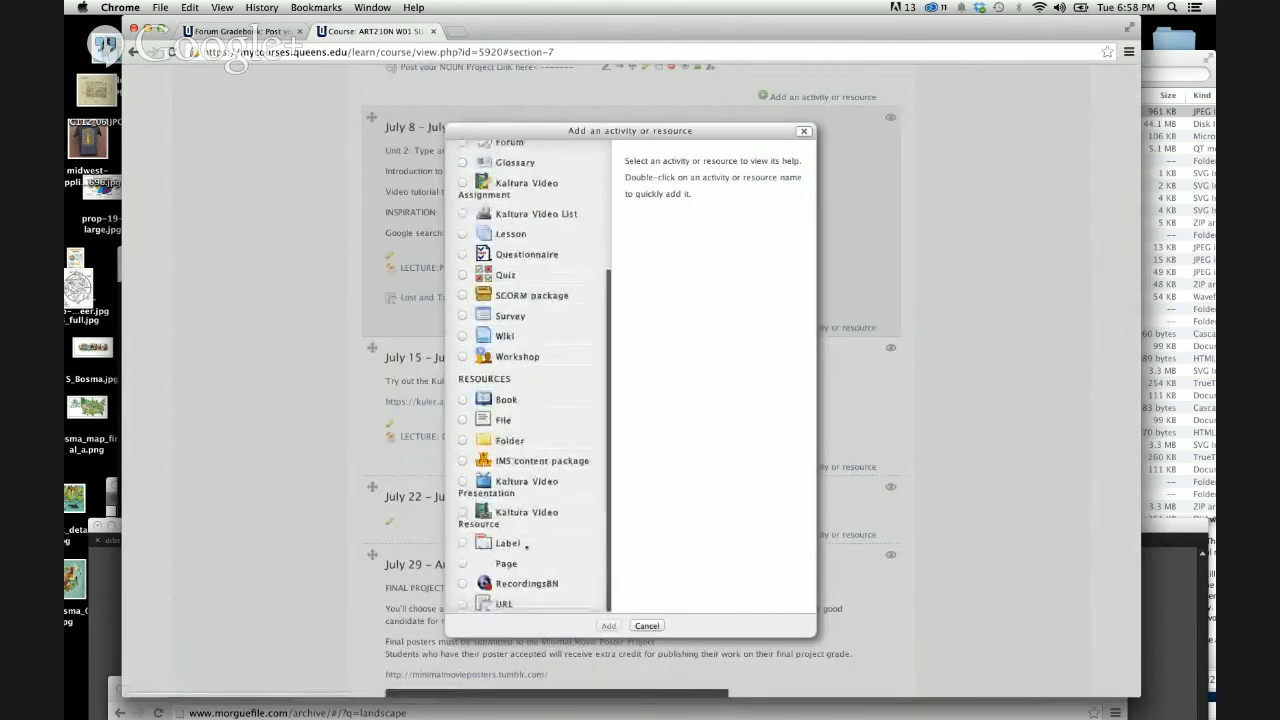
pyautogui.scroll(5, 506, 412)
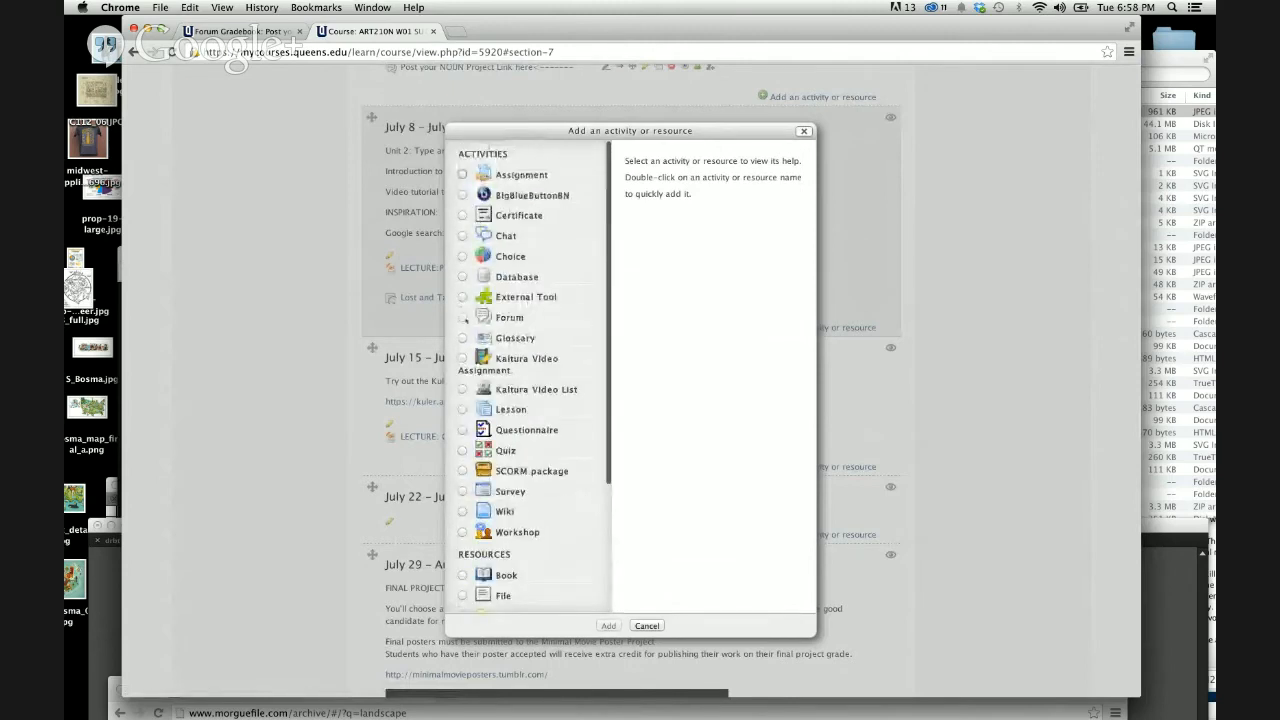
pyautogui.click(462, 317)
pyautogui.click(608, 625)
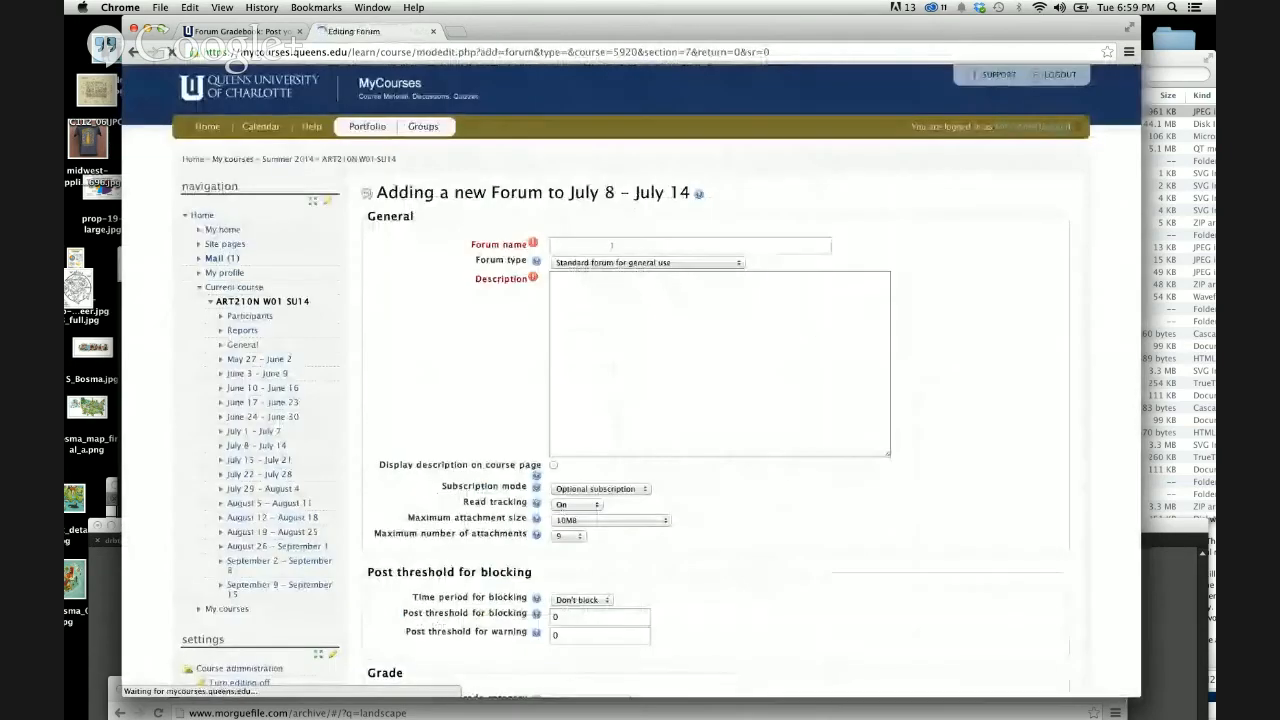
# Step: Set the forum type to "A single simple discussion" and name the forum "Post your 15 type and image combo examples"
pyautogui.click(620, 262)
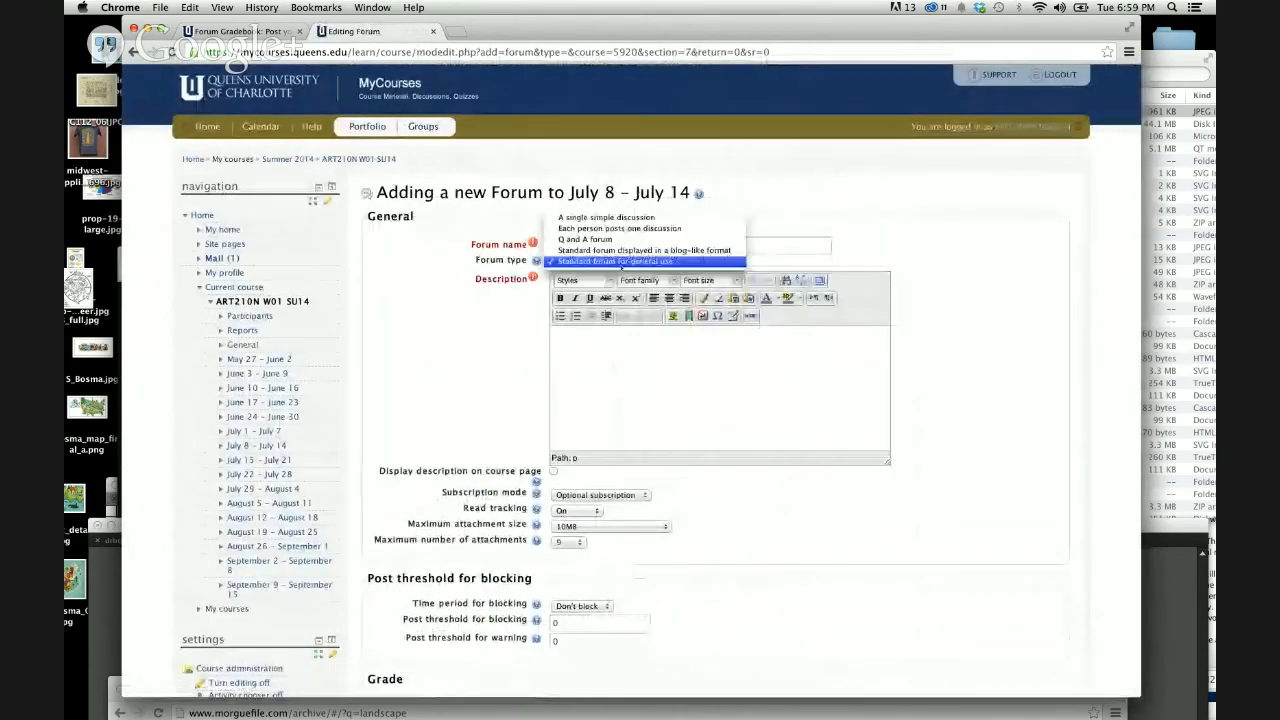
pyautogui.click(606, 217)
pyautogui.click(588, 246)
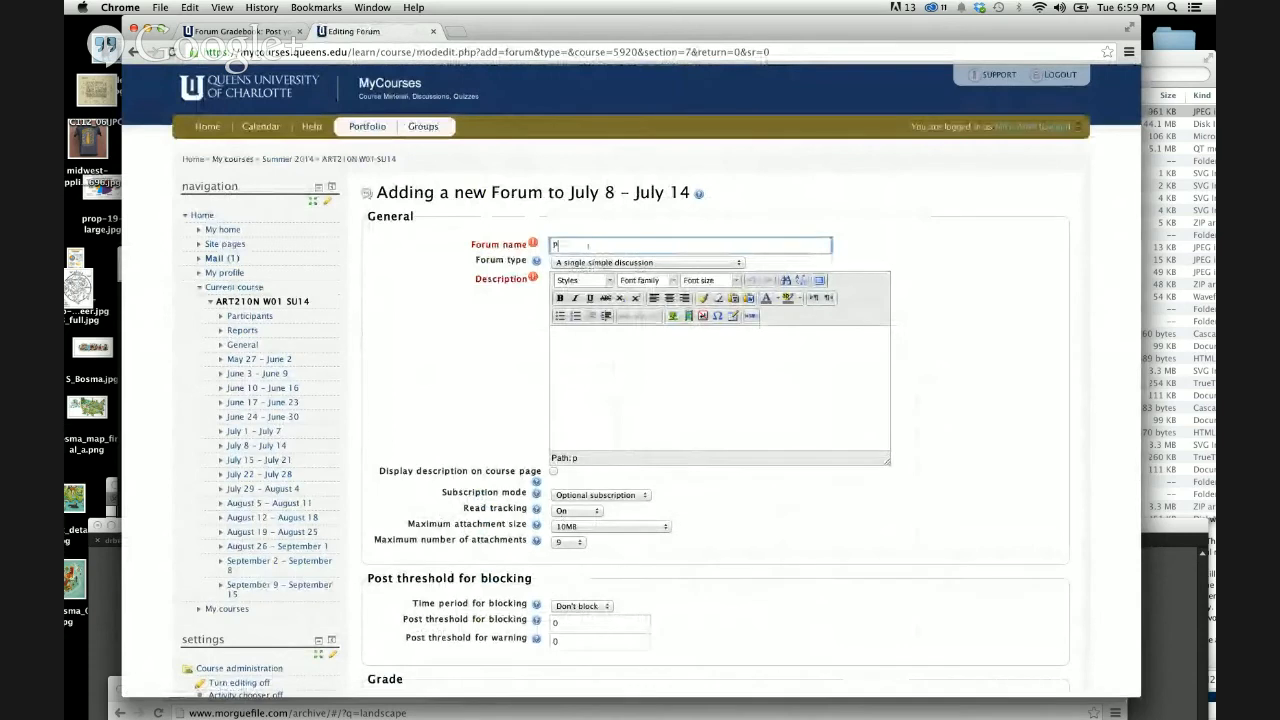
pyautogui.write('Post your ')
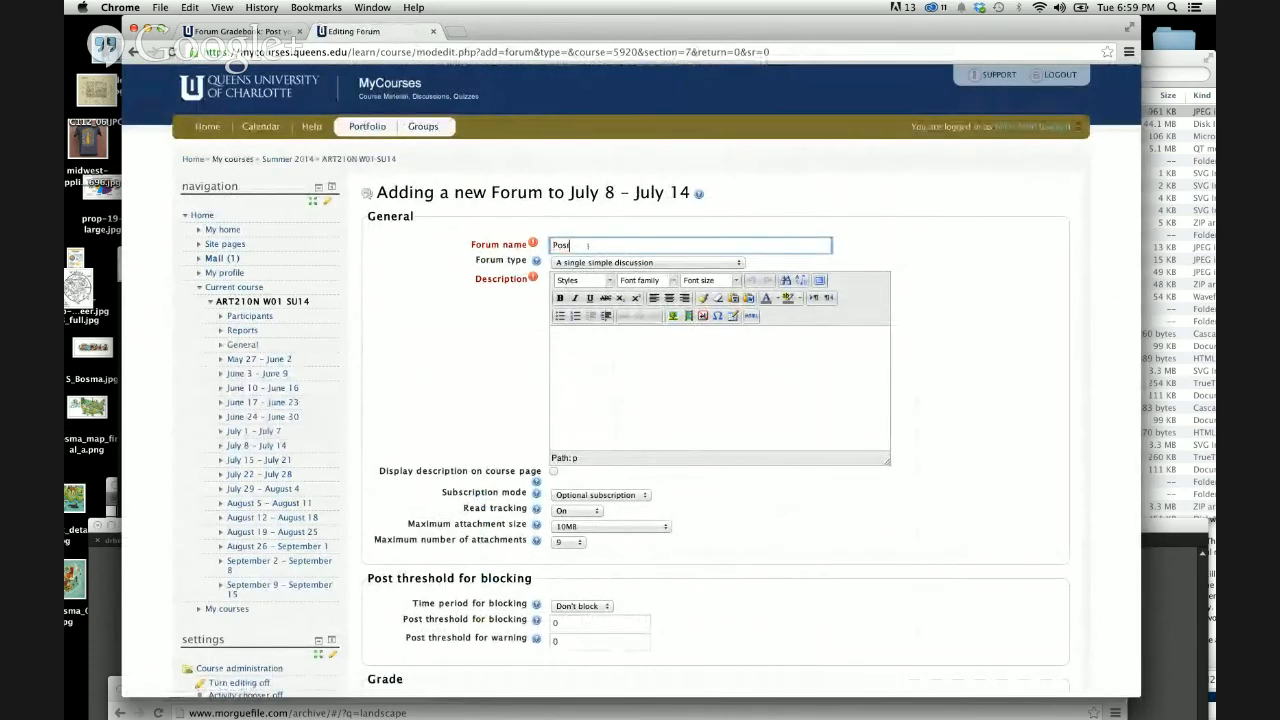
pyautogui.write('1')
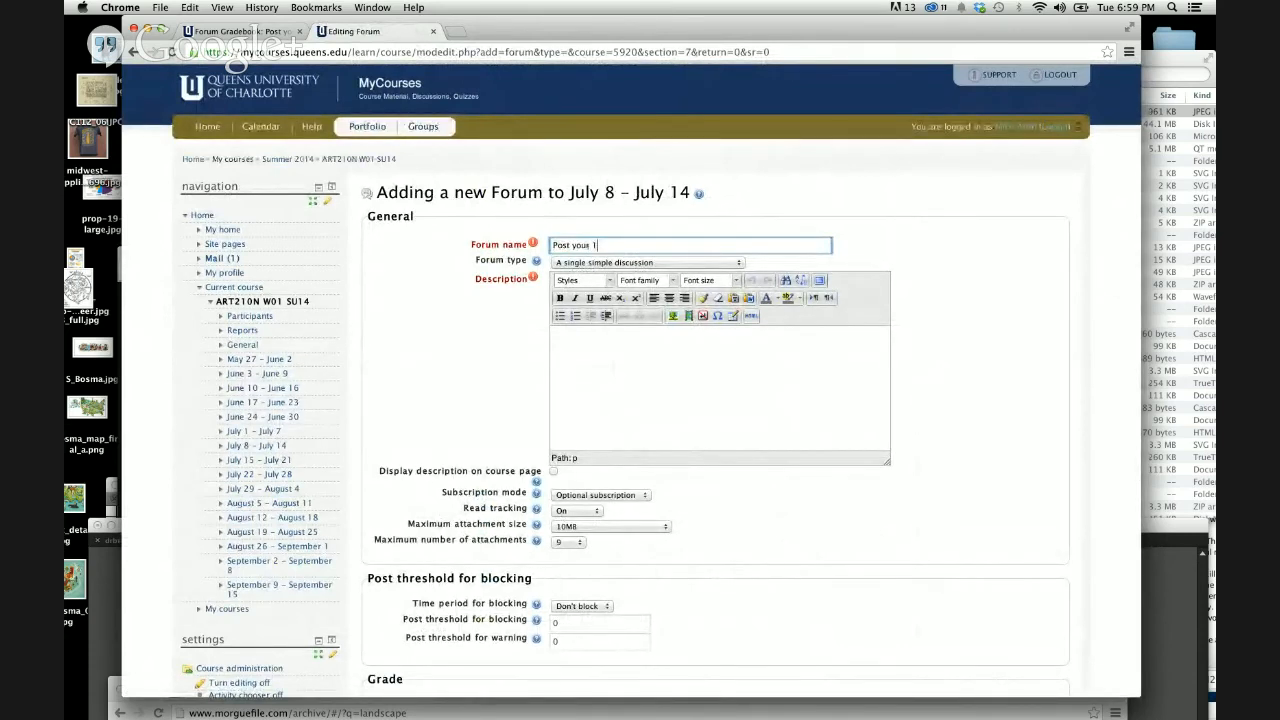
pyautogui.press('BackSpace')
pyautogui.press('BackSpace')
pyautogui.write('S')
pyautogui.press('BackSpace')
pyautogui.write('15 type and image combo examples')
# Step: Start the forum description with "Choose 5 images from lost and taken and set one of the following words in any typeface that you wish"
pyautogui.click(595, 342)
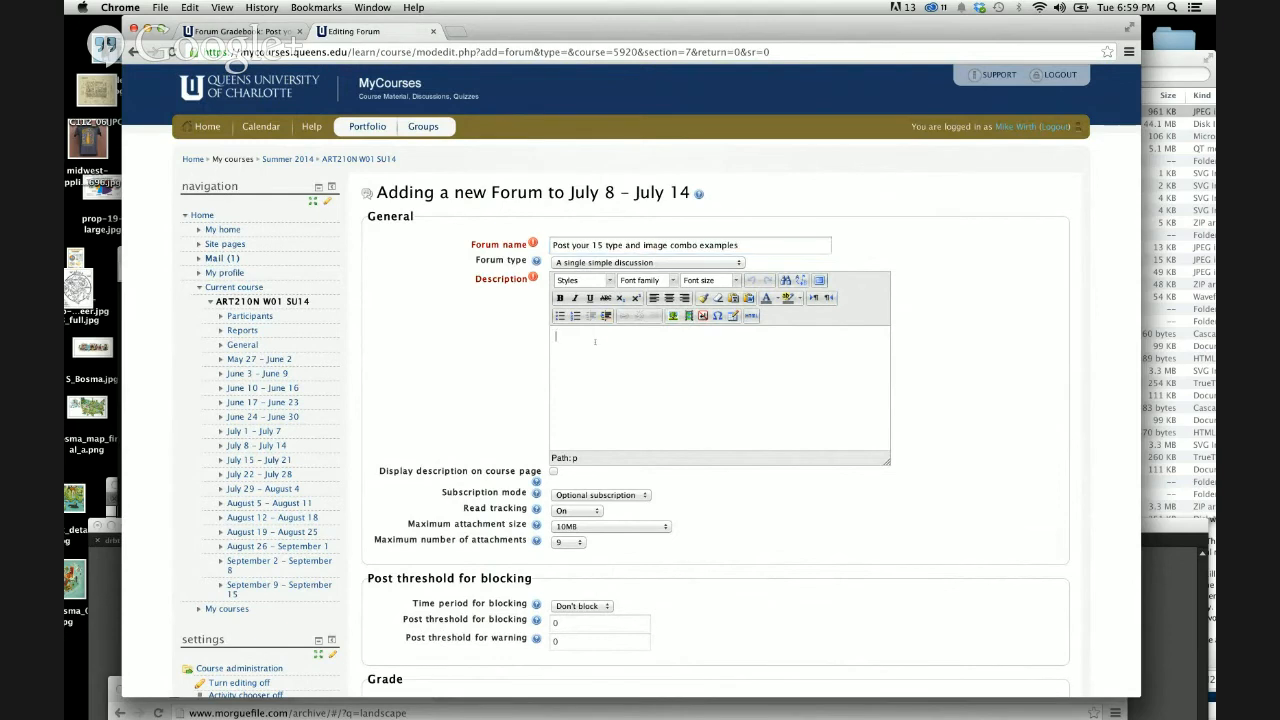
pyautogui.write('Choose 5 im')
pyautogui.write('ages ')
pyautogui.write('from')
pyautogui.write(' lost and taken')
pyautogui.write(' and ')
pyautogui.write('sel')
pyautogui.write(' one of the ')
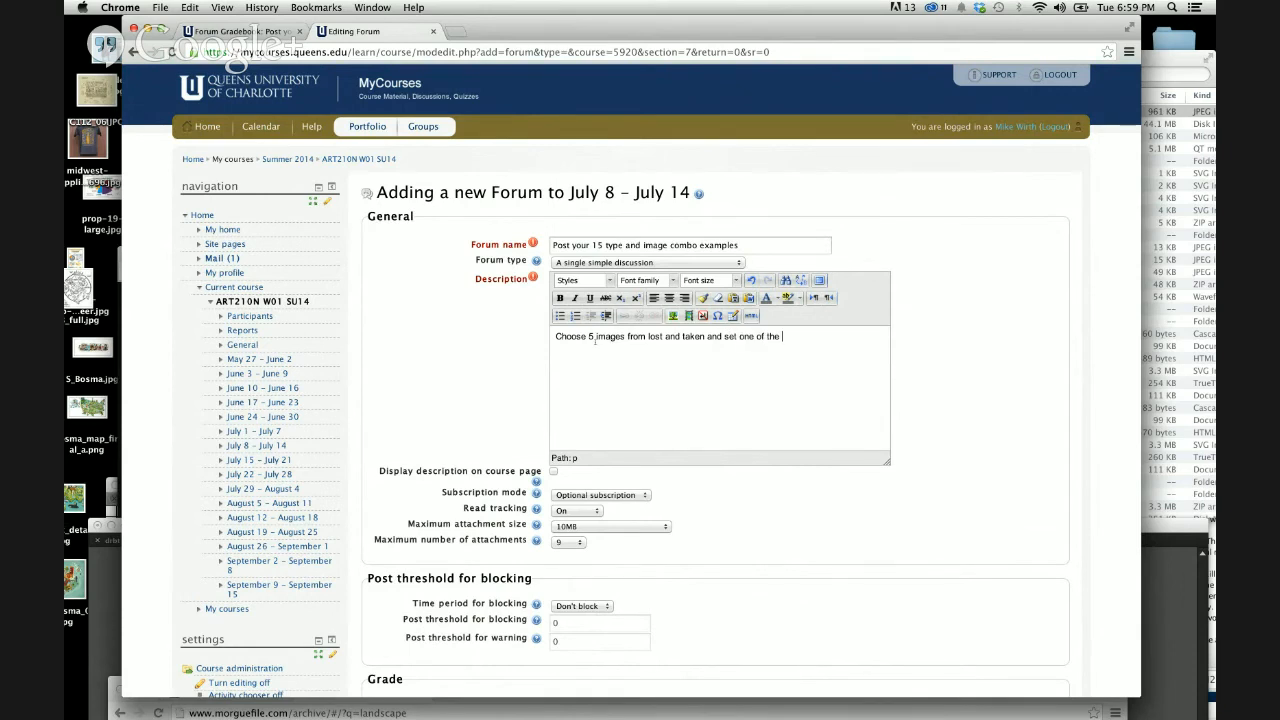
pyautogui.write('following words in any typeface that you wish')
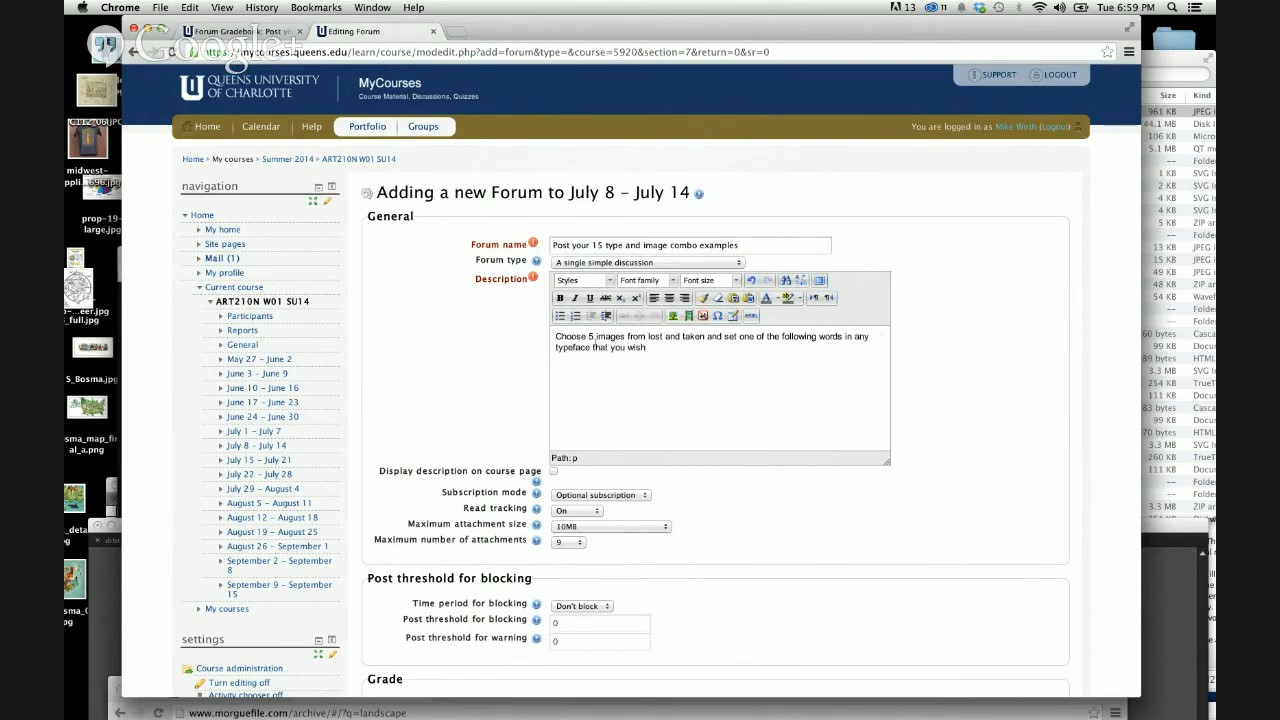
# Step: Complete the description's opening sentence with "and then save a jpeg to share here."
pyautogui.write(' and then save a jpeg for')
pyautogui.press('BackSpace')
pyautogui.press('BackSpace')
pyautogui.press('BackSpace')
pyautogui.press('BackSpace')
pyautogui.write('to share here:')
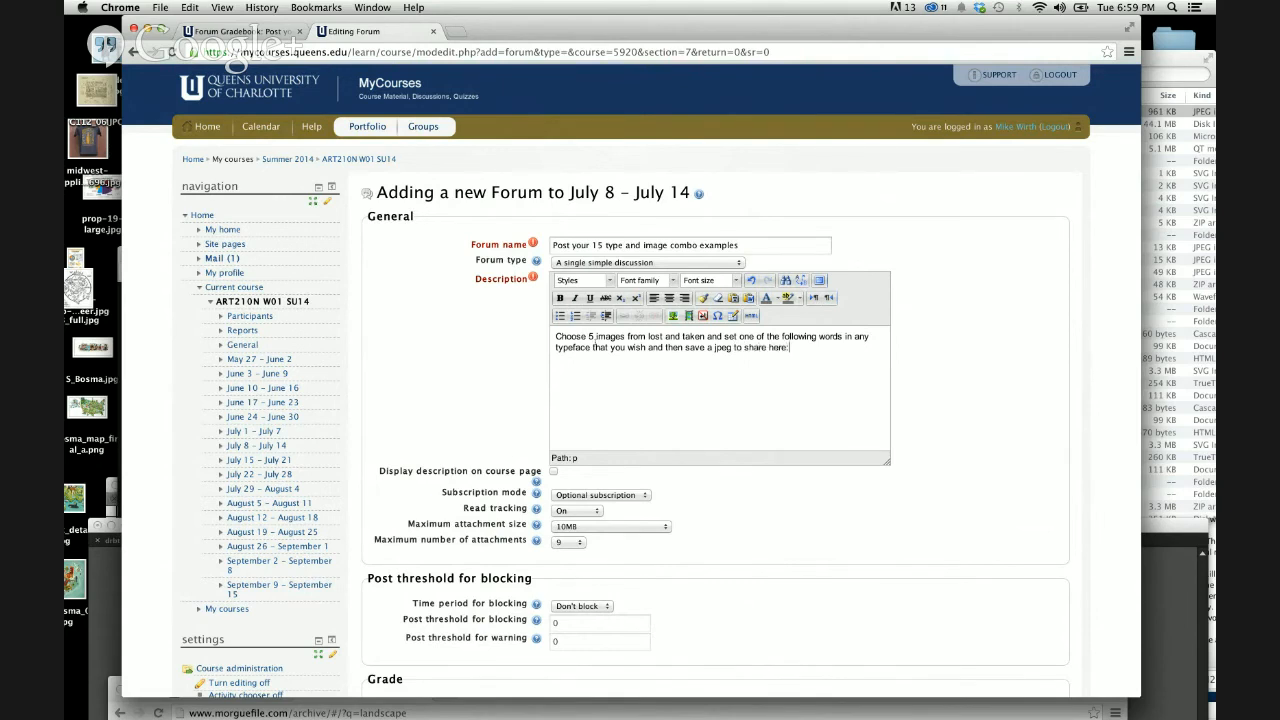
pyautogui.write('.')
# Step: List the words "-Beauty", "-Anger", "-Geometric", "-Awesome" and "-Horrid" on separate lines below the description's sentence
pyautogui.press('Return')
pyautogui.write('Beauty')
pyautogui.press('Left')
pyautogui.press('Left')
pyautogui.press('Left')
pyautogui.write('-Beauty ')
pyautogui.write('-Anger ')
pyautogui.write('-')
pyautogui.write('Geometric ')
pyautogui.write('-Awesome')
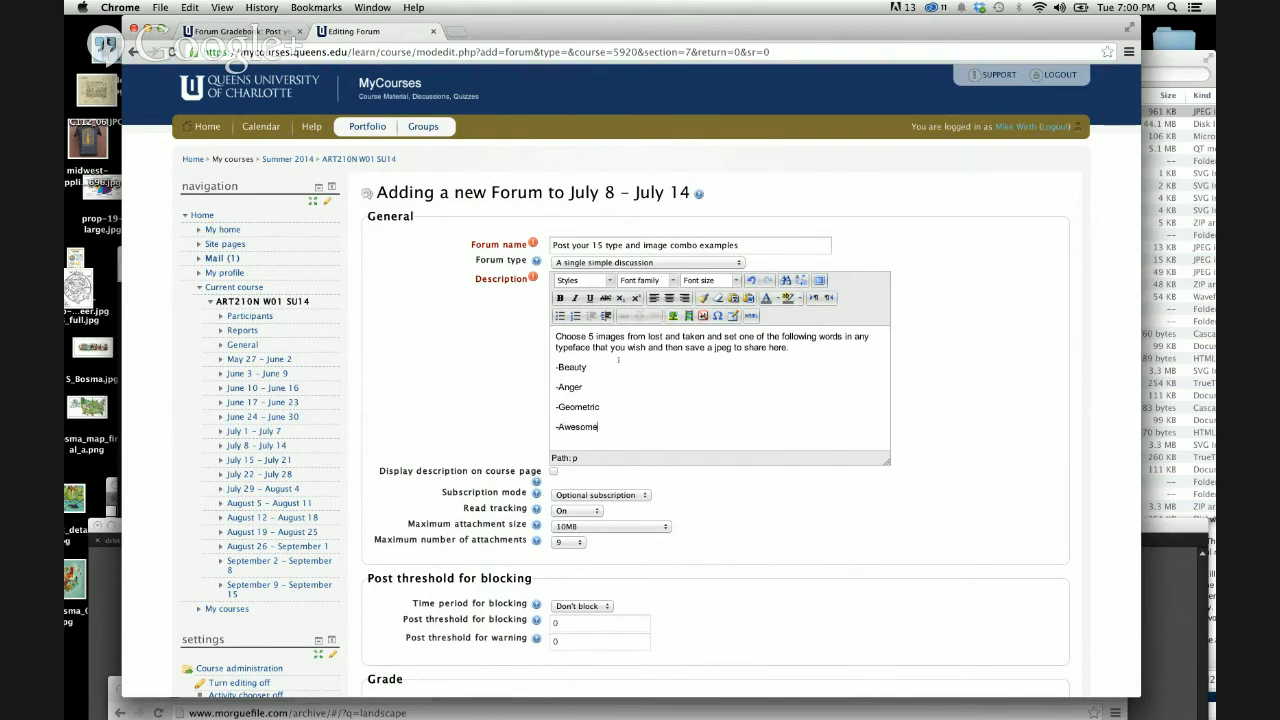
pyautogui.press('Return')
pyautogui.write('-')
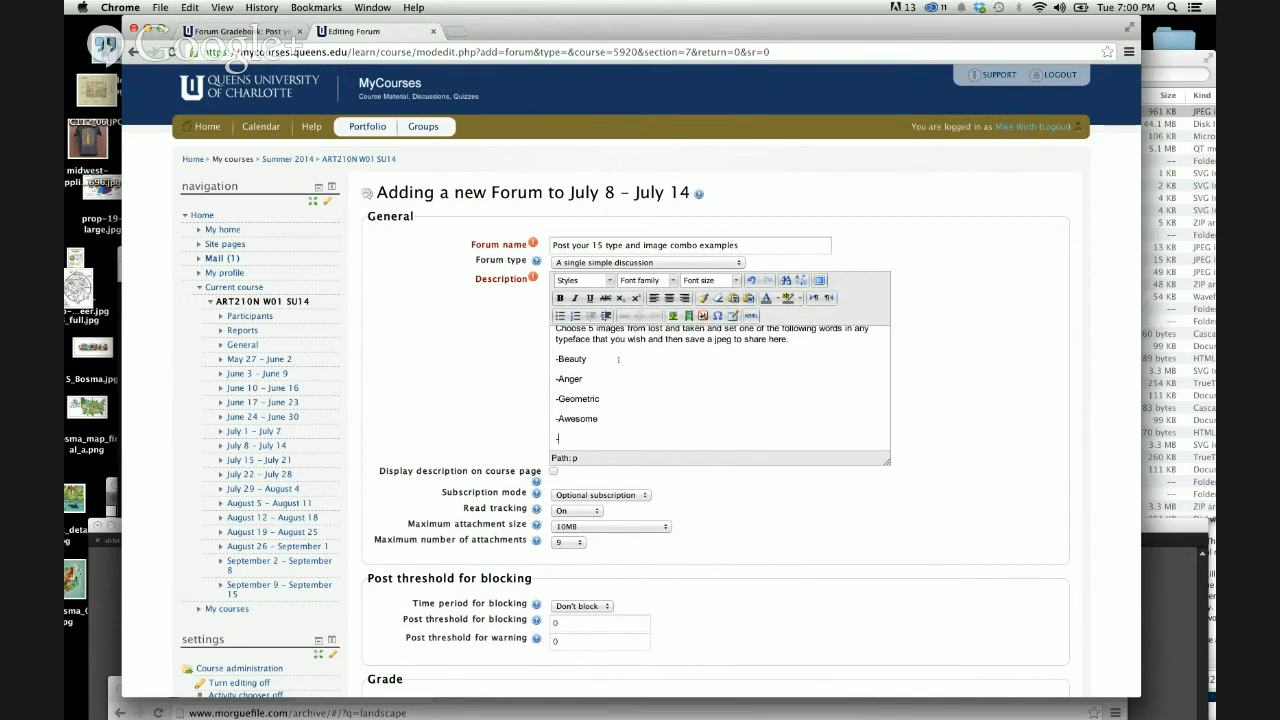
pyautogui.write('Horrid')
pyautogui.scroll(1, 649, 372)
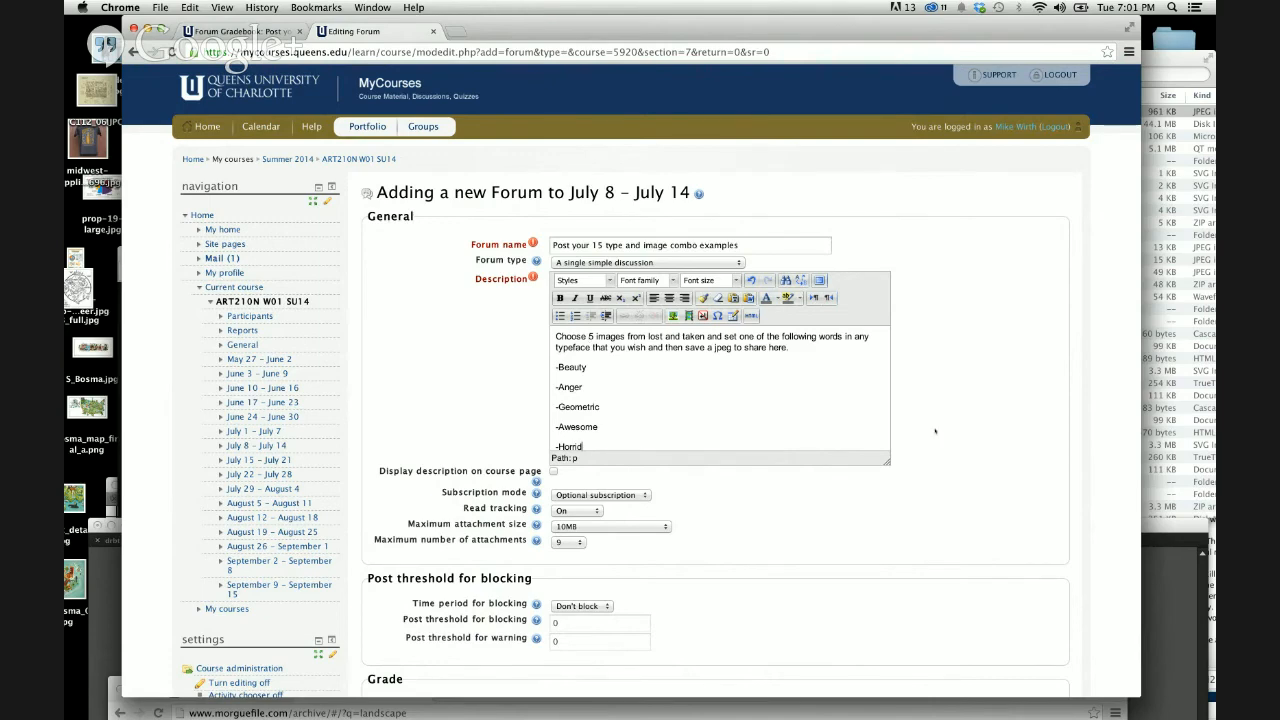
# Step: Set the forum's ratings aggregate type to "Average of ratings" and save the forum, returning to the course
pyautogui.scroll(-5, 935, 431)
pyautogui.scroll(-4, 626, 586)
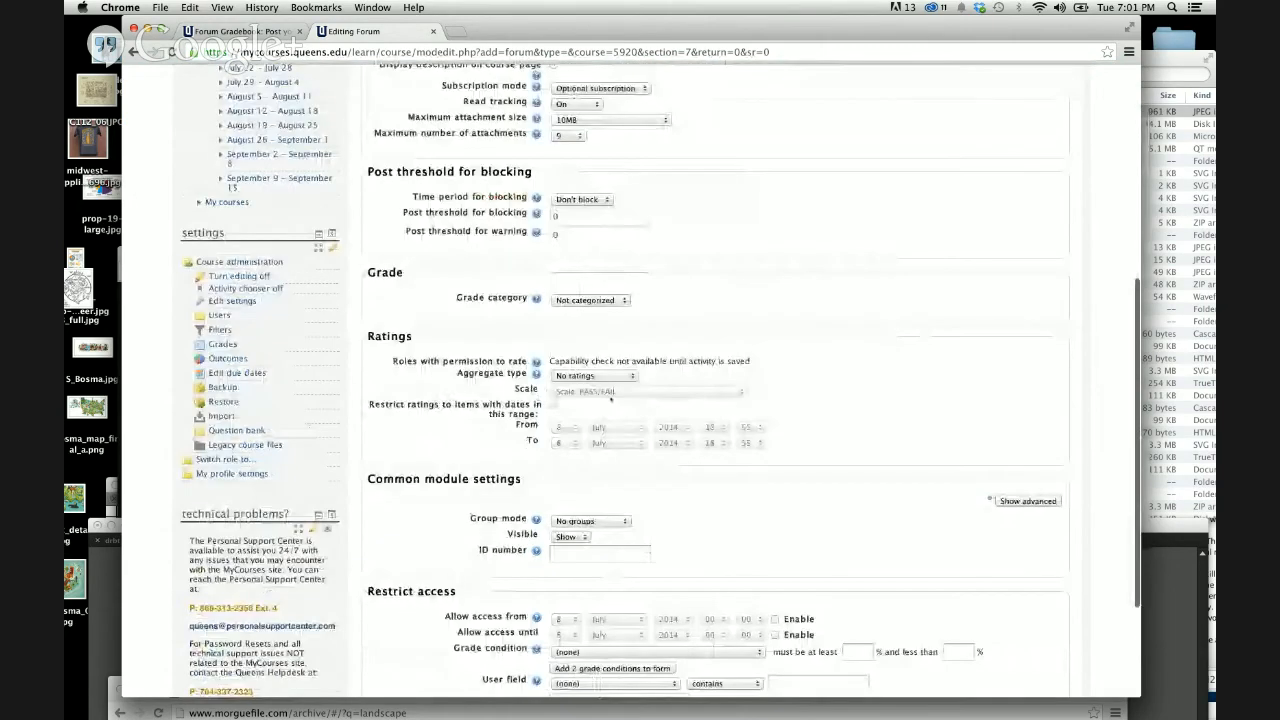
pyautogui.click(595, 374)
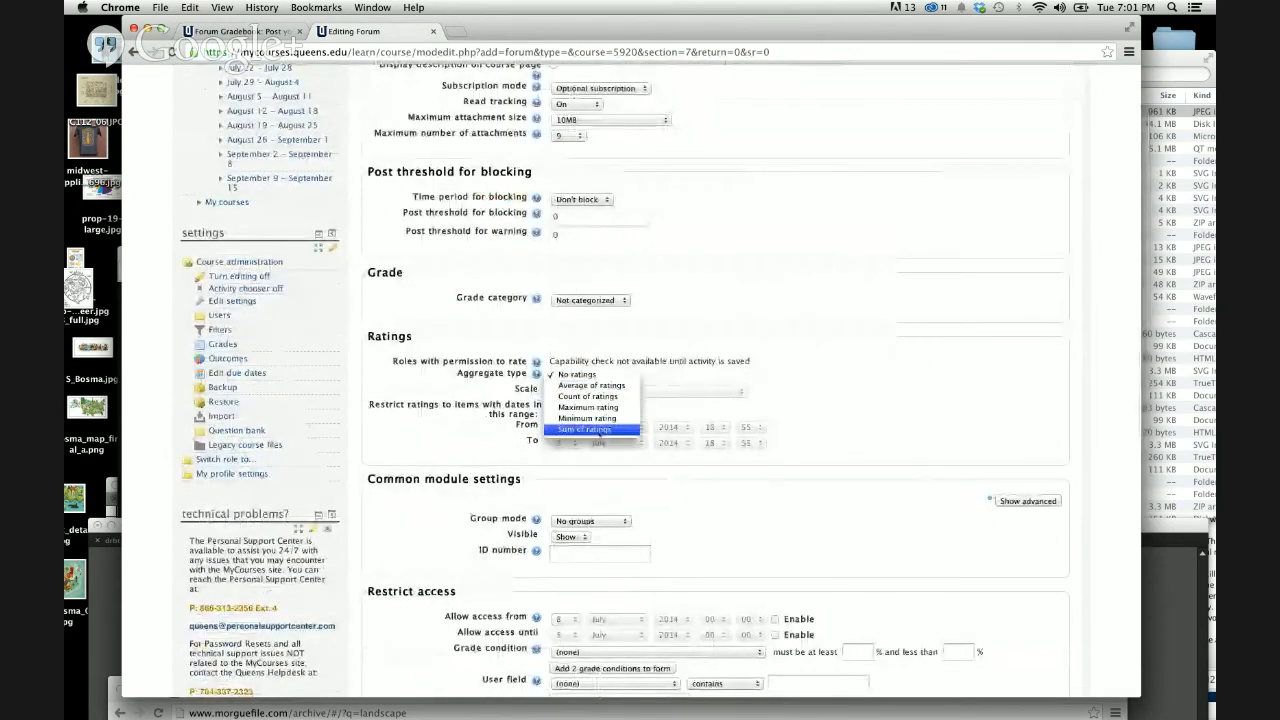
pyautogui.click(592, 385)
pyautogui.scroll(-4, 633, 596)
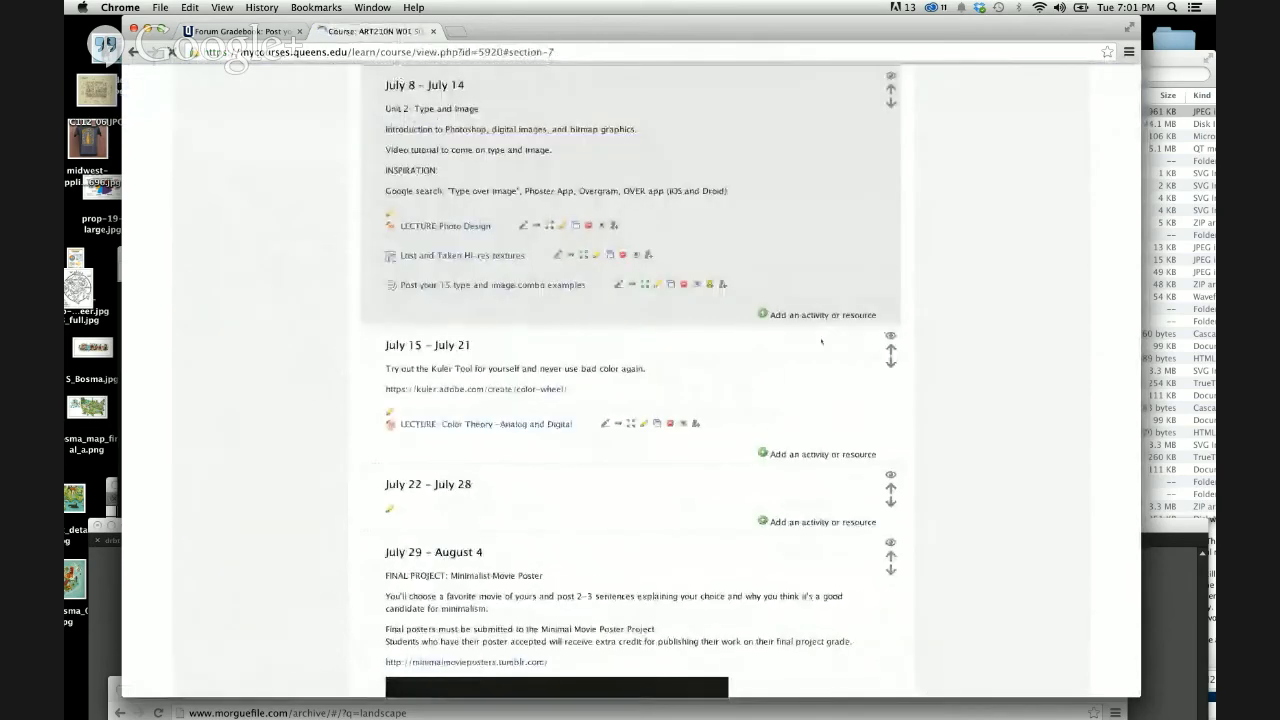
# Step: Switch to Illustrator and move the landscape photo with its caption beneath the first TORN layout, aligned with the lower row
pyautogui.moveTo(598, 30); pyautogui.dragTo(585, 570)
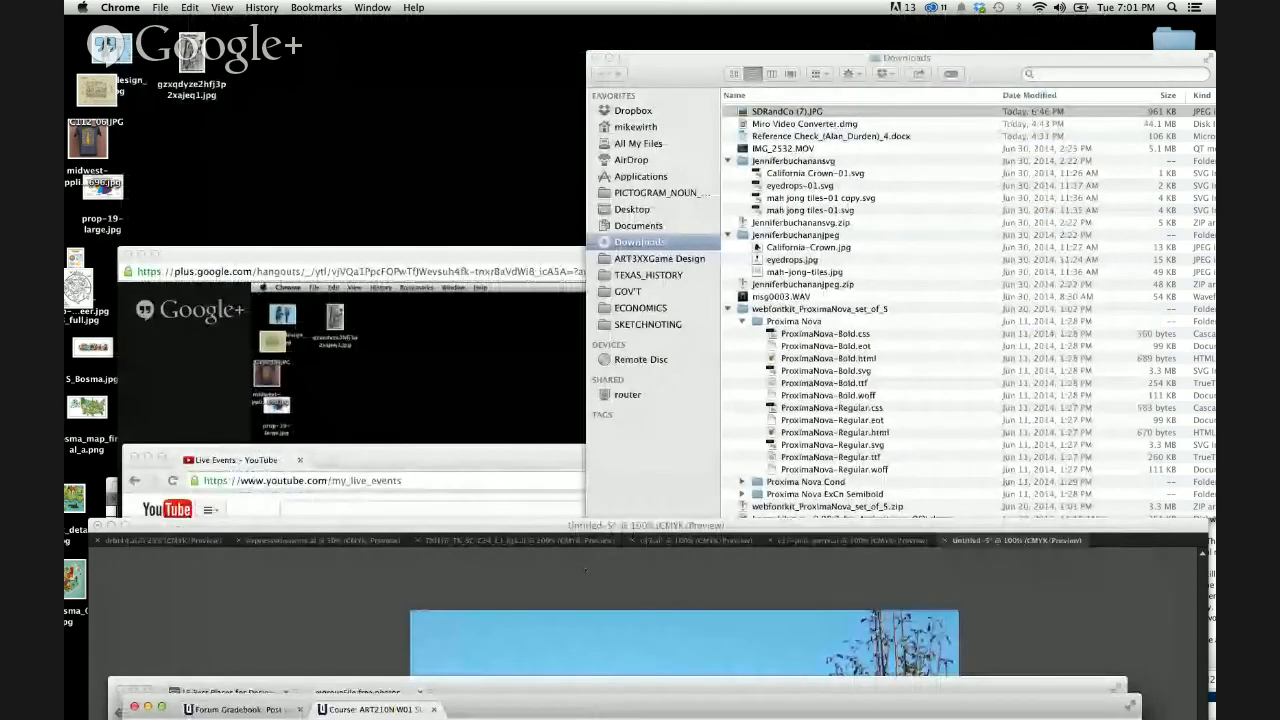
pyautogui.click(585, 570)
pyautogui.press('super+minus')
pyautogui.press('super+minus')
pyautogui.press('super+minus')
pyautogui.press('super+minus')
pyautogui.press('super+minus')
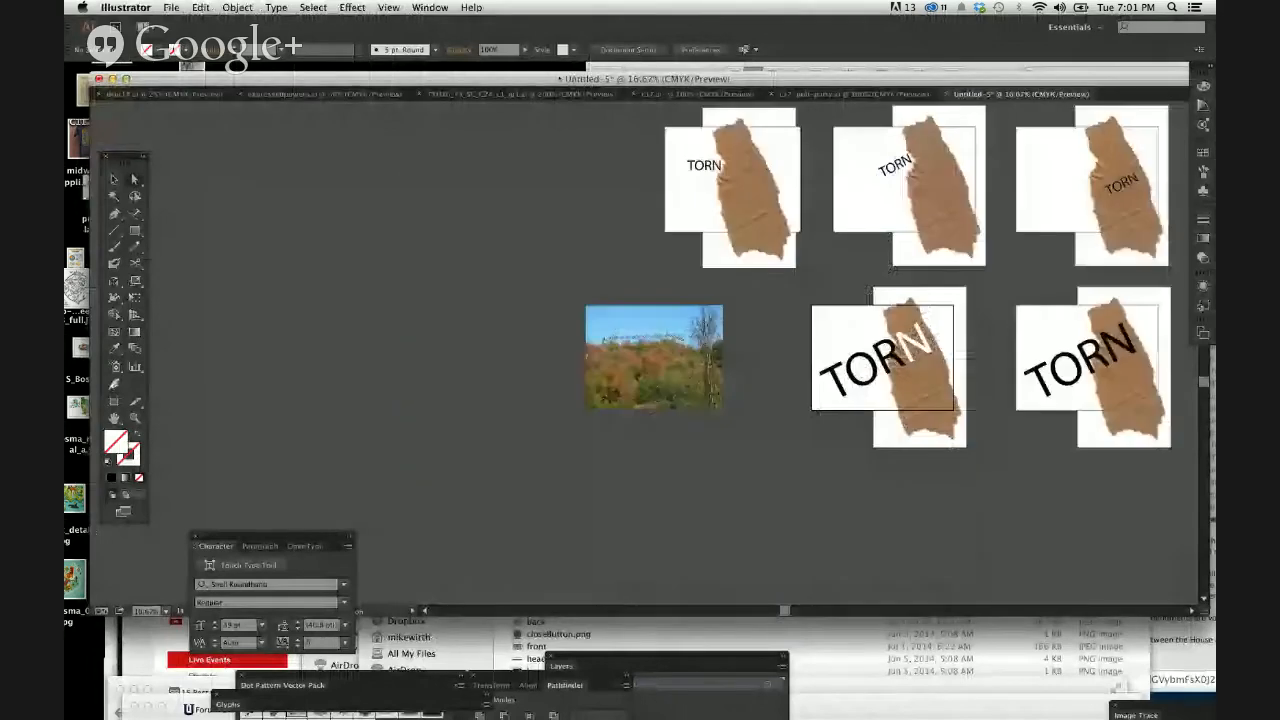
pyautogui.hscroll(2, 934, 335)
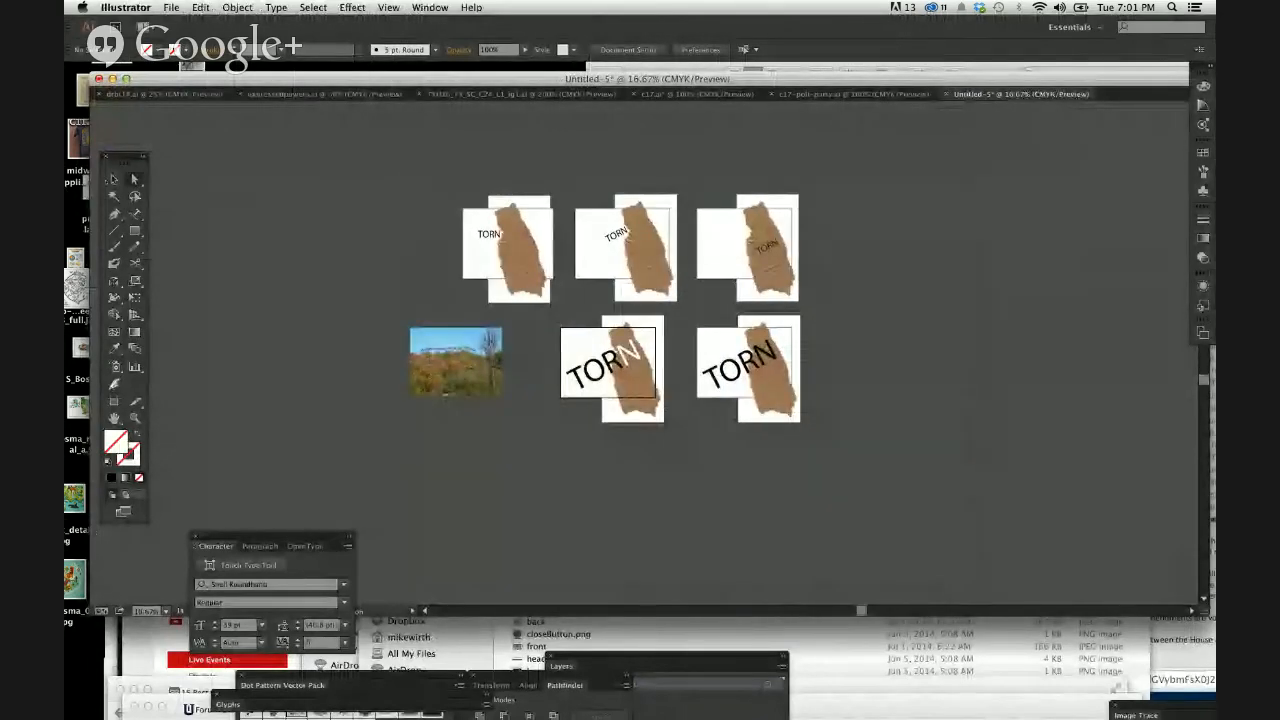
pyautogui.click(494, 360)
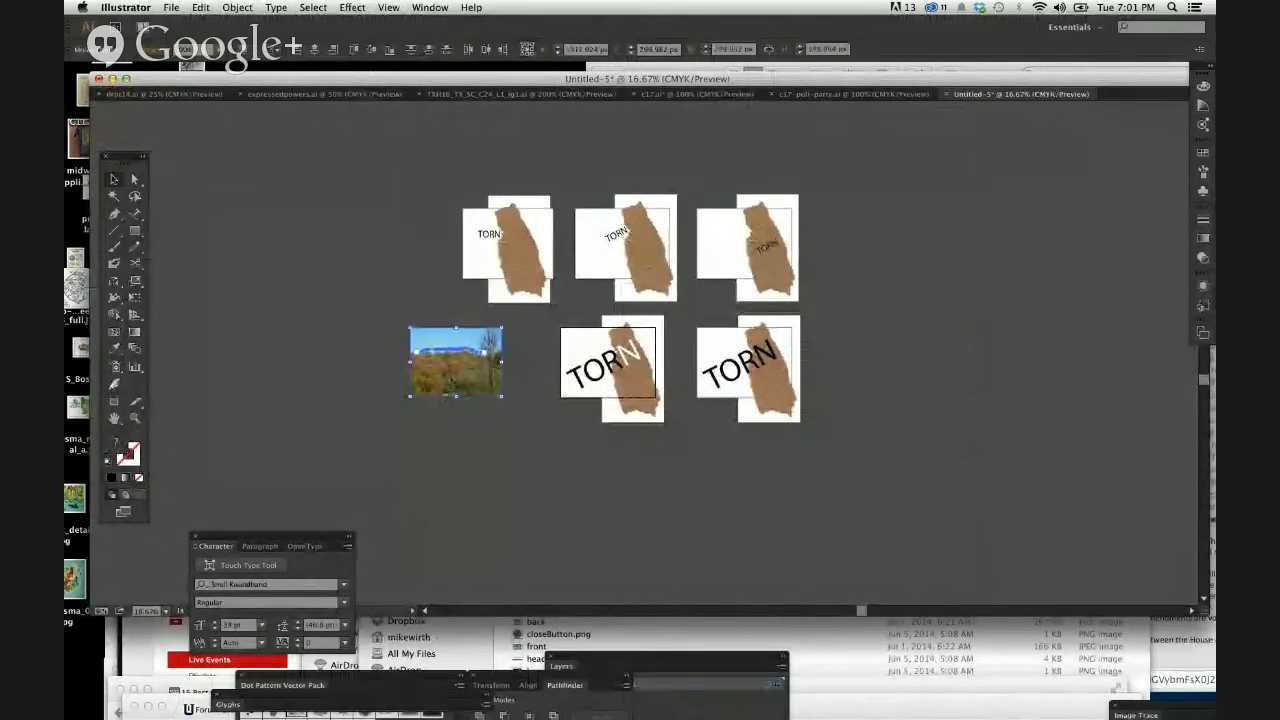
pyautogui.moveTo(494, 360); pyautogui.dragTo(546, 360)
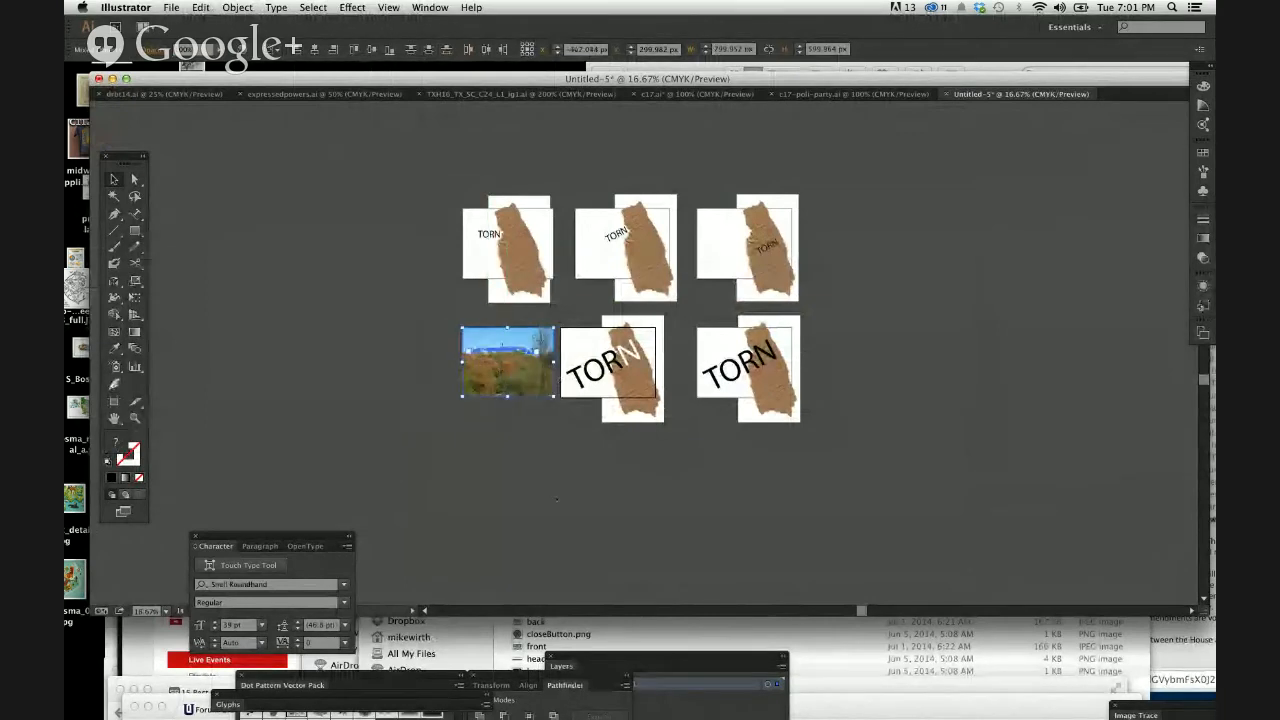
pyautogui.click(557, 498)
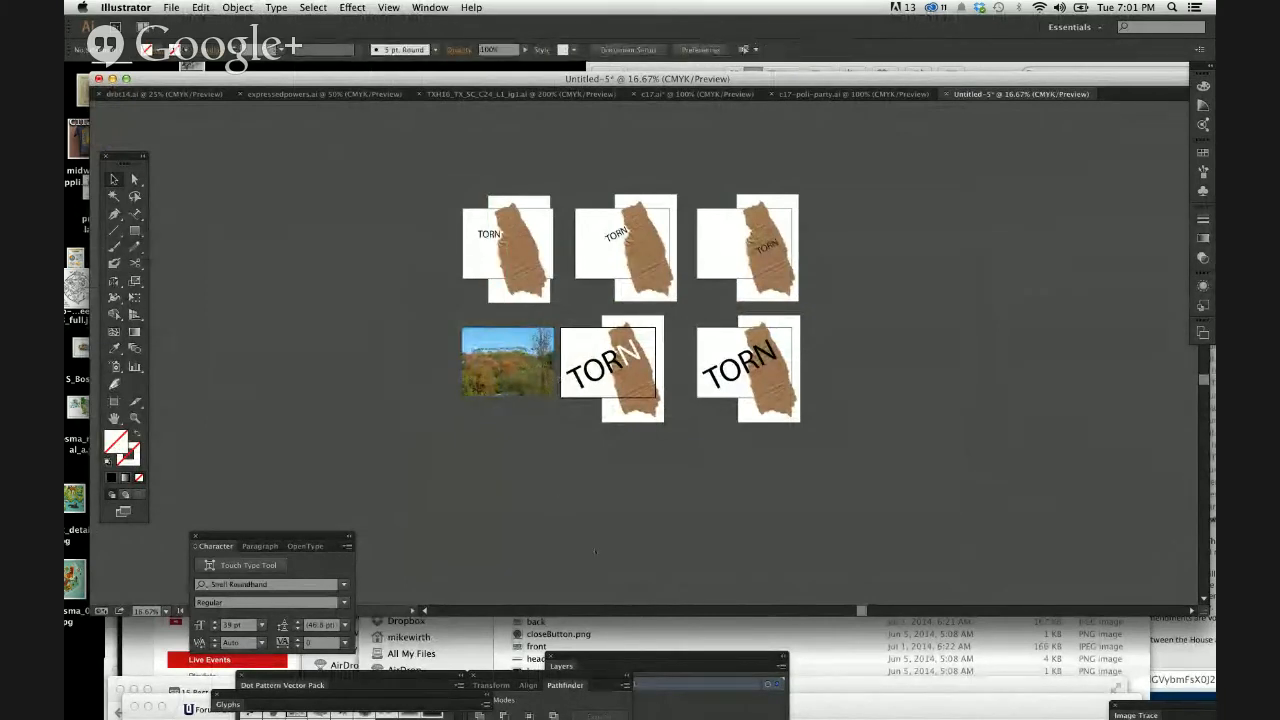
# Step: Draw an artboard about 3049 × 1851 px around the photo and all TORN layouts, and open it in Save for Web
pyautogui.hotkey('shift', 'o')
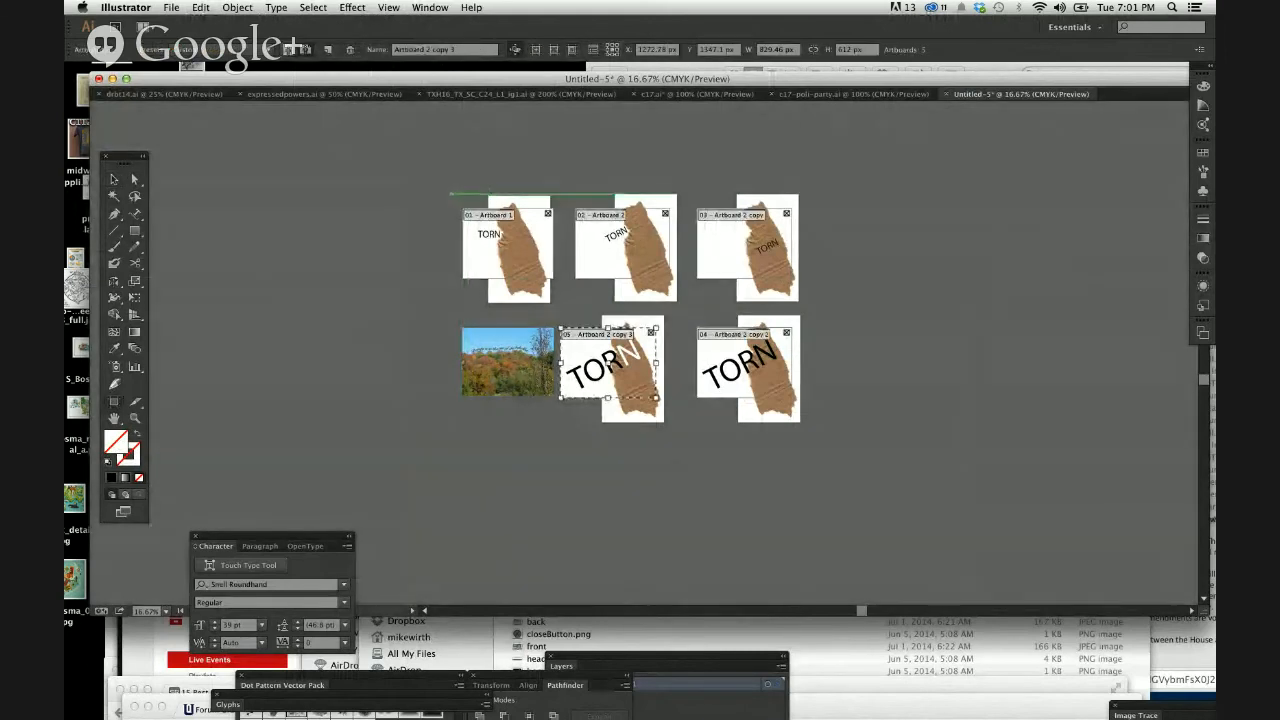
pyautogui.moveTo(450, 194); pyautogui.dragTo(799, 405)
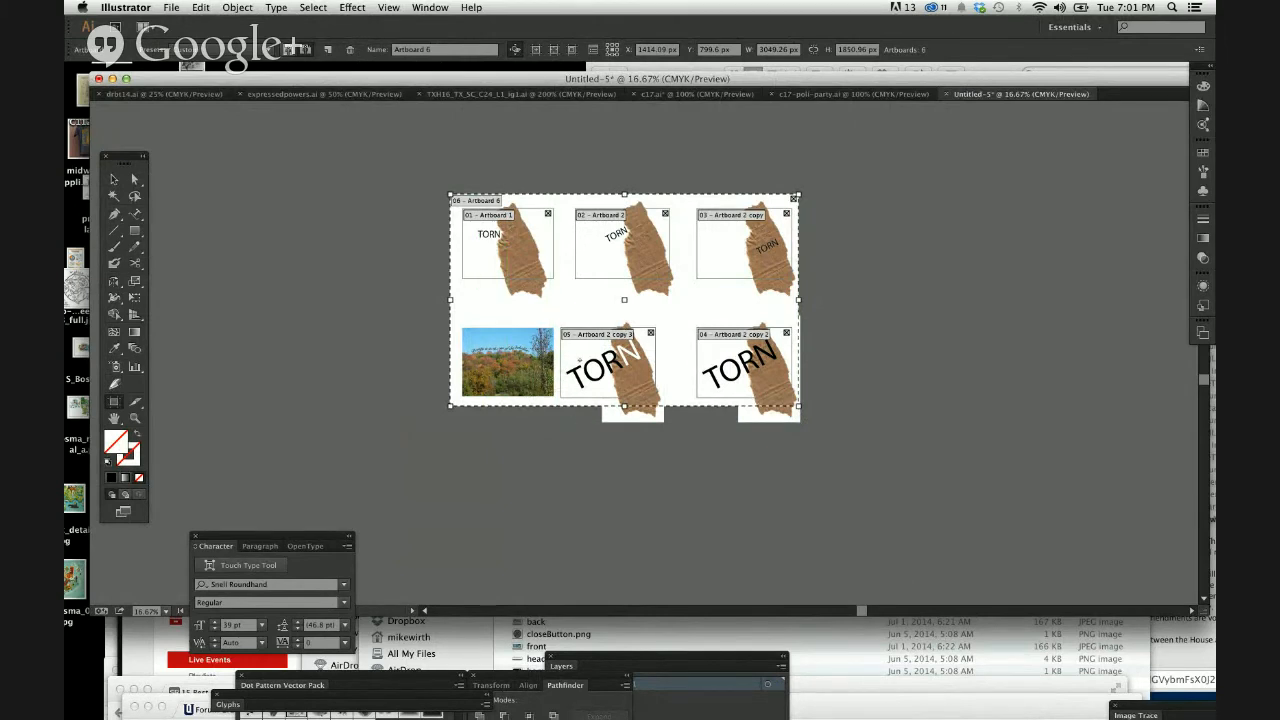
pyautogui.click(171, 8)
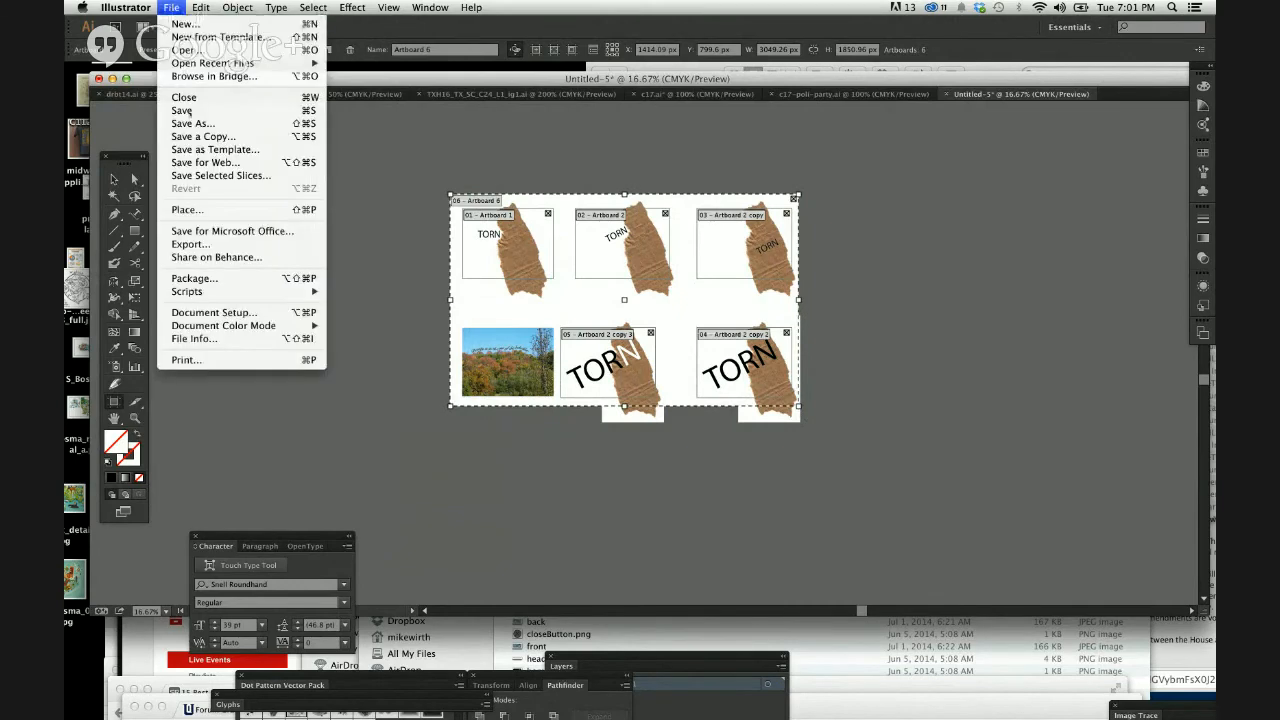
pyautogui.click(205, 162)
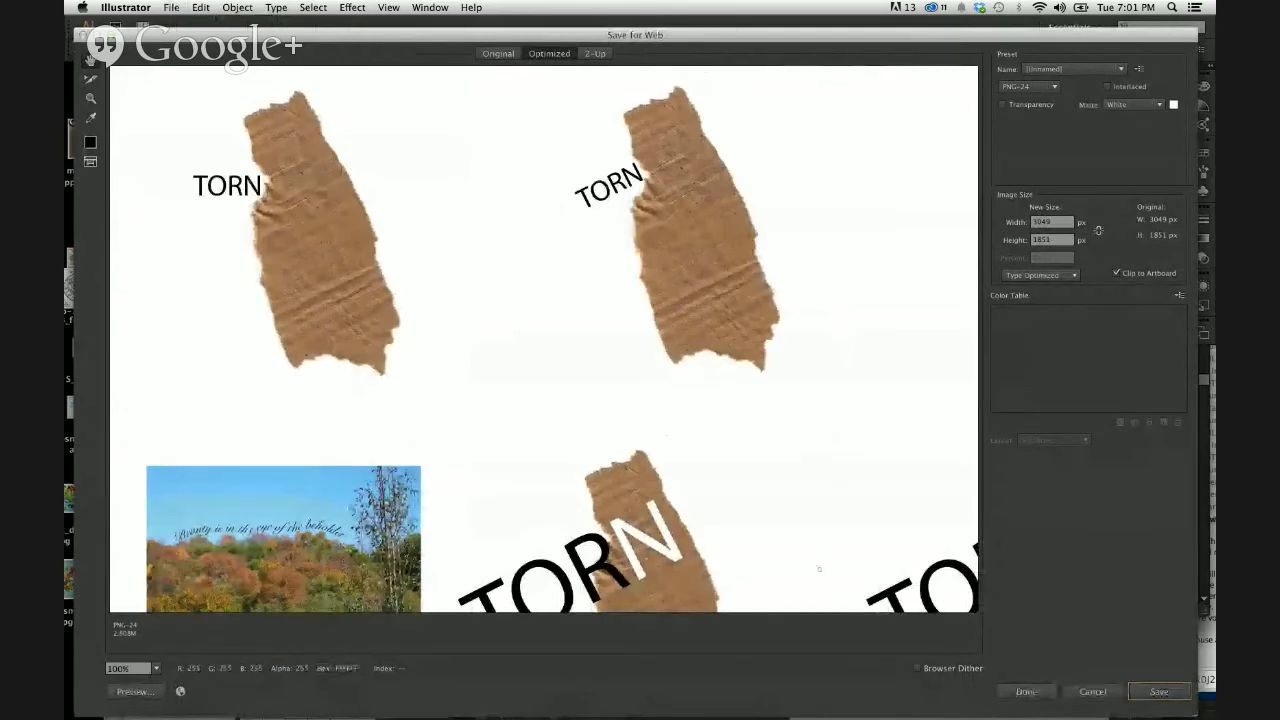
# Step: Set the web export format to JPEG with High quality
pyautogui.moveTo(819, 569); pyautogui.dragTo(370, 280)
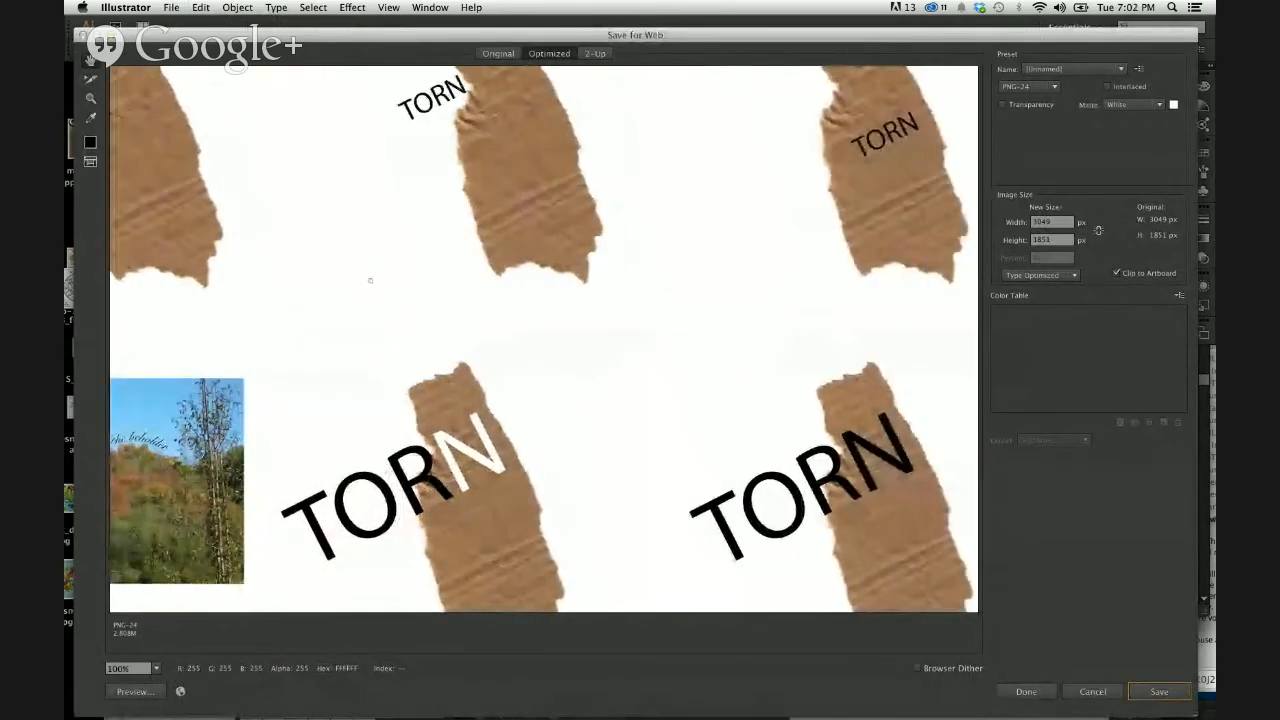
pyautogui.moveTo(390, 505); pyautogui.dragTo(392, 519)
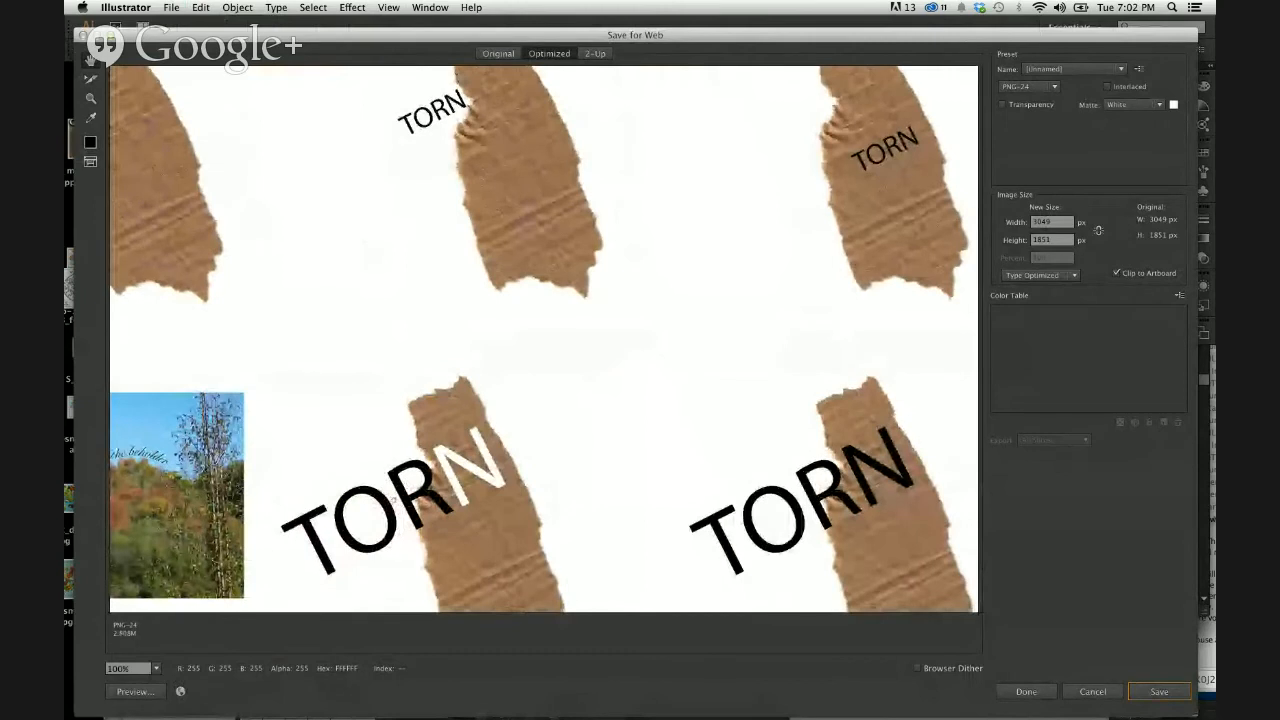
pyautogui.click(1034, 84)
pyautogui.click(1032, 117)
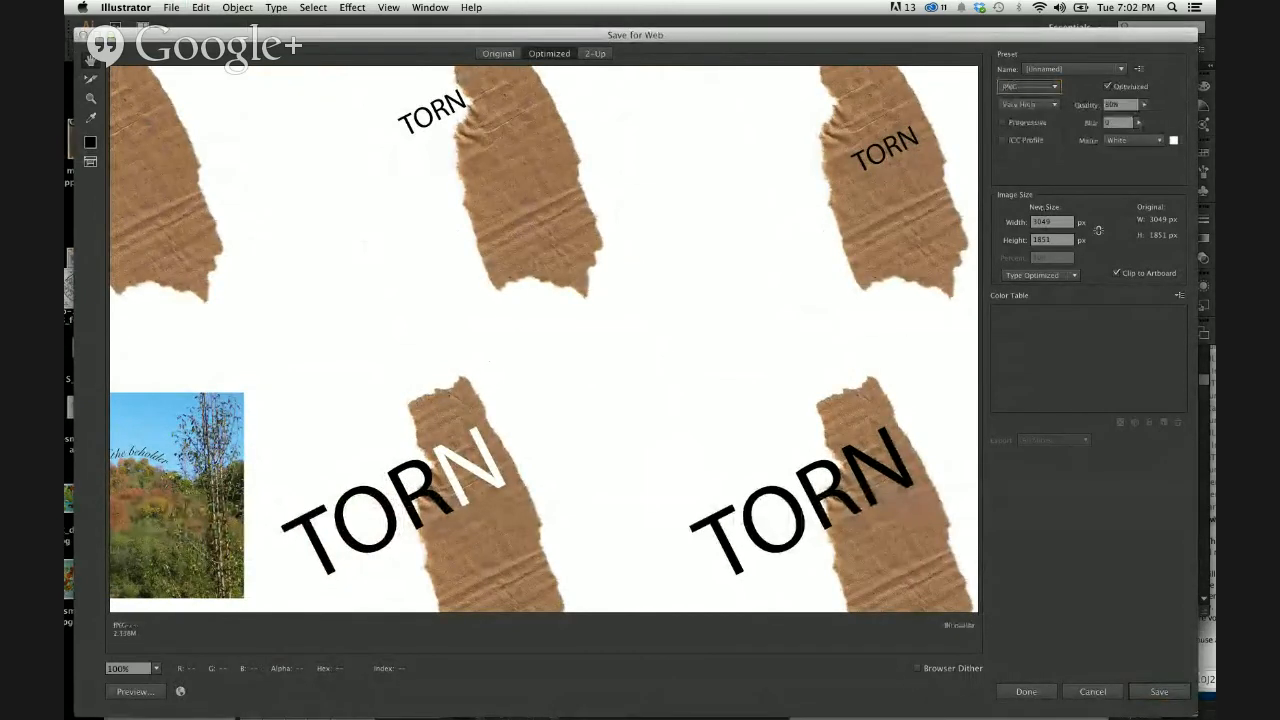
pyautogui.click(1047, 104)
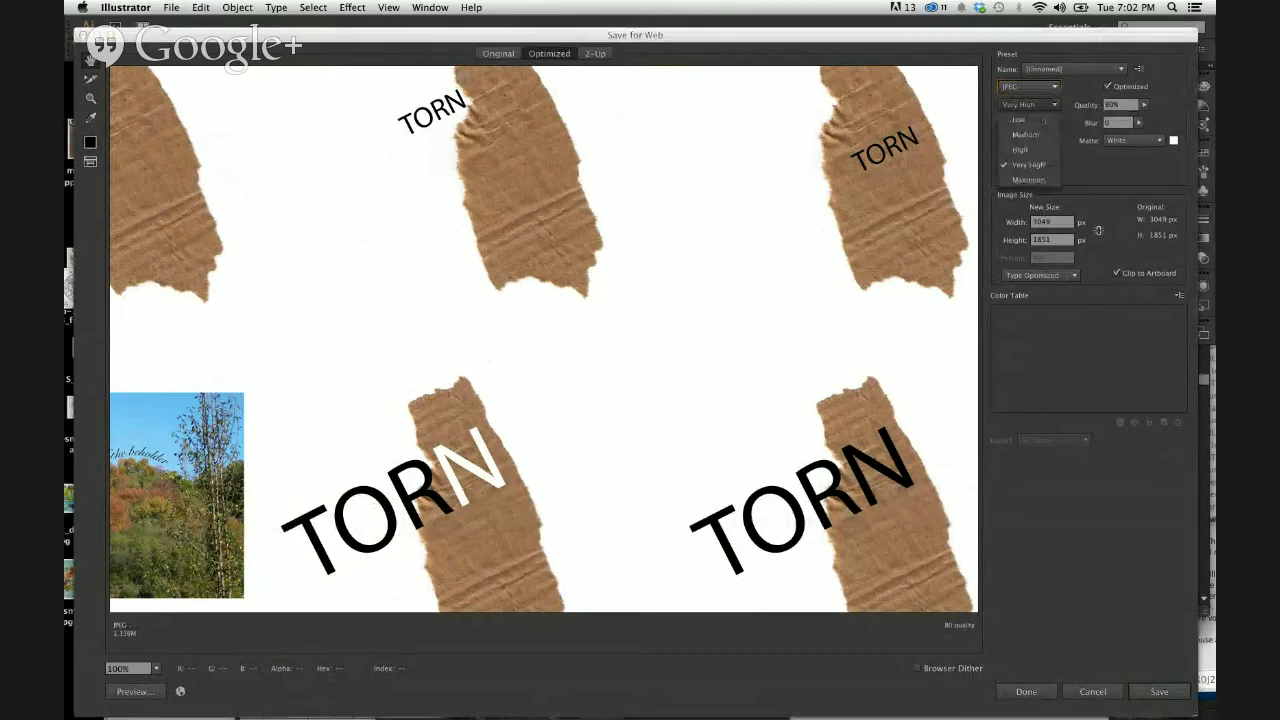
pyautogui.click(1040, 152)
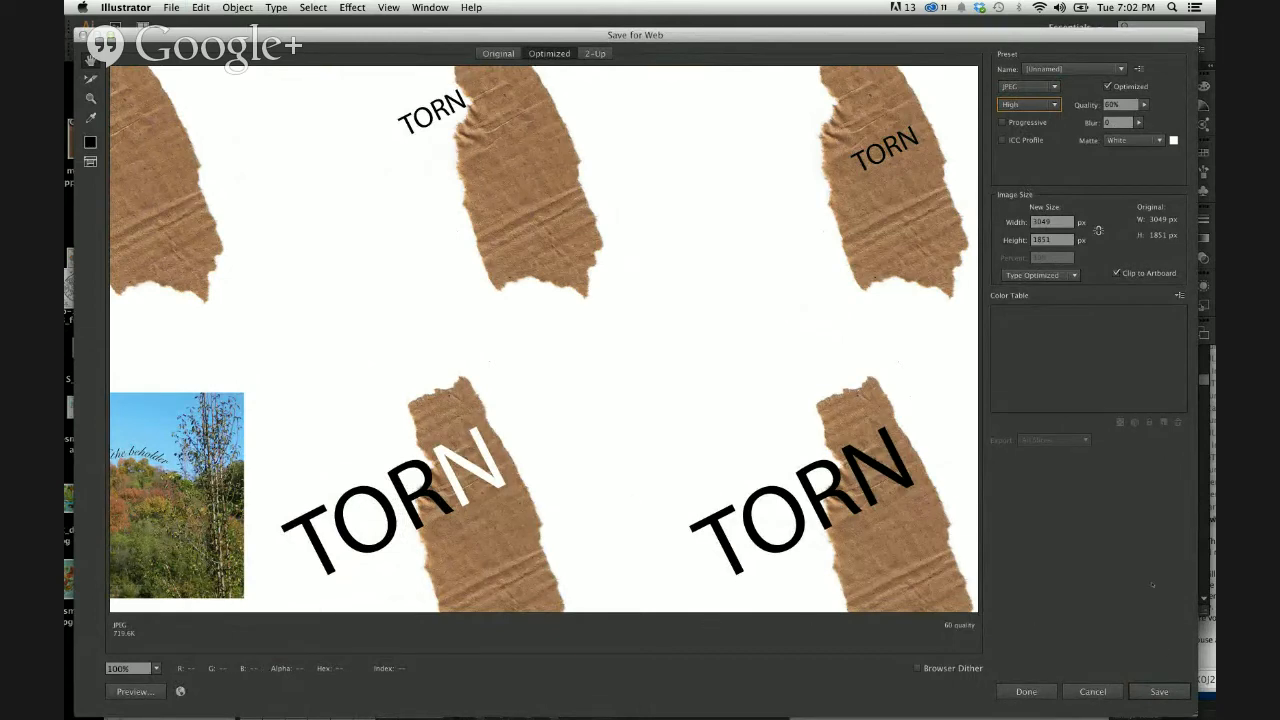
# Step: Save the exported image as typeanimage.jpg in the Downloads folder
pyautogui.click(1159, 691)
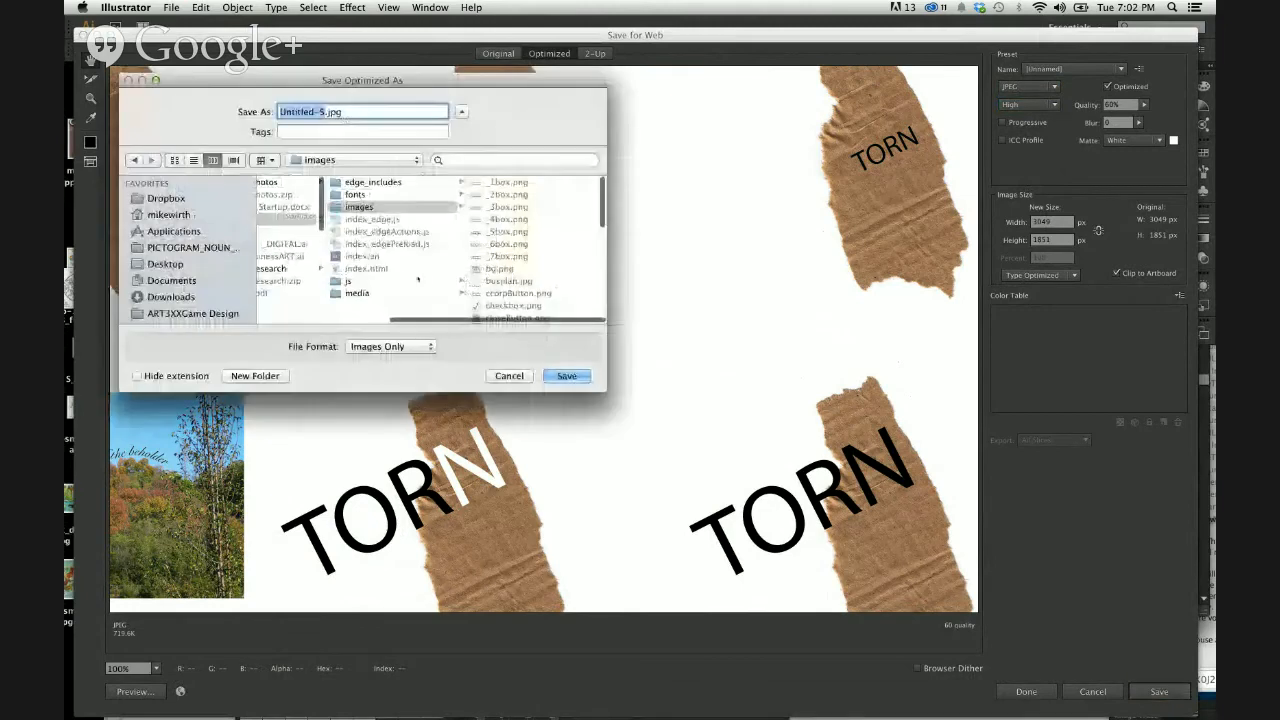
pyautogui.click(171, 297)
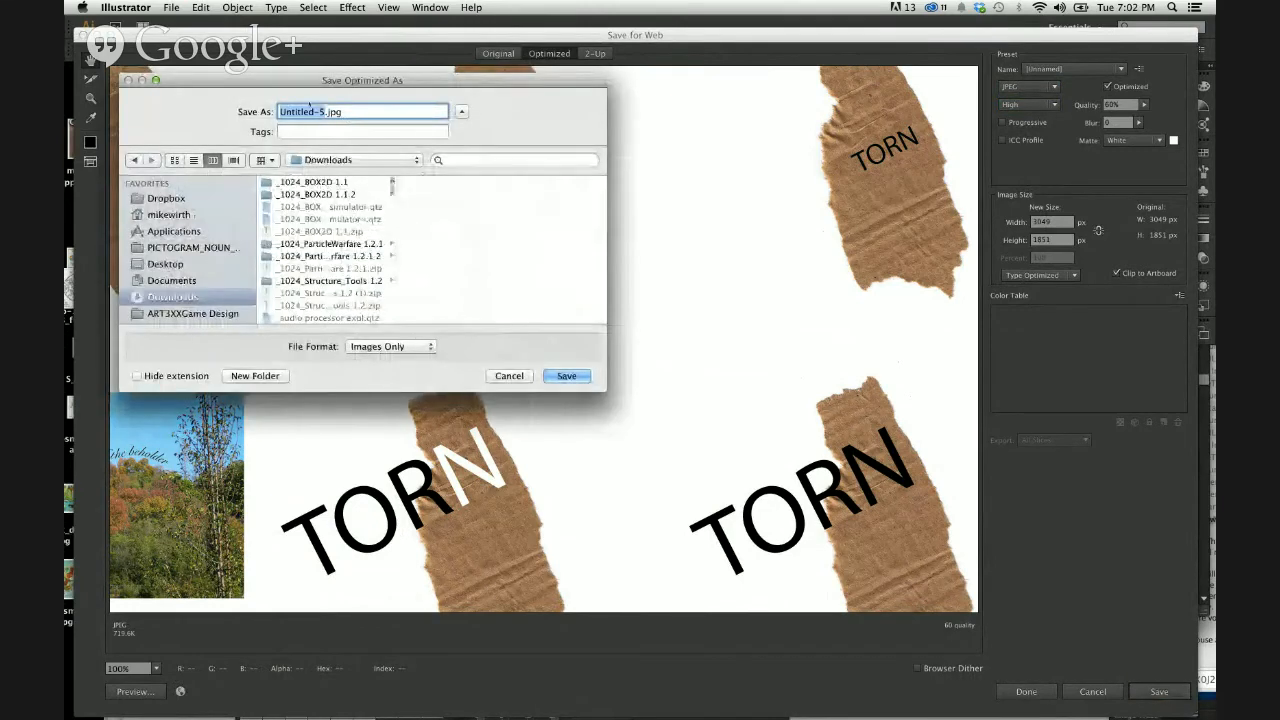
pyautogui.write('typeanimage')
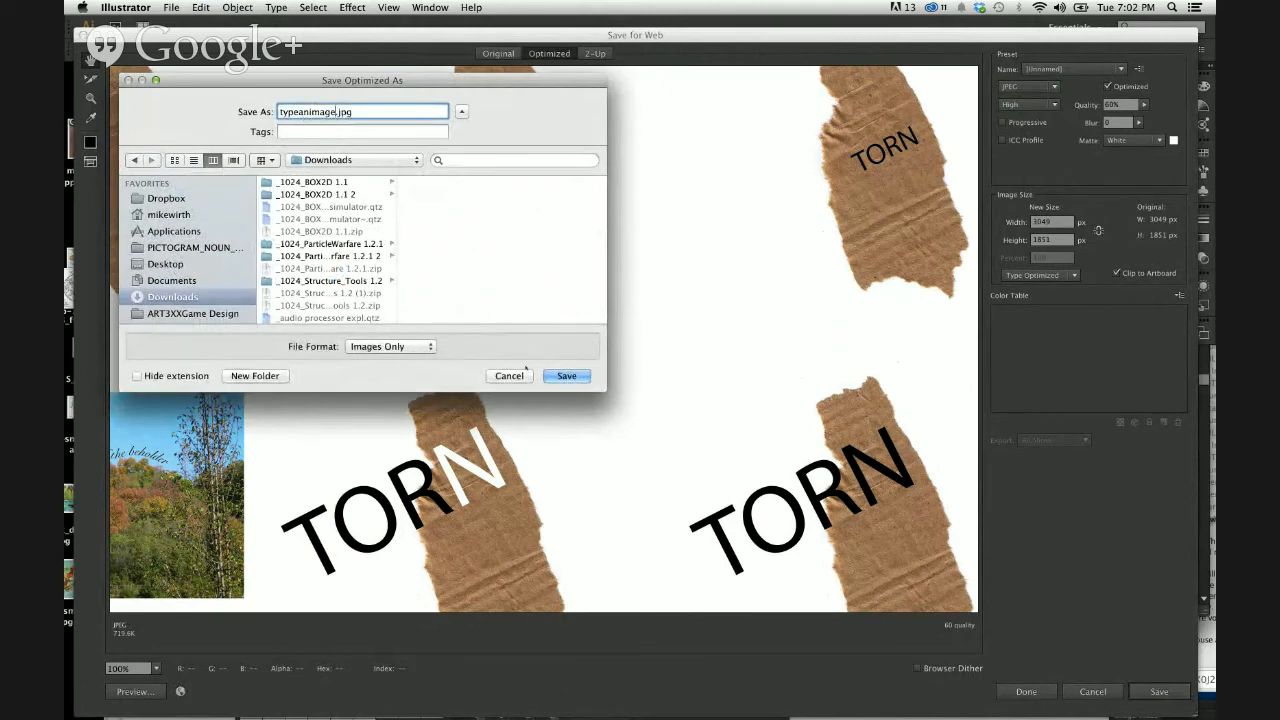
pyautogui.click(560, 375)
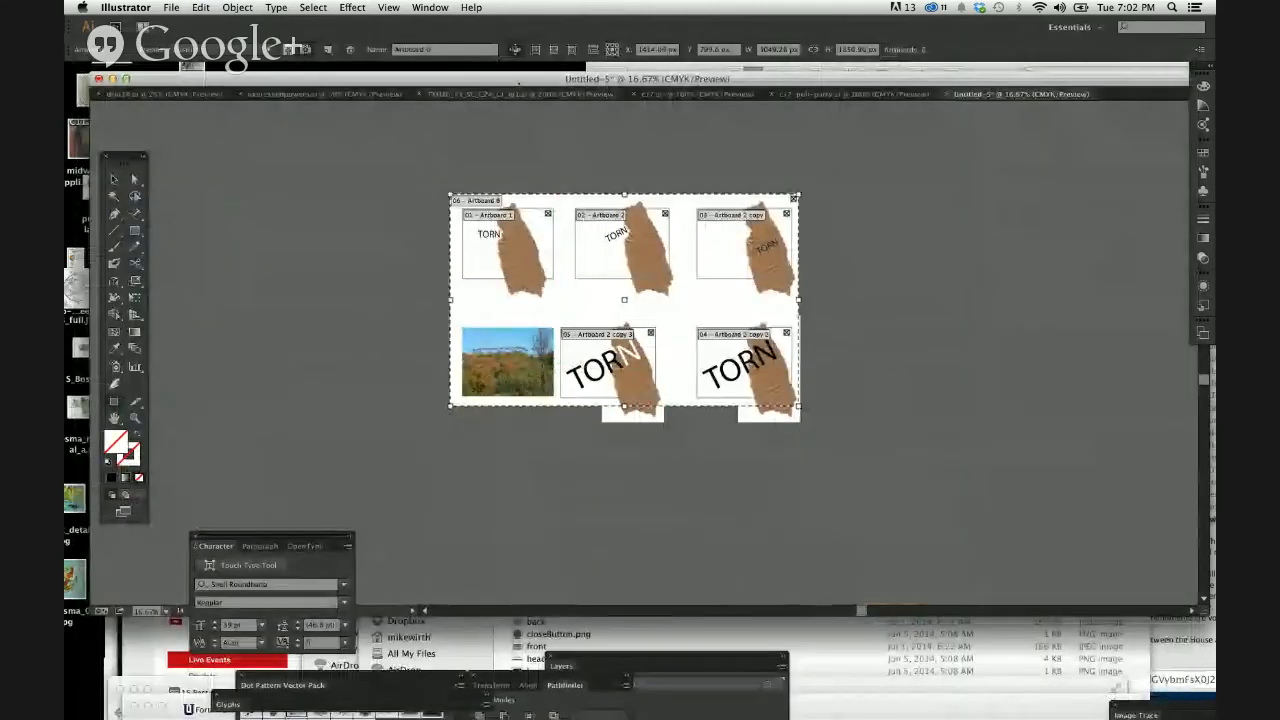
# Step: Switch to Chrome and open the "Post your 15 type and image combo examples" forum in the July 8 – July 14 section for editing
pyautogui.moveTo(528, 88); pyautogui.dragTo(562, 634)
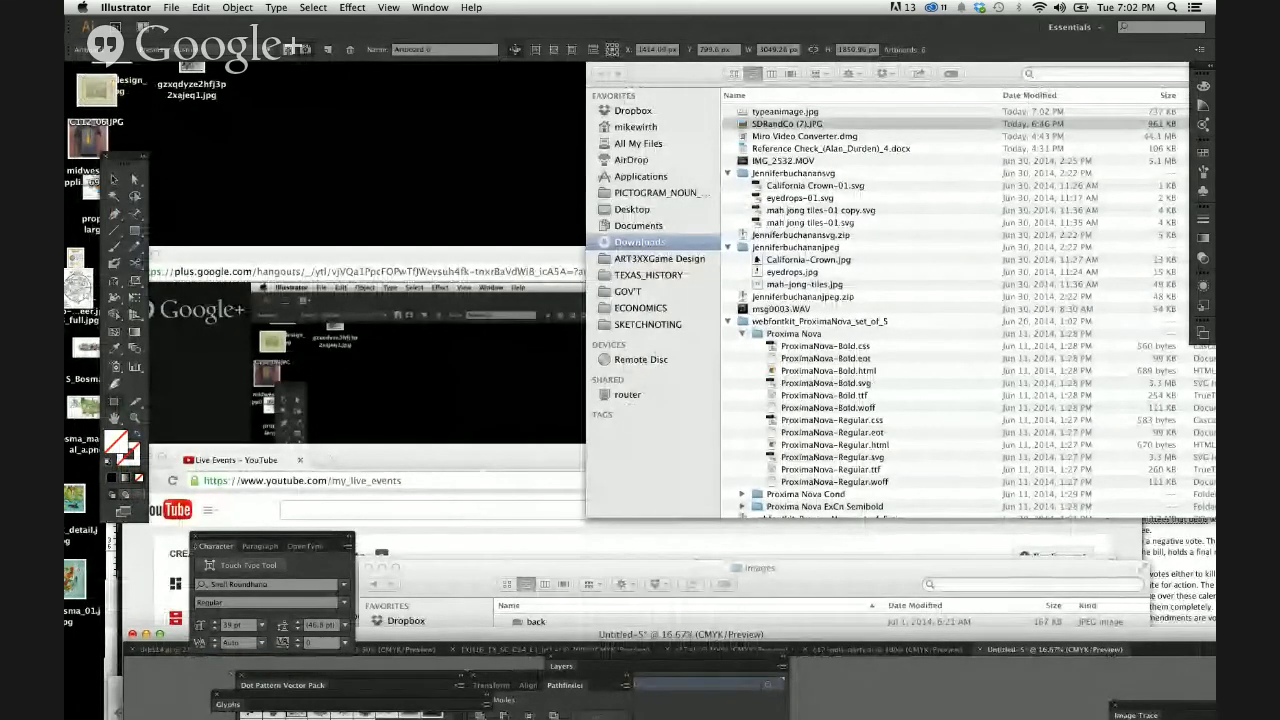
pyautogui.click(222, 698)
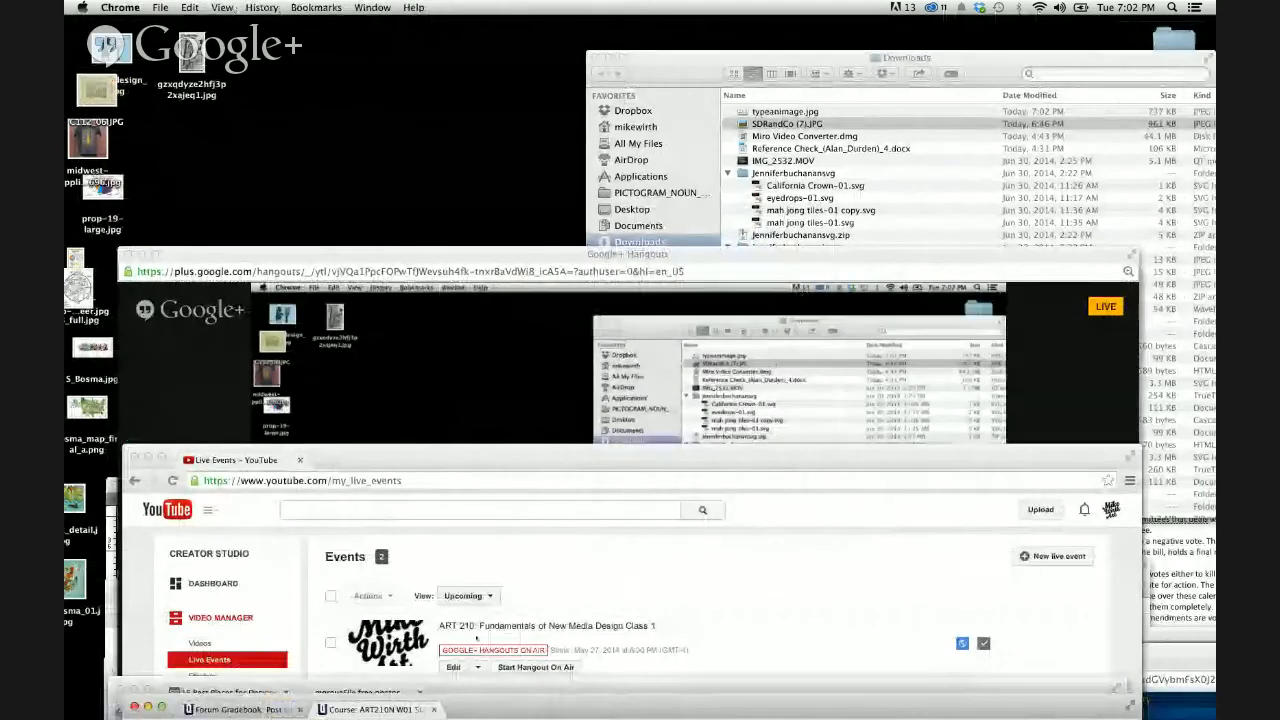
pyautogui.moveTo(470, 703); pyautogui.dragTo(489, 22)
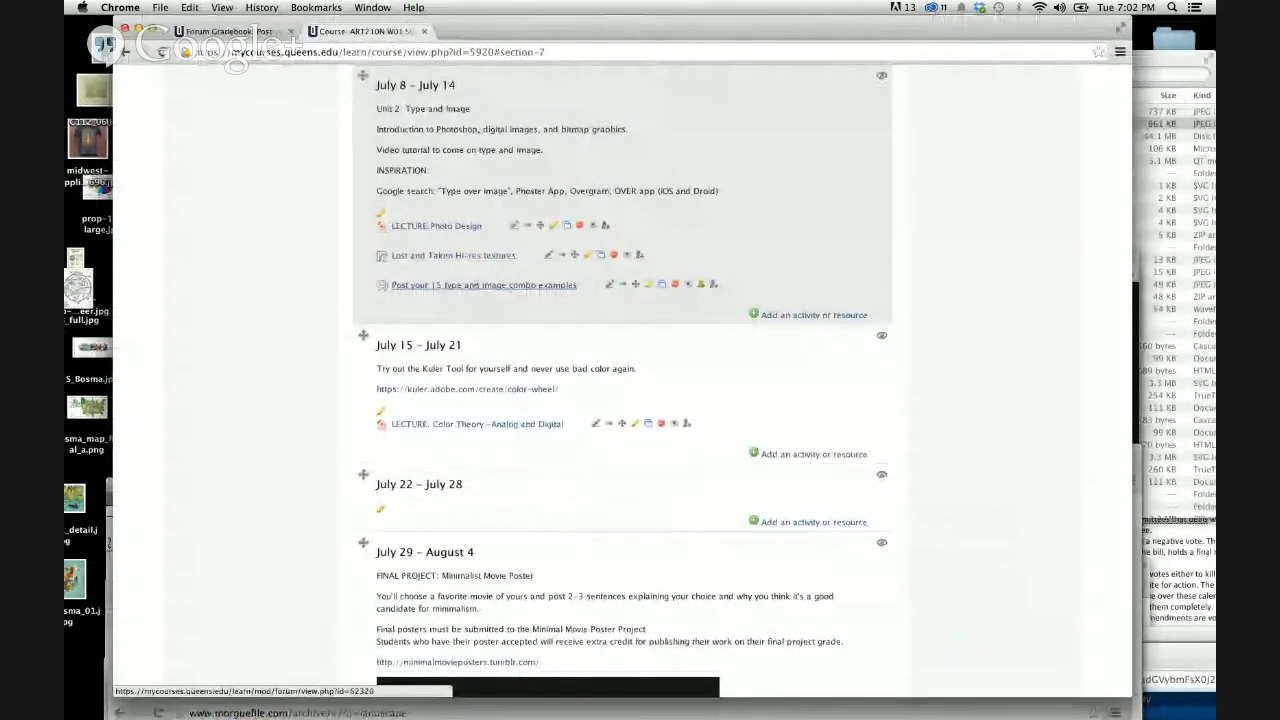
pyautogui.click(480, 286)
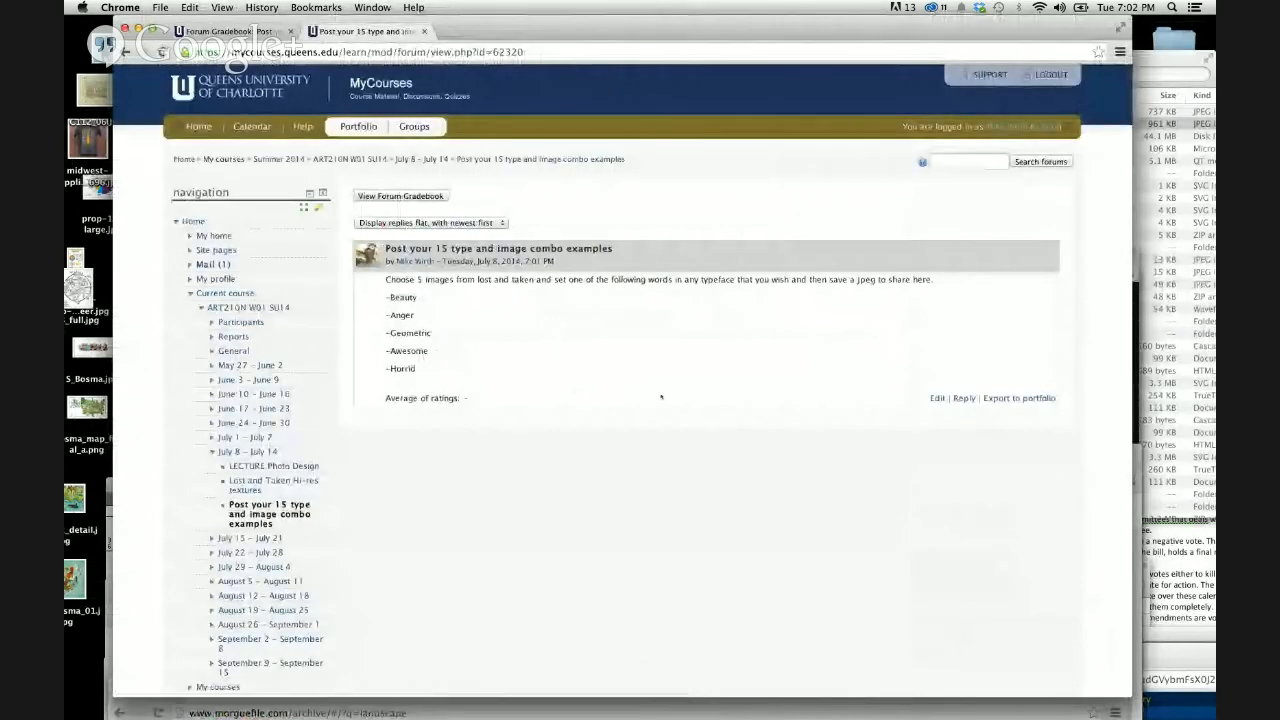
pyautogui.click(937, 398)
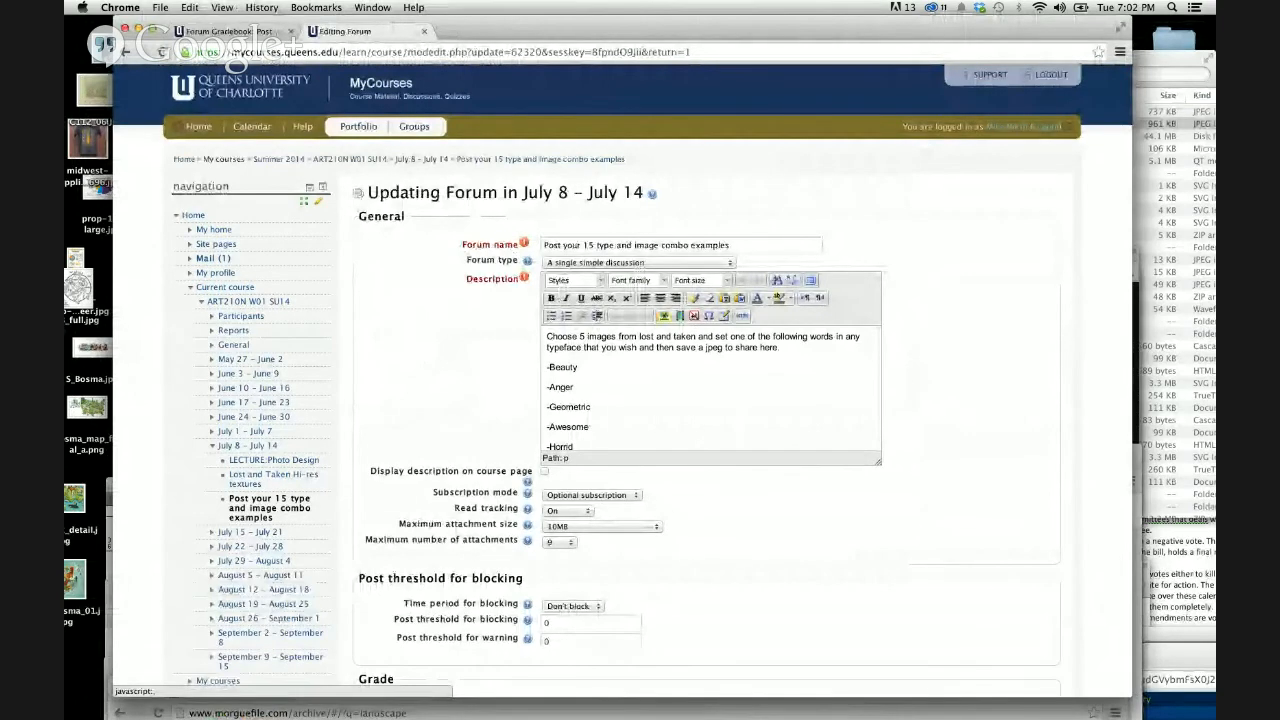
# Step: Start uploading an image for the forum description and browse to the Downloads folder
pyautogui.click(662, 315)
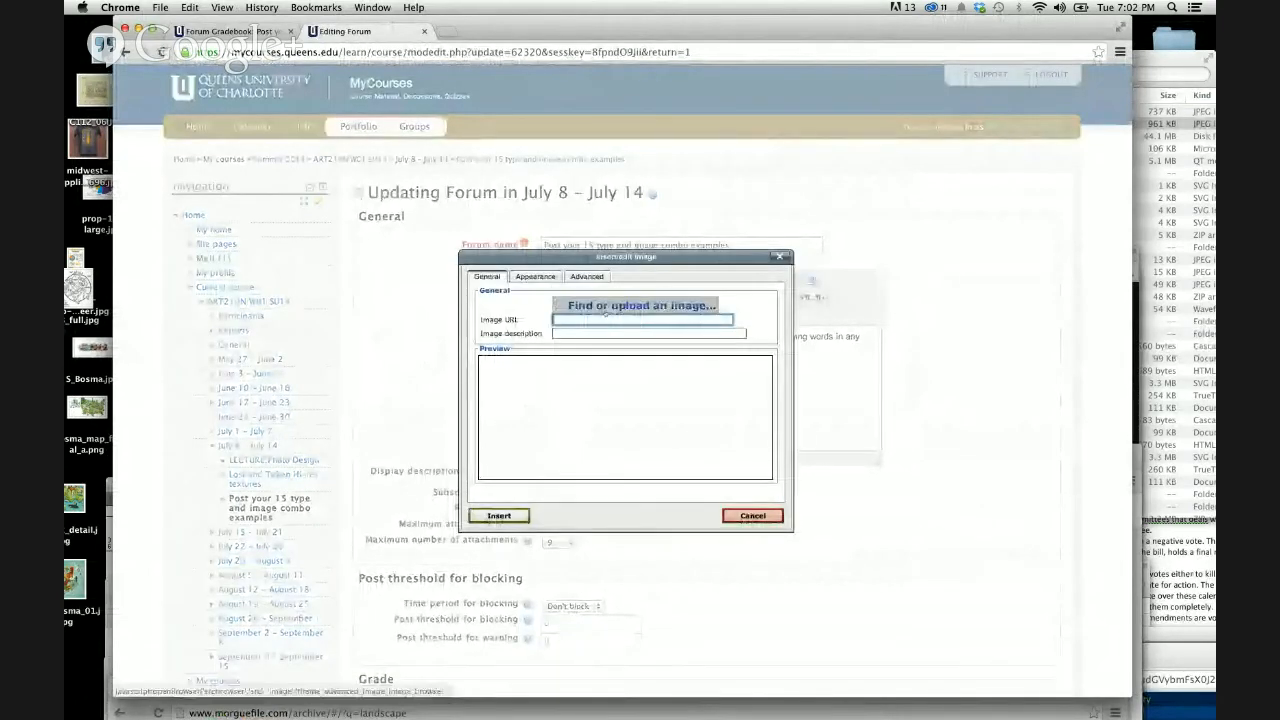
pyautogui.click(625, 305)
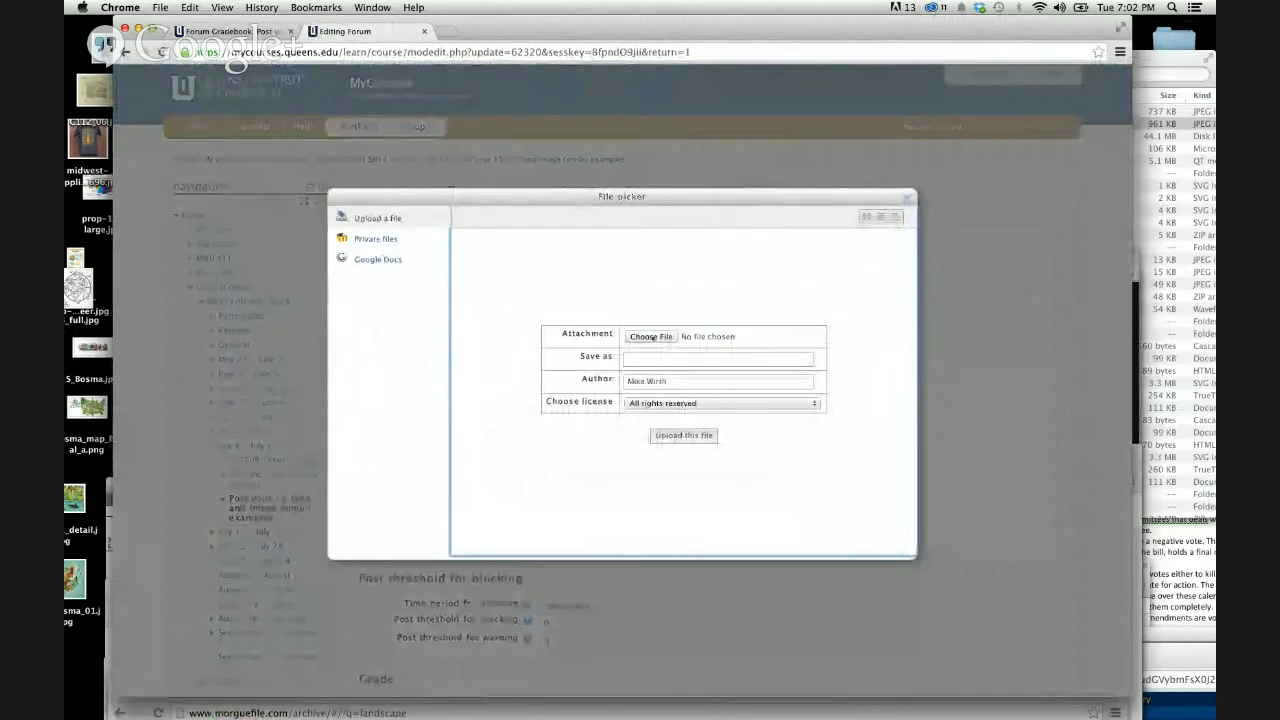
pyautogui.click(648, 336)
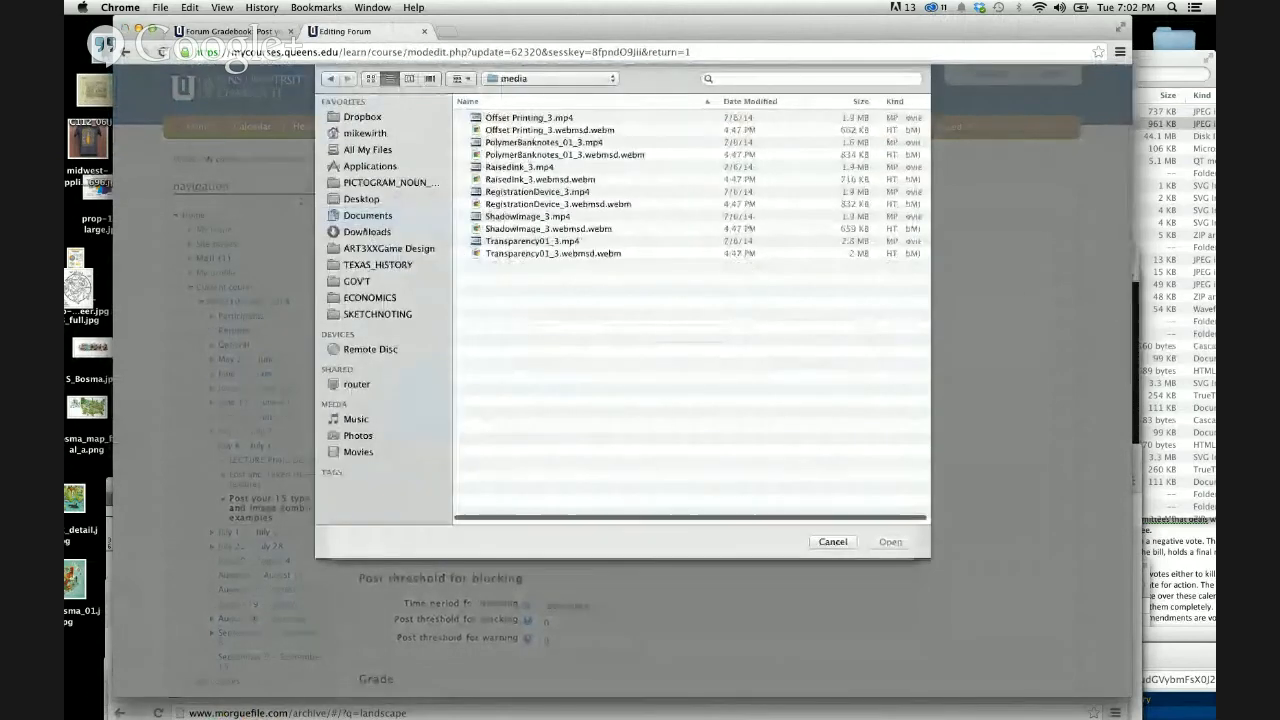
pyautogui.click(368, 231)
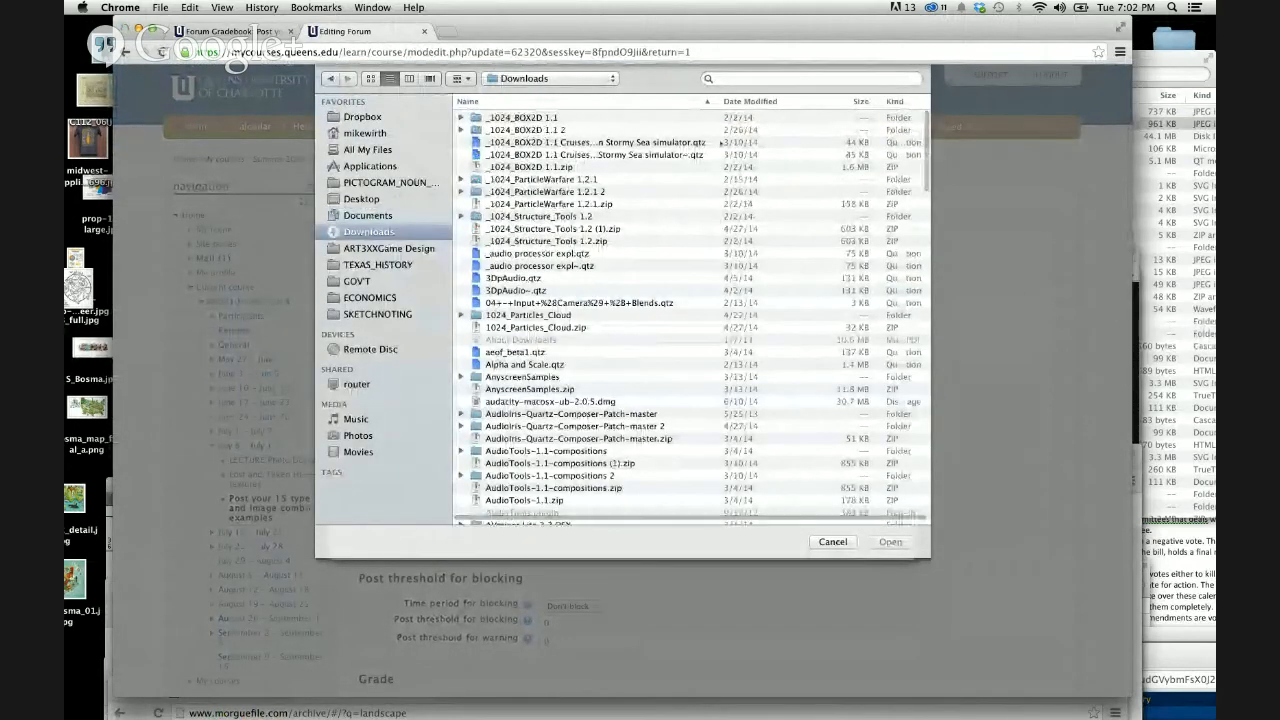
pyautogui.click(757, 80)
pyautogui.write('type')
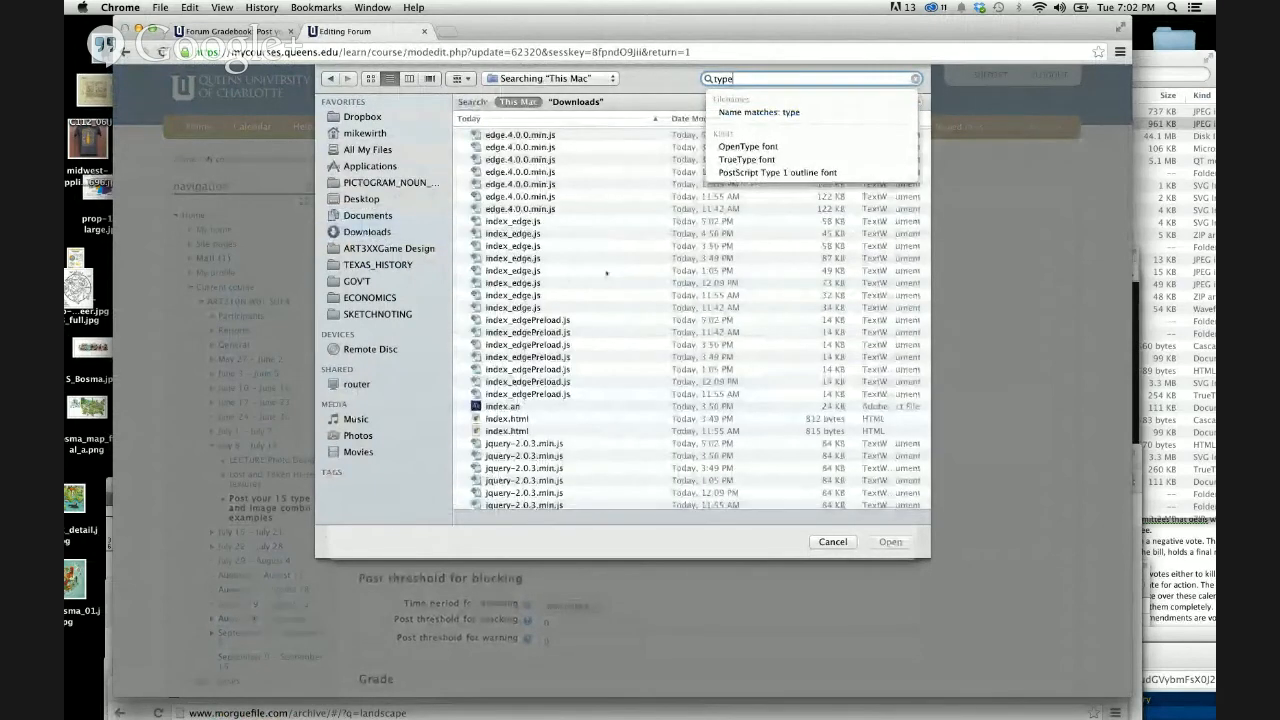
pyautogui.press('Return')
pyautogui.press('BackSpace')
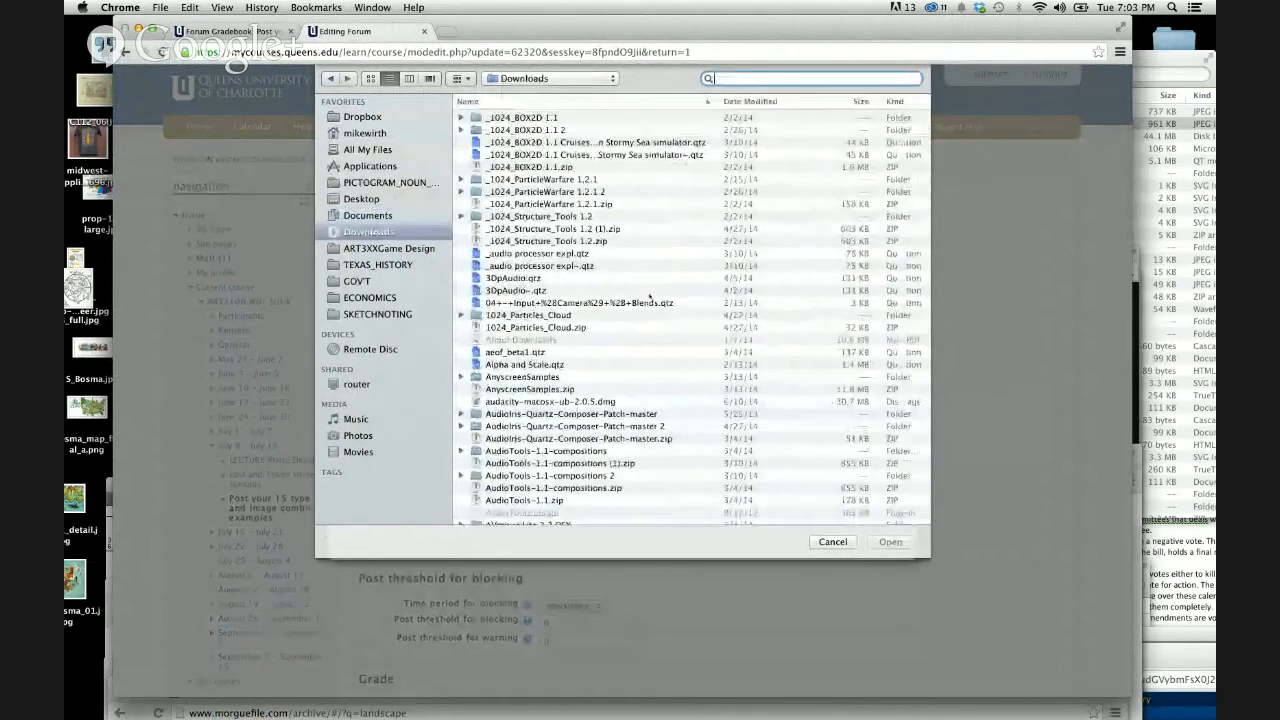
# Step: Choose typeanimage.jpg from the Downloads folder as the file to upload
pyautogui.click(655, 291)
pyautogui.write('ty')
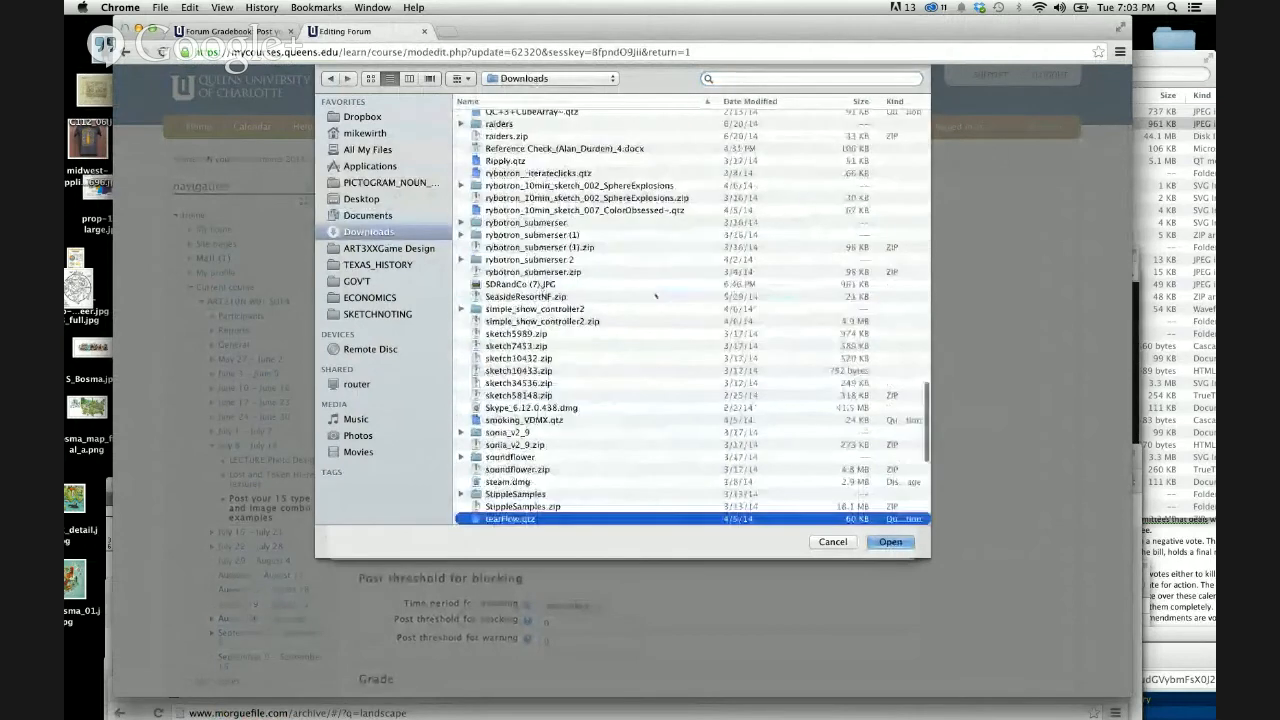
pyautogui.scroll(-4, 636, 388)
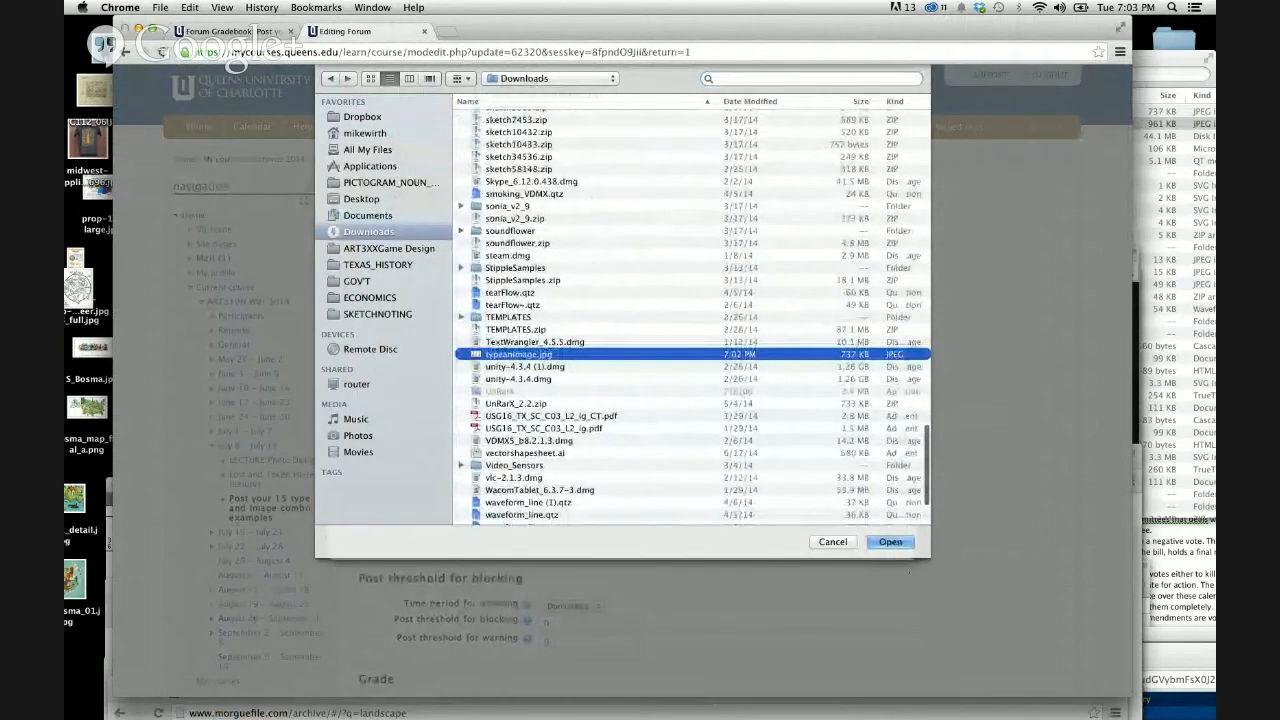
pyautogui.press('Return')
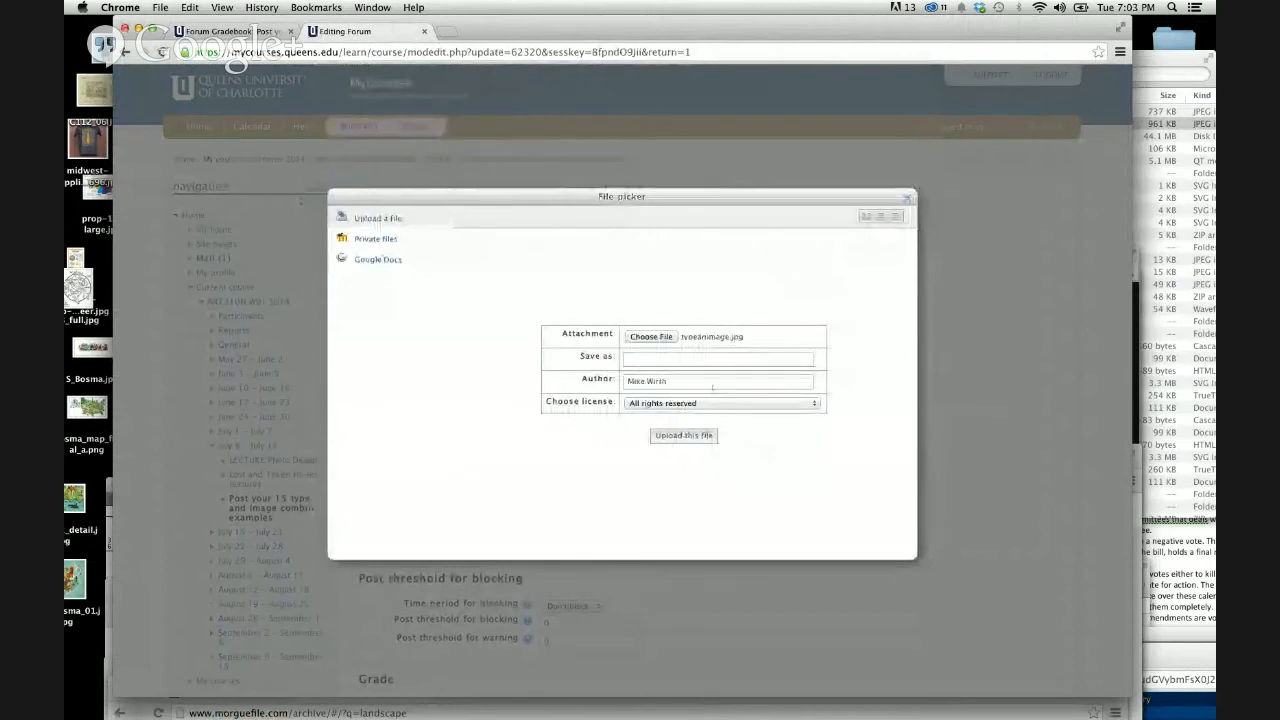
# Step: Upload the chosen file and insert it into the forum description without an image description
pyautogui.click(682, 437)
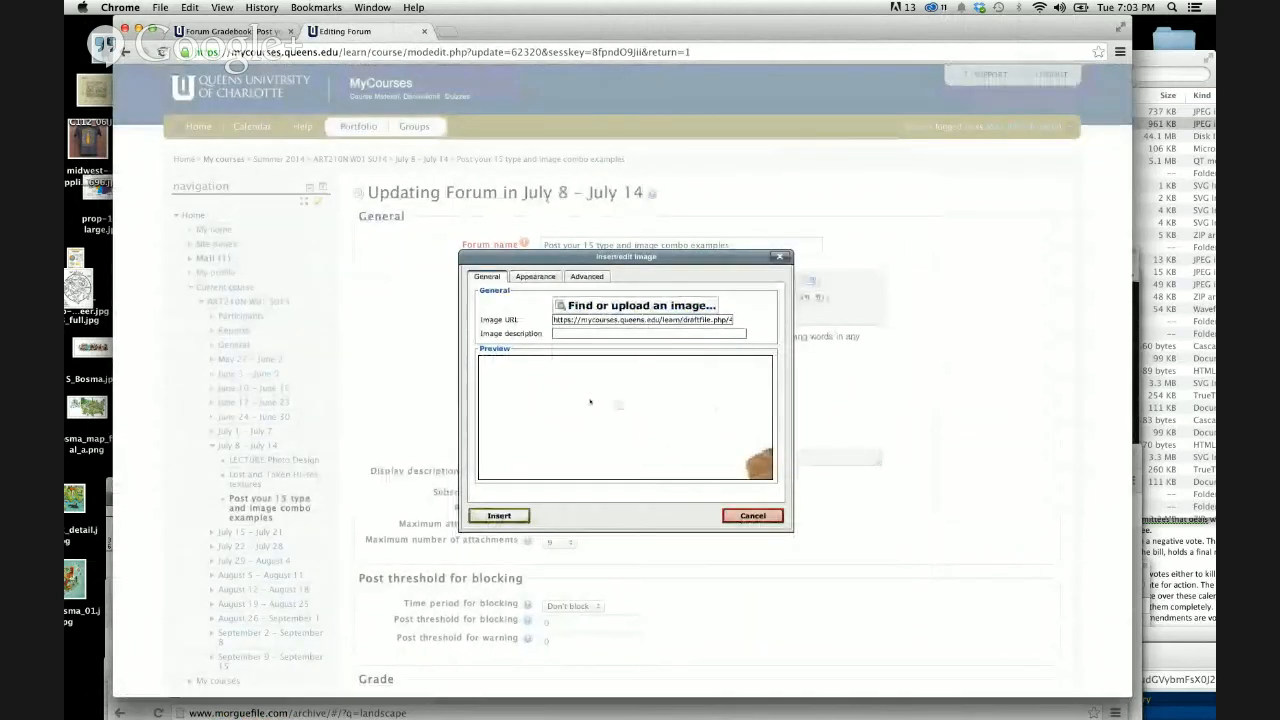
pyautogui.click(499, 515)
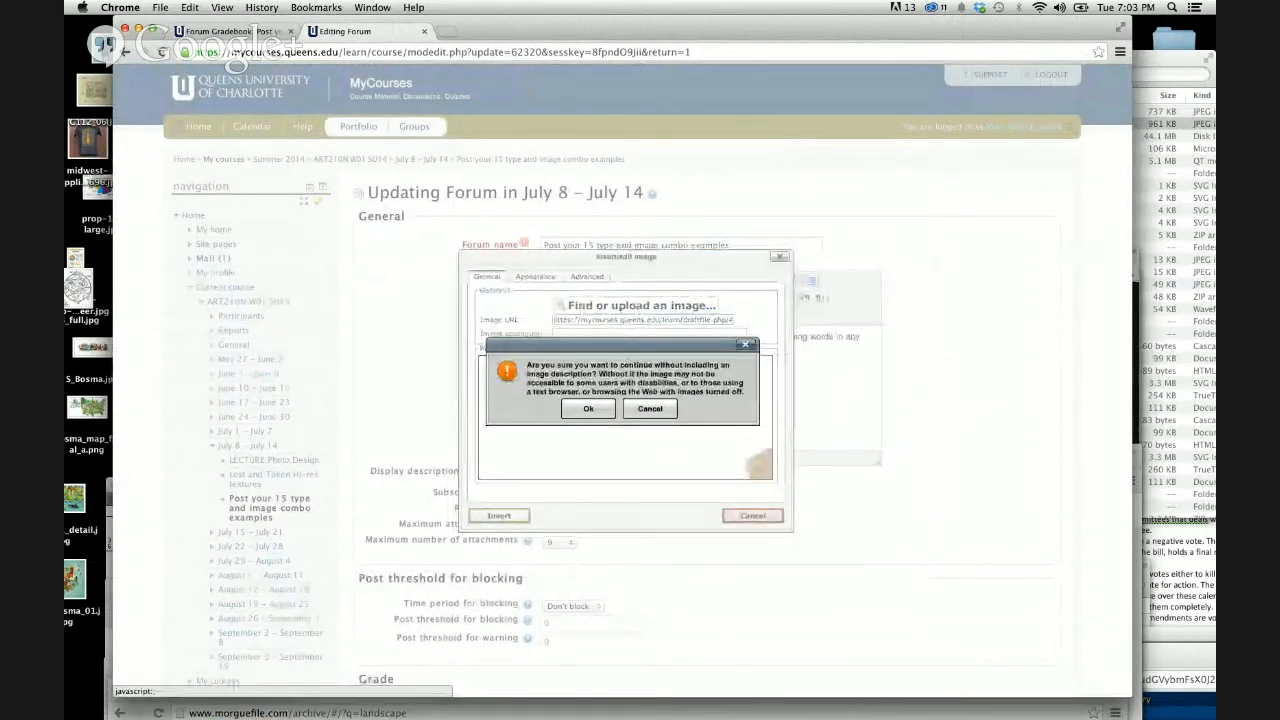
pyautogui.click(590, 409)
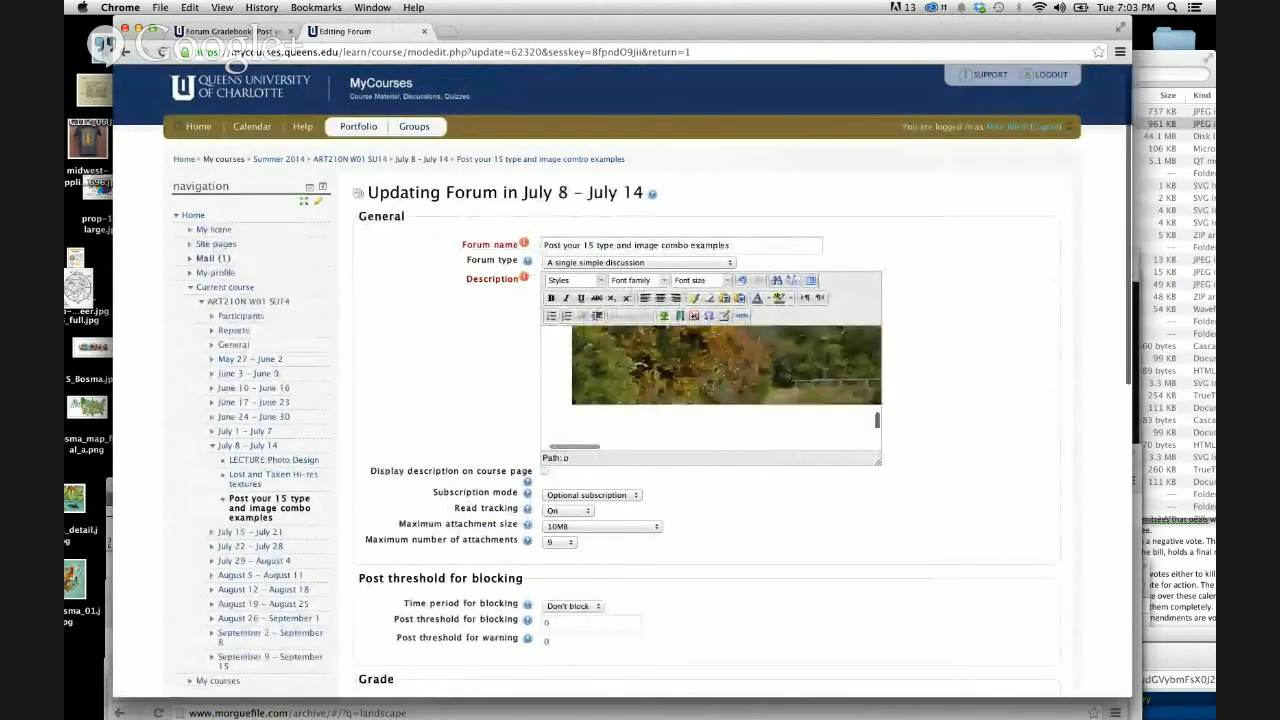
# Step: Copy the entire content of the forum description and delete it from the editor
pyautogui.scroll(-5, 713, 370)
pyautogui.scroll(2, 713, 370)
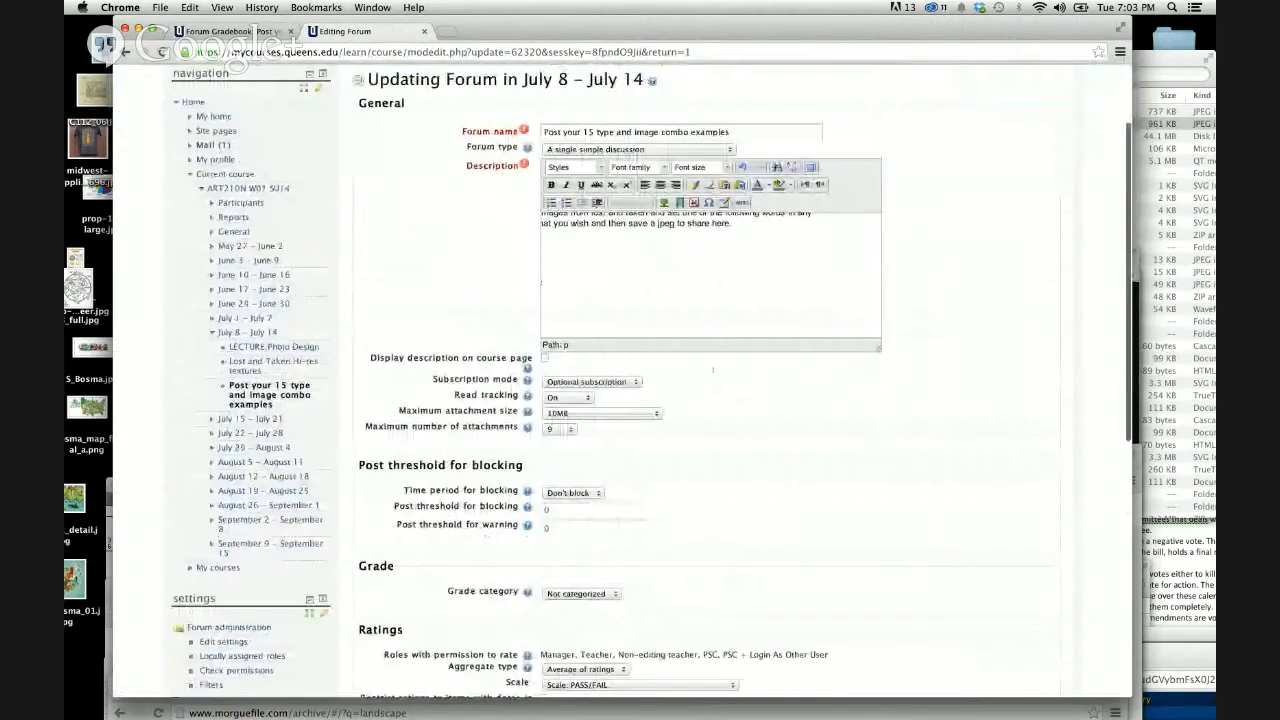
pyautogui.scroll(3, 713, 370)
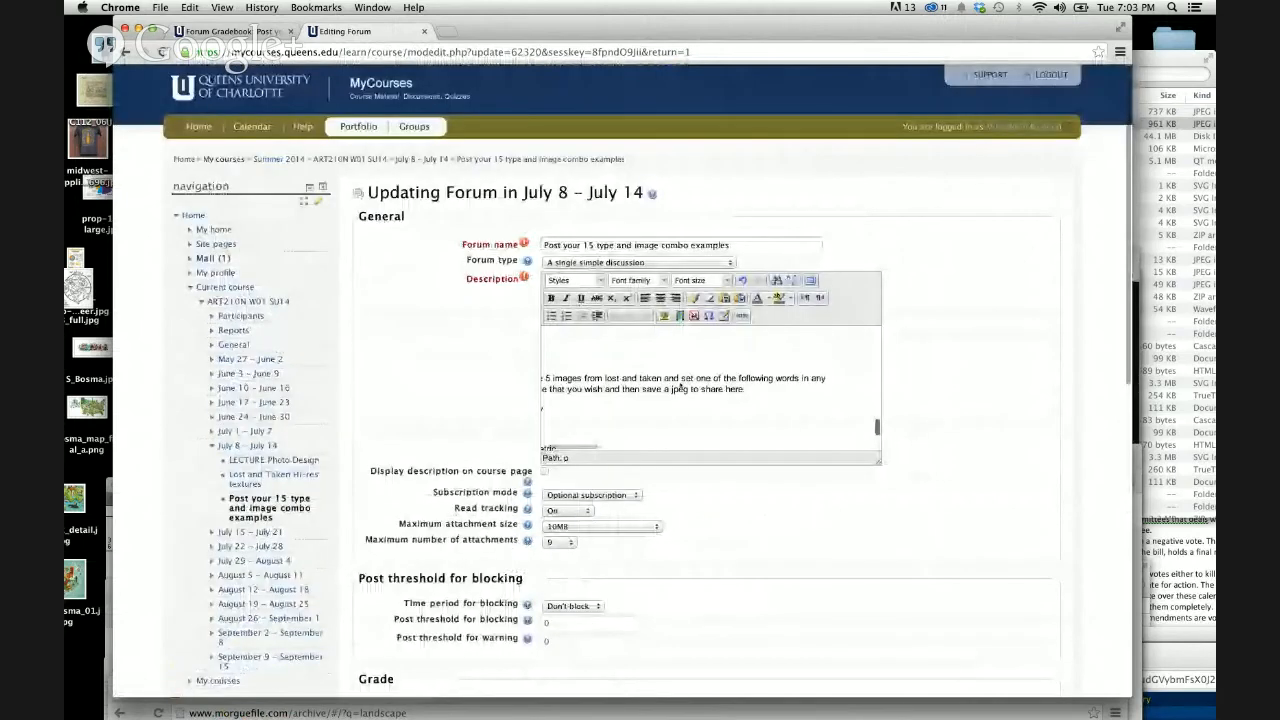
pyautogui.scroll(-1, 680, 387)
pyautogui.press('super+a')
pyautogui.press('super+c')
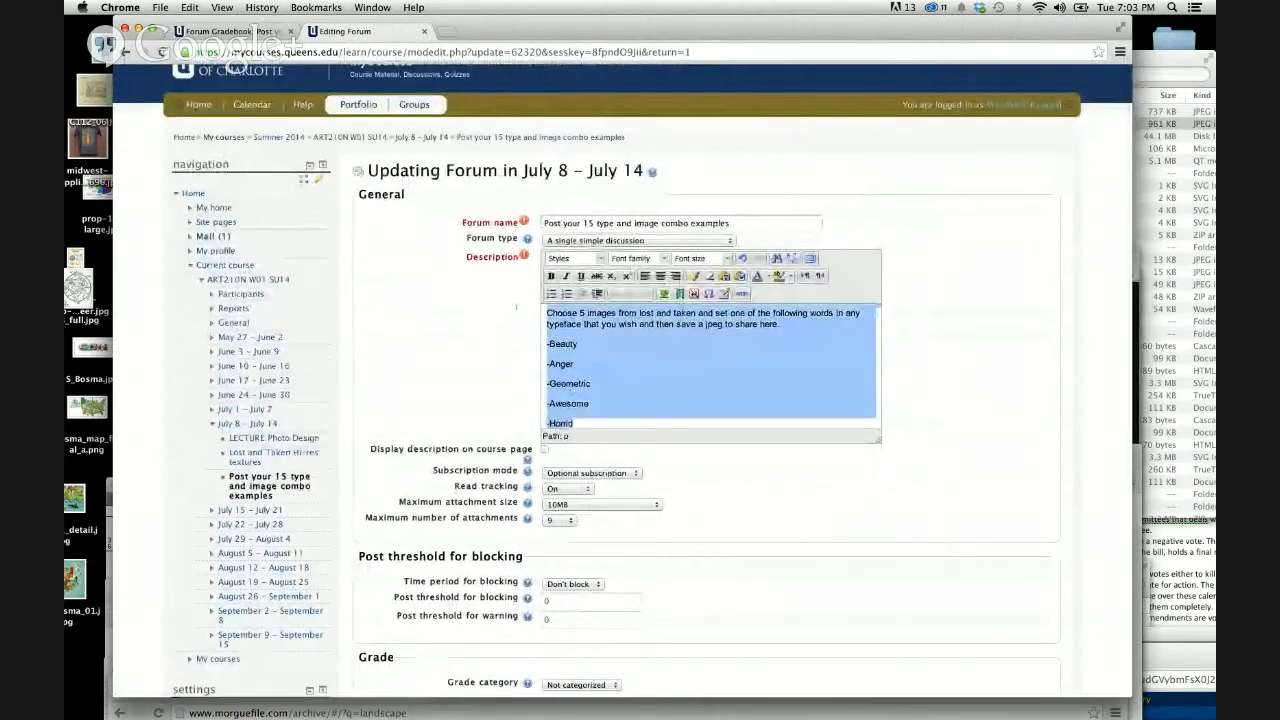
pyautogui.press('Delete')
pyautogui.scroll(1, 690, 356)
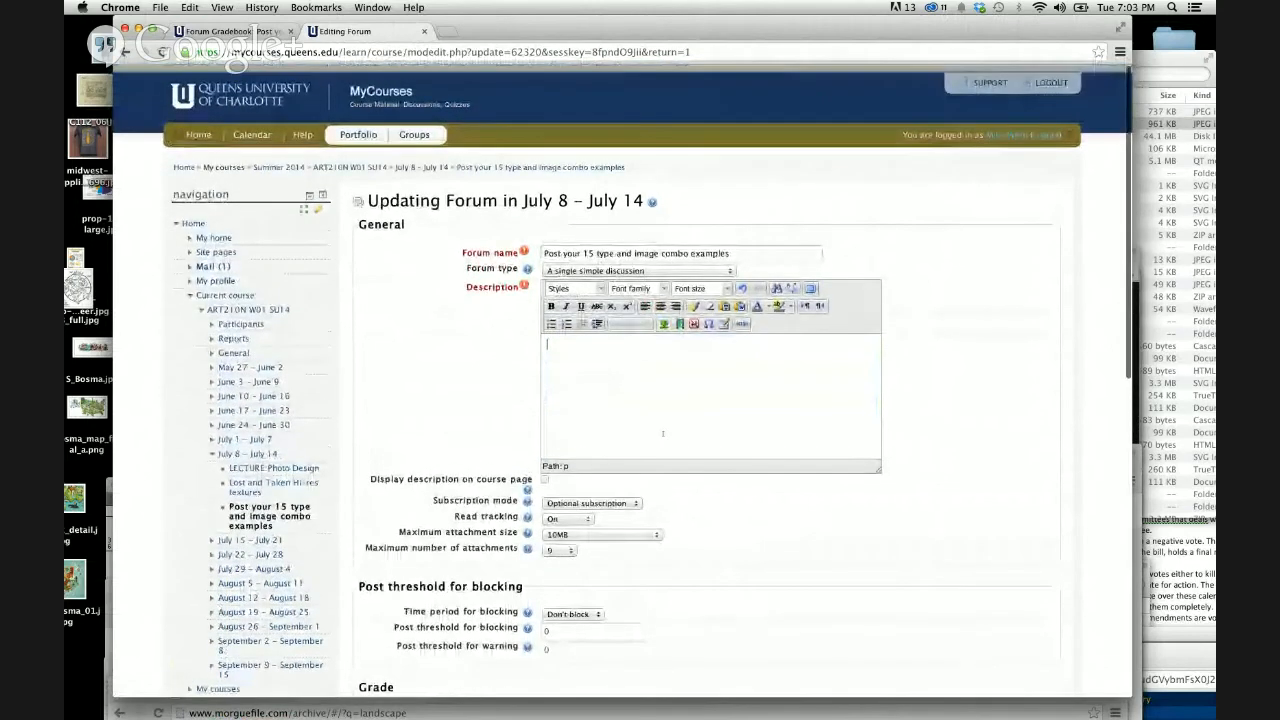
# Step: Bring the deleted image and text back into the forum description
pyautogui.scroll(-1, 663, 400)
pyautogui.scroll(-1, 663, 400)
pyautogui.press('super+v')
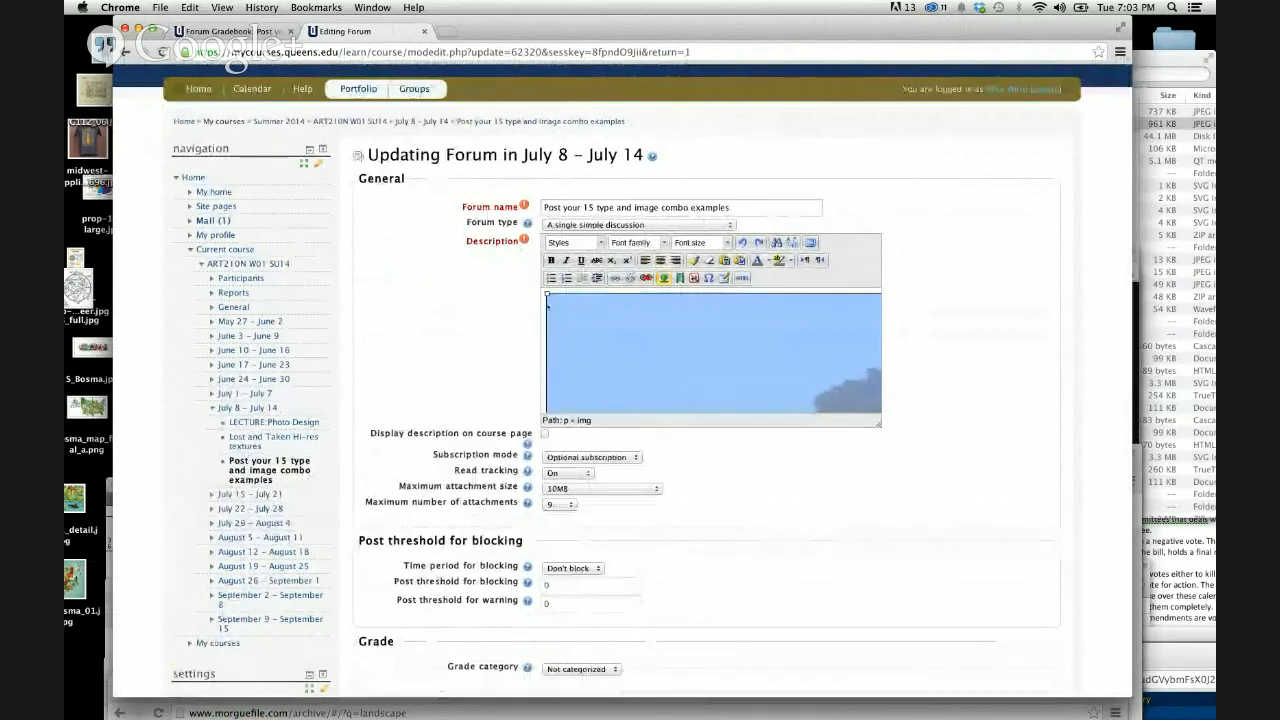
pyautogui.click(591, 332)
pyautogui.press('super+v')
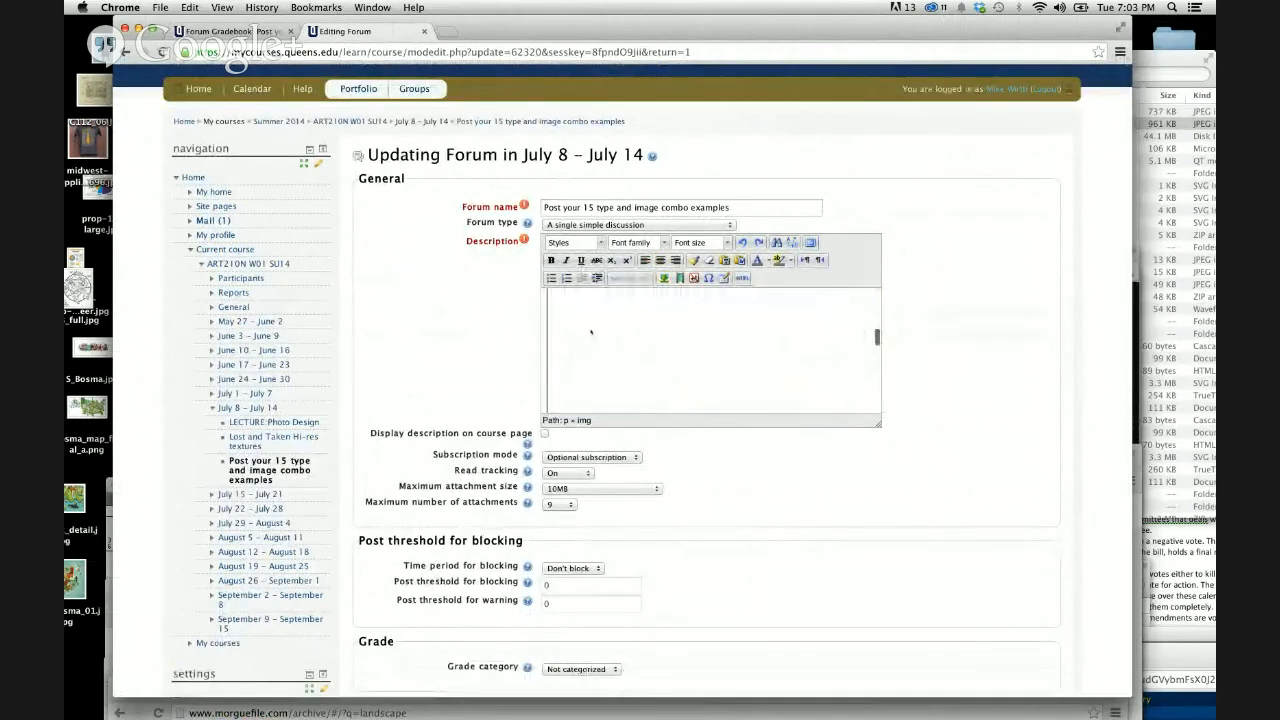
# Step: Move the assignment instructions and the five words from below the image to the beginning of the forum description
pyautogui.scroll(-4, 700, 350)
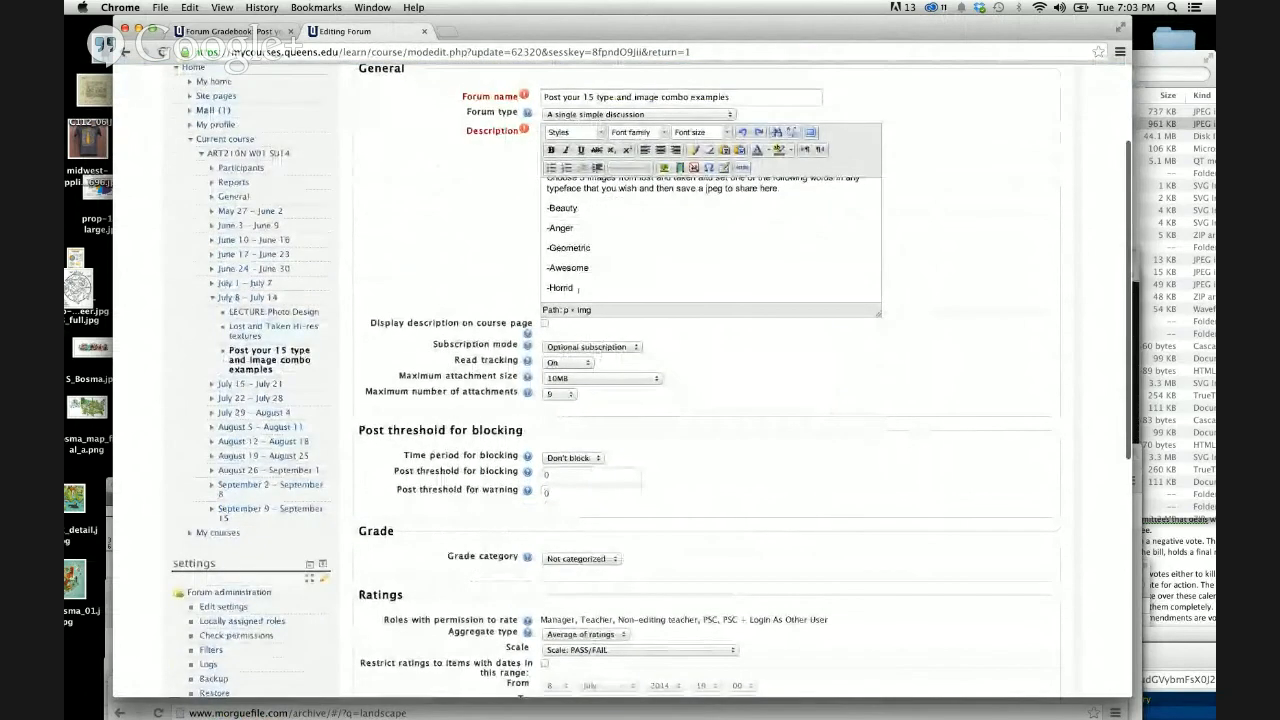
pyautogui.moveTo(573, 287); pyautogui.dragTo(547, 182)
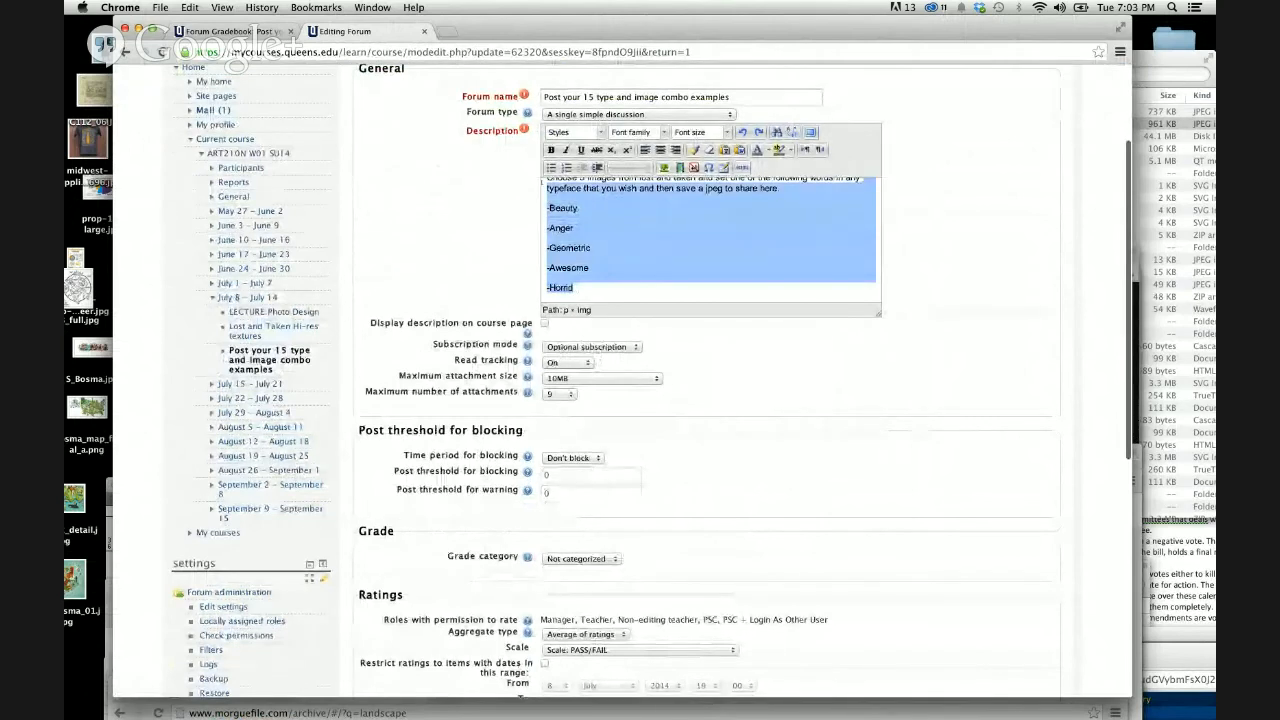
pyautogui.scroll(3, 655, 246)
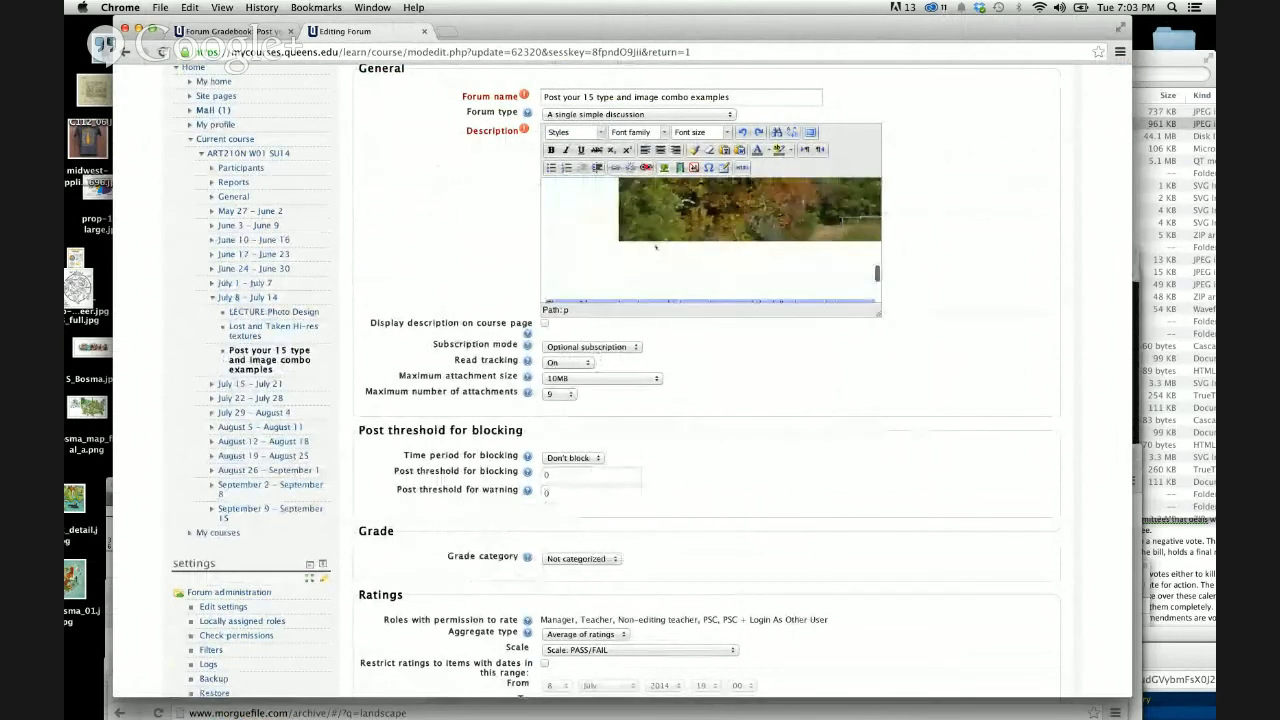
pyautogui.press('BackSpace')
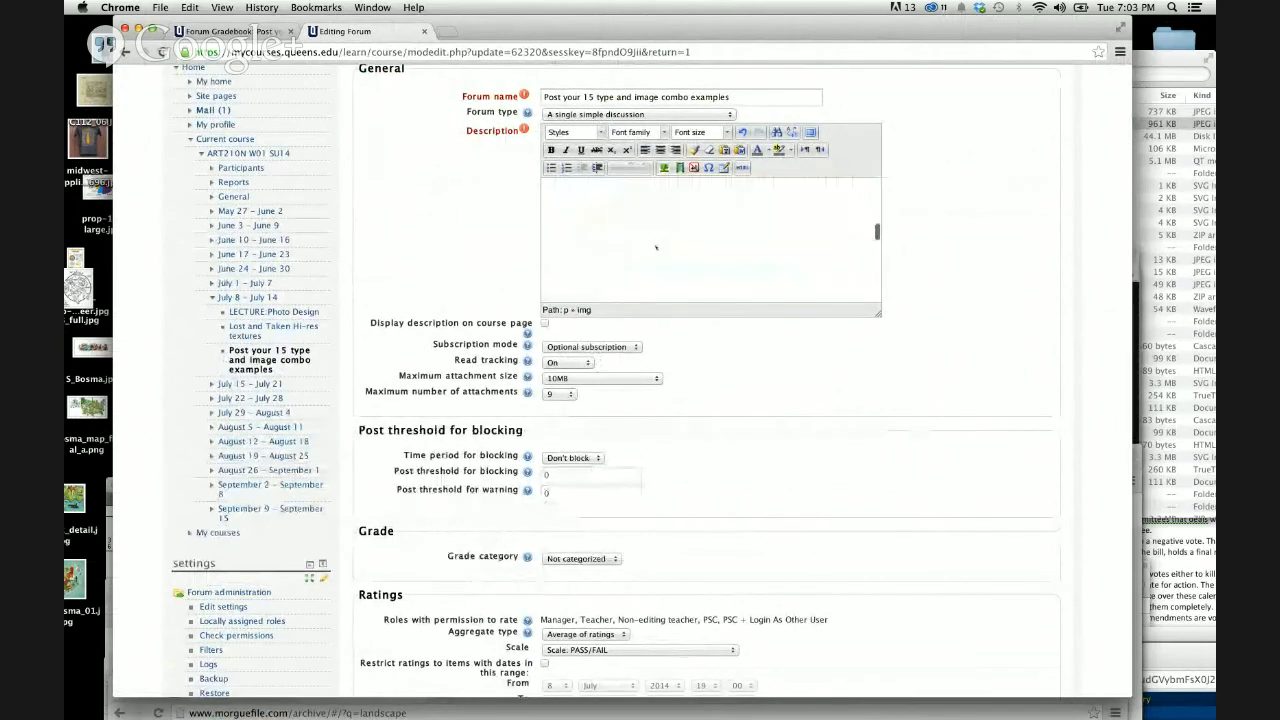
pyautogui.scroll(5, 656, 247)
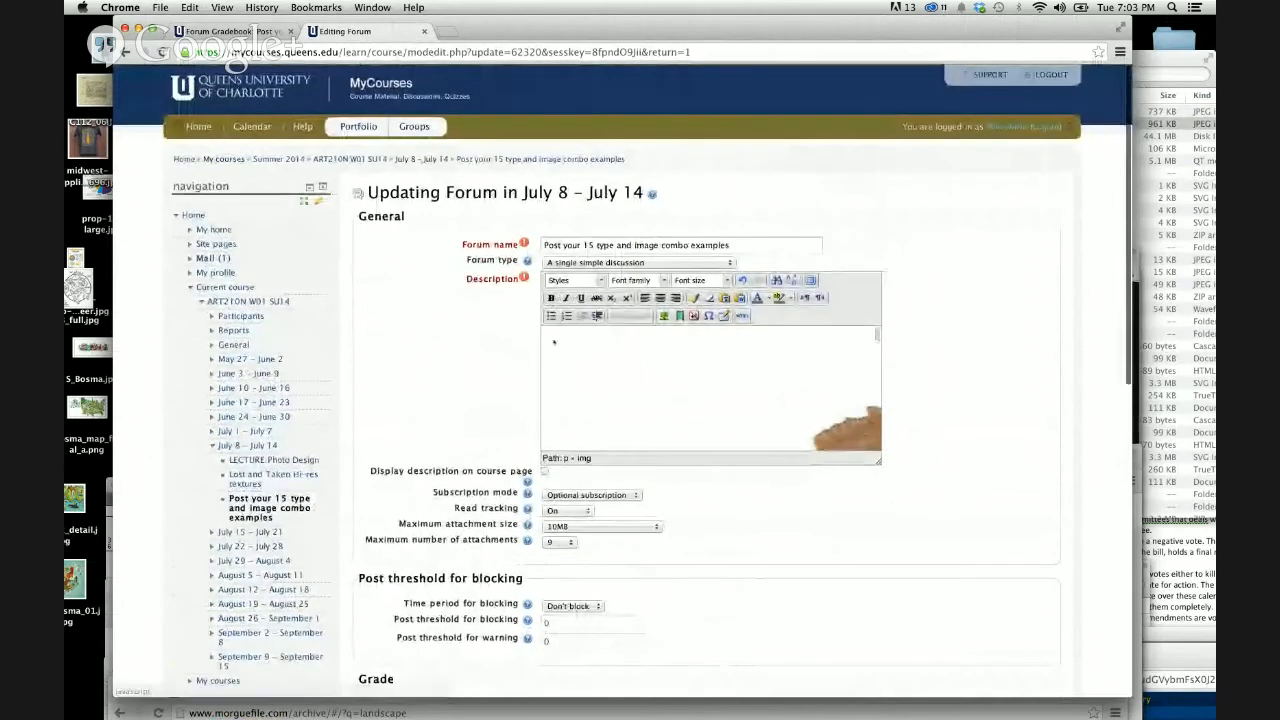
pyautogui.press('BackSpace')
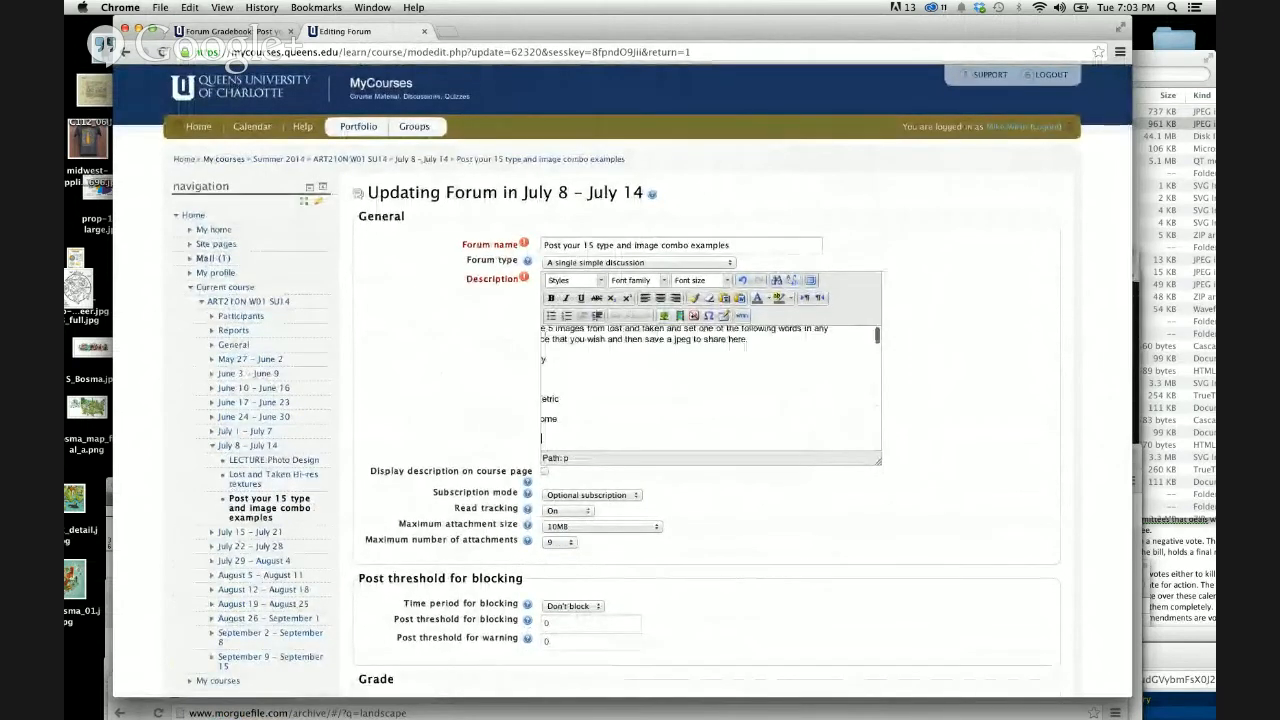
# Step: Enlarge the description editor and scale the inserted image down so all the TORN examples fit across its width
pyautogui.scroll(-3, 617, 378)
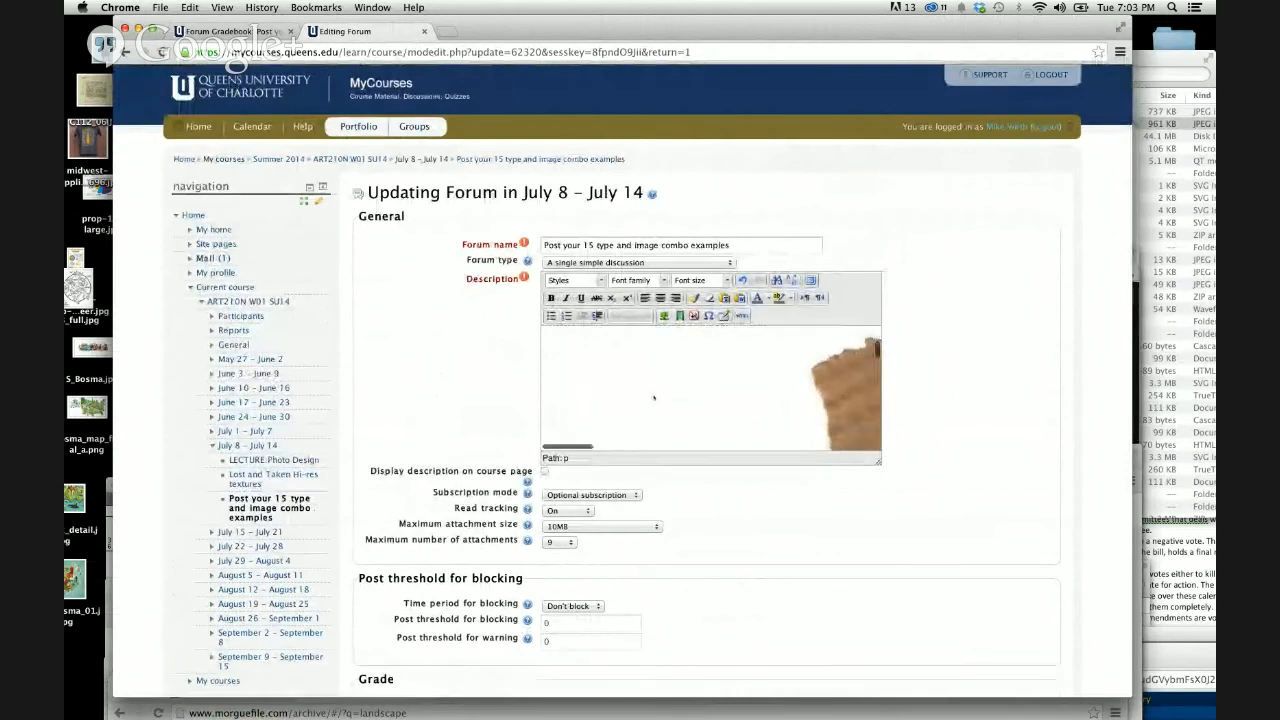
pyautogui.click(838, 371)
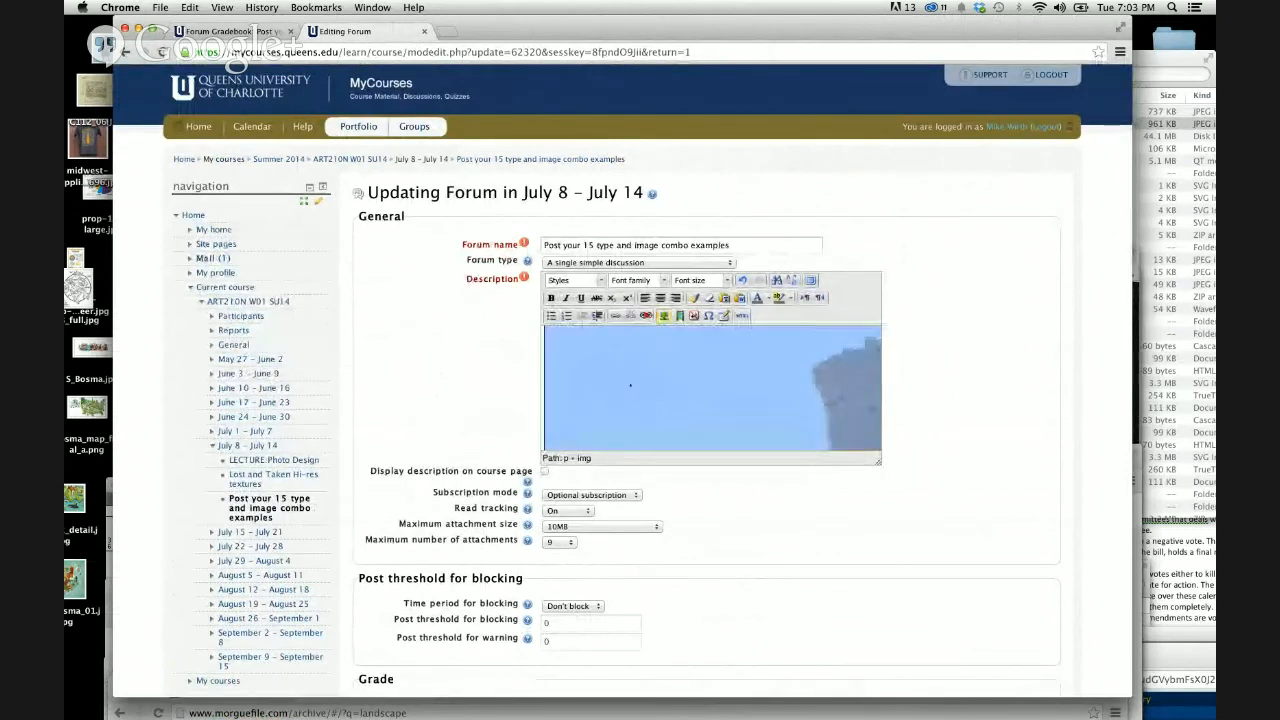
pyautogui.scroll(5, 625, 384)
pyautogui.scroll(-2, 625, 384)
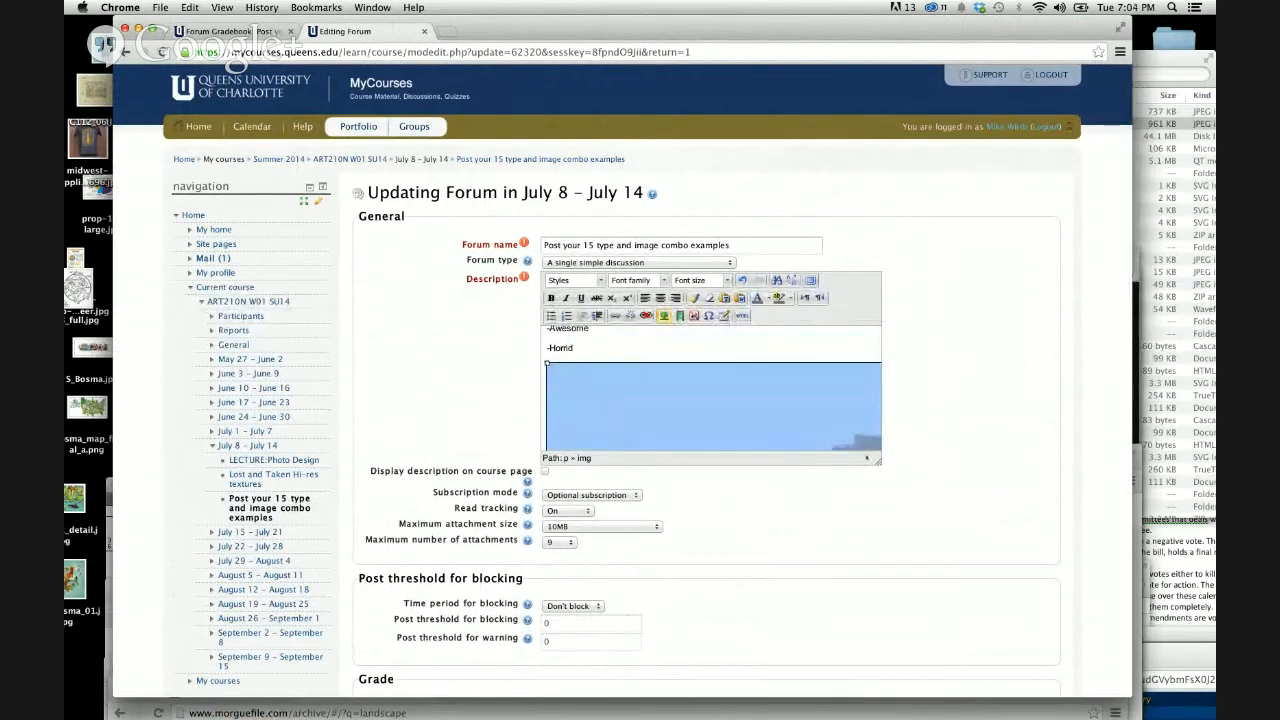
pyautogui.moveTo(877, 462); pyautogui.dragTo(1091, 687)
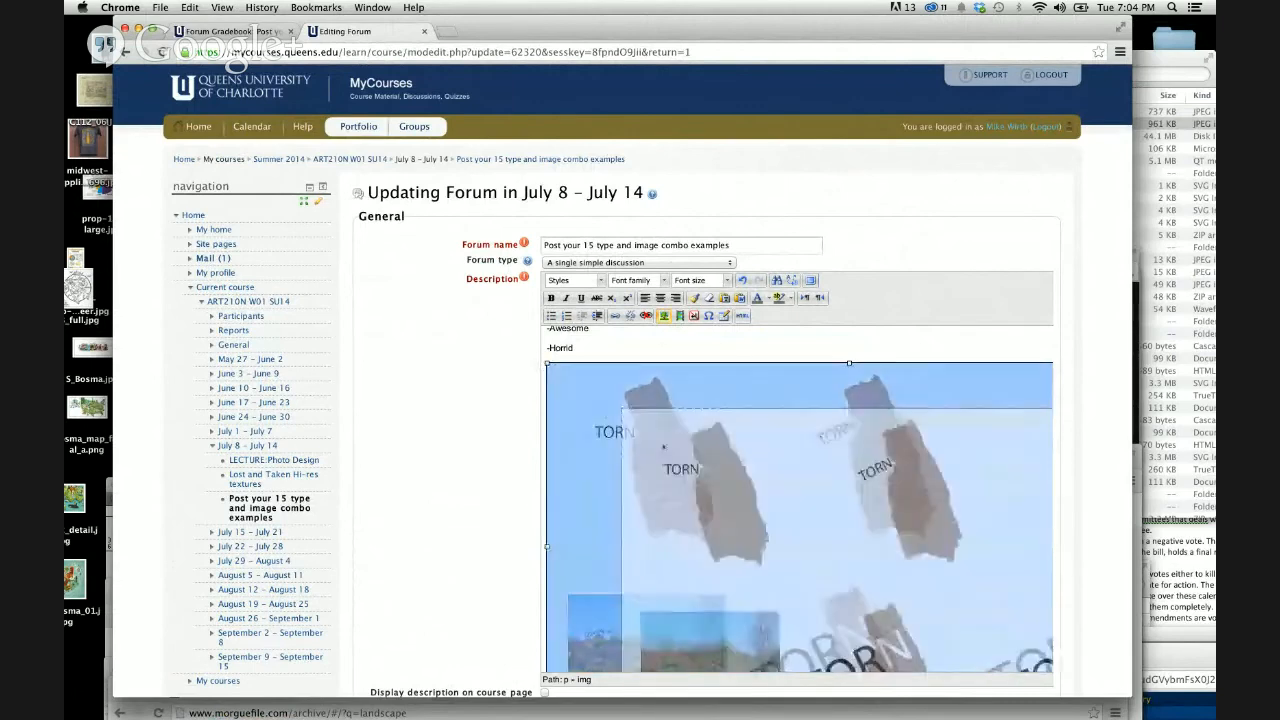
pyautogui.scroll(-8, 850, 512)
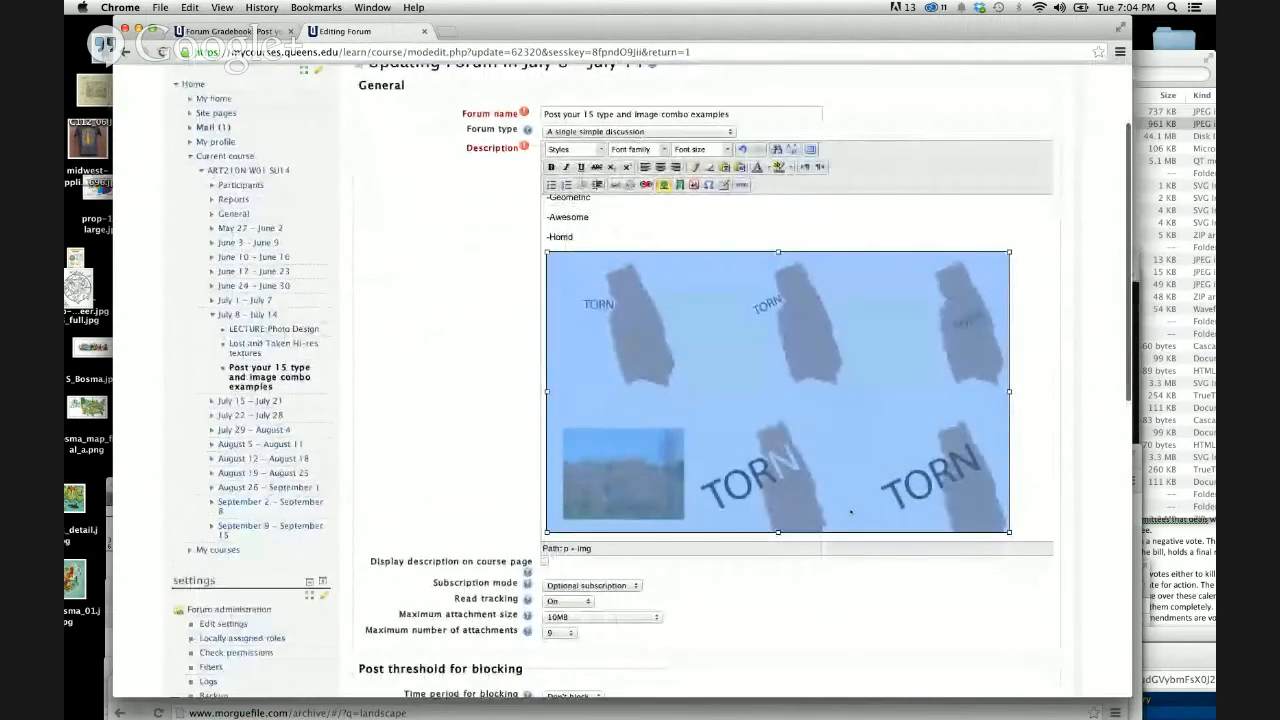
# Step: Save the forum settings and open the "Post your 15 type and image combo examples" forum from the July 8 – July 14 section
pyautogui.scroll(-4, 850, 512)
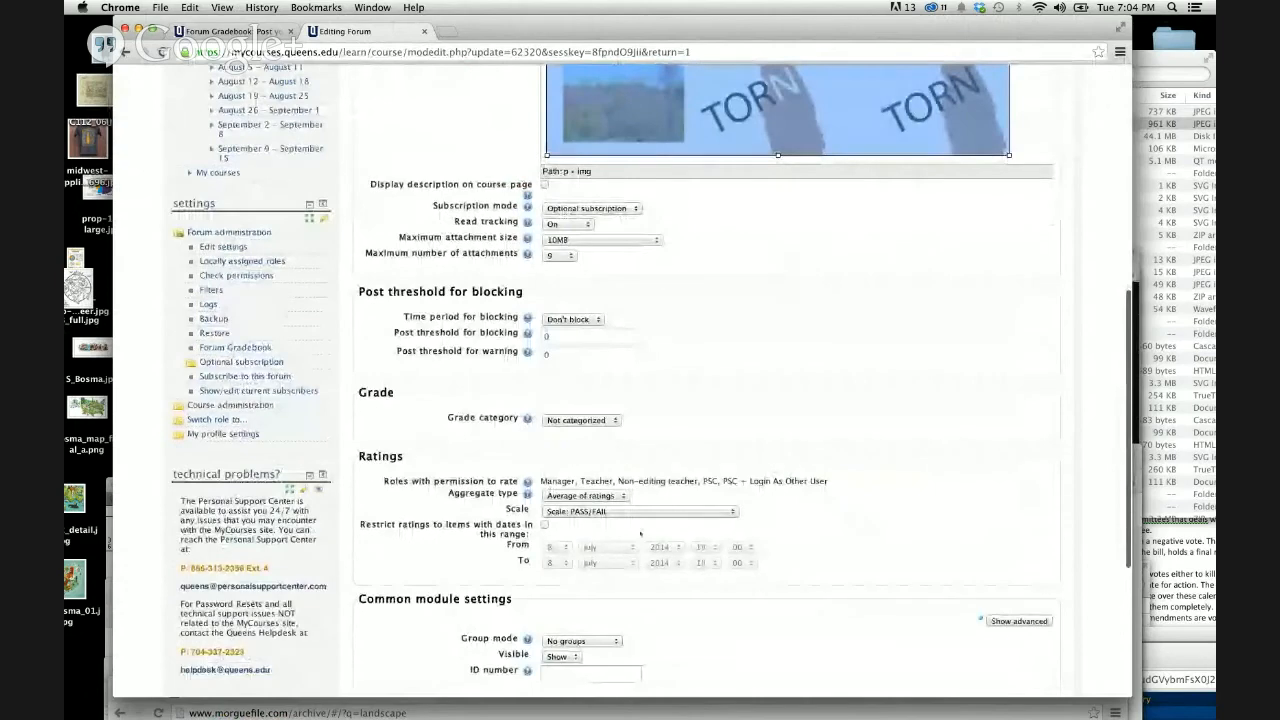
pyautogui.scroll(-5, 609, 537)
pyautogui.click(609, 531)
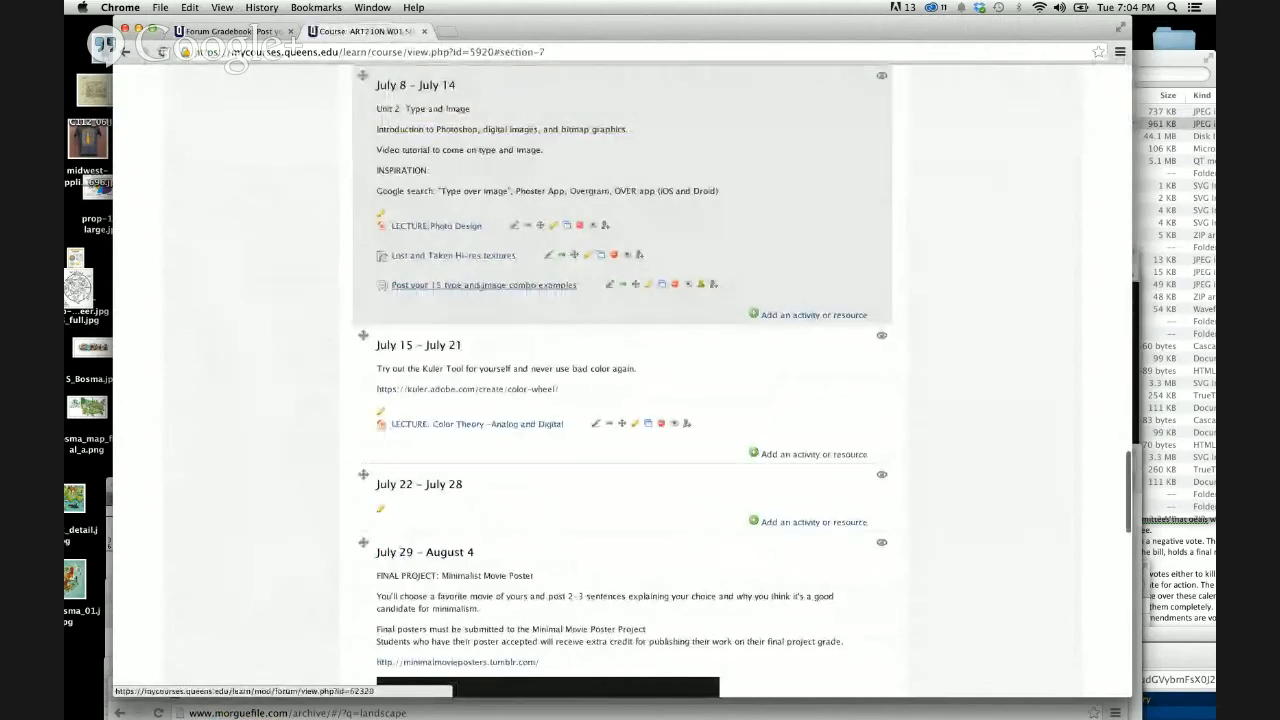
pyautogui.click(484, 285)
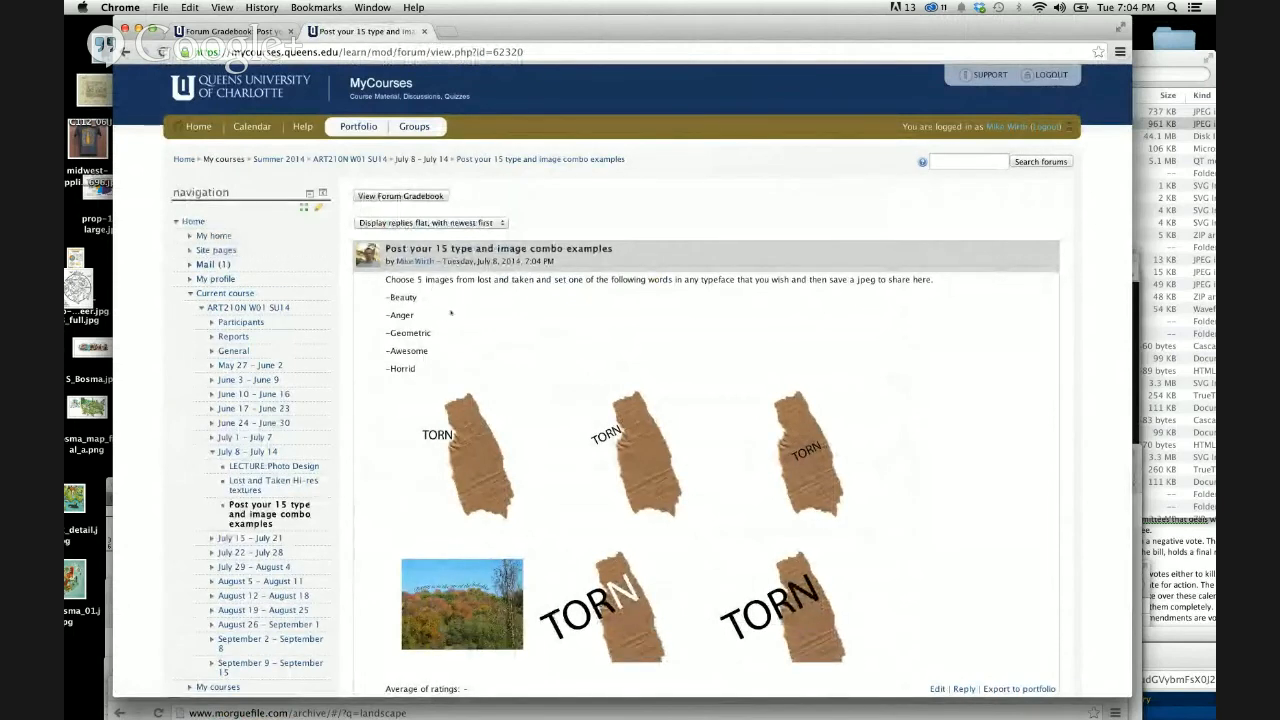
# Step: Copy the instructions and word list from the forum post, and open the July 8 – July 14 section summary for editing
pyautogui.moveTo(425, 370); pyautogui.dragTo(386, 278)
pyautogui.press('super+c')
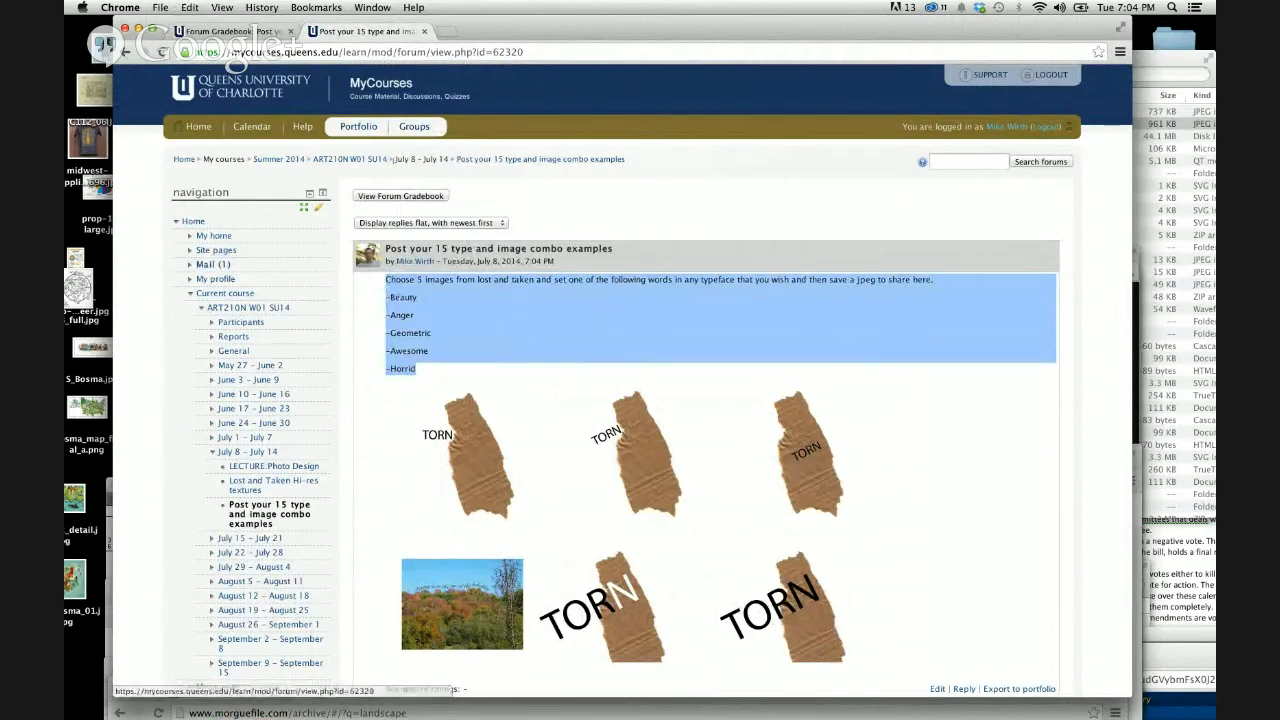
pyautogui.click(349, 159)
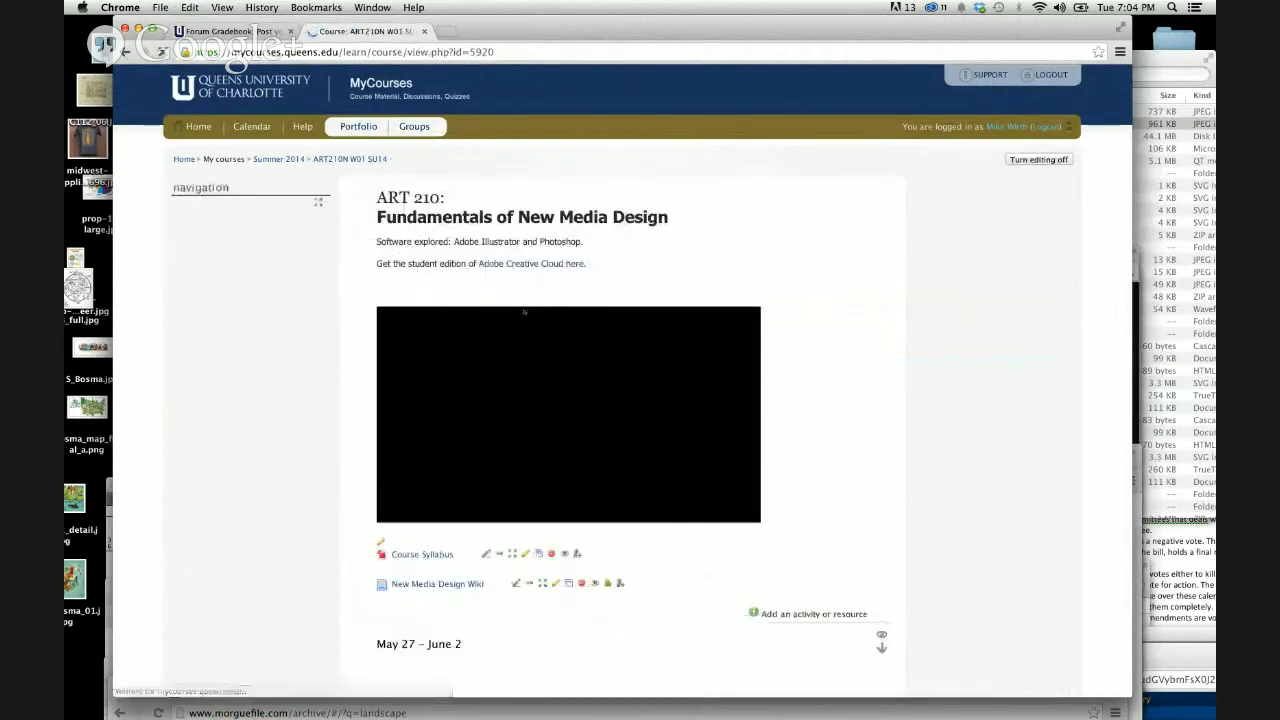
pyautogui.scroll(-1, 734, 541)
pyautogui.scroll(-20, 734, 541)
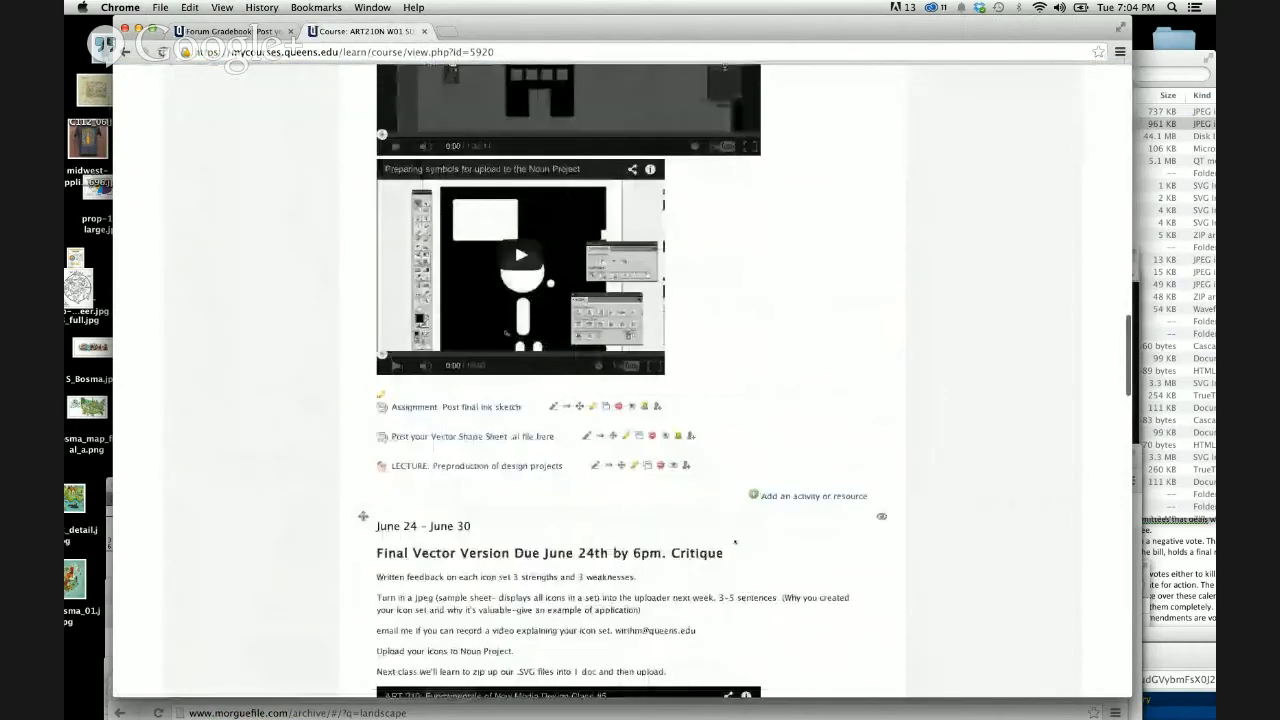
pyautogui.scroll(-5, 734, 541)
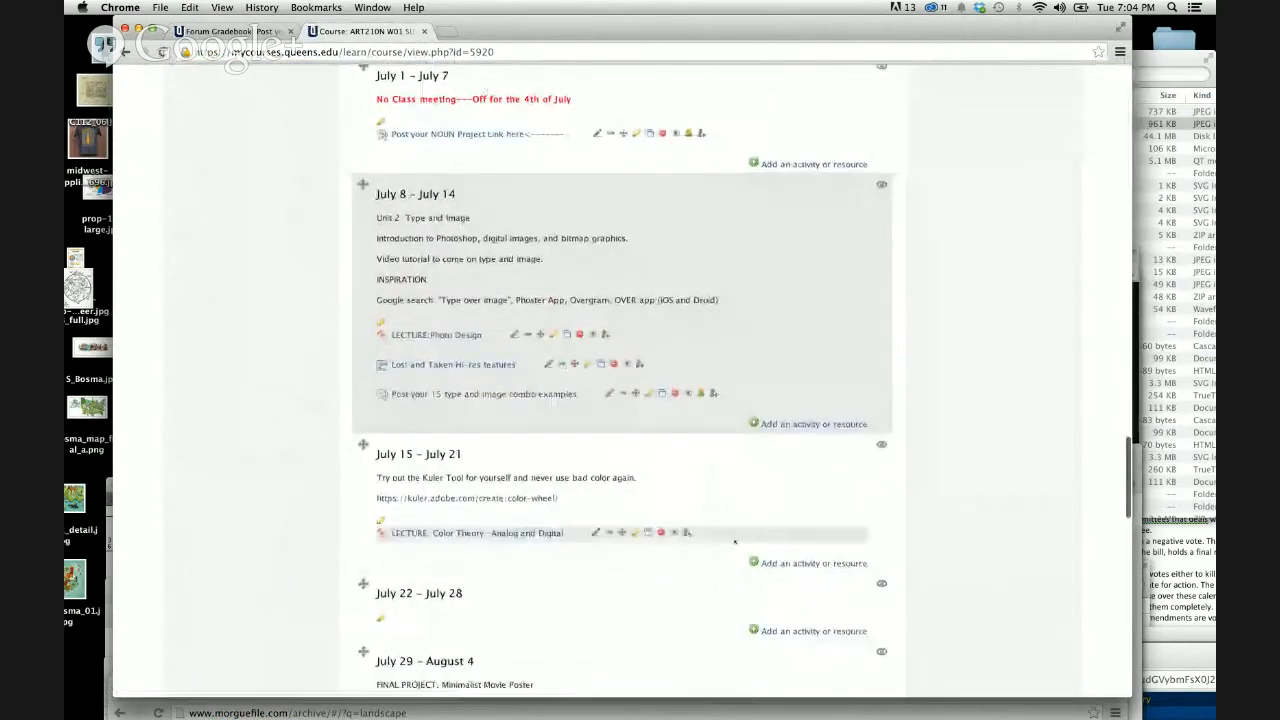
pyautogui.click(380, 323)
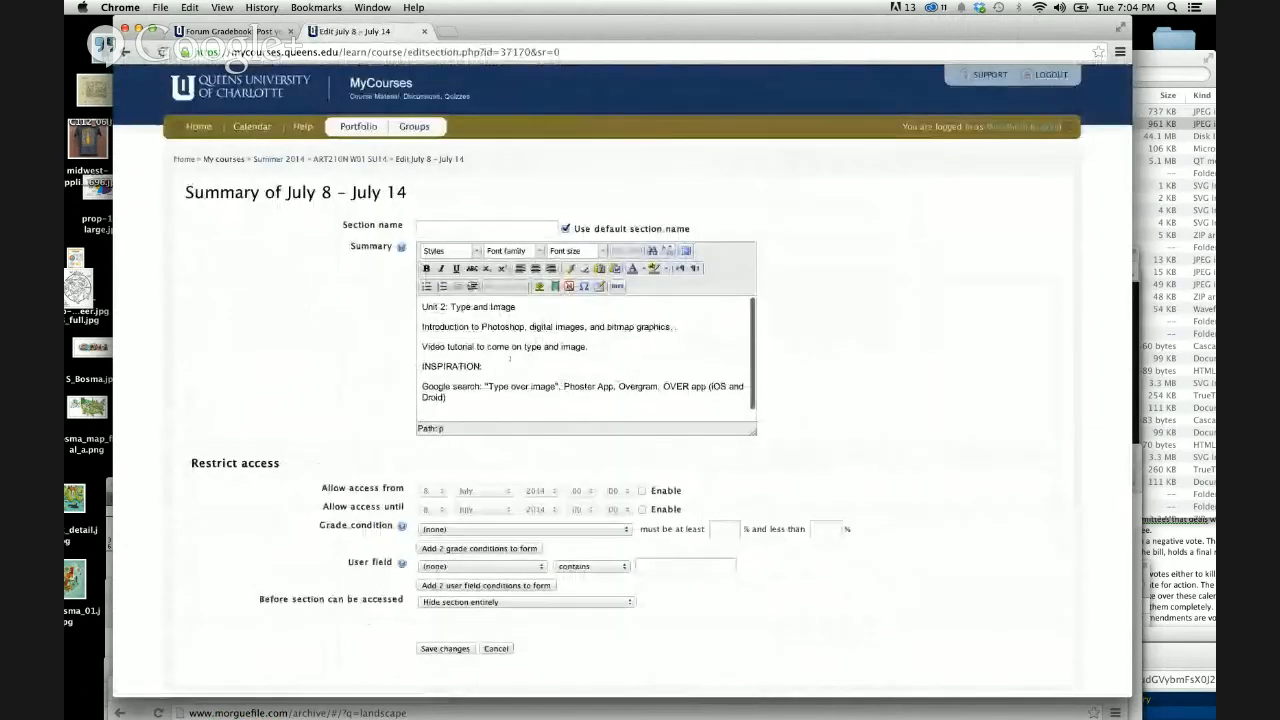
# Step: Below the video tutorial line, add "ASSIGNMENT:" and "Experiment!!!!" on separate lines, followed by the copied instructions and word list
pyautogui.click(599, 346)
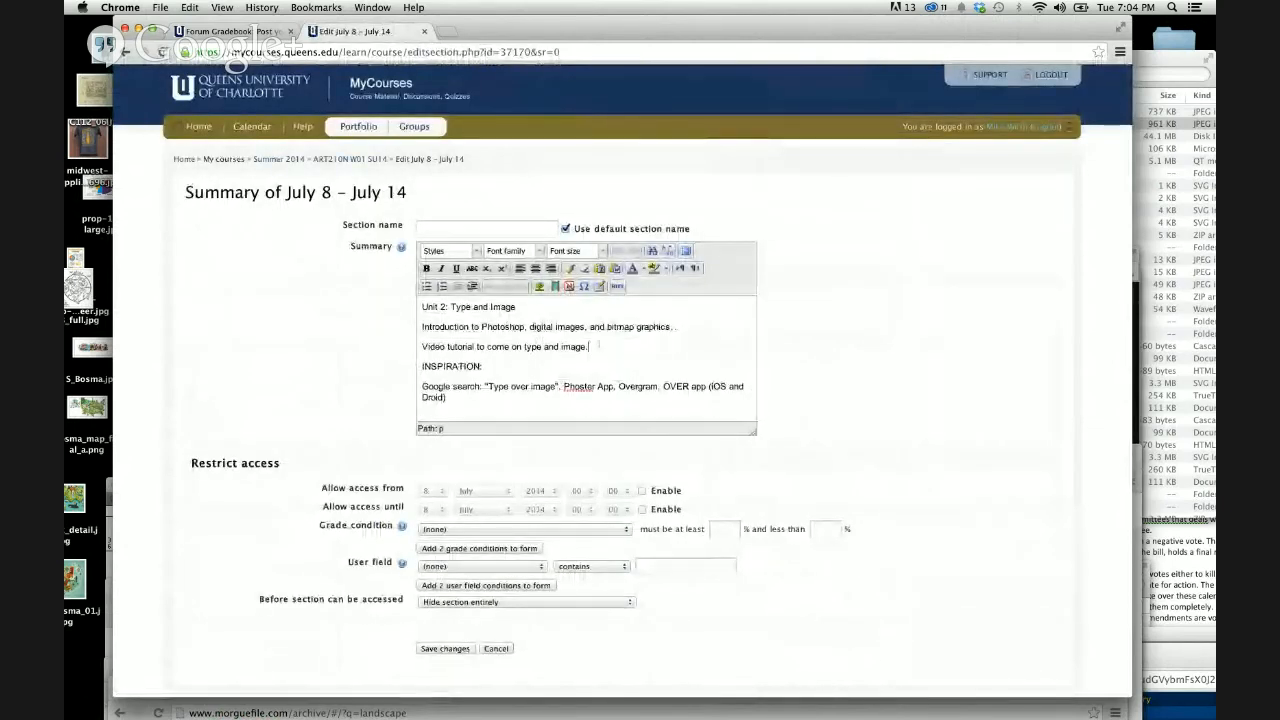
pyautogui.press('Return')
pyautogui.write('ASSIGN')
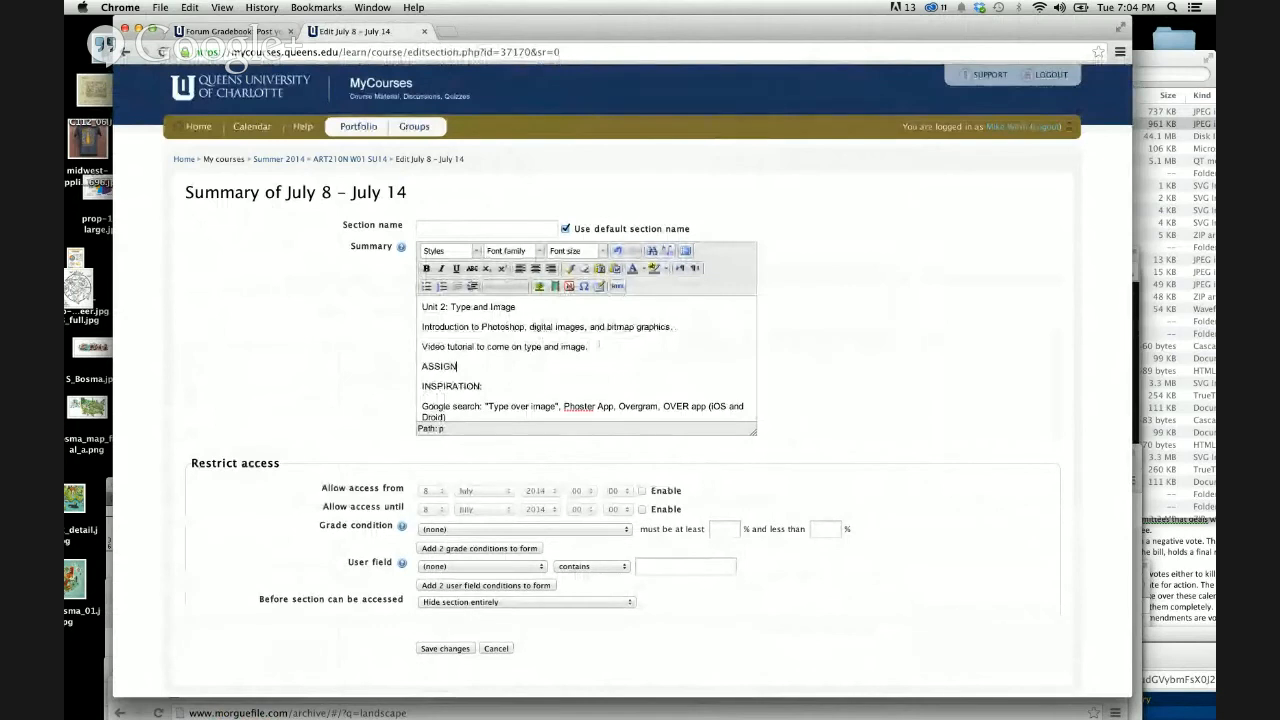
pyautogui.write('MENT:')
pyautogui.press('Return')
pyautogui.write('Ex')
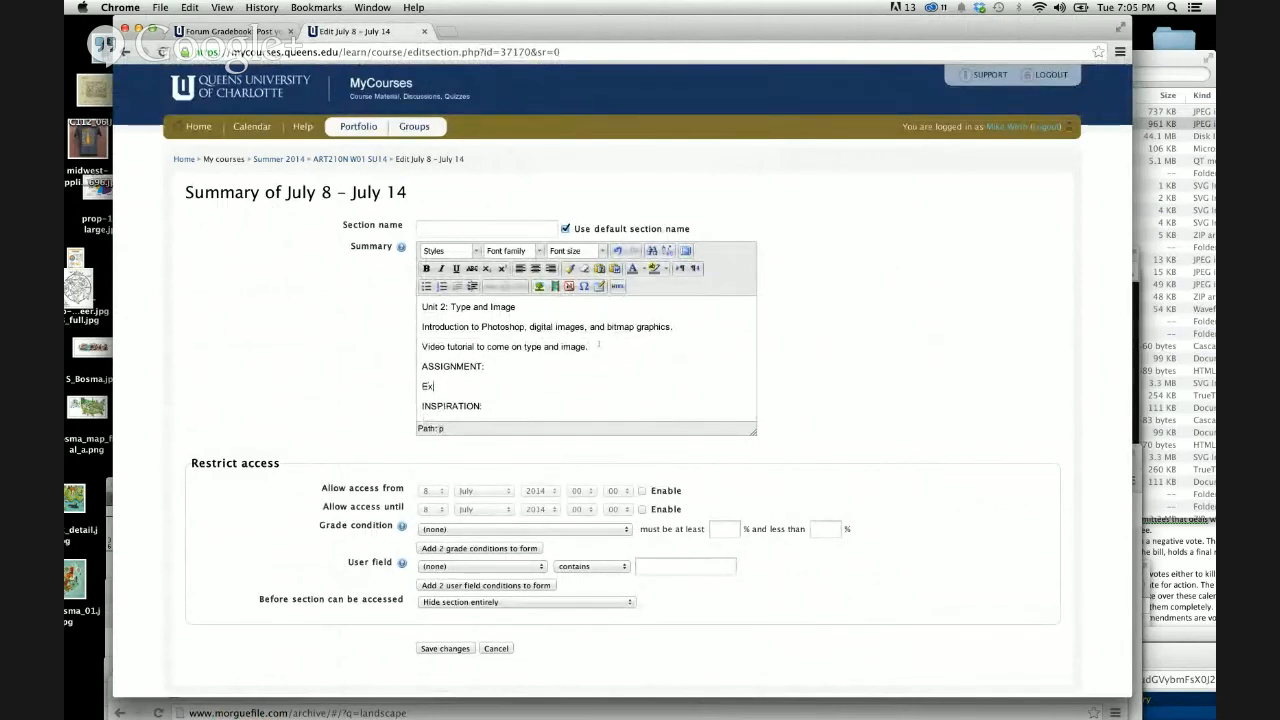
pyautogui.write('periment!!!!!')
pyautogui.press('super+v')
pyautogui.scroll(2, 590, 345)
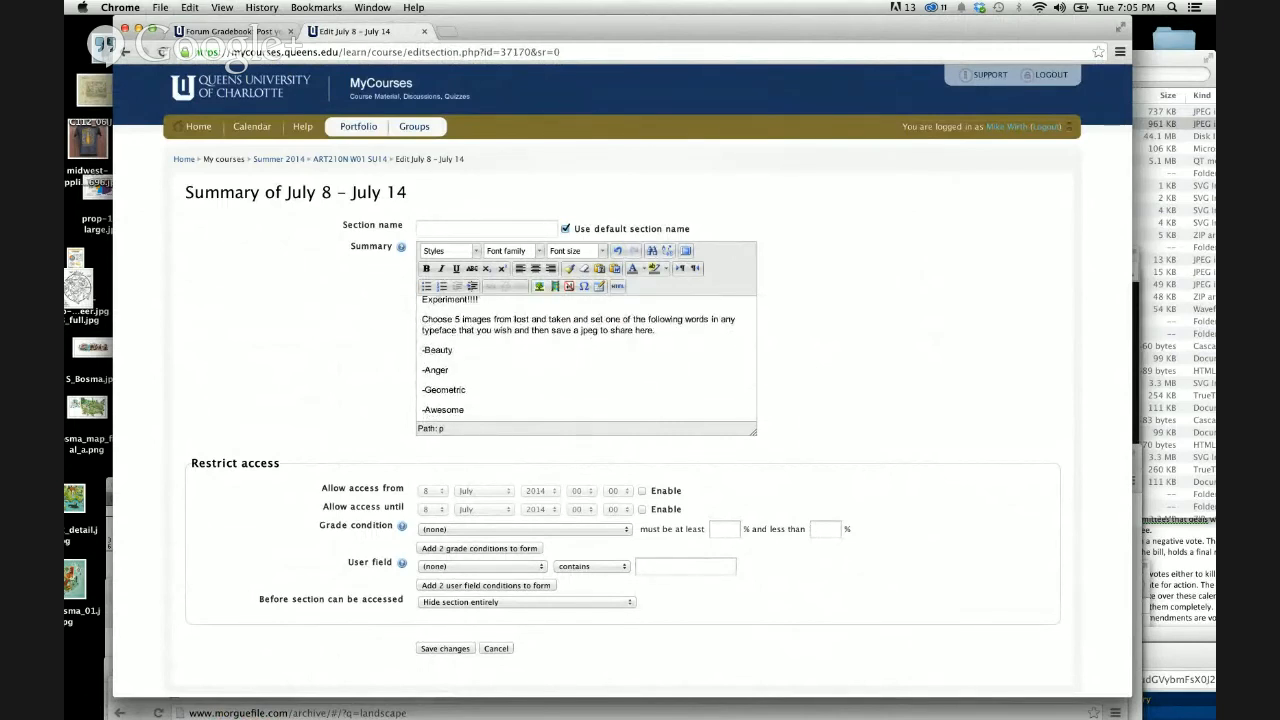
pyautogui.moveTo(514, 319); pyautogui.dragTo(571, 320)
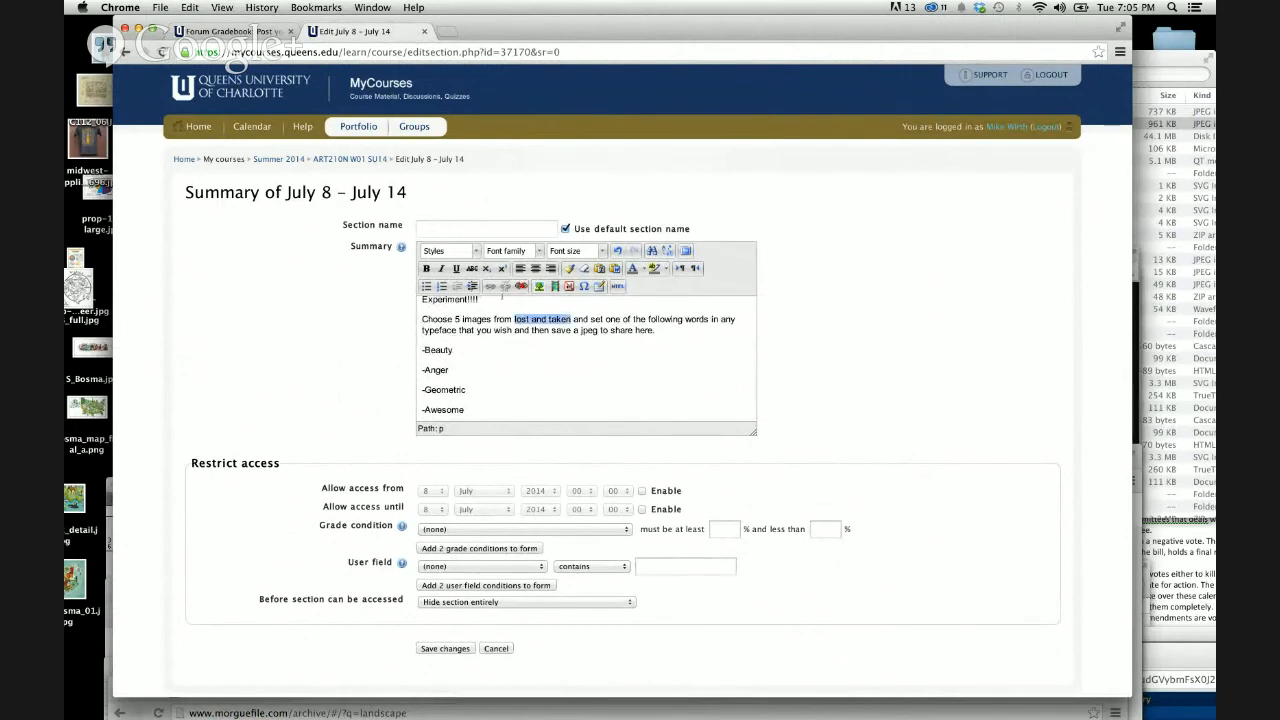
pyautogui.click(490, 286)
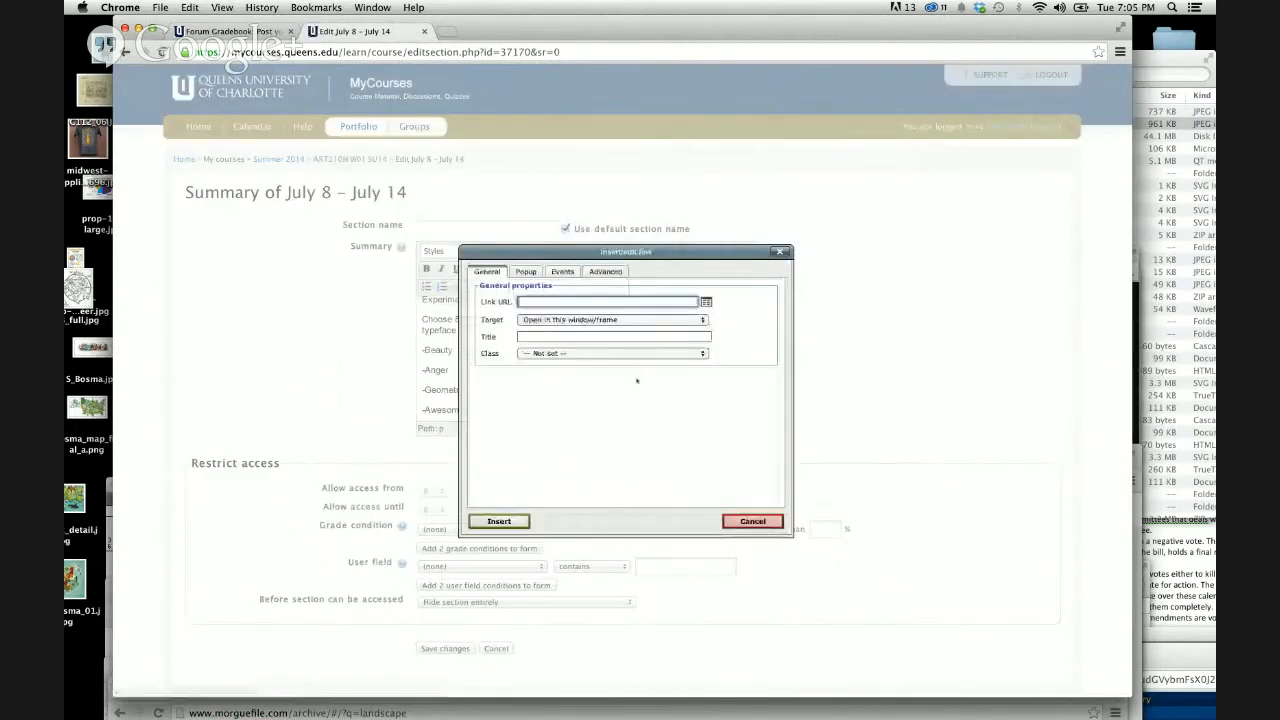
pyautogui.write('http')
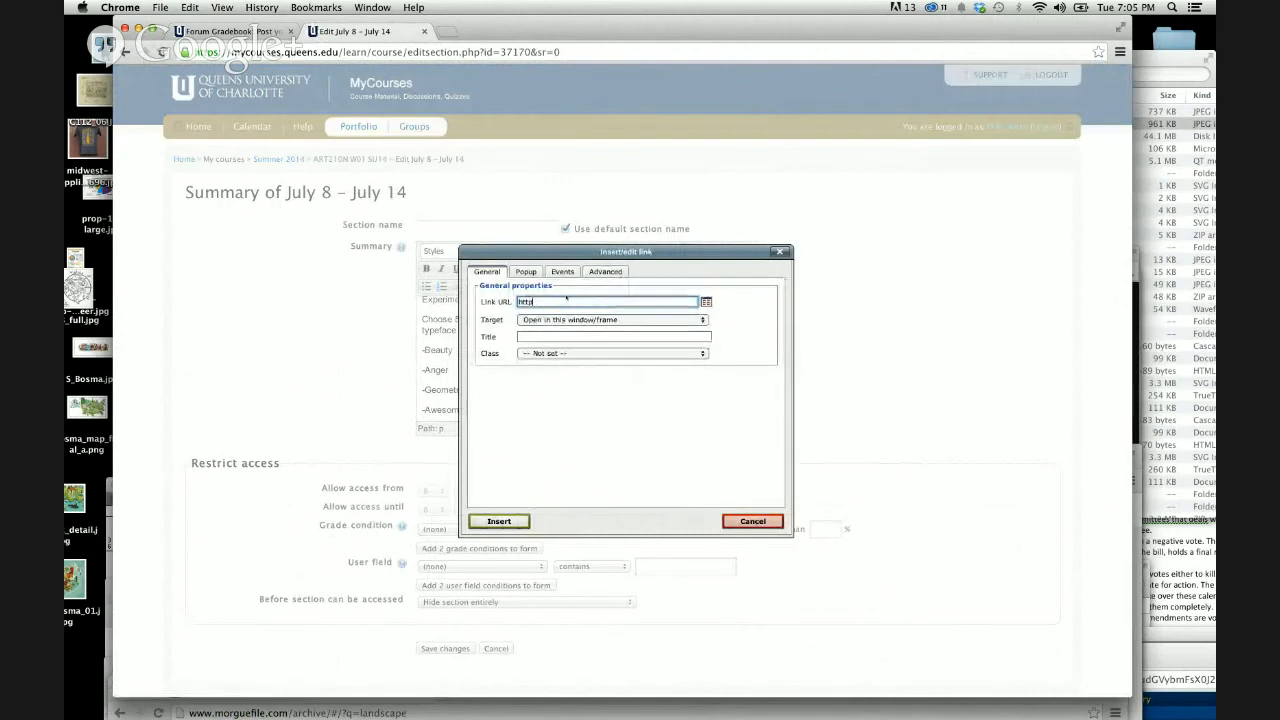
pyautogui.write('://www.lostandt')
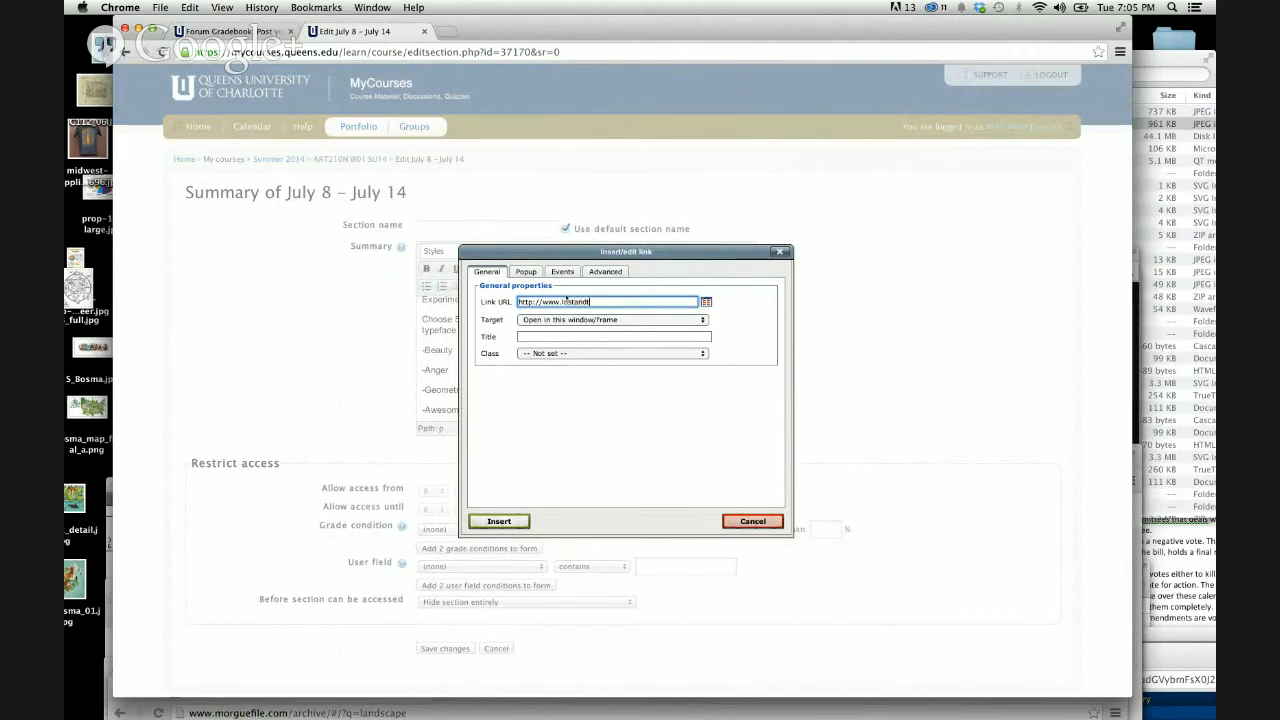
pyautogui.write('aken.com')
pyautogui.click(669, 321)
pyautogui.click(600, 330)
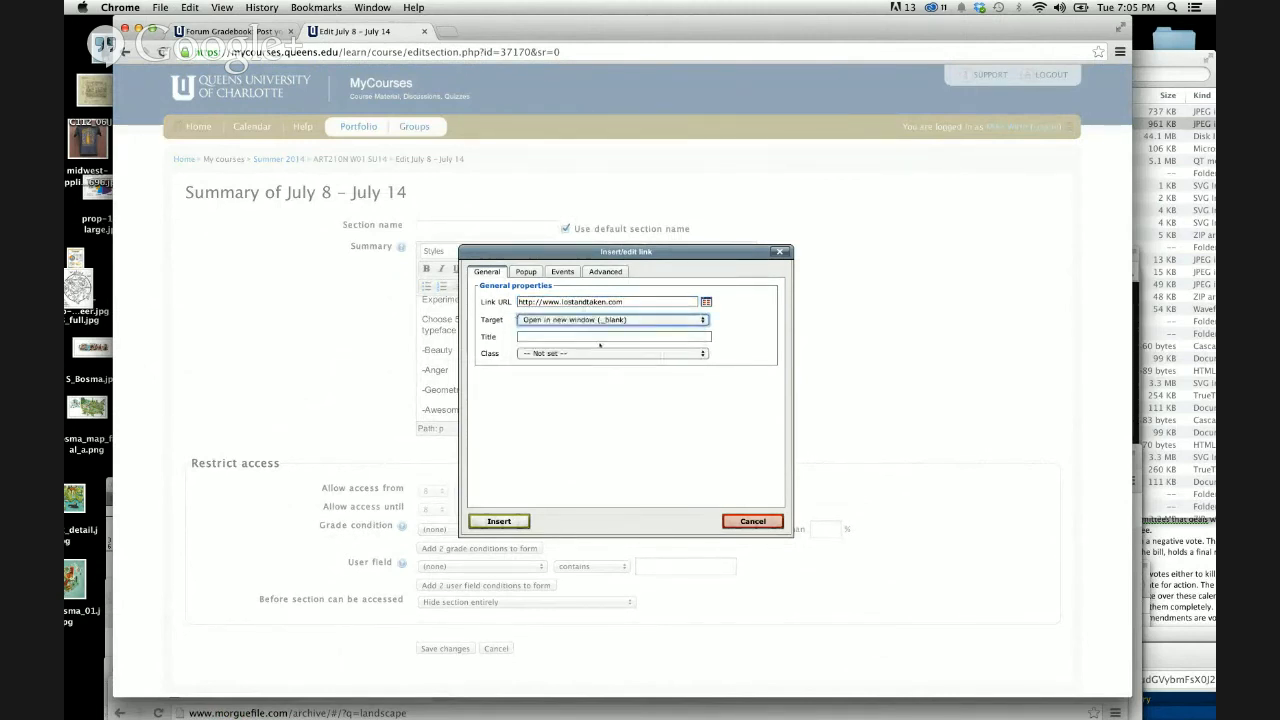
pyautogui.click(515, 521)
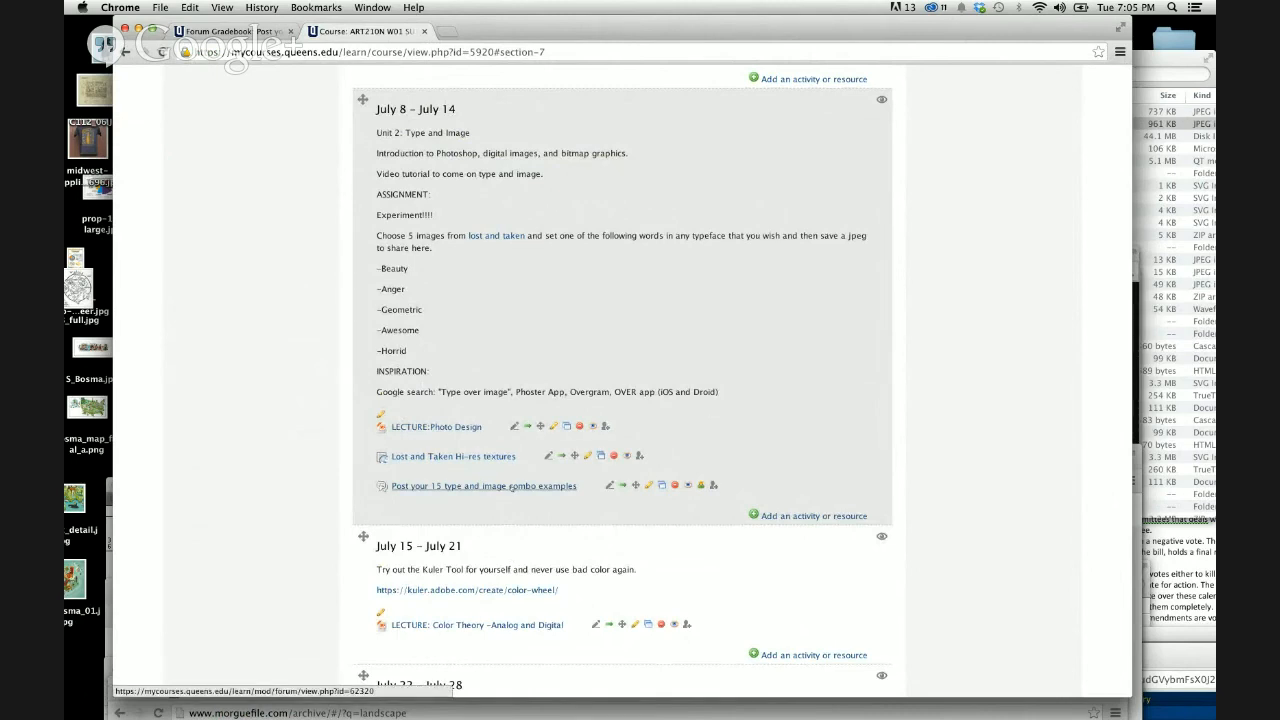
# Step: Review the upcoming course sections from July 15 – July 21 through September 9 – September 15, including the minimalist movie poster project
pyautogui.scroll(-10, 511, 488)
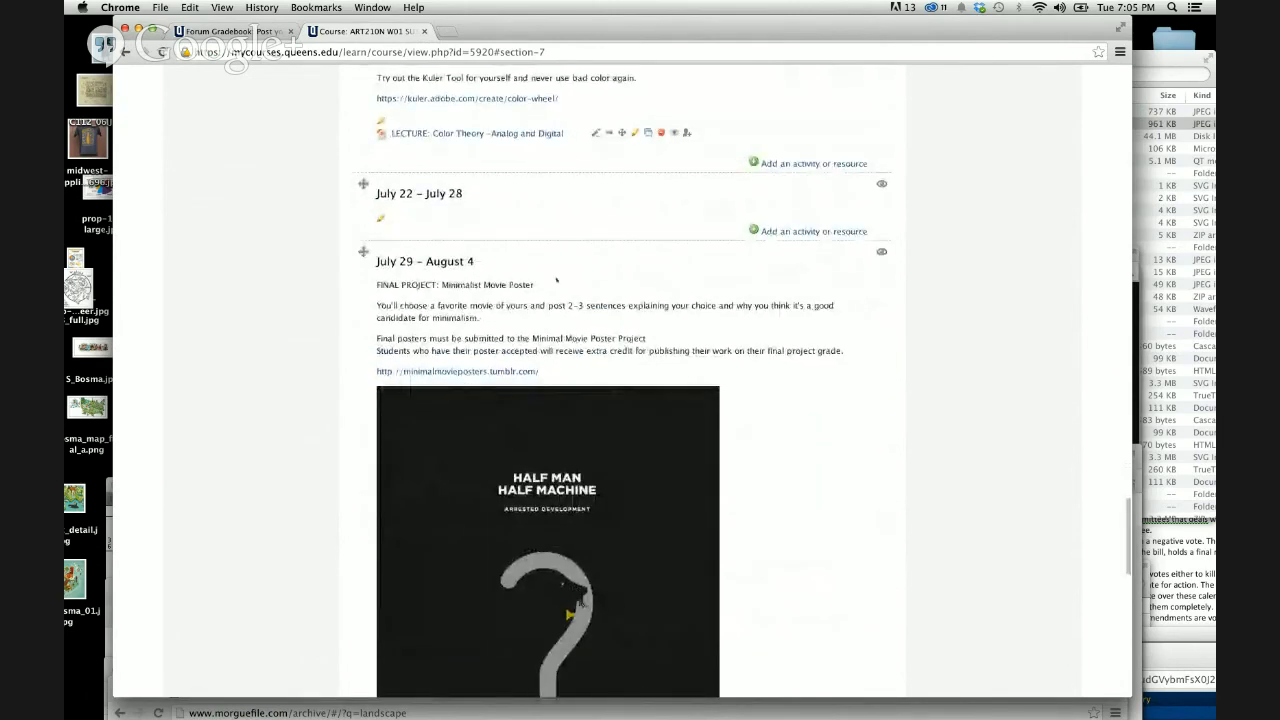
pyautogui.scroll(4, 556, 280)
pyautogui.scroll(1, 556, 280)
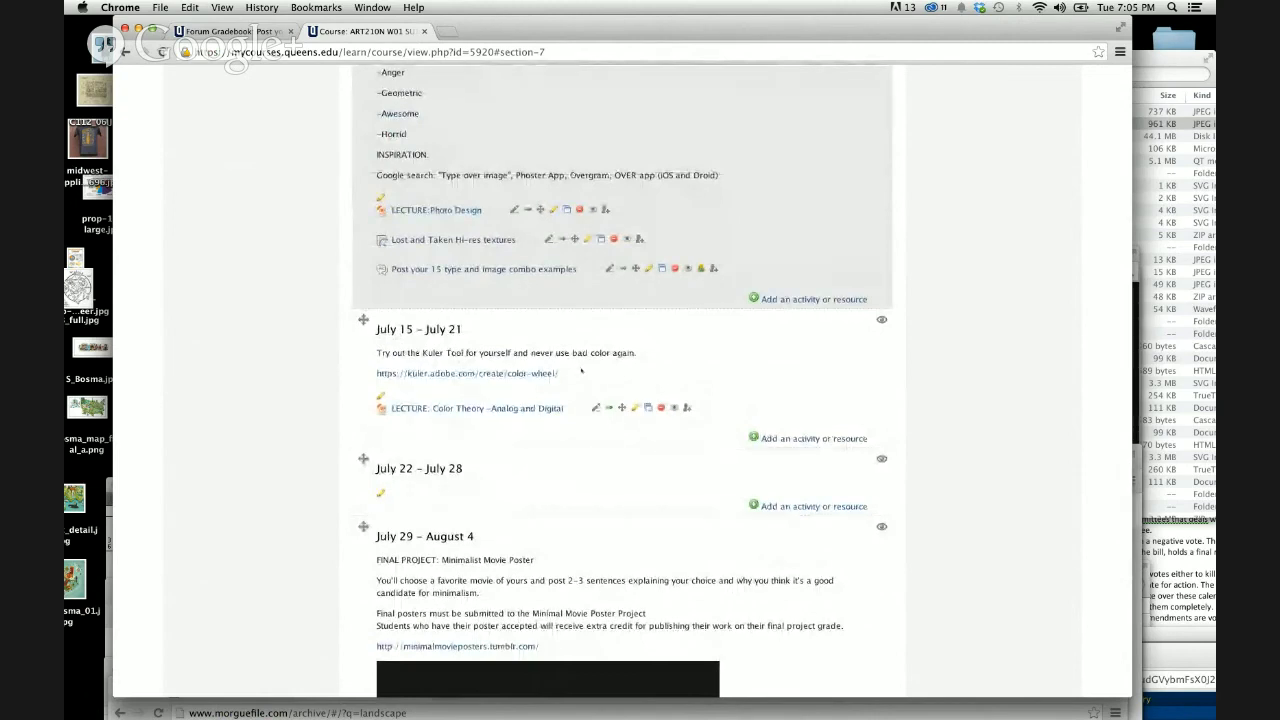
pyautogui.scroll(-6, 593, 566)
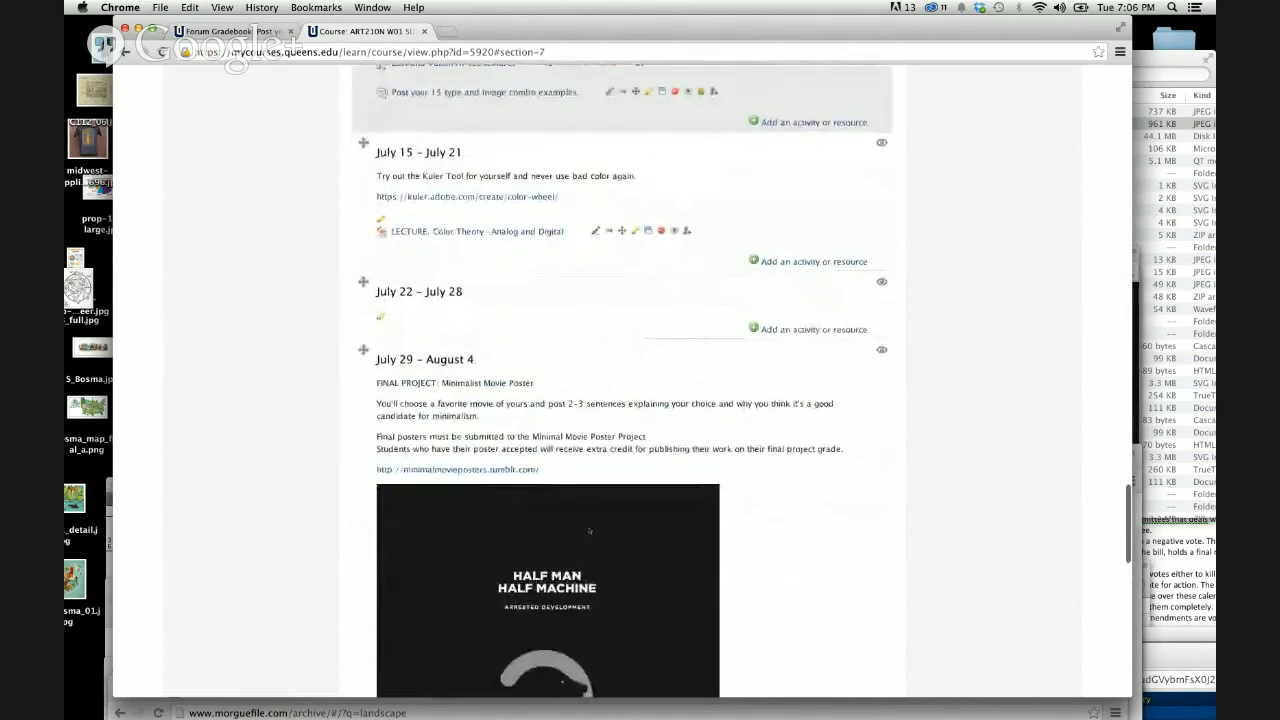
pyautogui.scroll(-9, 570, 543)
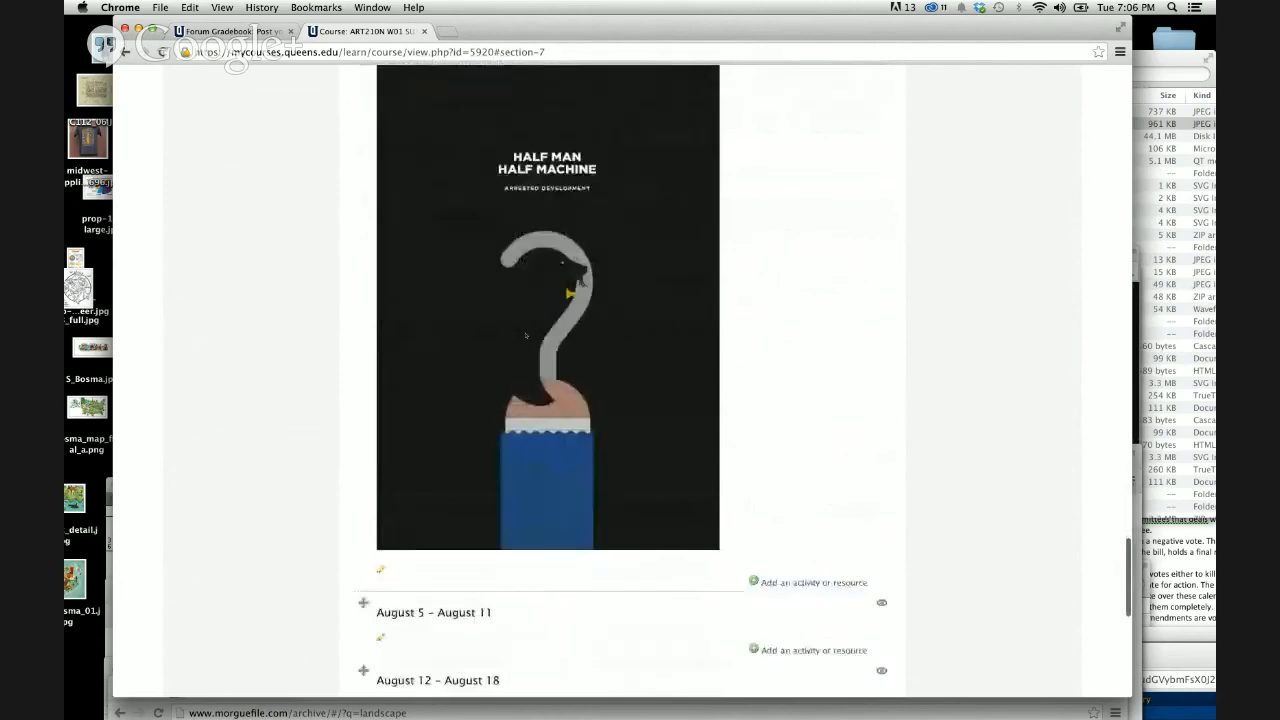
pyautogui.scroll(-5, 526, 336)
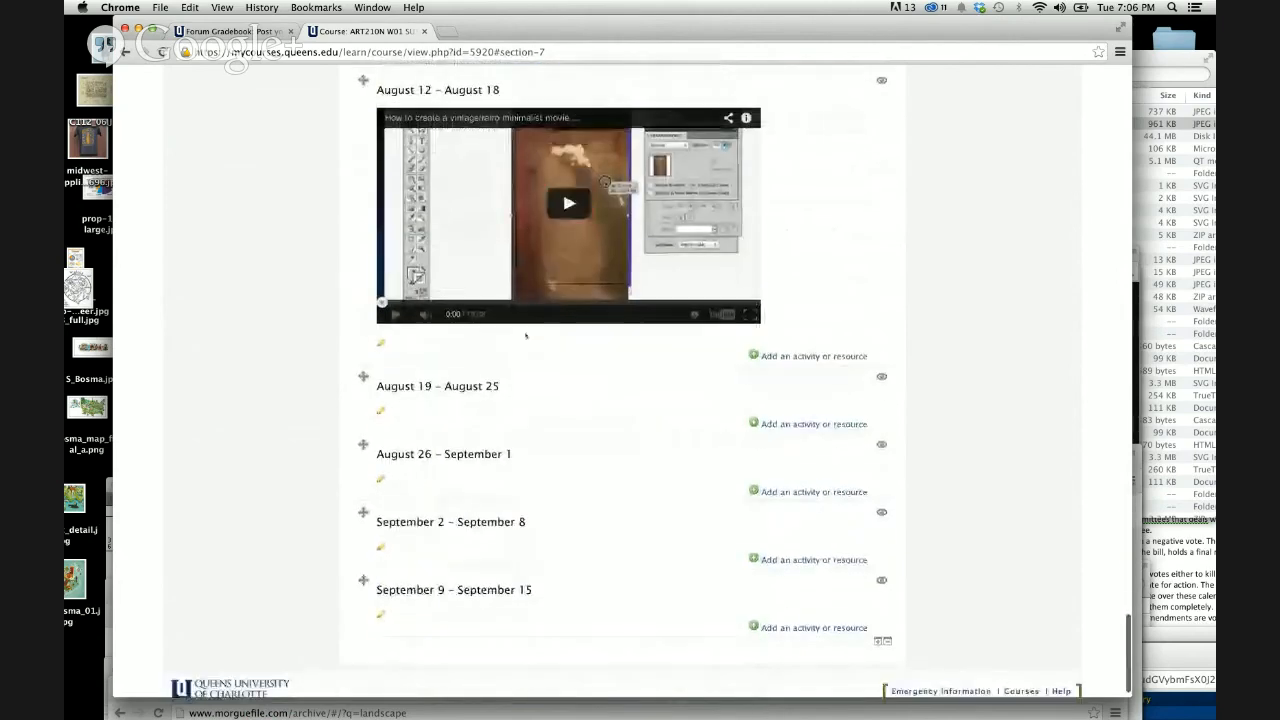
pyautogui.scroll(20, 563, 236)
pyautogui.scroll(2, 563, 236)
pyautogui.scroll(-5, 563, 237)
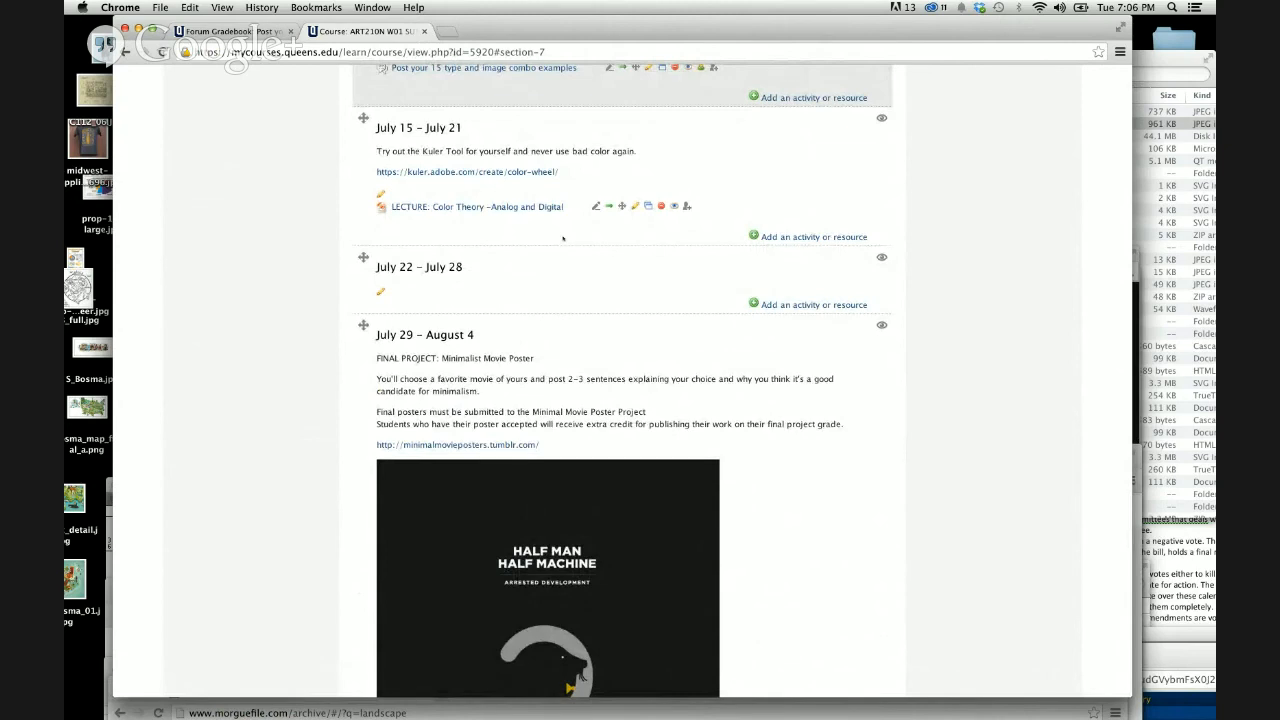
# Step: Open a new browser window and search Google Images for "cd single"
pyautogui.press('super+n')
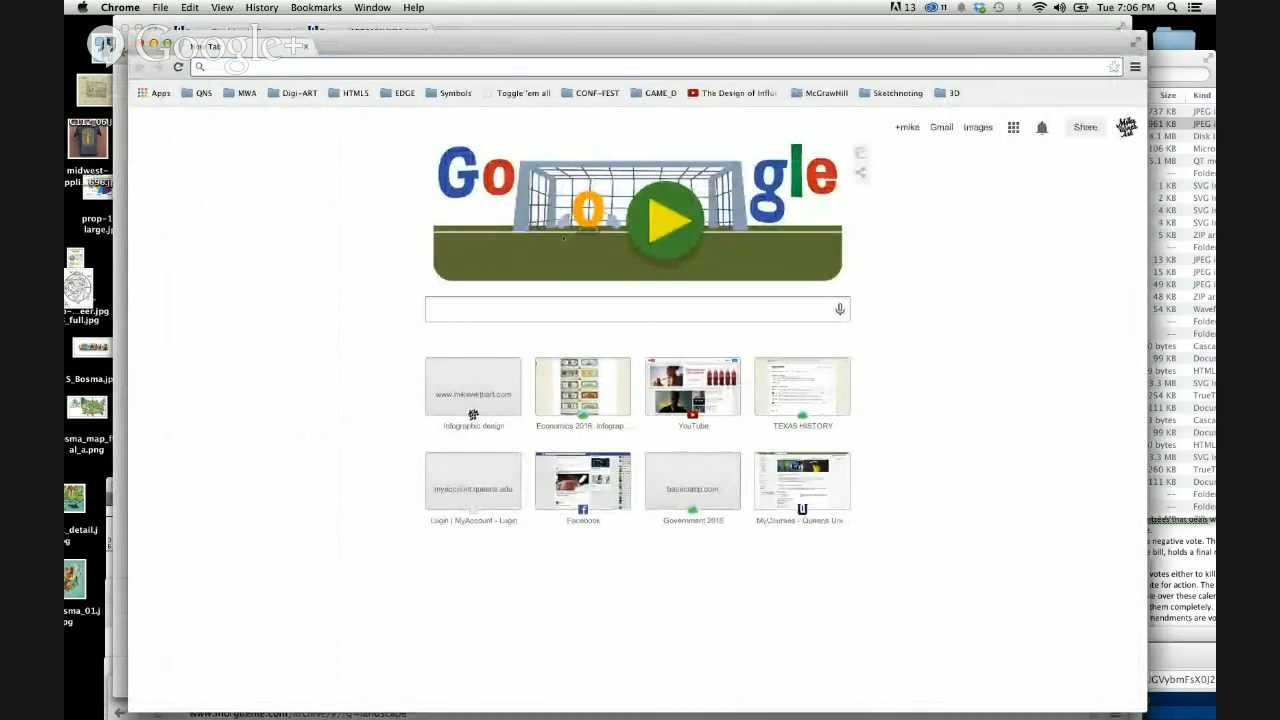
pyautogui.write('cd single')
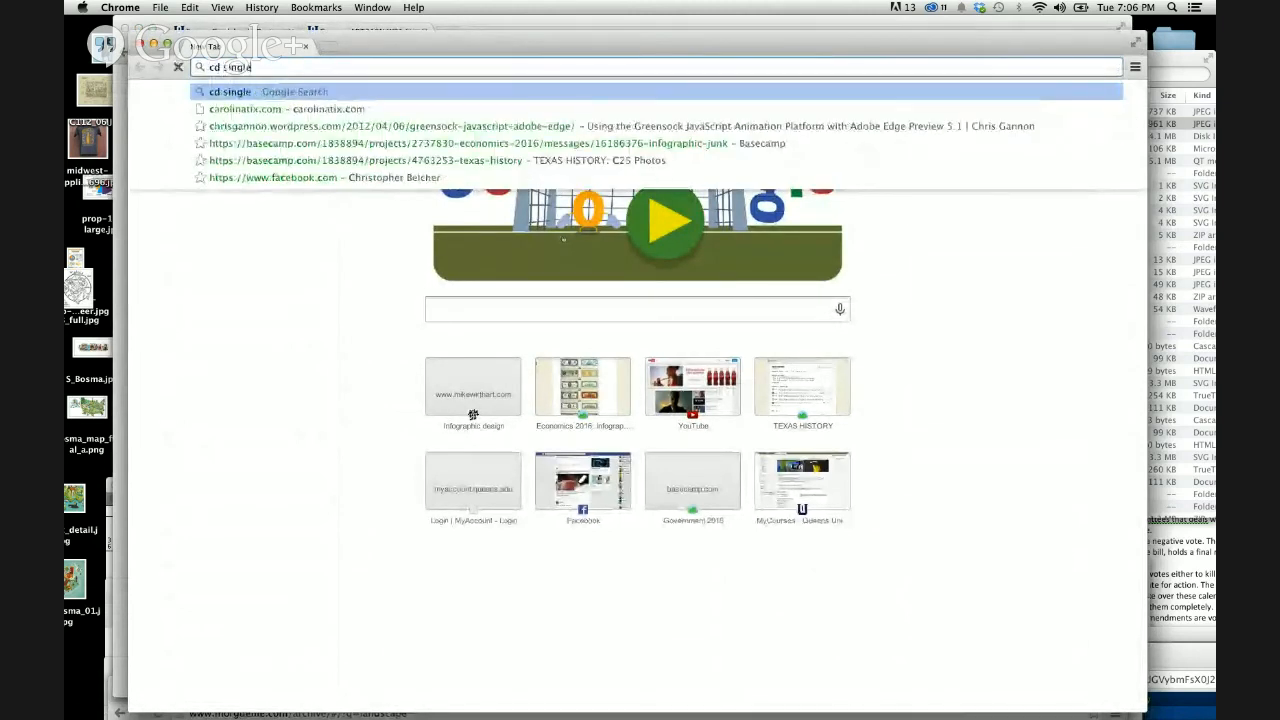
pyautogui.press('Return')
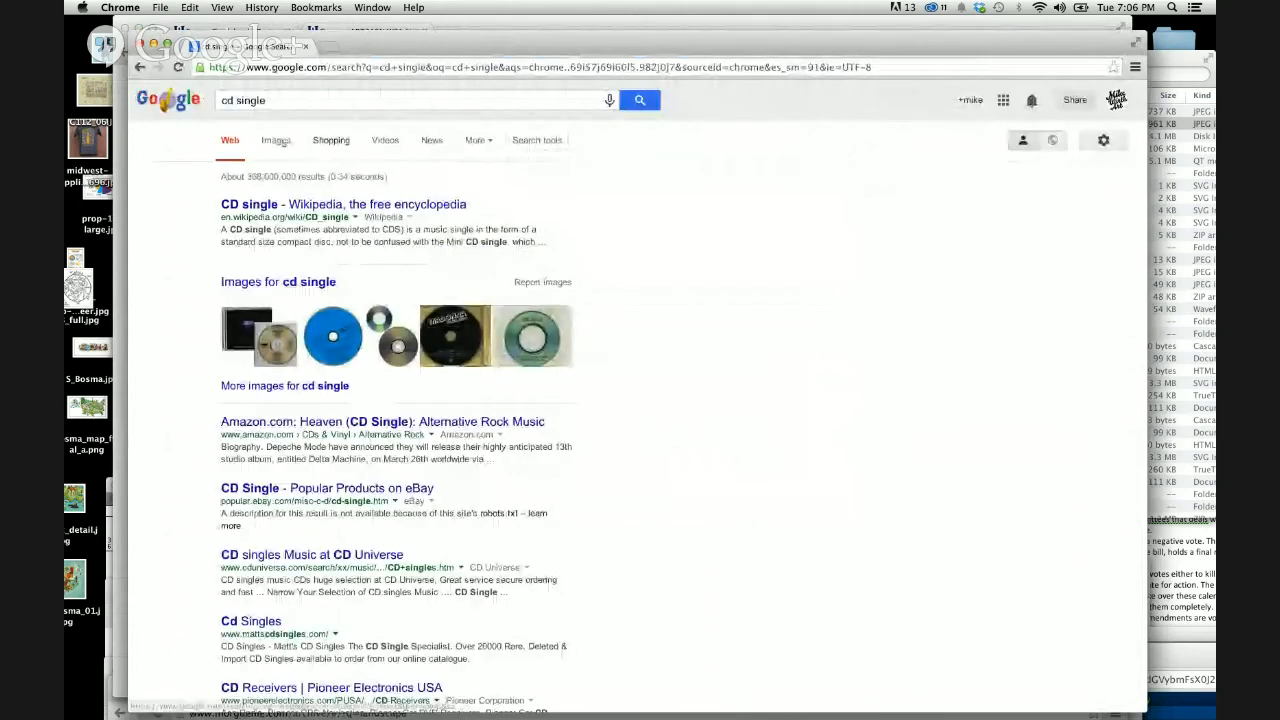
pyautogui.click(416, 304)
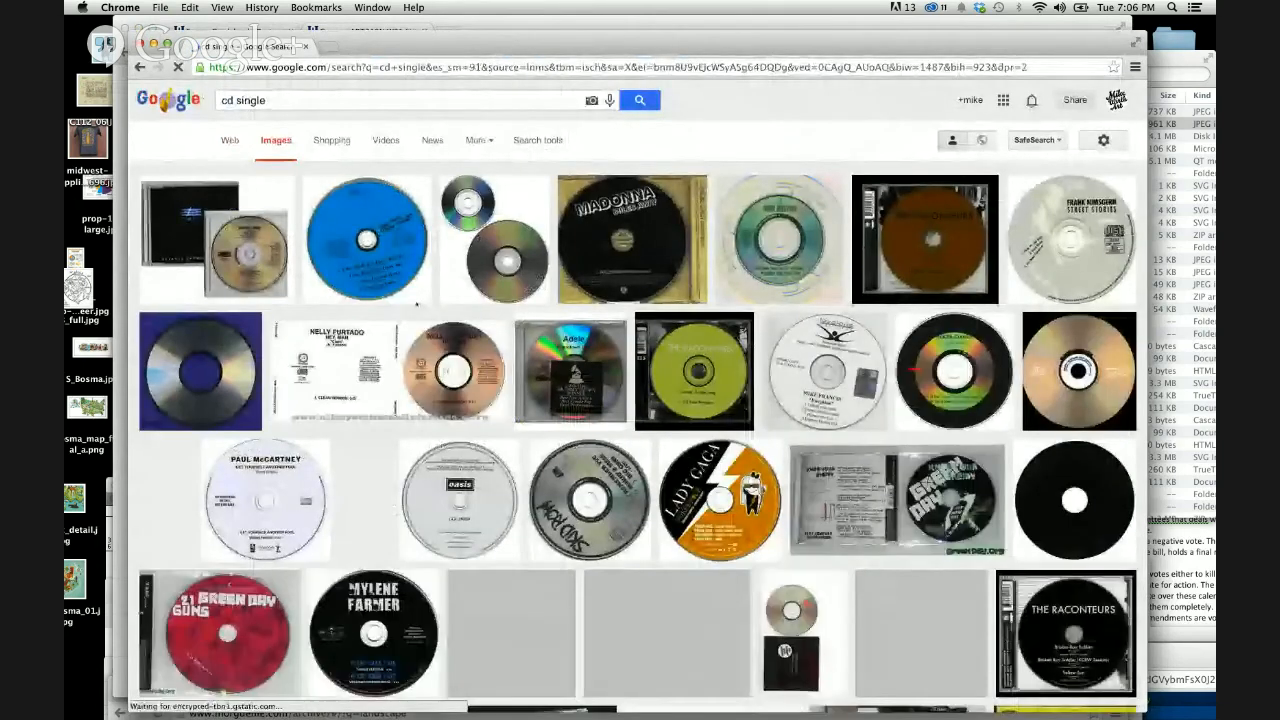
# Step: Browse the CD single covers and open the Taylor Swift "Ours" cover image on its own
pyautogui.scroll(-5, 580, 500)
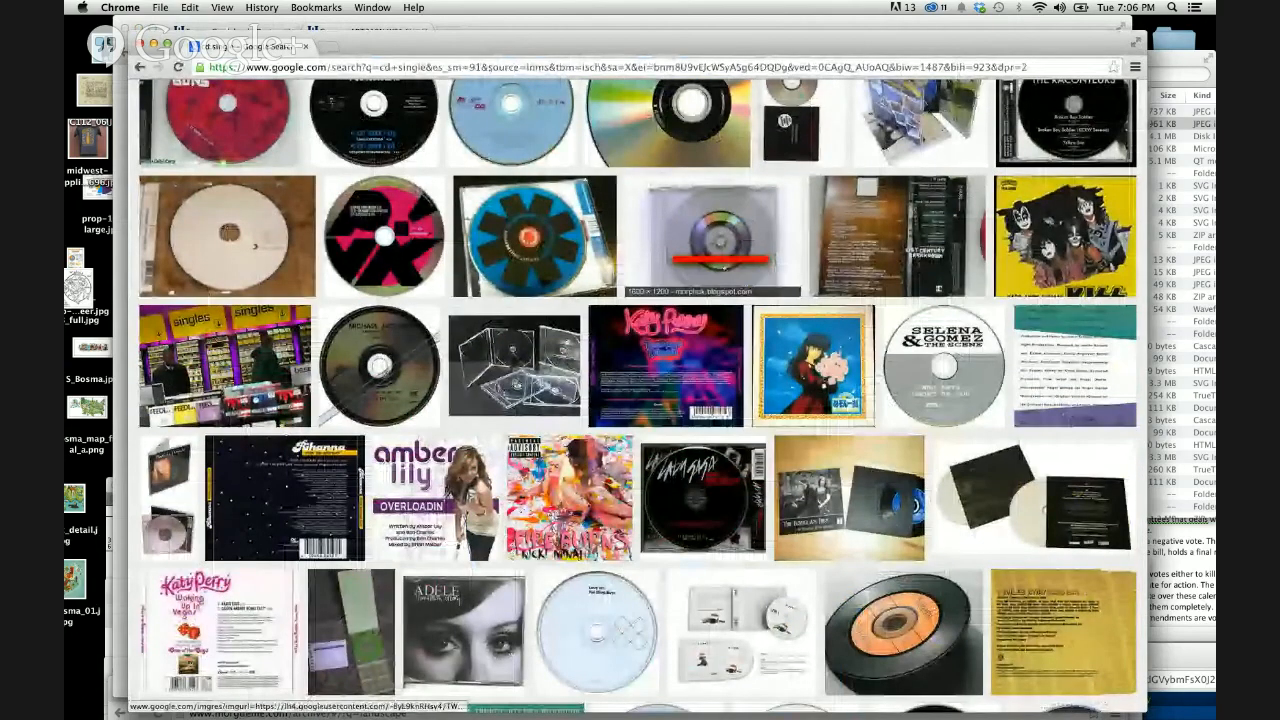
pyautogui.scroll(-4, 740, 250)
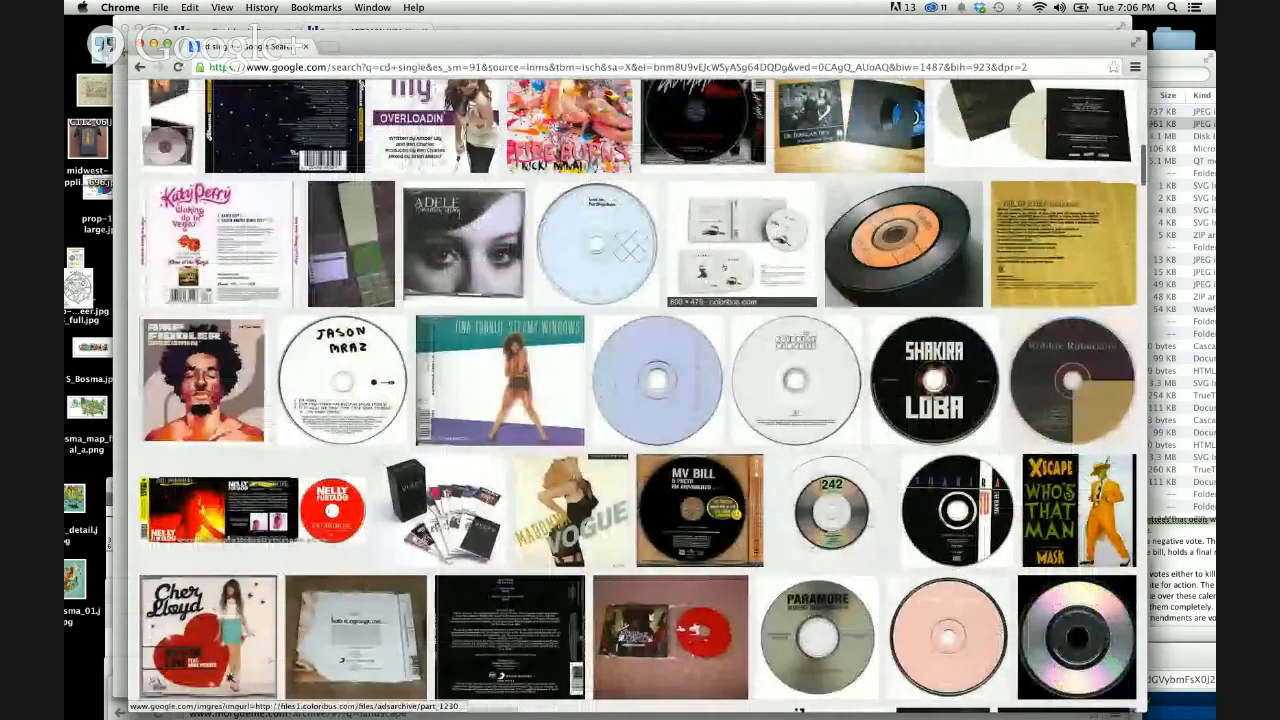
pyautogui.scroll(-3, 715, 270)
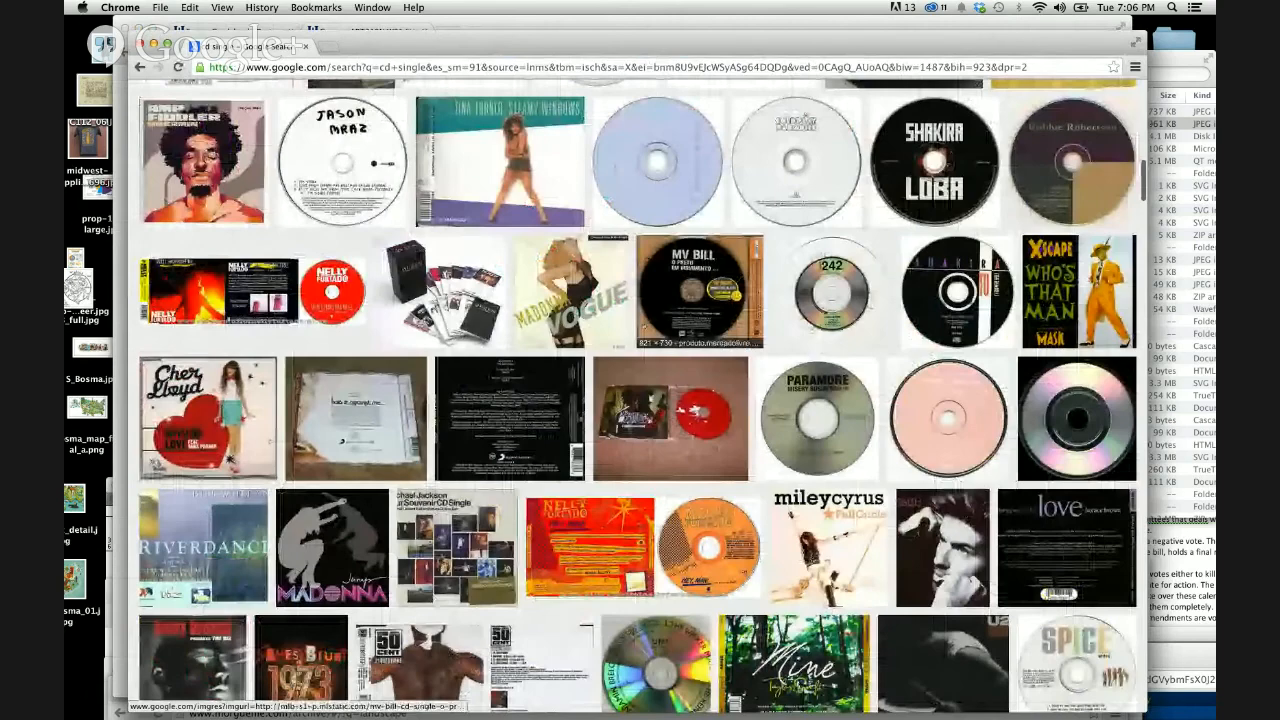
pyautogui.scroll(-1, 690, 300)
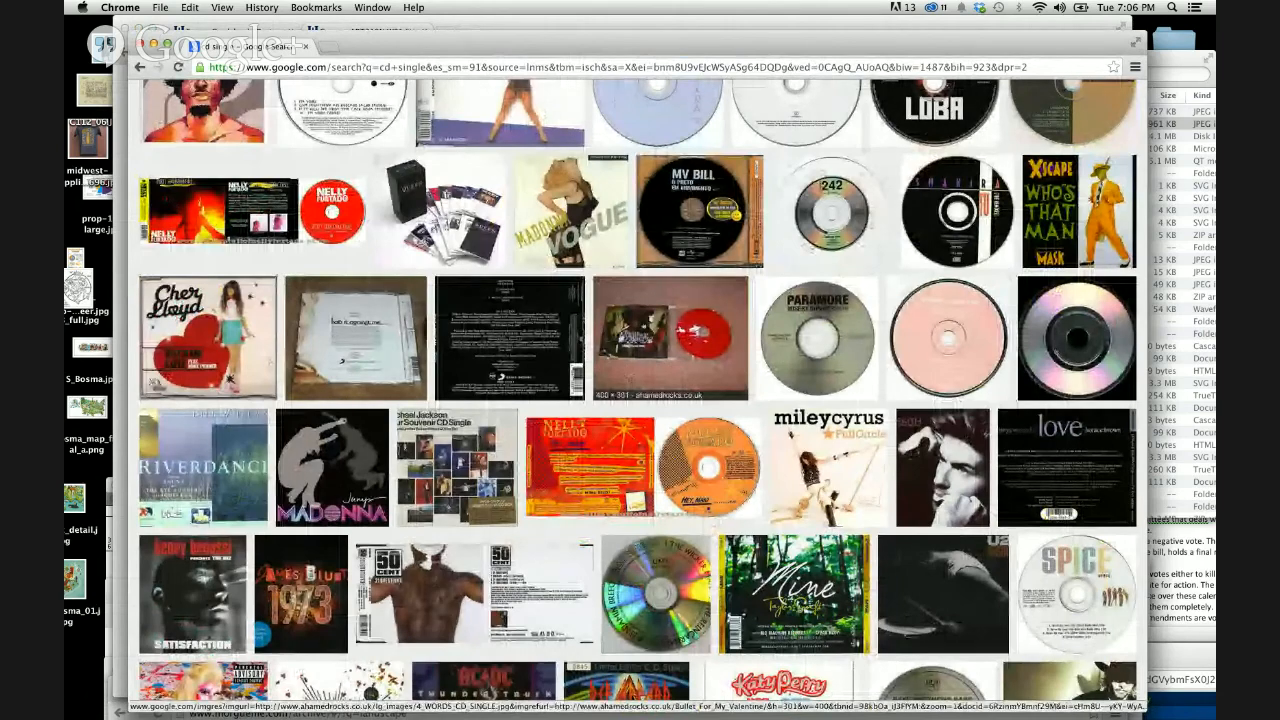
pyautogui.scroll(-4, 670, 340)
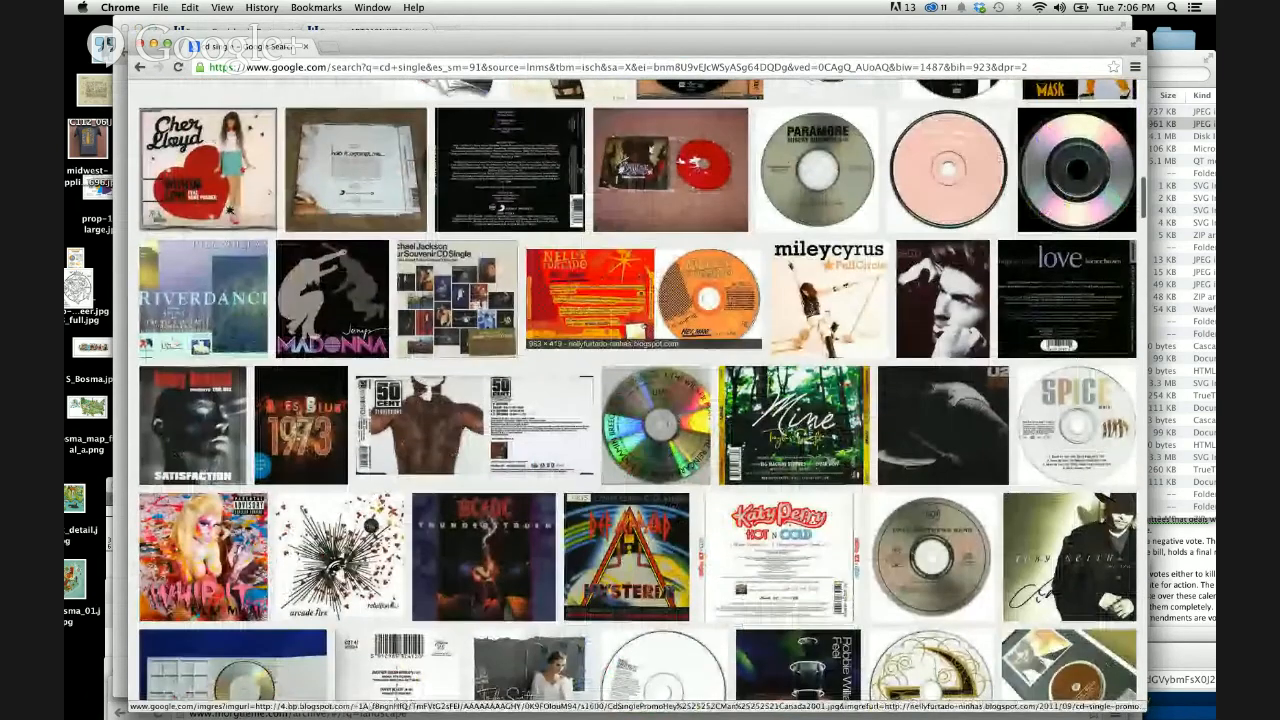
pyautogui.scroll(-4, 640, 300)
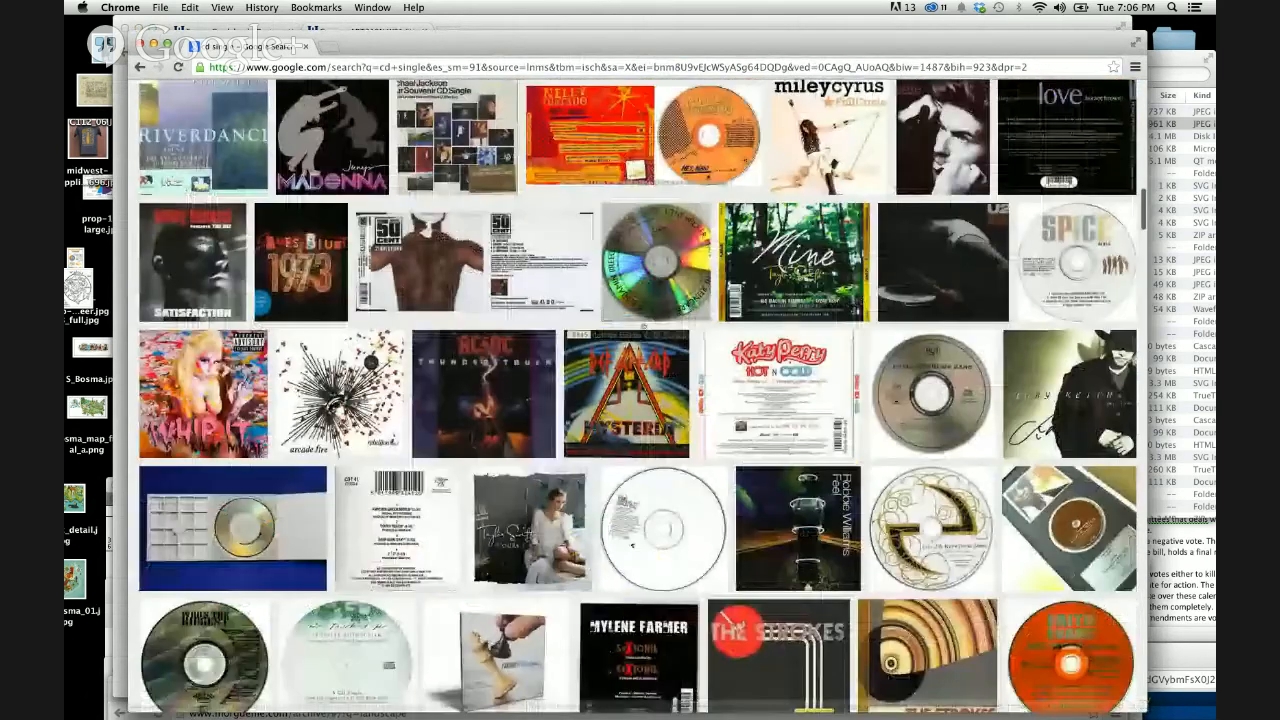
pyautogui.scroll(-5, 640, 400)
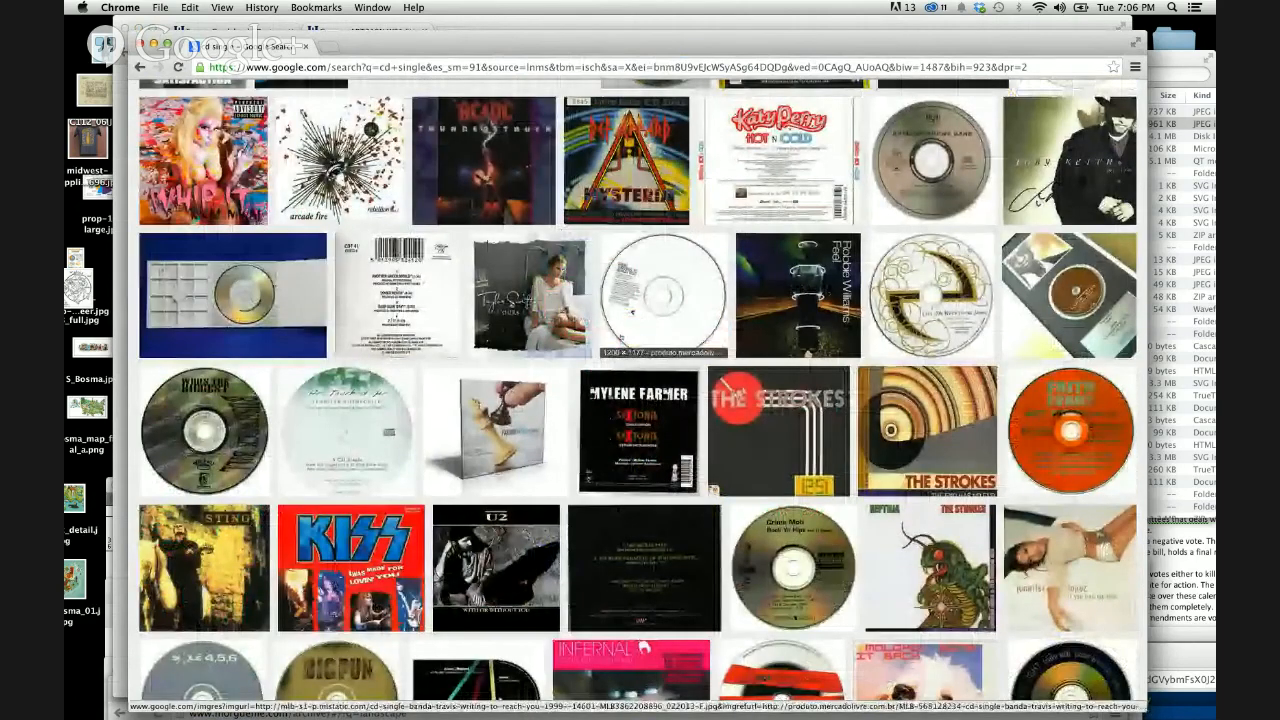
pyautogui.click(530, 295)
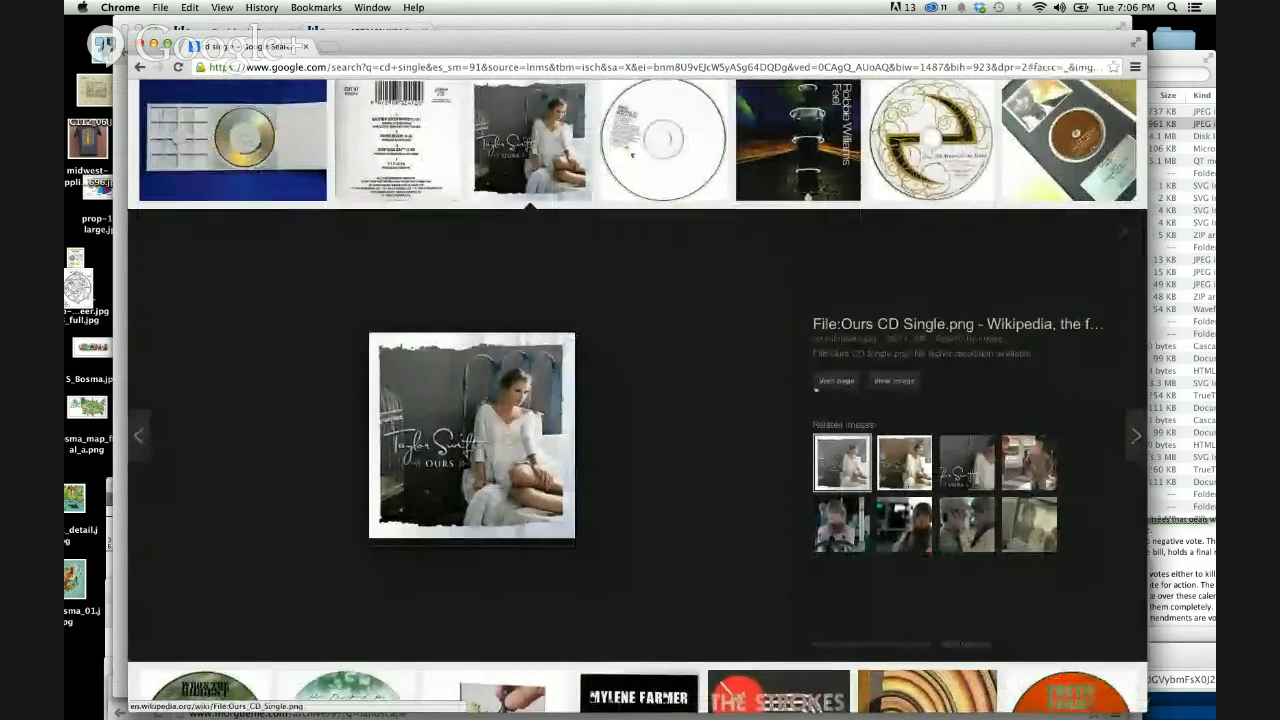
pyautogui.click(893, 381)
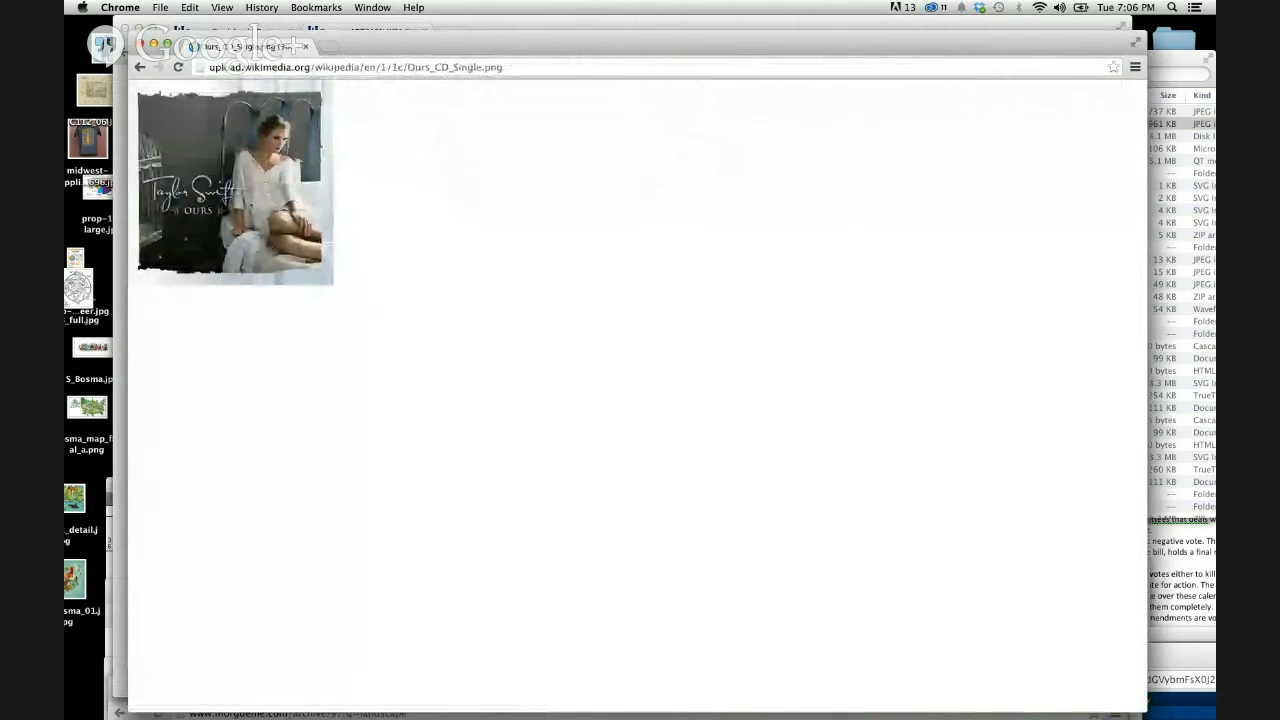
# Step: Enlarge the "Ours" cover to examine how its type combines with the photo, and return to the image results
pyautogui.press('super+equal')
pyautogui.press('super+equal')
pyautogui.press('super+equal')
pyautogui.press('super+equal')
pyautogui.press('super+equal')
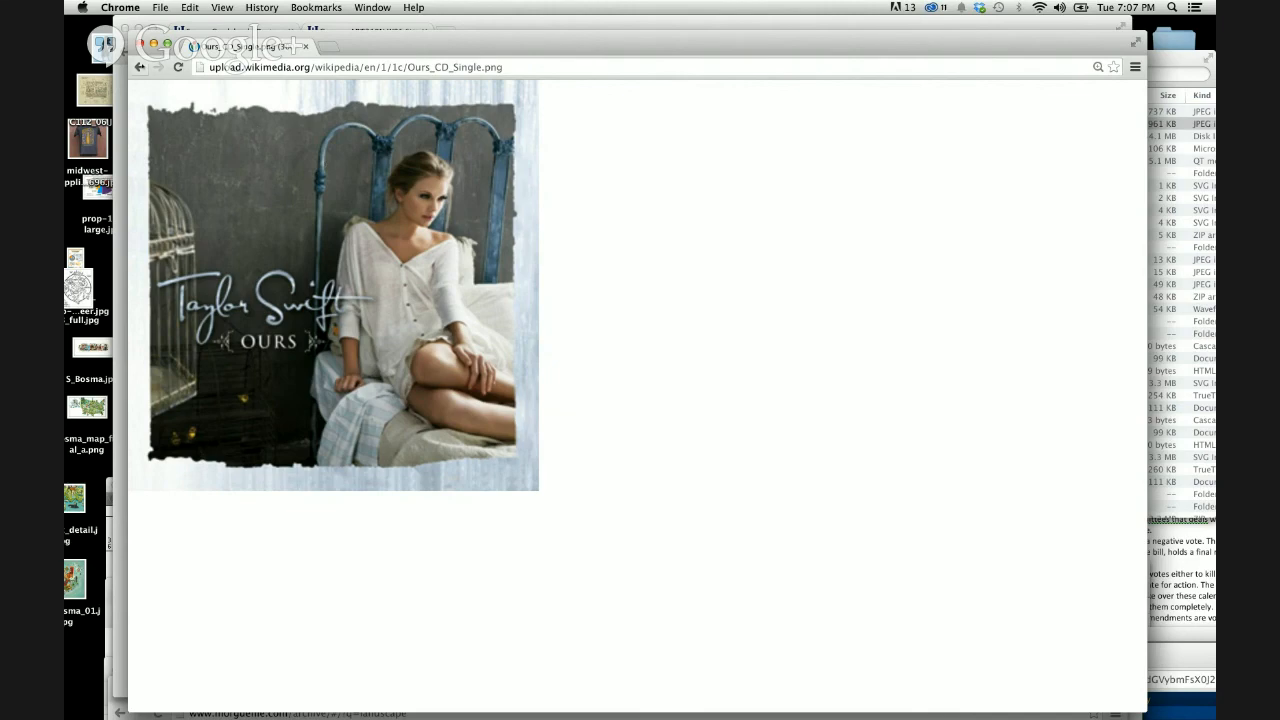
pyautogui.press('super+bracketleft')
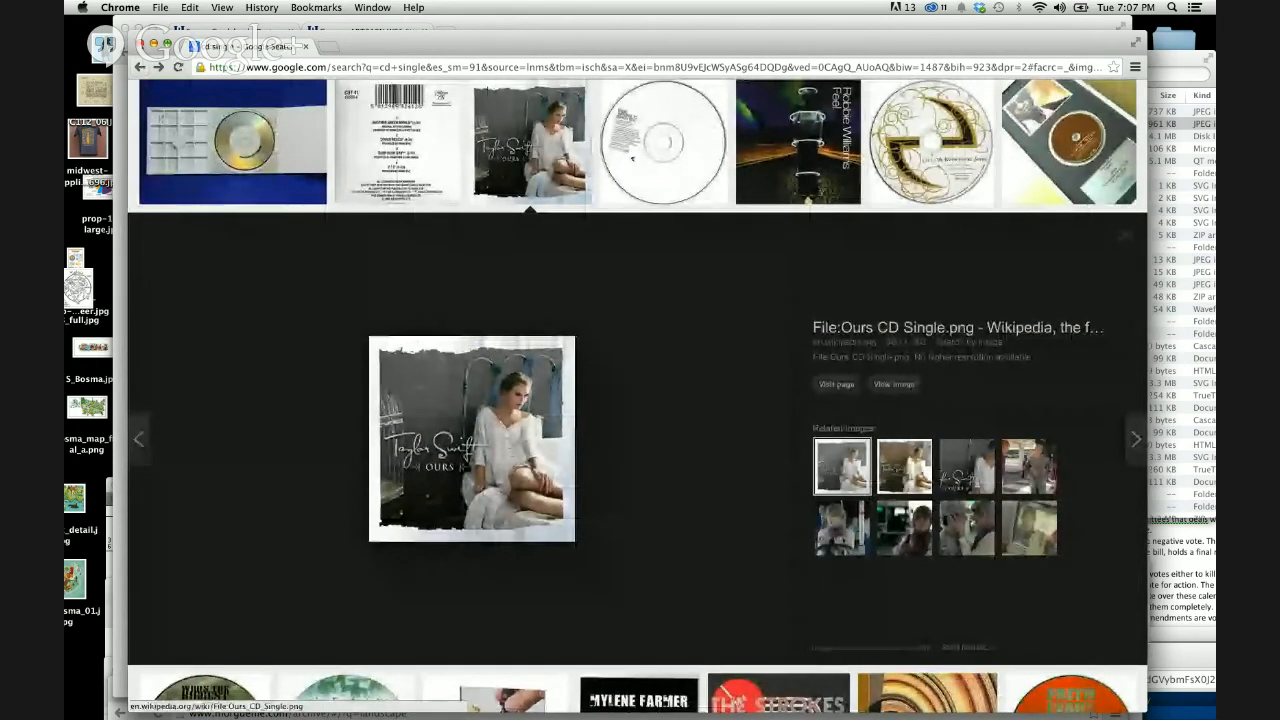
# Step: Switch back to the course page and review the assignment in the July 8 – July 14 section
pyautogui.press('super+grave')
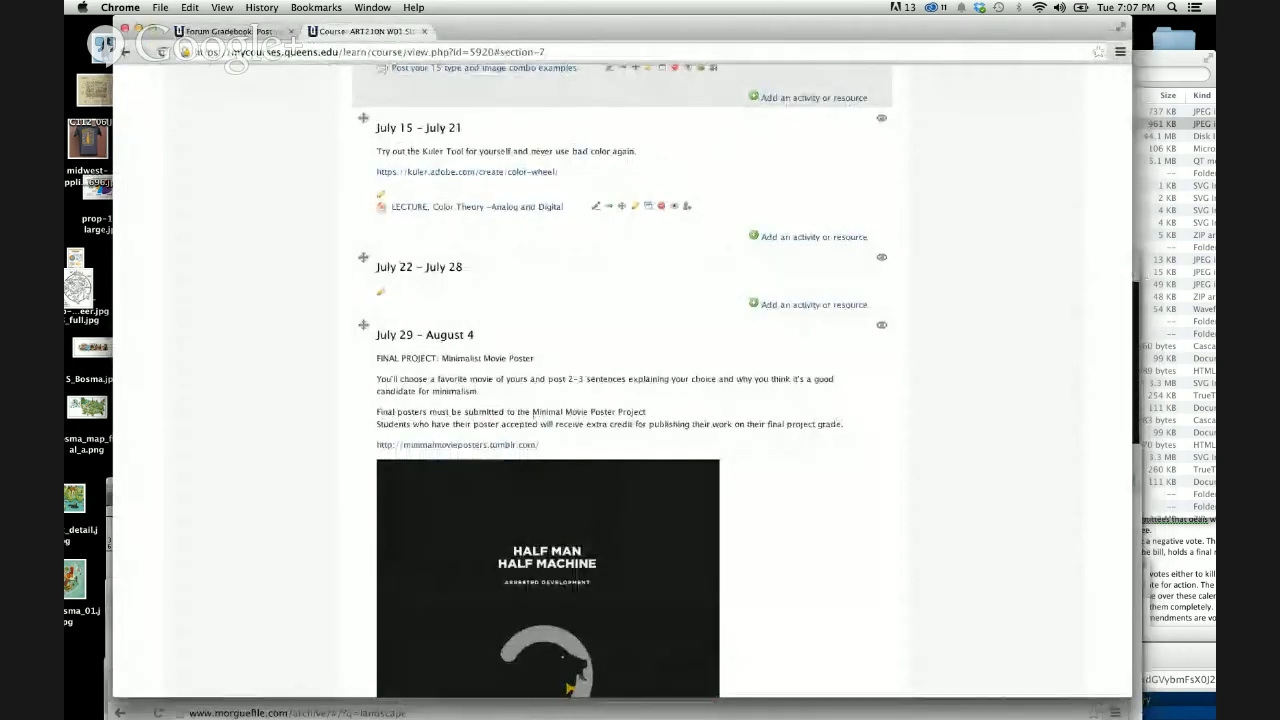
pyautogui.scroll(1, 620, 400)
pyautogui.scroll(5, 648, 296)
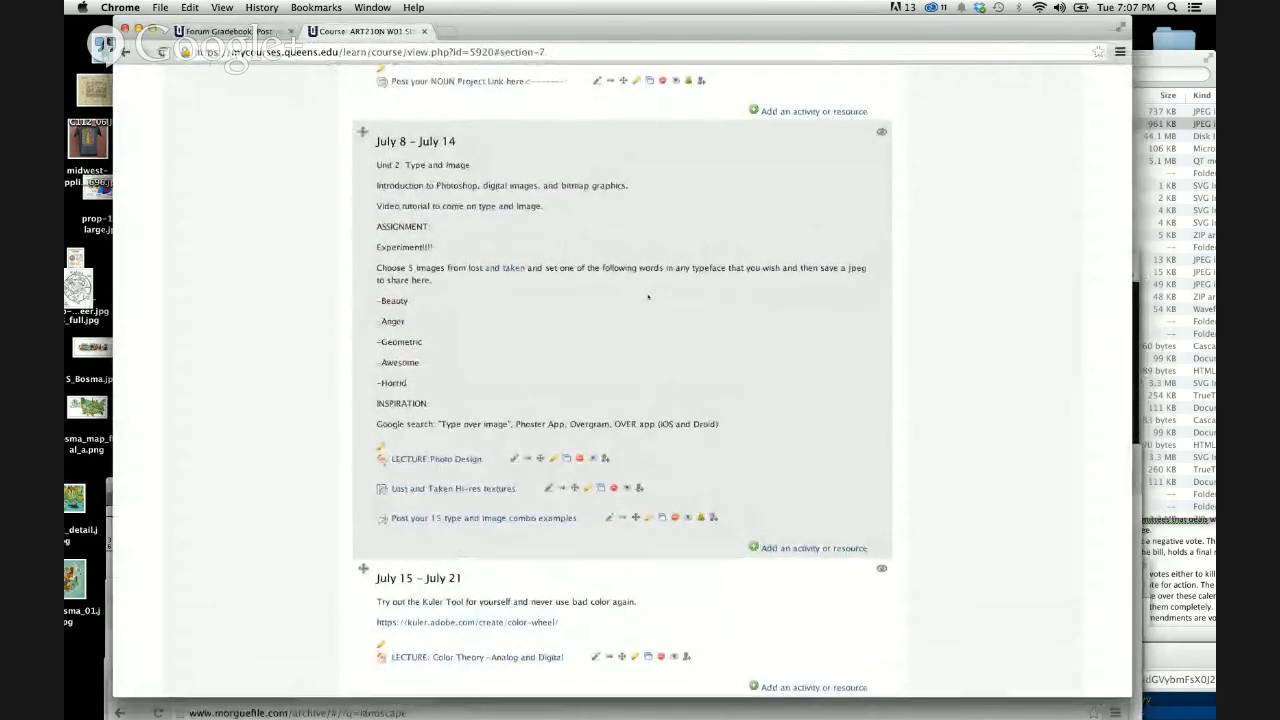
# Step: Move the course window aside to uncover the Google+ Hangouts window, and stop sharing the screen
pyautogui.moveTo(540, 26); pyautogui.dragTo(542, 408)
pyautogui.click(142, 410)
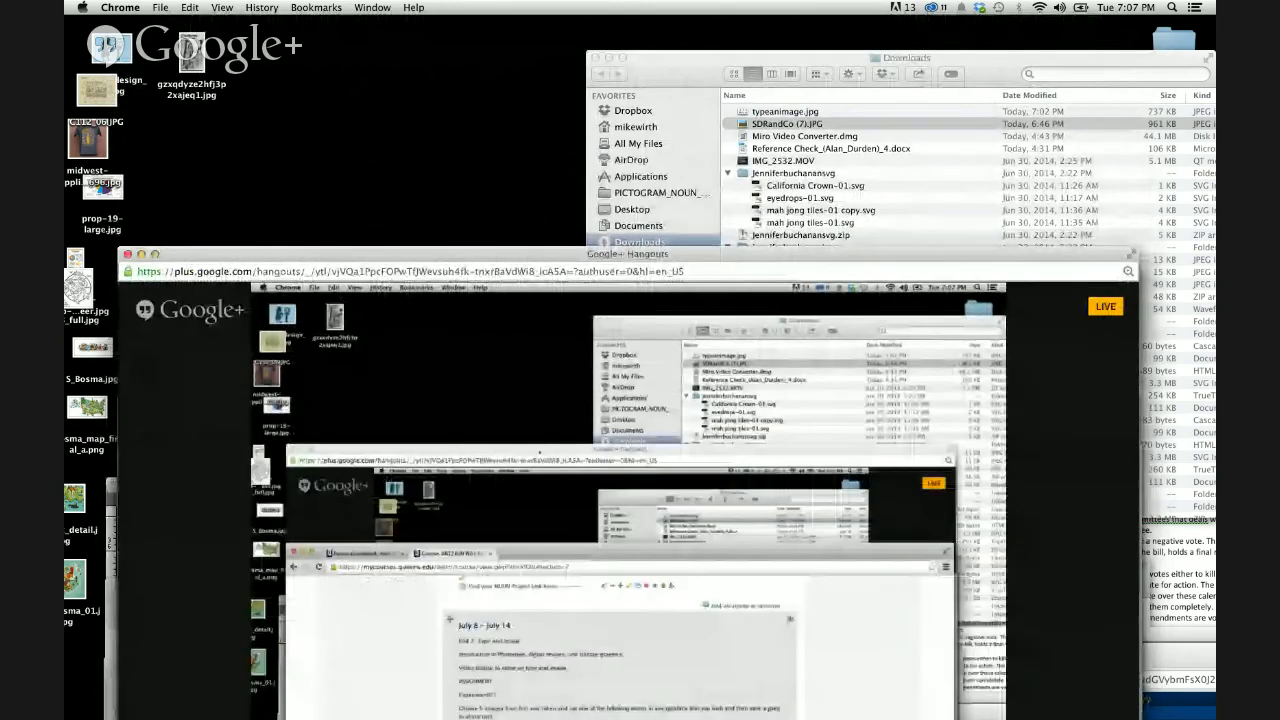
pyautogui.click(150, 386)
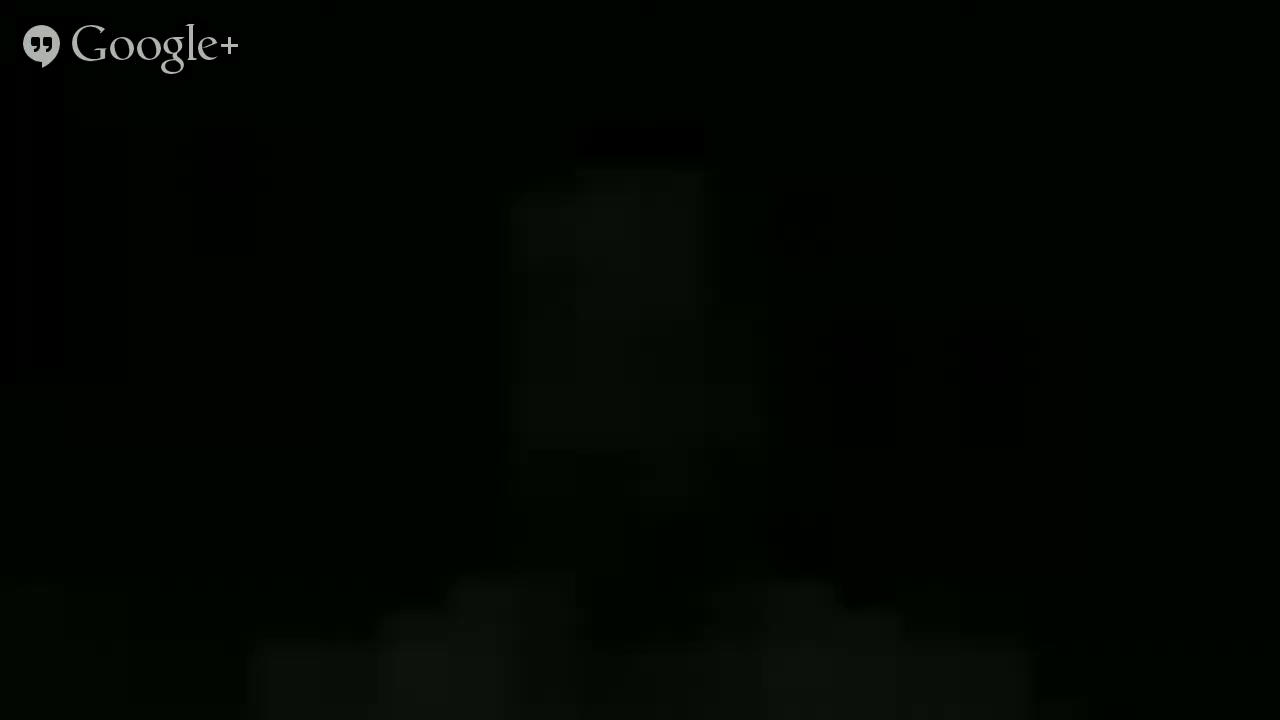